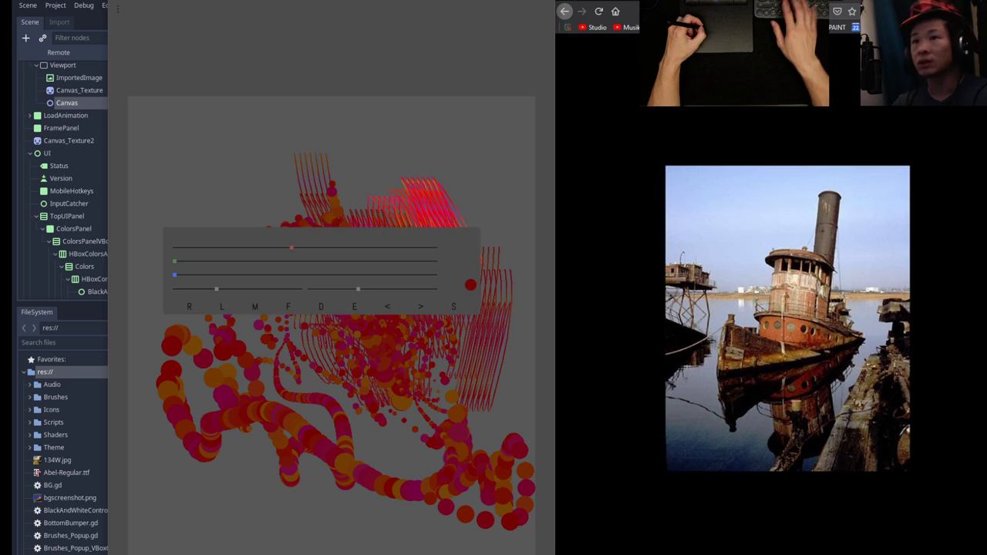
Enlarge the brush, paint a thick red and orange circle stroke down the artwork's upper right, and save the page.
{"action": "left_click_drag", "start_coordinate": [360, 288], "coordinate": [389, 289]}
{"action": "mouse_move", "coordinate": [365, 187]}
{"action": "left_mouse_down"}
{"action": "mouse_move", "coordinate": [349, 148]}
{"action": "mouse_move", "coordinate": [510, 132]}
{"action": "mouse_move", "coordinate": [493, 324]}
{"action": "mouse_move", "coordinate": [490, 340]}
{"action": "mouse_move", "coordinate": [459, 351]}
{"action": "mouse_move", "coordinate": [470, 381]}
{"action": "left_mouse_up"}
{"action": "key", "text": "ctrl+s"}
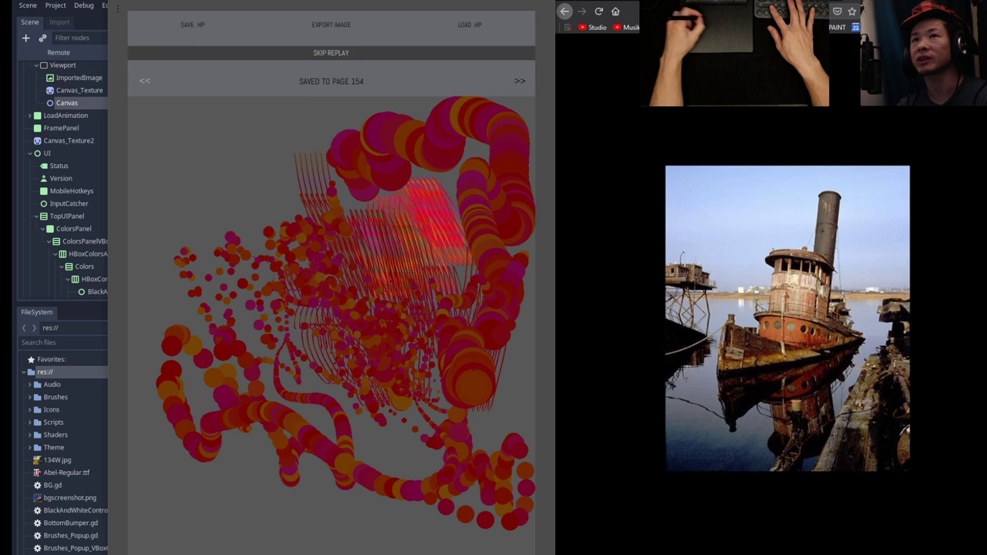
Go back through the saved pages to page 149.
{"action": "left_click", "coordinate": [145, 81]}
{"action": "left_click", "coordinate": [145, 81]}
{"action": "left_click", "coordinate": [145, 81]}
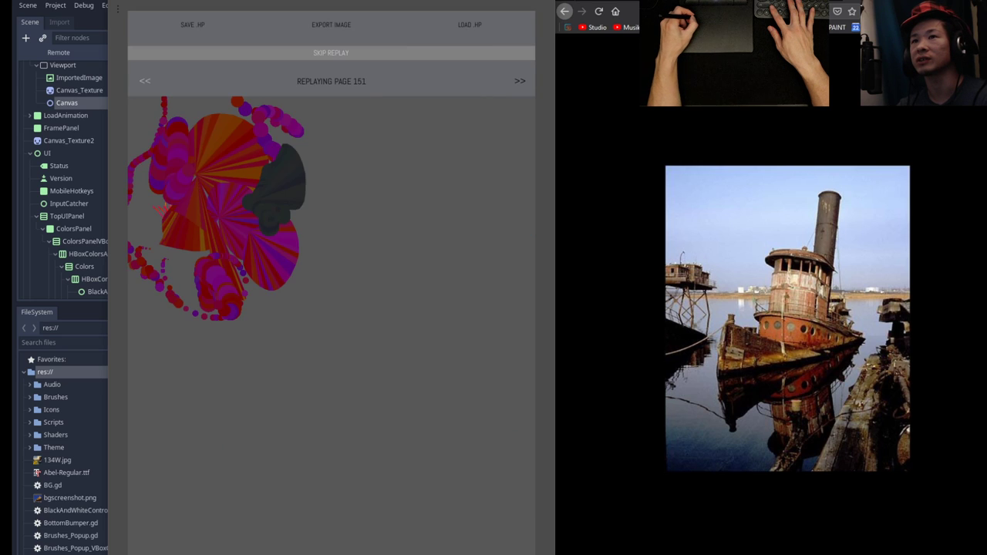
{"action": "key", "text": "Left"}
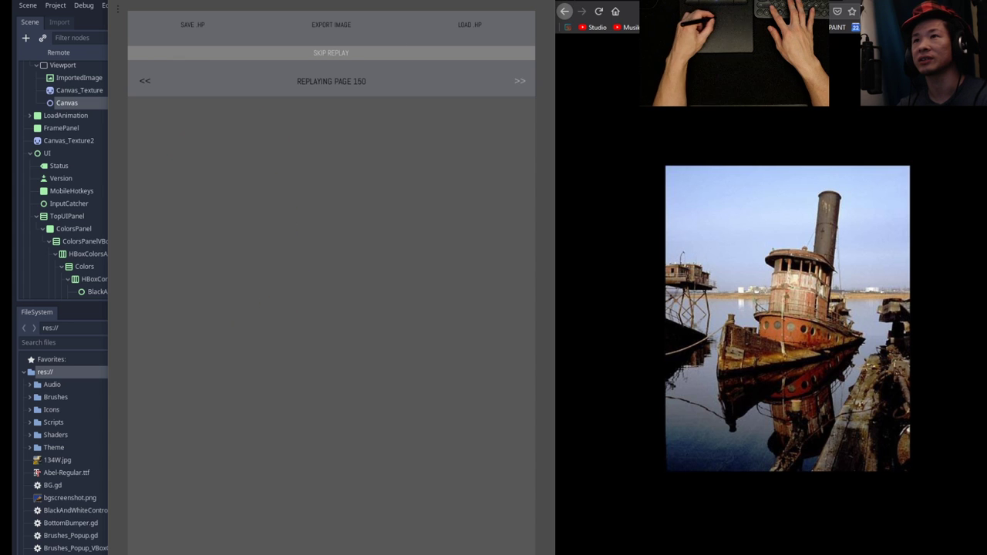
{"action": "key", "text": "Left"}
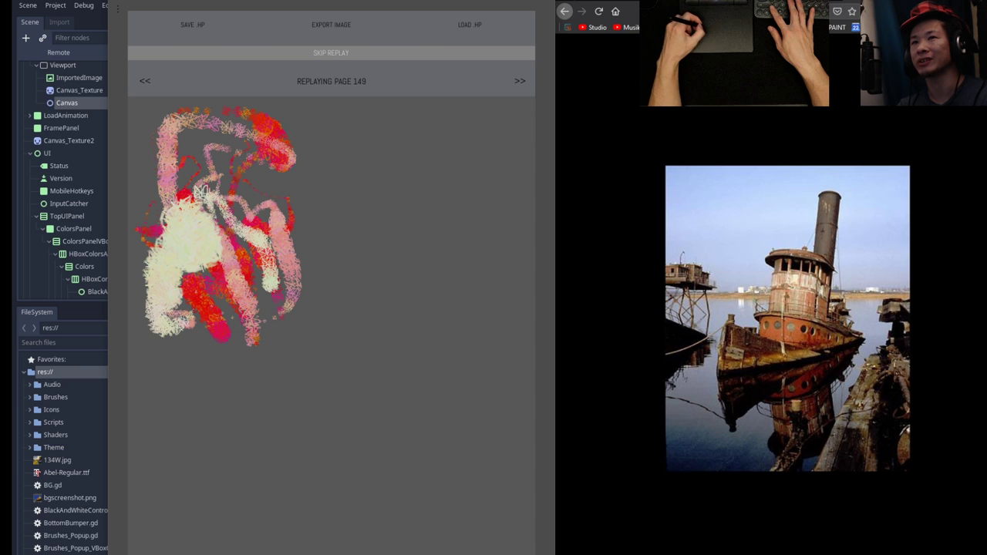
Paint a thick looping red circle stroke over the existing artwork and, after adding green and blue, pale pink circle strokes.
{"action": "mouse_move", "coordinate": [361, 168]}
{"action": "left_mouse_down"}
{"action": "mouse_move", "coordinate": [348, 245]}
{"action": "mouse_move", "coordinate": [395, 352]}
{"action": "mouse_move", "coordinate": [300, 461]}
{"action": "mouse_move", "coordinate": [318, 543]}
{"action": "mouse_move", "coordinate": [220, 369]}
{"action": "mouse_move", "coordinate": [319, 176]}
{"action": "mouse_move", "coordinate": [279, 100]}
{"action": "left_mouse_up"}
{"action": "left_click", "coordinate": [271, 33]}
{"action": "left_click_drag", "start_coordinate": [184, 47], "coordinate": [275, 47]}
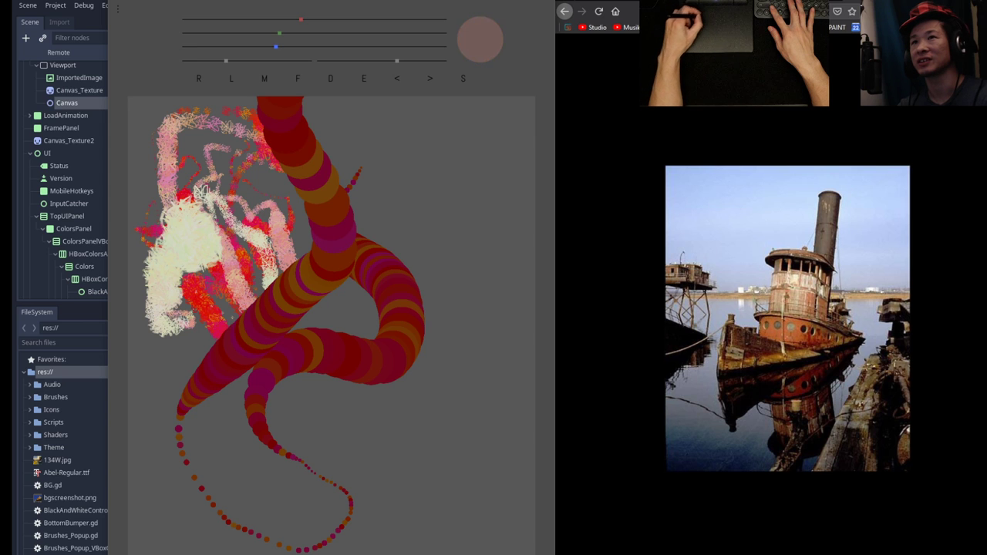
{"action": "mouse_move", "coordinate": [360, 144]}
{"action": "left_mouse_down"}
{"action": "mouse_move", "coordinate": [397, 266]}
{"action": "mouse_move", "coordinate": [212, 421]}
{"action": "mouse_move", "coordinate": [232, 435]}
{"action": "mouse_move", "coordinate": [223, 469]}
{"action": "mouse_move", "coordinate": [299, 489]}
{"action": "mouse_move", "coordinate": [301, 320]}
{"action": "left_mouse_up"}
{"action": "mouse_move", "coordinate": [273, 204]}
{"action": "left_mouse_down"}
{"action": "mouse_move", "coordinate": [254, 231]}
{"action": "mouse_move", "coordinate": [165, 131]}
{"action": "mouse_move", "coordinate": [231, 108]}
{"action": "mouse_move", "coordinate": [228, 166]}
{"action": "left_mouse_up"}
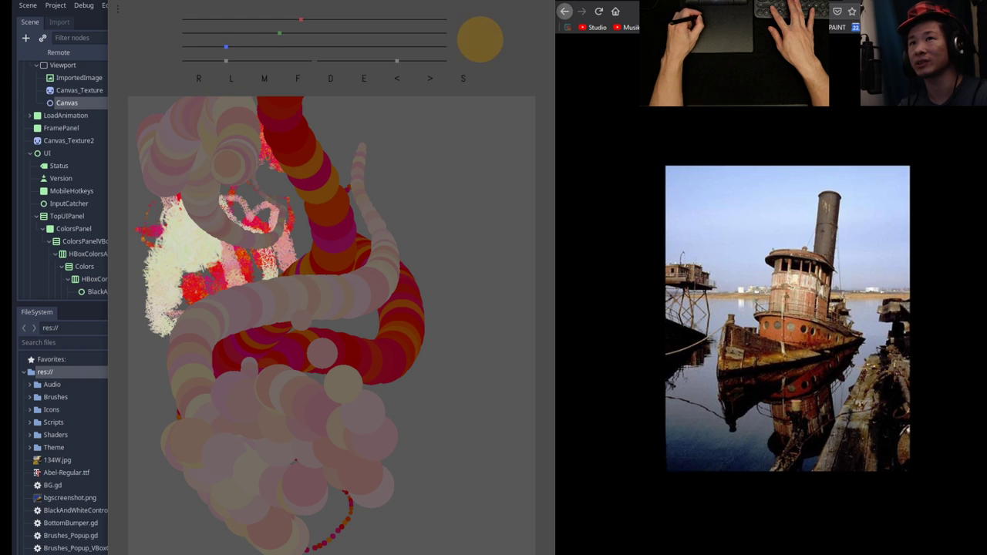
Shift the brush colour to orange-brown and paint winding circle strokes across the centre and down the canvas's left edge.
{"action": "left_click_drag", "start_coordinate": [280, 34], "coordinate": [244, 34]}
{"action": "mouse_move", "coordinate": [327, 111]}
{"action": "left_mouse_down"}
{"action": "mouse_move", "coordinate": [341, 150]}
{"action": "mouse_move", "coordinate": [373, 104]}
{"action": "mouse_move", "coordinate": [313, 104]}
{"action": "mouse_move", "coordinate": [311, 137]}
{"action": "left_mouse_up"}
{"action": "mouse_move", "coordinate": [278, 259]}
{"action": "left_mouse_down"}
{"action": "mouse_move", "coordinate": [193, 324]}
{"action": "mouse_move", "coordinate": [309, 343]}
{"action": "mouse_move", "coordinate": [247, 386]}
{"action": "mouse_move", "coordinate": [284, 455]}
{"action": "left_mouse_up"}
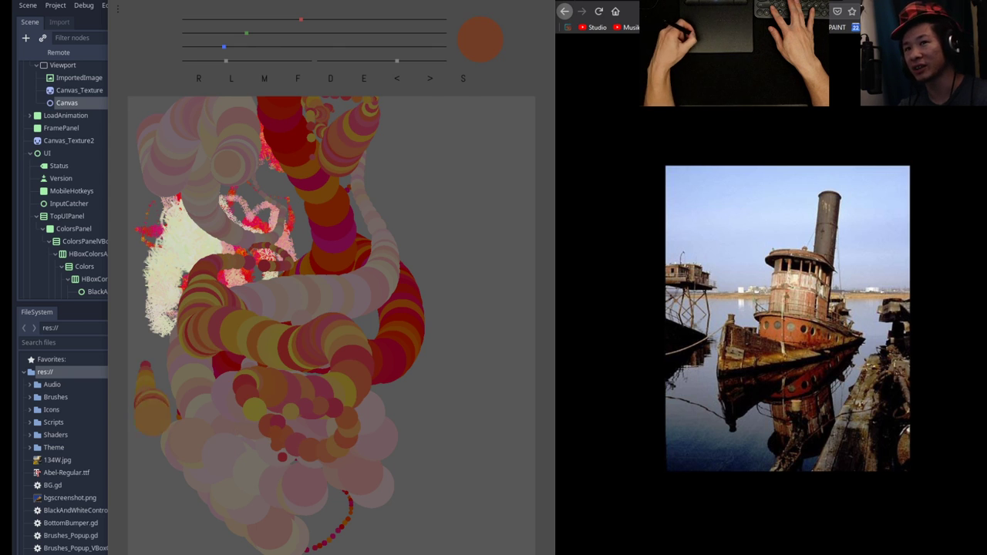
{"action": "mouse_move", "coordinate": [154, 416]}
{"action": "left_mouse_down"}
{"action": "mouse_move", "coordinate": [135, 262]}
{"action": "mouse_move", "coordinate": [172, 509]}
{"action": "mouse_move", "coordinate": [159, 480]}
{"action": "mouse_move", "coordinate": [143, 536]}
{"action": "left_mouse_up"}
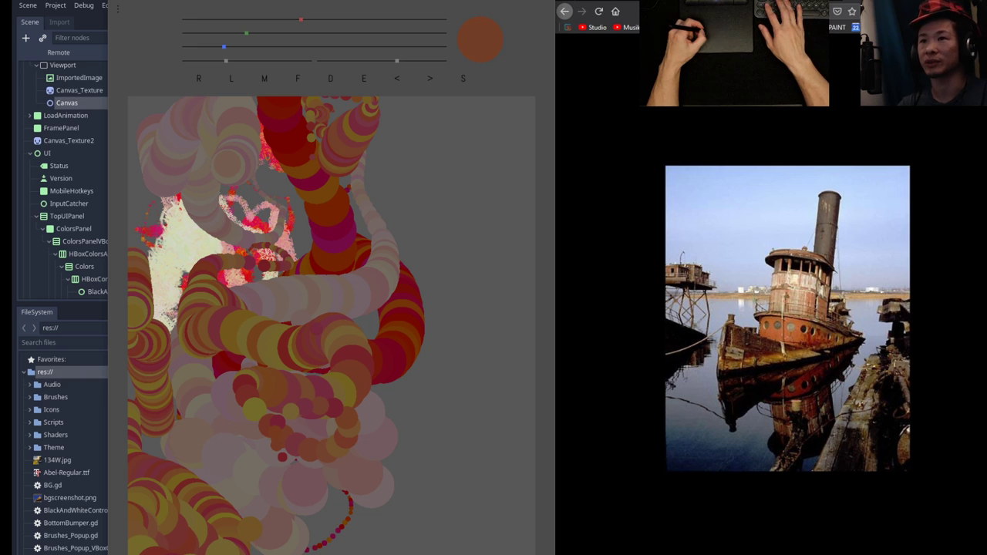
Mix an olive yellow brush colour by raising red and green, and reduce the brush size slightly.
{"action": "key", "text": "Tab"}
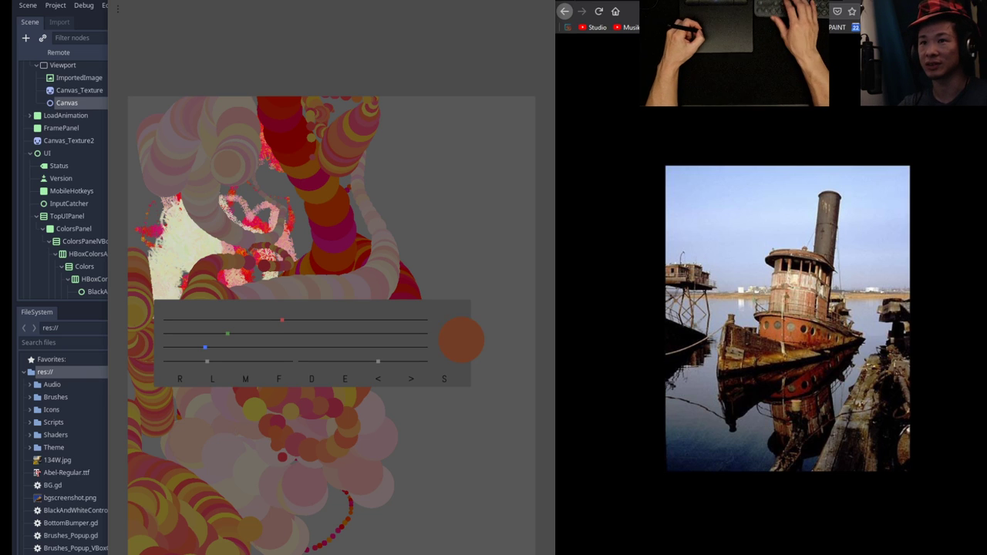
{"action": "left_click_drag", "start_coordinate": [378, 361], "coordinate": [373, 361]}
{"action": "left_click_drag", "start_coordinate": [282, 321], "coordinate": [323, 320]}
{"action": "left_click_drag", "start_coordinate": [227, 334], "coordinate": [306, 334]}
{"action": "key", "text": "Tab"}
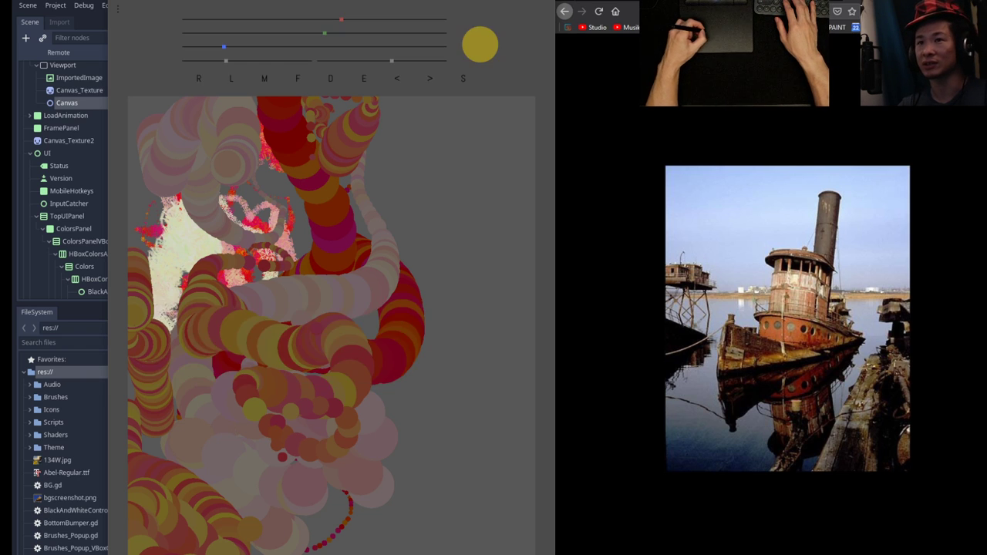
Paint winding olive yellow circle strokes over the centre and lower part of the artwork, and view the stroke type statistics.
{"action": "mouse_move", "coordinate": [327, 295]}
{"action": "left_mouse_down"}
{"action": "mouse_move", "coordinate": [356, 302]}
{"action": "mouse_move", "coordinate": [384, 341]}
{"action": "mouse_move", "coordinate": [276, 424]}
{"action": "mouse_move", "coordinate": [381, 436]}
{"action": "mouse_move", "coordinate": [421, 463]}
{"action": "mouse_move", "coordinate": [388, 552]}
{"action": "left_mouse_up"}
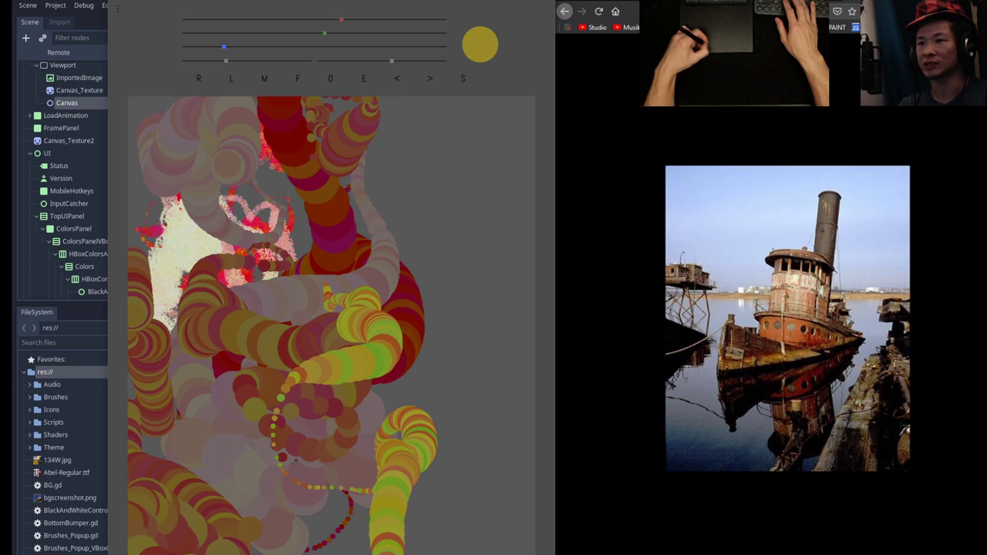
{"action": "mouse_move", "coordinate": [256, 449]}
{"action": "left_mouse_down"}
{"action": "mouse_move", "coordinate": [282, 473]}
{"action": "mouse_move", "coordinate": [279, 409]}
{"action": "mouse_move", "coordinate": [248, 405]}
{"action": "mouse_move", "coordinate": [138, 331]}
{"action": "left_mouse_up"}
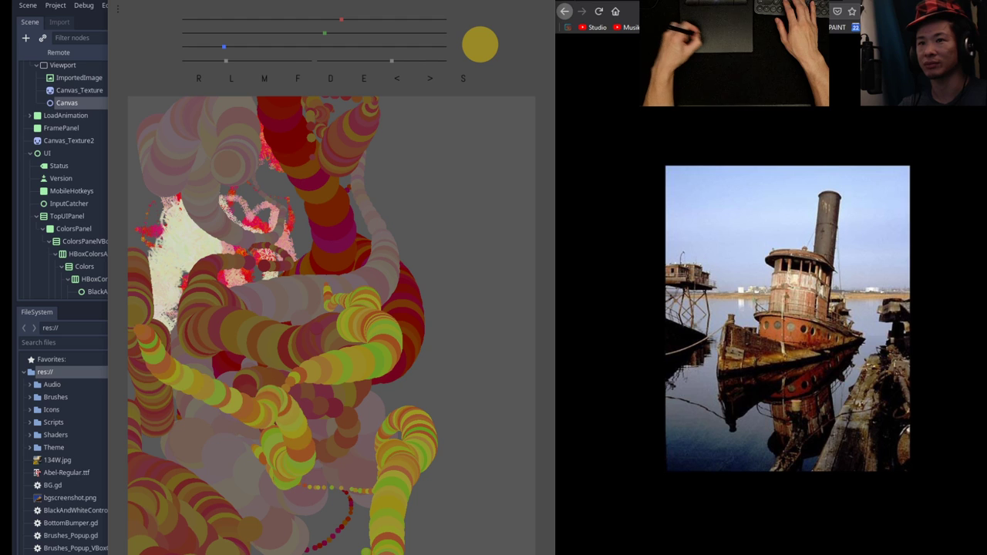
{"action": "mouse_move", "coordinate": [212, 455]}
{"action": "left_mouse_down"}
{"action": "mouse_move", "coordinate": [251, 515]}
{"action": "mouse_move", "coordinate": [232, 475]}
{"action": "mouse_move", "coordinate": [270, 266]}
{"action": "left_mouse_up"}
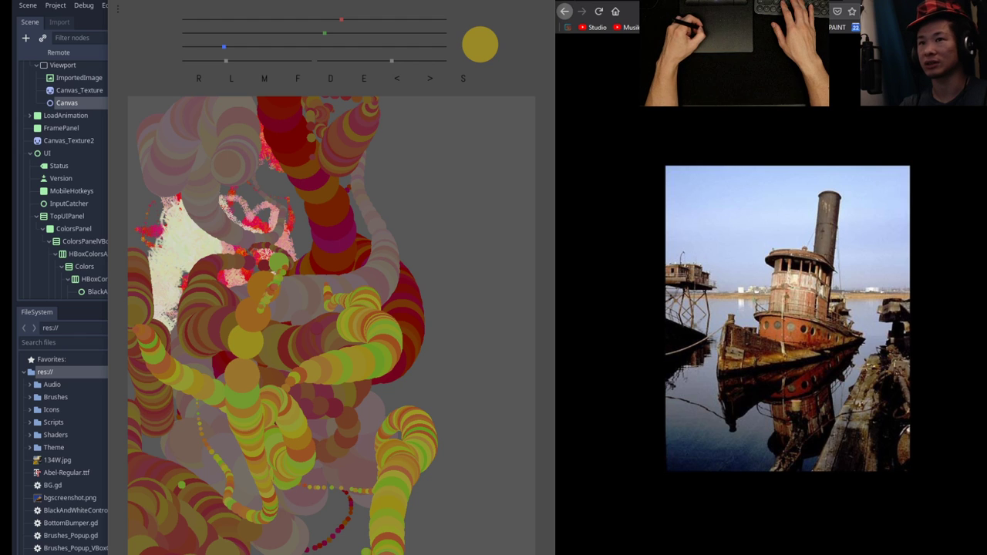
{"action": "mouse_move", "coordinate": [285, 264]}
{"action": "left_mouse_down"}
{"action": "mouse_move", "coordinate": [253, 364]}
{"action": "mouse_move", "coordinate": [316, 461]}
{"action": "left_mouse_up"}
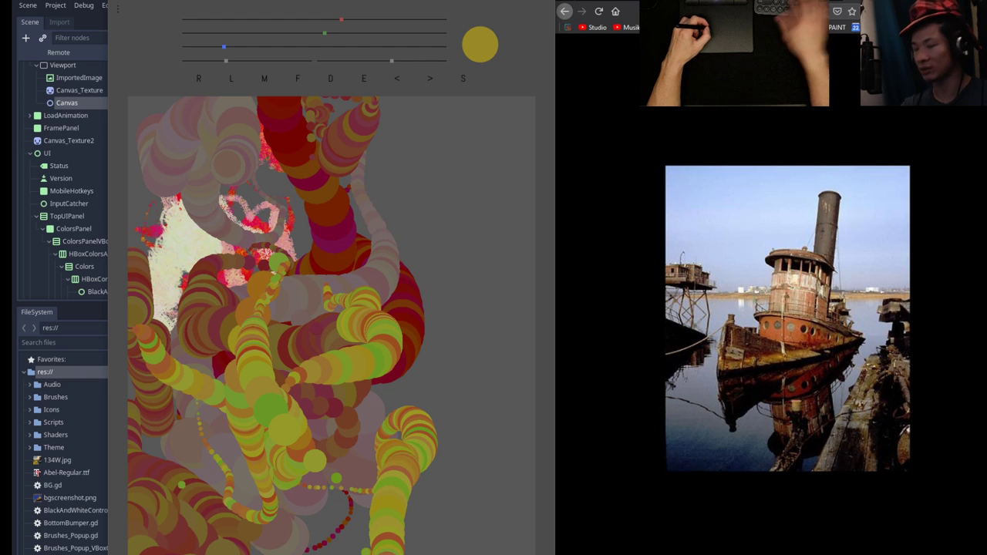
{"action": "key", "text": "Tab"}
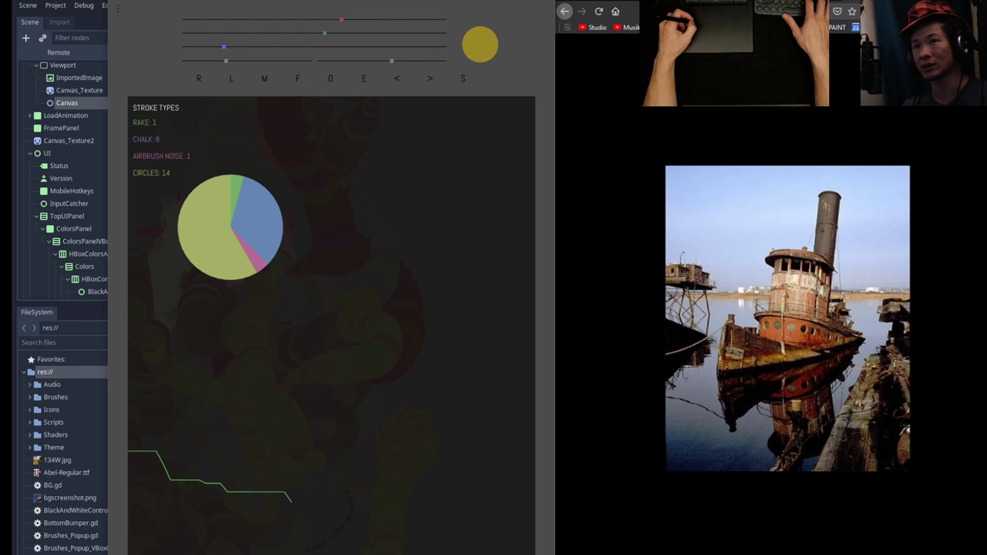
{"action": "key", "text": "Escape"}
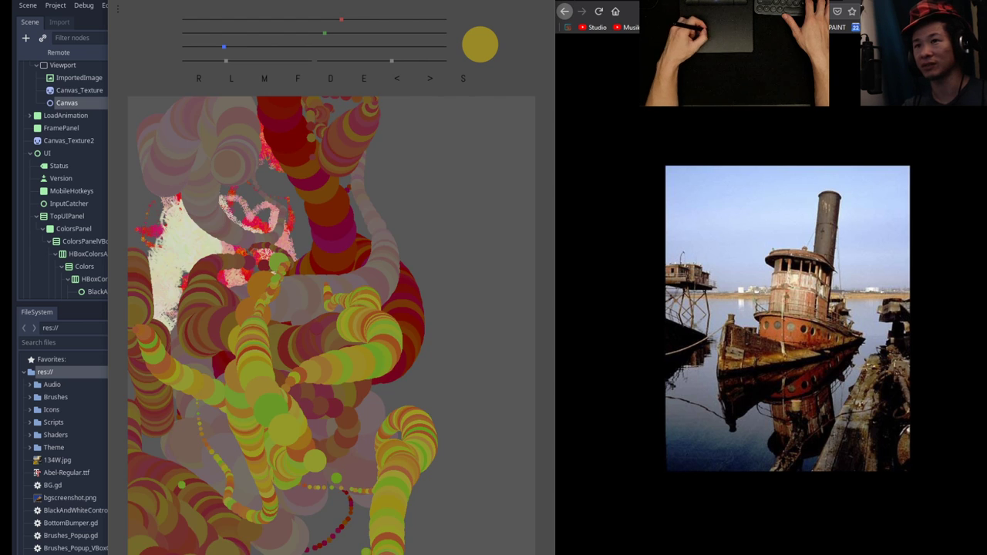
Paint overlapping yellow Fill Gradient shapes beside the circle strokes in the right half of the canvas, and check the stroke type statistics.
{"action": "left_click_drag", "start_coordinate": [407, 257], "coordinate": [398, 184]}
{"action": "left_click_drag", "start_coordinate": [405, 234], "coordinate": [397, 161]}
{"action": "mouse_move", "coordinate": [398, 203]}
{"action": "left_mouse_down"}
{"action": "mouse_move", "coordinate": [461, 147]}
{"action": "mouse_move", "coordinate": [435, 201]}
{"action": "left_mouse_up"}
{"action": "left_click_drag", "start_coordinate": [439, 307], "coordinate": [488, 244]}
{"action": "mouse_move", "coordinate": [463, 200]}
{"action": "left_mouse_down"}
{"action": "mouse_move", "coordinate": [424, 262]}
{"action": "mouse_move", "coordinate": [424, 332]}
{"action": "mouse_move", "coordinate": [397, 362]}
{"action": "mouse_move", "coordinate": [401, 382]}
{"action": "mouse_move", "coordinate": [381, 413]}
{"action": "mouse_move", "coordinate": [447, 415]}
{"action": "mouse_move", "coordinate": [478, 383]}
{"action": "left_mouse_up"}
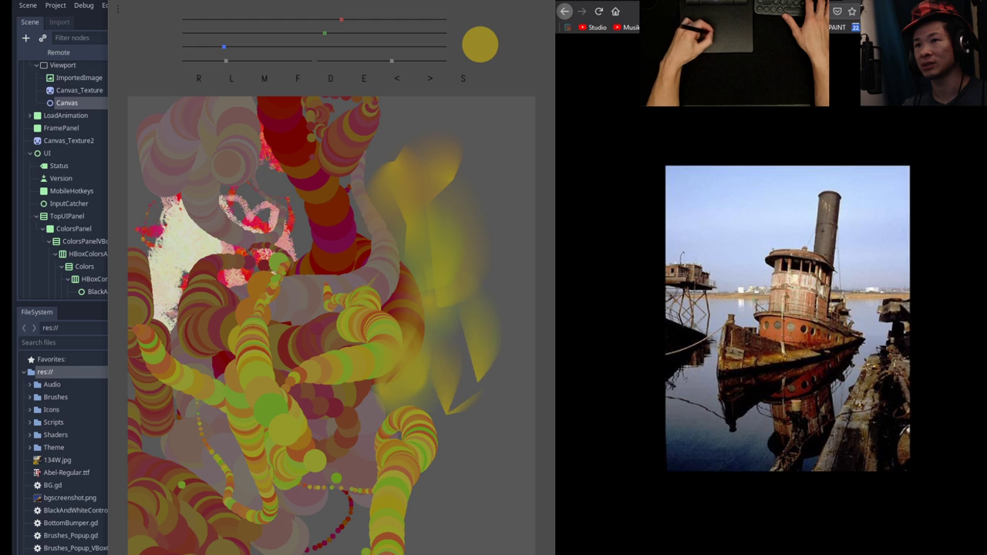
{"action": "left_click_drag", "start_coordinate": [514, 333], "coordinate": [492, 247]}
{"action": "mouse_move", "coordinate": [481, 285]}
{"action": "left_mouse_down"}
{"action": "mouse_move", "coordinate": [467, 139]}
{"action": "mouse_move", "coordinate": [446, 117]}
{"action": "mouse_move", "coordinate": [381, 123]}
{"action": "mouse_move", "coordinate": [357, 150]}
{"action": "left_mouse_up"}
{"action": "key", "text": "Tab"}
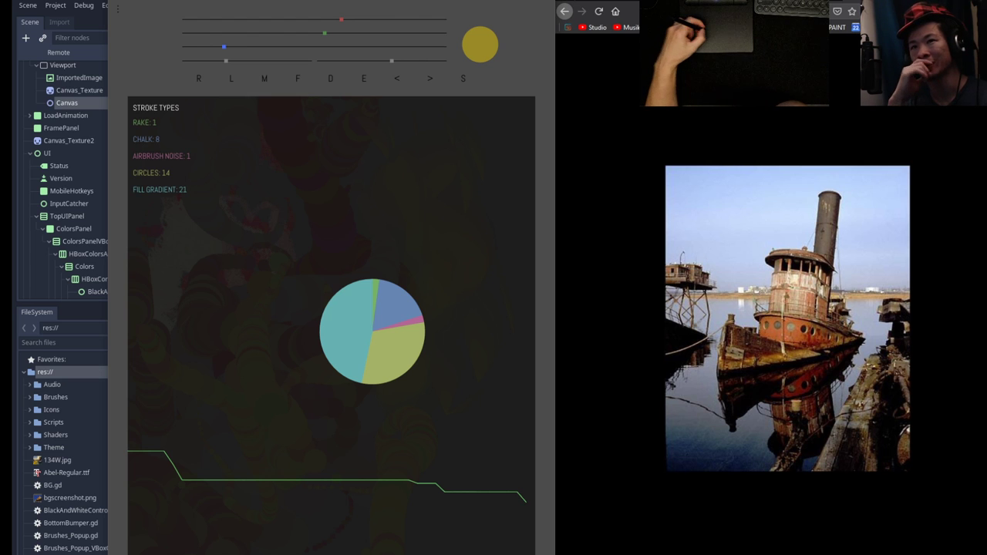
{"action": "key", "text": "Escape"}
Raise blue, green and red to a near-white pink brush colour and turn on fill mode (F).
{"action": "left_click", "coordinate": [417, 47]}
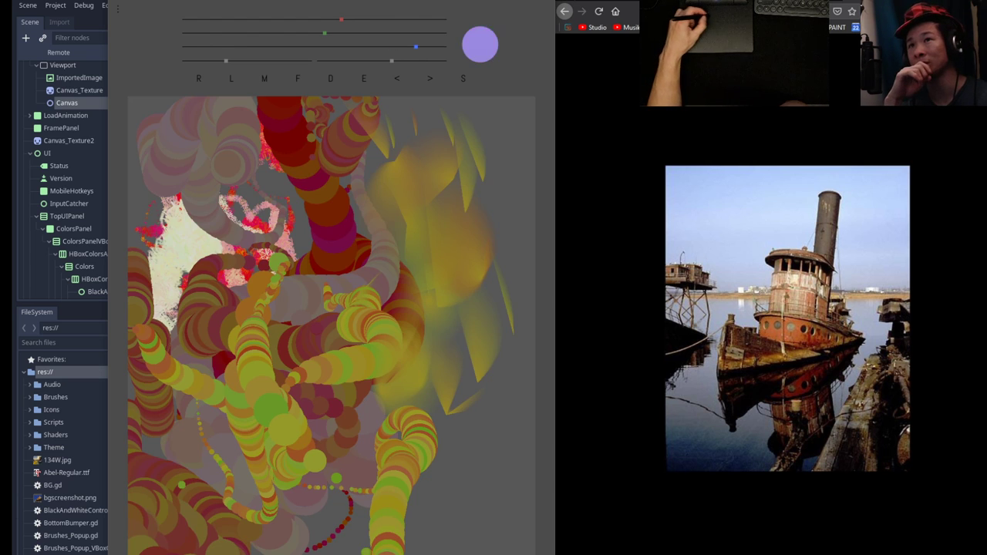
{"action": "left_click", "coordinate": [417, 33]}
{"action": "left_click", "coordinate": [429, 19]}
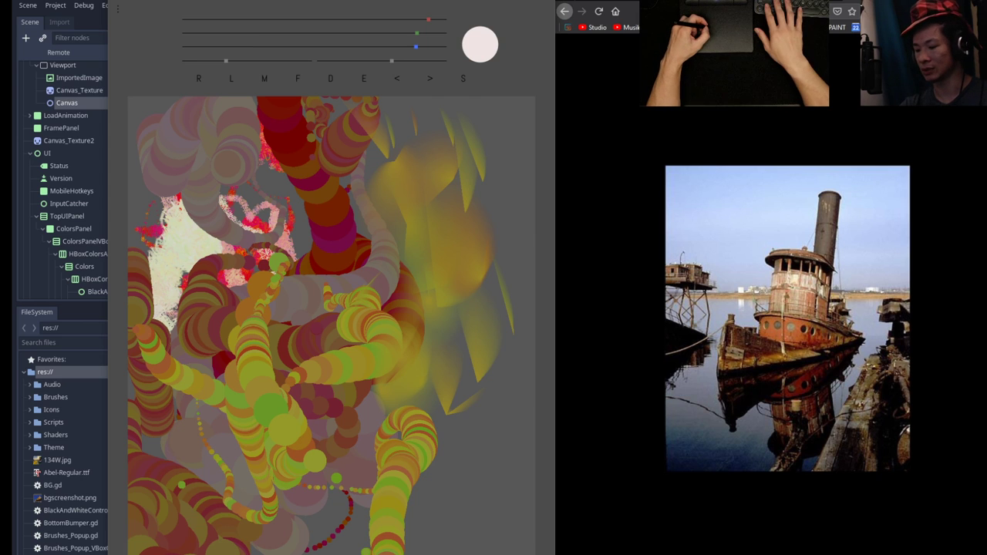
{"action": "key", "text": "Tab"}
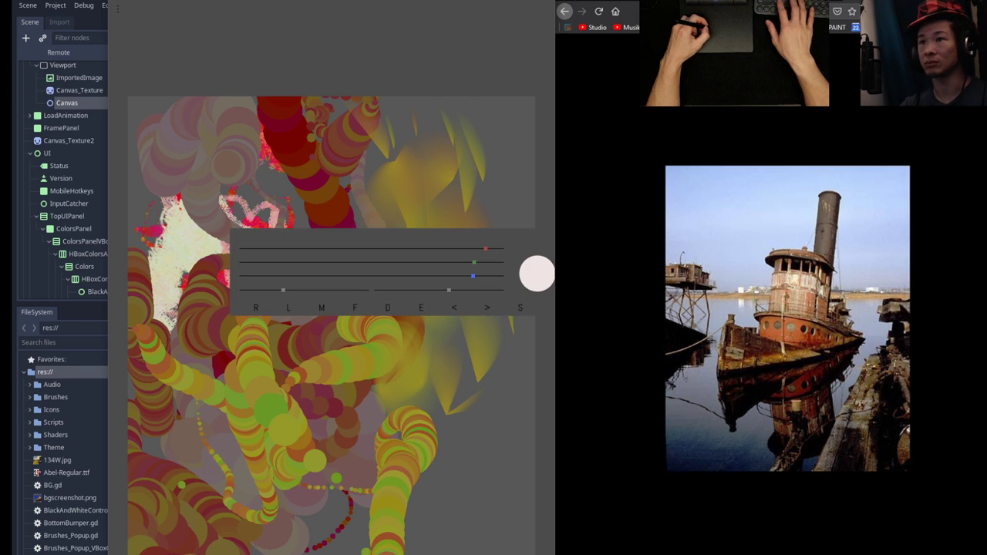
{"action": "left_click", "coordinate": [355, 308]}
Draw faceted near-white filled petal shapes across the centre and lower left of the artwork, and check the stroke type statistics.
{"action": "left_click_drag", "start_coordinate": [357, 243], "coordinate": [372, 241]}
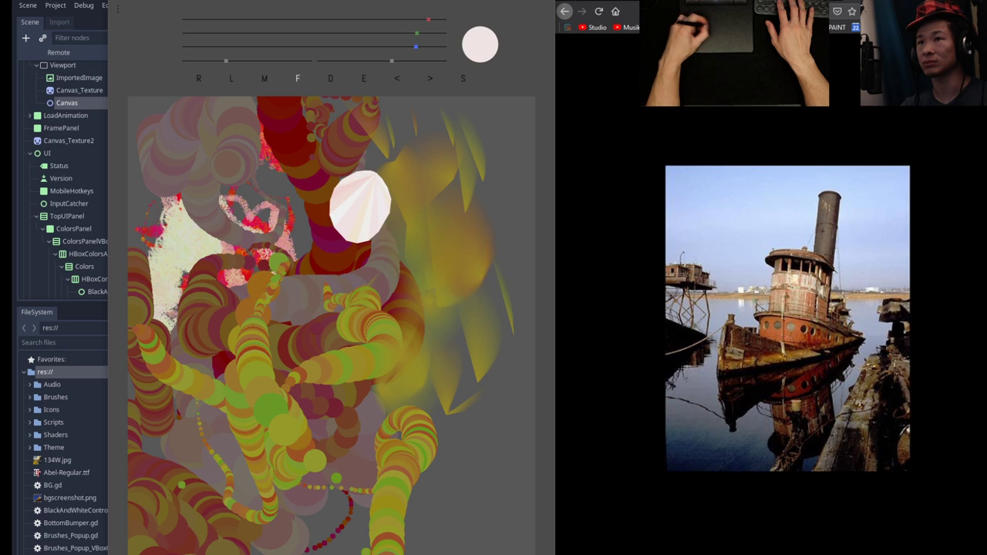
{"action": "mouse_move", "coordinate": [246, 187]}
{"action": "left_mouse_down"}
{"action": "mouse_move", "coordinate": [251, 139]}
{"action": "mouse_move", "coordinate": [206, 105]}
{"action": "left_mouse_up"}
{"action": "left_click_drag", "start_coordinate": [290, 181], "coordinate": [333, 142]}
{"action": "mouse_move", "coordinate": [319, 246]}
{"action": "left_mouse_down"}
{"action": "mouse_move", "coordinate": [411, 261]}
{"action": "mouse_move", "coordinate": [352, 271]}
{"action": "left_mouse_up"}
{"action": "left_click_drag", "start_coordinate": [316, 333], "coordinate": [311, 345]}
{"action": "left_click_drag", "start_coordinate": [243, 369], "coordinate": [288, 409]}
{"action": "left_click_drag", "start_coordinate": [309, 349], "coordinate": [287, 455]}
{"action": "left_click_drag", "start_coordinate": [293, 296], "coordinate": [305, 470]}
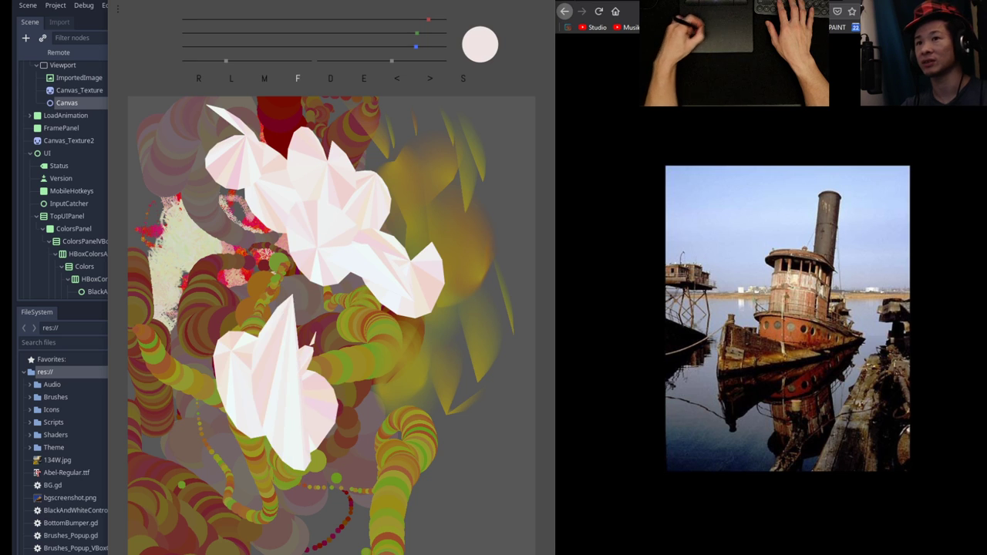
{"action": "mouse_move", "coordinate": [191, 466]}
{"action": "left_mouse_down"}
{"action": "mouse_move", "coordinate": [174, 408]}
{"action": "mouse_move", "coordinate": [183, 494]}
{"action": "left_mouse_up"}
{"action": "left_click_drag", "start_coordinate": [199, 418], "coordinate": [234, 410]}
{"action": "mouse_move", "coordinate": [275, 484]}
{"action": "left_mouse_down"}
{"action": "mouse_move", "coordinate": [299, 537]}
{"action": "mouse_move", "coordinate": [321, 437]}
{"action": "left_mouse_up"}
{"action": "mouse_move", "coordinate": [382, 493]}
{"action": "left_mouse_down"}
{"action": "mouse_move", "coordinate": [415, 438]}
{"action": "mouse_move", "coordinate": [395, 479]}
{"action": "left_mouse_up"}
{"action": "mouse_move", "coordinate": [342, 338]}
{"action": "left_mouse_down"}
{"action": "mouse_move", "coordinate": [302, 251]}
{"action": "mouse_move", "coordinate": [378, 312]}
{"action": "left_mouse_up"}
{"action": "mouse_move", "coordinate": [187, 326]}
{"action": "left_mouse_down"}
{"action": "mouse_move", "coordinate": [205, 265]}
{"action": "mouse_move", "coordinate": [219, 338]}
{"action": "left_mouse_up"}
{"action": "key", "text": "Tab"}
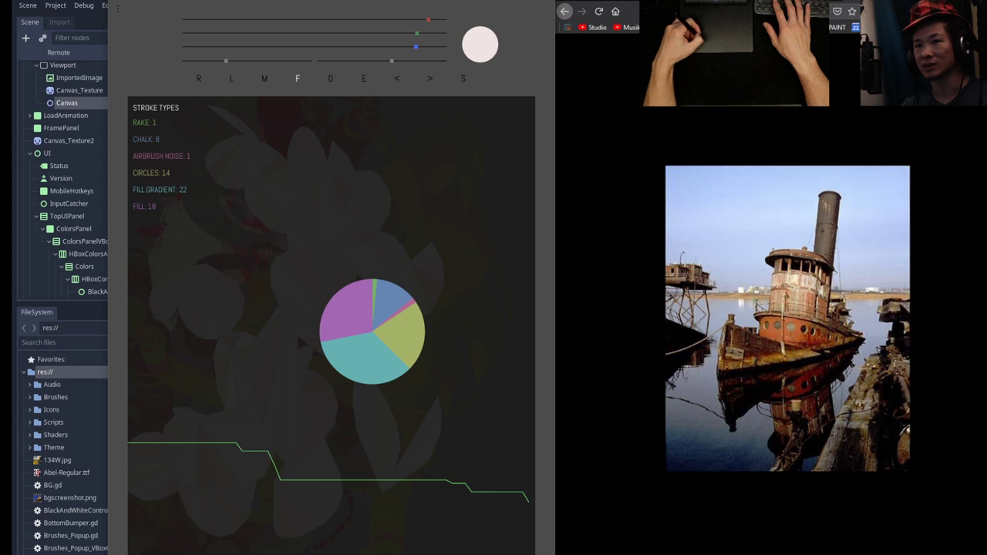
{"action": "key", "text": "s"}
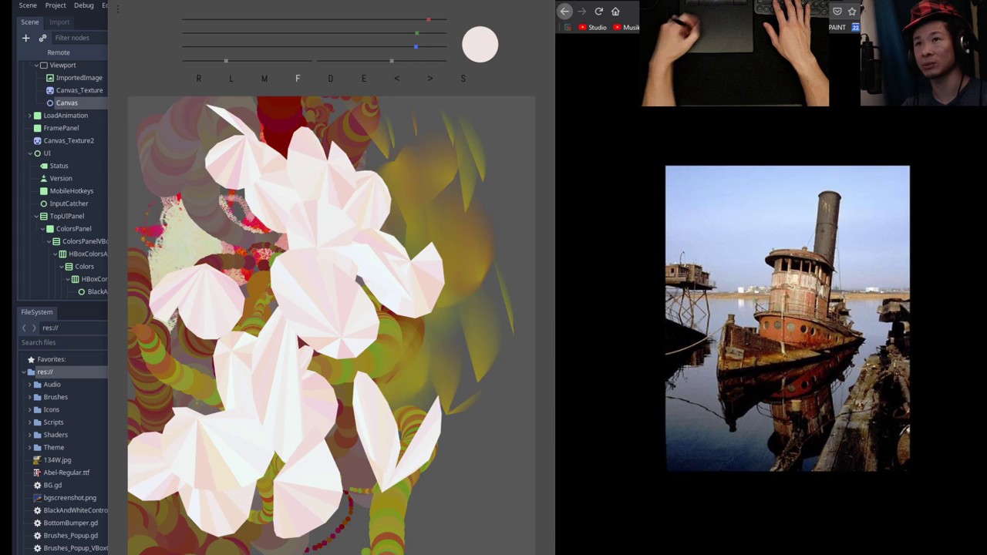
Set the brush colour to pure white and draw more filled petal shapes over the yellow gradient area.
{"action": "left_click_drag", "start_coordinate": [441, 47], "coordinate": [445, 47]}
{"action": "left_click", "coordinate": [445, 33]}
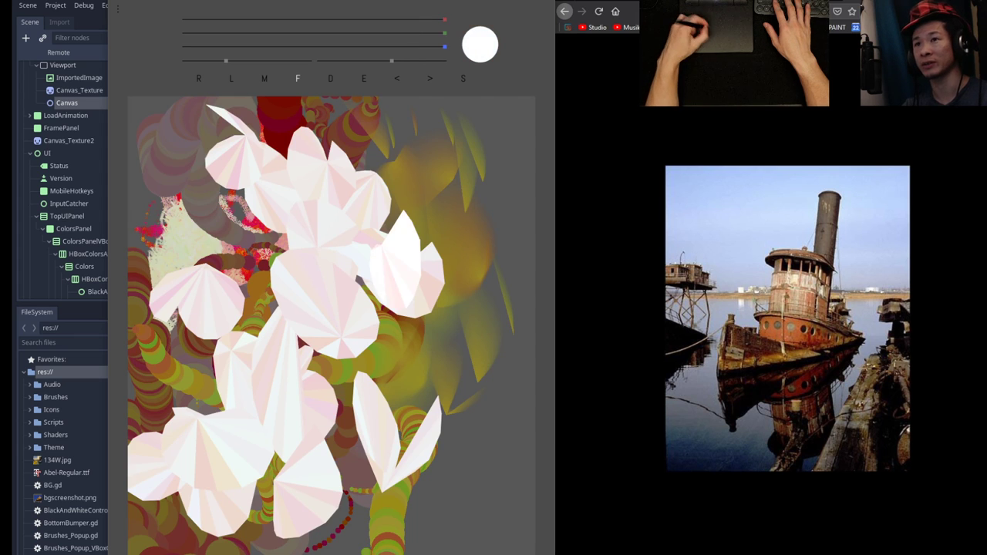
{"action": "key", "text": "s"}
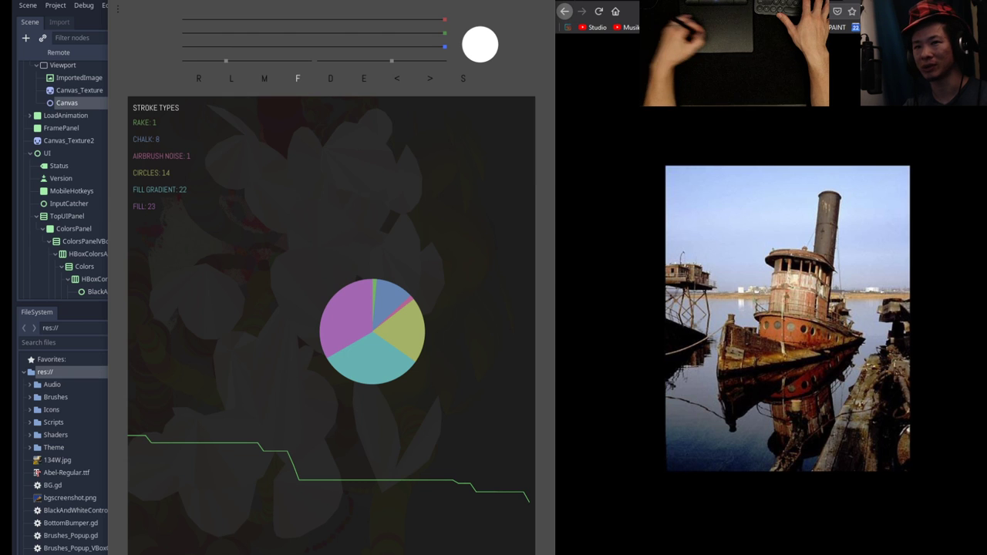
{"action": "mouse_move", "coordinate": [859, 55]}
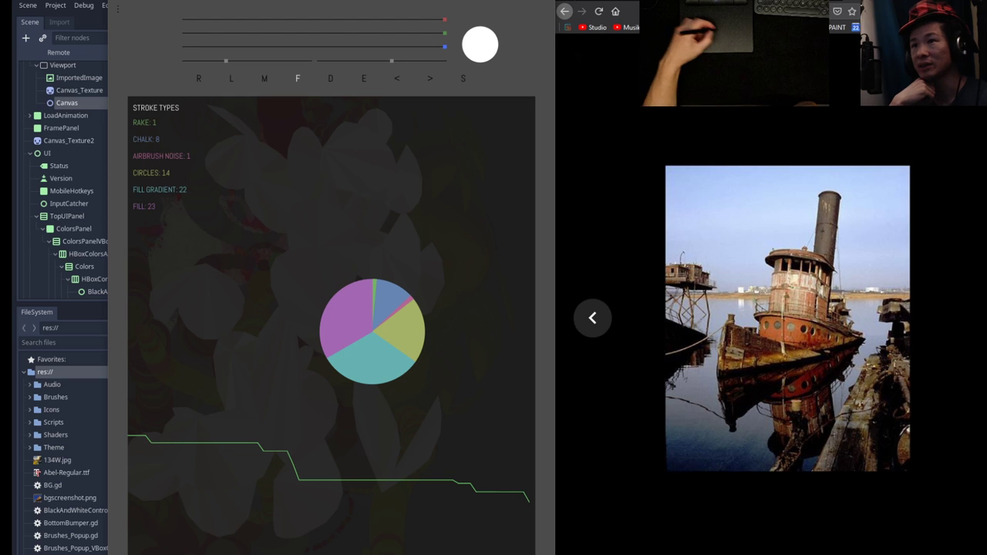
{"action": "left_click", "coordinate": [417, 318]}
{"action": "mouse_move", "coordinate": [415, 316]}
{"action": "left_mouse_down"}
{"action": "mouse_move", "coordinate": [422, 346]}
{"action": "mouse_move", "coordinate": [468, 230]}
{"action": "mouse_move", "coordinate": [412, 224]}
{"action": "mouse_move", "coordinate": [449, 241]}
{"action": "mouse_move", "coordinate": [481, 230]}
{"action": "left_mouse_up"}
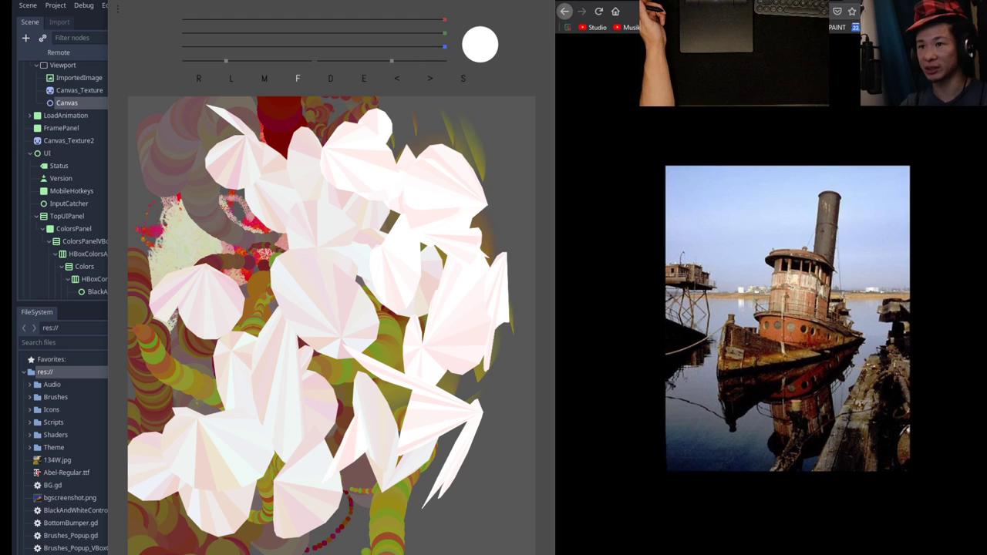
Switch to the Pills brush and paint small white clusters in the upper left of the artwork.
{"action": "key", "text": "d"}
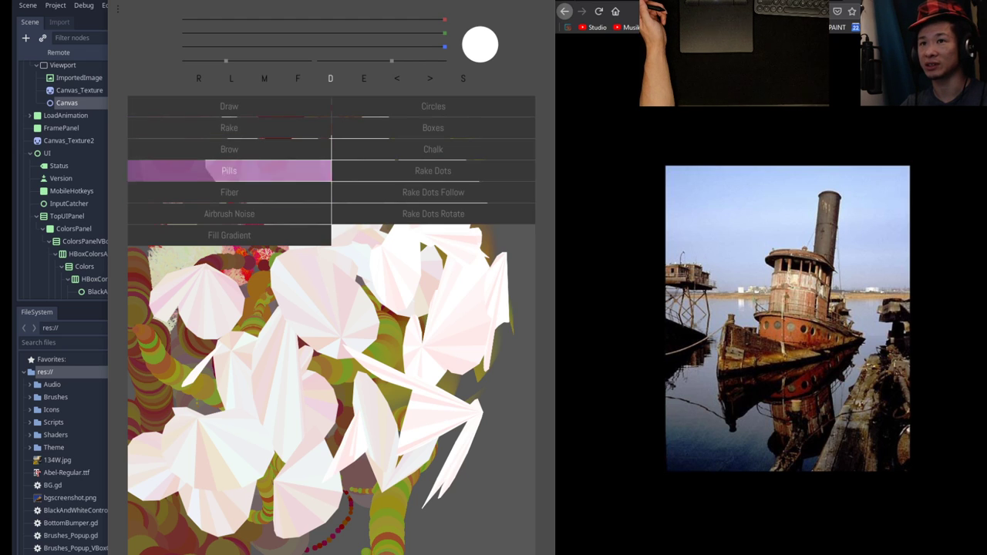
{"action": "left_click", "coordinate": [230, 171]}
{"action": "mouse_move", "coordinate": [225, 216]}
{"action": "left_mouse_down"}
{"action": "mouse_move", "coordinate": [164, 169]}
{"action": "mouse_move", "coordinate": [187, 140]}
{"action": "mouse_move", "coordinate": [194, 162]}
{"action": "left_mouse_up"}
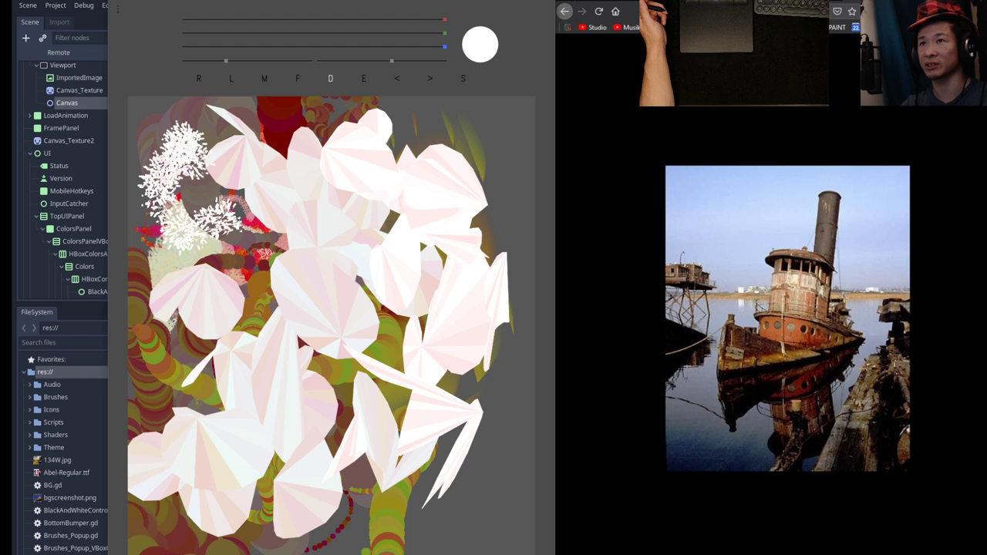
Enlarge the brush, paint bigger white Pills clusters over the petals in the right half of the artwork, and save the page.
{"action": "left_click", "coordinate": [403, 61]}
{"action": "mouse_move", "coordinate": [424, 135]}
{"action": "left_mouse_down"}
{"action": "mouse_move", "coordinate": [447, 127]}
{"action": "mouse_move", "coordinate": [456, 170]}
{"action": "left_mouse_up"}
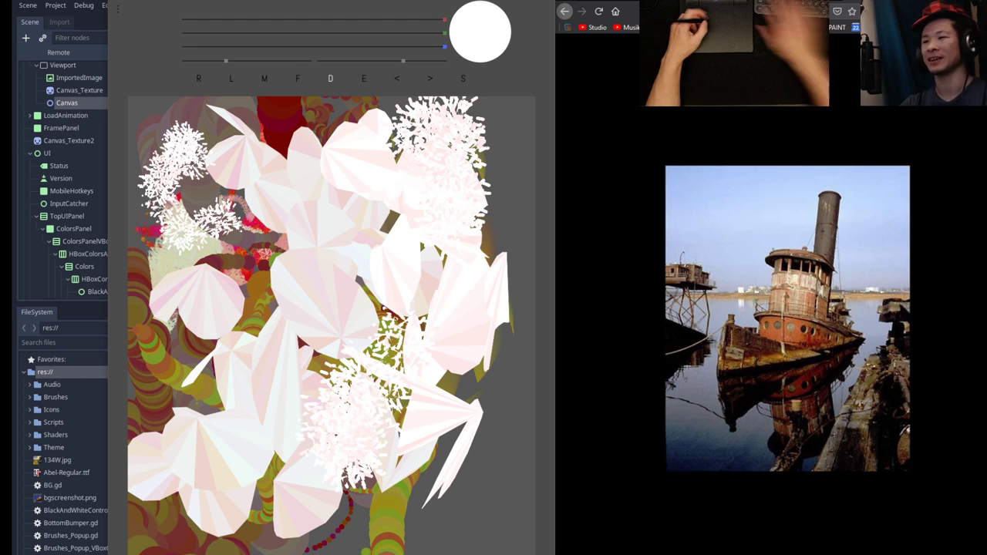
{"action": "mouse_move", "coordinate": [424, 358]}
{"action": "left_mouse_down"}
{"action": "mouse_move", "coordinate": [475, 455]}
{"action": "mouse_move", "coordinate": [425, 497]}
{"action": "left_mouse_up"}
{"action": "key", "text": "s"}
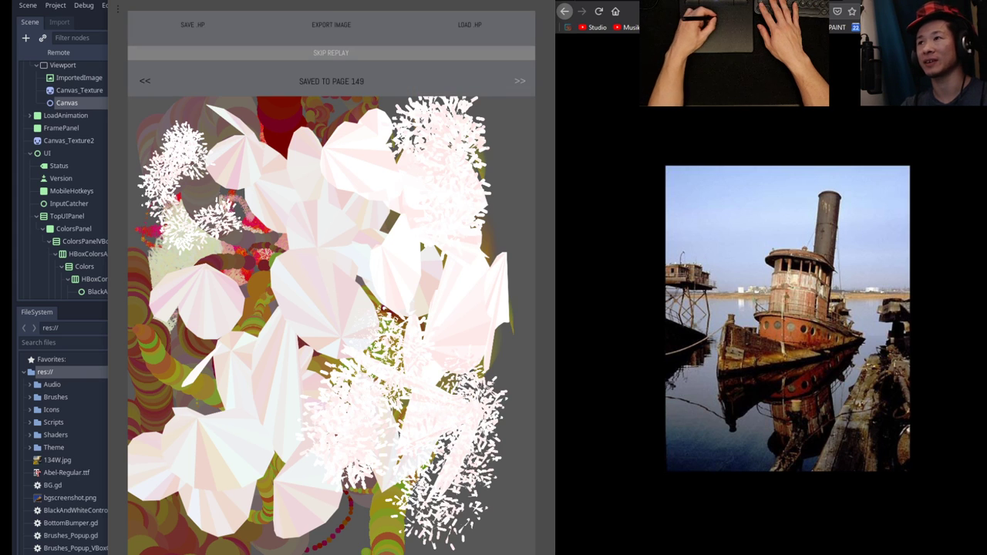
{"action": "key", "text": "s"}
Enlarge the Pills brush much further and cover the upper two thirds of the canvas with dense white strokes.
{"action": "mouse_move", "coordinate": [501, 105]}
{"action": "left_mouse_down"}
{"action": "mouse_move", "coordinate": [520, 127]}
{"action": "mouse_move", "coordinate": [239, 151]}
{"action": "mouse_move", "coordinate": [351, 116]}
{"action": "mouse_move", "coordinate": [328, 112]}
{"action": "left_mouse_up"}
{"action": "key", "text": "bracketright"}
{"action": "mouse_move", "coordinate": [390, 112]}
{"action": "left_mouse_down"}
{"action": "mouse_move", "coordinate": [333, 212]}
{"action": "mouse_move", "coordinate": [139, 139]}
{"action": "mouse_move", "coordinate": [201, 255]}
{"action": "mouse_move", "coordinate": [309, 178]}
{"action": "mouse_move", "coordinate": [297, 332]}
{"action": "left_mouse_up"}
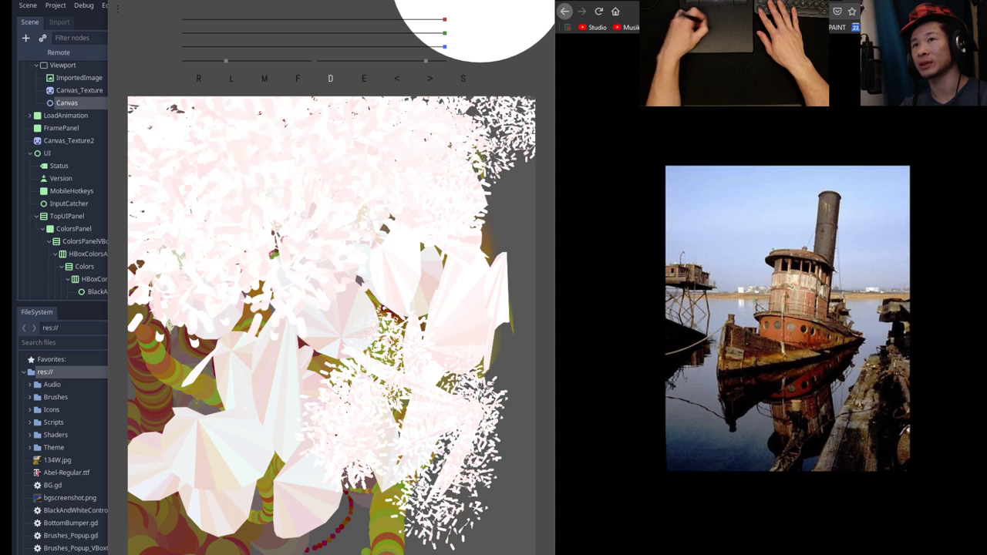
{"action": "mouse_move", "coordinate": [247, 212]}
{"action": "left_mouse_down"}
{"action": "mouse_move", "coordinate": [186, 179]}
{"action": "mouse_move", "coordinate": [152, 328]}
{"action": "left_mouse_up"}
{"action": "mouse_move", "coordinate": [463, 123]}
{"action": "left_mouse_down"}
{"action": "mouse_move", "coordinate": [509, 223]}
{"action": "mouse_move", "coordinate": [512, 209]}
{"action": "mouse_move", "coordinate": [429, 250]}
{"action": "mouse_move", "coordinate": [363, 308]}
{"action": "mouse_move", "coordinate": [509, 355]}
{"action": "mouse_move", "coordinate": [208, 324]}
{"action": "mouse_move", "coordinate": [185, 401]}
{"action": "mouse_move", "coordinate": [509, 339]}
{"action": "mouse_move", "coordinate": [445, 293]}
{"action": "mouse_move", "coordinate": [308, 382]}
{"action": "left_mouse_up"}
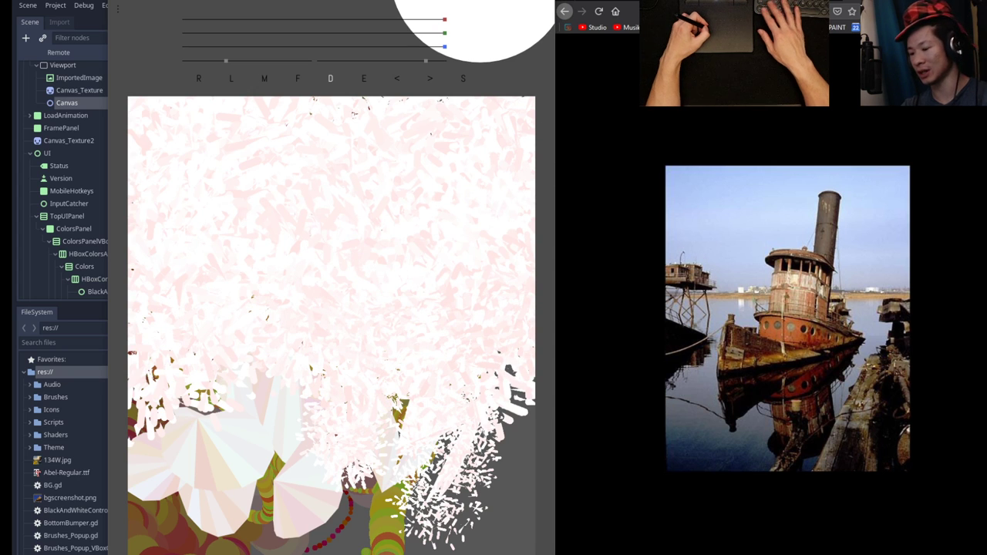
{"action": "key", "text": "space"}
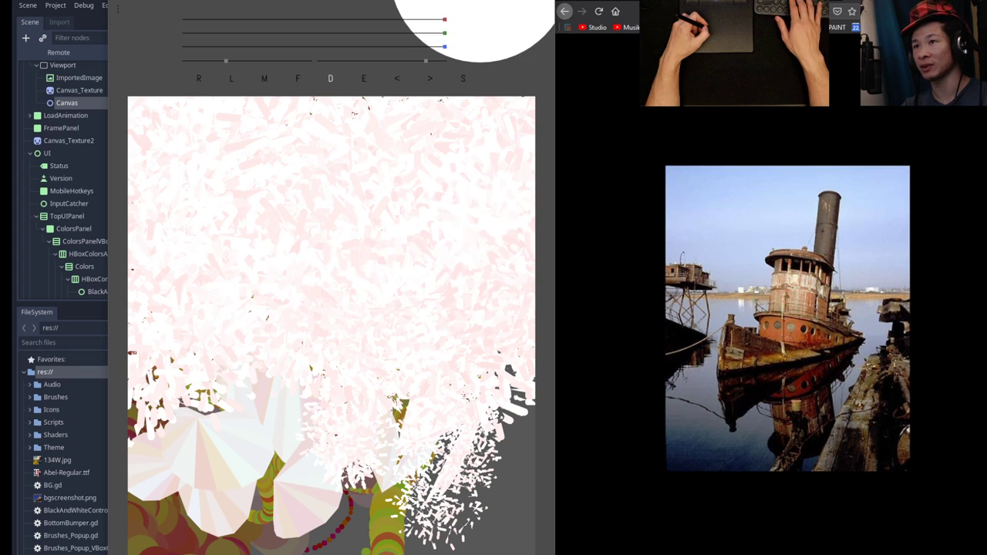
{"action": "key", "text": "space"}
{"action": "key", "text": "space"}
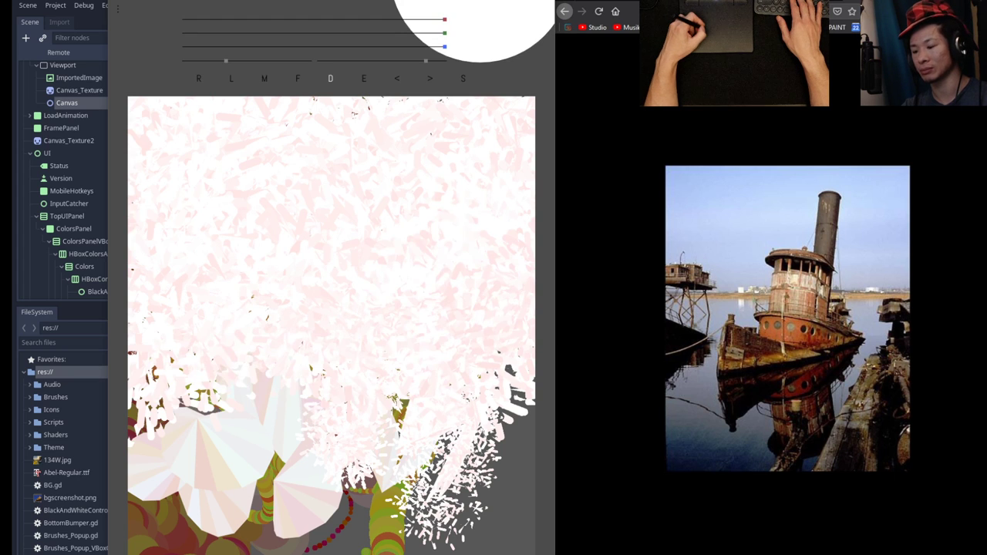
{"action": "key", "text": "b"}
{"action": "left_click", "coordinate": [323, 308]}
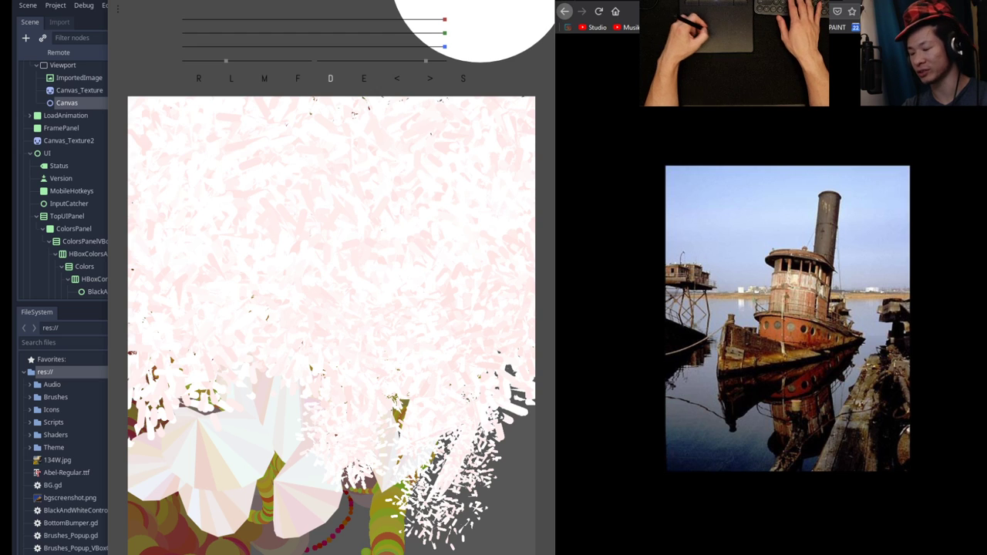
Turn on fill mode and mix a light blue brush colour matching the sky in the reference photo.
{"action": "key", "text": "f"}
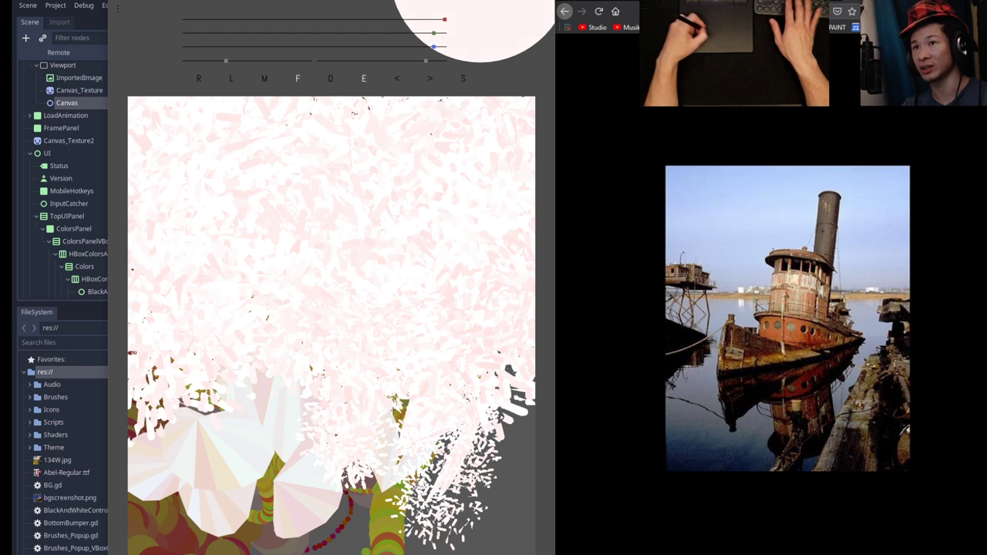
{"action": "key", "text": "e"}
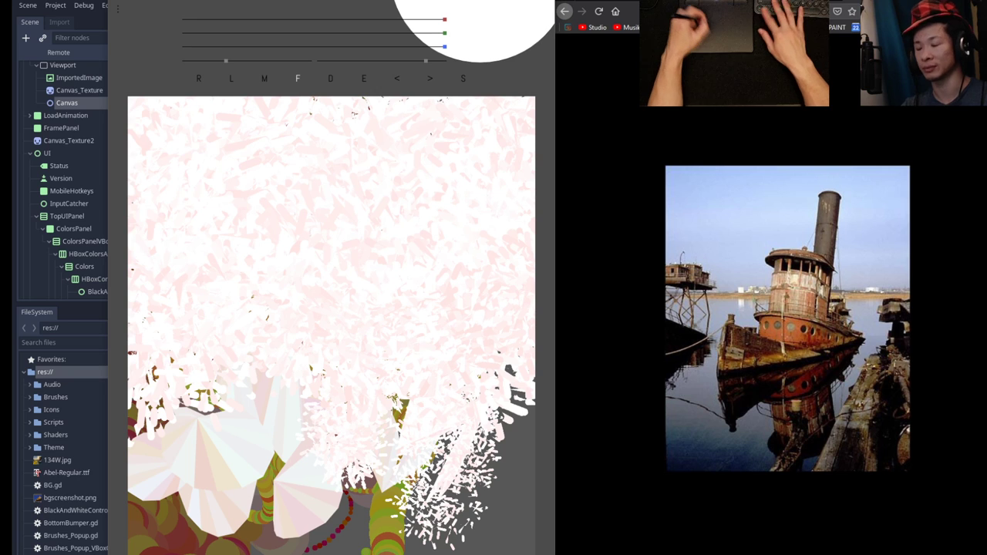
{"action": "key", "text": "space"}
{"action": "left_click", "coordinate": [412, 301]}
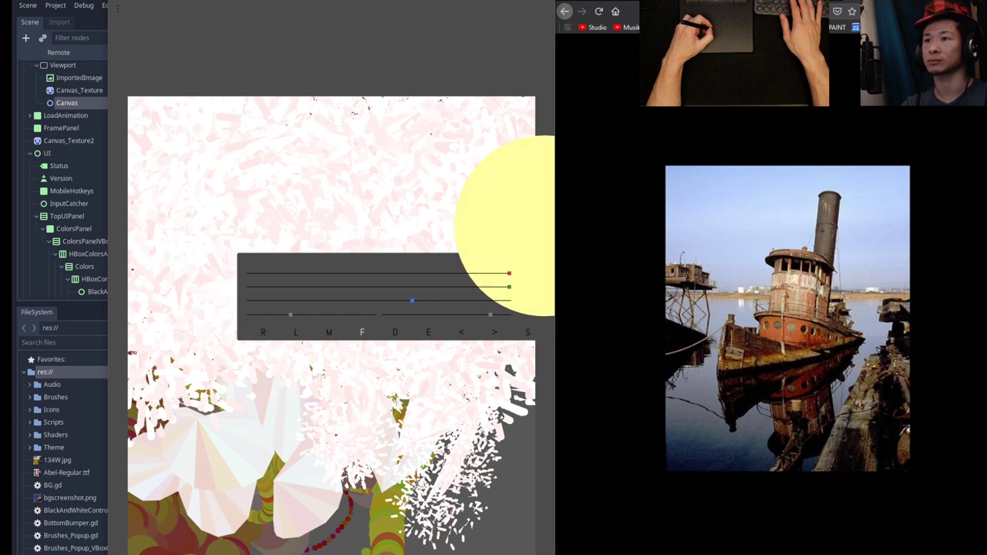
{"action": "left_click_drag", "start_coordinate": [412, 301], "coordinate": [414, 301]}
{"action": "left_click", "coordinate": [408, 287]}
{"action": "left_click", "coordinate": [380, 273]}
{"action": "left_click", "coordinate": [426, 287]}
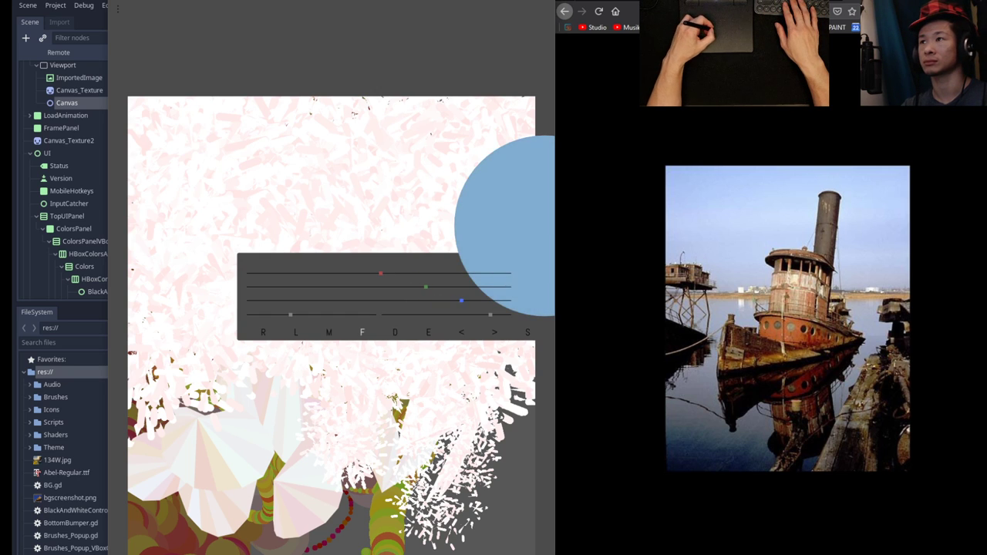
{"action": "left_click_drag", "start_coordinate": [490, 301], "coordinate": [483, 301]}
{"action": "left_click", "coordinate": [417, 273]}
{"action": "left_click_drag", "start_coordinate": [418, 273], "coordinate": [420, 273]}
{"action": "left_click", "coordinate": [445, 287]}
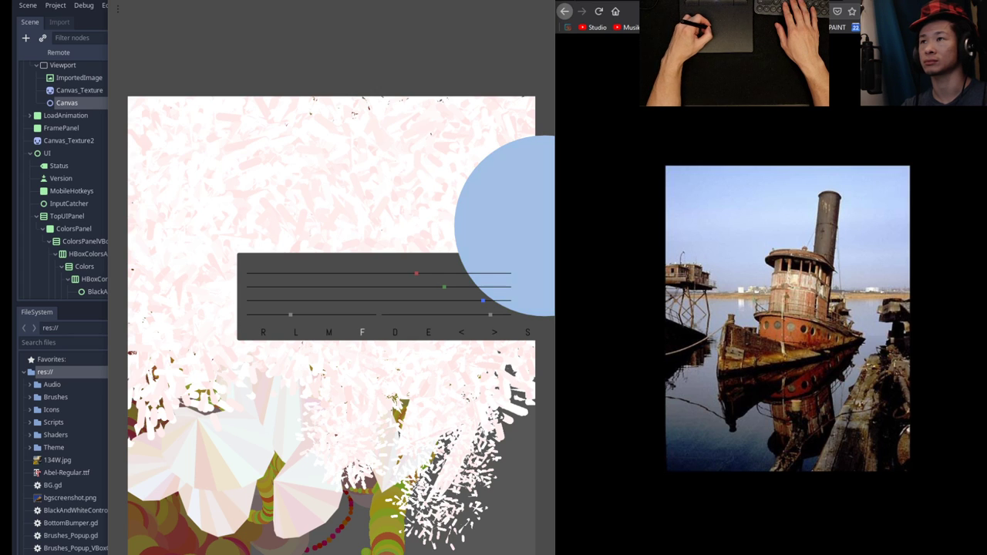
{"action": "key", "text": "space"}
Draw wide light blue filled shapes across the top of the canvas to start the sky.
{"action": "mouse_move", "coordinate": [392, 130]}
{"action": "left_mouse_down"}
{"action": "mouse_move", "coordinate": [532, 120]}
{"action": "mouse_move", "coordinate": [359, 92]}
{"action": "mouse_move", "coordinate": [126, 116]}
{"action": "mouse_move", "coordinate": [127, 138]}
{"action": "mouse_move", "coordinate": [524, 98]}
{"action": "mouse_move", "coordinate": [537, 143]}
{"action": "left_mouse_up"}
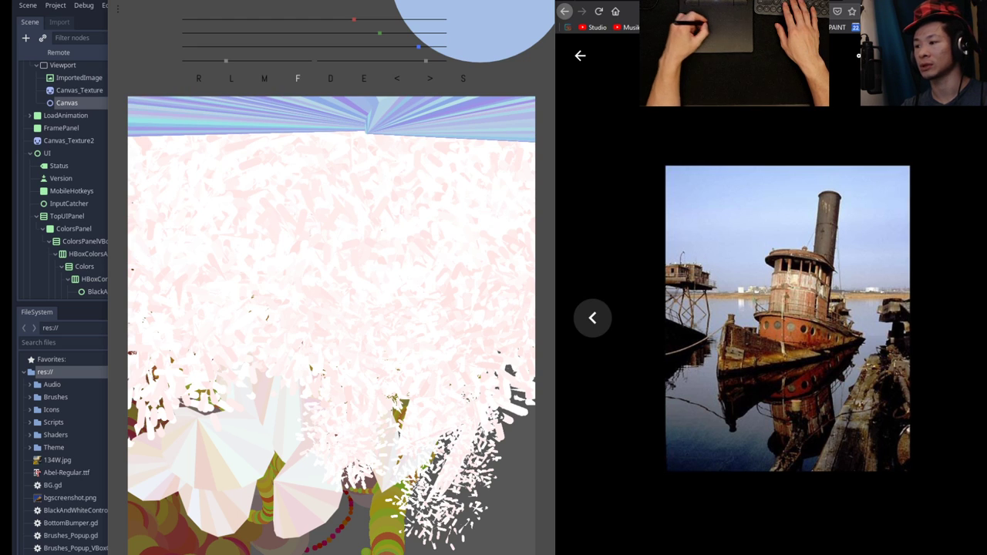
{"action": "mouse_move", "coordinate": [320, 213]}
{"action": "left_mouse_down"}
{"action": "mouse_move", "coordinate": [322, 173]}
{"action": "mouse_move", "coordinate": [458, 157]}
{"action": "left_mouse_up"}
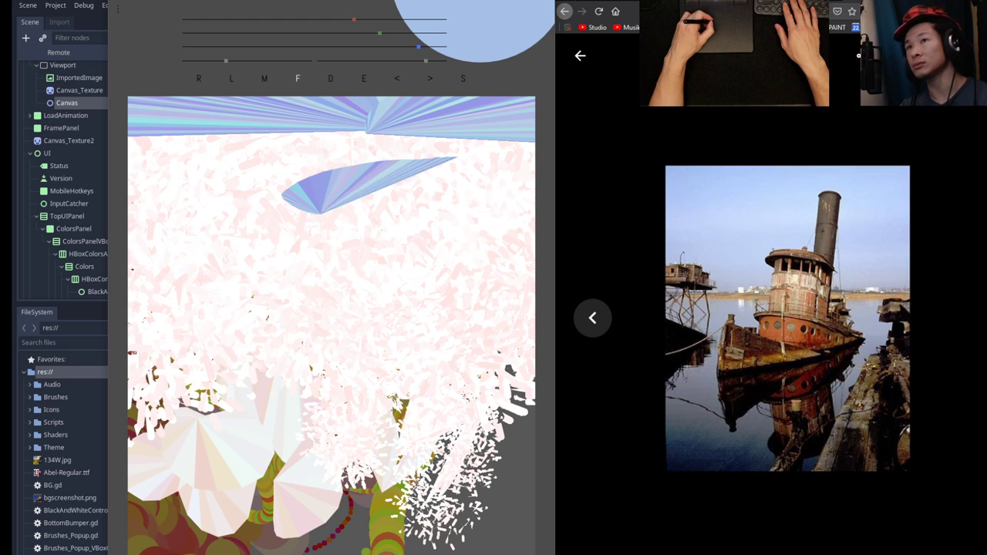
{"action": "mouse_move", "coordinate": [299, 156]}
{"action": "left_mouse_down"}
{"action": "mouse_move", "coordinate": [352, 130]}
{"action": "mouse_move", "coordinate": [535, 159]}
{"action": "left_mouse_up"}
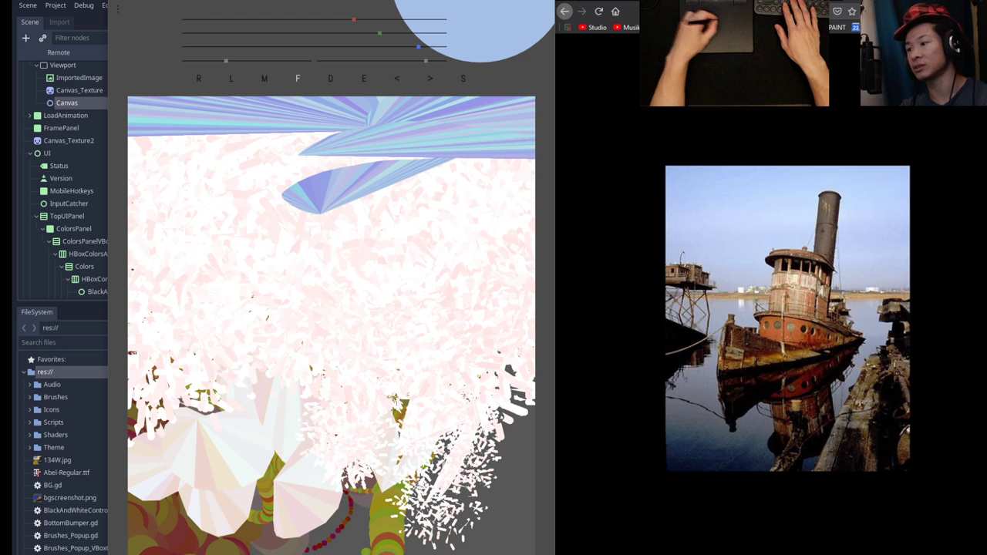
{"action": "mouse_move", "coordinate": [337, 171]}
{"action": "left_mouse_down"}
{"action": "mouse_move", "coordinate": [156, 123]}
{"action": "mouse_move", "coordinate": [128, 173]}
{"action": "mouse_move", "coordinate": [410, 127]}
{"action": "mouse_move", "coordinate": [538, 183]}
{"action": "mouse_move", "coordinate": [549, 199]}
{"action": "left_mouse_up"}
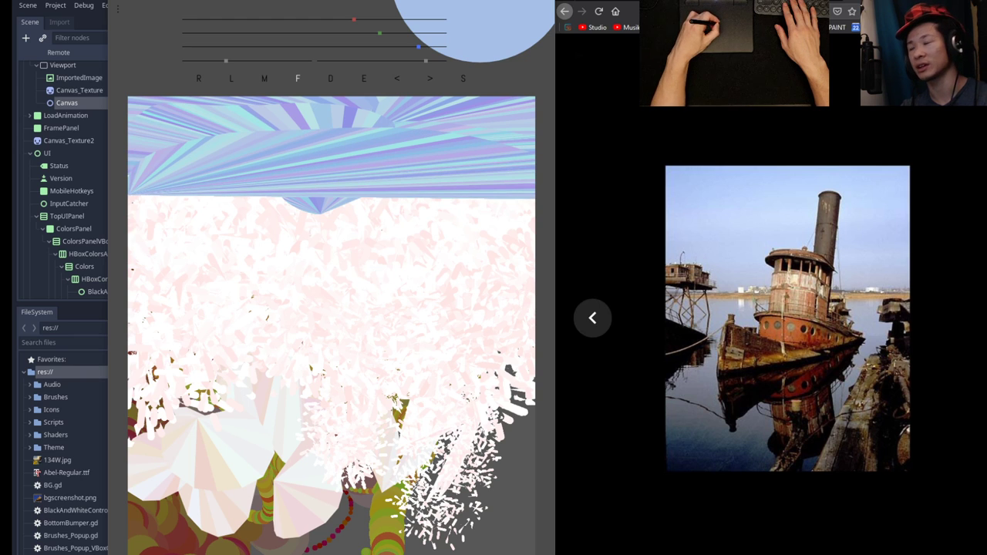
Try larger blue filled shapes over the upper sky and undo the last strokes.
{"action": "mouse_move", "coordinate": [337, 168]}
{"action": "left_mouse_down"}
{"action": "mouse_move", "coordinate": [539, 182]}
{"action": "mouse_move", "coordinate": [542, 192]}
{"action": "left_mouse_up"}
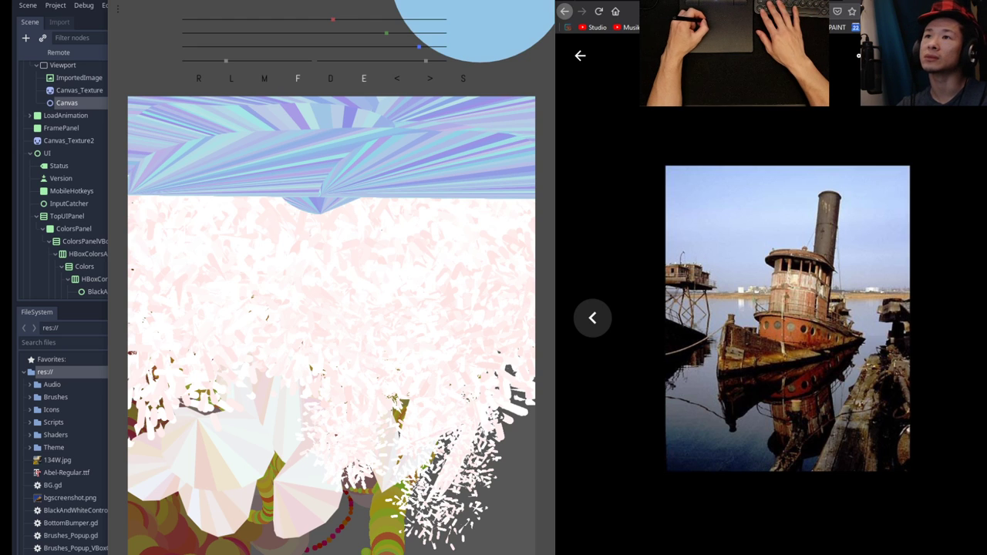
{"action": "mouse_move", "coordinate": [313, 171]}
{"action": "left_mouse_down"}
{"action": "mouse_move", "coordinate": [417, 208]}
{"action": "mouse_move", "coordinate": [319, 94]}
{"action": "mouse_move", "coordinate": [204, 129]}
{"action": "left_mouse_up"}
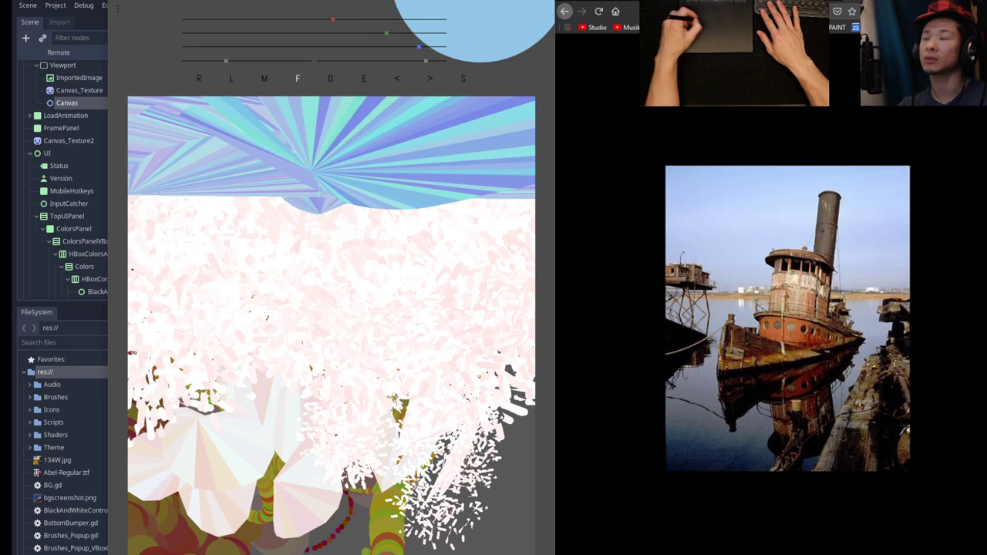
{"action": "key", "text": "space"}
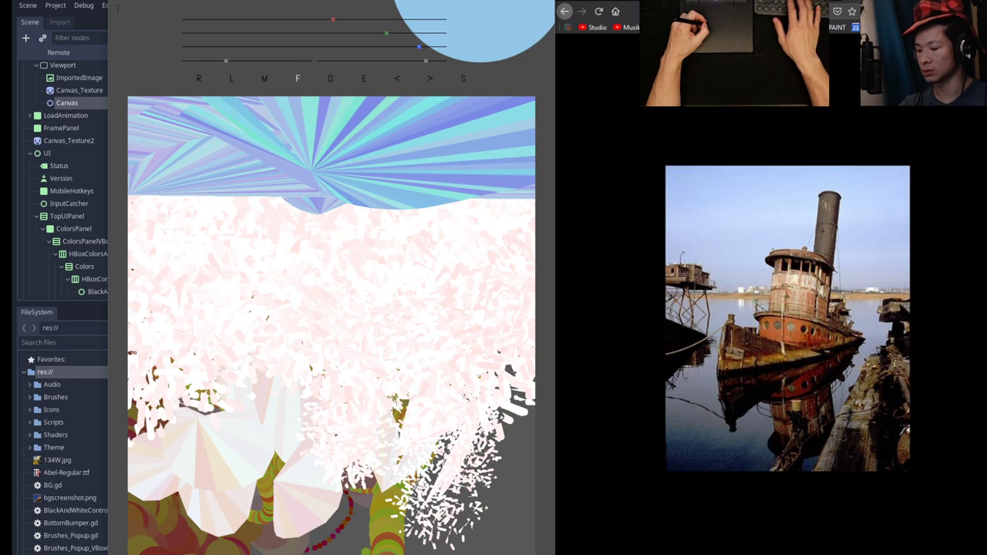
{"action": "key", "text": "ctrl+z"}
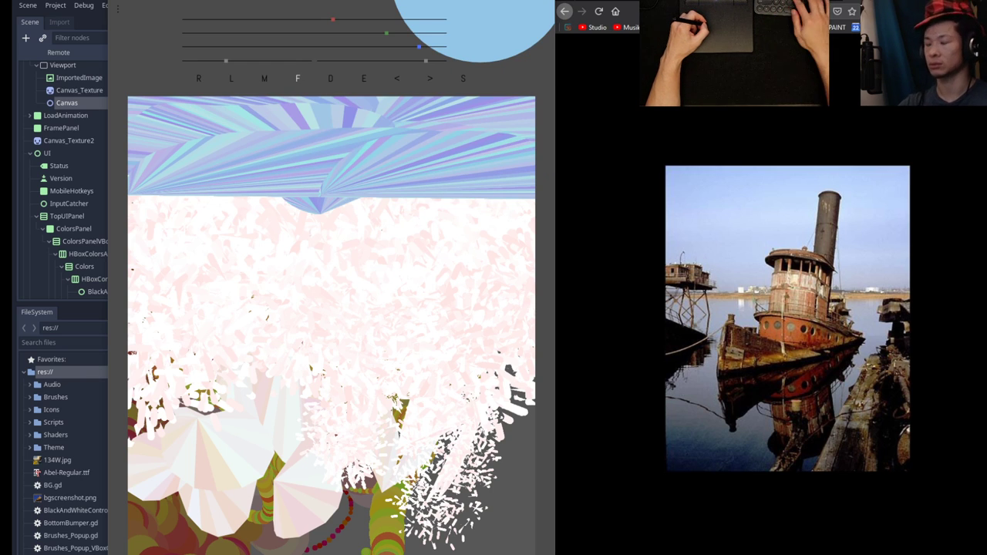
{"action": "key", "text": "ctrl+z"}
{"action": "key", "text": "ctrl+z"}
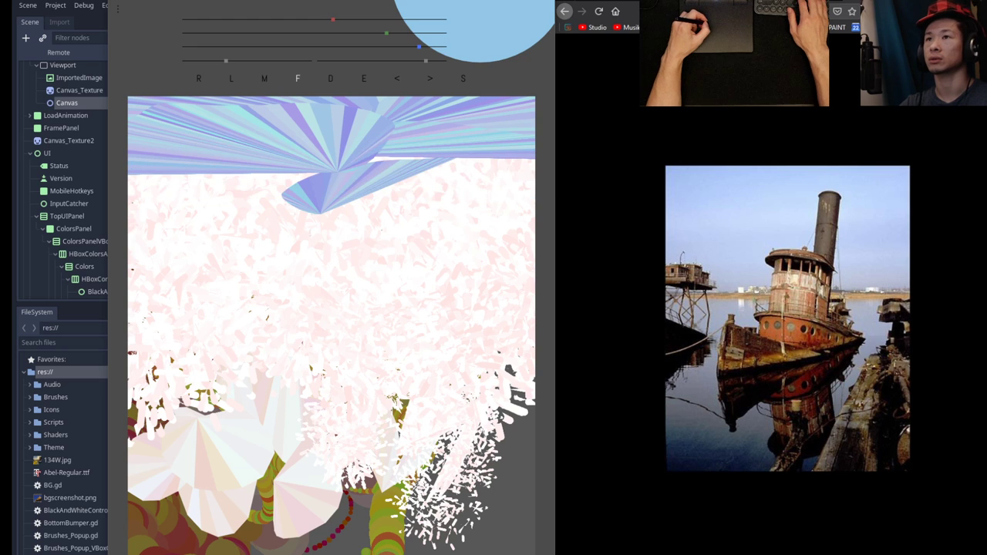
Sample a deeper blue from the sky, reduce the colour variation, and cover the upper canvas with filled shapes down to a straight horizon.
{"action": "key", "text": "Right"}
{"action": "key", "text": "Up"}
{"action": "key", "text": "i"}
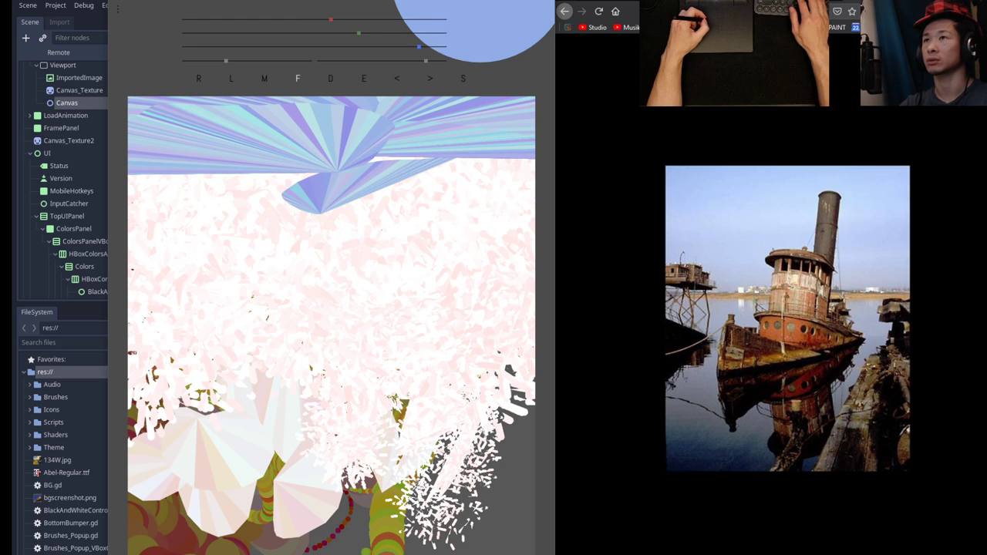
{"action": "mouse_move", "coordinate": [302, 146]}
{"action": "left_mouse_down"}
{"action": "mouse_move", "coordinate": [400, 95]}
{"action": "mouse_move", "coordinate": [266, 115]}
{"action": "left_mouse_up"}
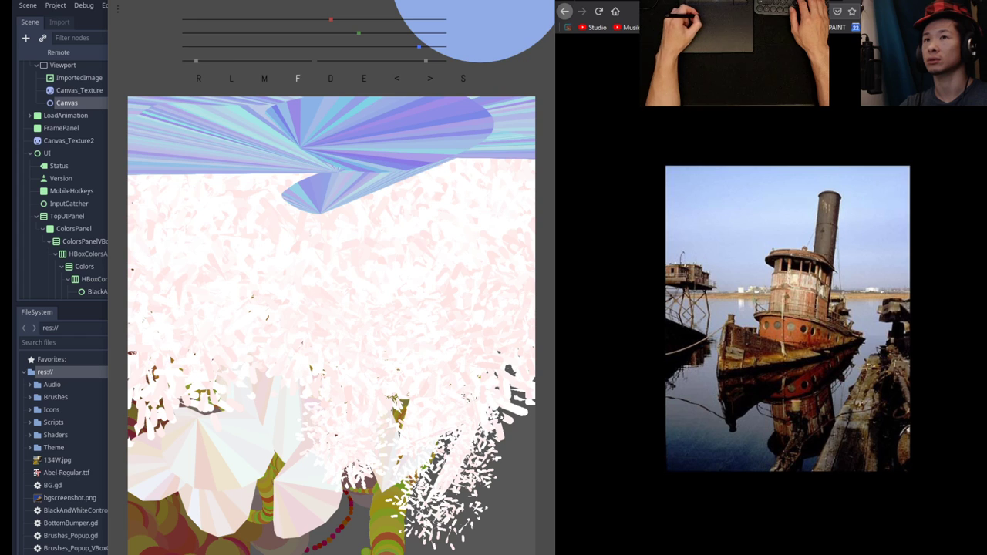
{"action": "mouse_move", "coordinate": [352, 169]}
{"action": "left_mouse_down"}
{"action": "mouse_move", "coordinate": [480, 159]}
{"action": "mouse_move", "coordinate": [305, 92]}
{"action": "mouse_move", "coordinate": [148, 150]}
{"action": "left_mouse_up"}
{"action": "left_click_drag", "start_coordinate": [181, 108], "coordinate": [132, 150]}
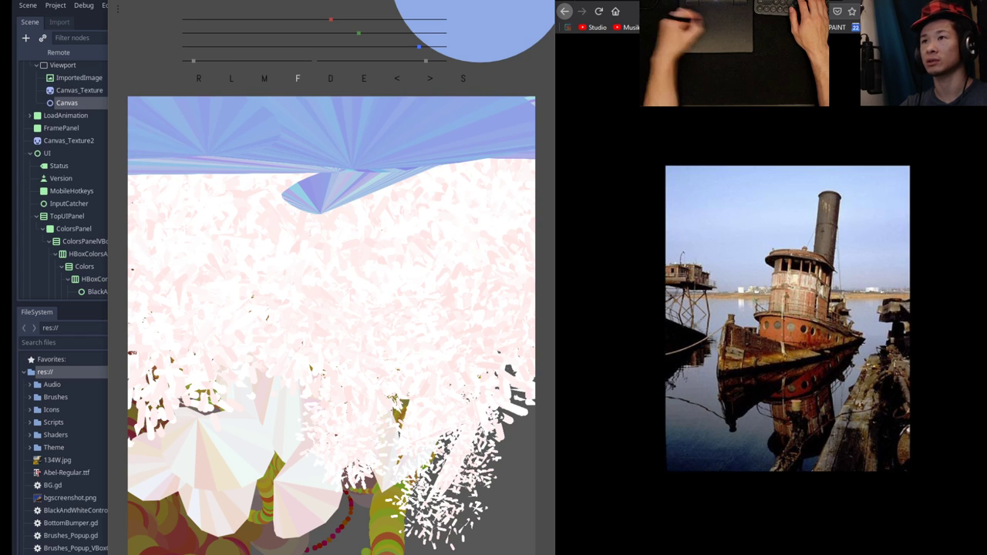
{"action": "left_click_drag", "start_coordinate": [501, 105], "coordinate": [534, 122]}
{"action": "mouse_move", "coordinate": [472, 161]}
{"action": "left_mouse_down"}
{"action": "mouse_move", "coordinate": [494, 120]}
{"action": "mouse_move", "coordinate": [537, 162]}
{"action": "left_mouse_up"}
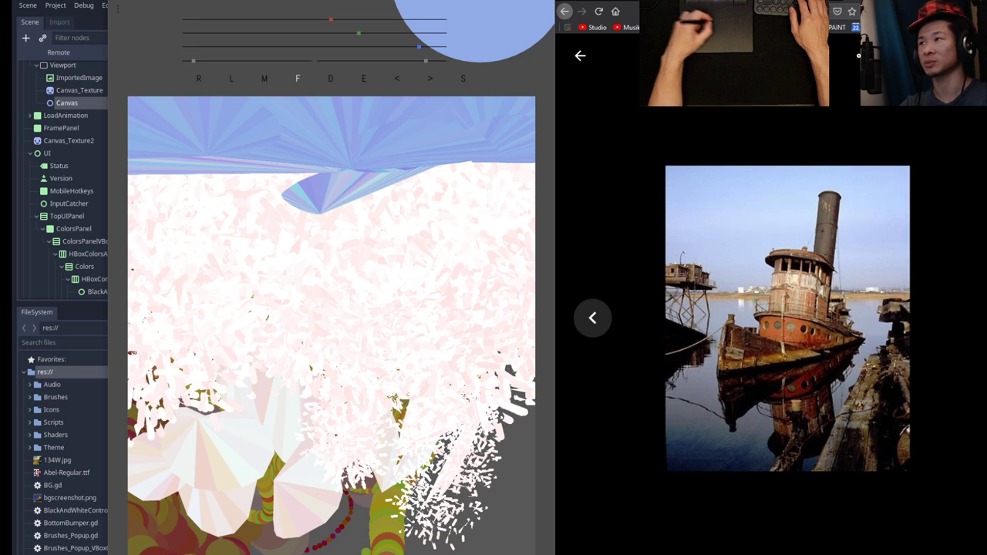
{"action": "mouse_move", "coordinate": [538, 289]}
{"action": "left_mouse_down"}
{"action": "mouse_move", "coordinate": [201, 148]}
{"action": "mouse_move", "coordinate": [125, 174]}
{"action": "mouse_move", "coordinate": [126, 298]}
{"action": "left_mouse_up"}
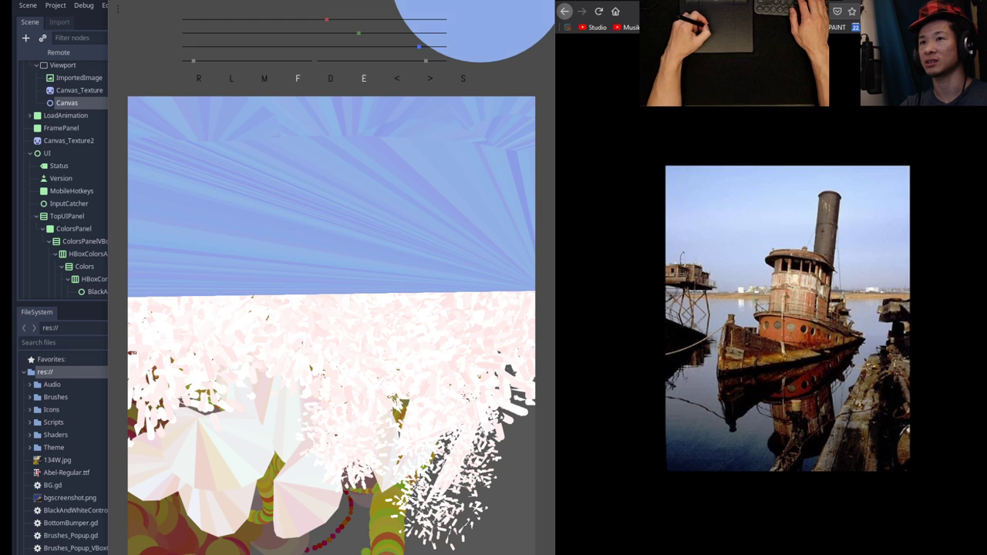
Shift the brush colour to lavender and draw a filled haze band above the horizon with thin cloud streaks higher up.
{"action": "key", "text": "e"}
{"action": "mouse_move", "coordinate": [358, 33]}
{"action": "left_mouse_down"}
{"action": "mouse_move", "coordinate": [368, 33]}
{"action": "mouse_move", "coordinate": [365, 19]}
{"action": "left_mouse_up"}
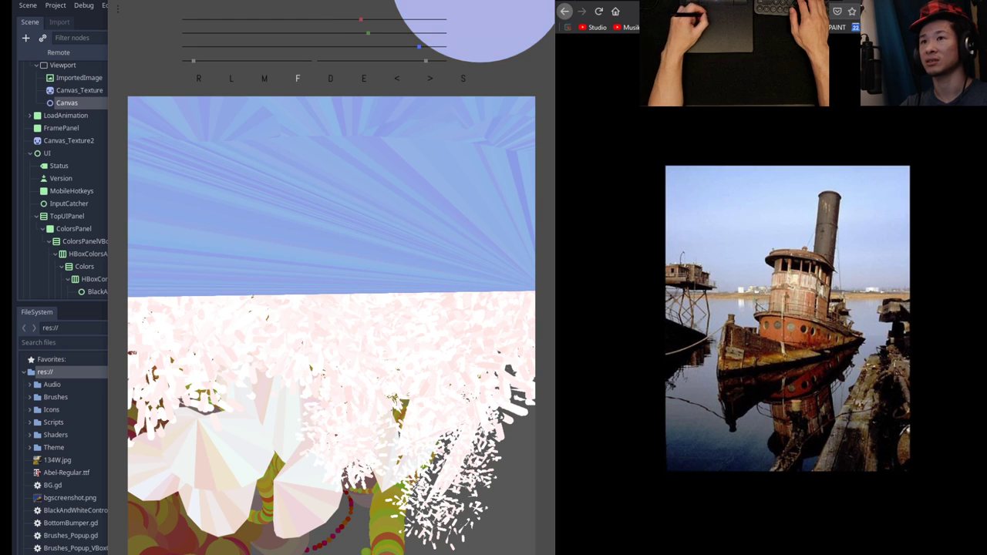
{"action": "mouse_move", "coordinate": [126, 307]}
{"action": "left_mouse_down"}
{"action": "mouse_move", "coordinate": [432, 213]}
{"action": "mouse_move", "coordinate": [537, 293]}
{"action": "mouse_move", "coordinate": [223, 307]}
{"action": "left_mouse_up"}
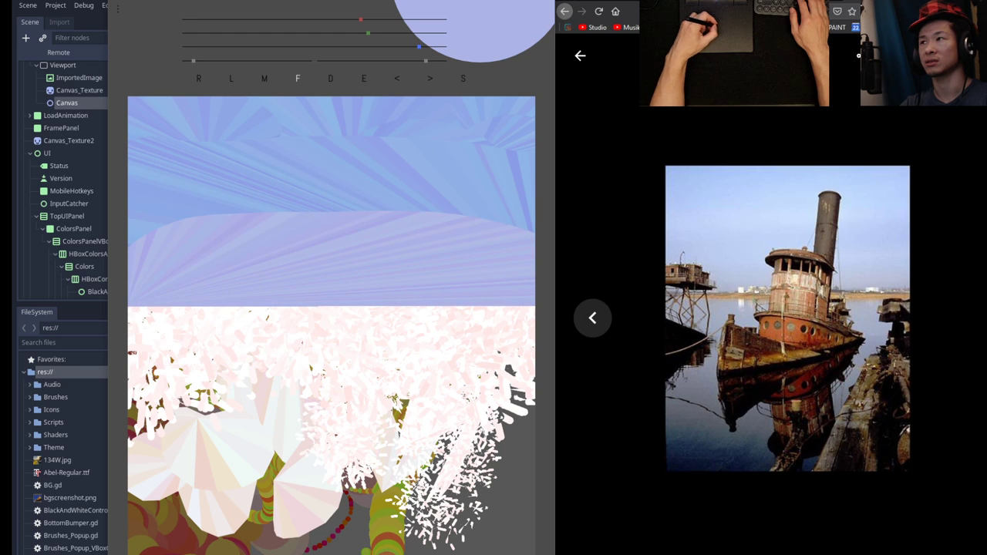
{"action": "left_click_drag", "start_coordinate": [534, 231], "coordinate": [474, 230]}
{"action": "mouse_move", "coordinate": [184, 221]}
{"action": "left_mouse_down"}
{"action": "mouse_move", "coordinate": [132, 220]}
{"action": "mouse_move", "coordinate": [129, 249]}
{"action": "left_mouse_up"}
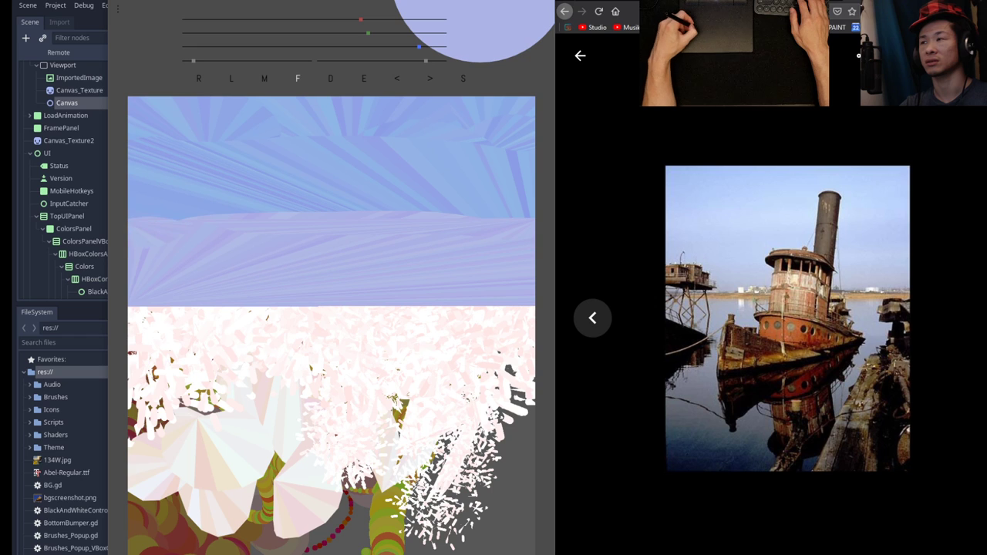
{"action": "mouse_move", "coordinate": [139, 202]}
{"action": "left_mouse_down"}
{"action": "mouse_move", "coordinate": [236, 176]}
{"action": "mouse_move", "coordinate": [129, 201]}
{"action": "left_mouse_up"}
{"action": "mouse_move", "coordinate": [382, 189]}
{"action": "left_mouse_down"}
{"action": "mouse_move", "coordinate": [489, 209]}
{"action": "mouse_move", "coordinate": [463, 171]}
{"action": "left_mouse_up"}
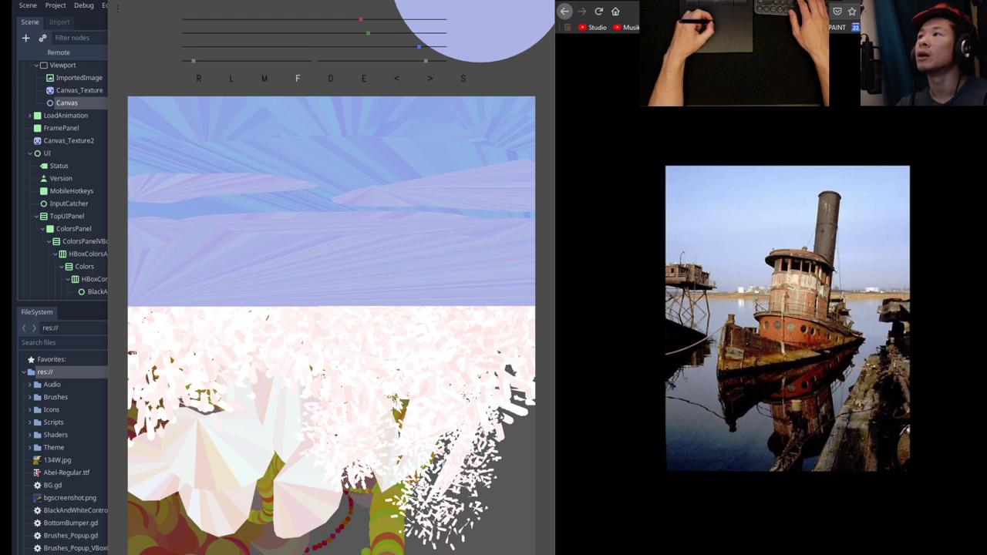
Sample a lighter blue and cover the upper sky with overlapping filled shapes.
{"action": "key", "text": "e"}
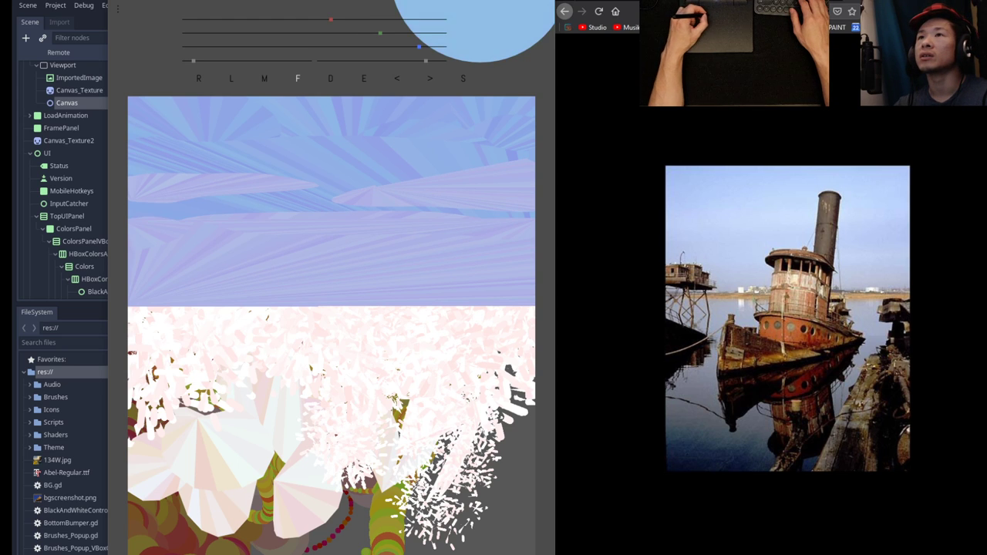
{"action": "mouse_move", "coordinate": [533, 100]}
{"action": "left_mouse_down"}
{"action": "mouse_move", "coordinate": [515, 128]}
{"action": "mouse_move", "coordinate": [416, 147]}
{"action": "mouse_move", "coordinate": [385, 164]}
{"action": "mouse_move", "coordinate": [349, 139]}
{"action": "mouse_move", "coordinate": [402, 115]}
{"action": "left_mouse_up"}
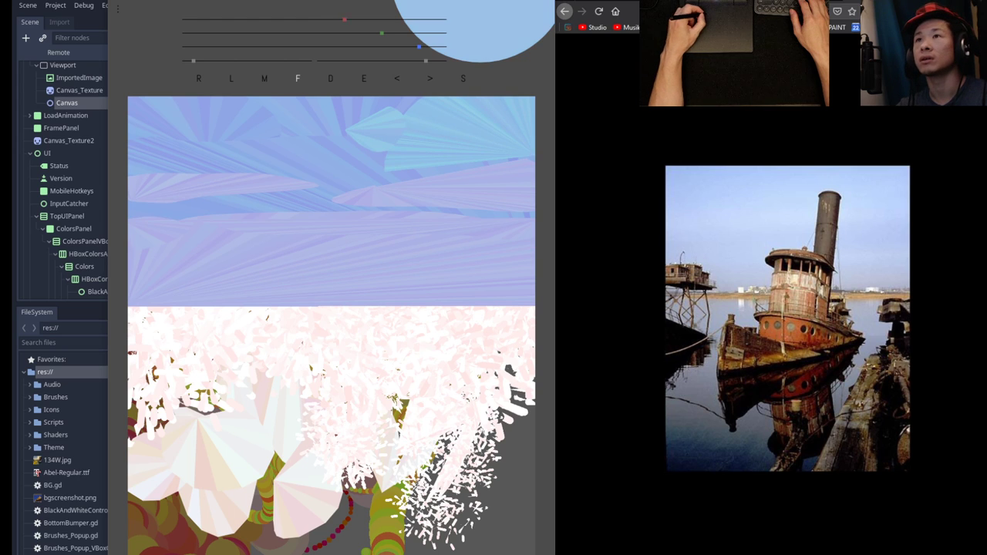
{"action": "mouse_move", "coordinate": [355, 143]}
{"action": "left_mouse_down"}
{"action": "mouse_move", "coordinate": [444, 164]}
{"action": "mouse_move", "coordinate": [532, 158]}
{"action": "left_mouse_up"}
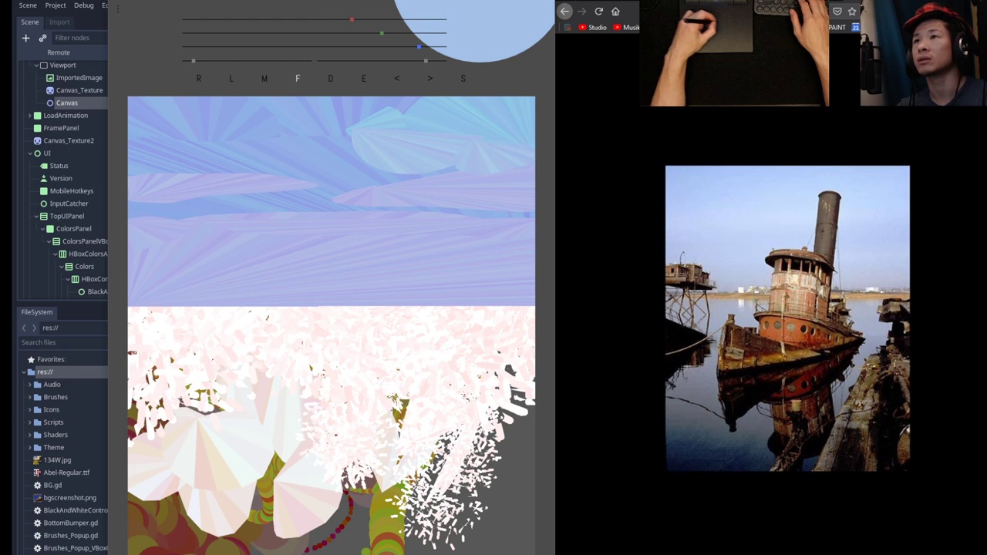
{"action": "left_click_drag", "start_coordinate": [464, 133], "coordinate": [532, 105]}
{"action": "mouse_move", "coordinate": [420, 129]}
{"action": "left_mouse_down"}
{"action": "mouse_move", "coordinate": [472, 130]}
{"action": "mouse_move", "coordinate": [328, 116]}
{"action": "mouse_move", "coordinate": [350, 140]}
{"action": "mouse_move", "coordinate": [386, 121]}
{"action": "left_mouse_up"}
{"action": "mouse_move", "coordinate": [299, 108]}
{"action": "left_mouse_down"}
{"action": "mouse_move", "coordinate": [300, 150]}
{"action": "mouse_move", "coordinate": [270, 99]}
{"action": "left_mouse_up"}
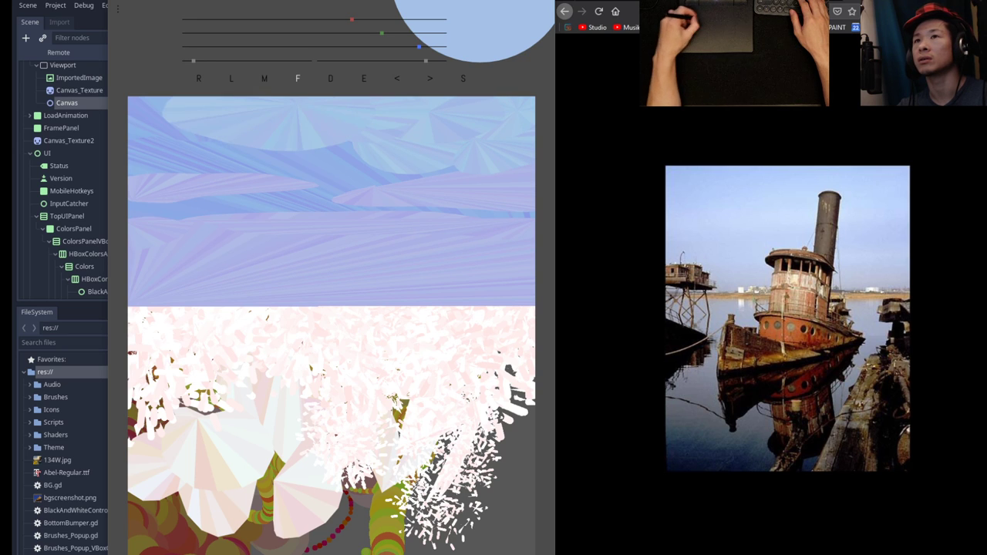
{"action": "mouse_move", "coordinate": [164, 116]}
{"action": "left_mouse_down"}
{"action": "mouse_move", "coordinate": [232, 146]}
{"action": "mouse_move", "coordinate": [136, 148]}
{"action": "mouse_move", "coordinate": [179, 188]}
{"action": "mouse_move", "coordinate": [211, 160]}
{"action": "mouse_move", "coordinate": [363, 148]}
{"action": "left_mouse_up"}
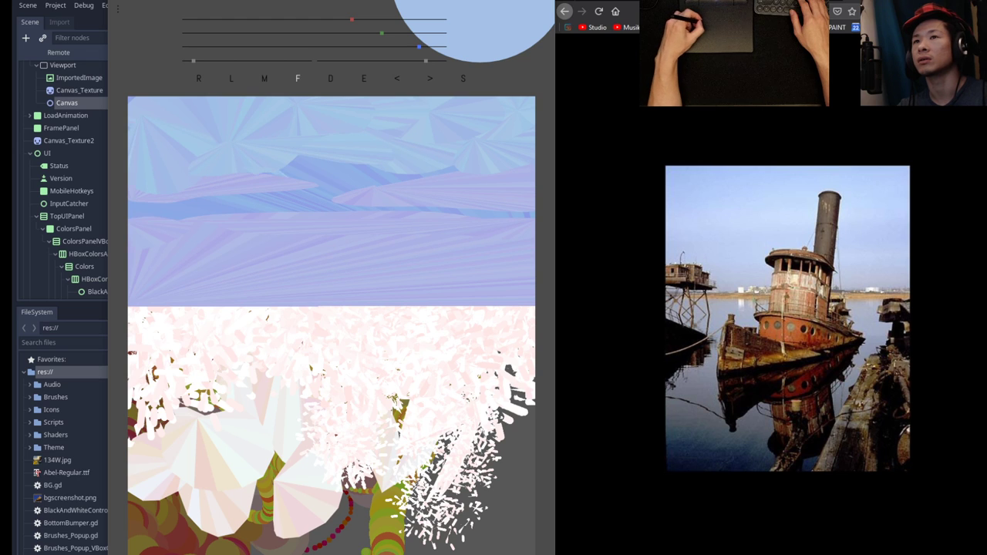
Cover the remaining darker blue gaps between the lavender streaks and the haze band with light blue filled shapes.
{"action": "mouse_move", "coordinate": [266, 177]}
{"action": "left_mouse_down"}
{"action": "mouse_move", "coordinate": [367, 159]}
{"action": "mouse_move", "coordinate": [336, 189]}
{"action": "mouse_move", "coordinate": [403, 171]}
{"action": "mouse_move", "coordinate": [440, 178]}
{"action": "mouse_move", "coordinate": [449, 153]}
{"action": "left_mouse_up"}
{"action": "left_click_drag", "start_coordinate": [285, 192], "coordinate": [335, 199]}
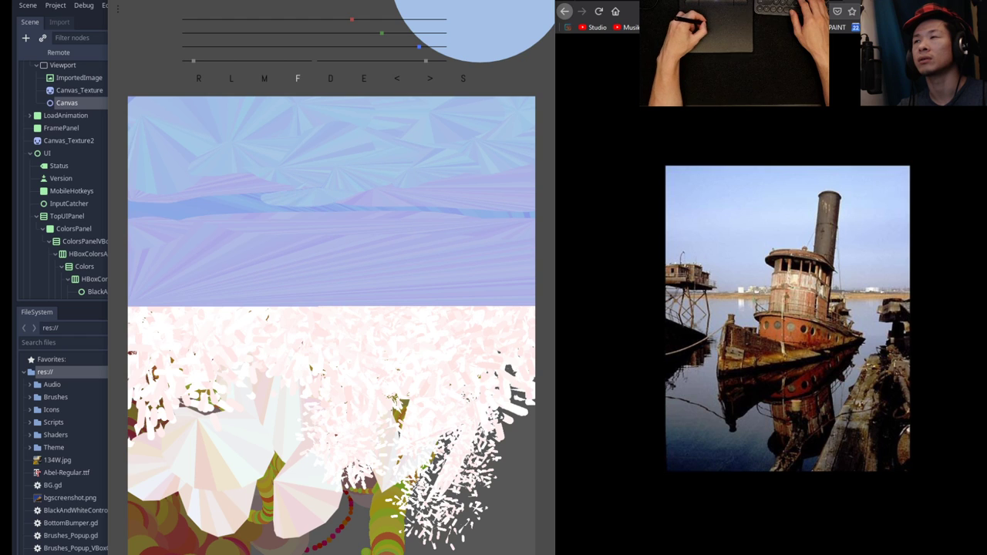
{"action": "mouse_move", "coordinate": [265, 197]}
{"action": "left_mouse_down"}
{"action": "mouse_move", "coordinate": [131, 210]}
{"action": "mouse_move", "coordinate": [272, 207]}
{"action": "mouse_move", "coordinate": [131, 207]}
{"action": "left_mouse_up"}
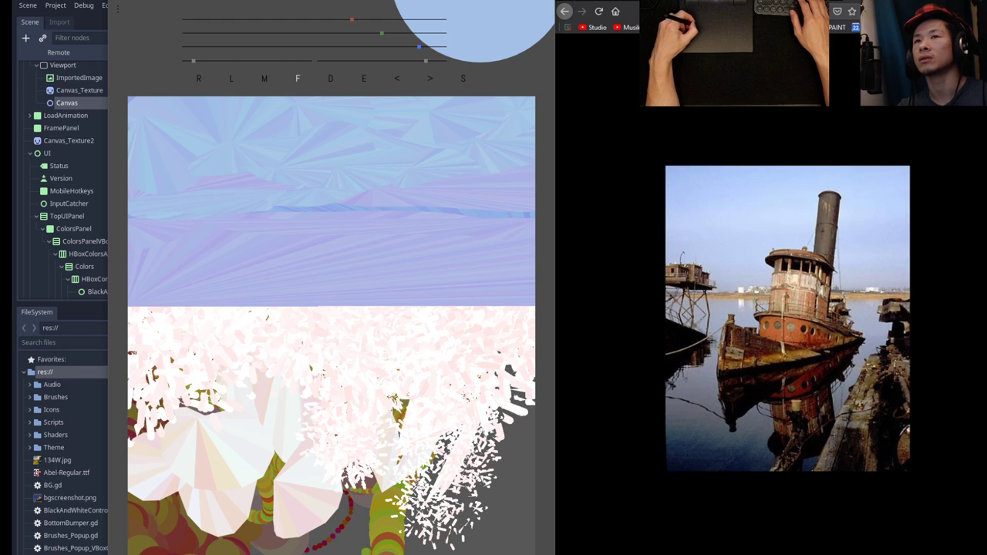
{"action": "left_click_drag", "start_coordinate": [261, 210], "coordinate": [534, 215]}
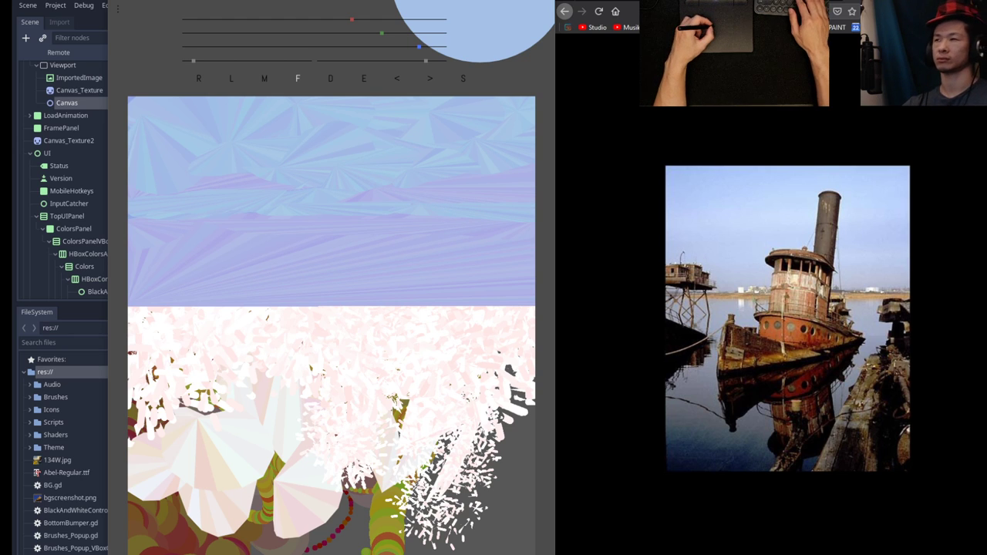
Sample lavender tones and fill thin, slightly greyer haze streaks across the lower sky just above the horizon.
{"action": "key", "text": "i"}
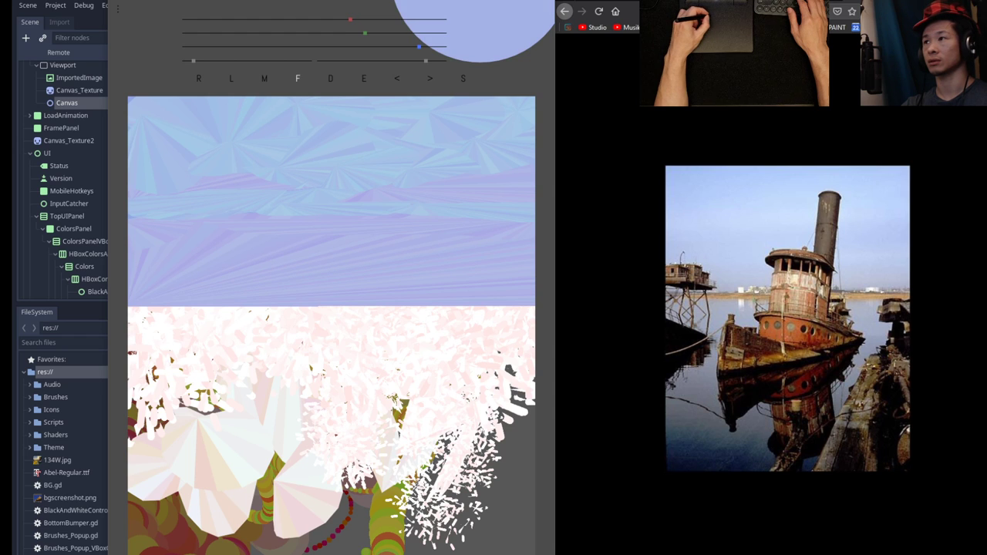
{"action": "mouse_move", "coordinate": [522, 289]}
{"action": "left_mouse_down"}
{"action": "mouse_move", "coordinate": [344, 284]}
{"action": "mouse_move", "coordinate": [262, 294]}
{"action": "left_mouse_up"}
{"action": "key", "text": "e"}
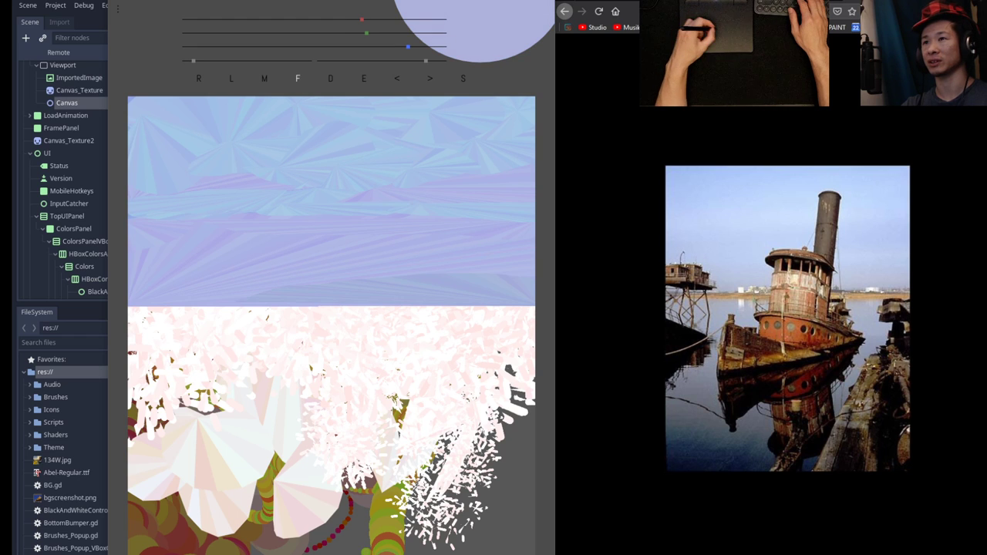
{"action": "left_click_drag", "start_coordinate": [489, 270], "coordinate": [353, 285]}
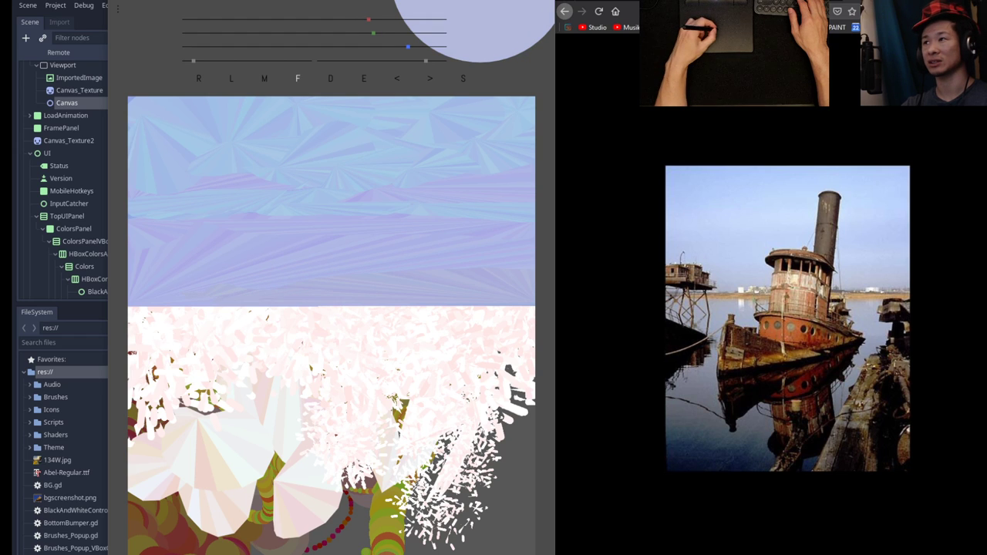
{"action": "left_click_drag", "start_coordinate": [524, 272], "coordinate": [208, 293]}
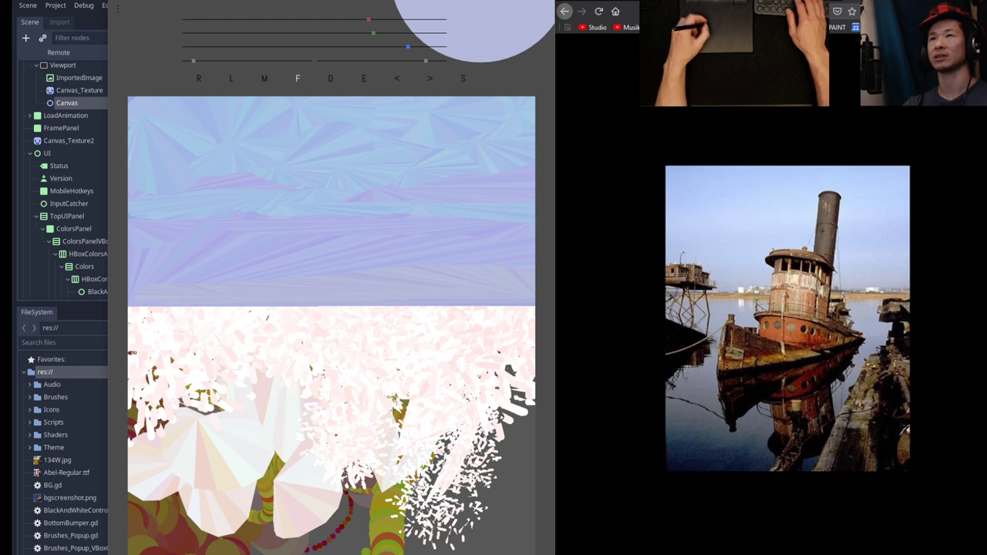
Change the brush colour to peach and deeper orange, and fill a shoreline band across the canvas directly below the horizon.
{"action": "left_click_drag", "start_coordinate": [373, 33], "coordinate": [422, 20]}
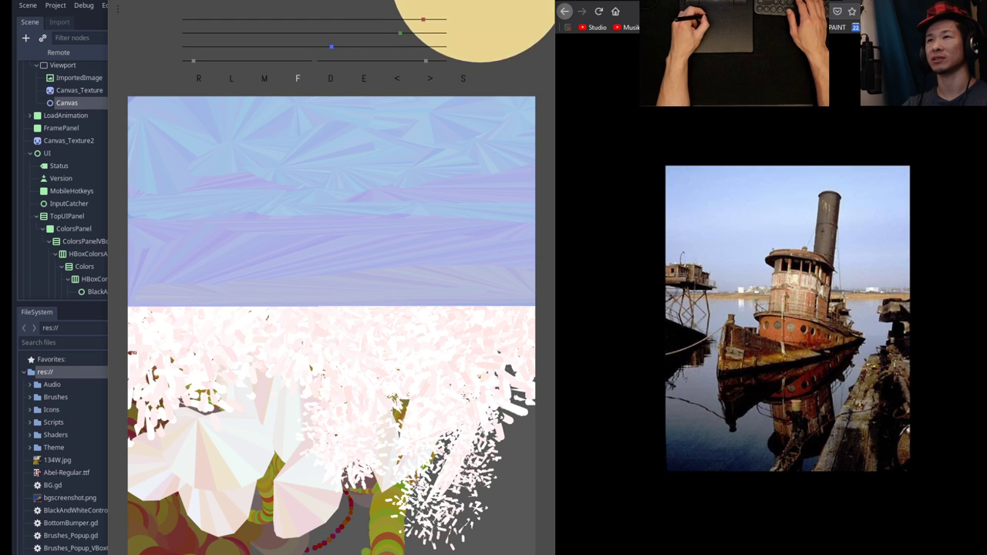
{"action": "left_click_drag", "start_coordinate": [400, 33], "coordinate": [371, 33]}
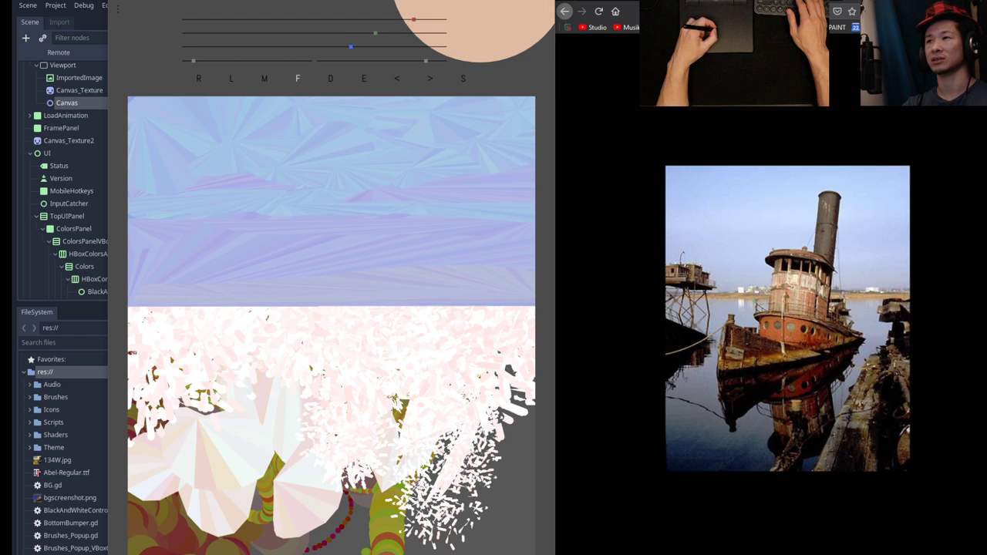
{"action": "mouse_move", "coordinate": [542, 309]}
{"action": "left_mouse_down"}
{"action": "mouse_move", "coordinate": [413, 341]}
{"action": "mouse_move", "coordinate": [130, 308]}
{"action": "mouse_move", "coordinate": [231, 306]}
{"action": "left_mouse_up"}
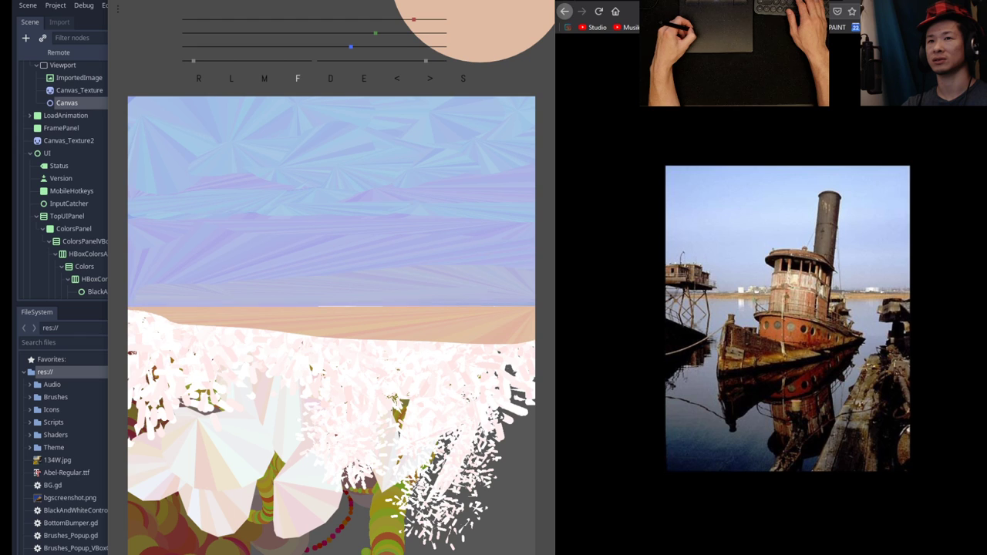
{"action": "left_click_drag", "start_coordinate": [128, 312], "coordinate": [508, 354]}
{"action": "left_click_drag", "start_coordinate": [385, 33], "coordinate": [363, 33]}
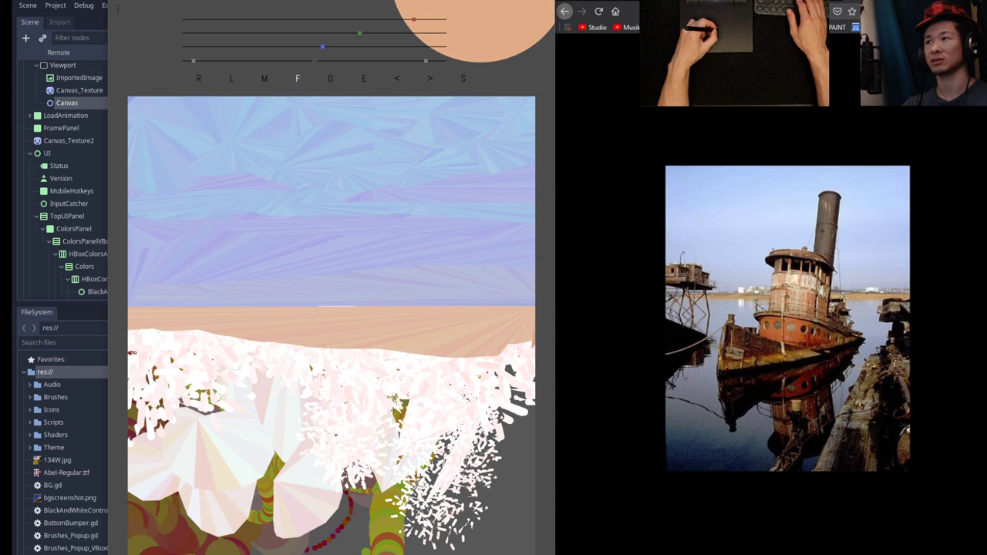
{"action": "mouse_move", "coordinate": [534, 349]}
{"action": "left_mouse_down"}
{"action": "mouse_move", "coordinate": [266, 339]}
{"action": "mouse_move", "coordinate": [135, 315]}
{"action": "left_mouse_up"}
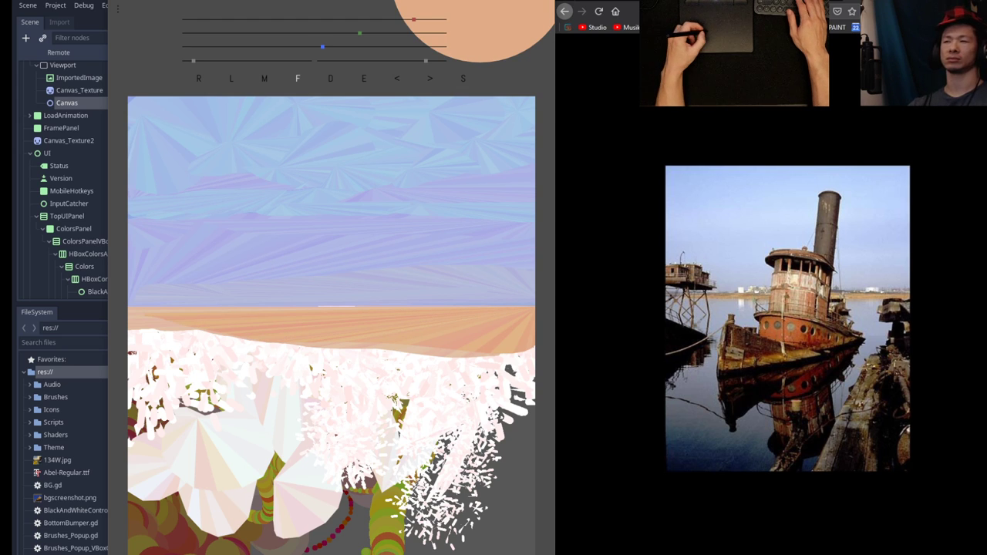
Sample lavender blue from the painted sky and fill water shapes with a straight upper edge below the orange shoreline.
{"action": "key", "text": "alt"}
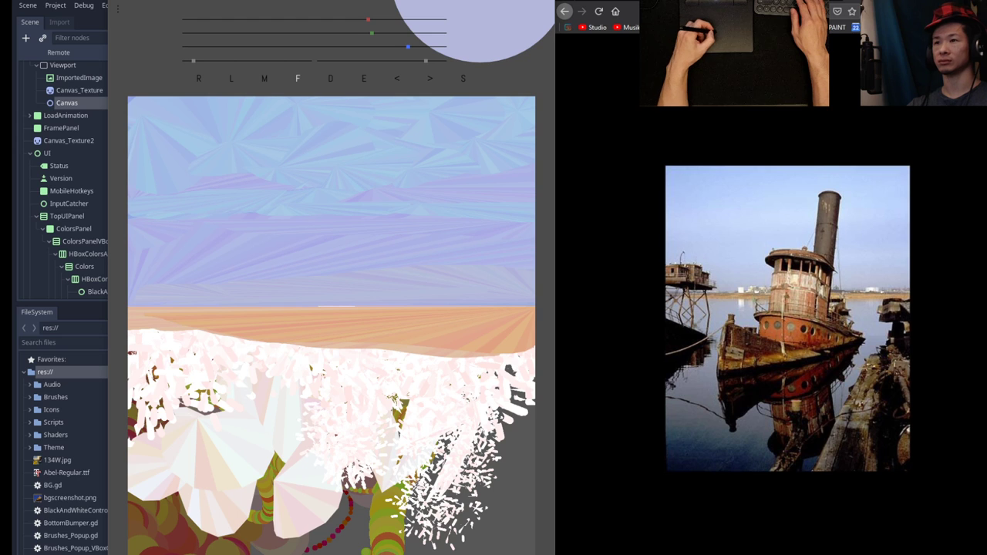
{"action": "left_click_drag", "start_coordinate": [534, 378], "coordinate": [210, 360]}
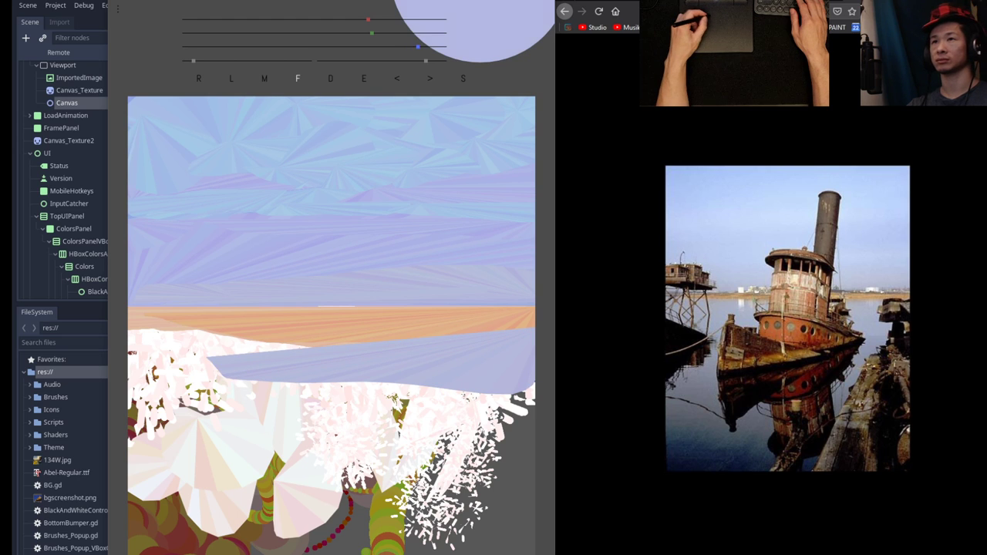
{"action": "mouse_move", "coordinate": [532, 395]}
{"action": "left_mouse_down"}
{"action": "mouse_move", "coordinate": [327, 384]}
{"action": "mouse_move", "coordinate": [146, 329]}
{"action": "left_mouse_up"}
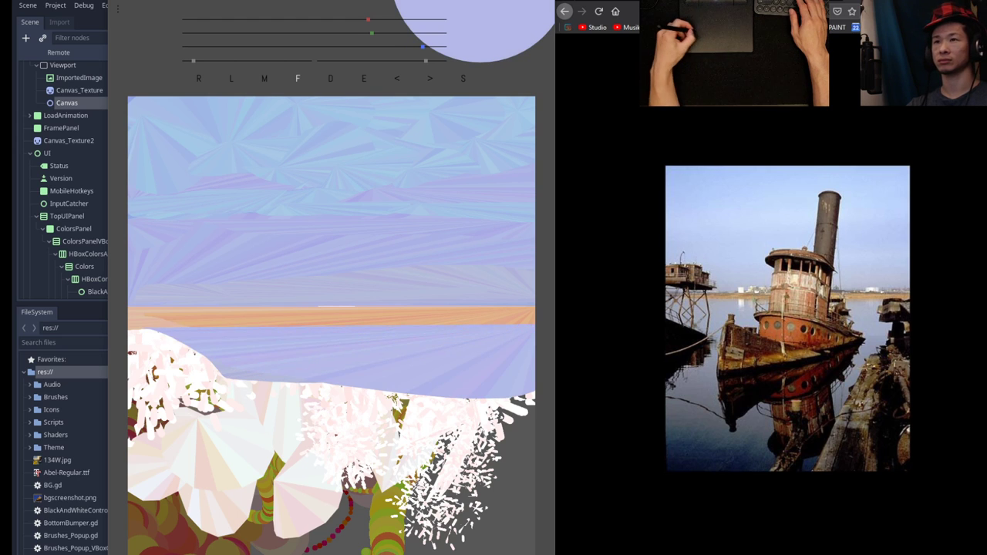
{"action": "mouse_move", "coordinate": [468, 356]}
{"action": "left_mouse_down"}
{"action": "mouse_move", "coordinate": [145, 331]}
{"action": "mouse_move", "coordinate": [158, 365]}
{"action": "left_mouse_up"}
{"action": "left_click_drag", "start_coordinate": [216, 378], "coordinate": [534, 375]}
Shift the brush colour to light blue and extend the water over the gaps and most of the old artwork below.
{"action": "left_click_drag", "start_coordinate": [382, 33], "coordinate": [392, 33]}
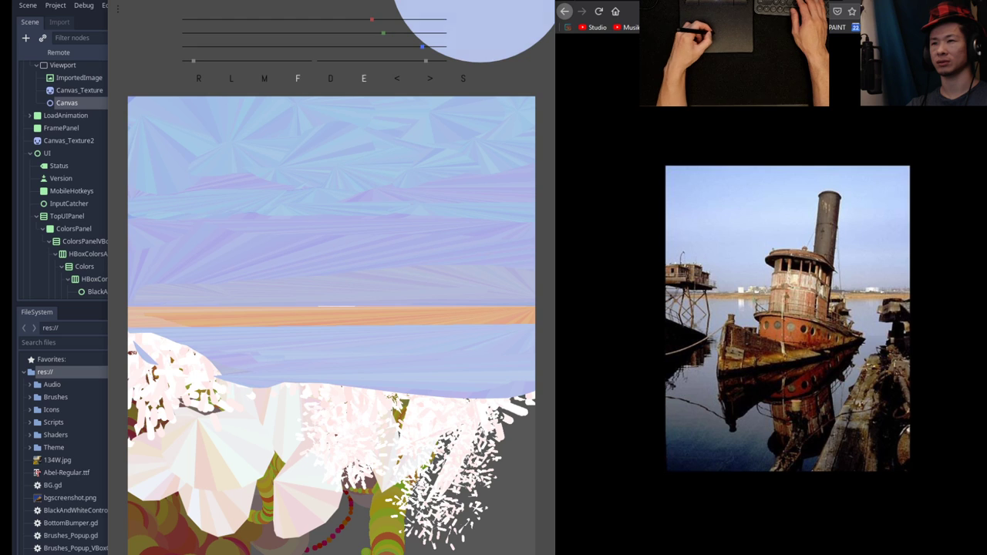
{"action": "mouse_move", "coordinate": [426, 384]}
{"action": "left_mouse_down"}
{"action": "mouse_move", "coordinate": [427, 364]}
{"action": "mouse_move", "coordinate": [355, 390]}
{"action": "mouse_move", "coordinate": [280, 389]}
{"action": "left_mouse_up"}
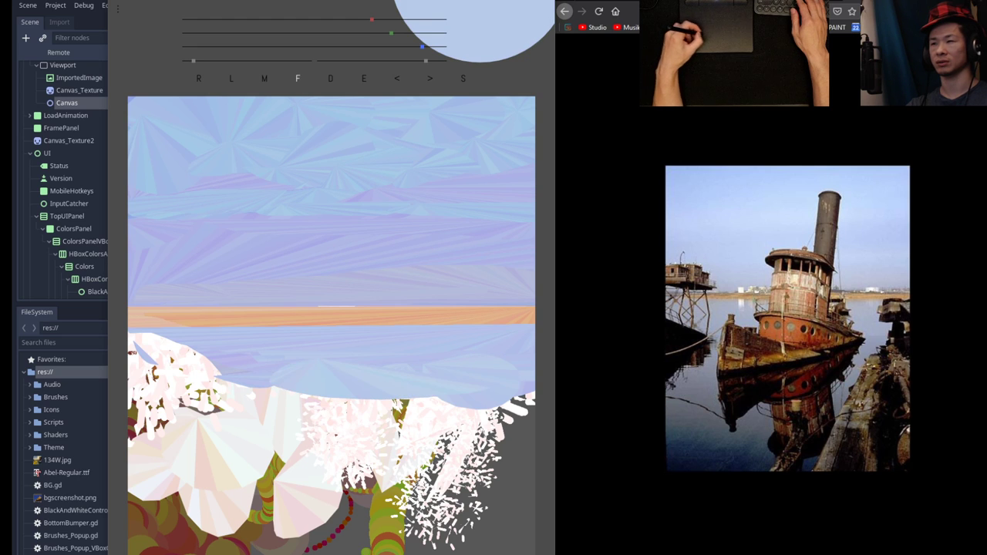
{"action": "left_click_drag", "start_coordinate": [442, 385], "coordinate": [196, 372]}
{"action": "mouse_move", "coordinate": [271, 374]}
{"action": "left_mouse_down"}
{"action": "mouse_move", "coordinate": [534, 419]}
{"action": "mouse_move", "coordinate": [129, 406]}
{"action": "left_mouse_up"}
{"action": "left_click_drag", "start_coordinate": [221, 390], "coordinate": [131, 351]}
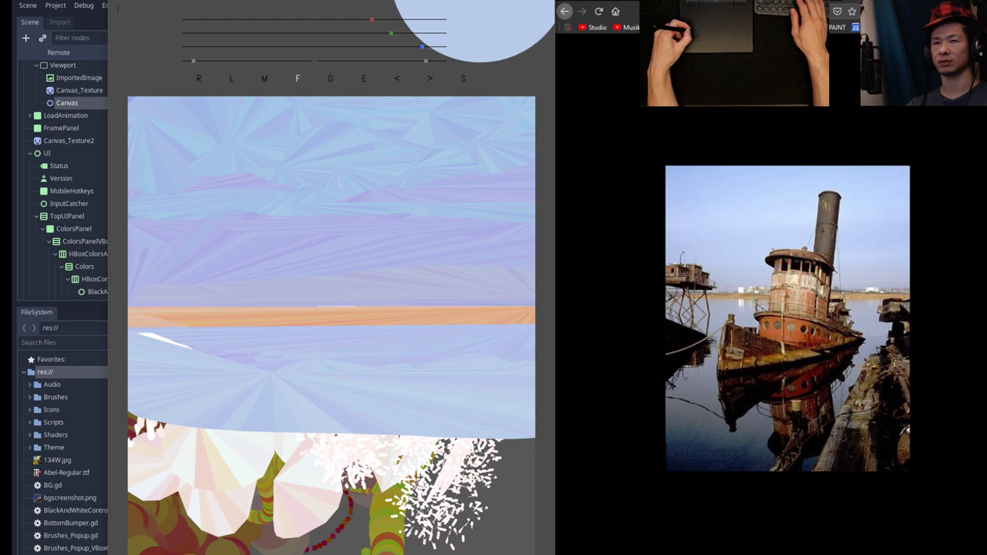
{"action": "left_click_drag", "start_coordinate": [208, 353], "coordinate": [154, 341]}
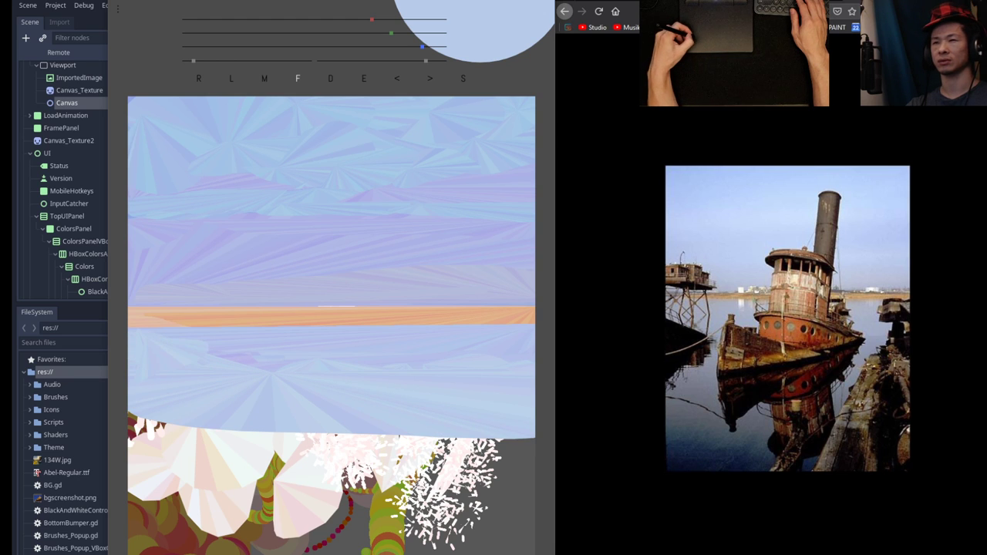
{"action": "mouse_move", "coordinate": [129, 415]}
{"action": "left_mouse_down"}
{"action": "mouse_move", "coordinate": [441, 545]}
{"action": "mouse_move", "coordinate": [532, 386]}
{"action": "left_mouse_up"}
{"action": "left_click_drag", "start_coordinate": [451, 398], "coordinate": [520, 514]}
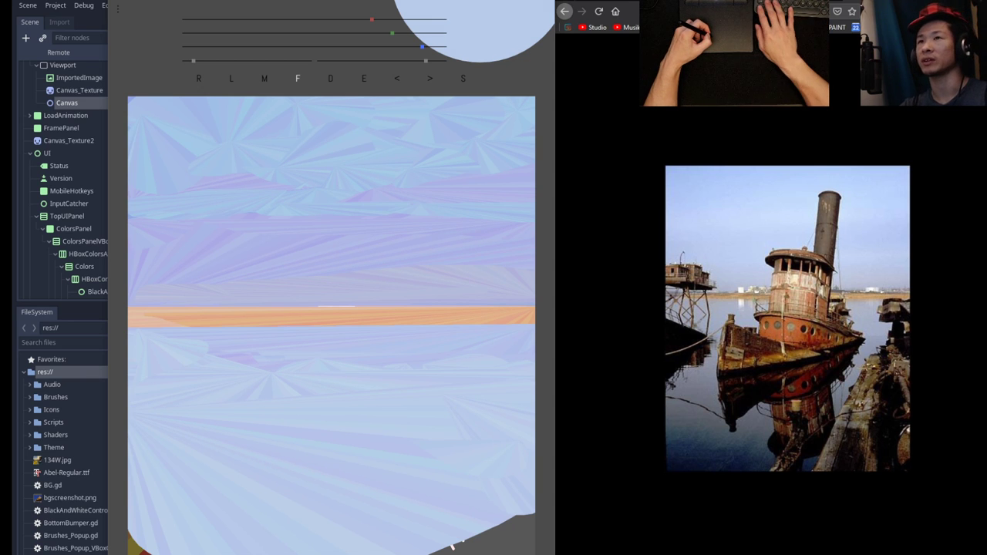
Darken the brush colour to a muted blue-violet and fill a wavy band of darker water across the lower canvas.
{"action": "key", "text": "space"}
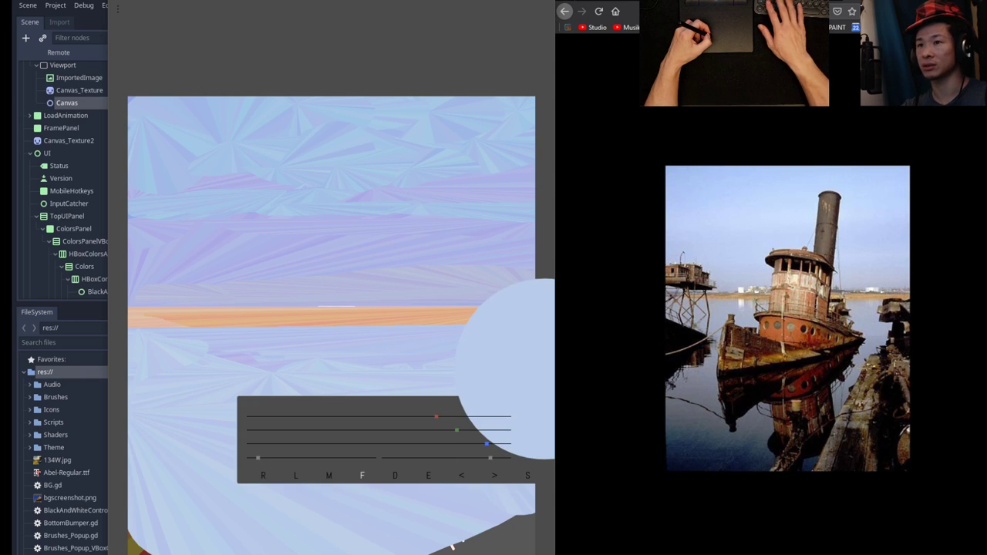
{"action": "left_click_drag", "start_coordinate": [457, 431], "coordinate": [413, 431]}
{"action": "left_click_drag", "start_coordinate": [487, 444], "coordinate": [410, 443]}
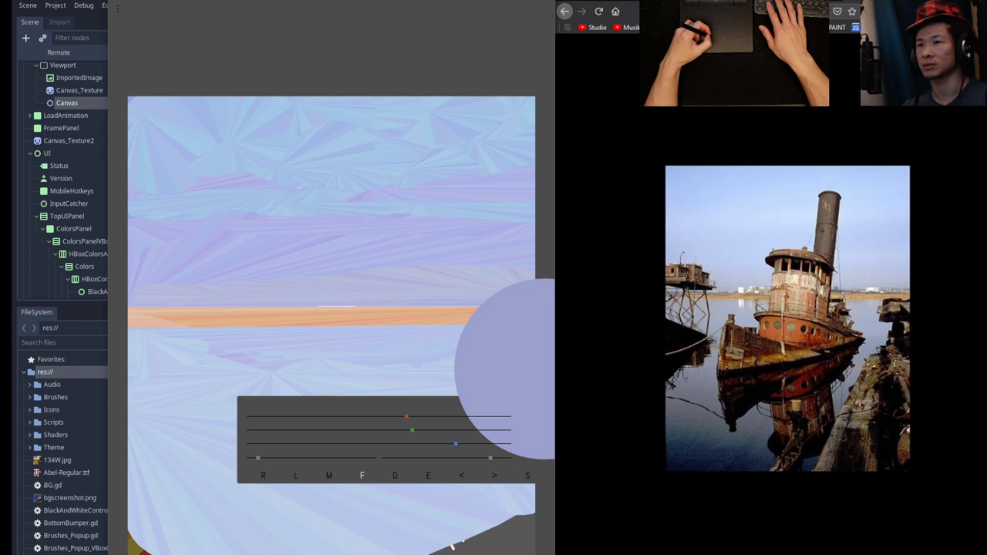
{"action": "key", "text": "space"}
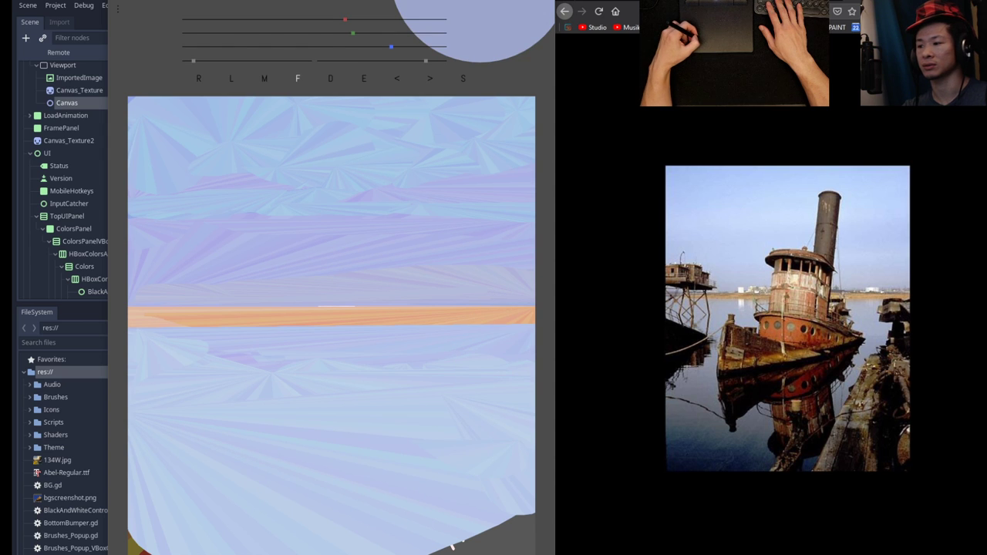
{"action": "mouse_move", "coordinate": [128, 433]}
{"action": "left_mouse_down"}
{"action": "mouse_move", "coordinate": [176, 493]}
{"action": "mouse_move", "coordinate": [232, 426]}
{"action": "mouse_move", "coordinate": [437, 425]}
{"action": "left_mouse_up"}
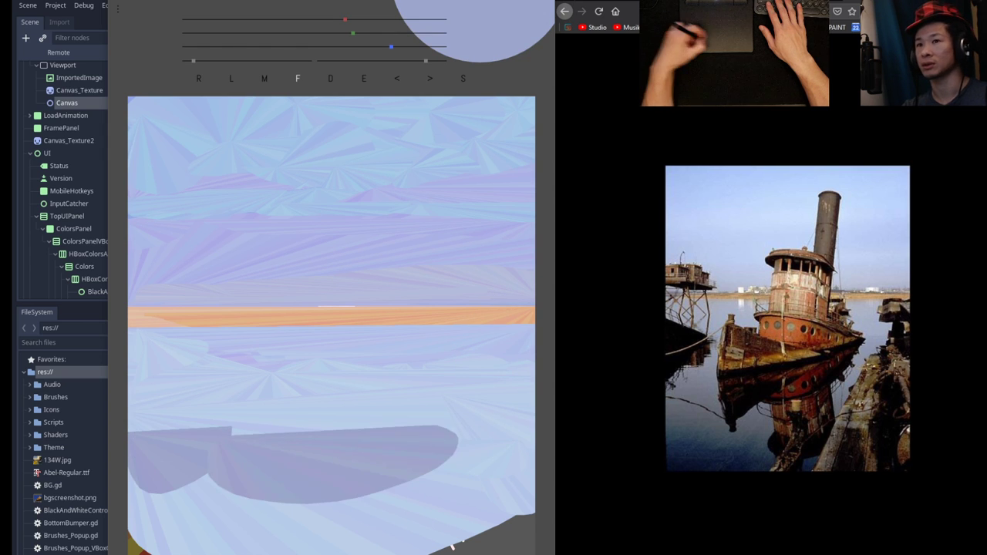
{"action": "mouse_move", "coordinate": [305, 453]}
{"action": "left_mouse_down"}
{"action": "mouse_move", "coordinate": [455, 507]}
{"action": "mouse_move", "coordinate": [428, 426]}
{"action": "left_mouse_up"}
{"action": "mouse_move", "coordinate": [472, 495]}
{"action": "left_mouse_down"}
{"action": "mouse_move", "coordinate": [533, 449]}
{"action": "mouse_move", "coordinate": [513, 426]}
{"action": "left_mouse_up"}
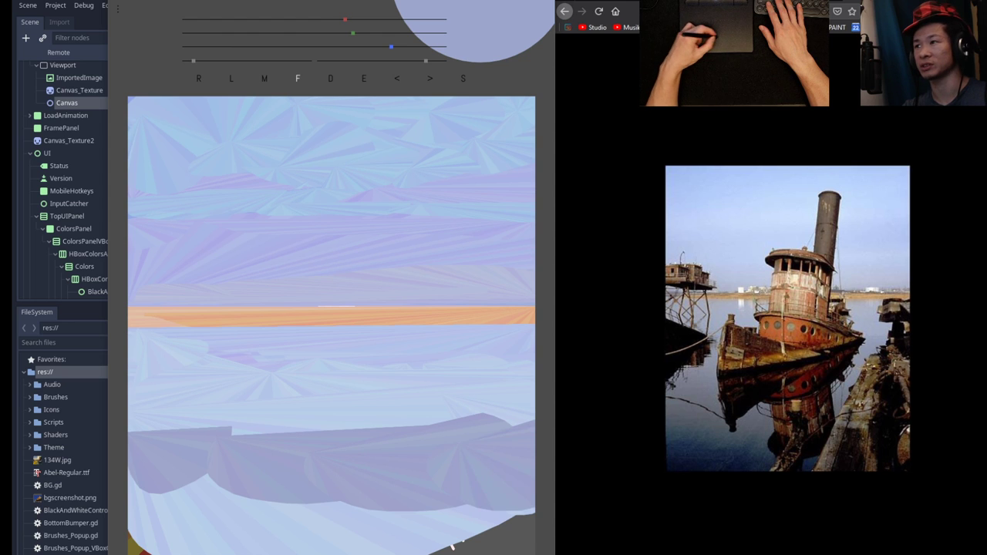
Extend the muted blue-violet water downward with overlapping filled shapes toward the canvas's lower edge.
{"action": "left_click_drag", "start_coordinate": [327, 504], "coordinate": [509, 513]}
{"action": "left_click_drag", "start_coordinate": [175, 493], "coordinate": [290, 506]}
{"action": "mouse_move", "coordinate": [129, 480]}
{"action": "left_mouse_down"}
{"action": "mouse_move", "coordinate": [239, 507]}
{"action": "mouse_move", "coordinate": [449, 525]}
{"action": "left_mouse_up"}
{"action": "mouse_move", "coordinate": [515, 514]}
{"action": "left_mouse_down"}
{"action": "mouse_move", "coordinate": [536, 513]}
{"action": "mouse_move", "coordinate": [463, 536]}
{"action": "left_mouse_up"}
{"action": "mouse_move", "coordinate": [336, 515]}
{"action": "left_mouse_down"}
{"action": "mouse_move", "coordinate": [344, 533]}
{"action": "mouse_move", "coordinate": [529, 533]}
{"action": "mouse_move", "coordinate": [478, 553]}
{"action": "left_mouse_up"}
Darken the brush colour to deep navy and fill a dark strip of water along the canvas's lower-left edge.
{"action": "key", "text": "e"}
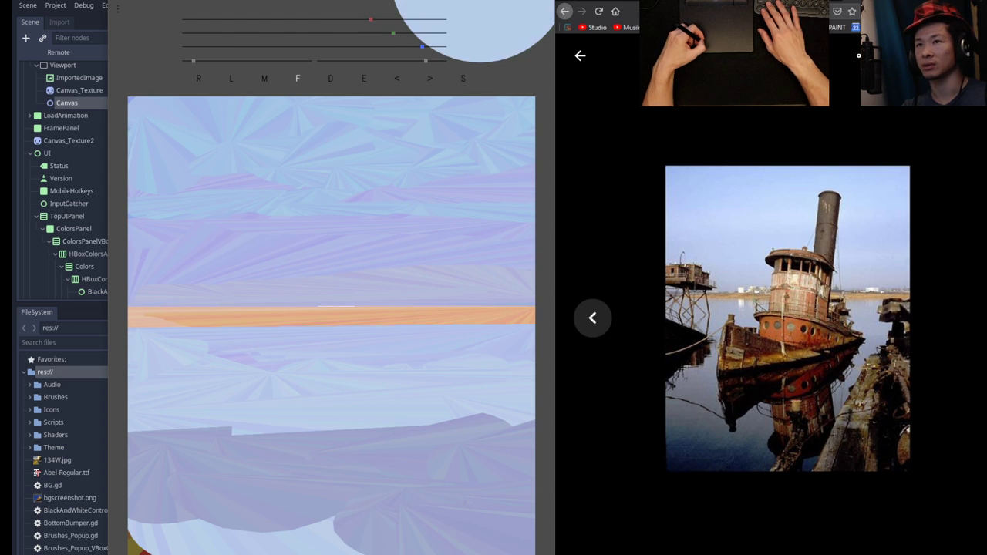
{"action": "key", "text": "space"}
{"action": "left_click_drag", "start_coordinate": [457, 497], "coordinate": [343, 497]}
{"action": "left_click_drag", "start_coordinate": [436, 484], "coordinate": [283, 484]}
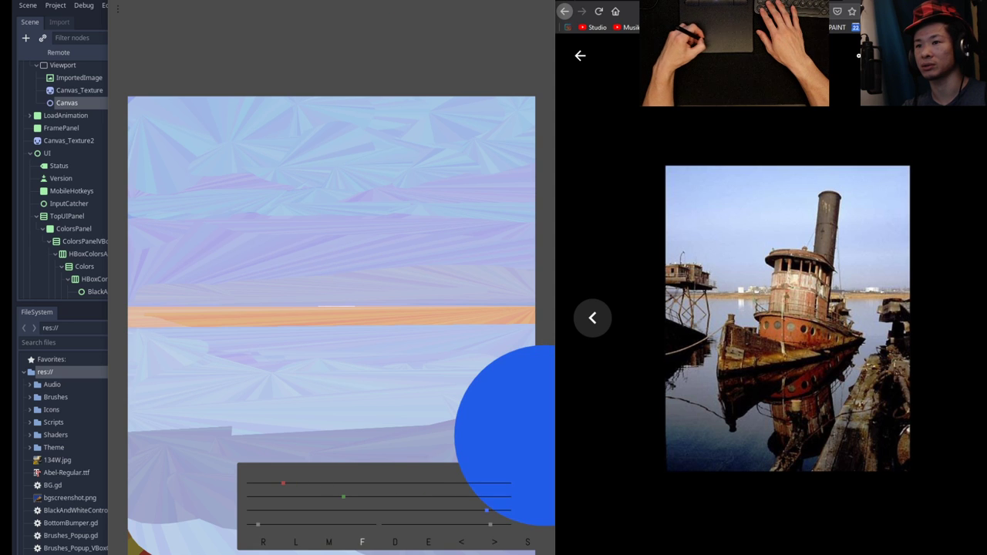
{"action": "left_click_drag", "start_coordinate": [487, 510], "coordinate": [277, 498]}
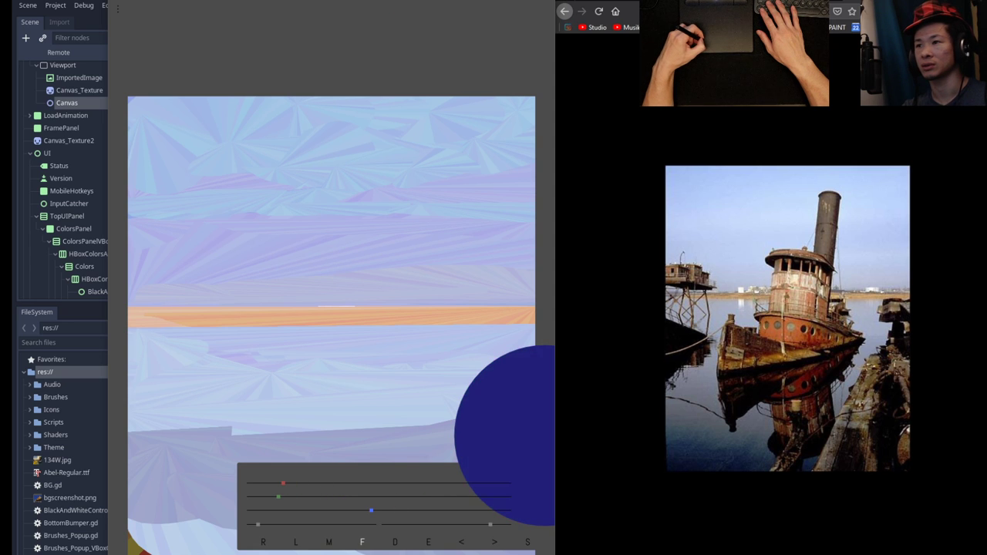
{"action": "key", "text": "space"}
{"action": "mouse_move", "coordinate": [131, 540]}
{"action": "left_mouse_down"}
{"action": "mouse_move", "coordinate": [270, 554]}
{"action": "mouse_move", "coordinate": [376, 549]}
{"action": "left_mouse_up"}
Adjust the navy toward violet, add another dark filled shape at the canvas's lower edge, and sample the dark colour again.
{"action": "key", "text": "e"}
{"action": "key", "text": "space"}
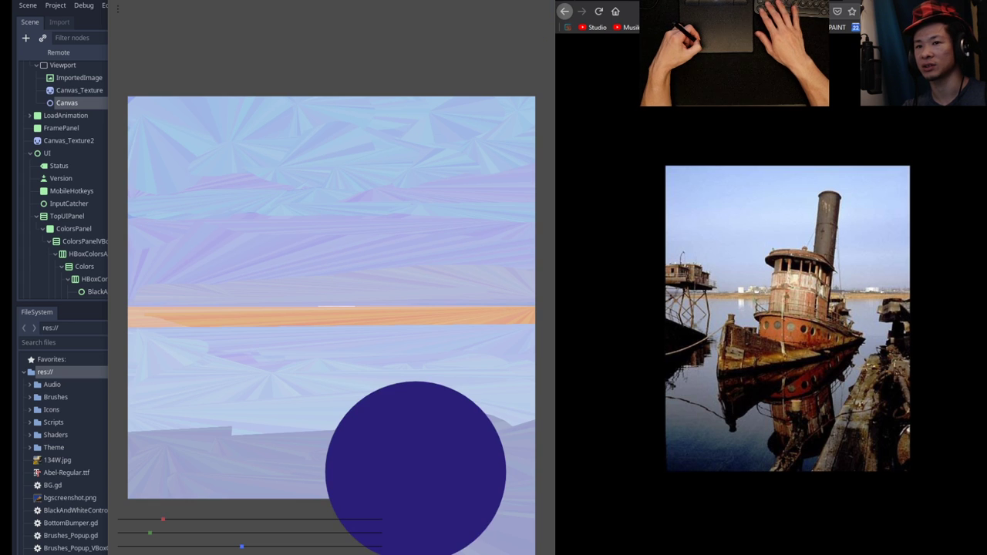
{"action": "mouse_move", "coordinate": [150, 533]}
{"action": "left_mouse_down"}
{"action": "mouse_move", "coordinate": [244, 545]}
{"action": "mouse_move", "coordinate": [257, 530]}
{"action": "mouse_move", "coordinate": [365, 546]}
{"action": "left_mouse_up"}
{"action": "key", "text": "space"}
{"action": "left_click_drag", "start_coordinate": [245, 528], "coordinate": [401, 523]}
{"action": "key", "text": "e"}
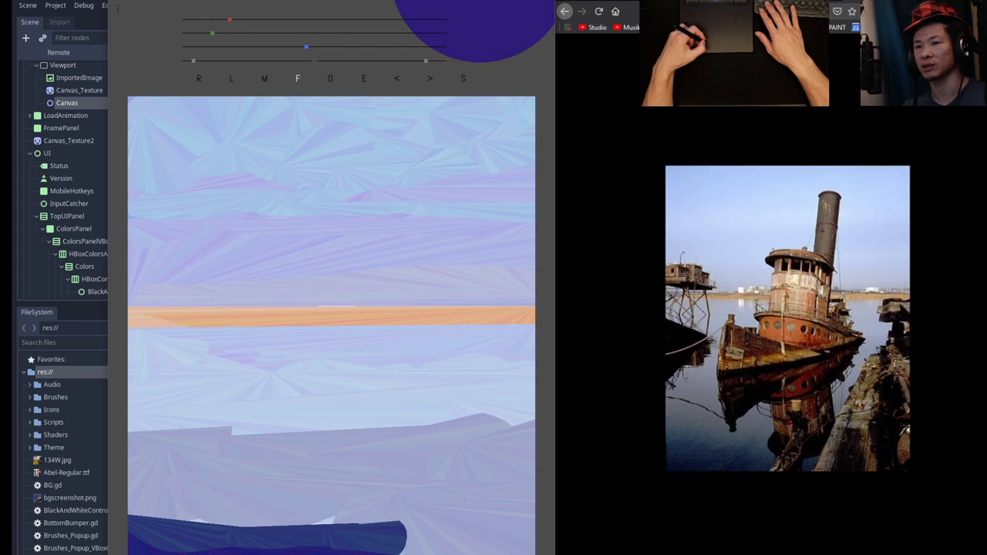
{"action": "key", "text": "e"}
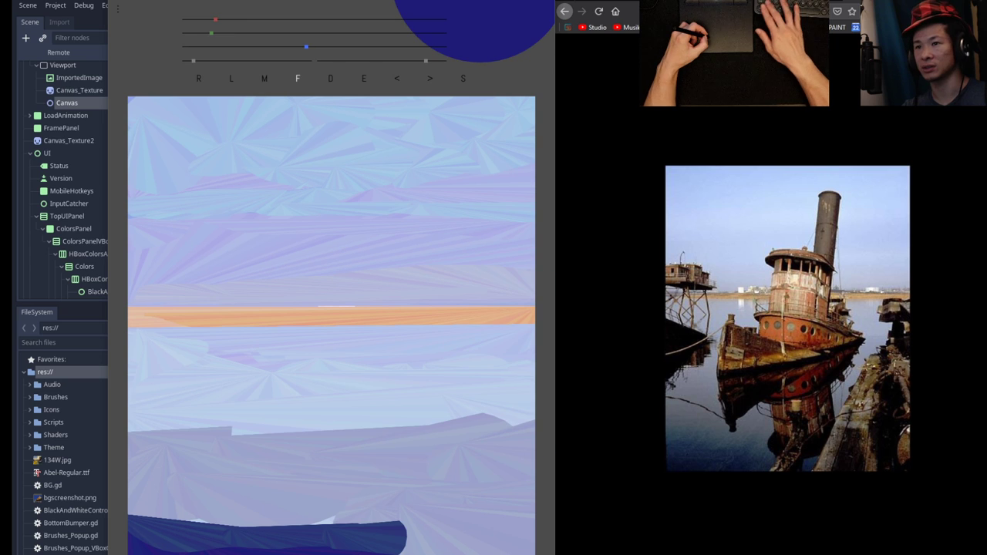
{"action": "key", "text": "space"}
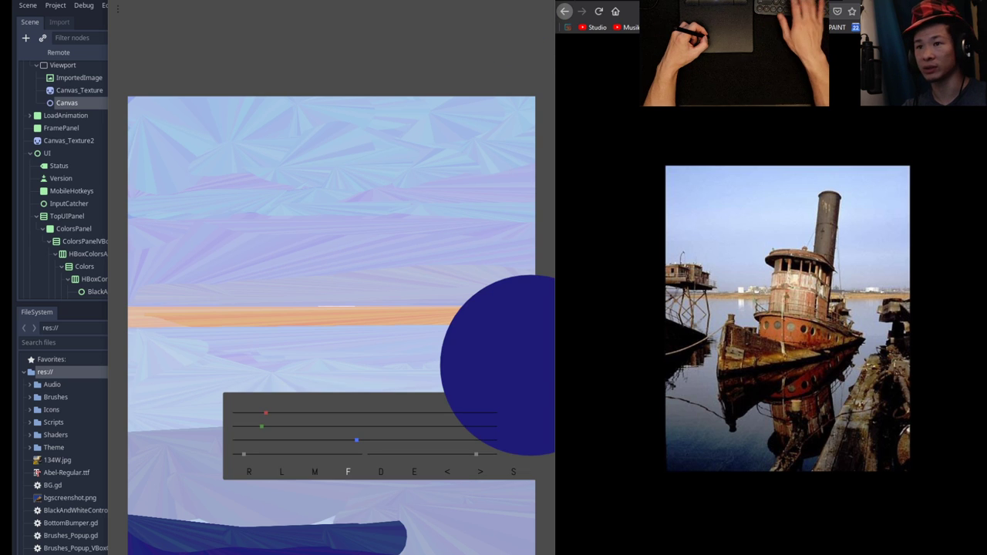
{"action": "key", "text": "space"}
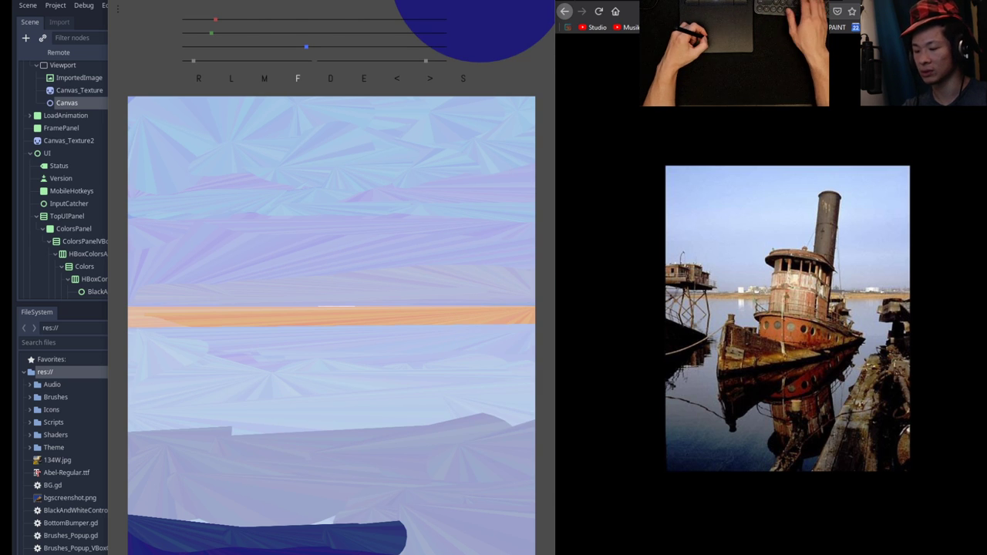
{"action": "key", "text": "b"}
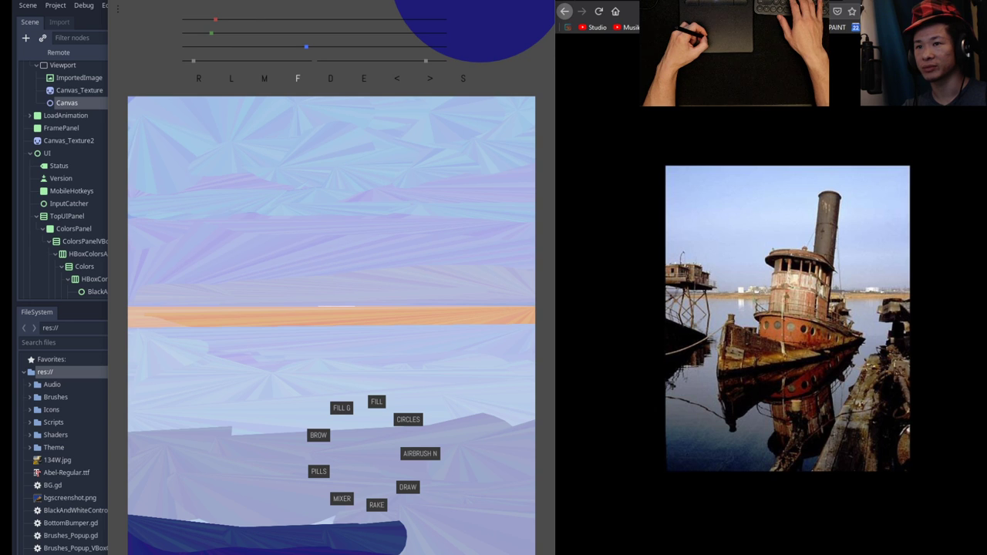
{"action": "left_click", "coordinate": [319, 436]}
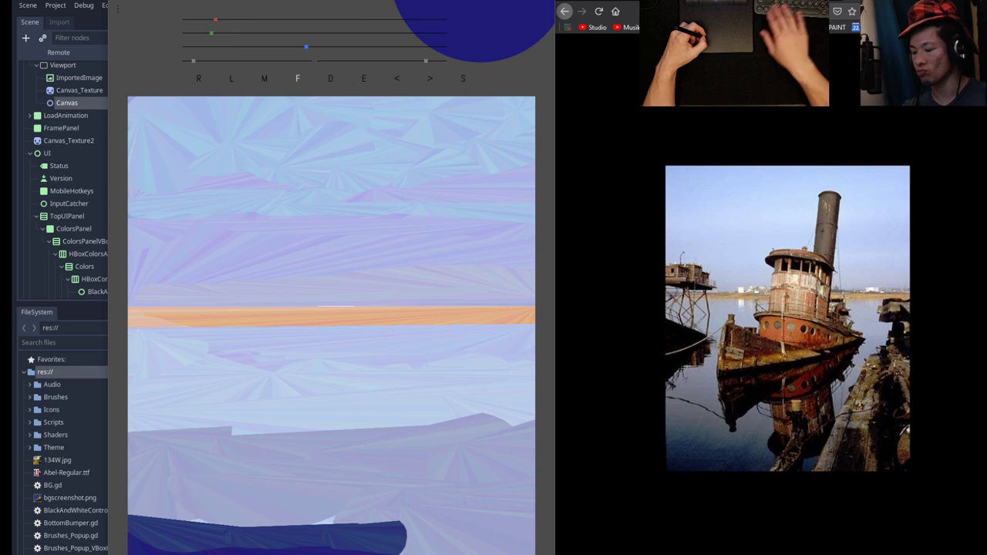
{"action": "key", "text": "b"}
{"action": "key", "text": "b"}
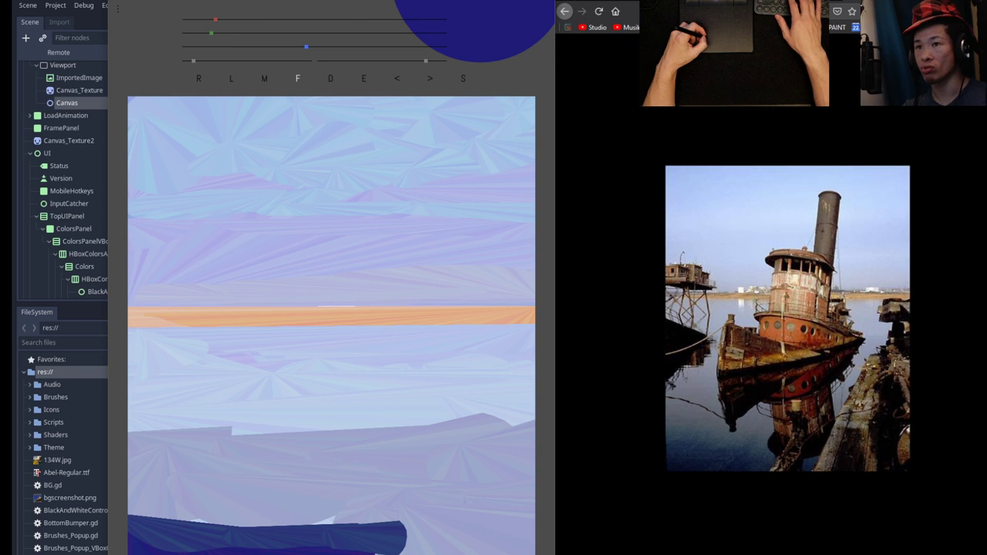
{"action": "key", "text": "b"}
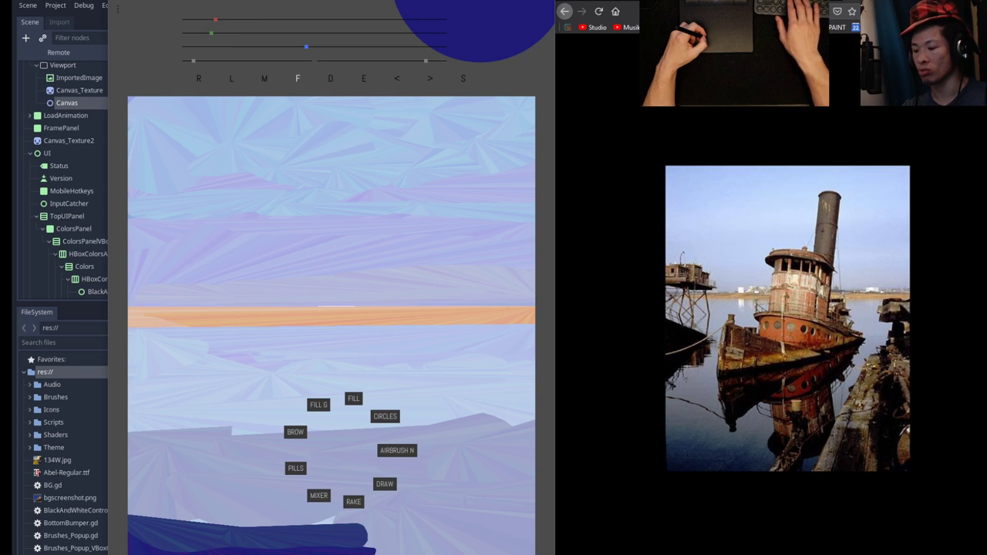
{"action": "key", "text": "space"}
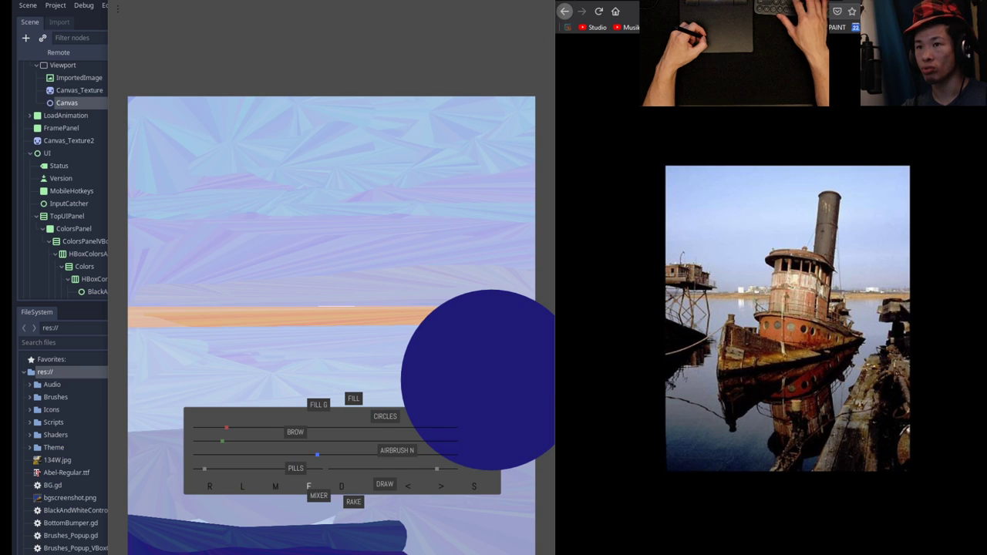
Switch to the Brow brush with a medium dark blue and paint bristly dark water across the lower canvas.
{"action": "key", "text": "b"}
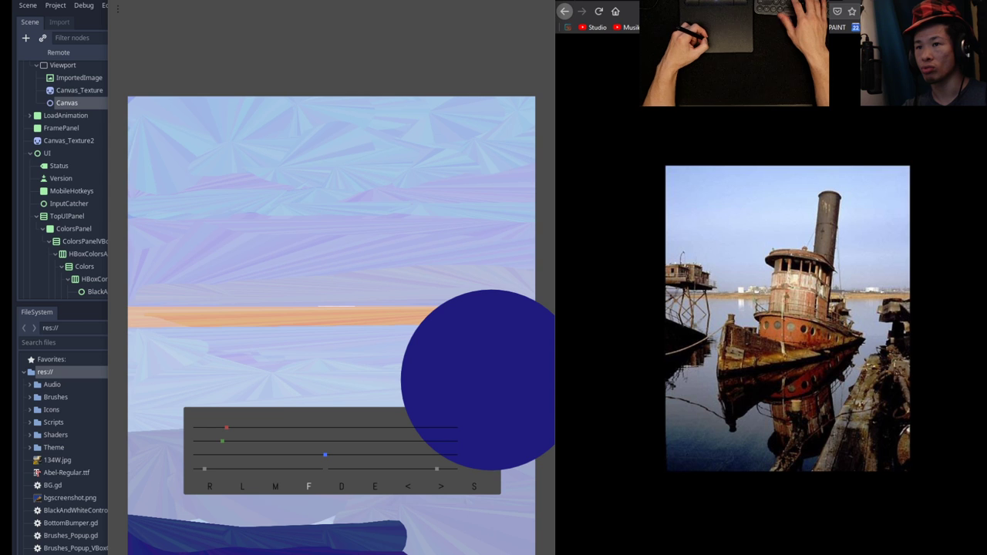
{"action": "key", "text": "c"}
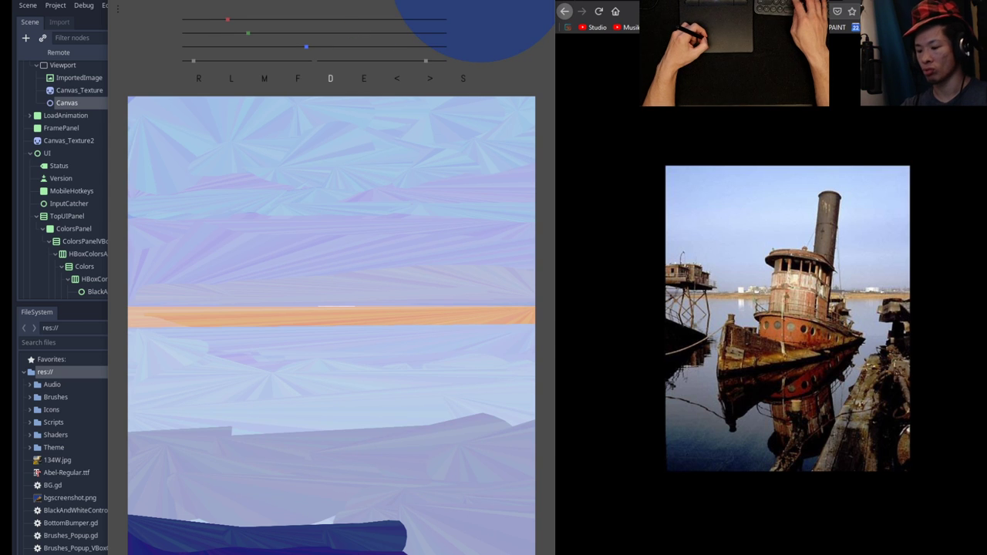
{"action": "key", "text": "c"}
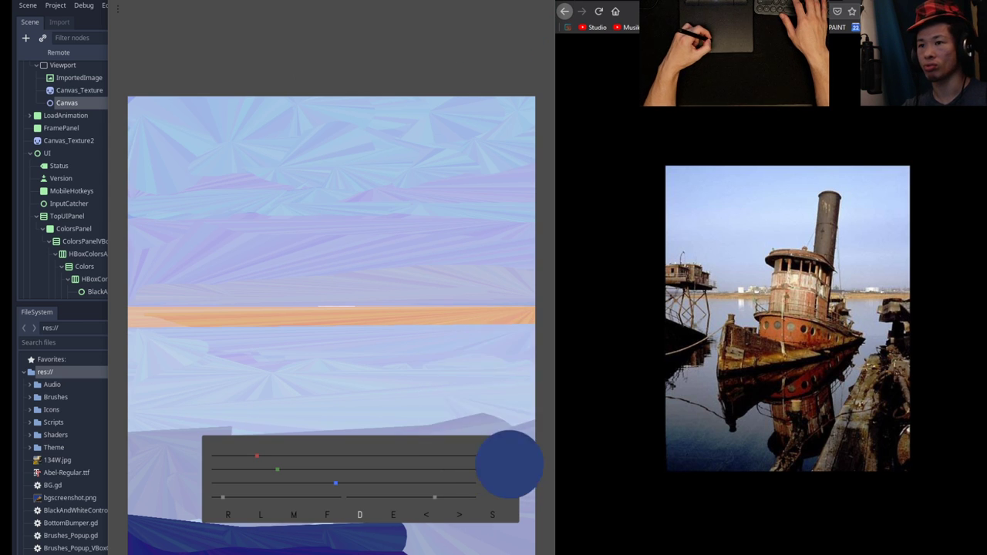
{"action": "key", "text": "c"}
{"action": "mouse_move", "coordinate": [158, 520]}
{"action": "left_mouse_down"}
{"action": "mouse_move", "coordinate": [484, 522]}
{"action": "mouse_move", "coordinate": [363, 520]}
{"action": "mouse_move", "coordinate": [455, 494]}
{"action": "mouse_move", "coordinate": [250, 510]}
{"action": "mouse_move", "coordinate": [370, 498]}
{"action": "left_mouse_up"}
{"action": "mouse_move", "coordinate": [240, 517]}
{"action": "left_mouse_down"}
{"action": "mouse_move", "coordinate": [268, 505]}
{"action": "mouse_move", "coordinate": [270, 489]}
{"action": "left_mouse_up"}
{"action": "mouse_move", "coordinate": [195, 506]}
{"action": "left_mouse_down"}
{"action": "mouse_move", "coordinate": [283, 461]}
{"action": "mouse_move", "coordinate": [154, 502]}
{"action": "mouse_move", "coordinate": [198, 480]}
{"action": "mouse_move", "coordinate": [146, 477]}
{"action": "left_mouse_up"}
{"action": "key", "text": "e"}
{"action": "mouse_move", "coordinate": [140, 545]}
{"action": "left_mouse_down"}
{"action": "mouse_move", "coordinate": [178, 532]}
{"action": "mouse_move", "coordinate": [171, 509]}
{"action": "mouse_move", "coordinate": [185, 548]}
{"action": "mouse_move", "coordinate": [221, 509]}
{"action": "left_mouse_up"}
{"action": "mouse_move", "coordinate": [198, 549]}
{"action": "left_mouse_down"}
{"action": "mouse_move", "coordinate": [267, 532]}
{"action": "mouse_move", "coordinate": [467, 541]}
{"action": "mouse_move", "coordinate": [533, 530]}
{"action": "mouse_move", "coordinate": [532, 521]}
{"action": "left_mouse_up"}
Sample the deep navy from the canvas and strengthen the bristly water along the lower edge.
{"action": "key", "text": "i"}
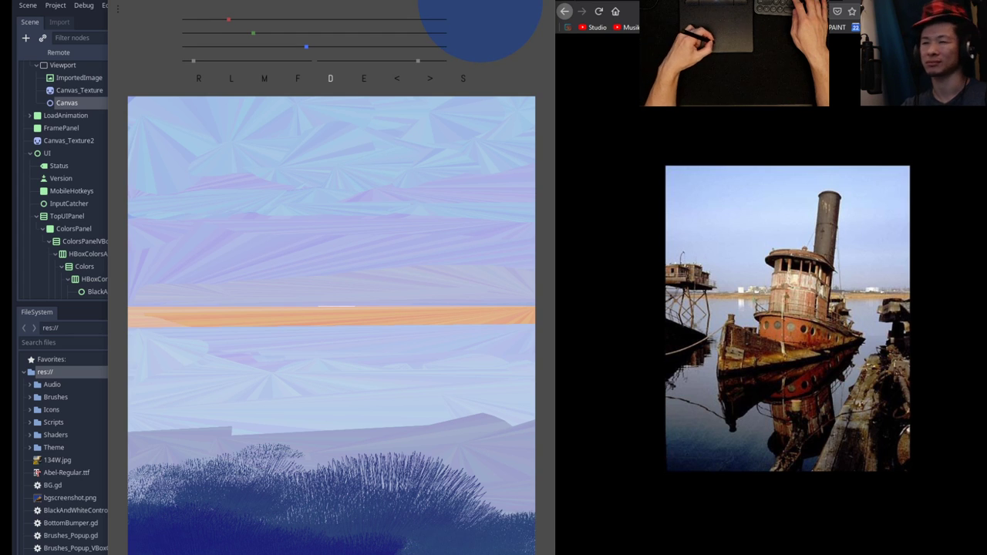
{"action": "key", "text": "i"}
{"action": "left_click_drag", "start_coordinate": [416, 546], "coordinate": [439, 539]}
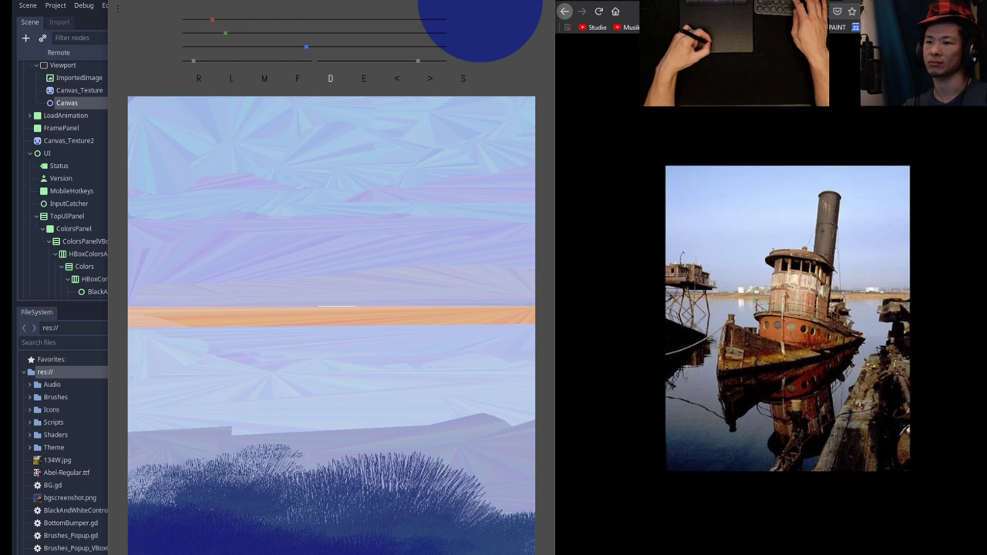
Try extending the navy higher across the lower-left water with broad strokes, and undo those strokes and a small dark test shape.
{"action": "left_click_drag", "start_coordinate": [129, 512], "coordinate": [167, 494]}
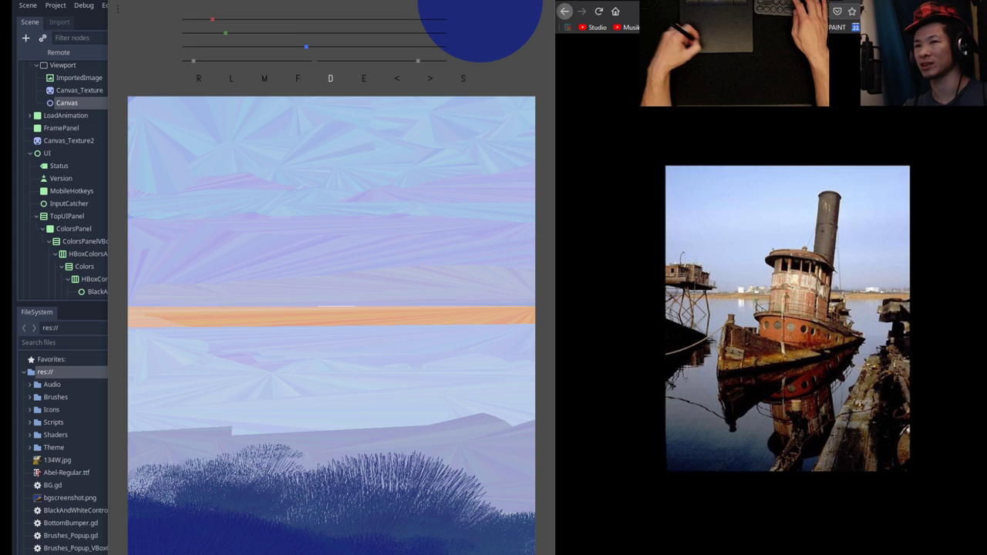
{"action": "mouse_move", "coordinate": [230, 512]}
{"action": "left_mouse_down"}
{"action": "mouse_move", "coordinate": [133, 498]}
{"action": "mouse_move", "coordinate": [477, 551]}
{"action": "left_mouse_up"}
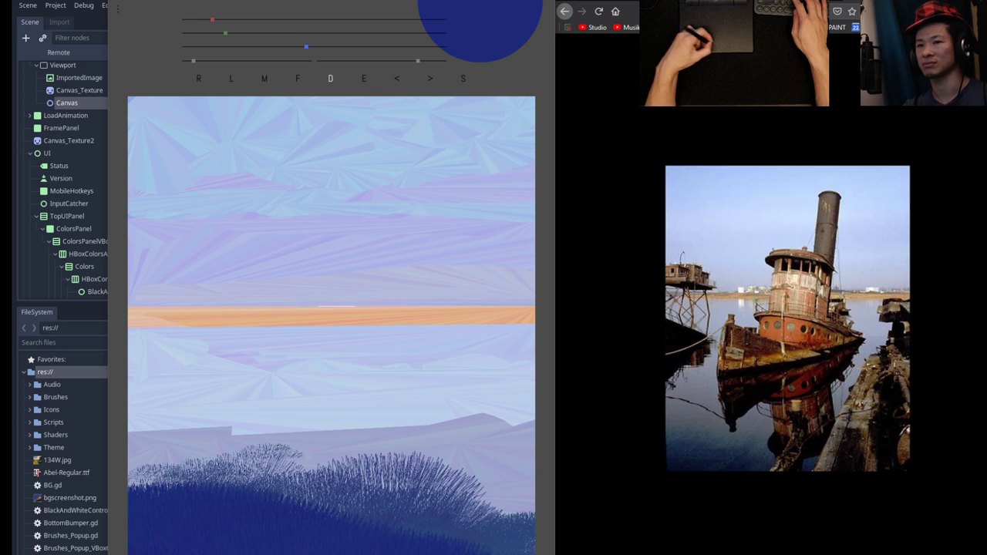
{"action": "key", "text": "space"}
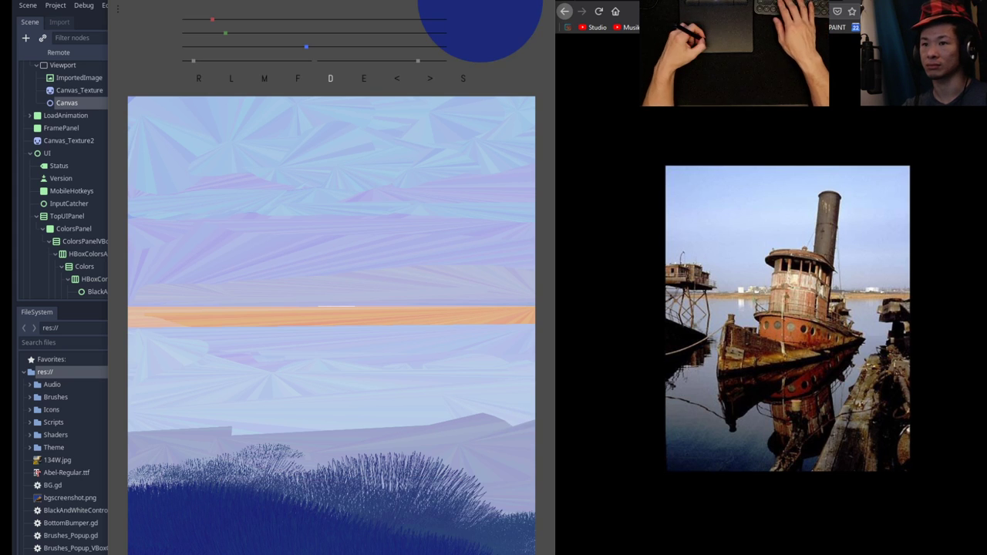
{"action": "key", "text": "b"}
{"action": "key", "text": "ctrl+z"}
{"action": "key", "text": "ctrl+z"}
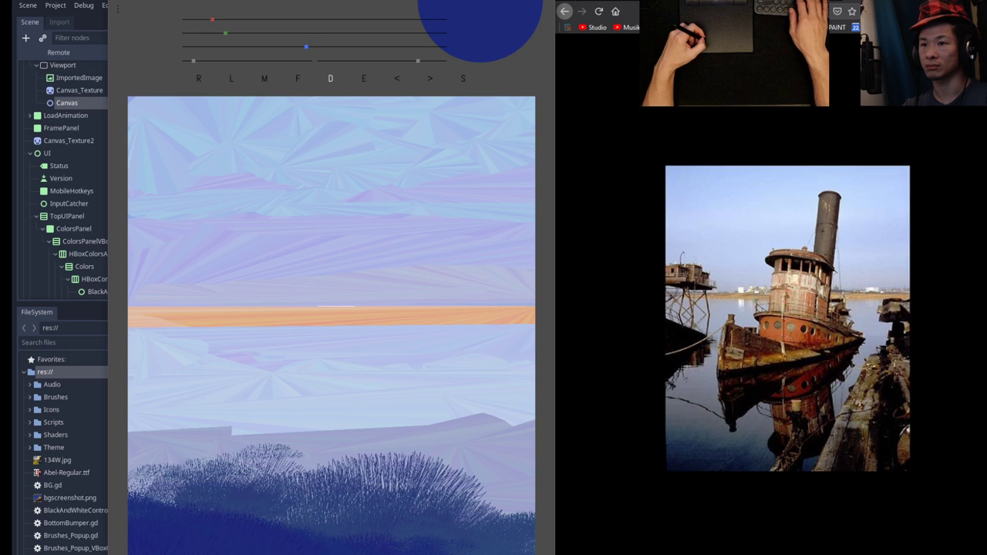
{"action": "mouse_move", "coordinate": [141, 485]}
{"action": "left_mouse_down"}
{"action": "mouse_move", "coordinate": [193, 488]}
{"action": "mouse_move", "coordinate": [145, 495]}
{"action": "mouse_move", "coordinate": [175, 492]}
{"action": "left_mouse_up"}
{"action": "key", "text": "ctrl+z"}
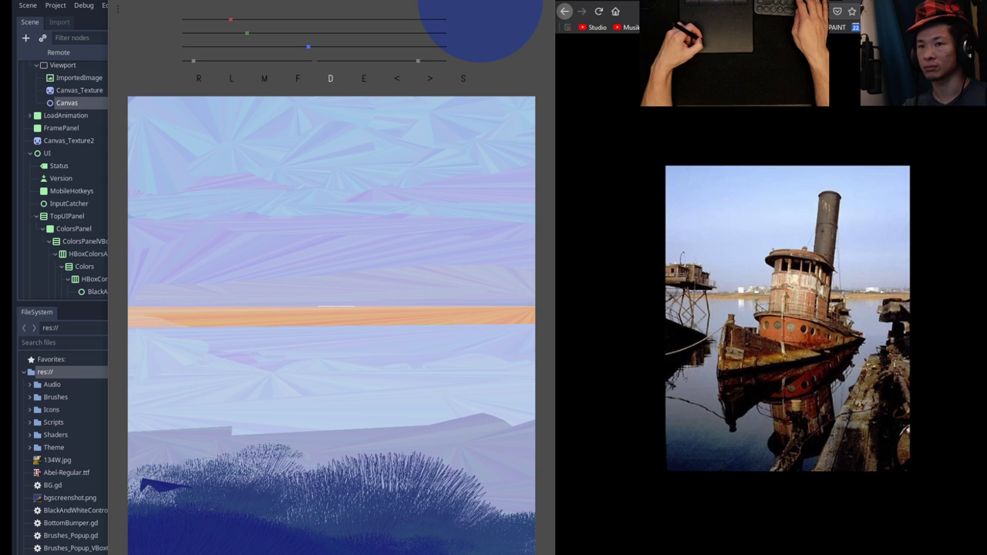
{"action": "key", "text": "ctrl+z"}
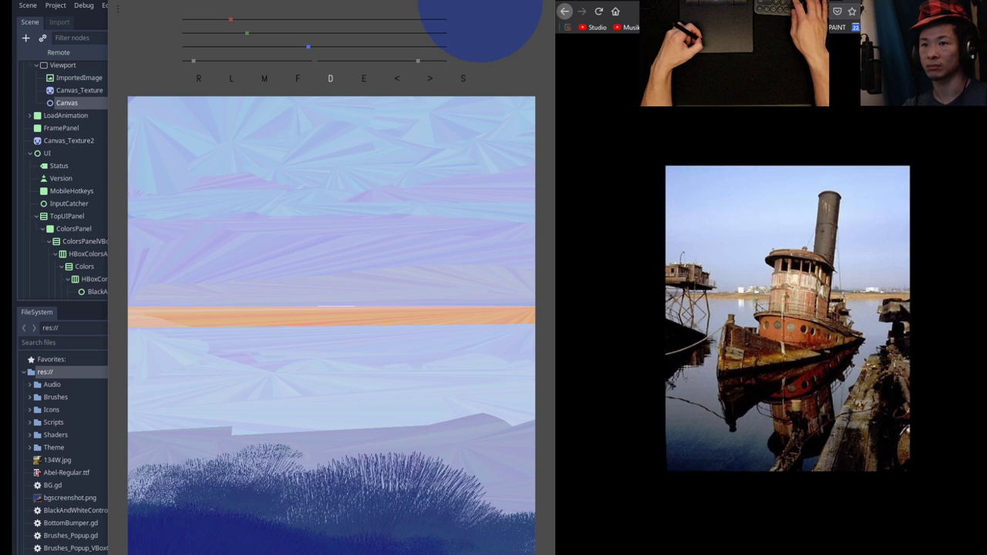
Select the Brow brush and paint a wide dark blue band across the water above the navy.
{"action": "left_click", "coordinate": [331, 79]}
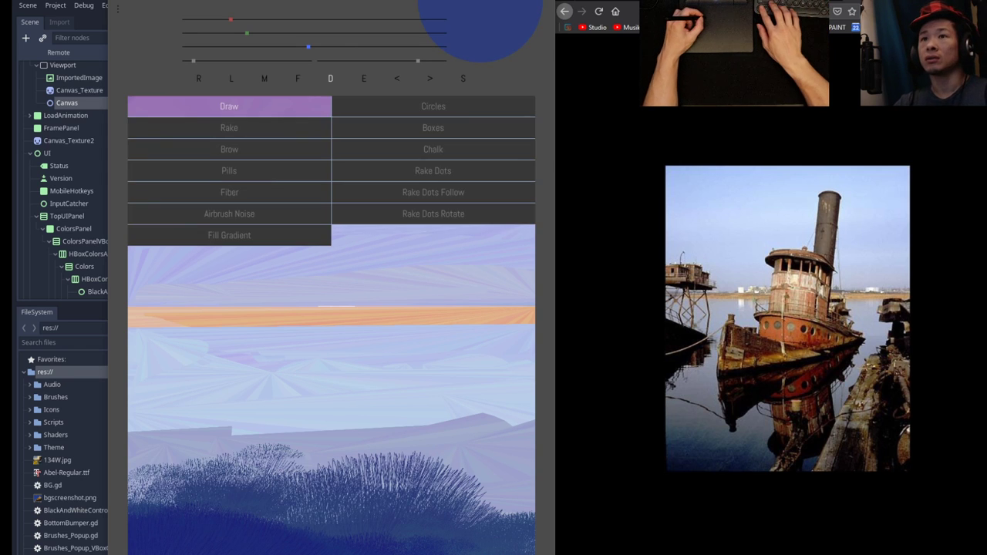
{"action": "left_click", "coordinate": [229, 150]}
{"action": "mouse_move", "coordinate": [140, 494]}
{"action": "left_mouse_down"}
{"action": "mouse_move", "coordinate": [204, 478]}
{"action": "mouse_move", "coordinate": [519, 498]}
{"action": "left_mouse_up"}
Sample a light violet, reduce its green slightly, and paint a greyish bristly band over the upper edge of the dark water.
{"action": "key", "text": "alt"}
{"action": "left_click_drag", "start_coordinate": [355, 33], "coordinate": [334, 33]}
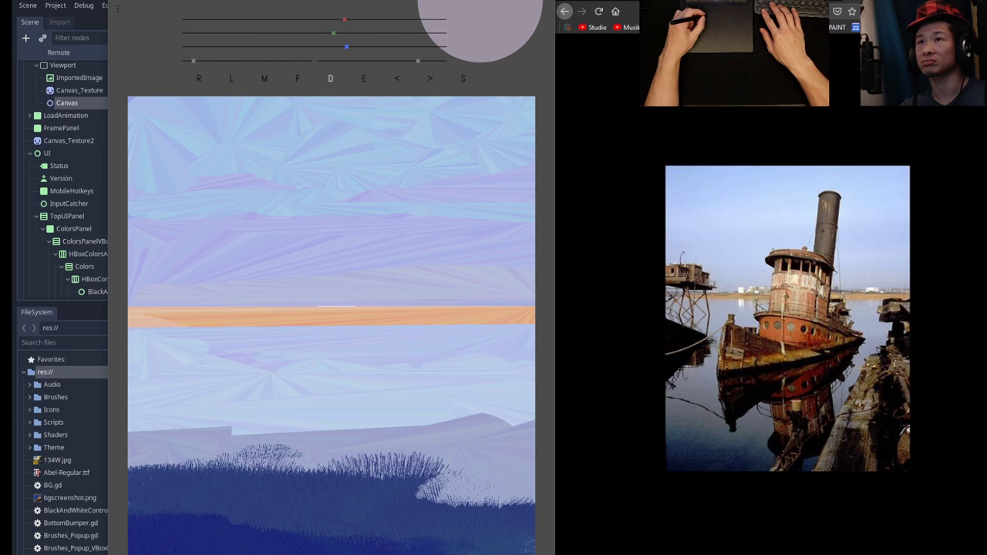
{"action": "mouse_move", "coordinate": [512, 486]}
{"action": "left_mouse_down"}
{"action": "mouse_move", "coordinate": [286, 493]}
{"action": "mouse_move", "coordinate": [142, 463]}
{"action": "left_mouse_up"}
Sample lavender tones from the water and paint a broad lavender band between the grey strip and the pale water.
{"action": "key", "text": "alt"}
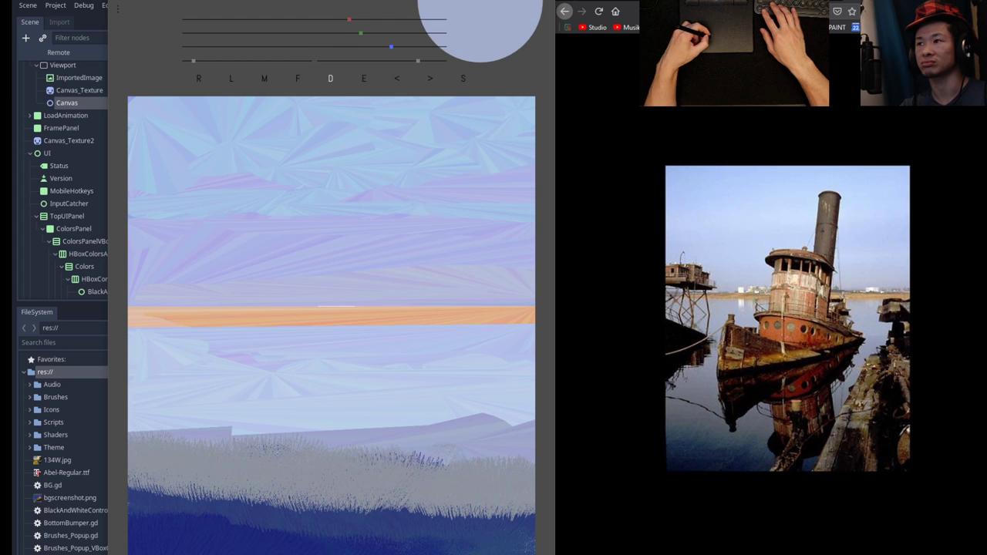
{"action": "mouse_move", "coordinate": [392, 439]}
{"action": "left_mouse_down"}
{"action": "mouse_move", "coordinate": [203, 432]}
{"action": "mouse_move", "coordinate": [148, 413]}
{"action": "mouse_move", "coordinate": [435, 442]}
{"action": "mouse_move", "coordinate": [509, 432]}
{"action": "mouse_move", "coordinate": [218, 405]}
{"action": "mouse_move", "coordinate": [154, 439]}
{"action": "left_mouse_up"}
{"action": "key", "text": "alt"}
{"action": "mouse_move", "coordinate": [478, 402]}
{"action": "left_mouse_down"}
{"action": "mouse_move", "coordinate": [139, 387]}
{"action": "mouse_move", "coordinate": [219, 367]}
{"action": "mouse_move", "coordinate": [532, 357]}
{"action": "left_mouse_up"}
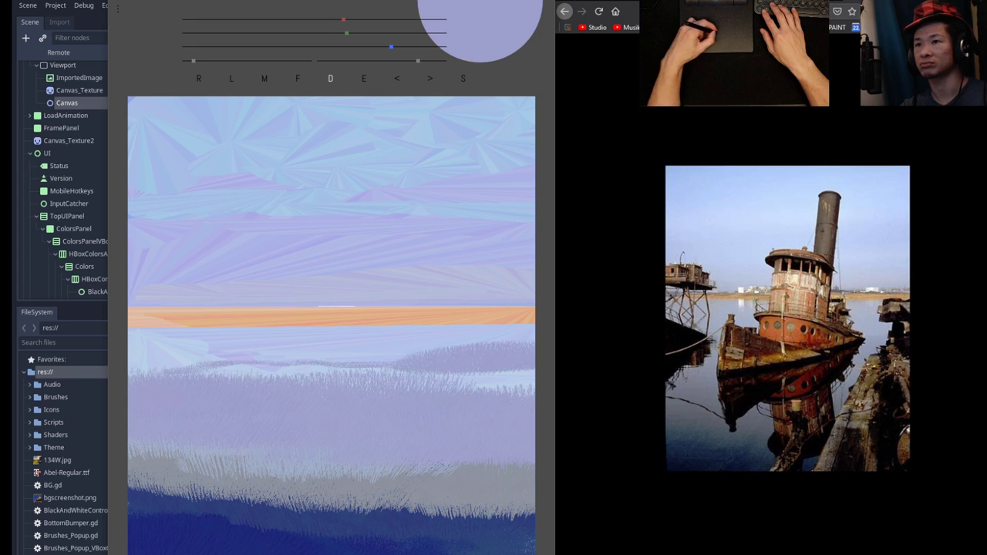
Sample the pale blue and brush it across the water below the orange shoreline, undoing the last unwanted change.
{"action": "key", "text": "alt"}
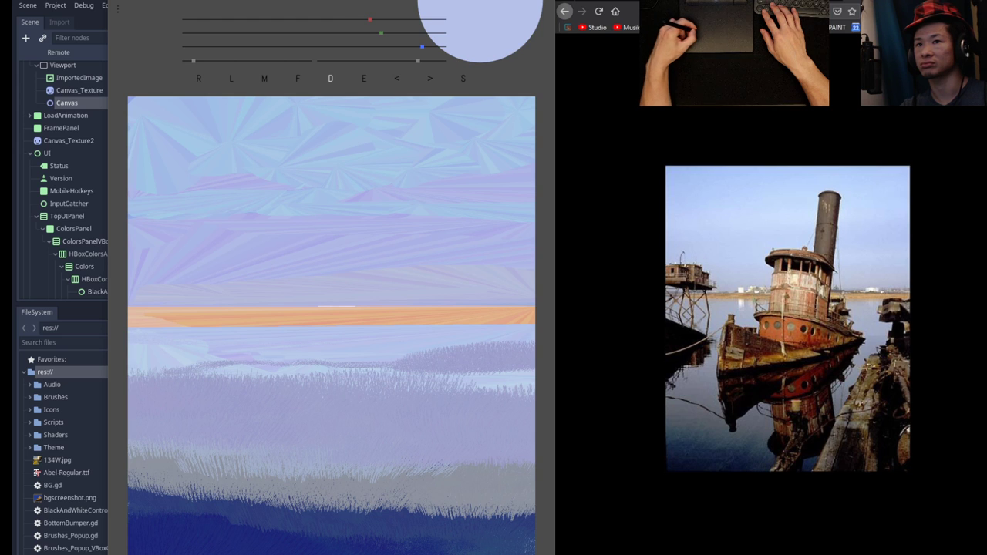
{"action": "key", "text": "alt"}
{"action": "mouse_move", "coordinate": [330, 364]}
{"action": "left_mouse_down"}
{"action": "mouse_move", "coordinate": [162, 372]}
{"action": "mouse_move", "coordinate": [526, 365]}
{"action": "left_mouse_up"}
{"action": "key", "text": "alt"}
{"action": "left_click_drag", "start_coordinate": [336, 389], "coordinate": [466, 393]}
{"action": "key", "text": "space"}
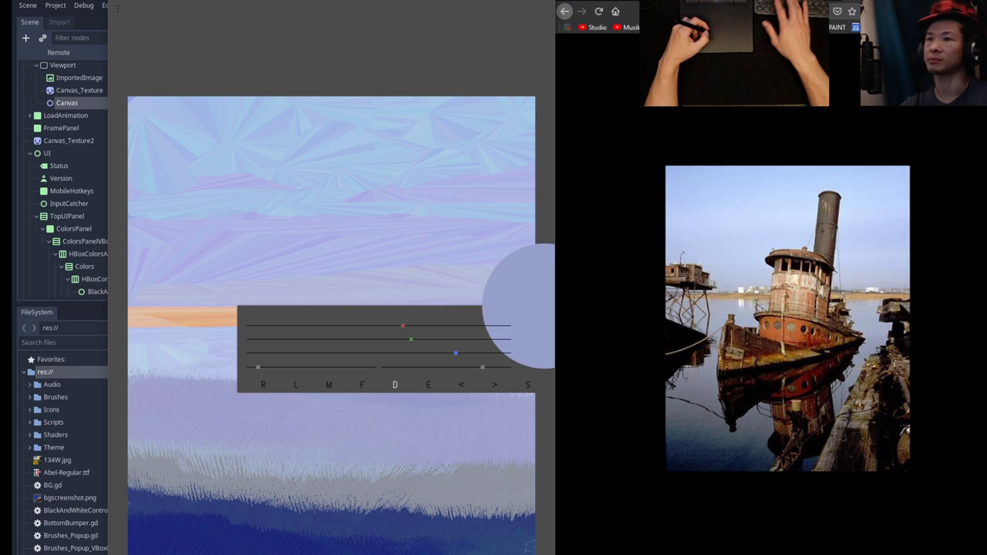
{"action": "key", "text": "ctrl+z"}
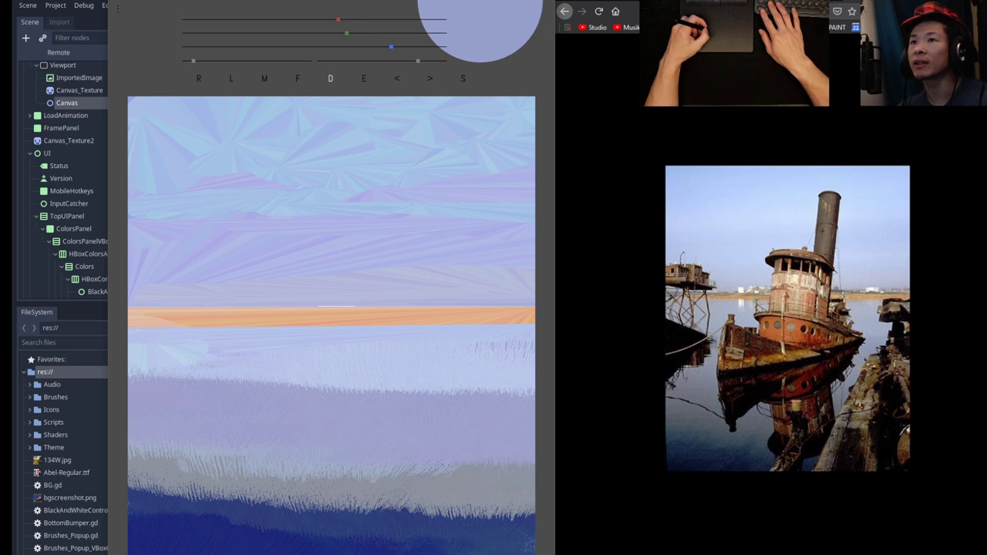
Sample the pale water blue and use the Fill Gradient brush to blend the pale and lavender bands smoothly.
{"action": "key", "text": "alt"}
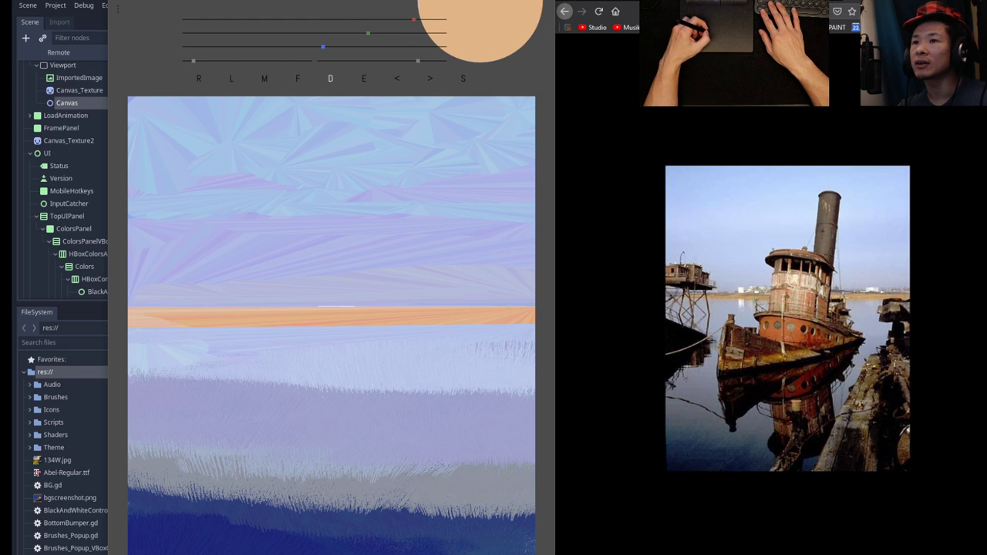
{"action": "key", "text": "alt"}
{"action": "key", "text": "alt"}
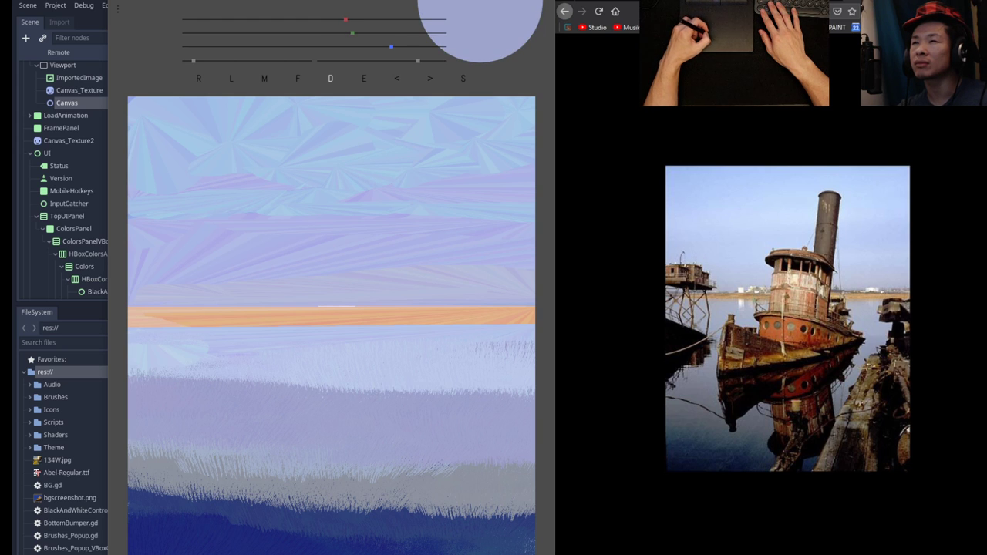
{"action": "key", "text": "alt"}
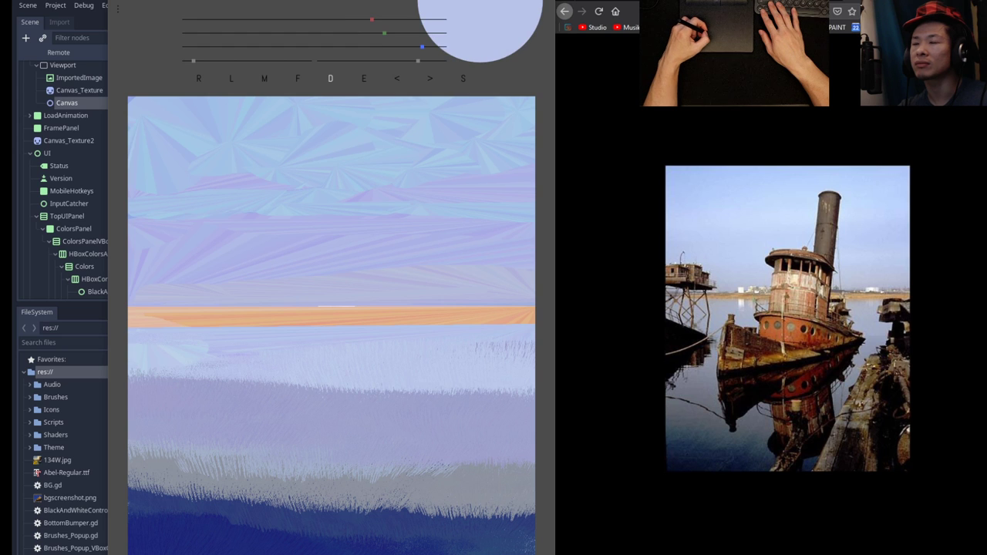
{"action": "key", "text": "space"}
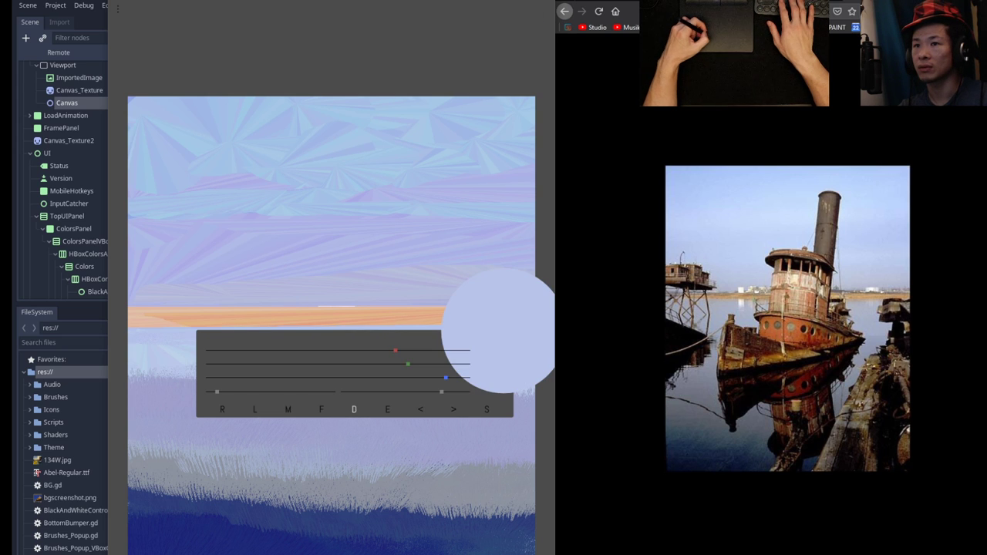
{"action": "left_click", "coordinate": [354, 409]}
{"action": "left_click", "coordinate": [229, 236]}
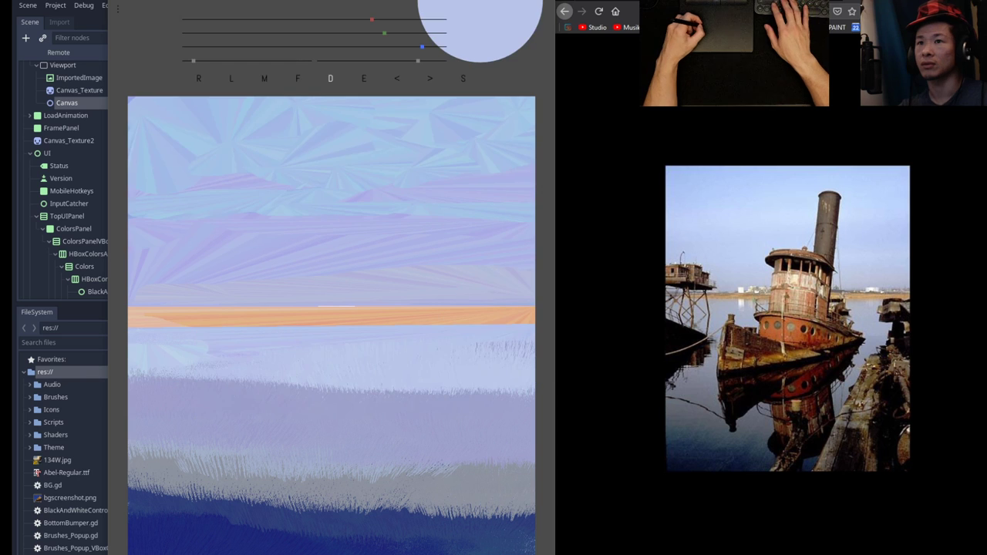
{"action": "left_click_drag", "start_coordinate": [140, 395], "coordinate": [529, 407]}
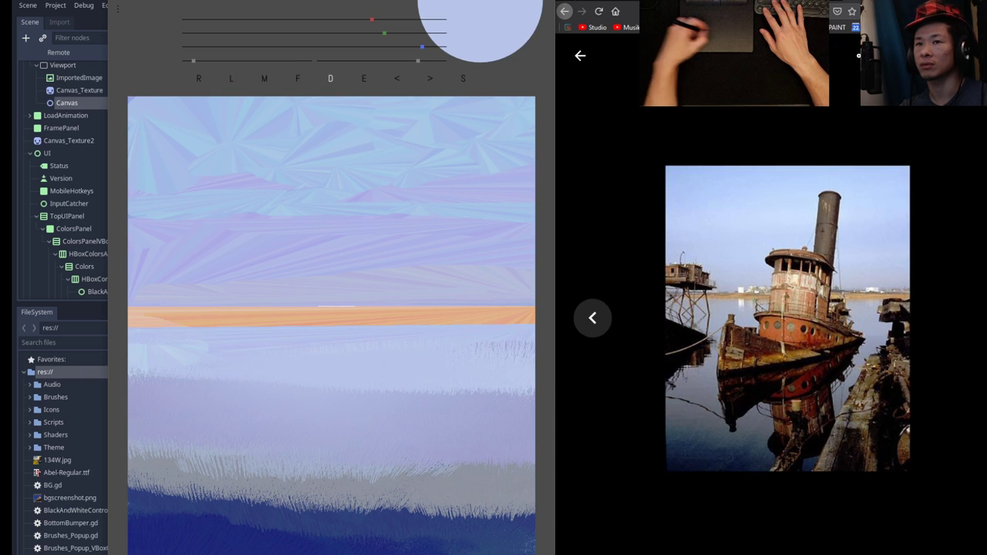
{"action": "left_click_drag", "start_coordinate": [137, 395], "coordinate": [509, 404]}
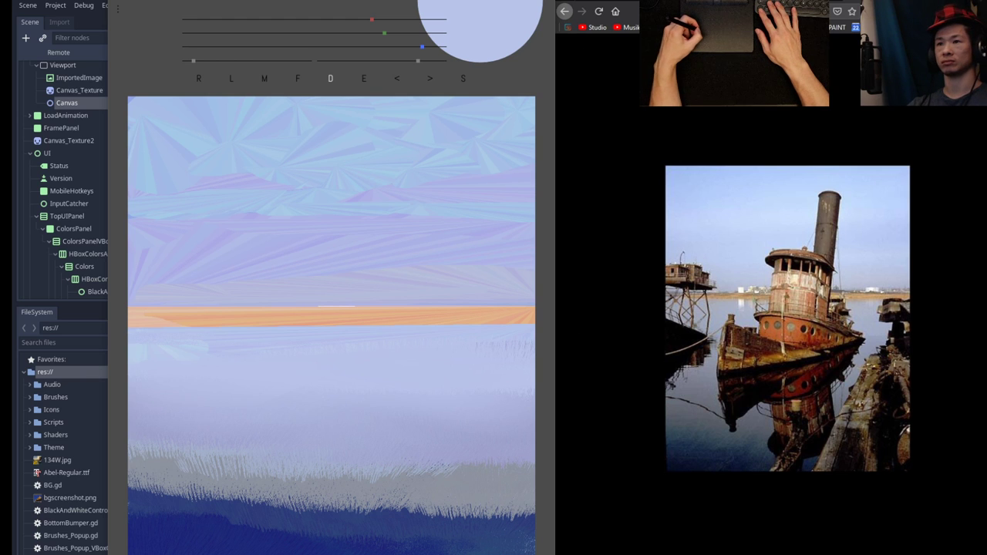
Sample nearby blue and lavender tones and trim the orange shoreline's edges into a thinner strip.
{"action": "key", "text": "alt"}
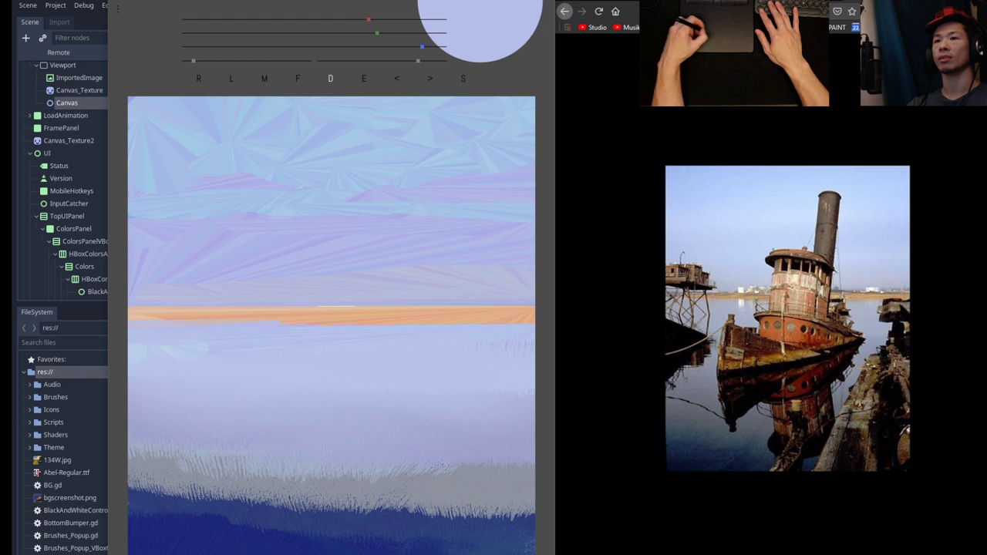
{"action": "mouse_move", "coordinate": [859, 55]}
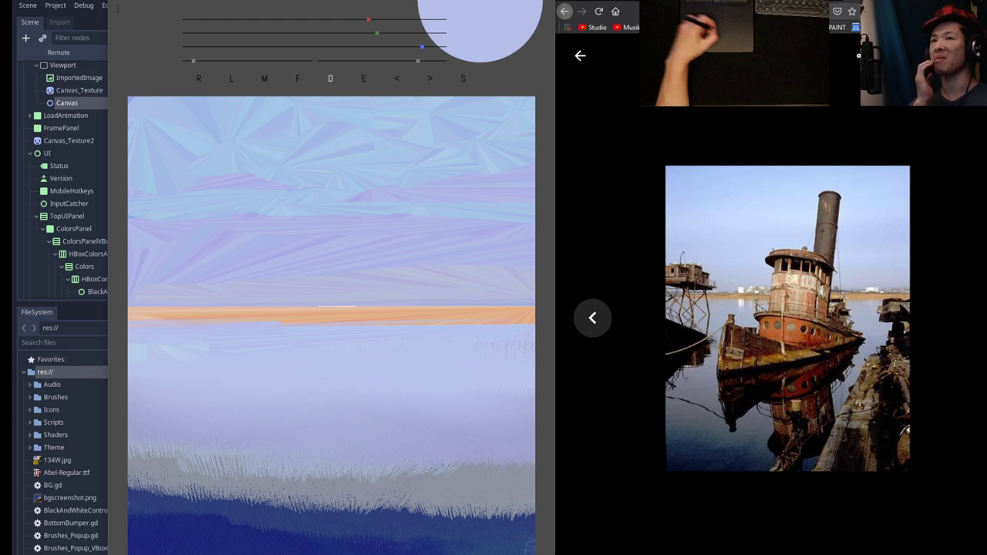
{"action": "key", "text": "alt"}
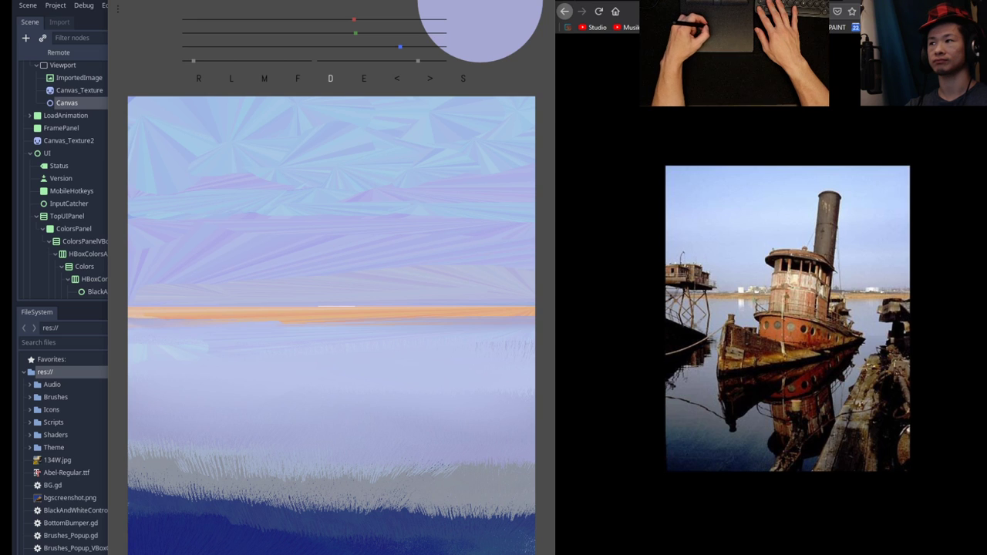
Sample the shoreline orange, mute it to grey-brown, and fill thin distant land shapes along the right half of the shoreline.
{"action": "key", "text": "e"}
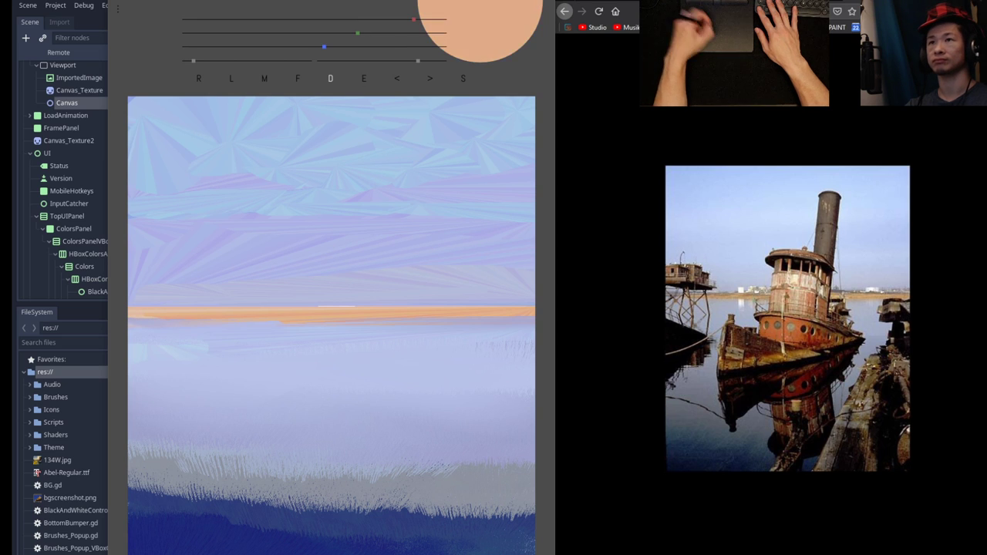
{"action": "left_click_drag", "start_coordinate": [357, 33], "coordinate": [337, 34]}
{"action": "left_click_drag", "start_coordinate": [414, 19], "coordinate": [351, 19]}
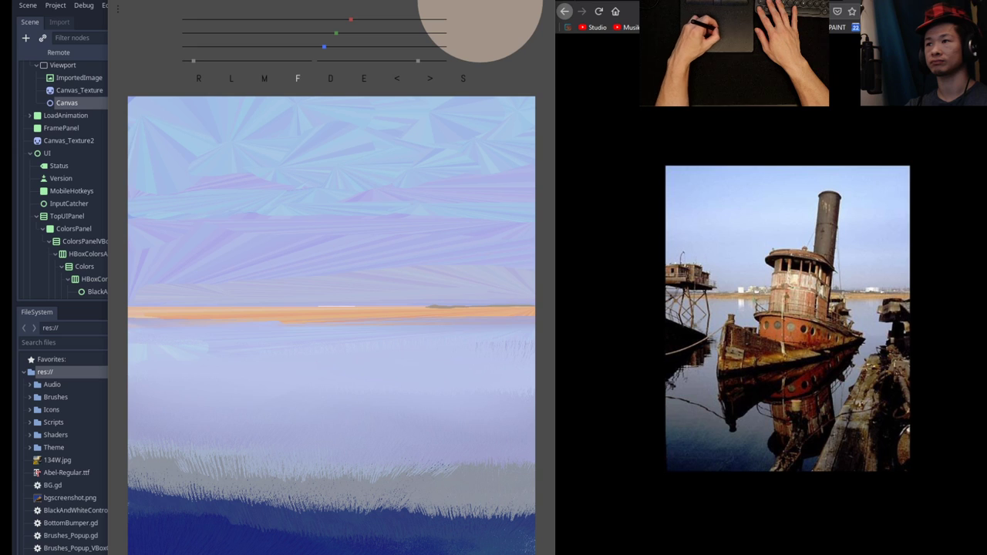
{"action": "mouse_move", "coordinate": [421, 307]}
{"action": "left_mouse_down"}
{"action": "mouse_move", "coordinate": [364, 303]}
{"action": "mouse_move", "coordinate": [412, 308]}
{"action": "left_mouse_up"}
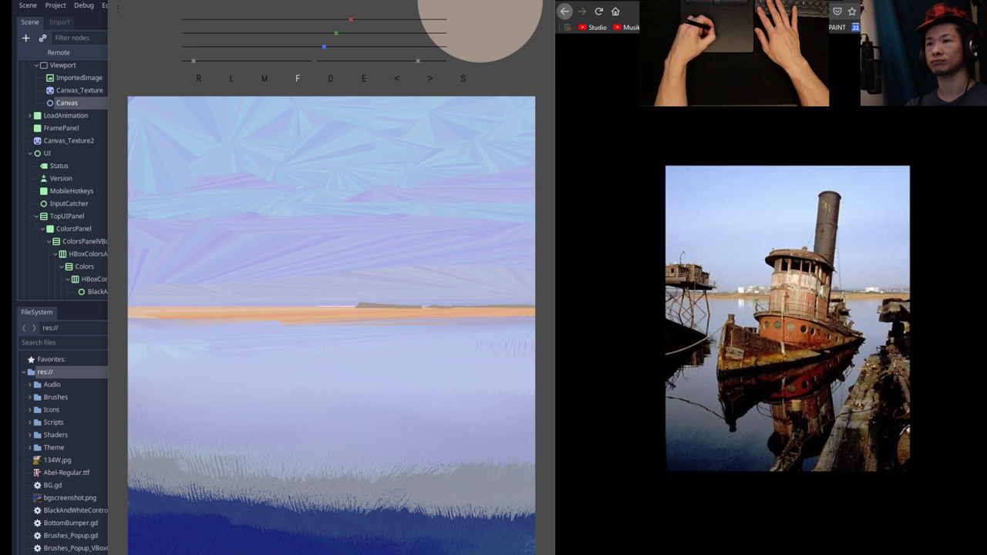
Add a muted brown land shape at the shoreline's far right, refine the sky above it, and sample the grey-brown again.
{"action": "key", "text": "e"}
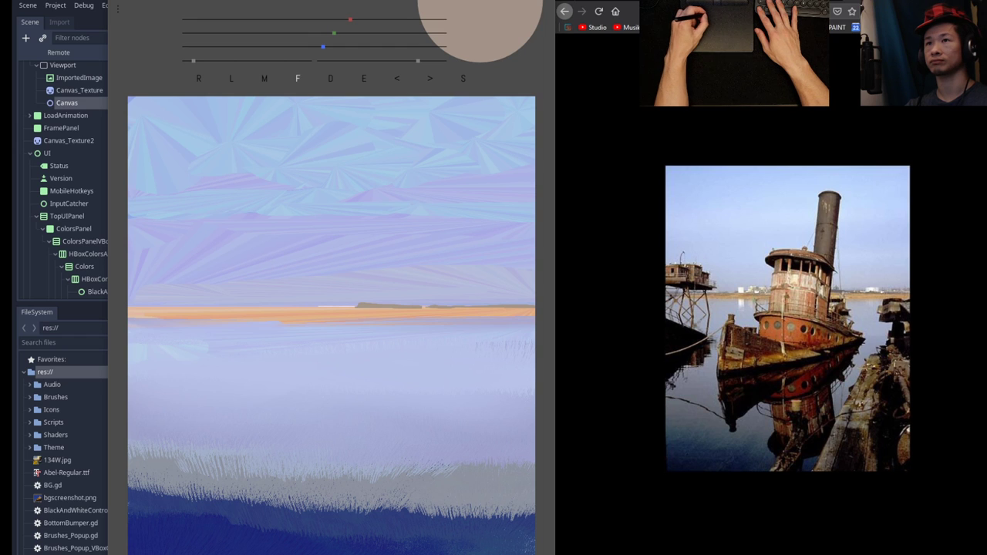
{"action": "left_click_drag", "start_coordinate": [334, 34], "coordinate": [351, 34]}
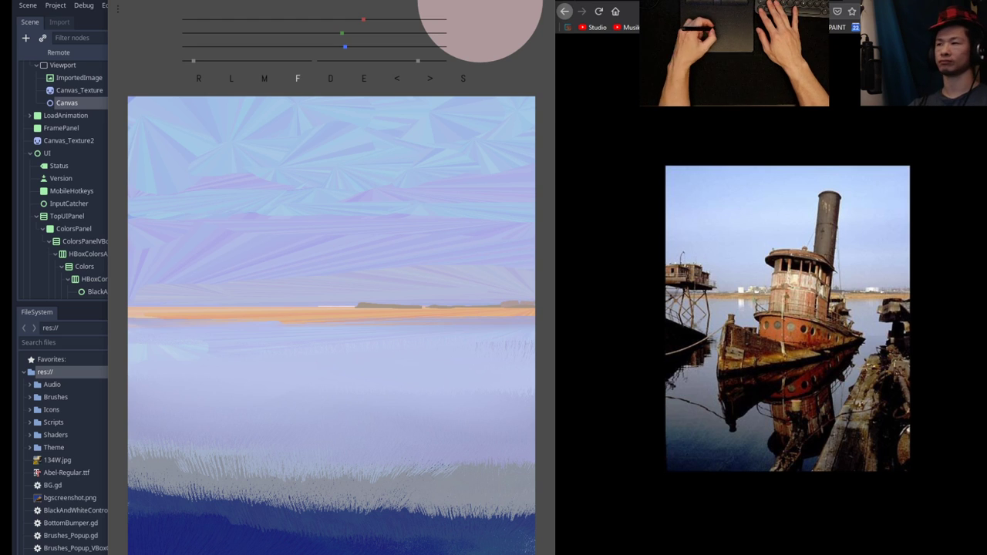
{"action": "key", "text": "e"}
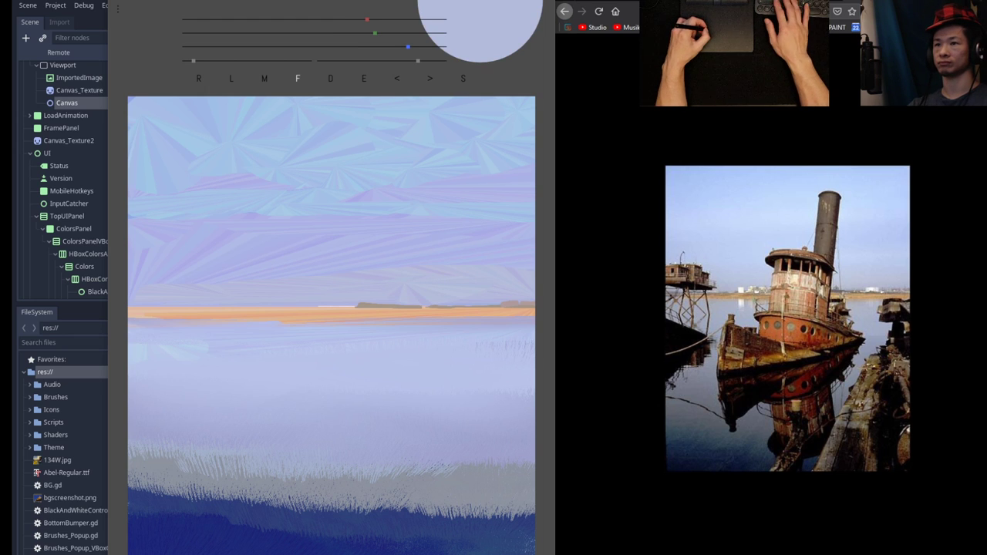
{"action": "key", "text": "e"}
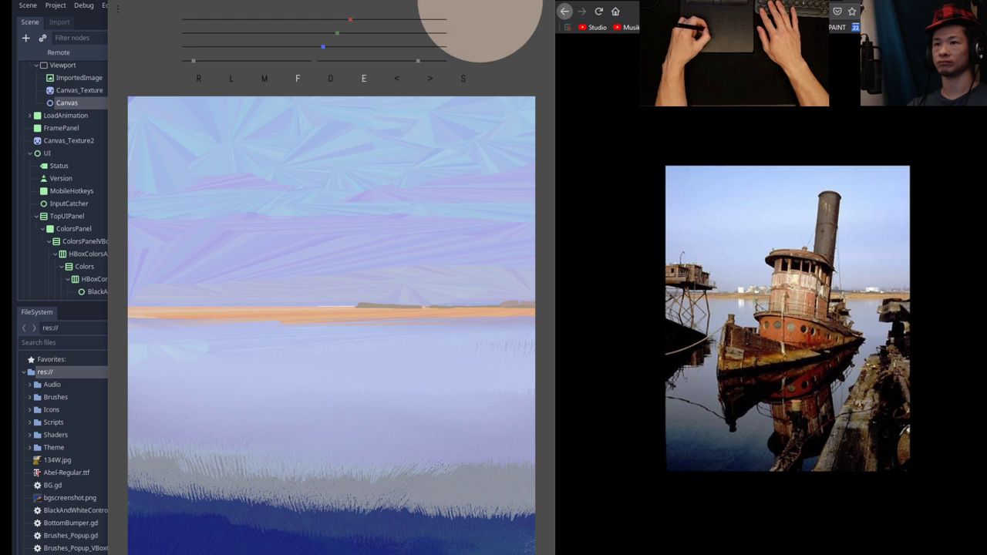
Mix pale lavender-white and near-white tones and fill small distant buildings above the orange shoreline at both left and right.
{"action": "key", "text": "e"}
{"action": "key", "text": "e"}
{"action": "key", "text": "e"}
{"action": "key", "text": "e"}
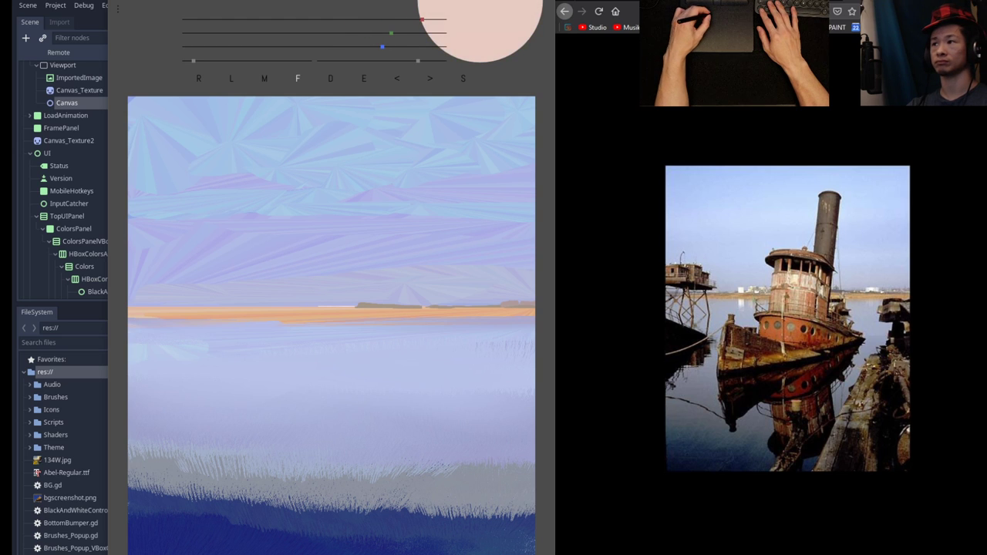
{"action": "key", "text": "e"}
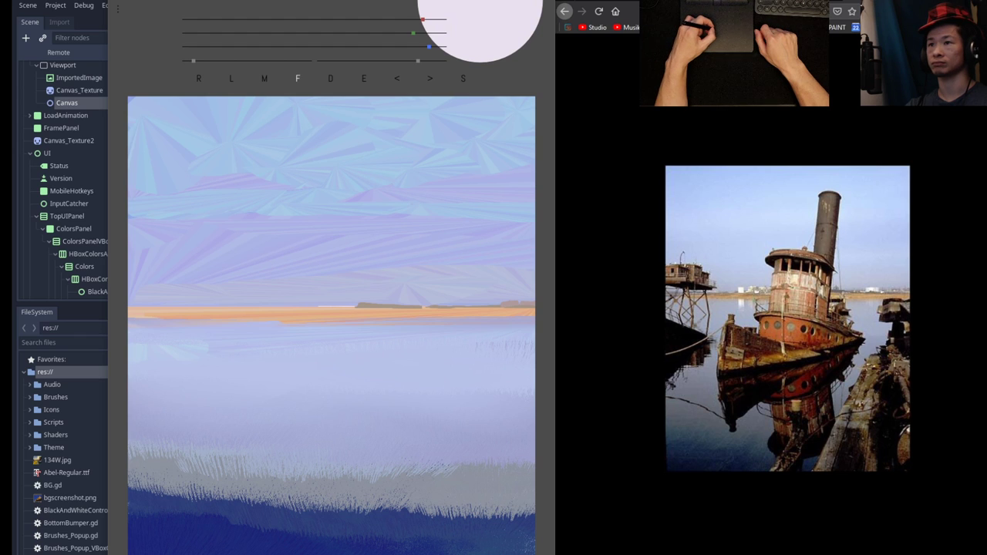
{"action": "left_click_drag", "start_coordinate": [480, 306], "coordinate": [459, 306]}
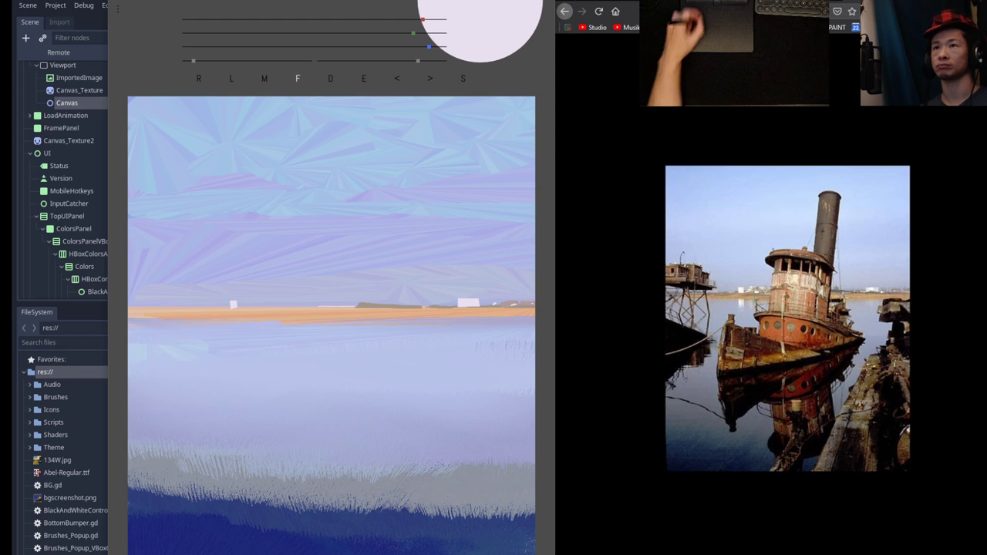
{"action": "left_click", "coordinate": [428, 33]}
{"action": "left_click", "coordinate": [433, 19]}
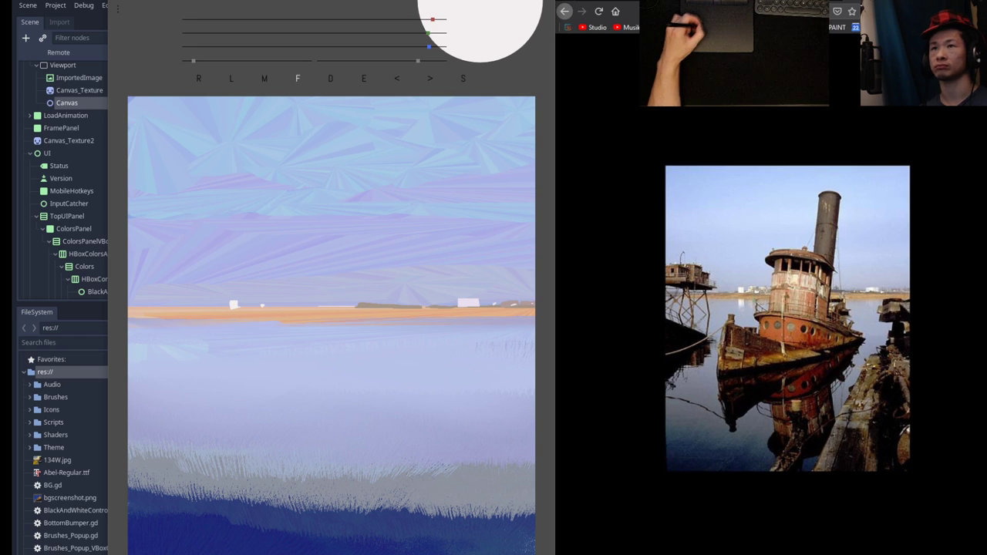
Darken the colour to a muted grey-green and fill low tree shapes along the horizon beside the left white building.
{"action": "left_click_drag", "start_coordinate": [429, 33], "coordinate": [332, 33]}
{"action": "left_click_drag", "start_coordinate": [429, 47], "coordinate": [304, 47]}
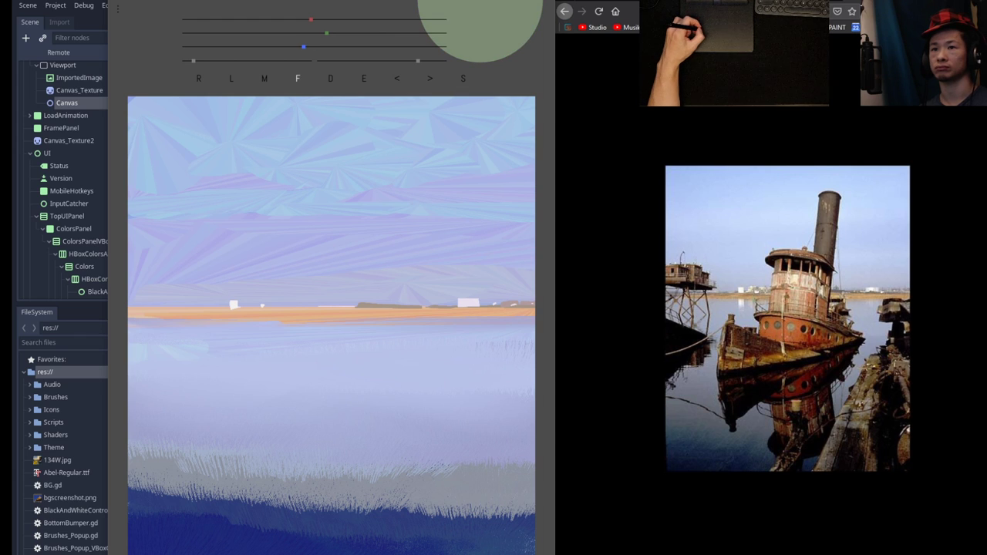
{"action": "left_click_drag", "start_coordinate": [261, 306], "coordinate": [248, 307]}
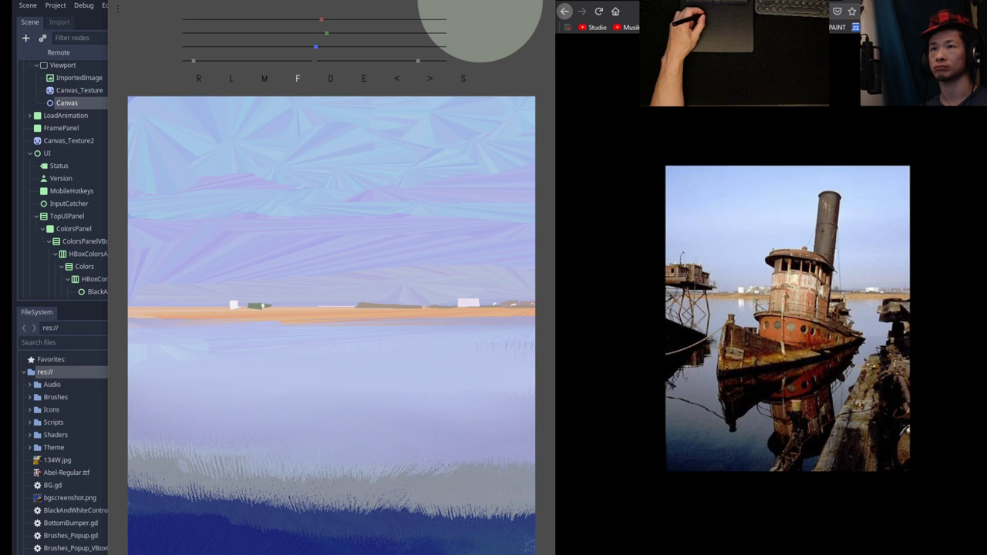
{"action": "left_click_drag", "start_coordinate": [267, 306], "coordinate": [307, 307]}
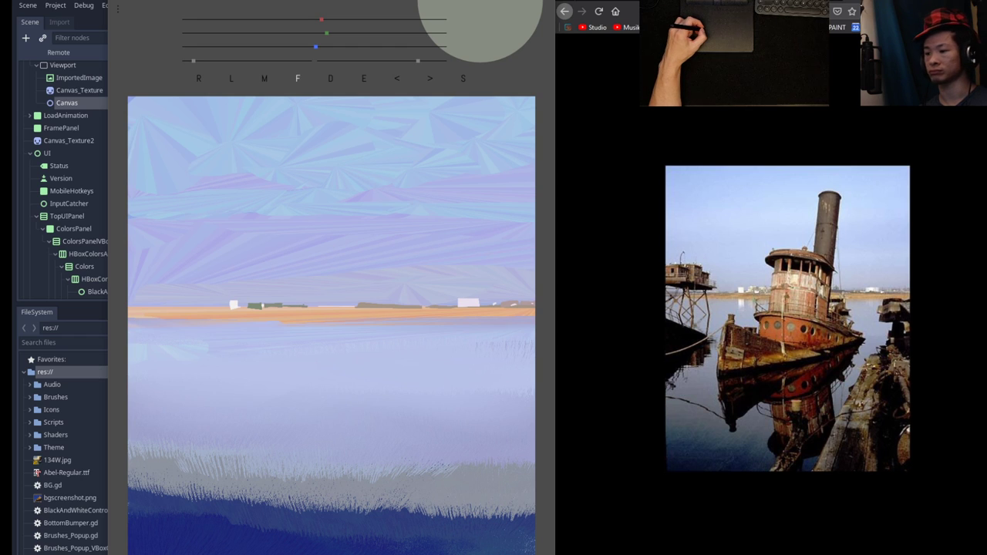
{"action": "left_click_drag", "start_coordinate": [295, 304], "coordinate": [321, 307]}
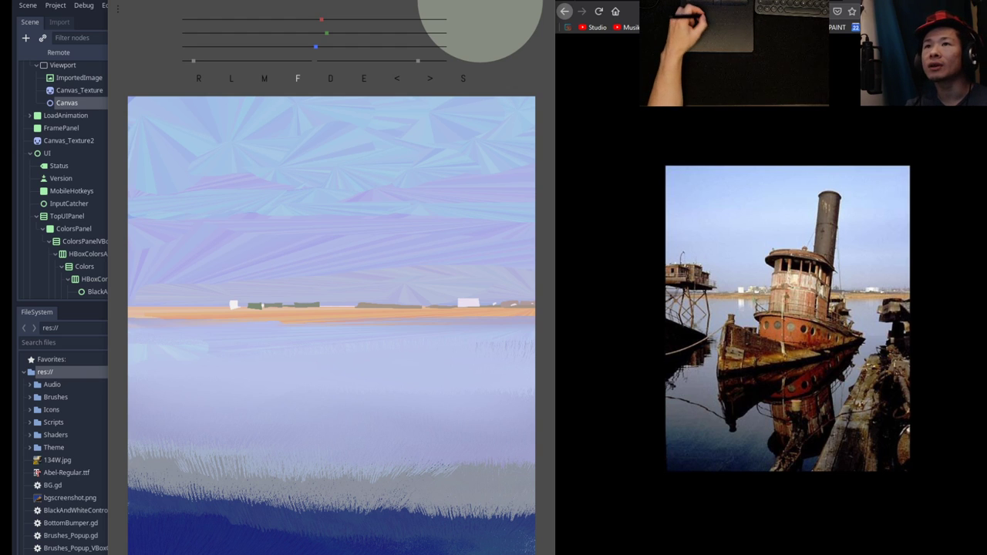
Sample the sky lavender and trim the tops of the green tree shapes, sampling the grey-green and sky tones again.
{"action": "key", "text": "e"}
{"action": "key", "text": "f"}
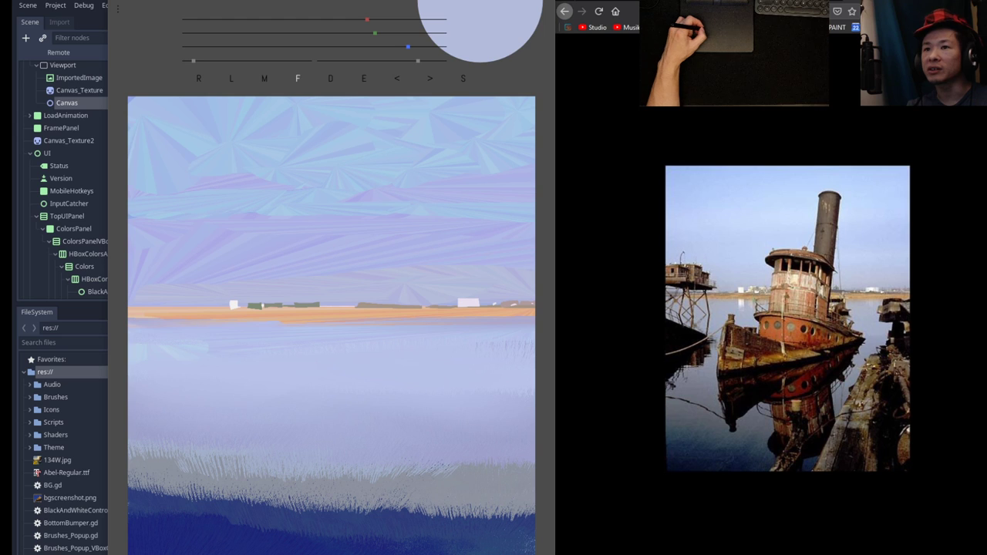
{"action": "left_click_drag", "start_coordinate": [295, 303], "coordinate": [321, 302]}
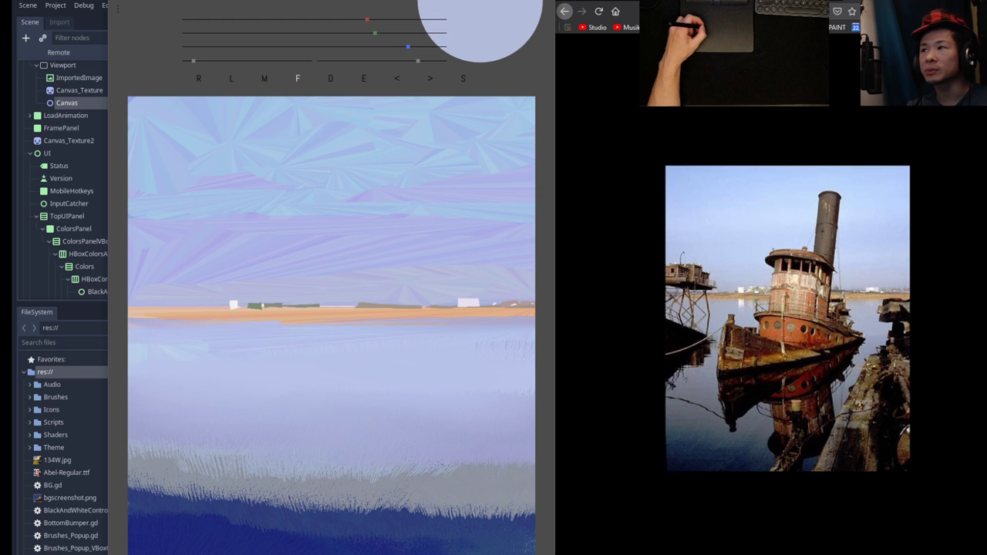
{"action": "key", "text": "e"}
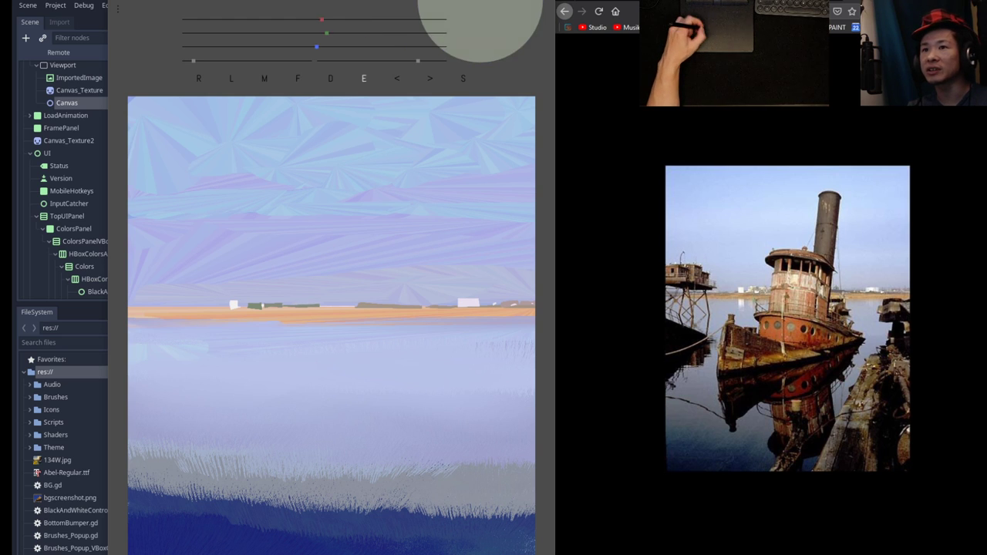
{"action": "key", "text": "f"}
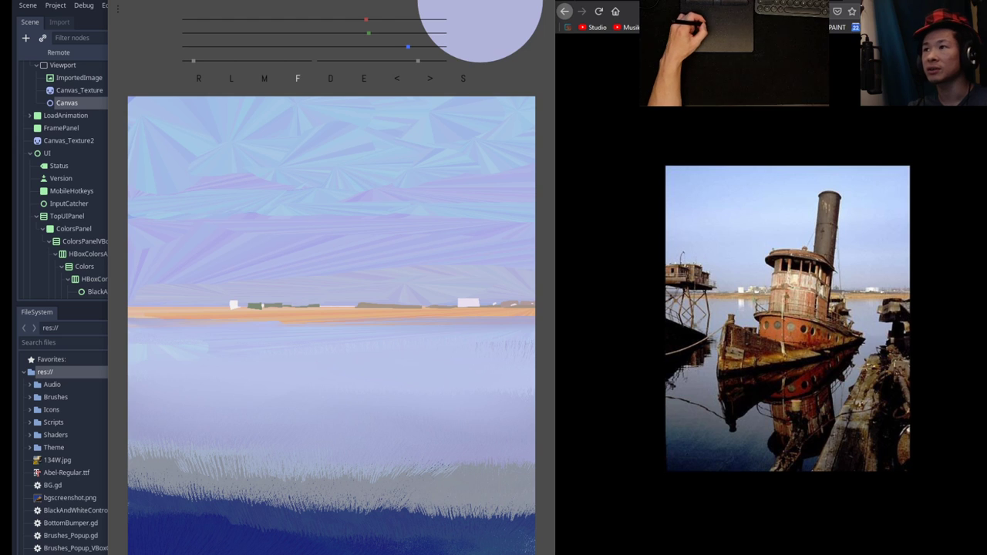
Mix beige, olive and dusty pink tones and add small building shapes among the green trees on the left shoreline.
{"action": "left_click_drag", "start_coordinate": [408, 47], "coordinate": [334, 47]}
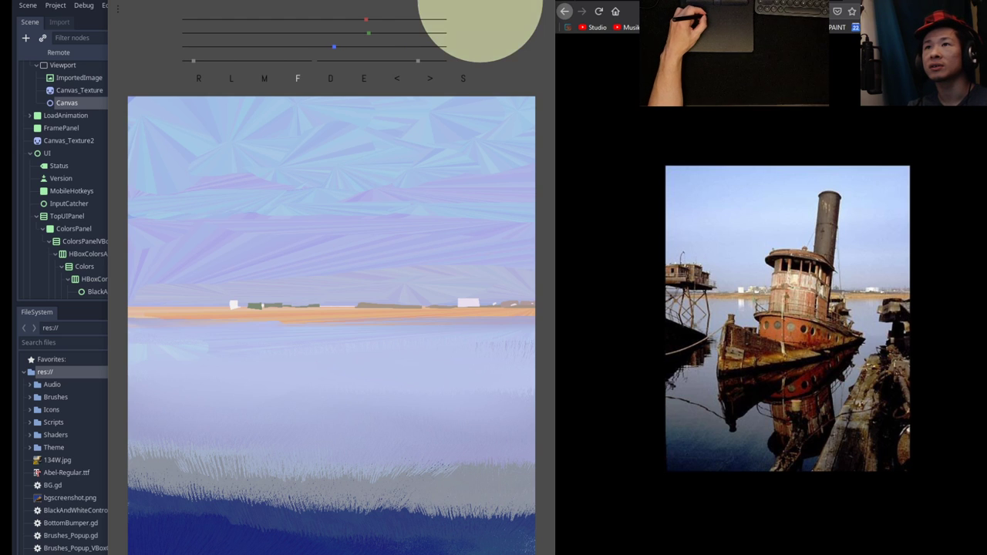
{"action": "left_click_drag", "start_coordinate": [377, 19], "coordinate": [394, 20]}
{"action": "mouse_move", "coordinate": [369, 33]}
{"action": "left_mouse_down"}
{"action": "mouse_move", "coordinate": [385, 33]}
{"action": "mouse_move", "coordinate": [367, 47]}
{"action": "left_mouse_up"}
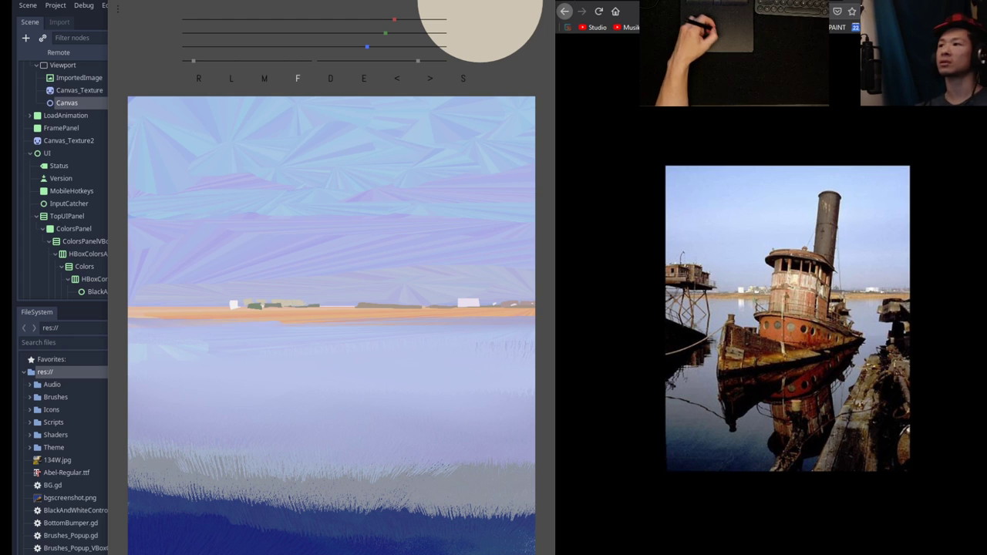
{"action": "left_click", "coordinate": [347, 33]}
{"action": "left_click", "coordinate": [327, 47]}
{"action": "left_click", "coordinate": [342, 19]}
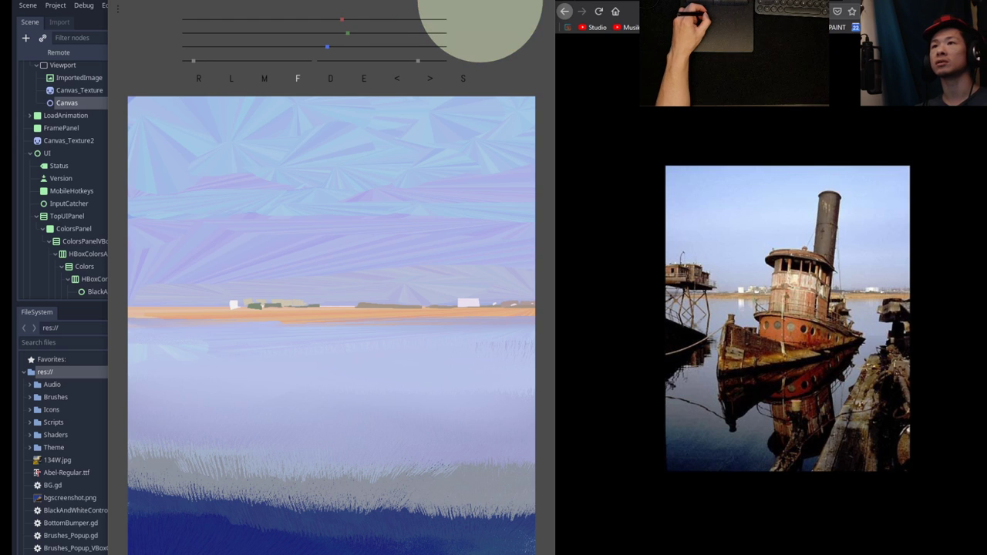
{"action": "left_click", "coordinate": [329, 33]}
{"action": "left_click", "coordinate": [352, 20]}
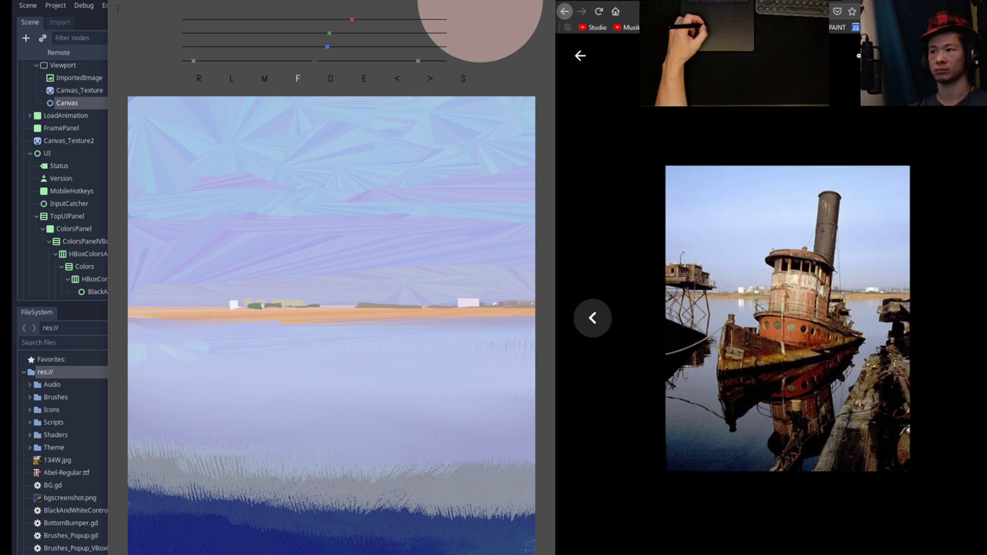
Sample the sky lavender and a neutral grey, and extend the left building cluster rightward with grey blocks in lighter variations.
{"action": "key", "text": "e"}
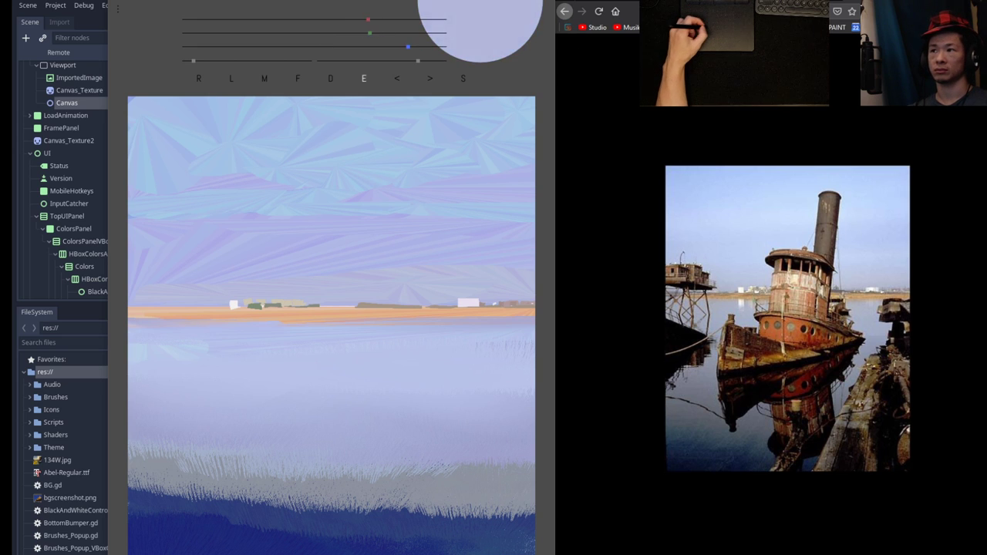
{"action": "key", "text": "f"}
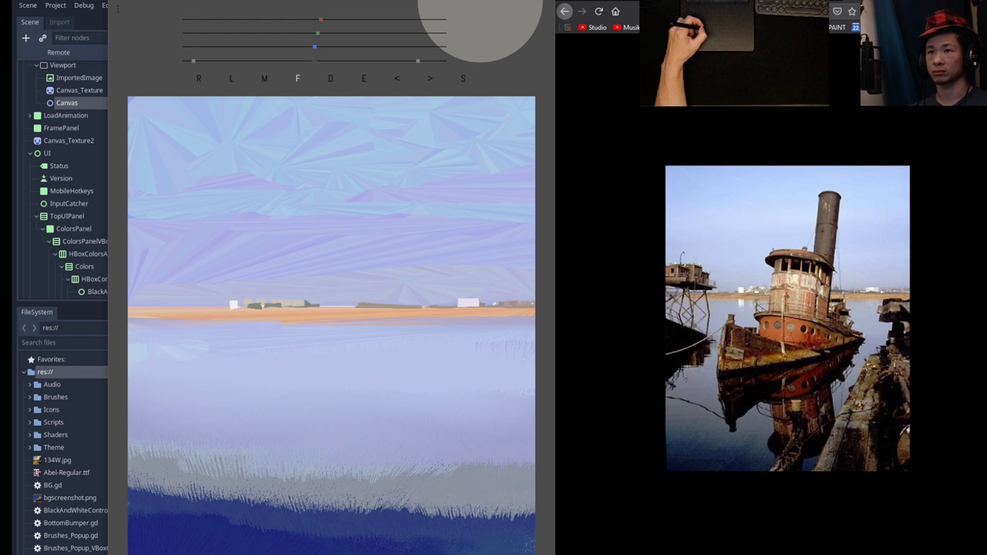
{"action": "left_click_drag", "start_coordinate": [306, 301], "coordinate": [319, 305]}
{"action": "left_click_drag", "start_coordinate": [318, 33], "coordinate": [333, 33]}
{"action": "left_click_drag", "start_coordinate": [315, 47], "coordinate": [327, 47]}
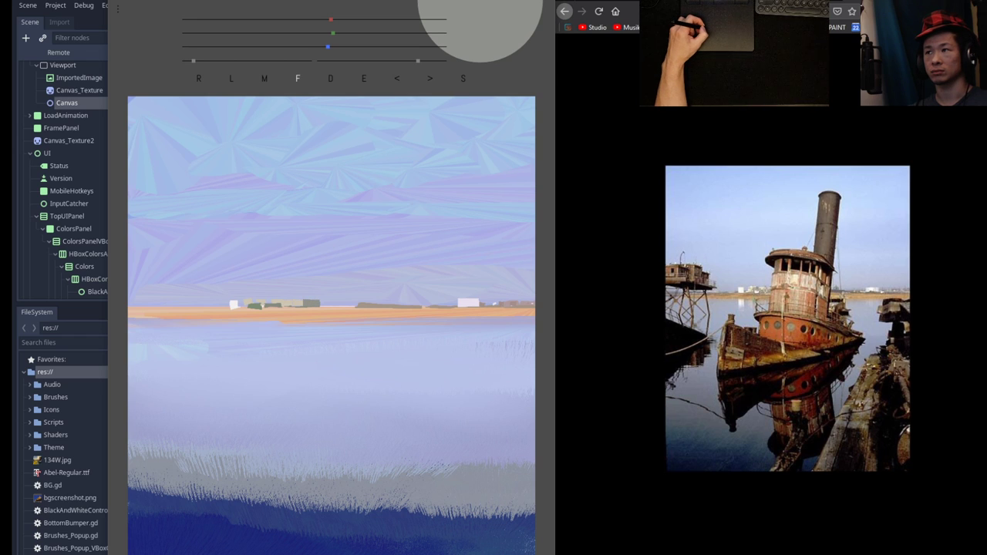
{"action": "mouse_move", "coordinate": [334, 33]}
{"action": "left_mouse_down"}
{"action": "mouse_move", "coordinate": [344, 33]}
{"action": "mouse_move", "coordinate": [344, 47]}
{"action": "mouse_move", "coordinate": [352, 33]}
{"action": "left_mouse_up"}
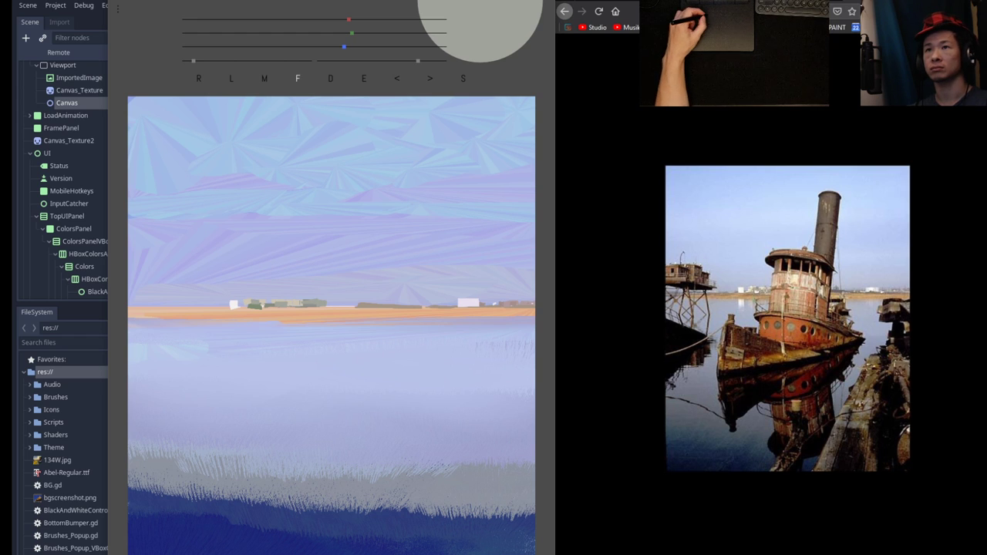
Mix a near-white and fill a reflection block in the water directly below the left white building.
{"action": "left_click", "coordinate": [395, 47]}
{"action": "left_click", "coordinate": [410, 33]}
{"action": "left_click", "coordinate": [417, 19]}
{"action": "left_click", "coordinate": [422, 34]}
{"action": "left_click", "coordinate": [418, 47]}
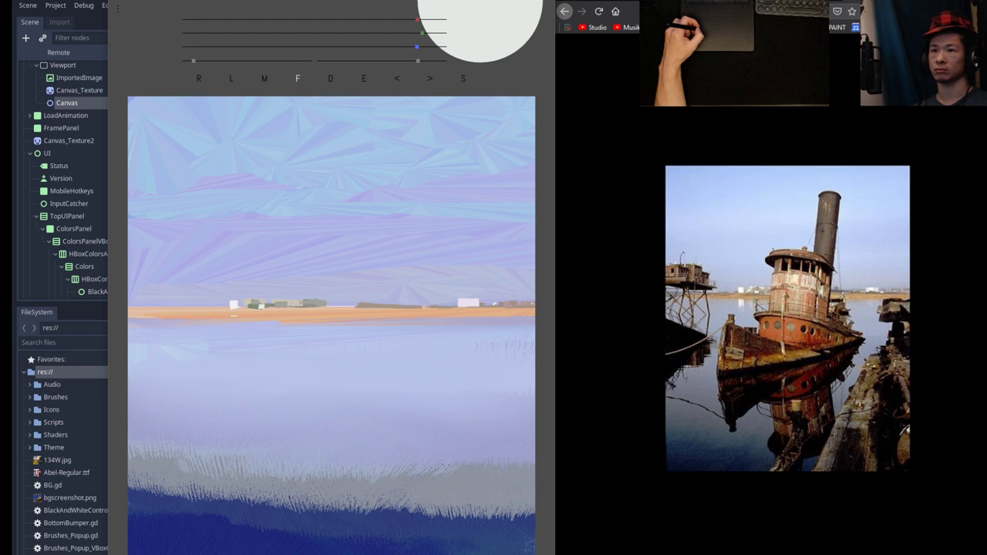
{"action": "left_click_drag", "start_coordinate": [240, 316], "coordinate": [230, 323]}
Smear the white reflection downward with the mixing brush so it fades into the pale water.
{"action": "key", "text": "m"}
{"action": "key", "text": "2"}
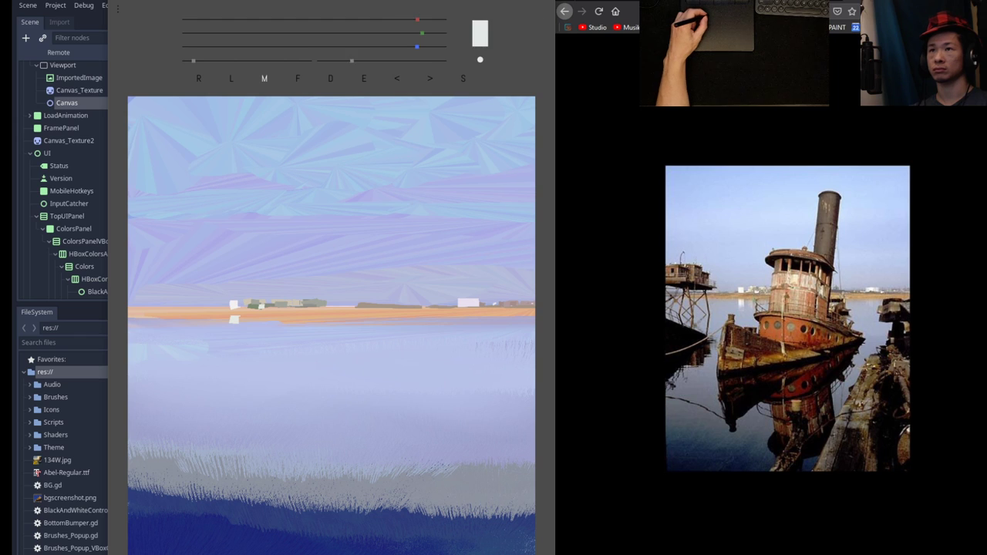
{"action": "key", "text": "1"}
{"action": "left_click_drag", "start_coordinate": [233, 322], "coordinate": [234, 330]}
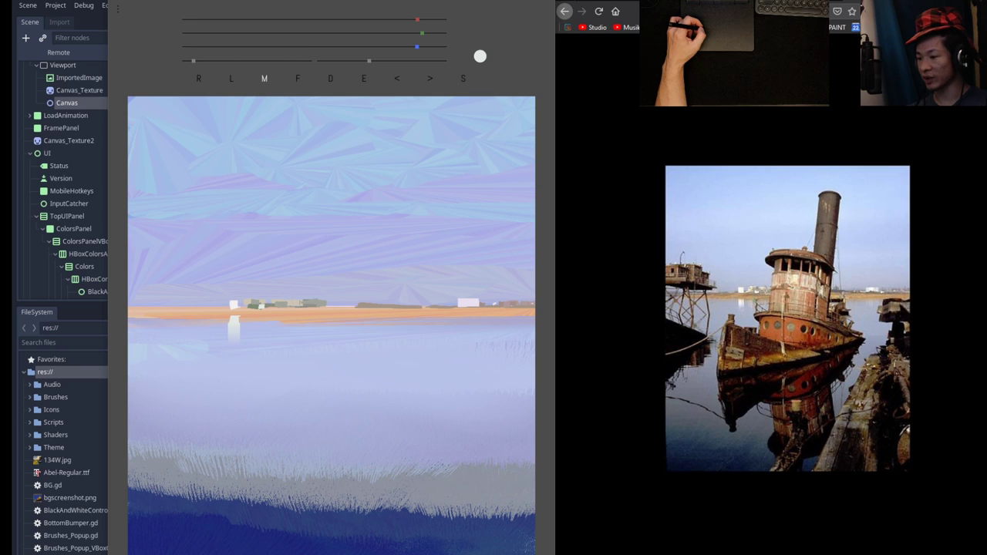
Sample nearby grey and lavender-blue tones and rework the shoreline's lower left edge around the white reflection with fills.
{"action": "key", "text": "e"}
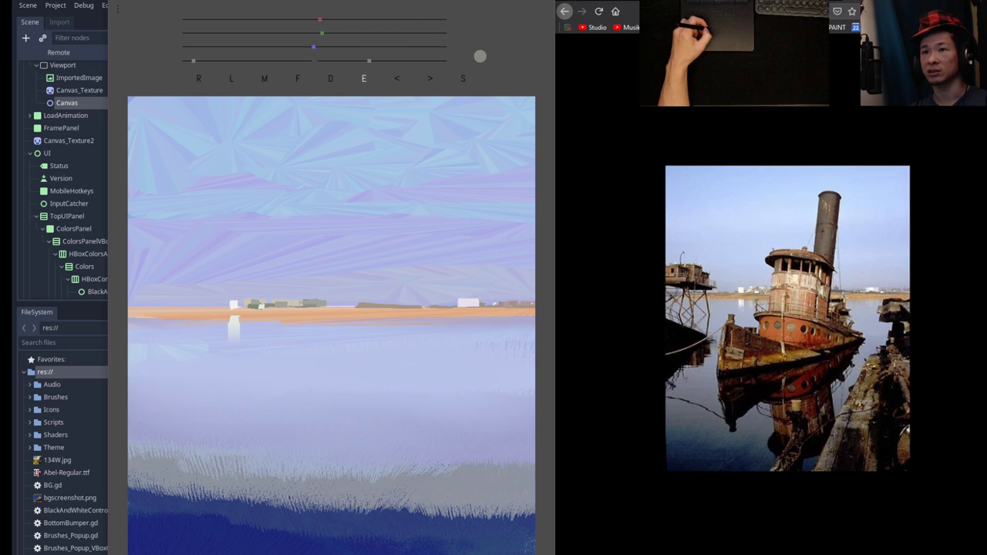
{"action": "key", "text": "m"}
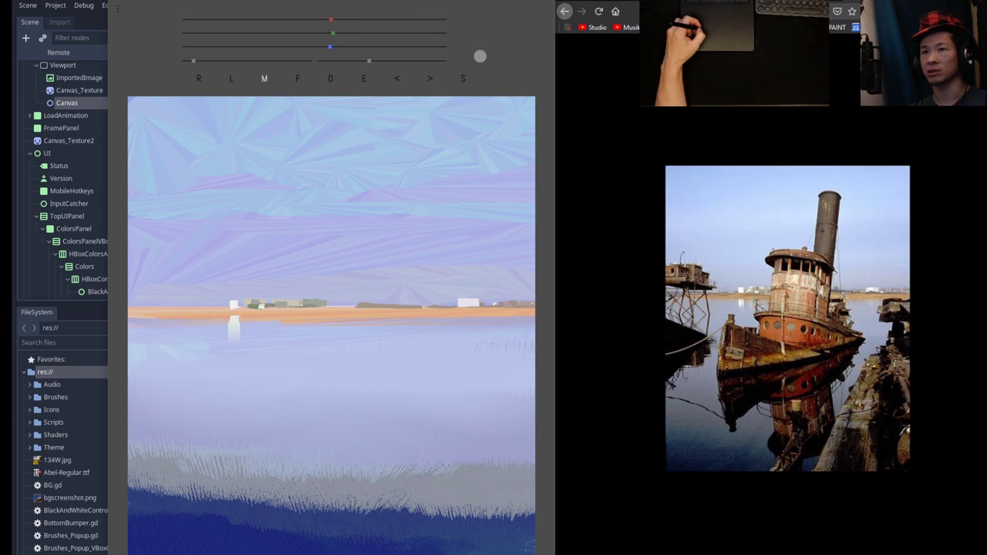
{"action": "key", "text": "e"}
{"action": "key", "text": "m"}
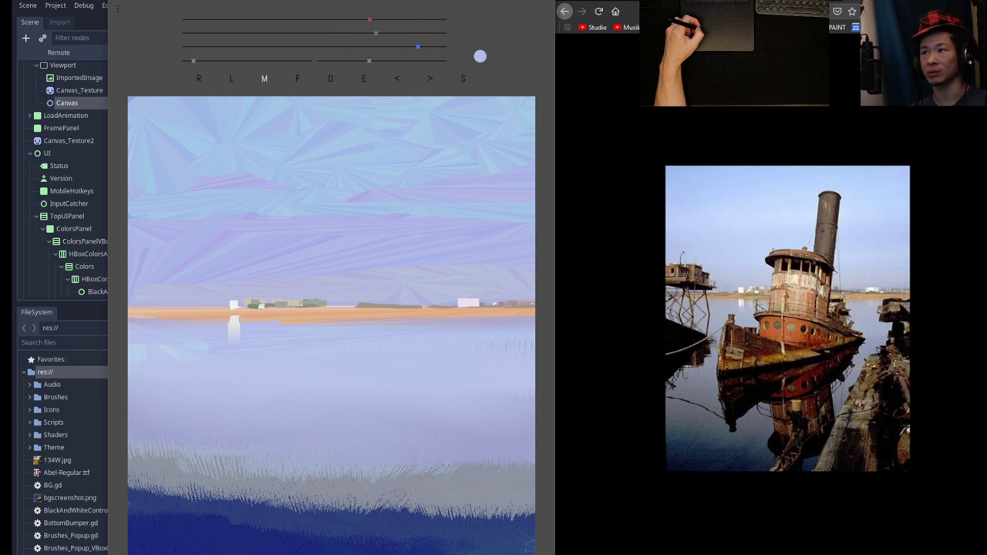
{"action": "key", "text": "e"}
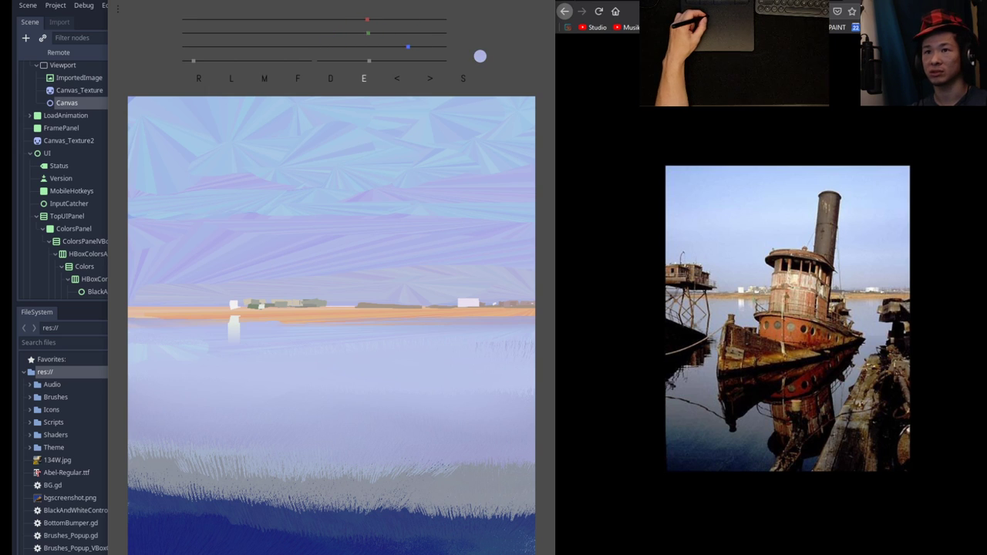
{"action": "key", "text": "m"}
{"action": "key", "text": "f"}
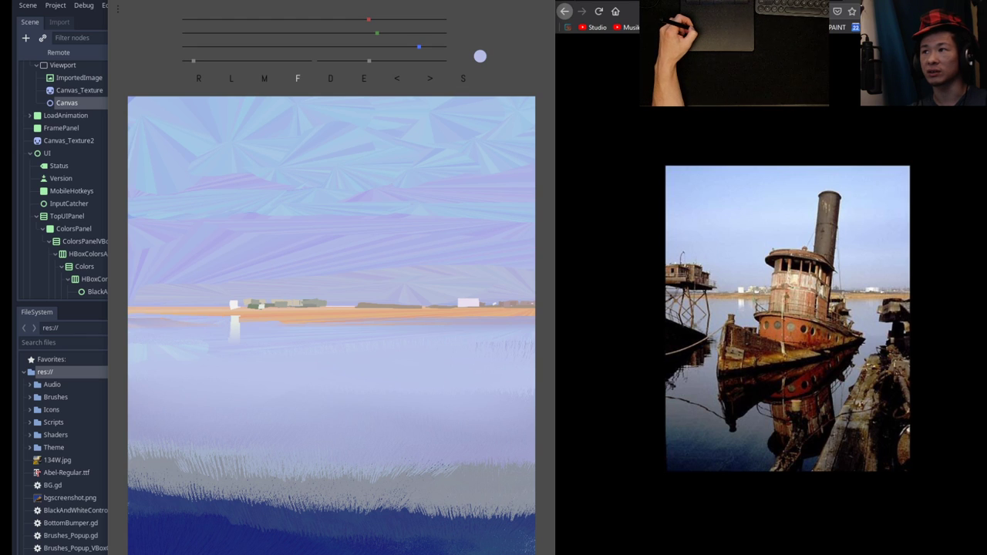
Sample lavender and light blue tones and refine the water just beneath the orange shoreline with fills.
{"action": "key", "text": "e"}
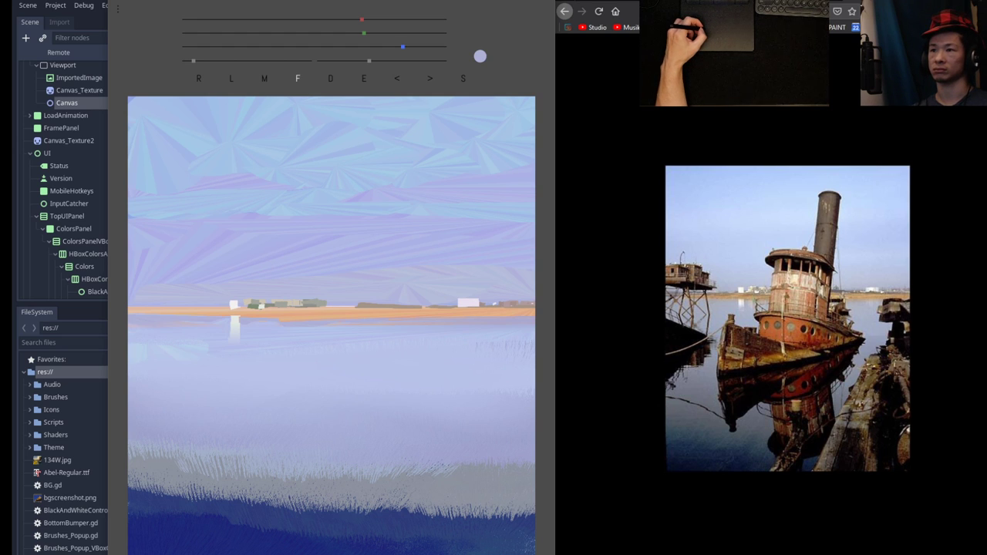
{"action": "key", "text": "e"}
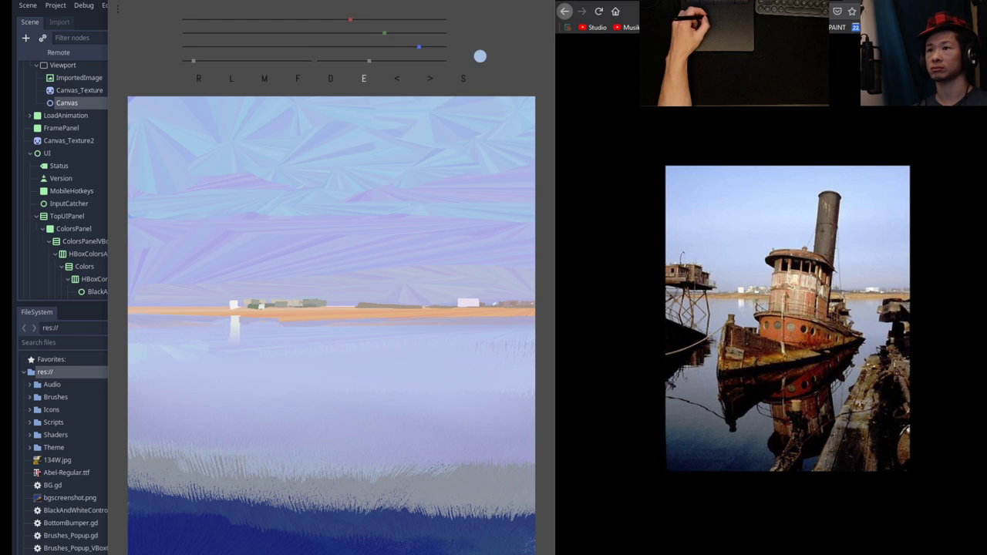
{"action": "key", "text": "f"}
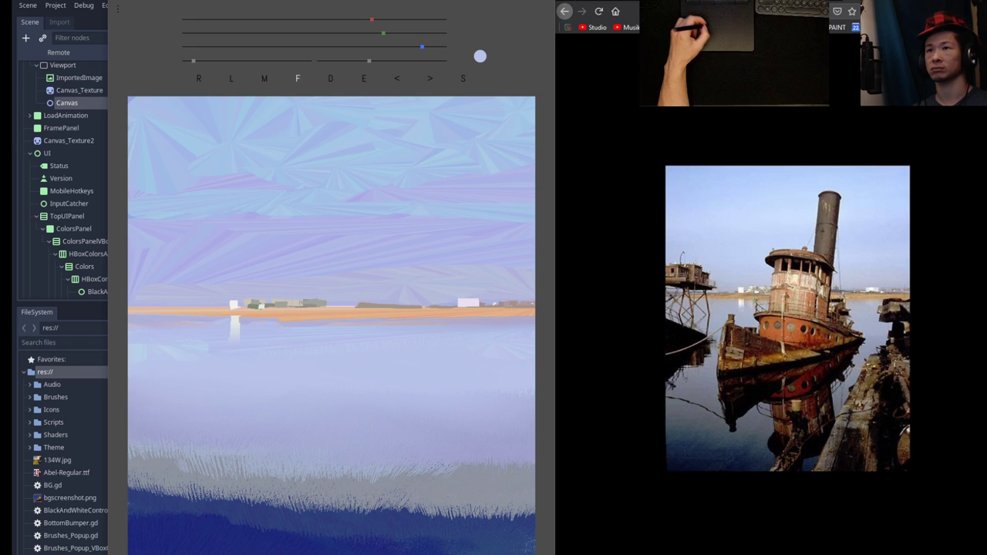
{"action": "key", "text": "e"}
{"action": "key", "text": "f"}
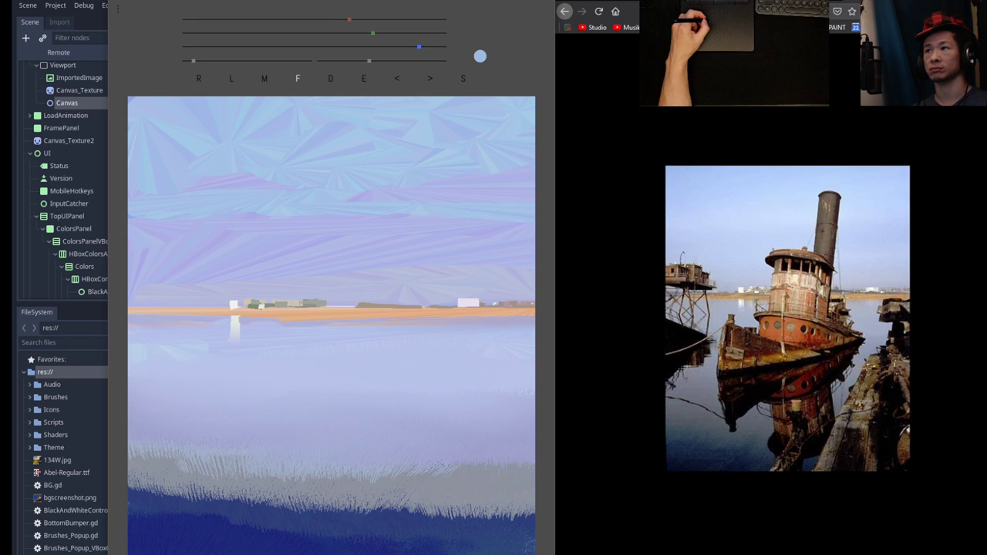
Choose the Airbrush Noise brush, enlarge it, and spray light blue and paler lavender-blue grain over the upper sky.
{"action": "key", "text": "d"}
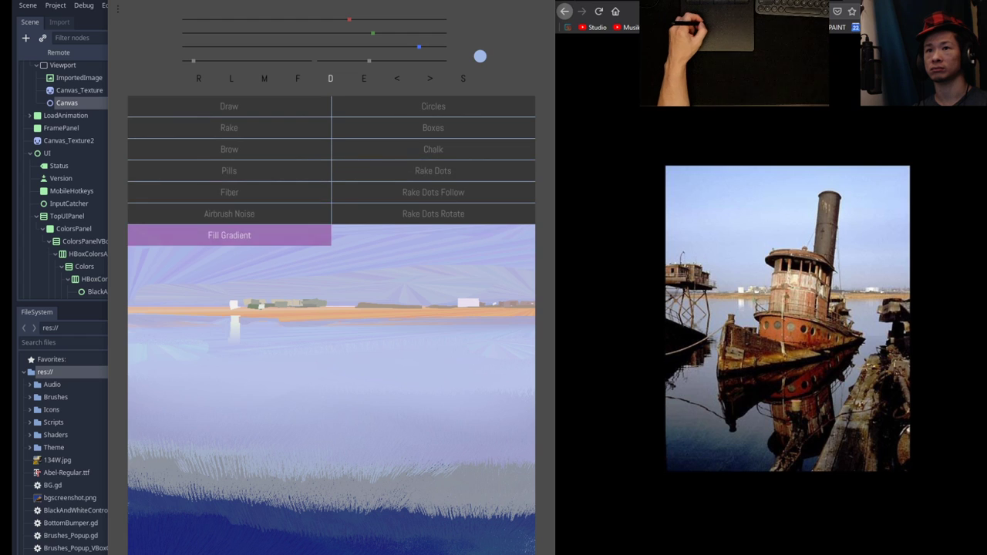
{"action": "left_click", "coordinate": [229, 214]}
{"action": "left_click_drag", "start_coordinate": [369, 61], "coordinate": [398, 61]}
{"action": "key", "text": "bracketright"}
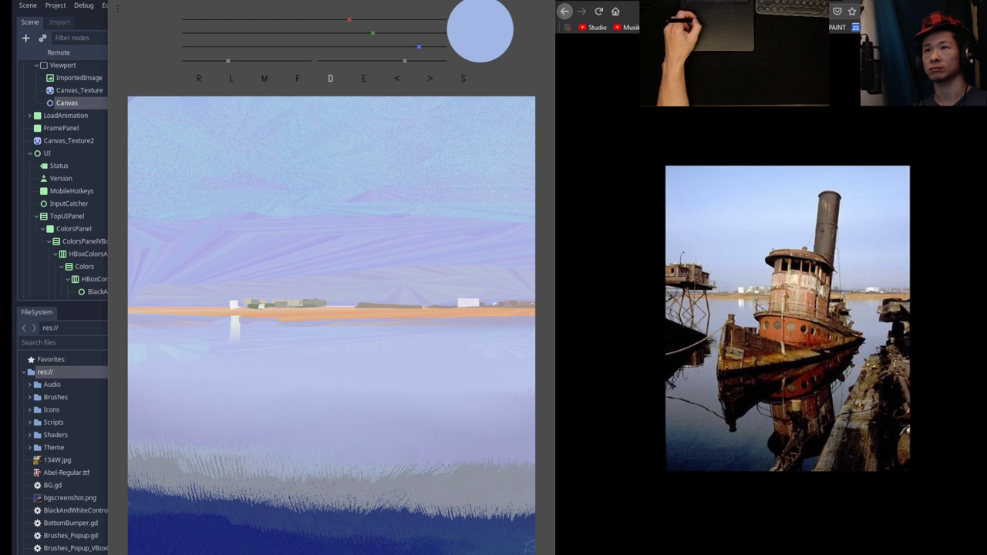
{"action": "left_click_drag", "start_coordinate": [367, 33], "coordinate": [381, 34]}
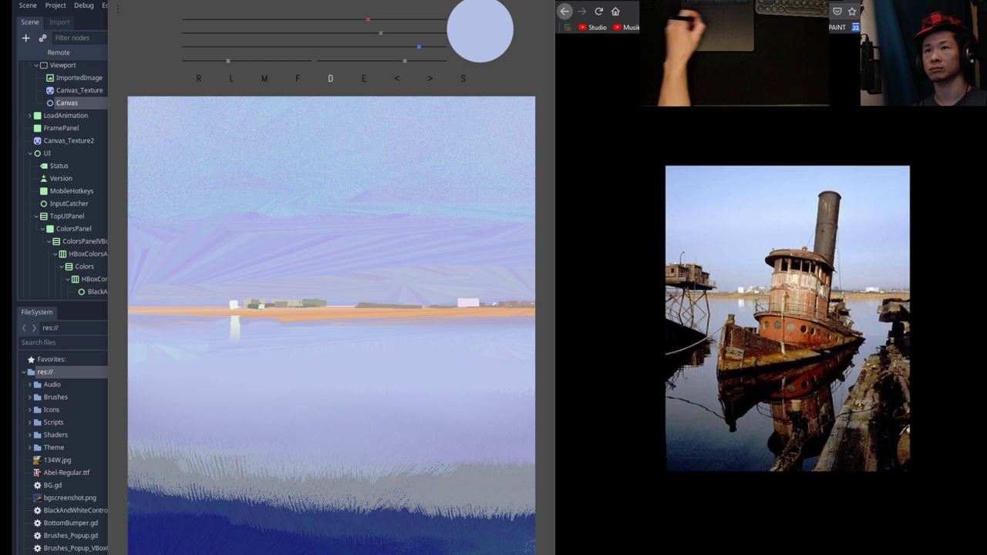
Mix deeper periwinkle and lavender tones and spray more noise grain over the upper sky.
{"action": "left_click_drag", "start_coordinate": [381, 33], "coordinate": [344, 19]}
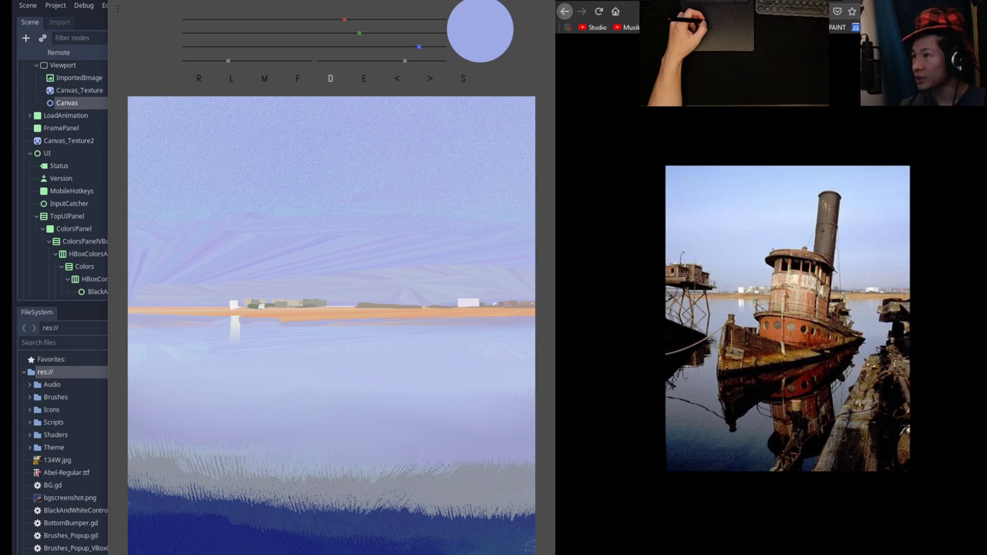
{"action": "key", "text": "e"}
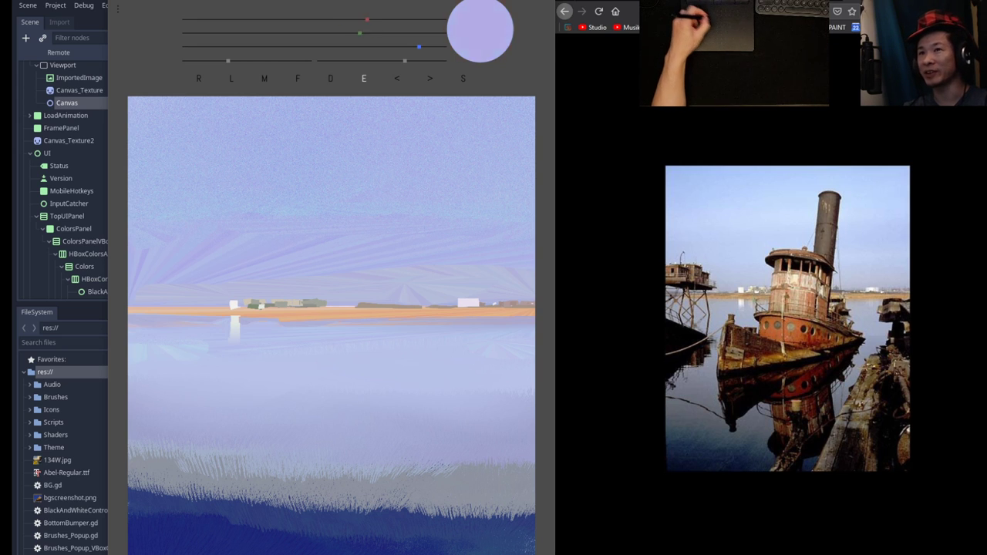
{"action": "key", "text": "e"}
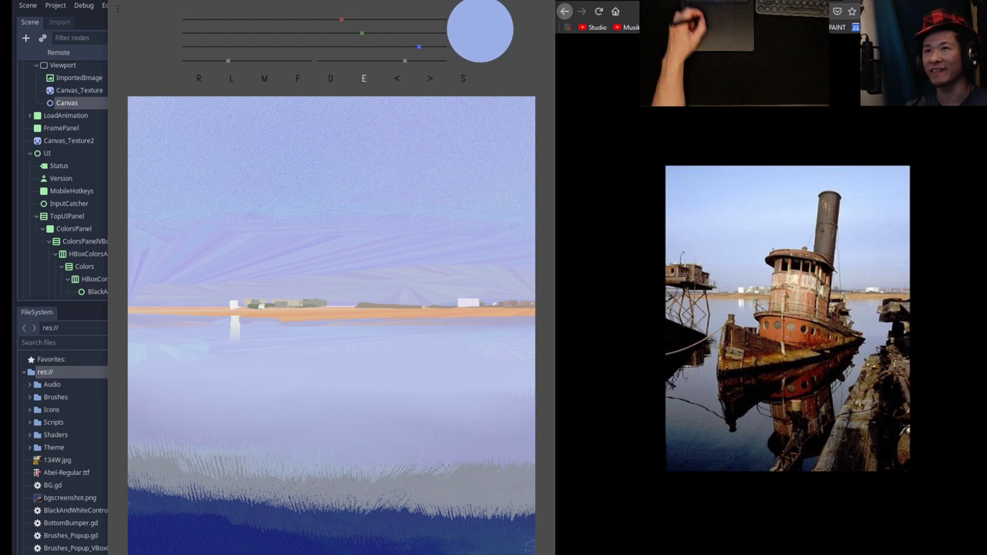
Mix a near-black green and fill a long slanted base for the boat's hull across the pale water.
{"action": "key", "text": "d"}
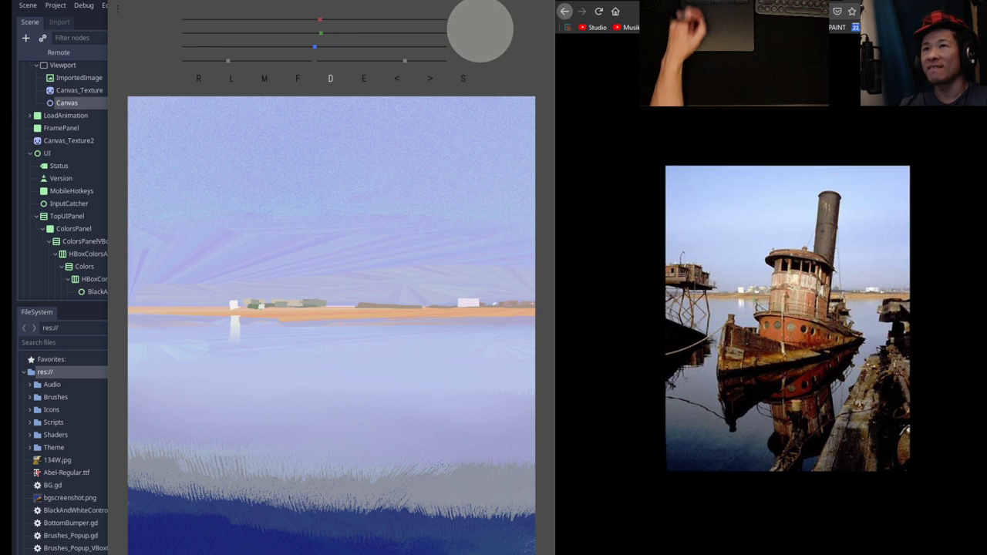
{"action": "left_click", "coordinate": [233, 47]}
{"action": "left_click", "coordinate": [232, 33]}
{"action": "left_click_drag", "start_coordinate": [223, 19], "coordinate": [196, 19]}
{"action": "left_click_drag", "start_coordinate": [200, 33], "coordinate": [201, 33]}
{"action": "left_click", "coordinate": [198, 47]}
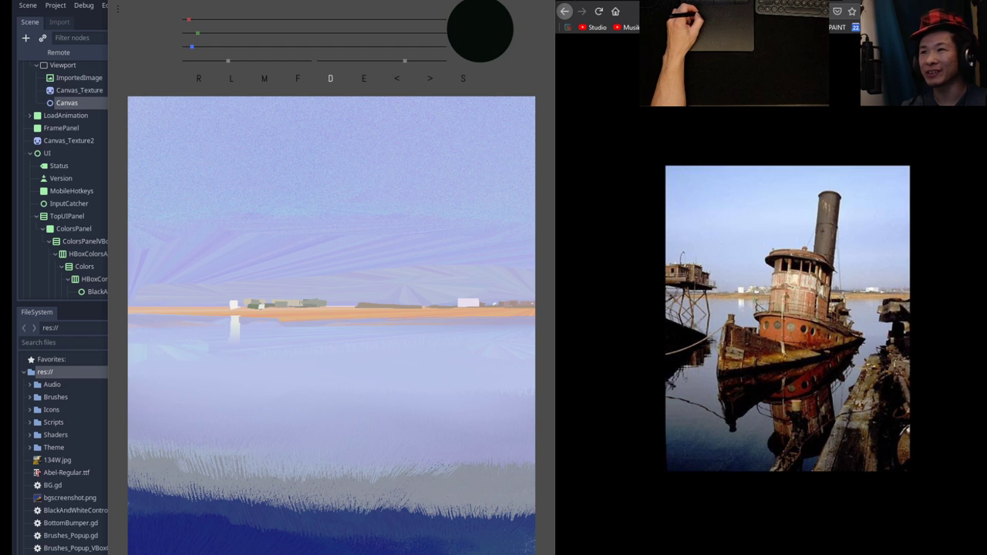
{"action": "key", "text": "f"}
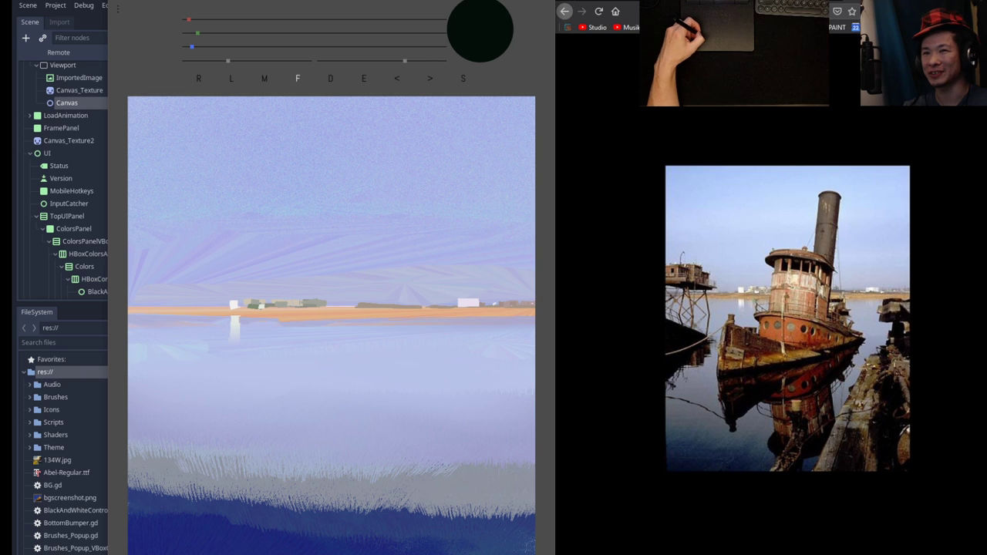
{"action": "mouse_move", "coordinate": [220, 412]}
{"action": "left_mouse_down"}
{"action": "mouse_move", "coordinate": [374, 402]}
{"action": "mouse_move", "coordinate": [383, 390]}
{"action": "mouse_move", "coordinate": [344, 394]}
{"action": "mouse_move", "coordinate": [393, 392]}
{"action": "mouse_move", "coordinate": [437, 371]}
{"action": "mouse_move", "coordinate": [373, 406]}
{"action": "left_mouse_up"}
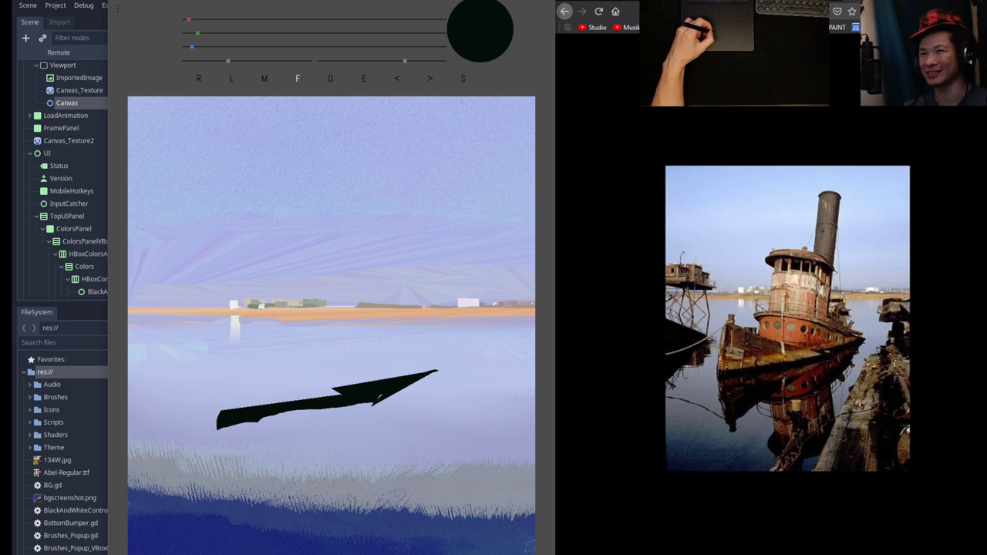
Fill out the hull's dark underside at the stern and extend it downward beneath the bow.
{"action": "left_click_drag", "start_coordinate": [437, 372], "coordinate": [393, 405]}
{"action": "mouse_move", "coordinate": [439, 371]}
{"action": "left_mouse_down"}
{"action": "mouse_move", "coordinate": [403, 401]}
{"action": "mouse_move", "coordinate": [378, 403]}
{"action": "mouse_move", "coordinate": [388, 399]}
{"action": "left_mouse_up"}
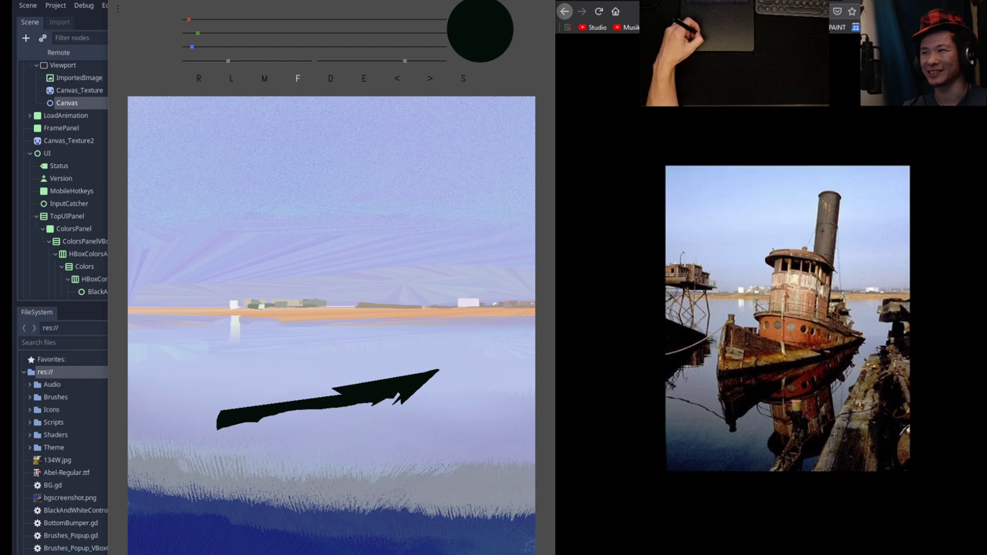
{"action": "mouse_move", "coordinate": [215, 411]}
{"action": "left_mouse_down"}
{"action": "mouse_move", "coordinate": [239, 474]}
{"action": "mouse_move", "coordinate": [237, 451]}
{"action": "mouse_move", "coordinate": [276, 433]}
{"action": "mouse_move", "coordinate": [225, 452]}
{"action": "mouse_move", "coordinate": [310, 426]}
{"action": "mouse_move", "coordinate": [297, 411]}
{"action": "mouse_move", "coordinate": [320, 419]}
{"action": "mouse_move", "coordinate": [298, 416]}
{"action": "left_mouse_up"}
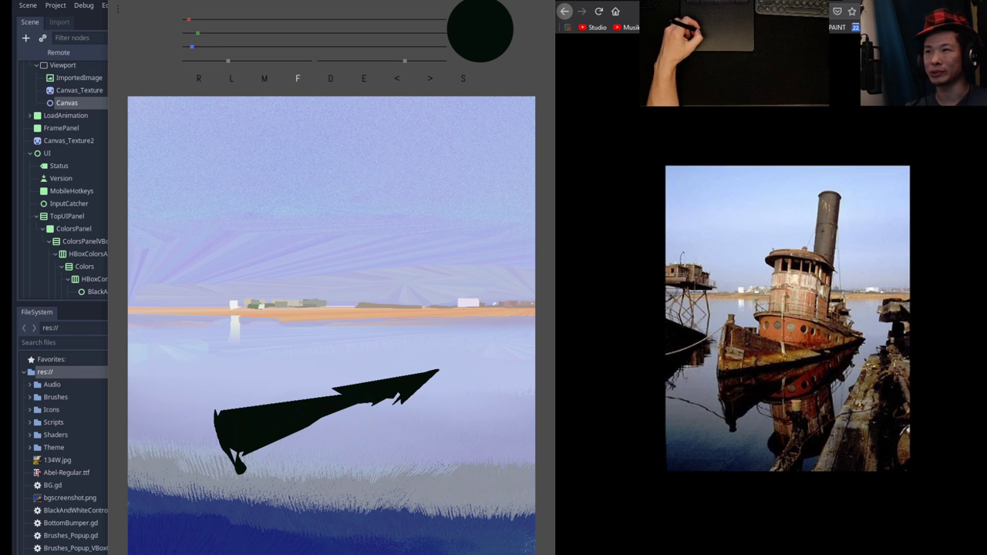
Mix a dark mustard yellow and fill a narrow band along the hull above the dark base.
{"action": "left_click_drag", "start_coordinate": [198, 33], "coordinate": [320, 19]}
{"action": "left_click", "coordinate": [247, 19]}
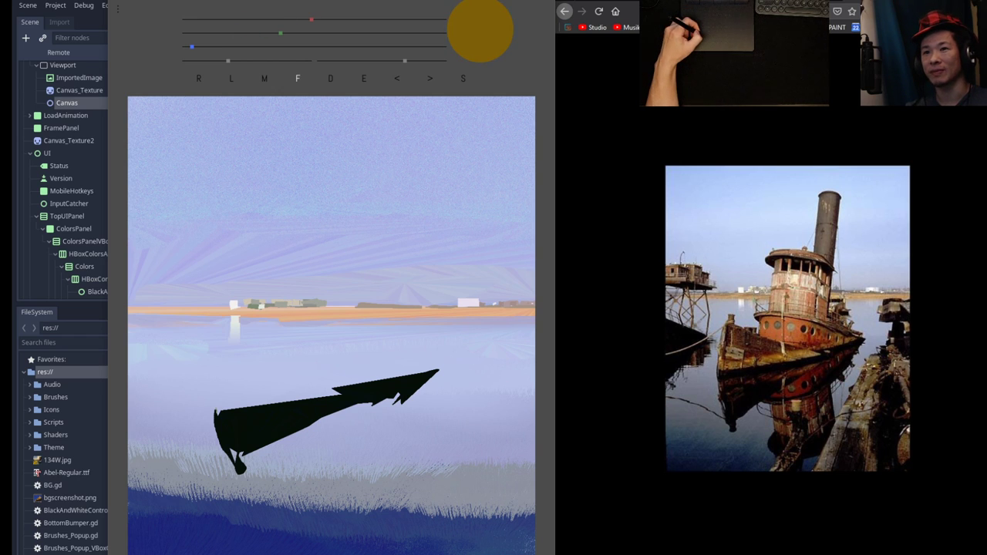
{"action": "left_click_drag", "start_coordinate": [218, 403], "coordinate": [346, 389]}
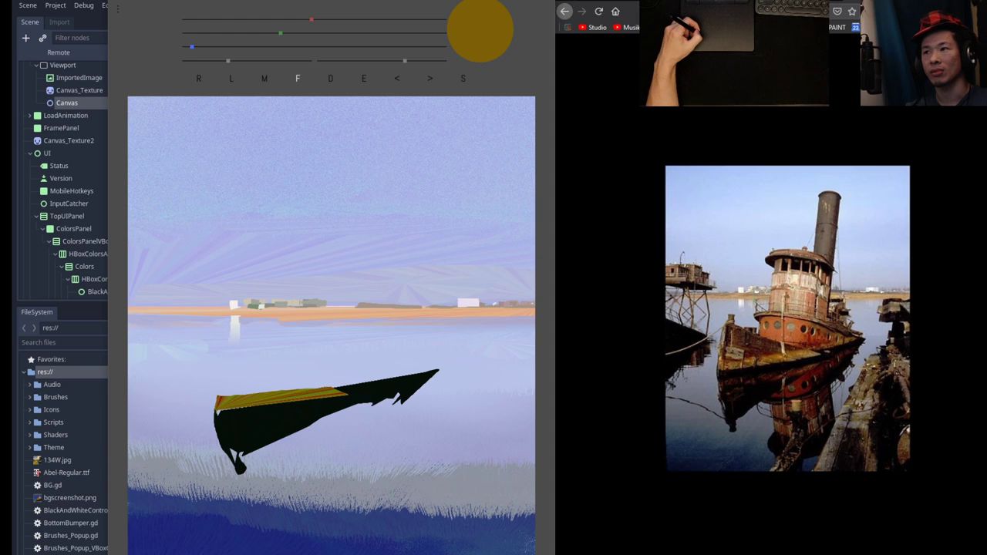
{"action": "left_click_drag", "start_coordinate": [218, 401], "coordinate": [334, 387]}
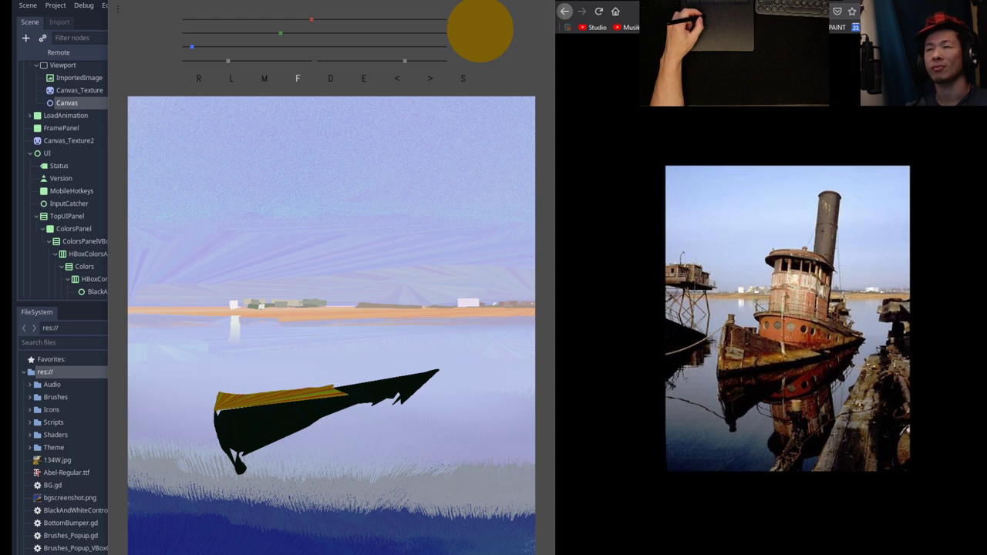
Mix a dark reddish brown and fill the pointed bow section above the mustard band.
{"action": "left_click_drag", "start_coordinate": [280, 33], "coordinate": [226, 33]}
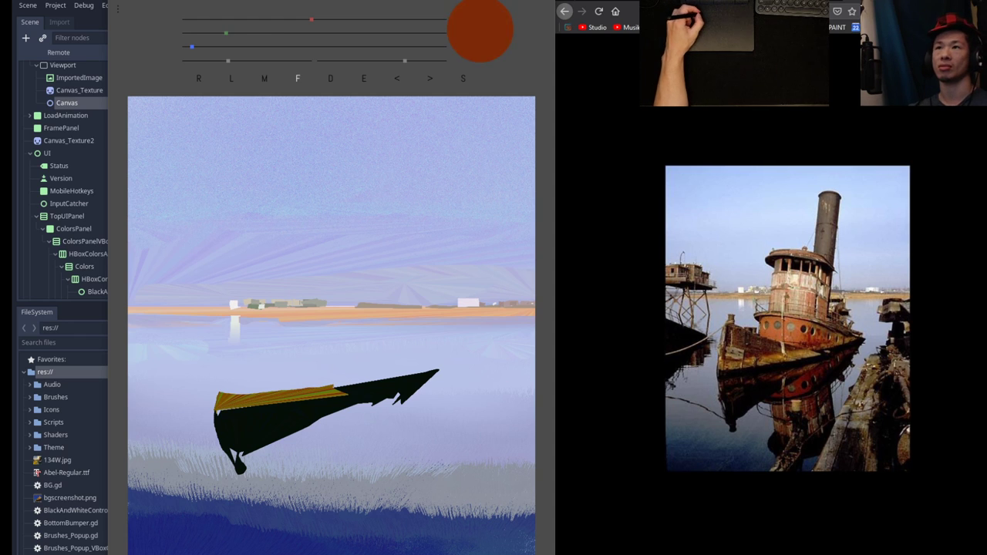
{"action": "left_click_drag", "start_coordinate": [311, 19], "coordinate": [278, 20]}
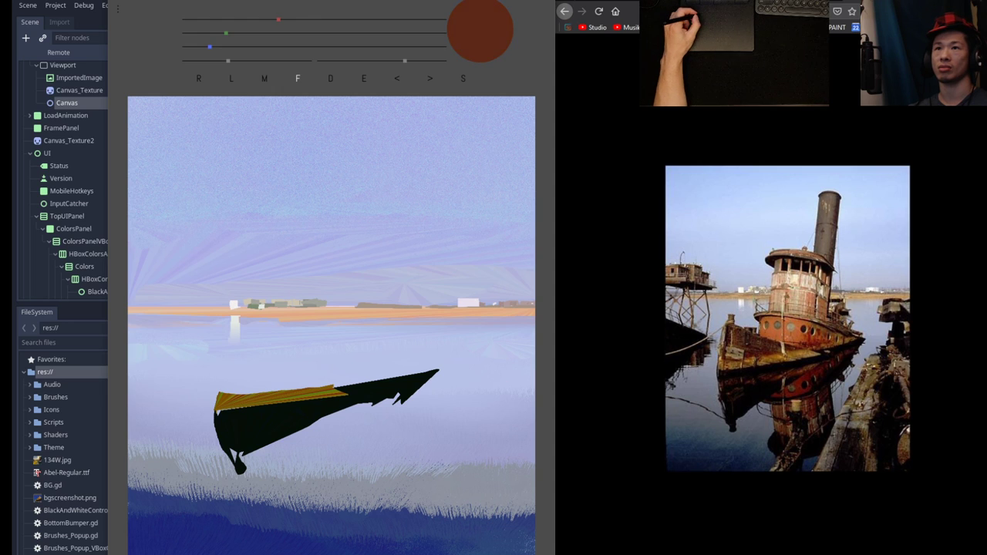
{"action": "left_click_drag", "start_coordinate": [212, 33], "coordinate": [216, 33]}
{"action": "left_click_drag", "start_coordinate": [278, 19], "coordinate": [260, 20]}
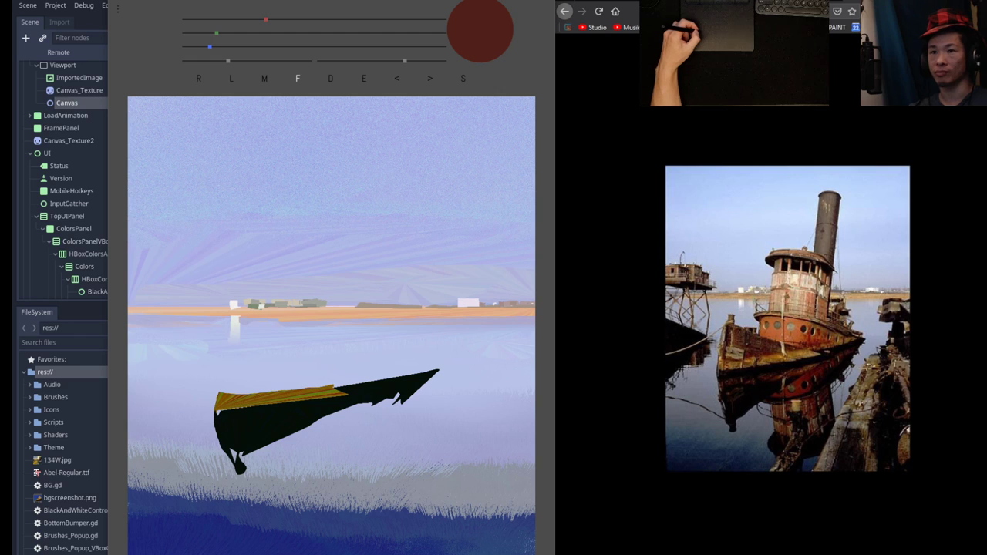
{"action": "mouse_move", "coordinate": [224, 358]}
{"action": "left_mouse_down"}
{"action": "mouse_move", "coordinate": [220, 383]}
{"action": "mouse_move", "coordinate": [260, 359]}
{"action": "mouse_move", "coordinate": [233, 384]}
{"action": "mouse_move", "coordinate": [298, 376]}
{"action": "mouse_move", "coordinate": [247, 382]}
{"action": "mouse_move", "coordinate": [333, 386]}
{"action": "mouse_move", "coordinate": [224, 367]}
{"action": "mouse_move", "coordinate": [217, 385]}
{"action": "mouse_move", "coordinate": [322, 381]}
{"action": "mouse_move", "coordinate": [275, 389]}
{"action": "mouse_move", "coordinate": [306, 383]}
{"action": "left_mouse_up"}
{"action": "key", "text": "ctrl+z"}
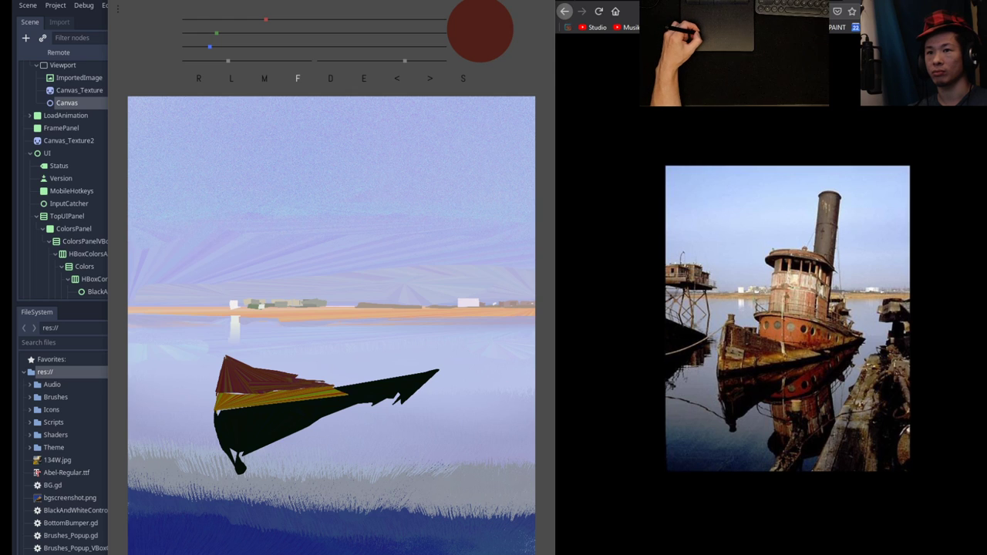
{"action": "left_click_drag", "start_coordinate": [215, 397], "coordinate": [305, 390]}
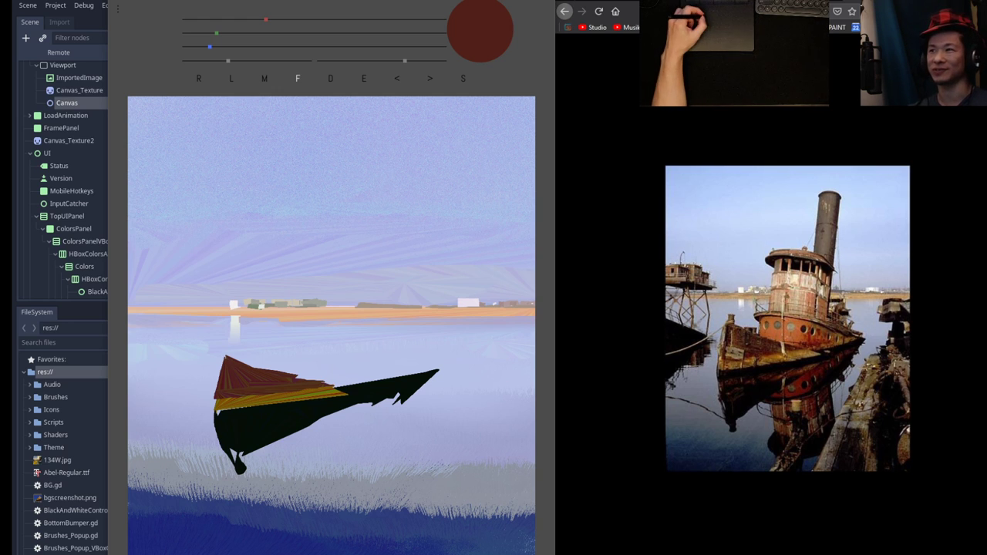
Mix a terracotta orange and fill the rounded lower cabin block behind the bow.
{"action": "left_click_drag", "start_coordinate": [266, 19], "coordinate": [342, 19]}
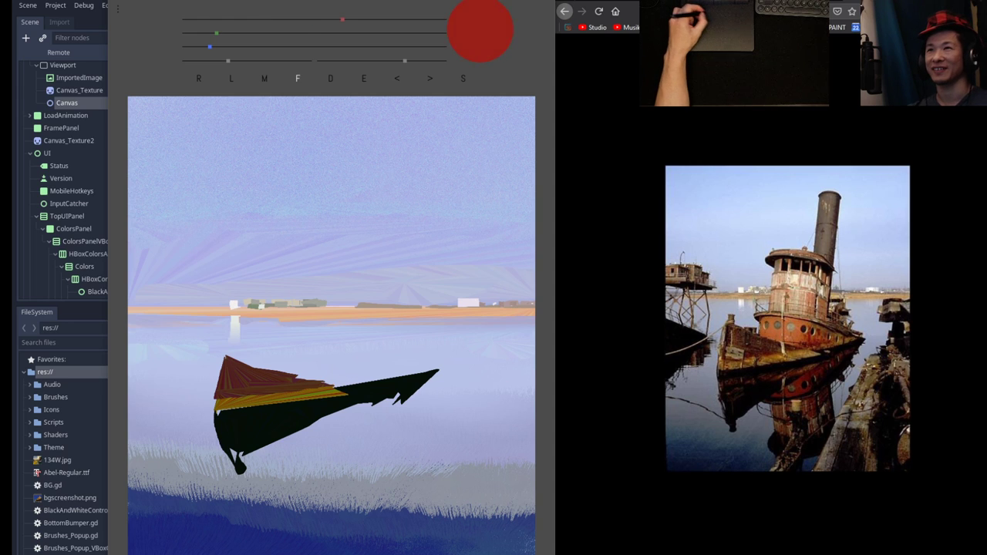
{"action": "left_click_drag", "start_coordinate": [217, 33], "coordinate": [381, 19]}
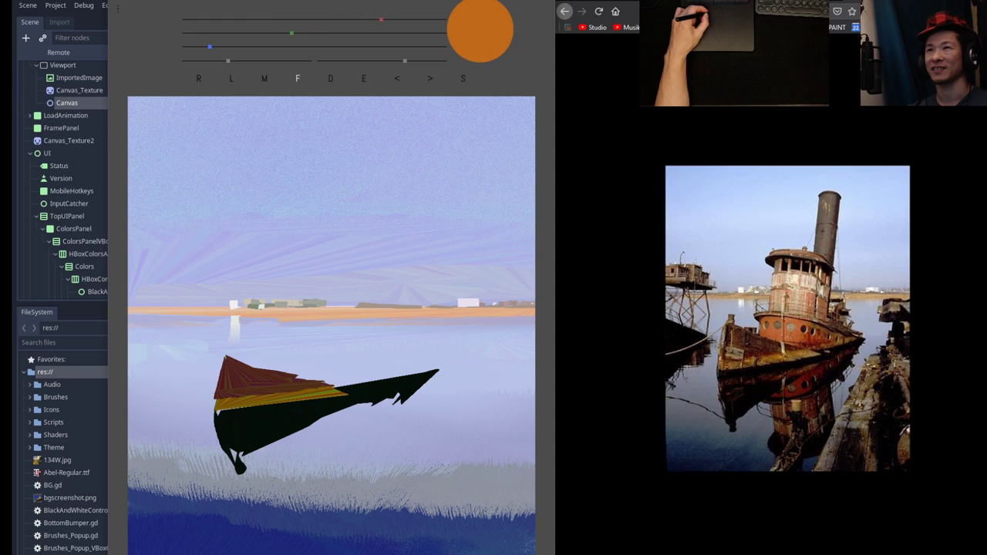
{"action": "mouse_move", "coordinate": [292, 33]}
{"action": "left_mouse_down"}
{"action": "mouse_move", "coordinate": [320, 33]}
{"action": "mouse_move", "coordinate": [263, 33]}
{"action": "mouse_move", "coordinate": [253, 46]}
{"action": "mouse_move", "coordinate": [281, 33]}
{"action": "left_mouse_up"}
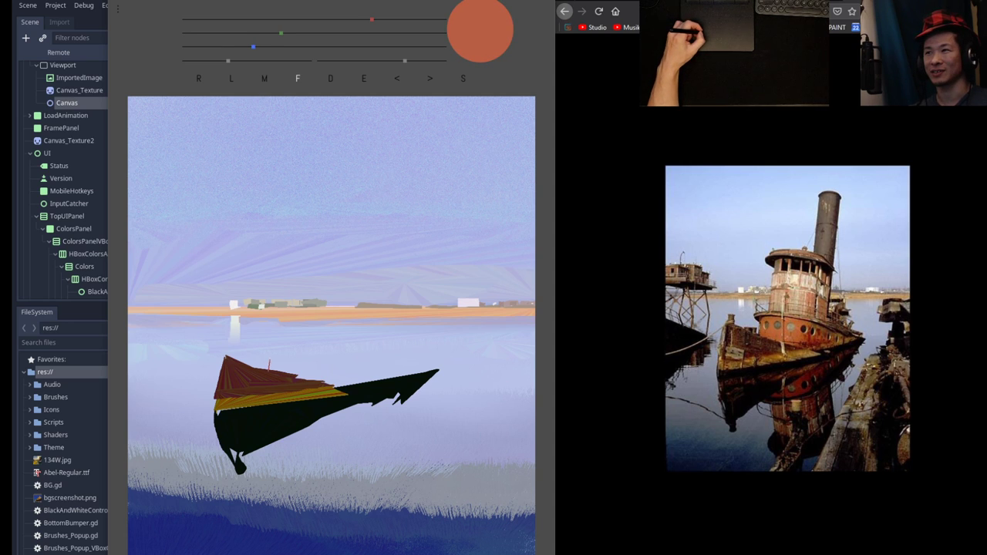
{"action": "mouse_move", "coordinate": [269, 354]}
{"action": "left_mouse_down"}
{"action": "mouse_move", "coordinate": [308, 354]}
{"action": "mouse_move", "coordinate": [316, 373]}
{"action": "mouse_move", "coordinate": [294, 378]}
{"action": "mouse_move", "coordinate": [334, 385]}
{"action": "mouse_move", "coordinate": [343, 374]}
{"action": "mouse_move", "coordinate": [301, 354]}
{"action": "mouse_move", "coordinate": [341, 356]}
{"action": "mouse_move", "coordinate": [344, 368]}
{"action": "left_mouse_up"}
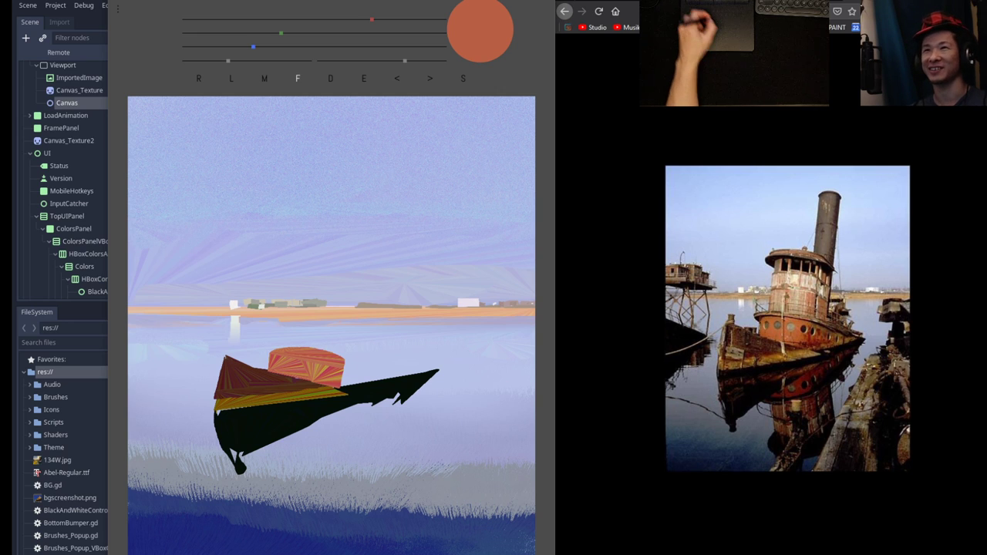
Fill the deck section tapering toward the stern with light orange, and layer a duller brown over it.
{"action": "key", "text": "e"}
{"action": "left_click", "coordinate": [334, 354]}
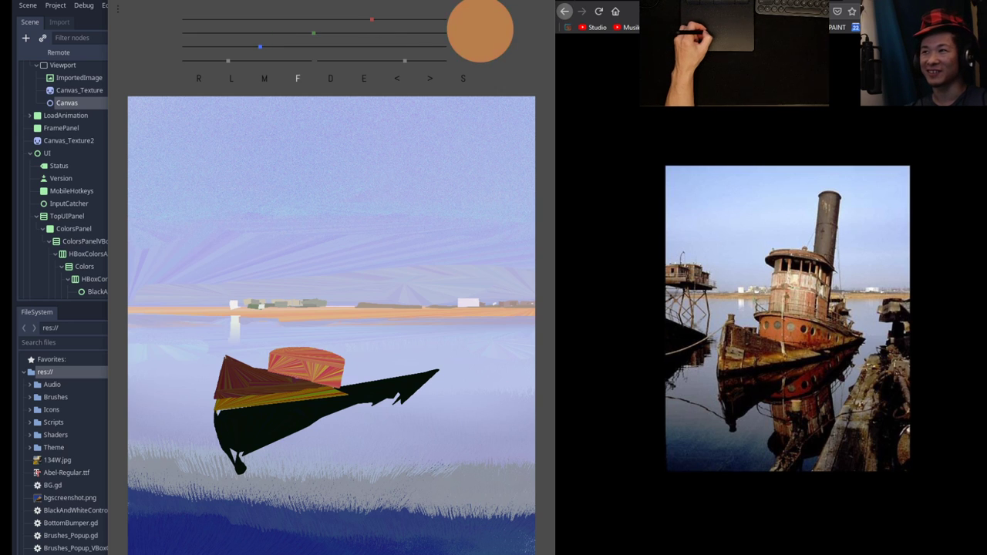
{"action": "mouse_move", "coordinate": [335, 353]}
{"action": "left_mouse_down"}
{"action": "mouse_move", "coordinate": [412, 372]}
{"action": "mouse_move", "coordinate": [339, 388]}
{"action": "left_mouse_up"}
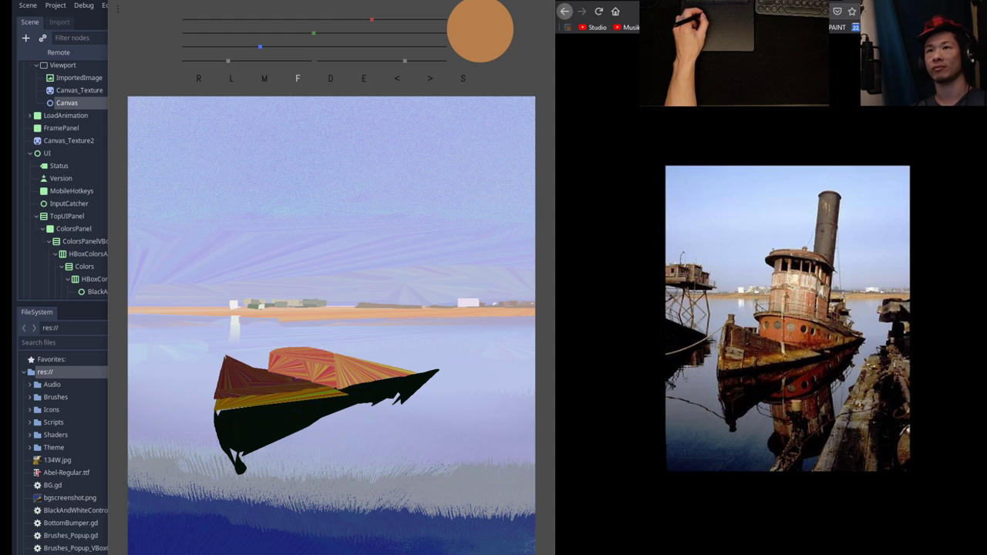
{"action": "left_click_drag", "start_coordinate": [372, 20], "coordinate": [335, 20]}
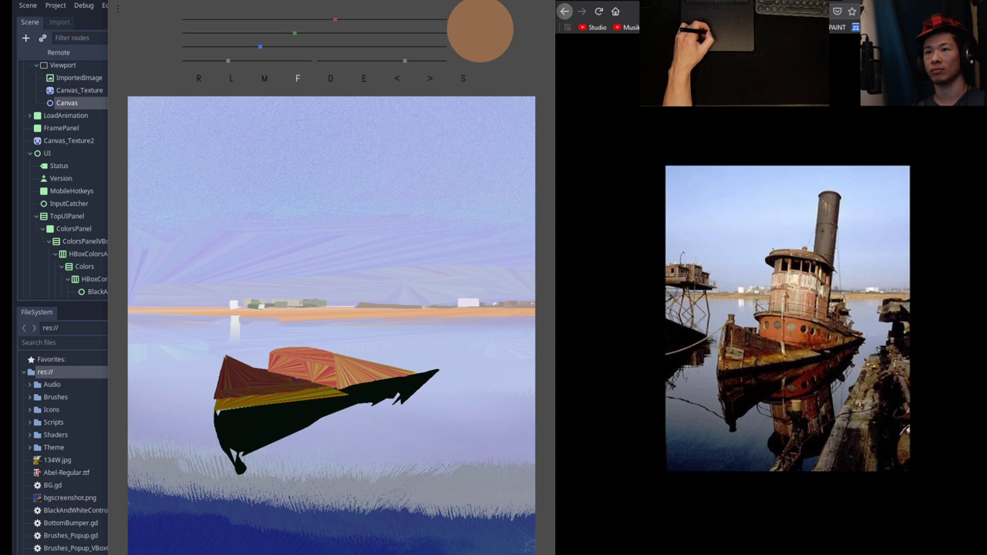
{"action": "mouse_move", "coordinate": [333, 355]}
{"action": "left_mouse_down"}
{"action": "mouse_move", "coordinate": [384, 378]}
{"action": "mouse_move", "coordinate": [331, 387]}
{"action": "left_mouse_up"}
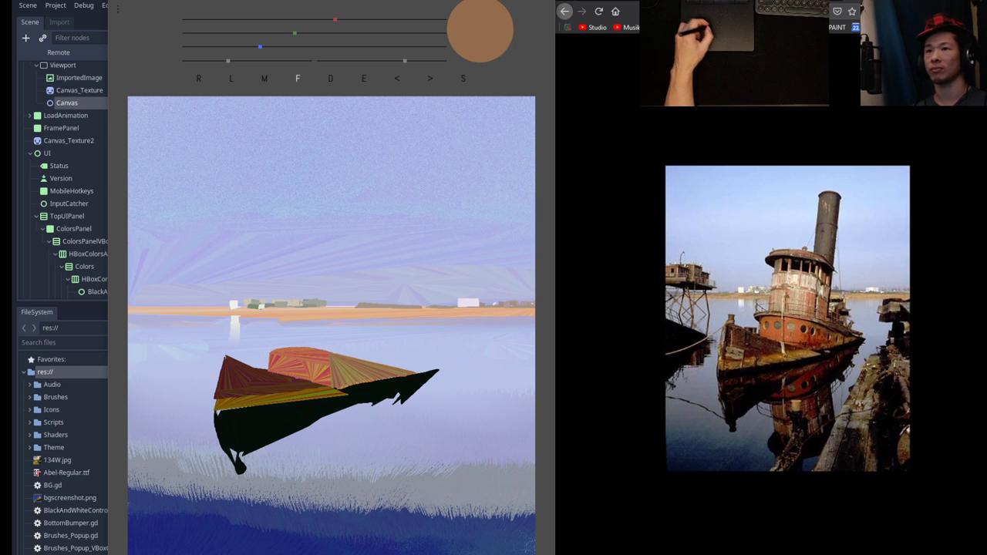
Mix a dusty pink and fill the tall, leaning wheelhouse above the lower cabin block.
{"action": "left_click", "coordinate": [340, 33]}
{"action": "left_click", "coordinate": [344, 47]}
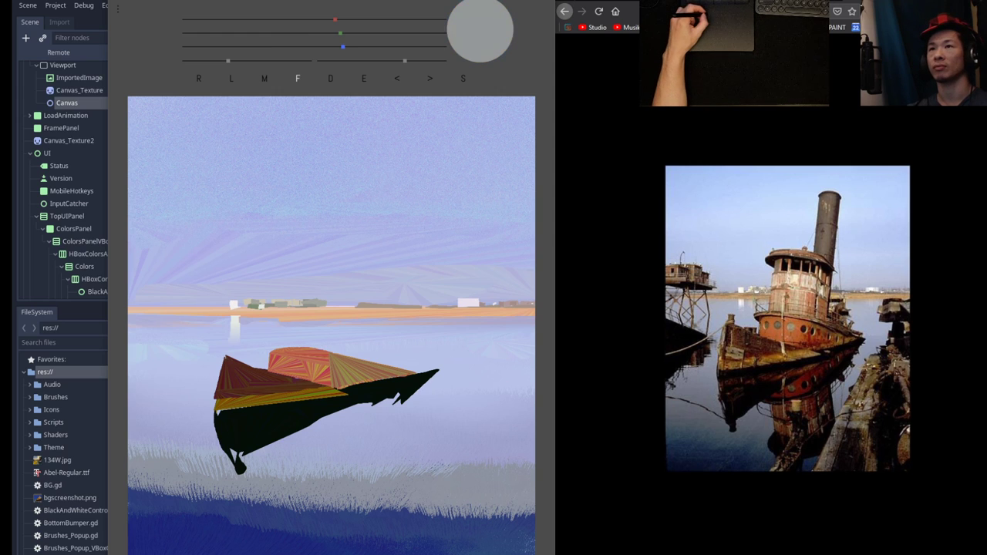
{"action": "left_click_drag", "start_coordinate": [367, 19], "coordinate": [379, 20]}
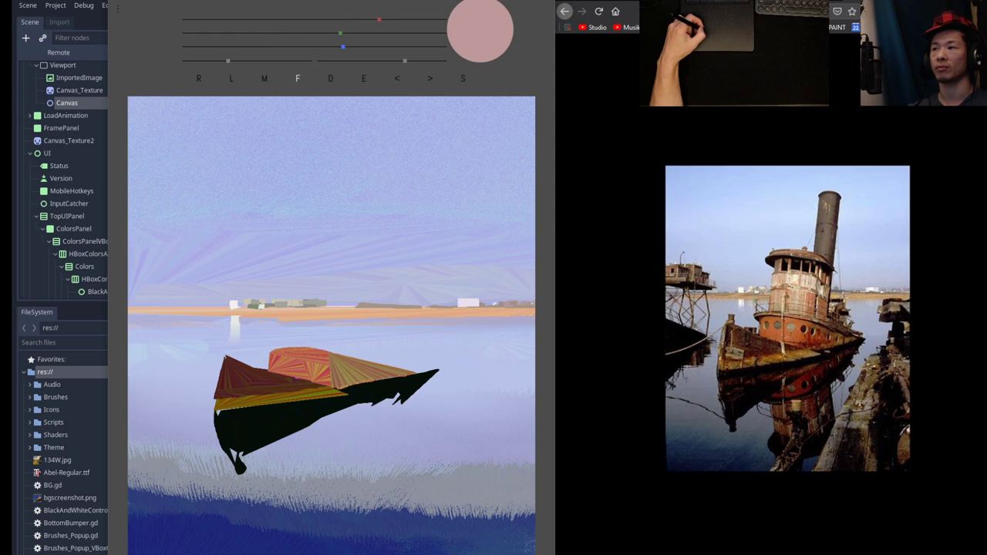
{"action": "mouse_move", "coordinate": [300, 322]}
{"action": "left_mouse_down"}
{"action": "mouse_move", "coordinate": [297, 344]}
{"action": "mouse_move", "coordinate": [312, 280]}
{"action": "mouse_move", "coordinate": [369, 278]}
{"action": "mouse_move", "coordinate": [356, 351]}
{"action": "mouse_move", "coordinate": [305, 357]}
{"action": "left_mouse_up"}
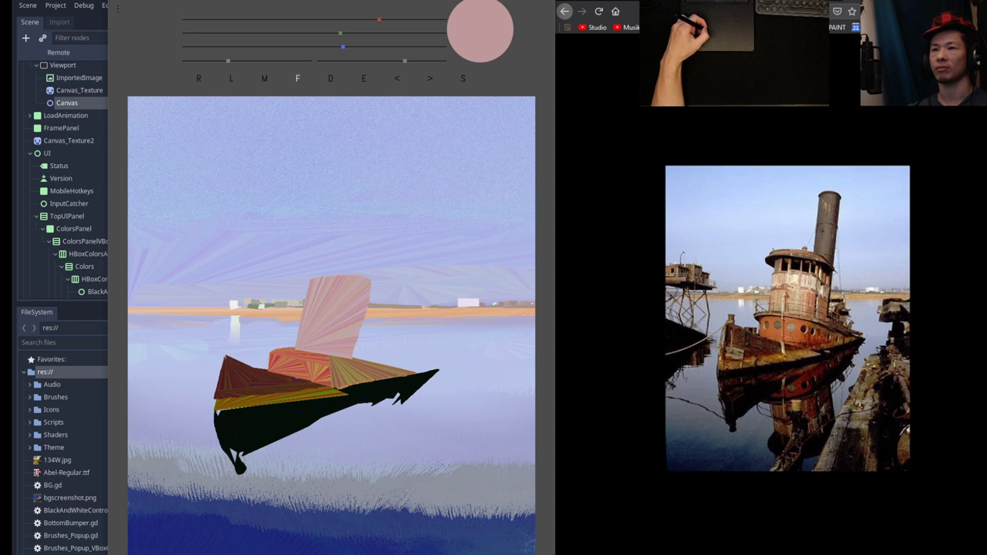
{"action": "left_click_drag", "start_coordinate": [372, 281], "coordinate": [364, 361]}
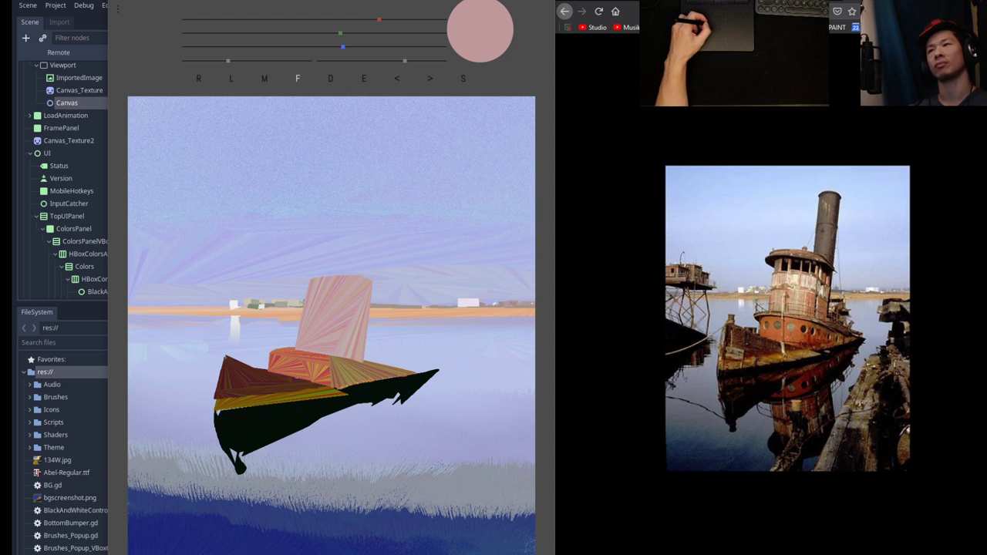
Set the colour to black and fill the wheelhouse's overhanging roof, undoing the stray tip at its end.
{"action": "left_click", "coordinate": [220, 47]}
{"action": "left_click", "coordinate": [197, 34]}
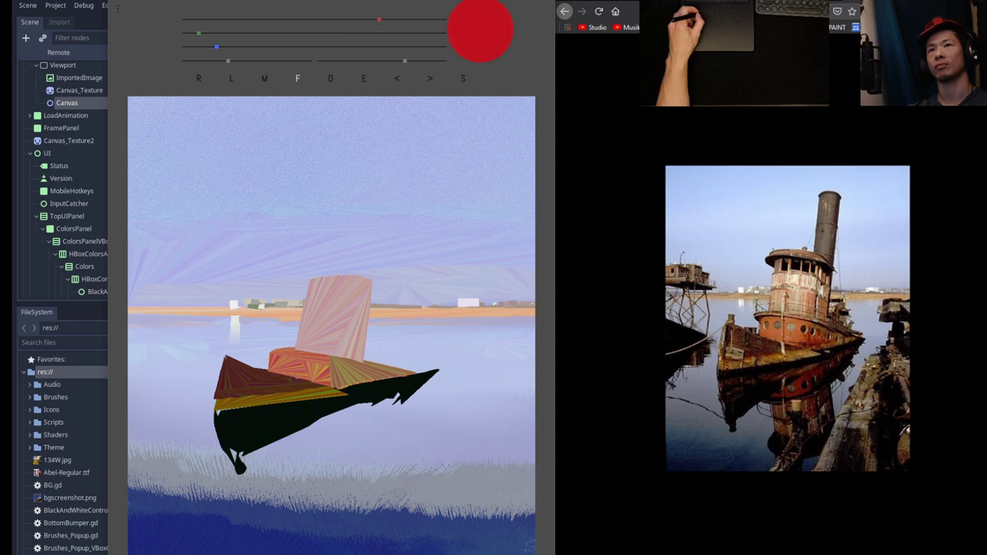
{"action": "left_click", "coordinate": [187, 19]}
{"action": "left_click", "coordinate": [187, 33]}
{"action": "left_click", "coordinate": [187, 47]}
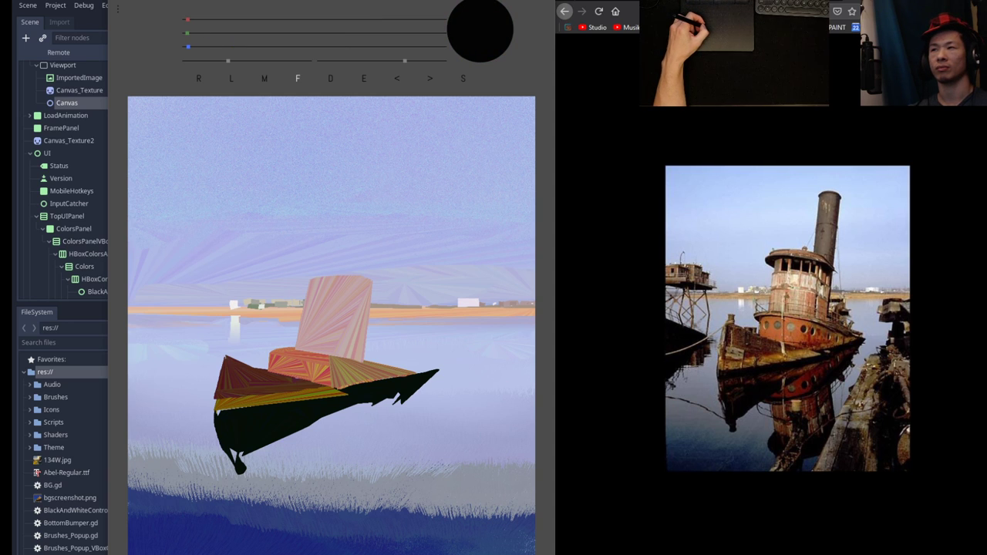
{"action": "mouse_move", "coordinate": [314, 283]}
{"action": "left_mouse_down"}
{"action": "mouse_move", "coordinate": [297, 263]}
{"action": "mouse_move", "coordinate": [369, 267]}
{"action": "mouse_move", "coordinate": [398, 291]}
{"action": "mouse_move", "coordinate": [386, 283]}
{"action": "left_mouse_up"}
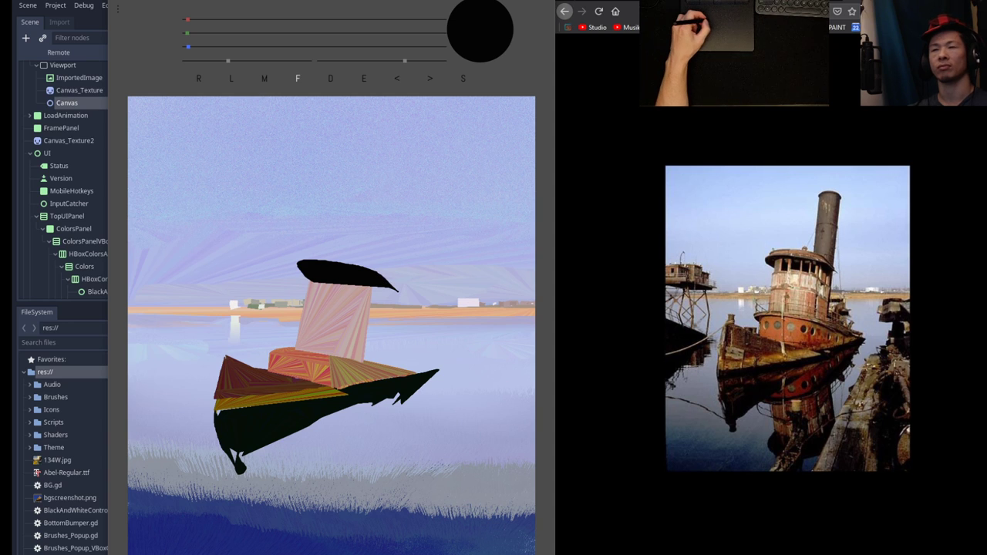
{"action": "key", "text": "ctrl+z"}
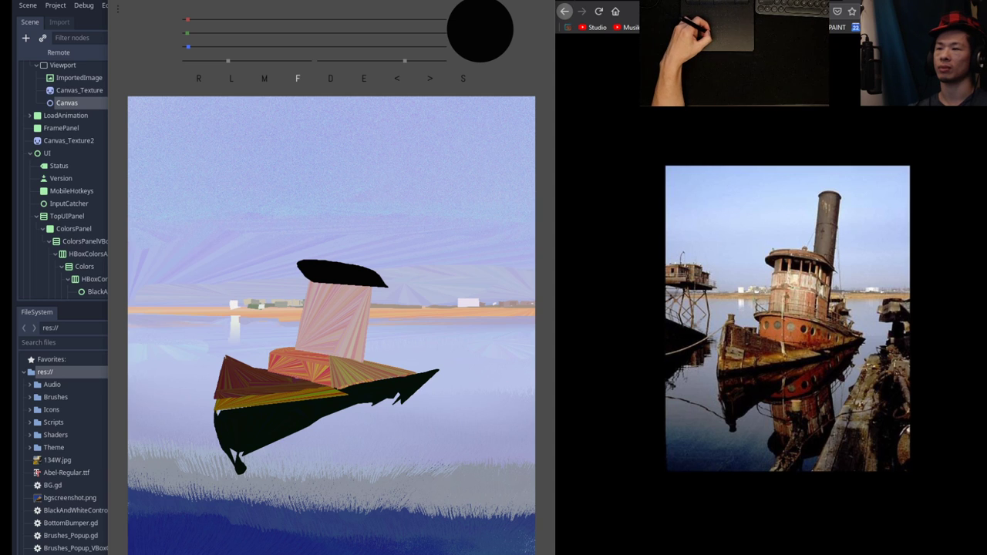
Fill black reflection shapes beneath the hull, and add a thin black edge above the cabin block and posts behind the wheelhouse.
{"action": "left_click_drag", "start_coordinate": [398, 399], "coordinate": [353, 416]}
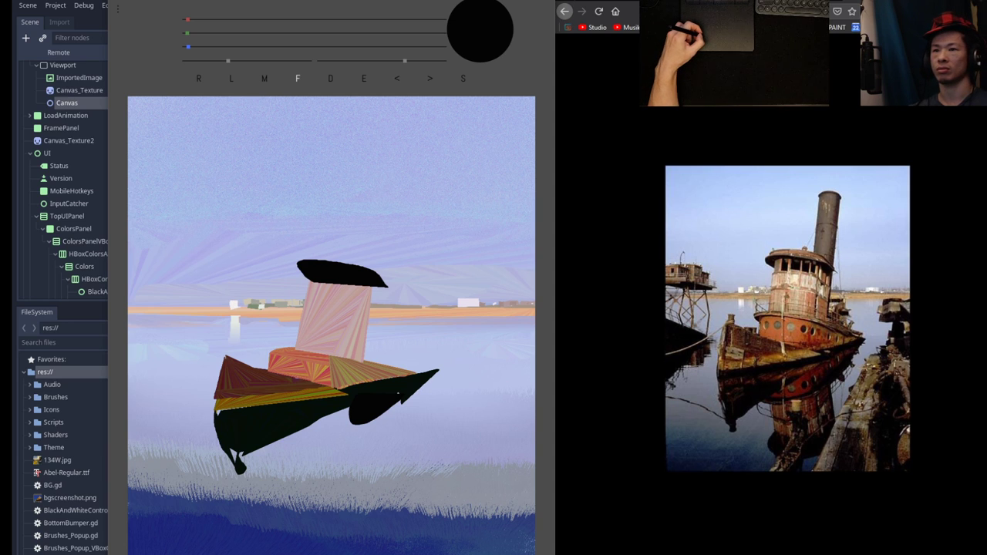
{"action": "left_click_drag", "start_coordinate": [267, 447], "coordinate": [338, 425]}
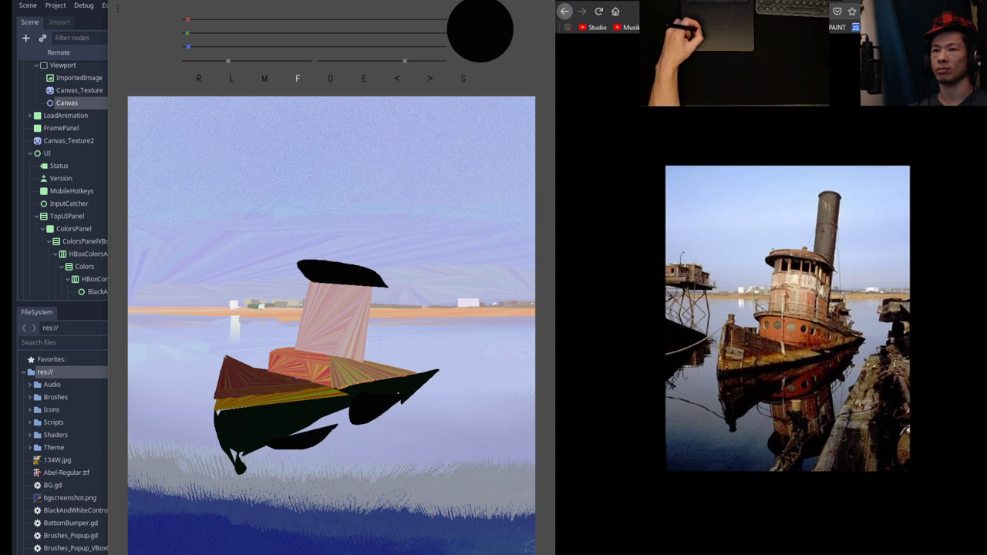
{"action": "mouse_move", "coordinate": [269, 353]}
{"action": "left_mouse_down"}
{"action": "mouse_move", "coordinate": [331, 350]}
{"action": "mouse_move", "coordinate": [400, 371]}
{"action": "mouse_move", "coordinate": [385, 337]}
{"action": "left_mouse_up"}
{"action": "left_click_drag", "start_coordinate": [377, 287], "coordinate": [379, 309]}
{"action": "mouse_move", "coordinate": [375, 333]}
{"action": "left_mouse_down"}
{"action": "mouse_move", "coordinate": [392, 367]}
{"action": "mouse_move", "coordinate": [385, 276]}
{"action": "left_mouse_up"}
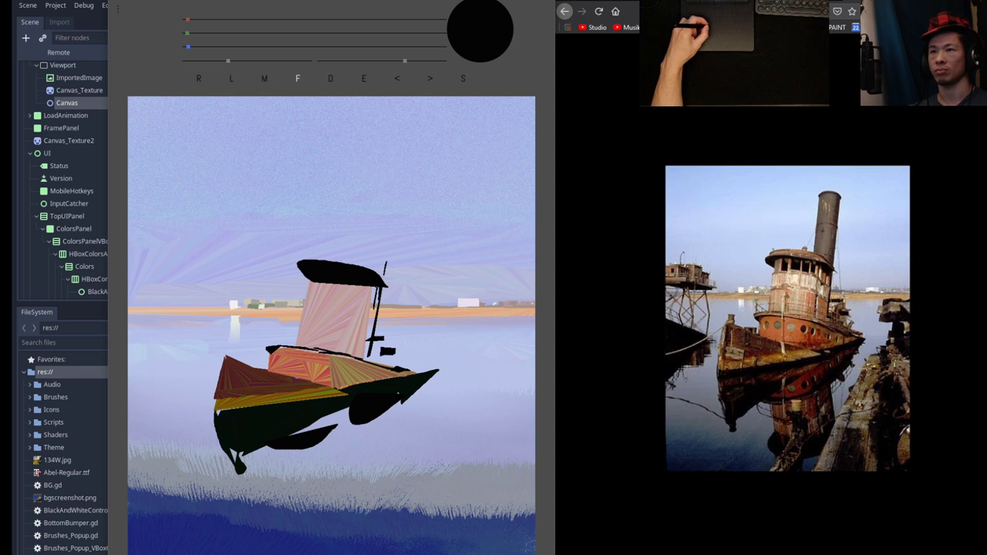
Mix a dark olive grey and fill the tall, leaning smokestack behind the wheelhouse roof, undoing misshapen attempts and evening out its edges.
{"action": "mouse_move", "coordinate": [187, 46]}
{"action": "left_mouse_down"}
{"action": "mouse_move", "coordinate": [238, 47]}
{"action": "mouse_move", "coordinate": [234, 33]}
{"action": "left_mouse_up"}
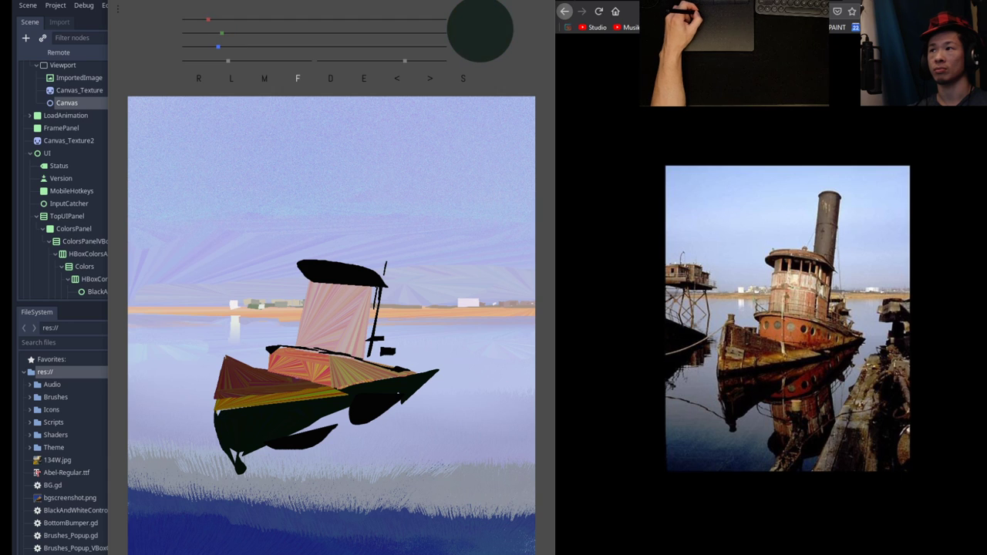
{"action": "left_click_drag", "start_coordinate": [208, 19], "coordinate": [223, 47]}
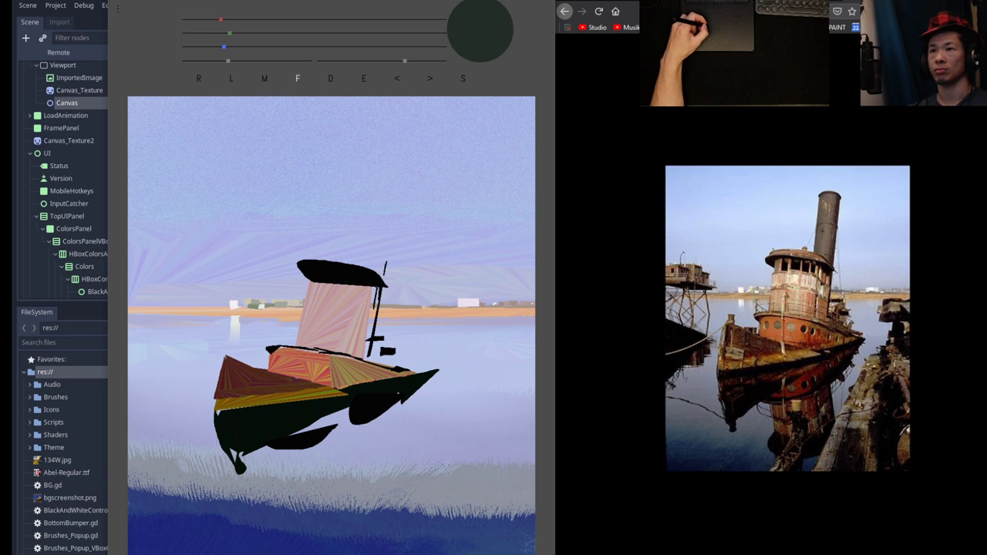
{"action": "mouse_move", "coordinate": [364, 263]}
{"action": "left_mouse_down"}
{"action": "mouse_move", "coordinate": [374, 187]}
{"action": "mouse_move", "coordinate": [400, 187]}
{"action": "mouse_move", "coordinate": [408, 195]}
{"action": "mouse_move", "coordinate": [387, 269]}
{"action": "left_mouse_up"}
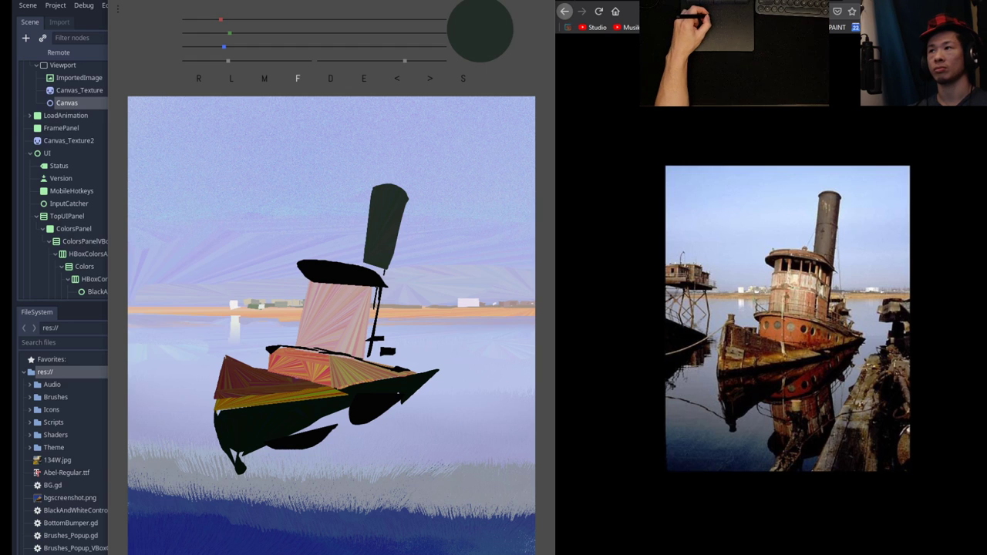
{"action": "key", "text": "ctrl+z"}
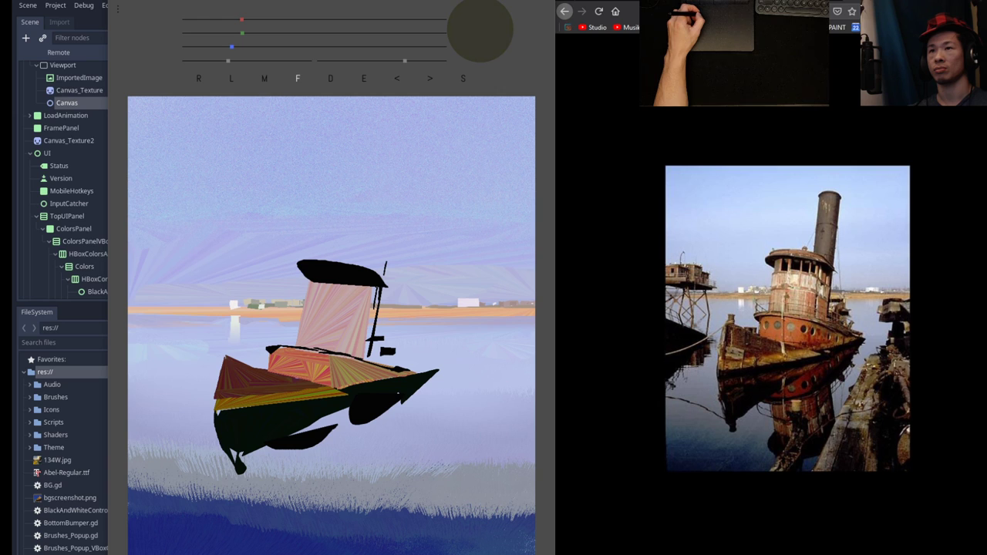
{"action": "mouse_move", "coordinate": [362, 265]}
{"action": "left_mouse_down"}
{"action": "mouse_move", "coordinate": [372, 207]}
{"action": "mouse_move", "coordinate": [400, 189]}
{"action": "left_mouse_up"}
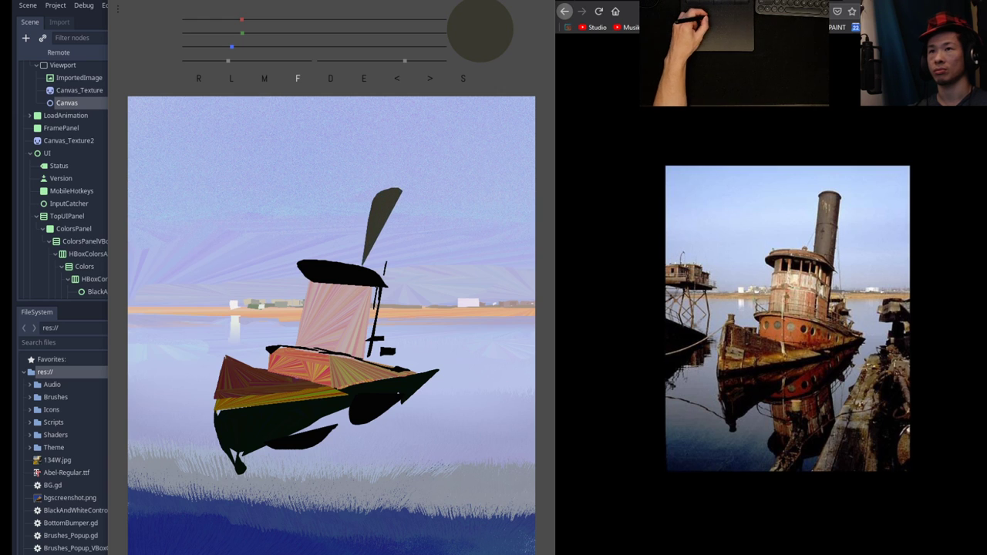
{"action": "key", "text": "ctrl+z"}
{"action": "left_click_drag", "start_coordinate": [363, 264], "coordinate": [372, 199]}
{"action": "mouse_move", "coordinate": [385, 266]}
{"action": "left_mouse_down"}
{"action": "mouse_move", "coordinate": [398, 196]}
{"action": "mouse_move", "coordinate": [385, 193]}
{"action": "mouse_move", "coordinate": [365, 274]}
{"action": "left_mouse_up"}
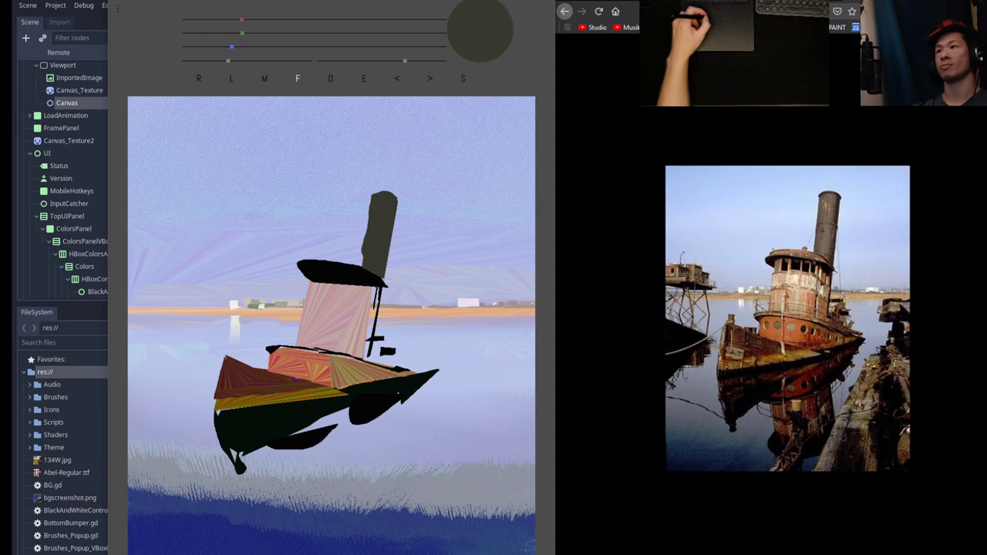
{"action": "mouse_move", "coordinate": [380, 192]}
{"action": "left_mouse_down"}
{"action": "mouse_move", "coordinate": [381, 173]}
{"action": "mouse_move", "coordinate": [402, 169]}
{"action": "mouse_move", "coordinate": [399, 205]}
{"action": "left_mouse_up"}
{"action": "key", "text": "ctrl+z"}
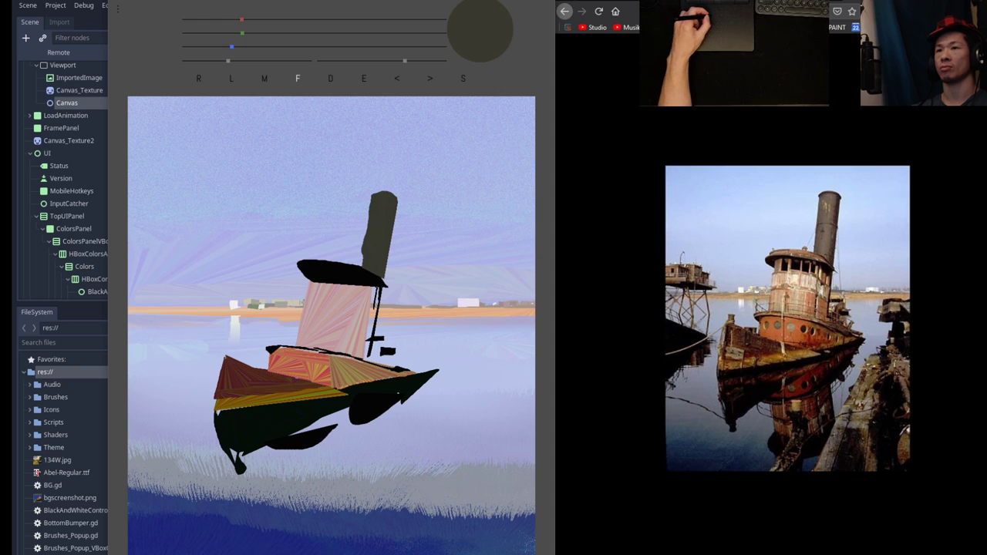
{"action": "left_click_drag", "start_coordinate": [365, 237], "coordinate": [368, 219]}
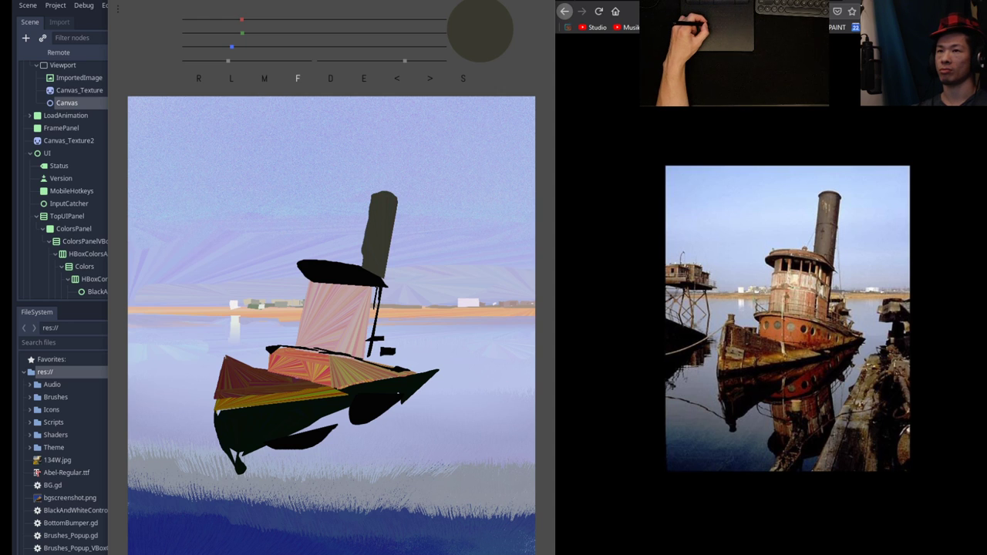
{"action": "left_click_drag", "start_coordinate": [361, 263], "coordinate": [374, 270]}
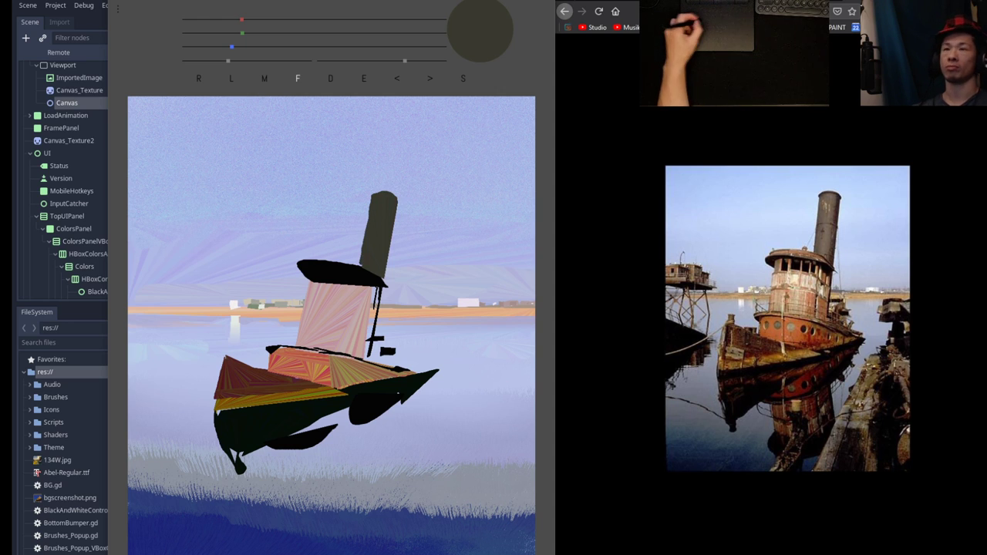
Mix an ochre and a lighter tan, and fill the shallow domed crown on top of the black wheelhouse roof.
{"action": "left_click", "coordinate": [285, 33]}
{"action": "left_click", "coordinate": [290, 19]}
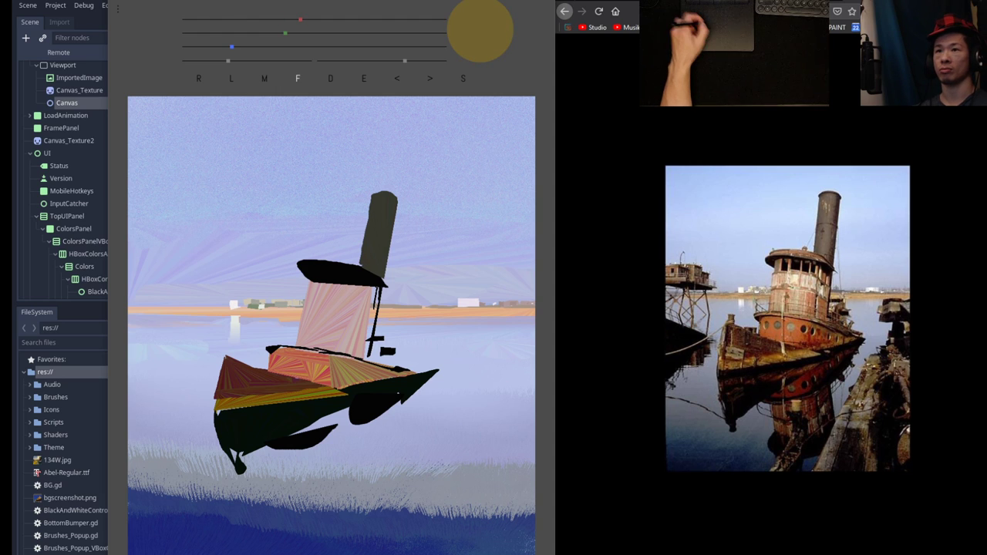
{"action": "left_click_drag", "start_coordinate": [301, 19], "coordinate": [333, 19]}
{"action": "left_click", "coordinate": [302, 33]}
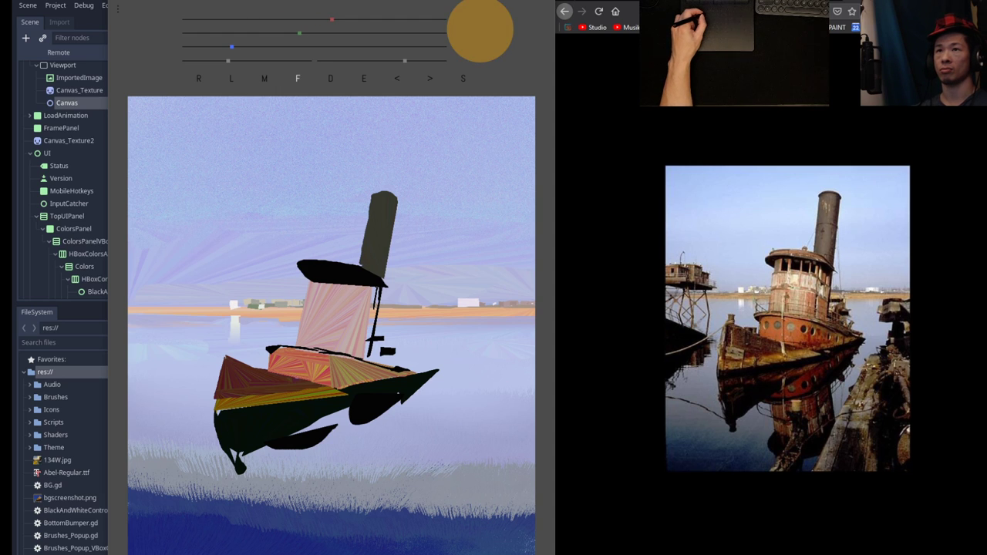
{"action": "mouse_move", "coordinate": [309, 257]}
{"action": "left_mouse_down"}
{"action": "mouse_move", "coordinate": [363, 264]}
{"action": "mouse_move", "coordinate": [334, 261]}
{"action": "left_mouse_up"}
{"action": "left_click_drag", "start_coordinate": [299, 34], "coordinate": [353, 19]}
{"action": "mouse_move", "coordinate": [341, 259]}
{"action": "left_mouse_down"}
{"action": "mouse_move", "coordinate": [380, 274]}
{"action": "mouse_move", "coordinate": [369, 267]}
{"action": "left_mouse_up"}
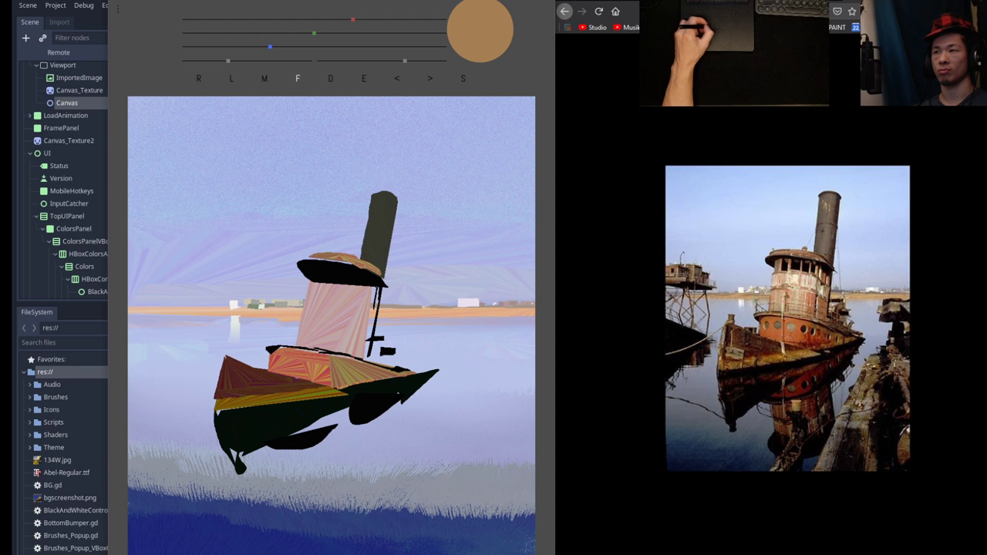
Touch up the rear end of the roof in black, and add dark brown accents along its crown.
{"action": "key", "text": "e"}
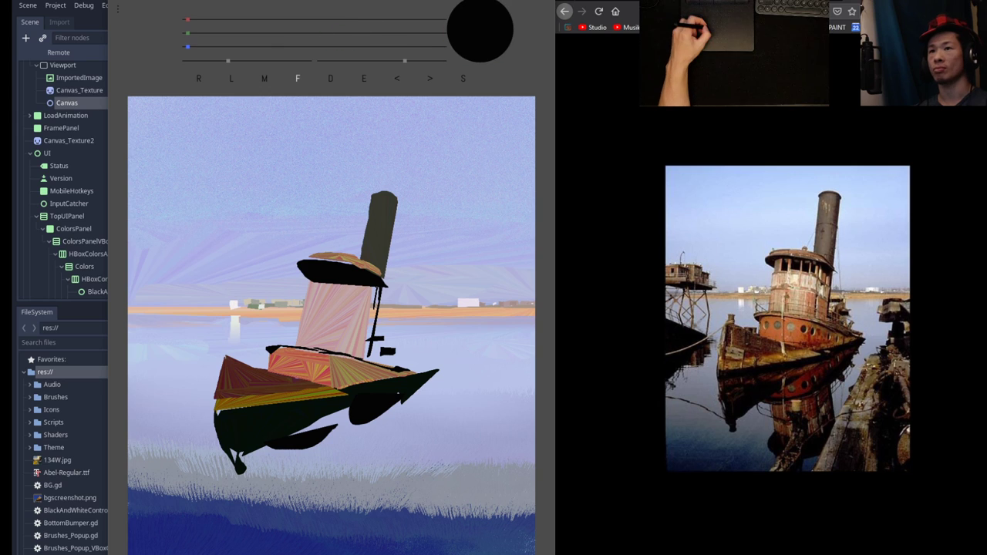
{"action": "mouse_move", "coordinate": [371, 264]}
{"action": "left_mouse_down"}
{"action": "mouse_move", "coordinate": [385, 280]}
{"action": "mouse_move", "coordinate": [368, 264]}
{"action": "left_mouse_up"}
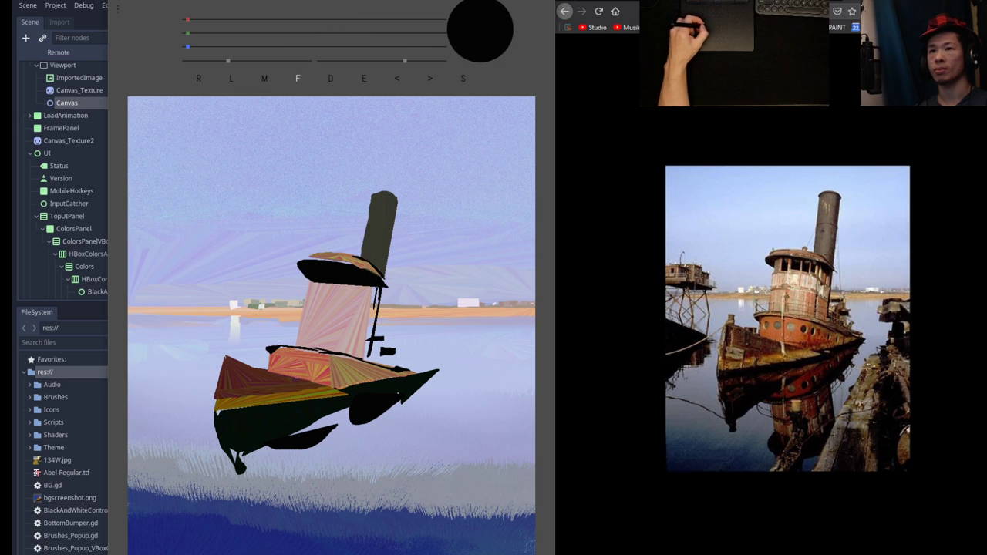
{"action": "left_click", "coordinate": [223, 33]}
{"action": "left_click_drag", "start_coordinate": [215, 20], "coordinate": [264, 19]}
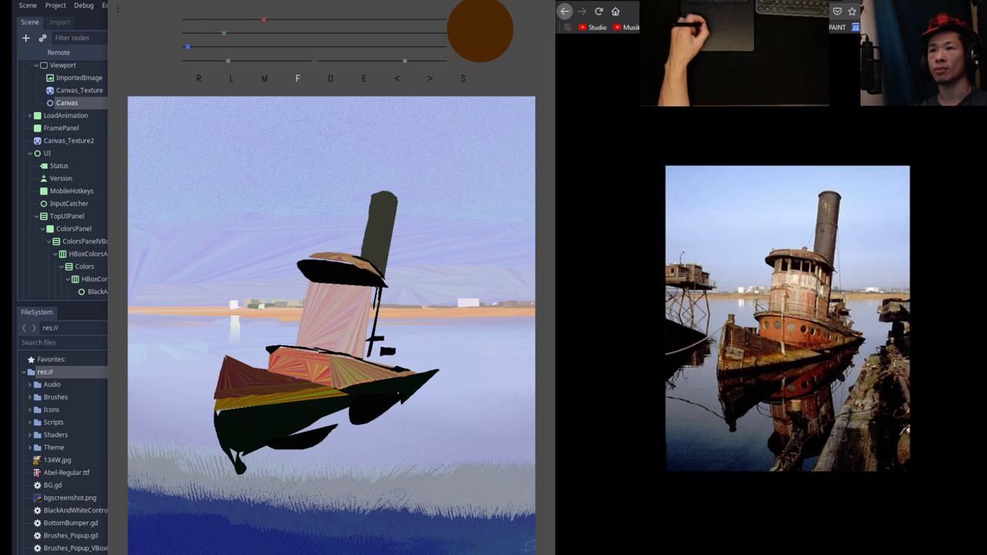
{"action": "left_click_drag", "start_coordinate": [309, 256], "coordinate": [369, 263]}
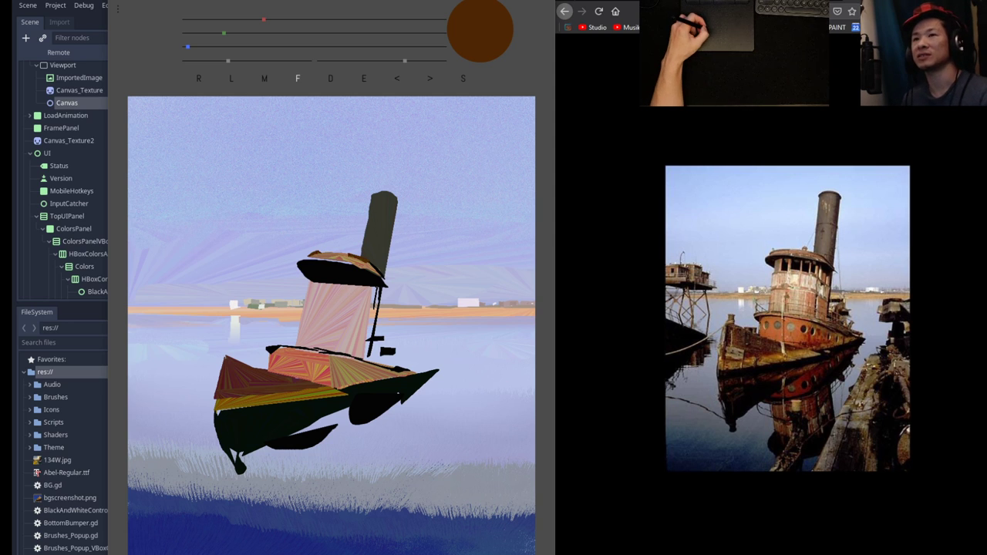
Mix a muted reddish brown and fill a shadow shape on the stern-facing side of the wheelhouse.
{"action": "left_click_drag", "start_coordinate": [263, 19], "coordinate": [280, 19]}
{"action": "left_click_drag", "start_coordinate": [224, 33], "coordinate": [259, 34]}
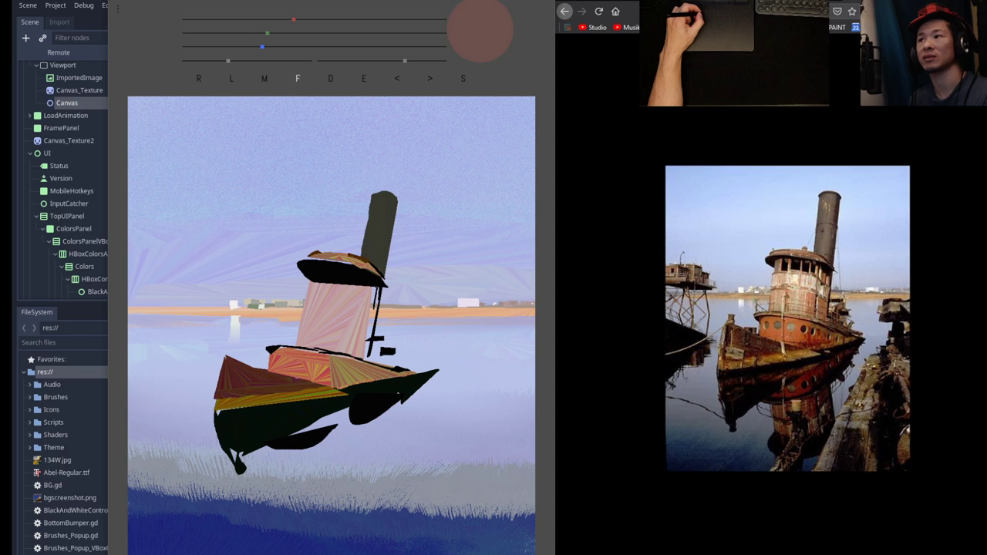
{"action": "mouse_move", "coordinate": [363, 293]}
{"action": "left_mouse_down"}
{"action": "mouse_move", "coordinate": [365, 351]}
{"action": "mouse_move", "coordinate": [373, 309]}
{"action": "left_mouse_up"}
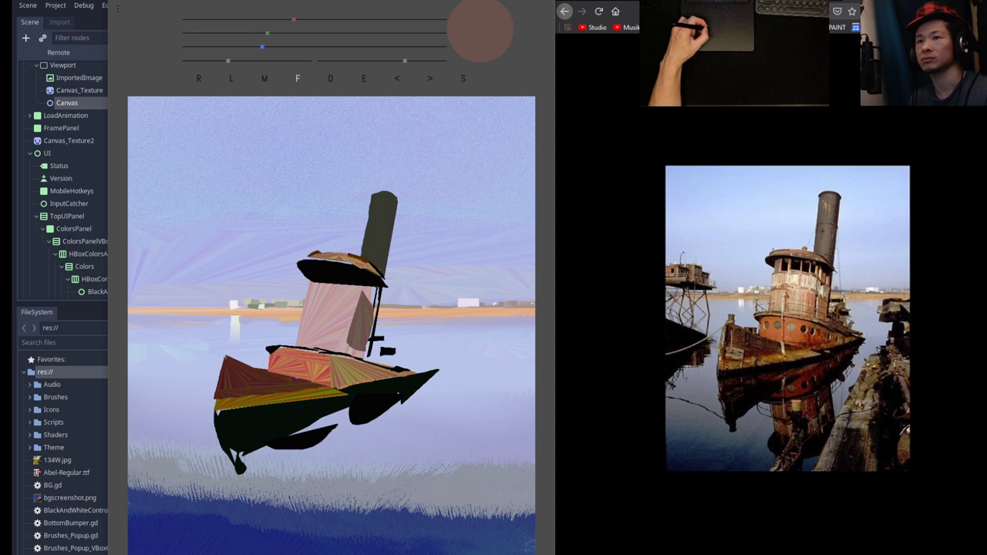
Mix an orange brown and layer it over the wheelhouse's shaded side below the roof.
{"action": "left_click", "coordinate": [344, 19]}
{"action": "left_click_drag", "start_coordinate": [287, 33], "coordinate": [290, 34]}
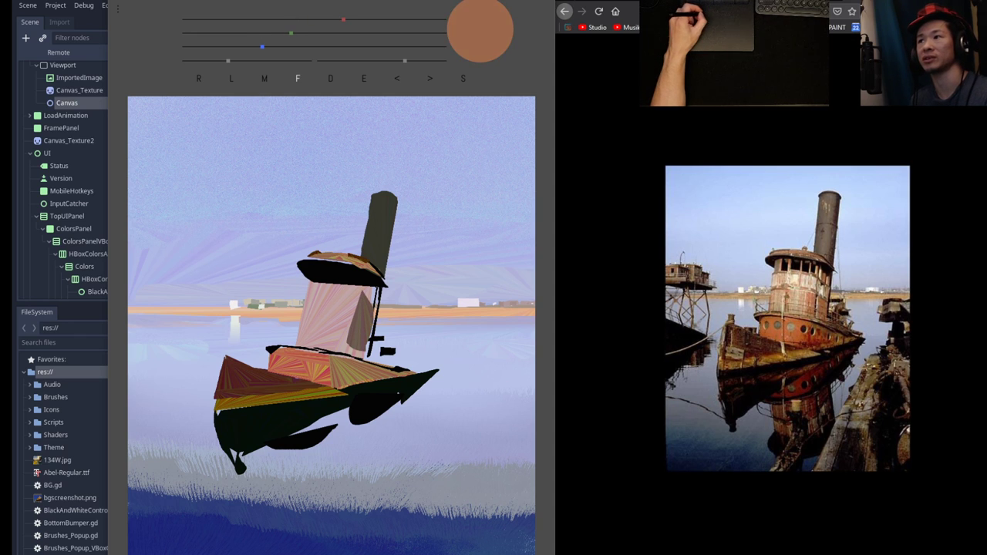
{"action": "mouse_move", "coordinate": [363, 293]}
{"action": "left_mouse_down"}
{"action": "mouse_move", "coordinate": [372, 320]}
{"action": "mouse_move", "coordinate": [375, 293]}
{"action": "left_mouse_up"}
{"action": "left_click_drag", "start_coordinate": [197, 47], "coordinate": [201, 47]}
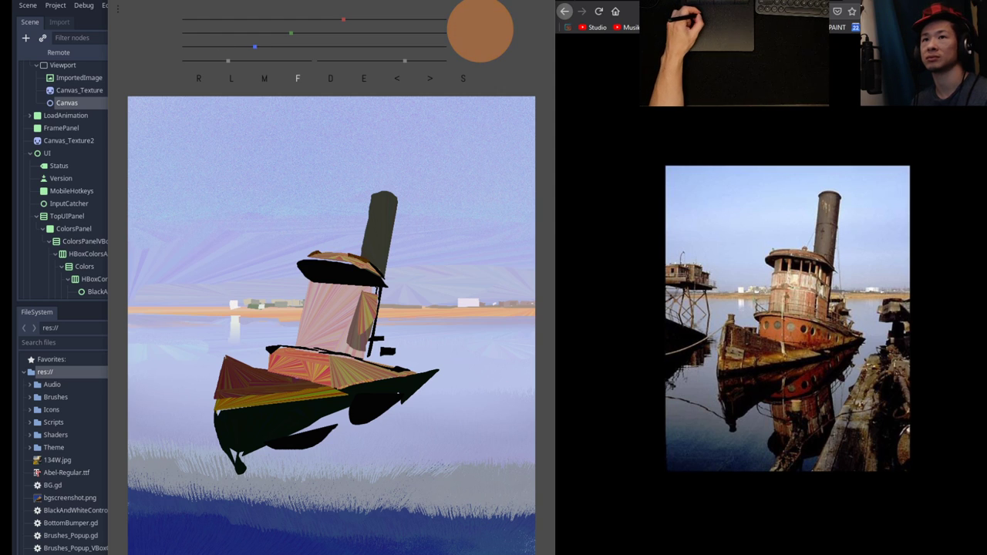
{"action": "mouse_move", "coordinate": [360, 287]}
{"action": "left_mouse_down"}
{"action": "mouse_move", "coordinate": [380, 298]}
{"action": "mouse_move", "coordinate": [362, 288]}
{"action": "mouse_move", "coordinate": [348, 342]}
{"action": "left_mouse_up"}
Mix a lighter tan and extend the wheelhouse's stern-facing side down to the deck, covering the black post.
{"action": "left_click_drag", "start_coordinate": [291, 33], "coordinate": [307, 33]}
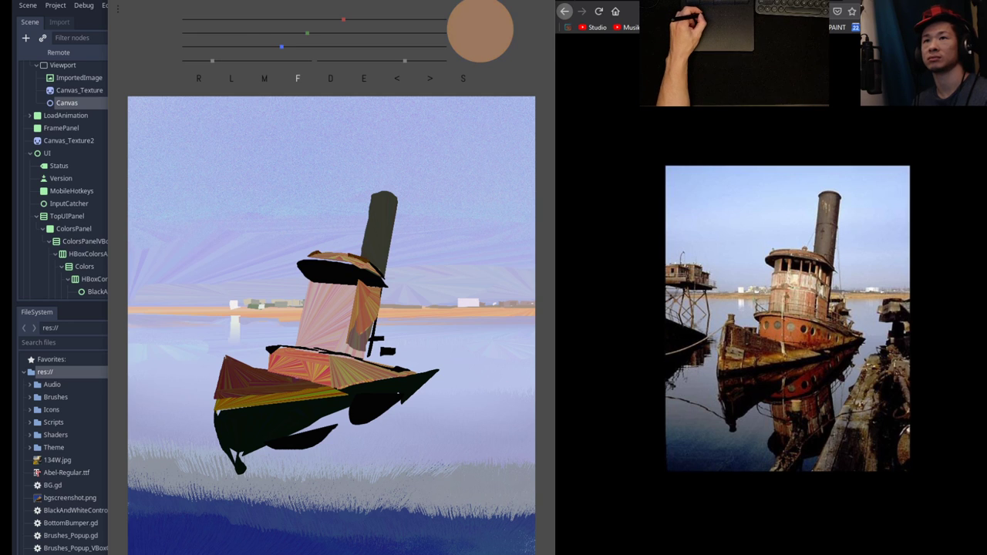
{"action": "mouse_move", "coordinate": [347, 321]}
{"action": "left_mouse_down"}
{"action": "mouse_move", "coordinate": [348, 340]}
{"action": "mouse_move", "coordinate": [363, 289]}
{"action": "mouse_move", "coordinate": [374, 287]}
{"action": "left_mouse_up"}
{"action": "left_click_drag", "start_coordinate": [281, 47], "coordinate": [273, 47]}
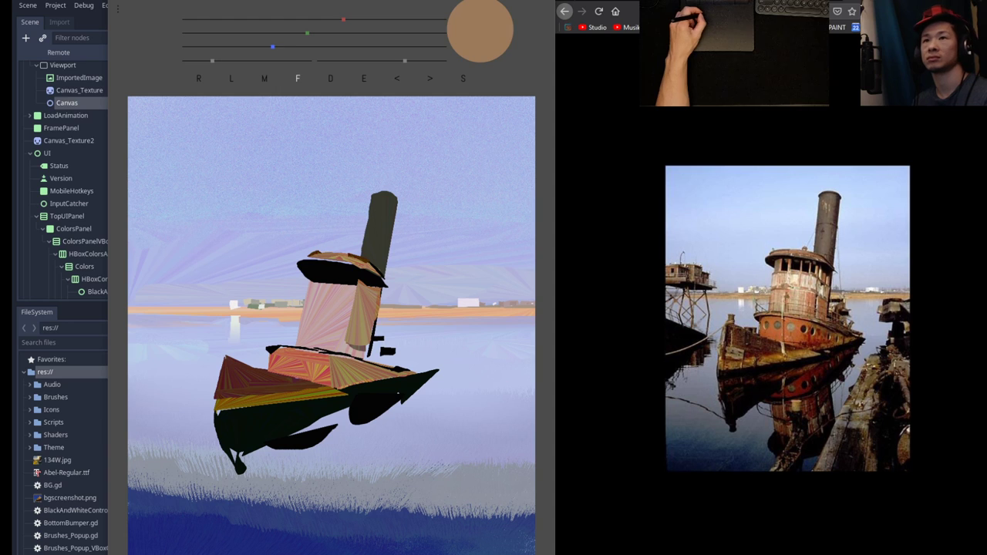
{"action": "mouse_move", "coordinate": [351, 344]}
{"action": "left_mouse_down"}
{"action": "mouse_move", "coordinate": [365, 352]}
{"action": "mouse_move", "coordinate": [375, 321]}
{"action": "left_mouse_up"}
{"action": "left_click_drag", "start_coordinate": [368, 359], "coordinate": [347, 344]}
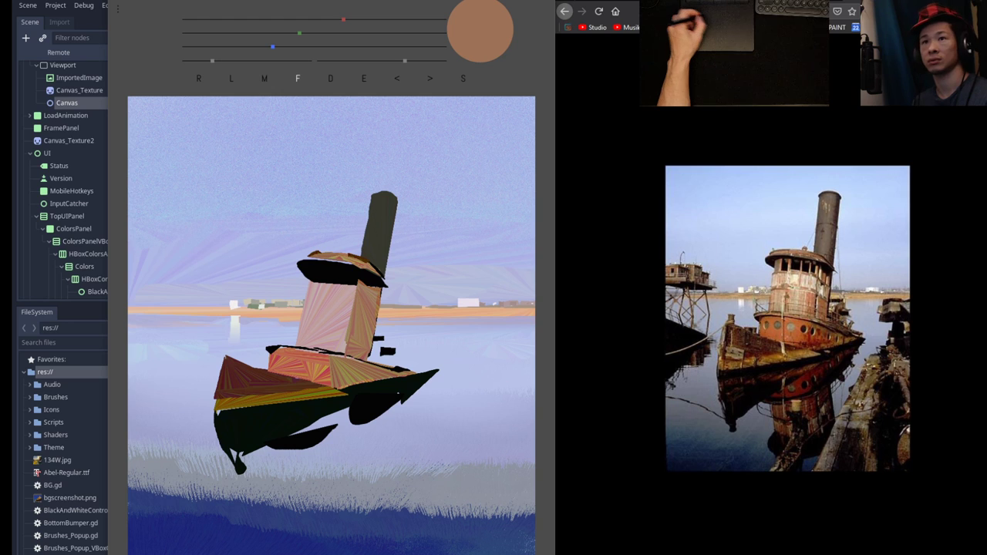
Switch to the M brush and blend the middle of the wheelhouse wall with soft vertical strokes.
{"action": "key", "text": "m"}
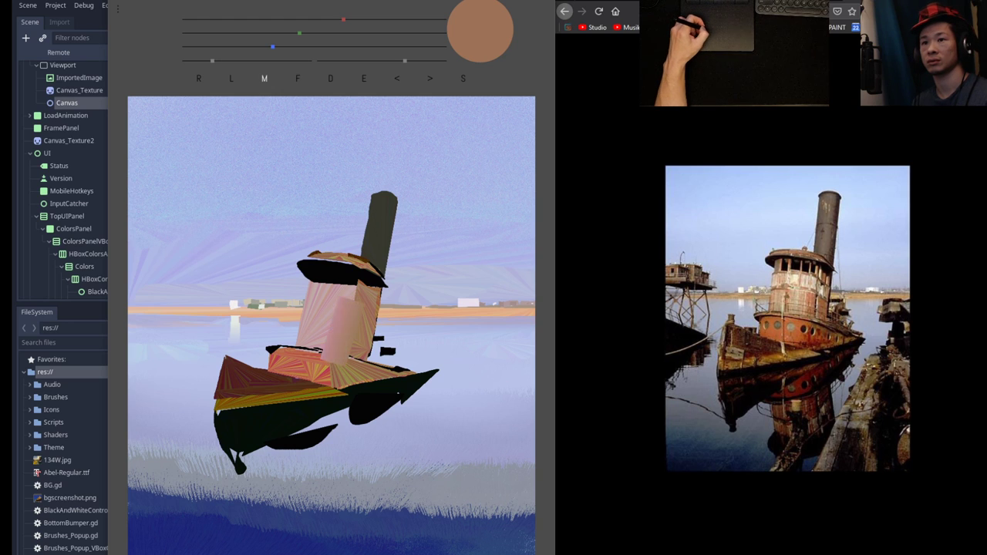
{"action": "left_click_drag", "start_coordinate": [352, 299], "coordinate": [341, 348]}
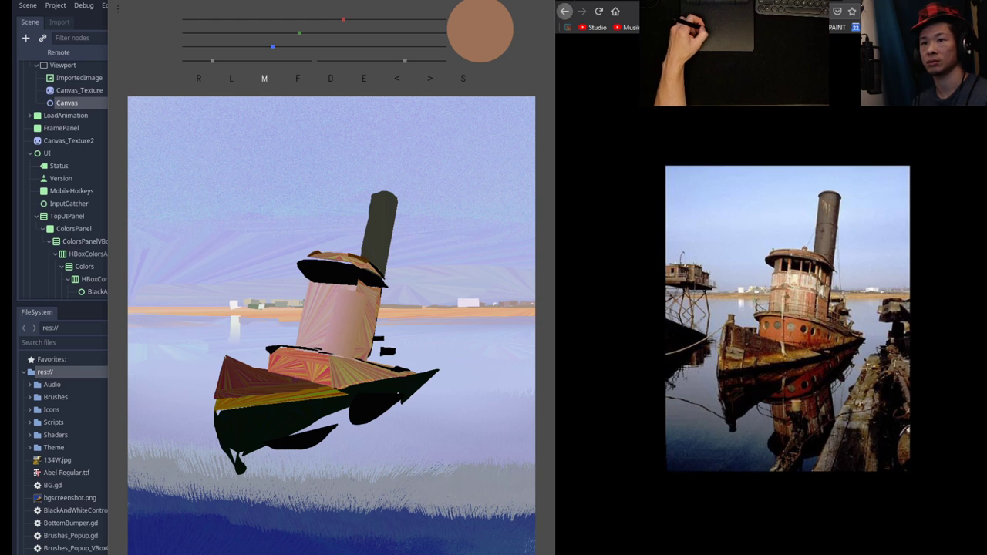
{"action": "left_click_drag", "start_coordinate": [337, 292], "coordinate": [325, 352]}
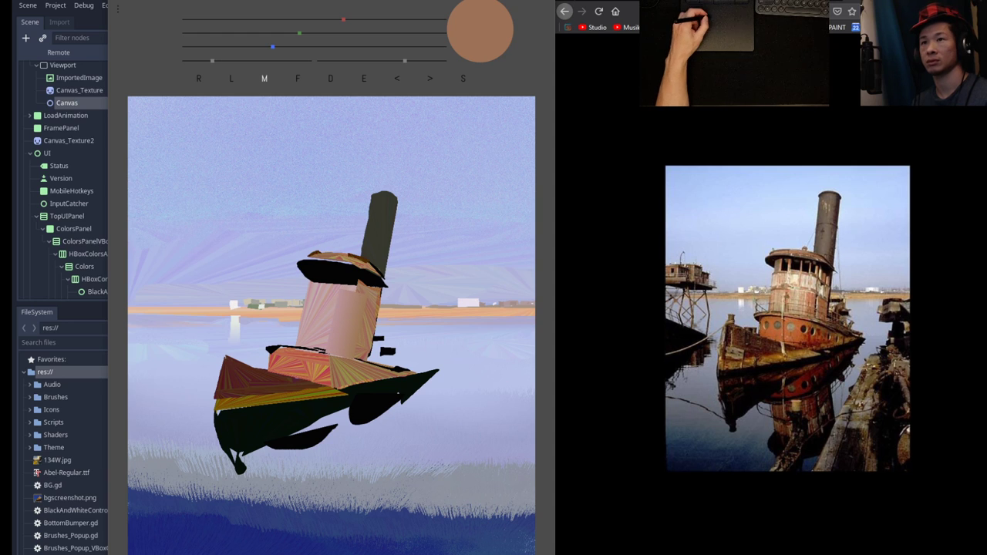
{"action": "left_click_drag", "start_coordinate": [347, 294], "coordinate": [346, 355]}
{"action": "mouse_move", "coordinate": [351, 298]}
{"action": "left_mouse_down"}
{"action": "mouse_move", "coordinate": [341, 355]}
{"action": "mouse_move", "coordinate": [331, 351]}
{"action": "left_mouse_up"}
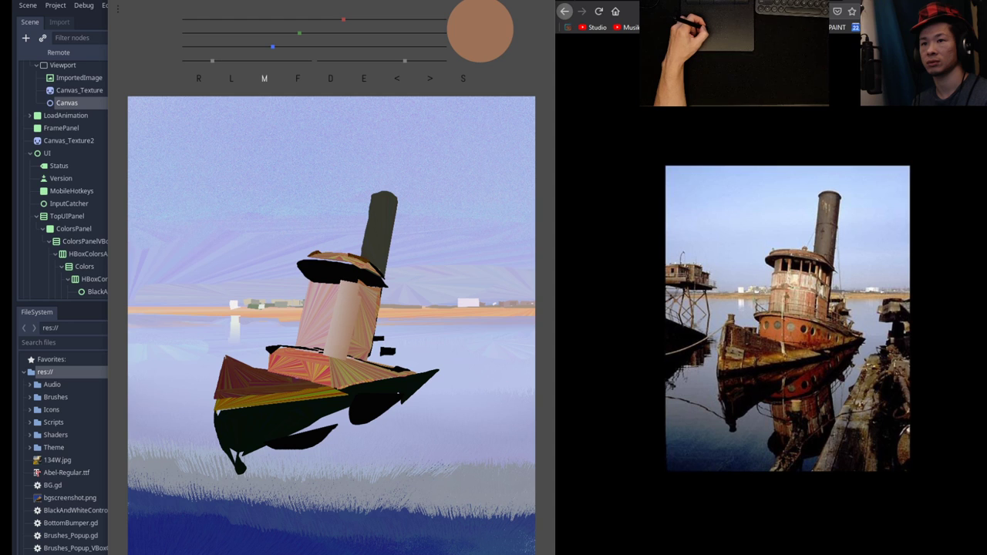
{"action": "left_click_drag", "start_coordinate": [341, 281], "coordinate": [337, 344]}
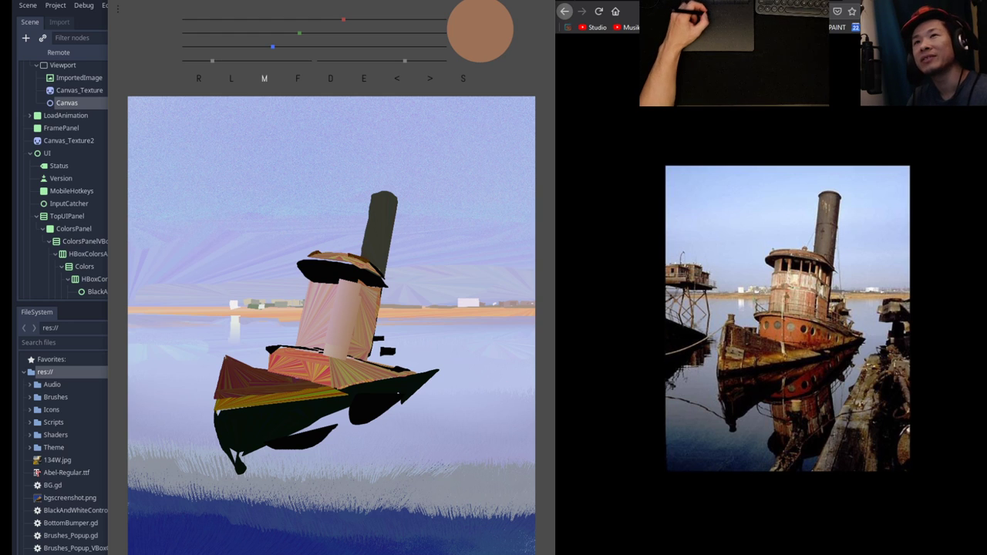
Sample the smokestack's olive grey, lighten it, and stroke soft highlights down the length of the smokestack.
{"action": "key", "text": "e"}
{"action": "left_click", "coordinate": [380, 235]}
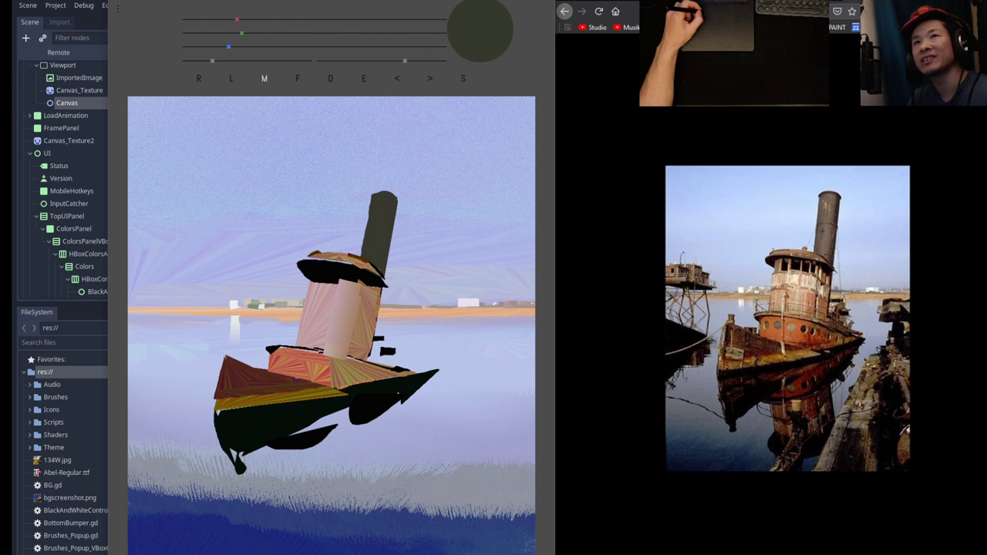
{"action": "mouse_move", "coordinate": [242, 33]}
{"action": "left_mouse_down"}
{"action": "mouse_move", "coordinate": [258, 33]}
{"action": "mouse_move", "coordinate": [258, 19]}
{"action": "mouse_move", "coordinate": [250, 47]}
{"action": "left_mouse_up"}
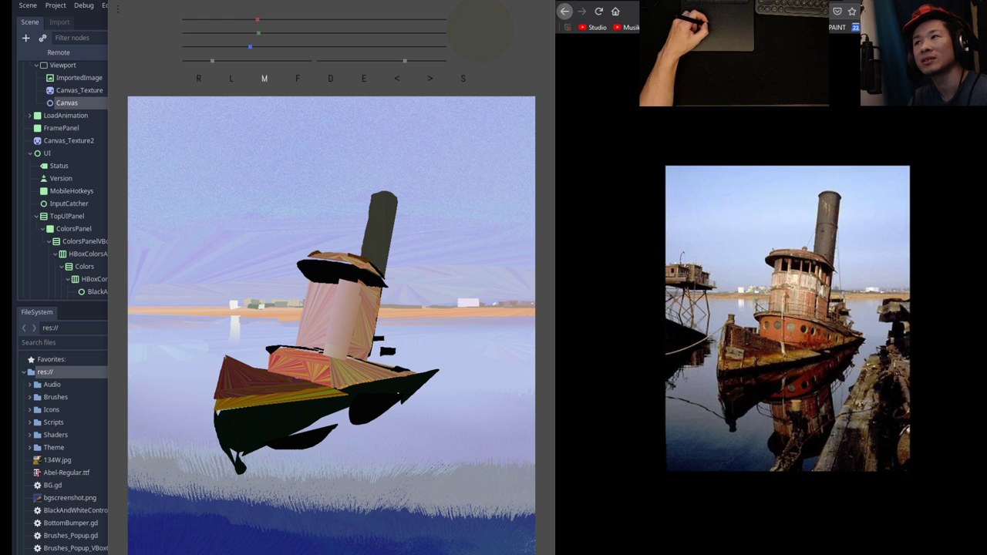
{"action": "left_click_drag", "start_coordinate": [385, 209], "coordinate": [373, 273]}
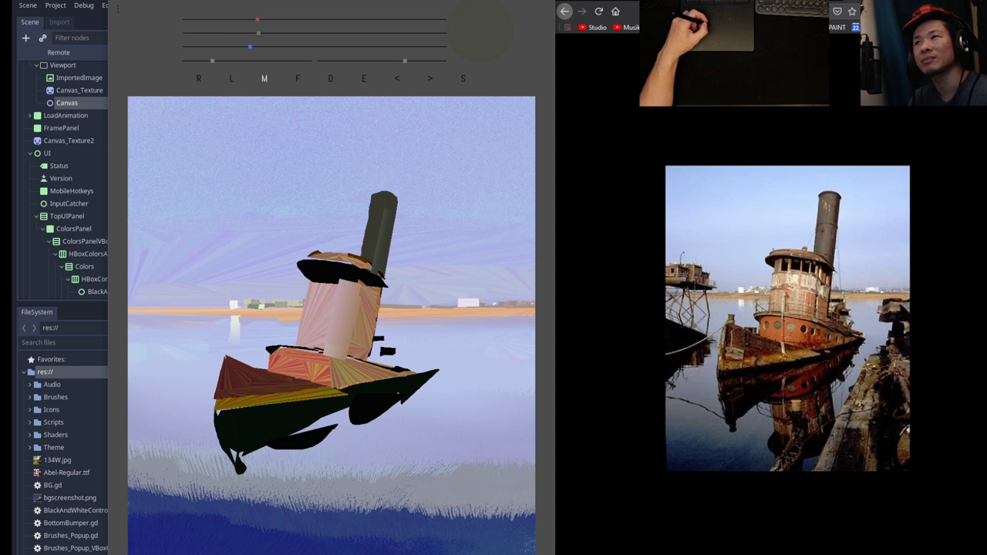
{"action": "left_click_drag", "start_coordinate": [391, 200], "coordinate": [367, 263]}
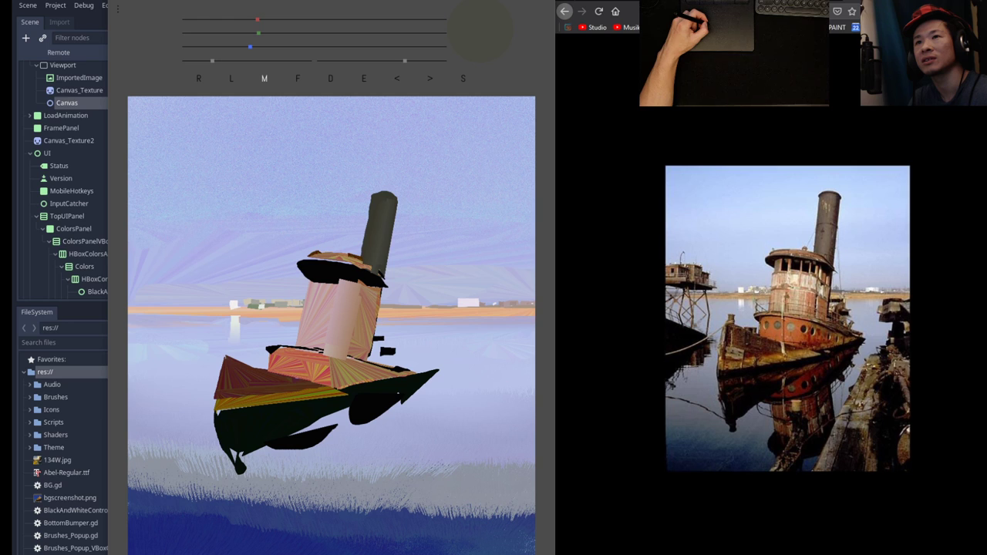
Raise the smokestack with a short olive stroke, then mix a dark brown and use the F brush to shade its side and rim.
{"action": "left_click_drag", "start_coordinate": [390, 186], "coordinate": [391, 185]}
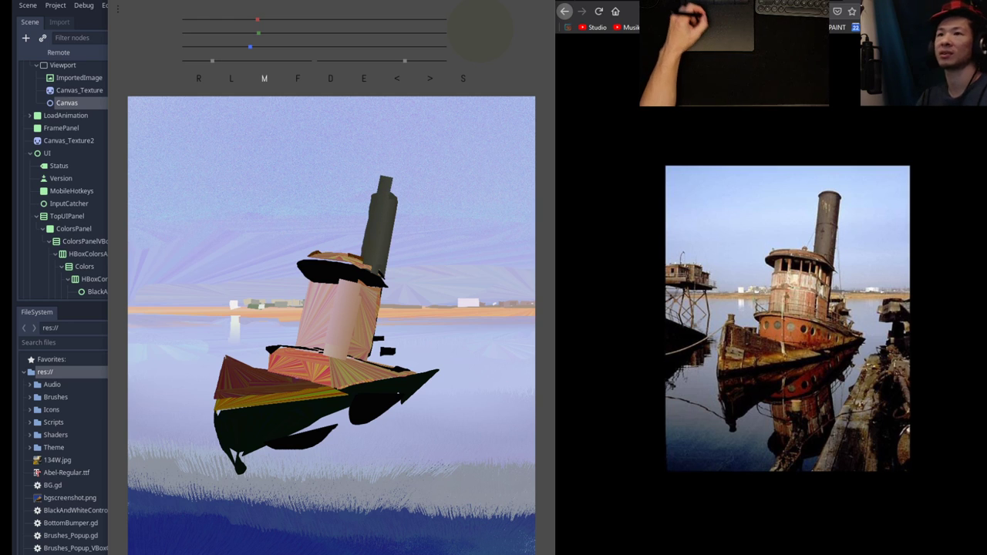
{"action": "key", "text": "e"}
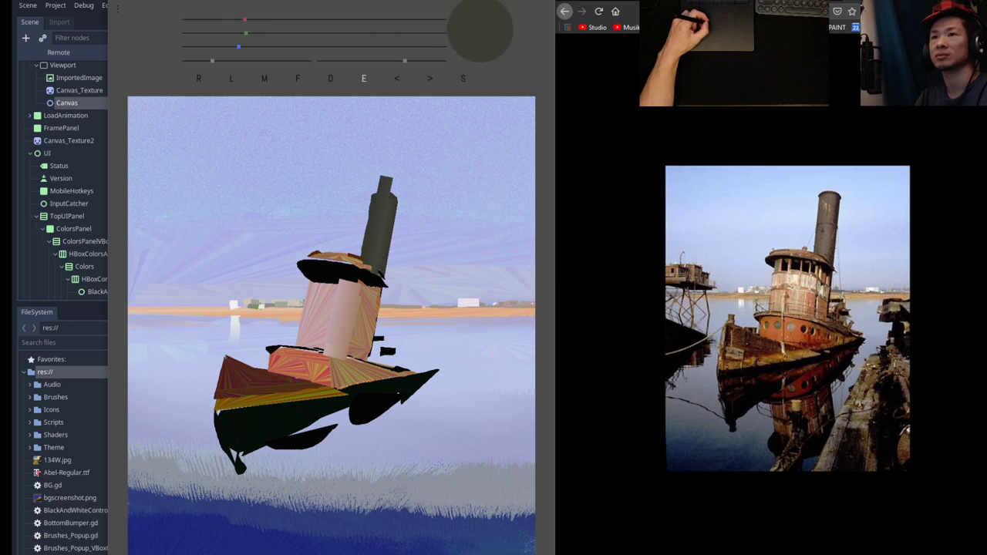
{"action": "key", "text": "m"}
{"action": "left_click_drag", "start_coordinate": [200, 47], "coordinate": [197, 47]}
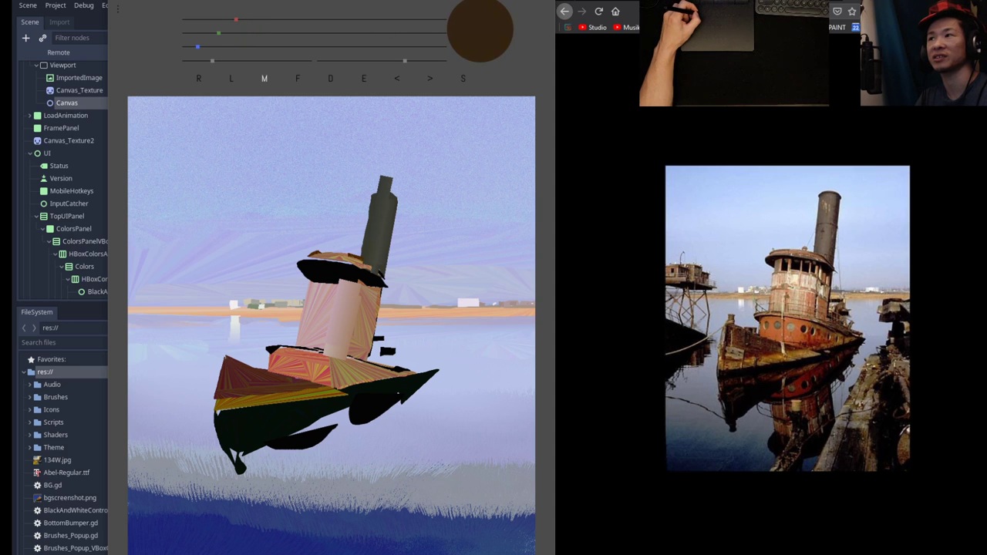
{"action": "key", "text": "f"}
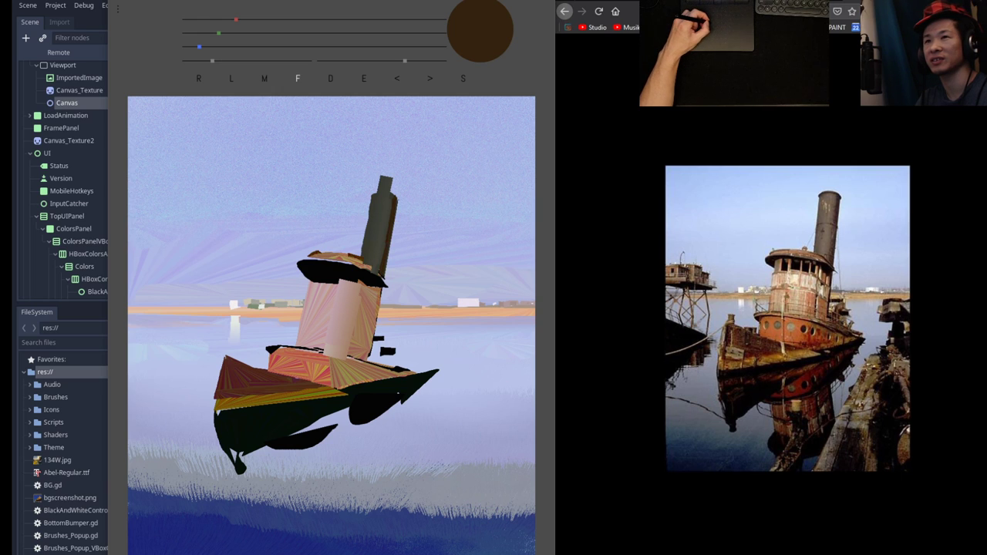
{"action": "mouse_move", "coordinate": [397, 200]}
{"action": "left_mouse_down"}
{"action": "mouse_move", "coordinate": [372, 188]}
{"action": "mouse_move", "coordinate": [368, 197]}
{"action": "left_mouse_up"}
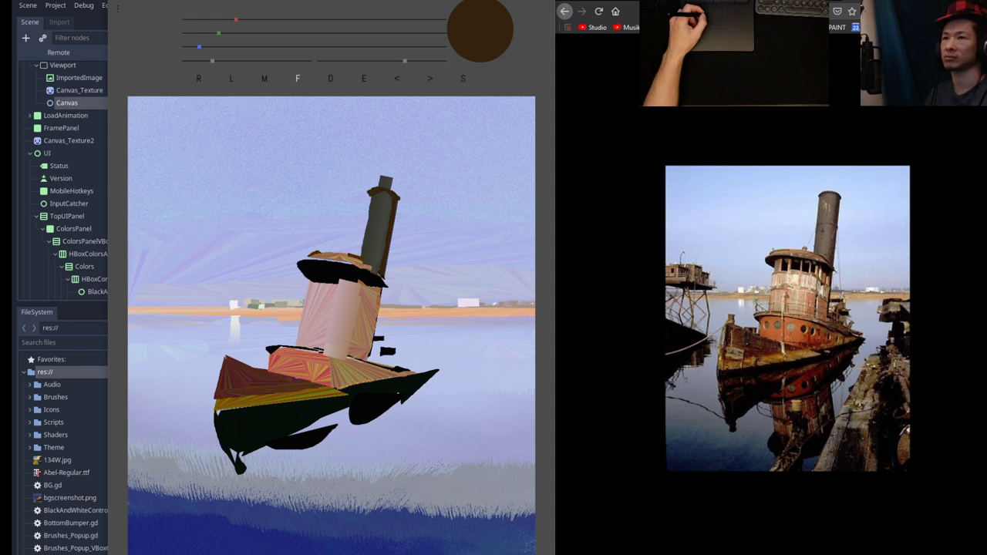
Sample the sky blue and paint over the stub above the smokestack's rim, redoing the first cover stroke.
{"action": "key", "text": "alt"}
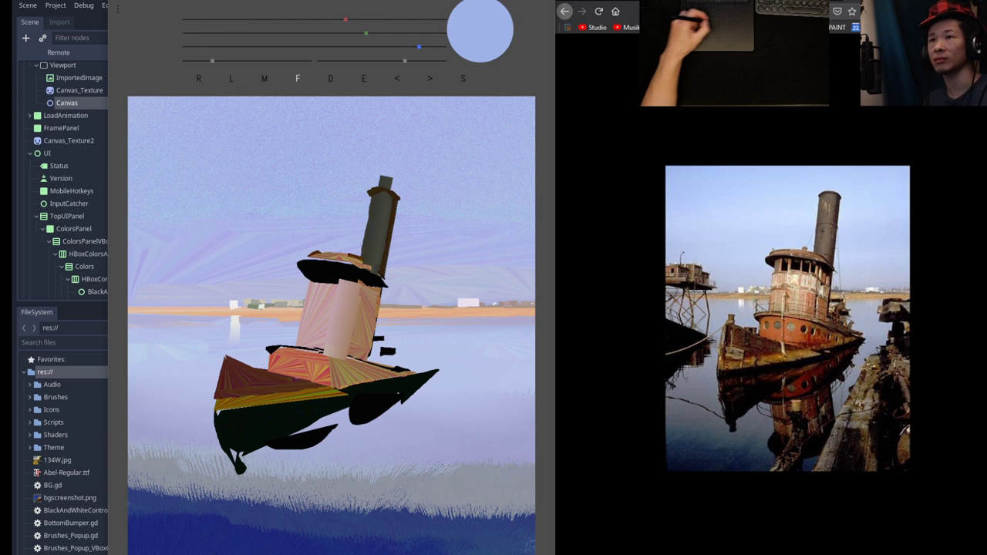
{"action": "left_click_drag", "start_coordinate": [378, 187], "coordinate": [391, 174]}
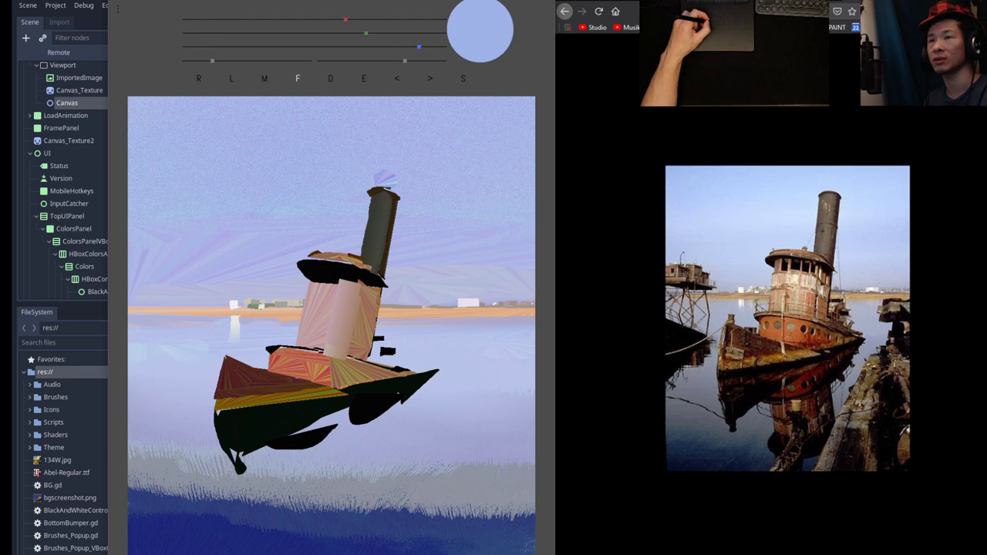
{"action": "key", "text": "ctrl+z"}
{"action": "left_click_drag", "start_coordinate": [389, 186], "coordinate": [398, 178]}
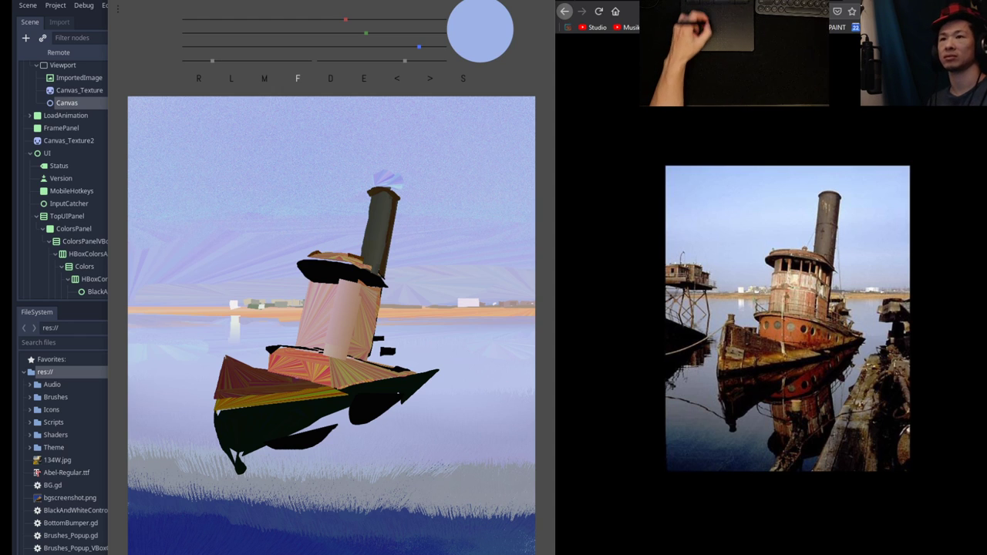
Sample the hull's near-black and block in the dock's dark silhouette over the water behind the stern.
{"action": "key", "text": "e"}
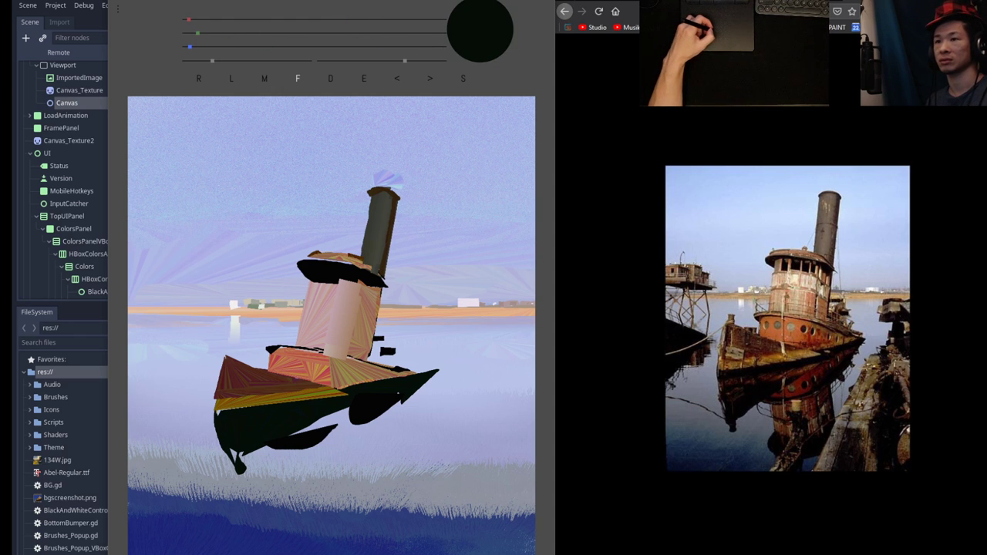
{"action": "mouse_move", "coordinate": [448, 345]}
{"action": "left_mouse_down"}
{"action": "mouse_move", "coordinate": [509, 356]}
{"action": "mouse_move", "coordinate": [482, 332]}
{"action": "mouse_move", "coordinate": [521, 362]}
{"action": "left_mouse_up"}
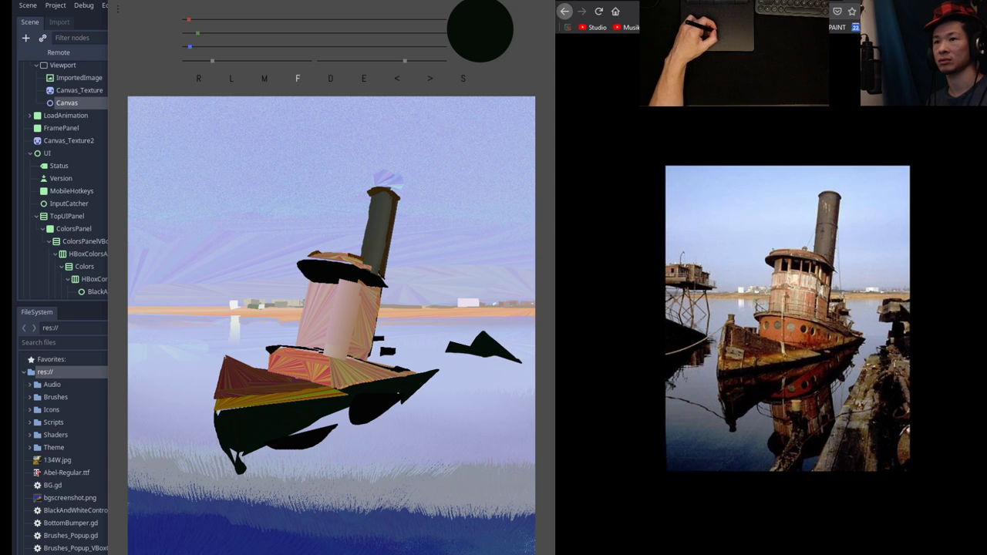
{"action": "mouse_move", "coordinate": [458, 323]}
{"action": "left_mouse_down"}
{"action": "mouse_move", "coordinate": [467, 340]}
{"action": "mouse_move", "coordinate": [531, 351]}
{"action": "mouse_move", "coordinate": [470, 323]}
{"action": "left_mouse_up"}
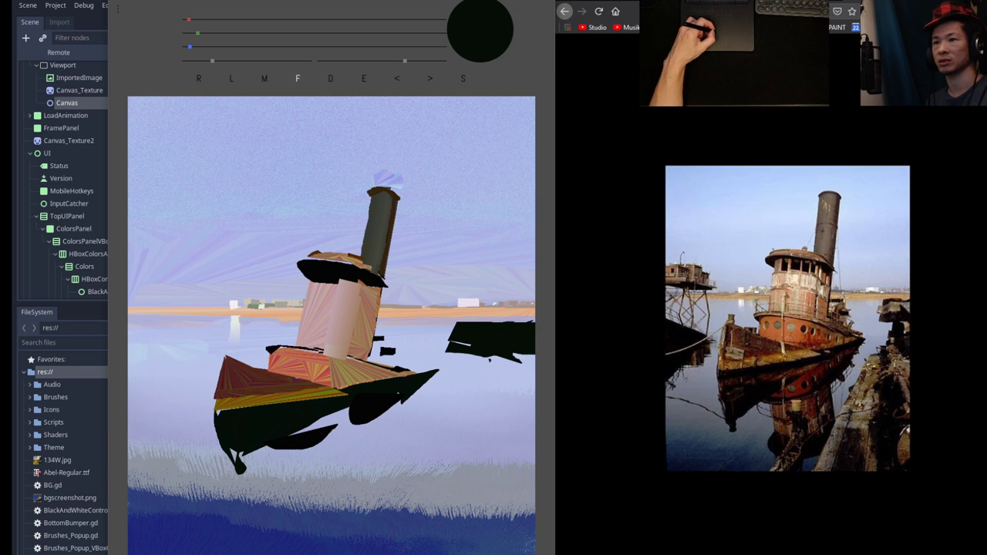
{"action": "mouse_move", "coordinate": [487, 358]}
{"action": "left_mouse_down"}
{"action": "mouse_move", "coordinate": [476, 390]}
{"action": "mouse_move", "coordinate": [499, 358]}
{"action": "mouse_move", "coordinate": [502, 392]}
{"action": "mouse_move", "coordinate": [482, 358]}
{"action": "mouse_move", "coordinate": [503, 379]}
{"action": "mouse_move", "coordinate": [533, 381]}
{"action": "mouse_move", "coordinate": [467, 398]}
{"action": "mouse_move", "coordinate": [506, 378]}
{"action": "mouse_move", "coordinate": [461, 408]}
{"action": "mouse_move", "coordinate": [474, 411]}
{"action": "mouse_move", "coordinate": [473, 435]}
{"action": "mouse_move", "coordinate": [478, 399]}
{"action": "left_mouse_up"}
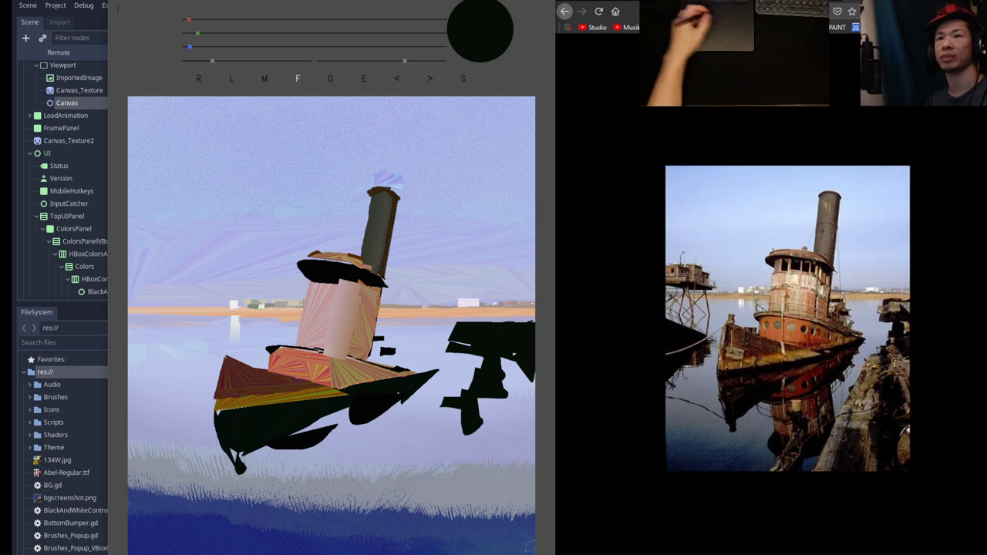
Sample the hull's ochre and fill the dock's sunlit face below the dark silhouette with the F brush.
{"action": "key", "text": "e"}
{"action": "key", "text": "f"}
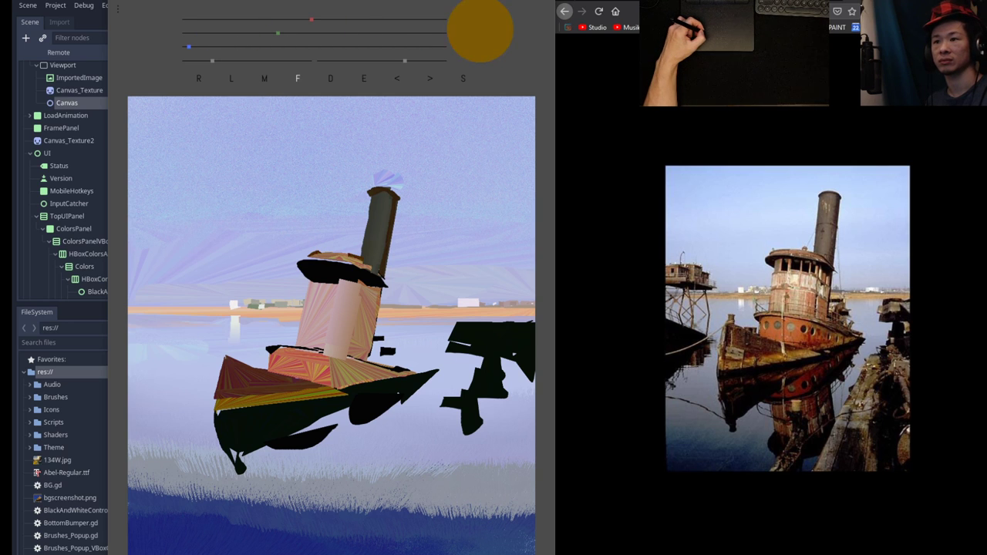
{"action": "mouse_move", "coordinate": [442, 408]}
{"action": "left_mouse_down"}
{"action": "mouse_move", "coordinate": [412, 486]}
{"action": "mouse_move", "coordinate": [465, 466]}
{"action": "mouse_move", "coordinate": [465, 409]}
{"action": "left_mouse_up"}
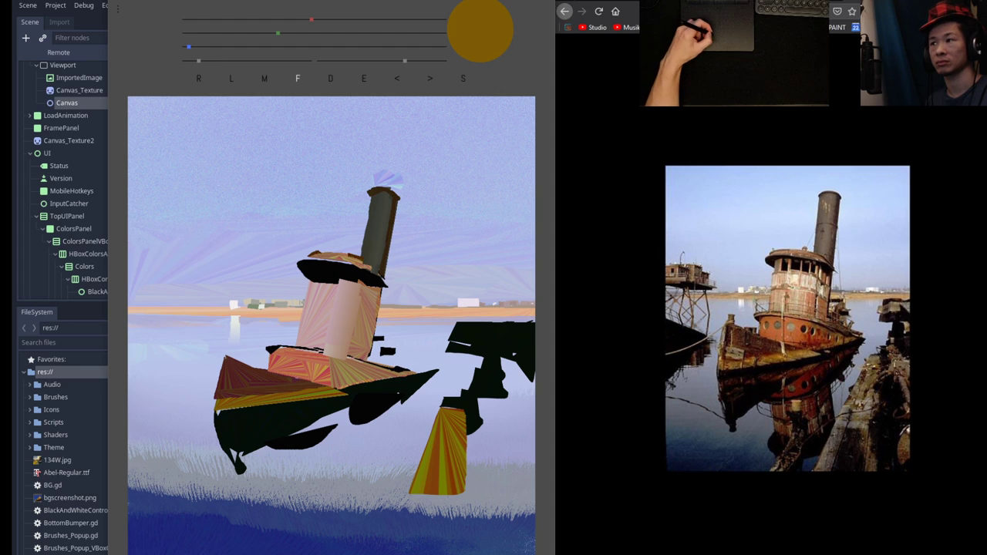
{"action": "mouse_move", "coordinate": [438, 409]}
{"action": "left_mouse_down"}
{"action": "mouse_move", "coordinate": [460, 469]}
{"action": "mouse_move", "coordinate": [470, 415]}
{"action": "mouse_move", "coordinate": [448, 408]}
{"action": "left_mouse_up"}
{"action": "left_click_drag", "start_coordinate": [189, 61], "coordinate": [192, 61]}
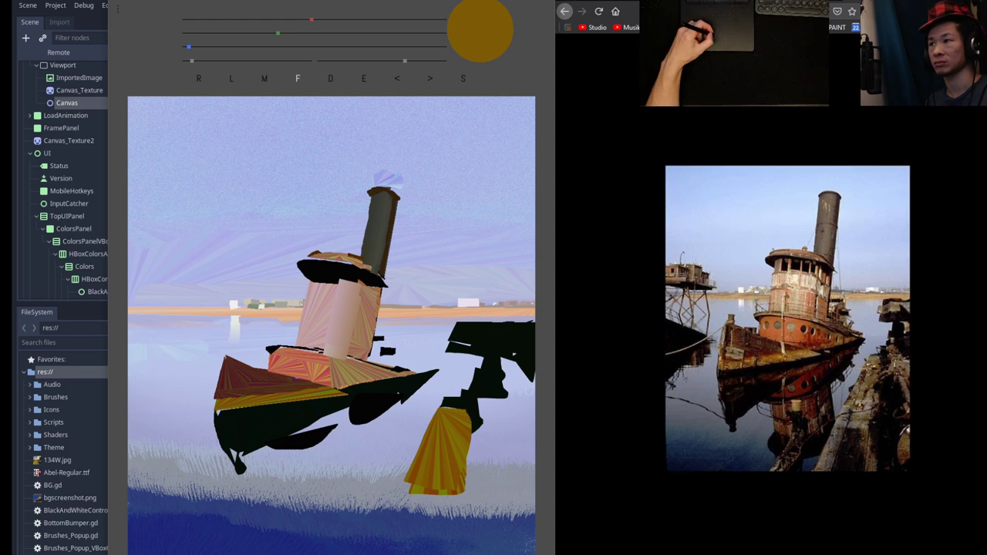
{"action": "left_click_drag", "start_coordinate": [440, 471], "coordinate": [450, 432]}
Mix a muted brown and paint a patch over the middle of the dock's ochre face.
{"action": "left_click", "coordinate": [224, 47]}
{"action": "left_click_drag", "start_coordinate": [232, 33], "coordinate": [278, 33]}
{"action": "left_click", "coordinate": [249, 47]}
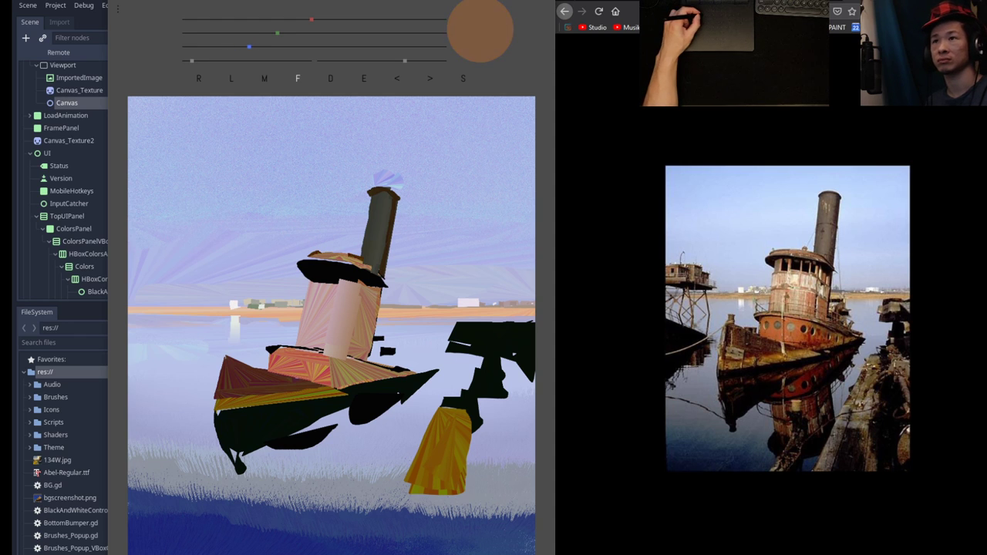
{"action": "mouse_move", "coordinate": [442, 460]}
{"action": "left_mouse_down"}
{"action": "mouse_move", "coordinate": [463, 421]}
{"action": "mouse_move", "coordinate": [438, 445]}
{"action": "left_mouse_up"}
Mix an olive yellow and paint the dock's water-facing side and a thin plank reaching the canvas's lower edge.
{"action": "left_click", "coordinate": [309, 33]}
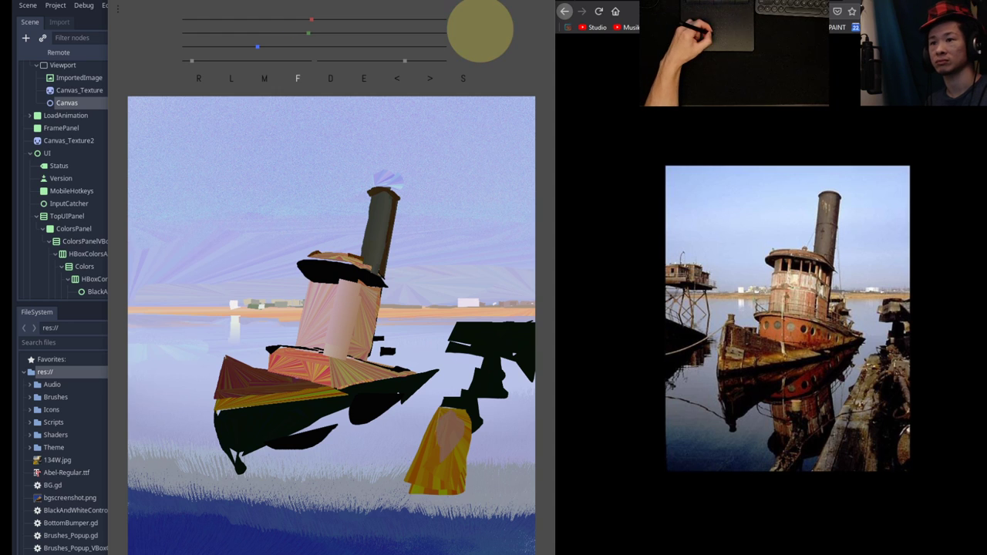
{"action": "mouse_move", "coordinate": [457, 410]}
{"action": "left_mouse_down"}
{"action": "mouse_move", "coordinate": [444, 452]}
{"action": "mouse_move", "coordinate": [434, 421]}
{"action": "mouse_move", "coordinate": [423, 501]}
{"action": "mouse_move", "coordinate": [449, 470]}
{"action": "mouse_move", "coordinate": [442, 508]}
{"action": "mouse_move", "coordinate": [447, 455]}
{"action": "mouse_move", "coordinate": [388, 505]}
{"action": "left_mouse_up"}
{"action": "left_click_drag", "start_coordinate": [429, 423], "coordinate": [344, 554]}
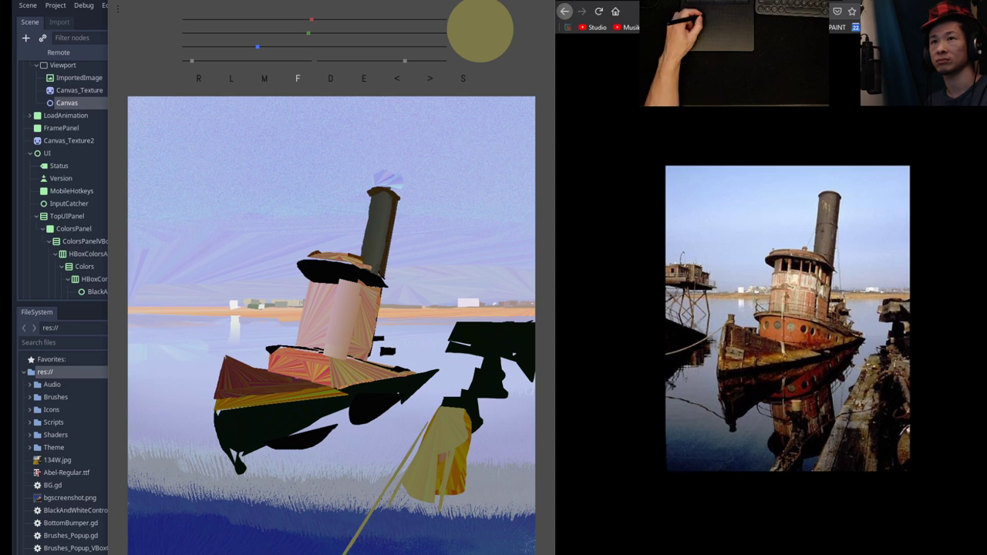
Grey the olive to a tan, repaint the long dock plank wider, and add a thin streak beside it.
{"action": "mouse_move", "coordinate": [393, 483]}
{"action": "left_mouse_down"}
{"action": "mouse_move", "coordinate": [339, 554]}
{"action": "mouse_move", "coordinate": [349, 554]}
{"action": "left_mouse_up"}
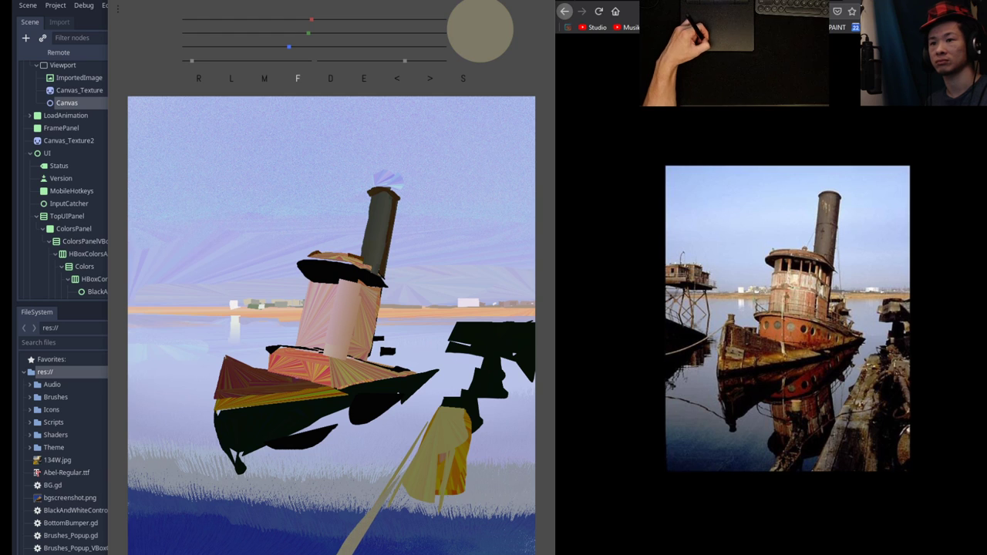
{"action": "key", "text": "ctrl+z"}
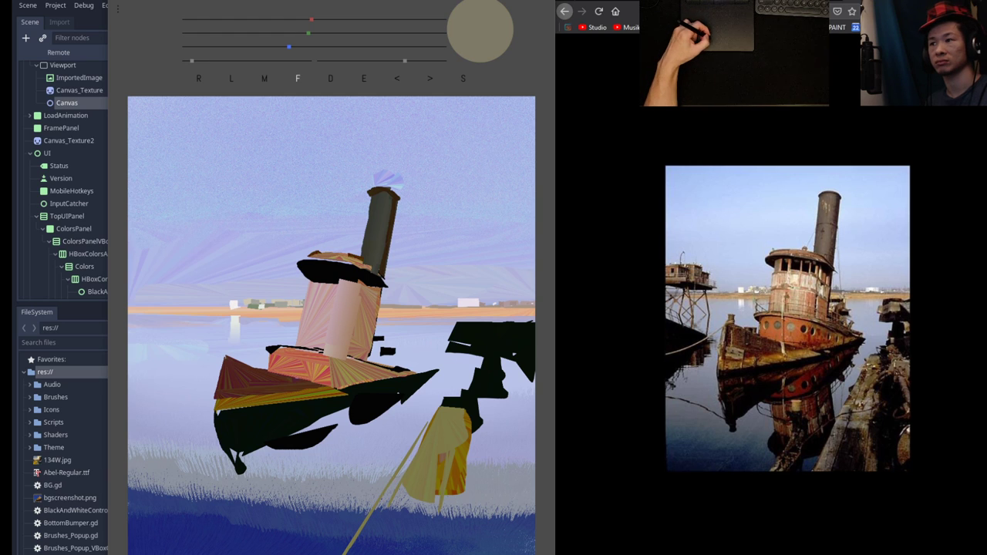
{"action": "mouse_move", "coordinate": [401, 480]}
{"action": "left_mouse_down"}
{"action": "mouse_move", "coordinate": [370, 553]}
{"action": "mouse_move", "coordinate": [349, 554]}
{"action": "left_mouse_up"}
{"action": "left_click_drag", "start_coordinate": [418, 506], "coordinate": [405, 550]}
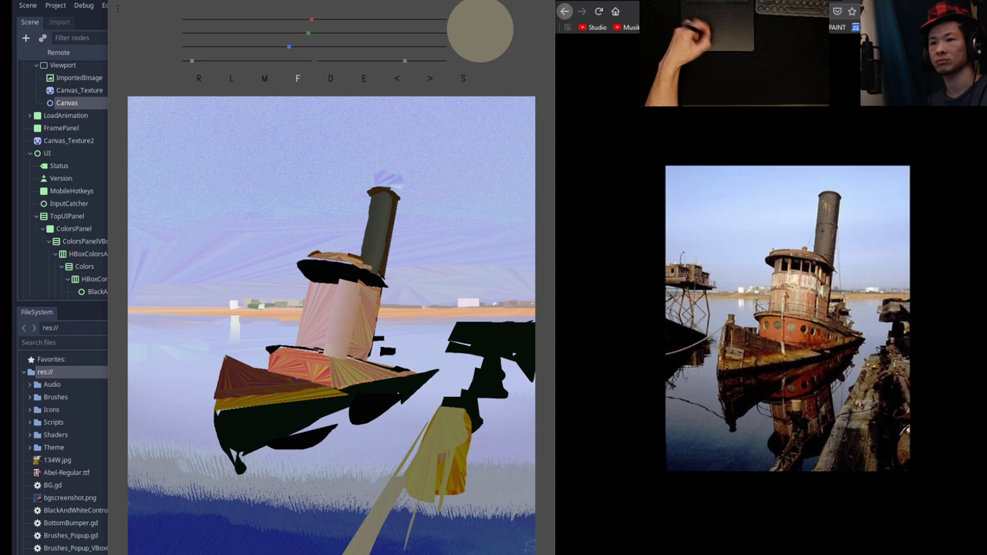
Mix a near-black grey and paint the shadowed side of the long plank in the foreground.
{"action": "left_click", "coordinate": [202, 33]}
{"action": "left_click", "coordinate": [200, 47]}
{"action": "left_click", "coordinate": [203, 20]}
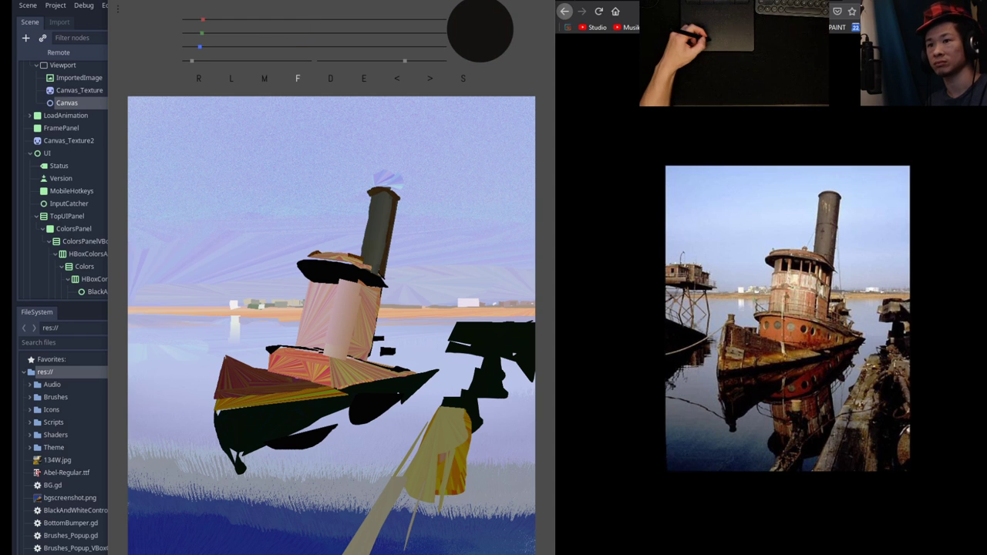
{"action": "mouse_move", "coordinate": [407, 481]}
{"action": "left_mouse_down"}
{"action": "mouse_move", "coordinate": [441, 508]}
{"action": "mouse_move", "coordinate": [375, 554]}
{"action": "mouse_move", "coordinate": [390, 513]}
{"action": "left_mouse_up"}
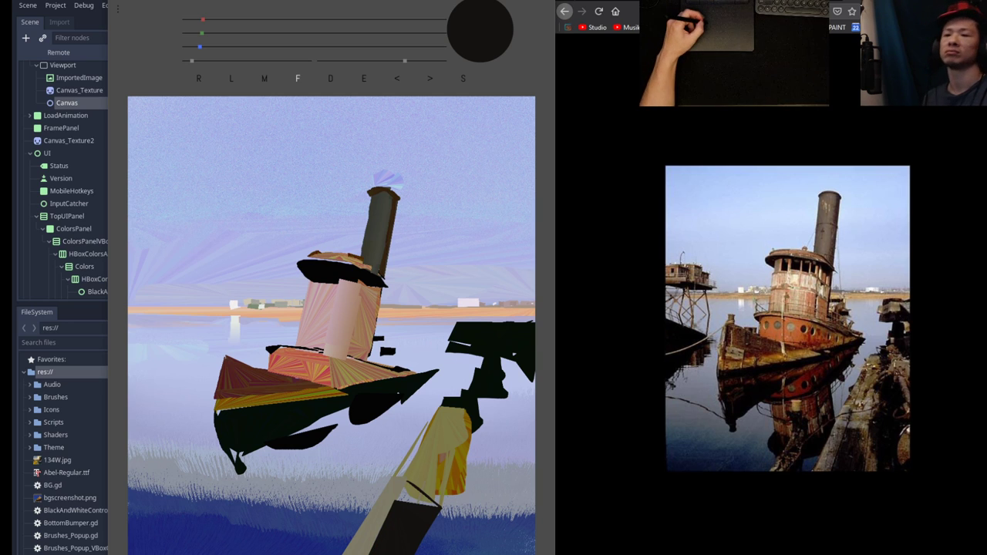
Mix a lavender grey and paint a light facet at the upper end of the plank's dark side.
{"action": "left_click_drag", "start_coordinate": [296, 48], "coordinate": [312, 47]}
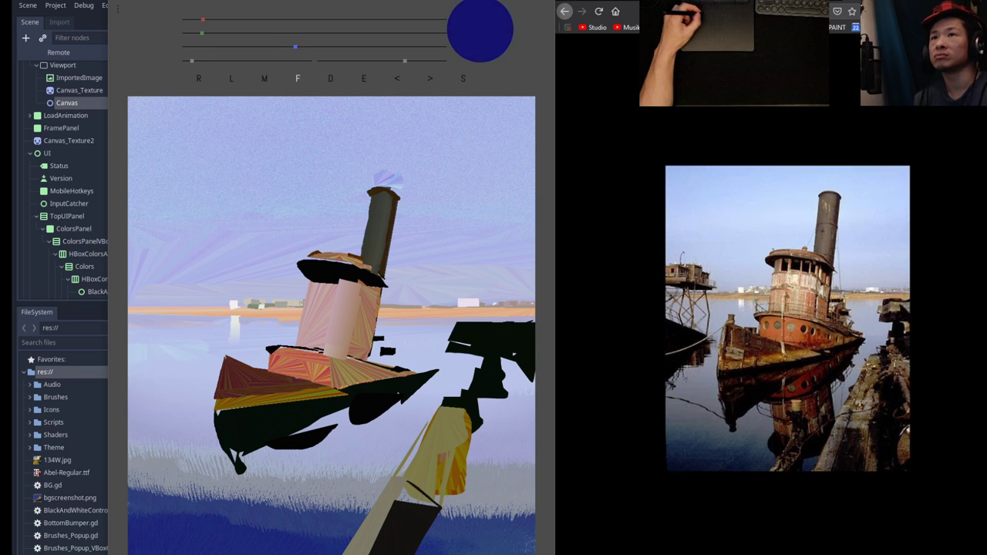
{"action": "left_click", "coordinate": [301, 33]}
{"action": "left_click", "coordinate": [301, 19]}
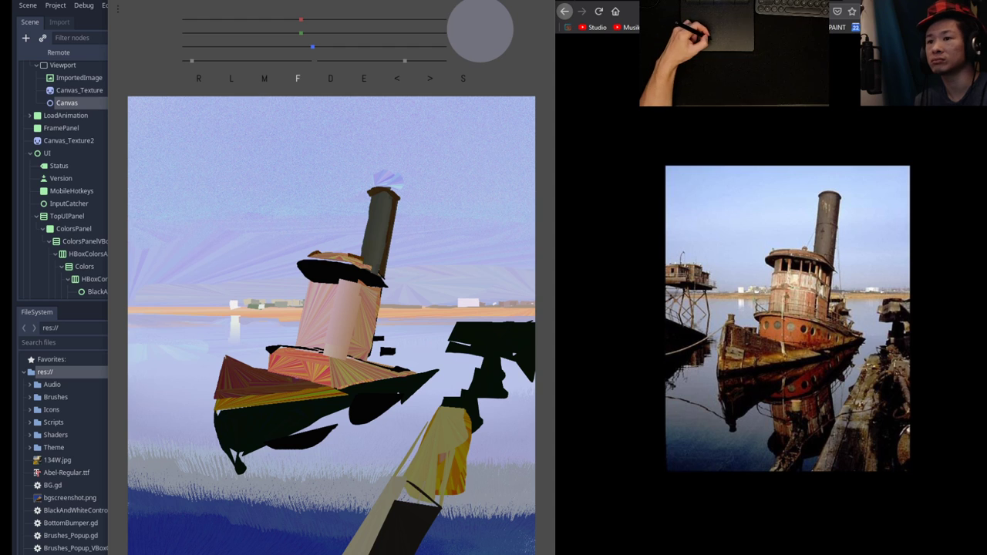
{"action": "mouse_move", "coordinate": [395, 491]}
{"action": "left_mouse_down"}
{"action": "mouse_move", "coordinate": [416, 506]}
{"action": "mouse_move", "coordinate": [428, 486]}
{"action": "left_mouse_up"}
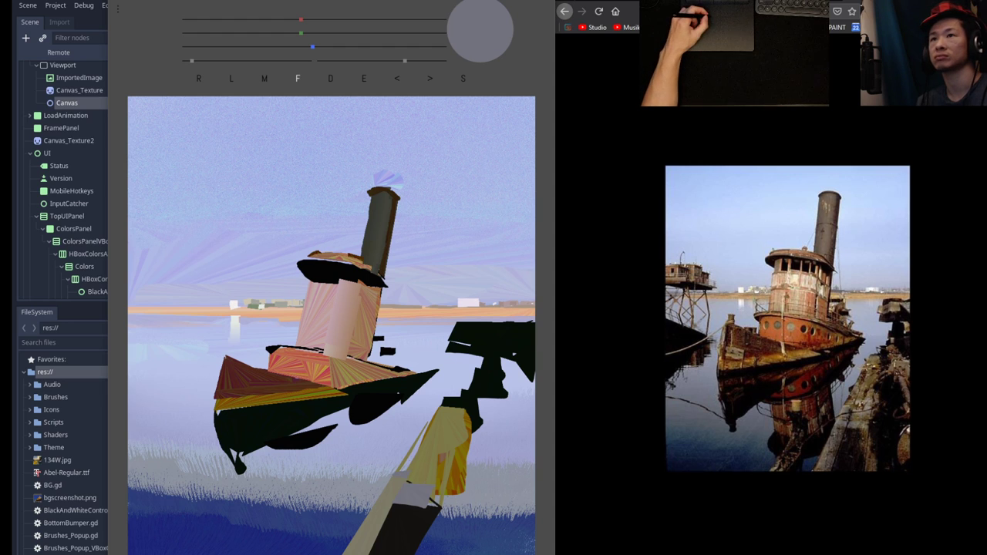
Add a black accent on the dock's water-facing edge and paint grey-green facets along that edge and the plank's upper end.
{"action": "key", "text": "e"}
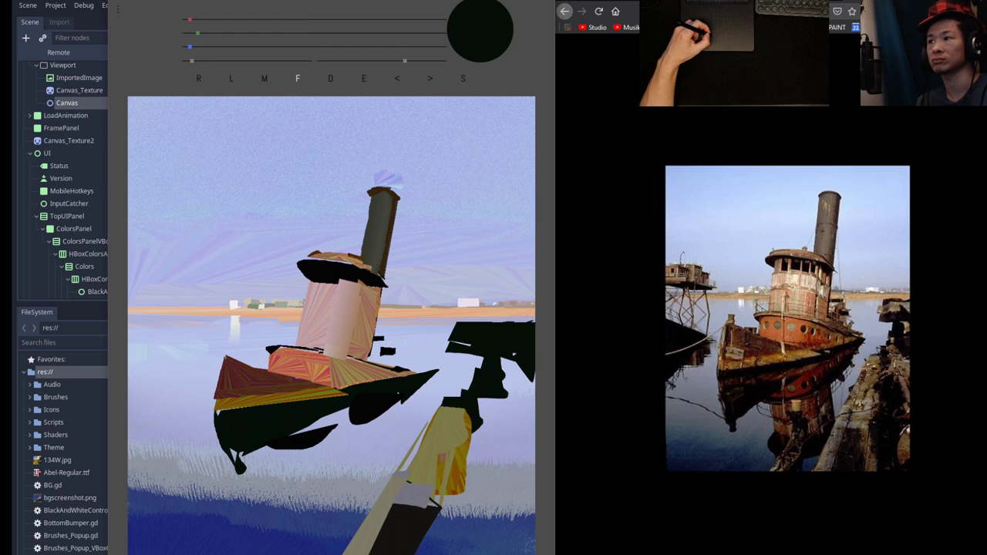
{"action": "left_click_drag", "start_coordinate": [417, 439], "coordinate": [412, 454]}
{"action": "left_click", "coordinate": [288, 33]}
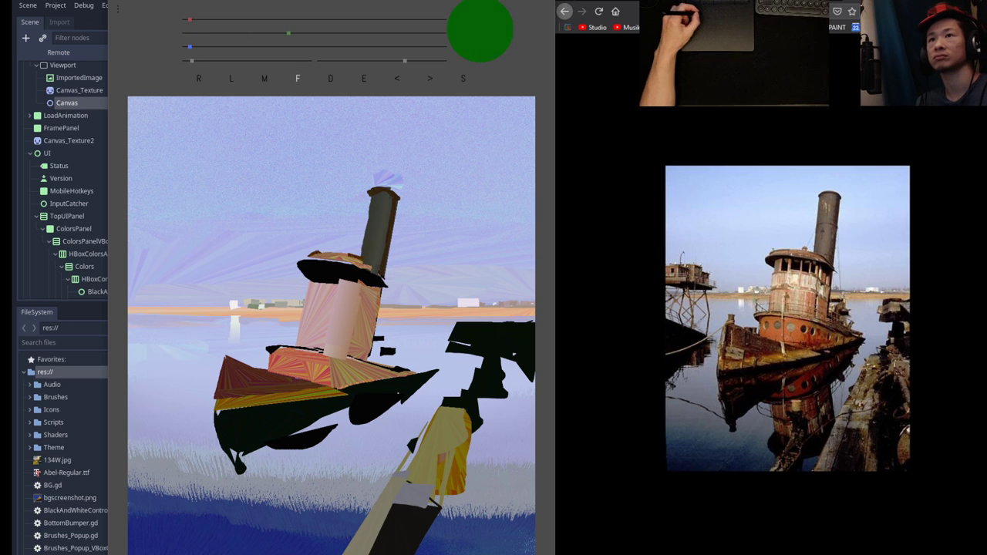
{"action": "left_click", "coordinate": [282, 47]}
{"action": "left_click", "coordinate": [277, 20]}
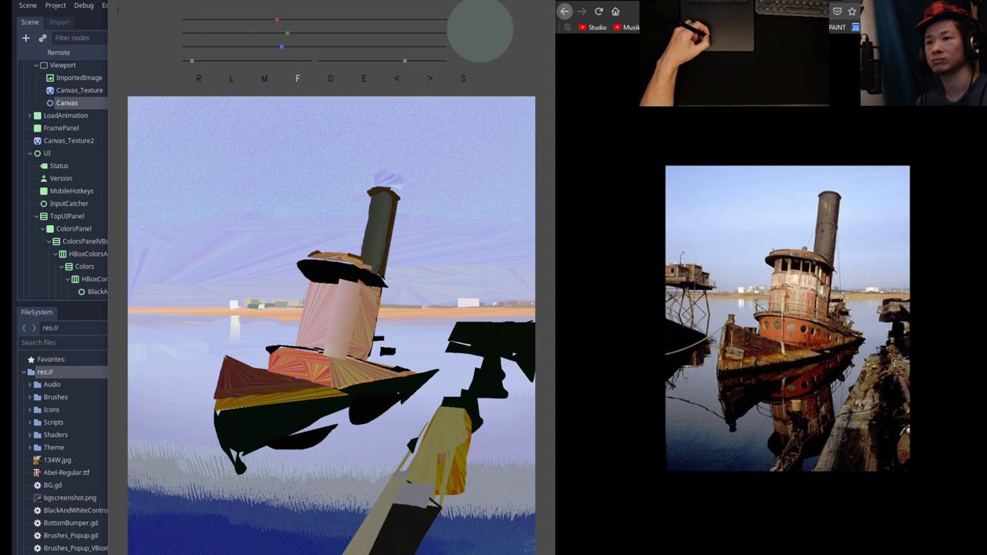
{"action": "left_click_drag", "start_coordinate": [401, 467], "coordinate": [436, 409]}
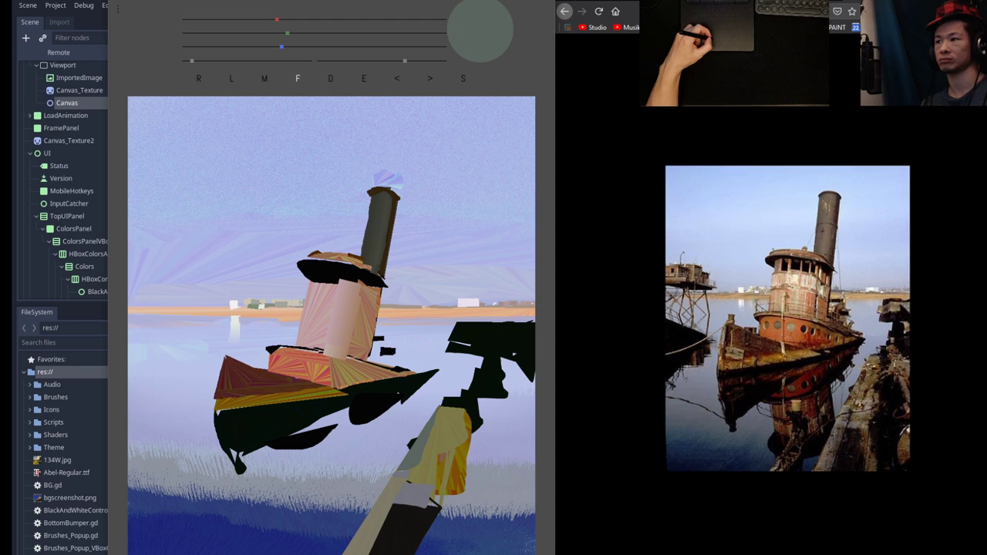
{"action": "mouse_move", "coordinate": [434, 490]}
{"action": "left_mouse_down"}
{"action": "mouse_move", "coordinate": [430, 507]}
{"action": "mouse_move", "coordinate": [442, 509]}
{"action": "mouse_move", "coordinate": [449, 485]}
{"action": "mouse_move", "coordinate": [438, 510]}
{"action": "left_mouse_up"}
Mix a dark olive brown and paint a jagged shadow across the lower part of the dock's ochre face.
{"action": "left_click", "coordinate": [212, 47]}
{"action": "left_click", "coordinate": [218, 34]}
{"action": "left_click", "coordinate": [220, 19]}
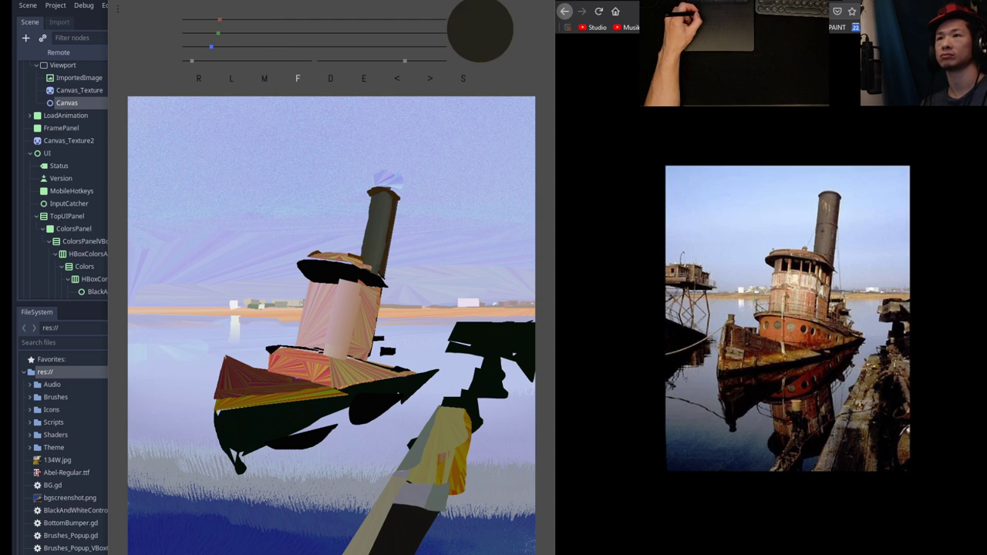
{"action": "mouse_move", "coordinate": [440, 461]}
{"action": "left_mouse_down"}
{"action": "mouse_move", "coordinate": [454, 457]}
{"action": "mouse_move", "coordinate": [471, 471]}
{"action": "mouse_move", "coordinate": [439, 467]}
{"action": "mouse_move", "coordinate": [483, 478]}
{"action": "mouse_move", "coordinate": [472, 479]}
{"action": "left_mouse_up"}
Mix a reddish near-black and darken the upper shaded side of the dock's ochre face.
{"action": "left_click", "coordinate": [189, 47]}
{"action": "left_click", "coordinate": [192, 33]}
{"action": "left_click", "coordinate": [196, 20]}
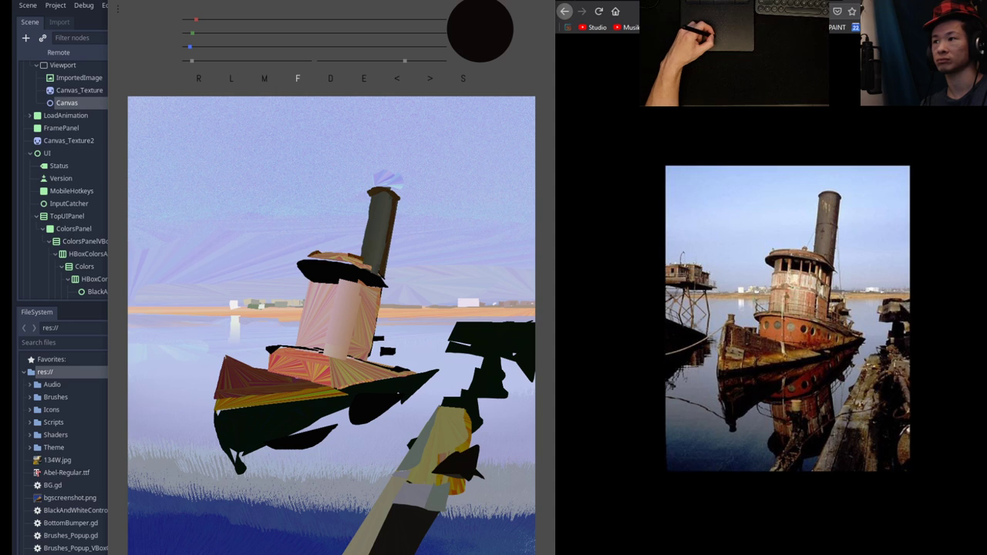
{"action": "mouse_move", "coordinate": [458, 436]}
{"action": "left_mouse_down"}
{"action": "mouse_move", "coordinate": [461, 410]}
{"action": "mouse_move", "coordinate": [479, 433]}
{"action": "left_mouse_up"}
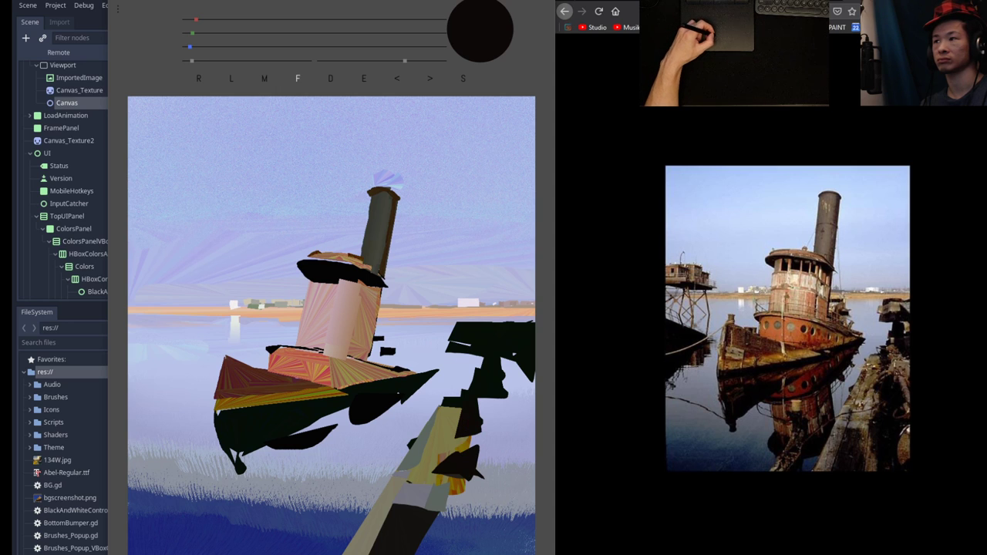
Mix a muted red and an ochre brown and block in the dock's landward side, with the ochre at its base.
{"action": "left_click", "coordinate": [253, 33]}
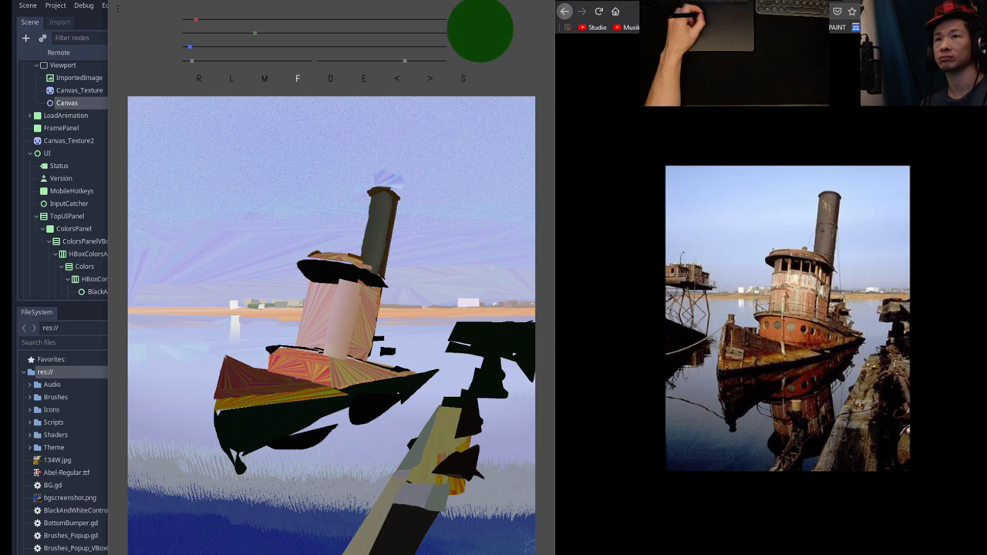
{"action": "left_click", "coordinate": [311, 19]}
{"action": "left_click", "coordinate": [241, 33]}
{"action": "left_click", "coordinate": [247, 47]}
{"action": "left_click_drag", "start_coordinate": [247, 47], "coordinate": [246, 48]}
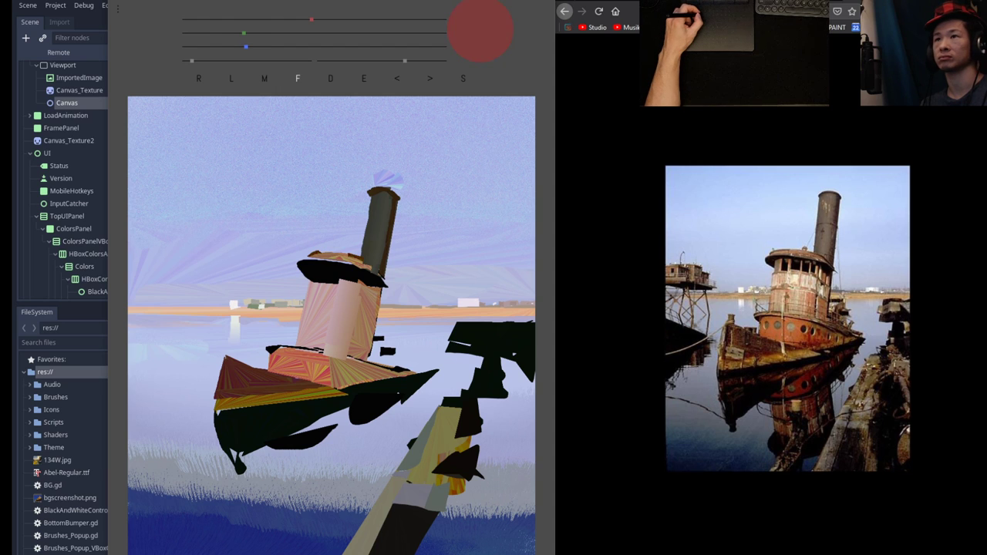
{"action": "mouse_move", "coordinate": [476, 396]}
{"action": "left_mouse_down"}
{"action": "mouse_move", "coordinate": [514, 450]}
{"action": "mouse_move", "coordinate": [506, 410]}
{"action": "mouse_move", "coordinate": [493, 391]}
{"action": "mouse_move", "coordinate": [512, 512]}
{"action": "mouse_move", "coordinate": [467, 490]}
{"action": "mouse_move", "coordinate": [515, 466]}
{"action": "mouse_move", "coordinate": [455, 533]}
{"action": "left_mouse_up"}
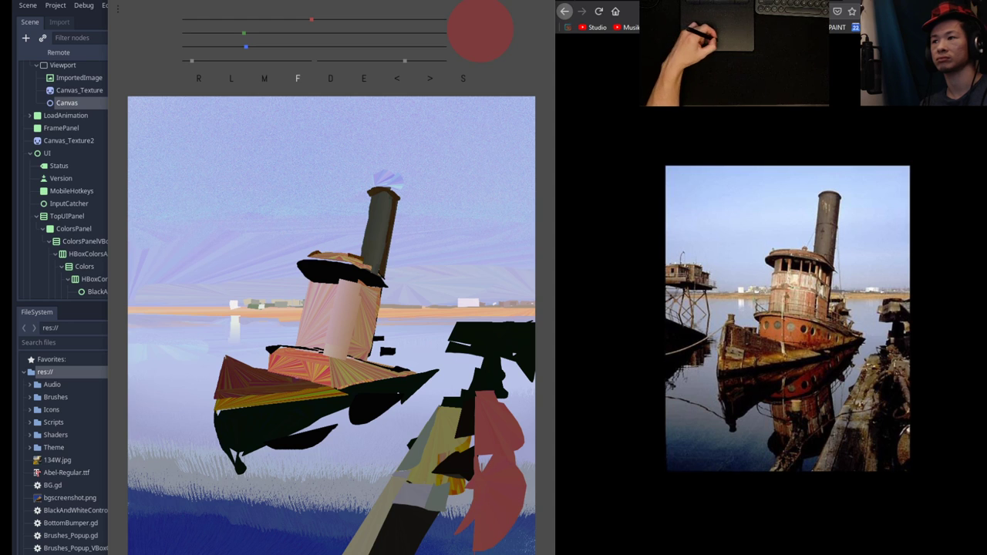
{"action": "left_click_drag", "start_coordinate": [244, 33], "coordinate": [289, 33]}
{"action": "mouse_move", "coordinate": [460, 554]}
{"action": "left_mouse_down"}
{"action": "mouse_move", "coordinate": [506, 509]}
{"action": "mouse_move", "coordinate": [525, 554]}
{"action": "left_mouse_up"}
Sample the near-black of the dock post and paint dark shapes between the plank and the red and ochre side.
{"action": "key", "text": "e"}
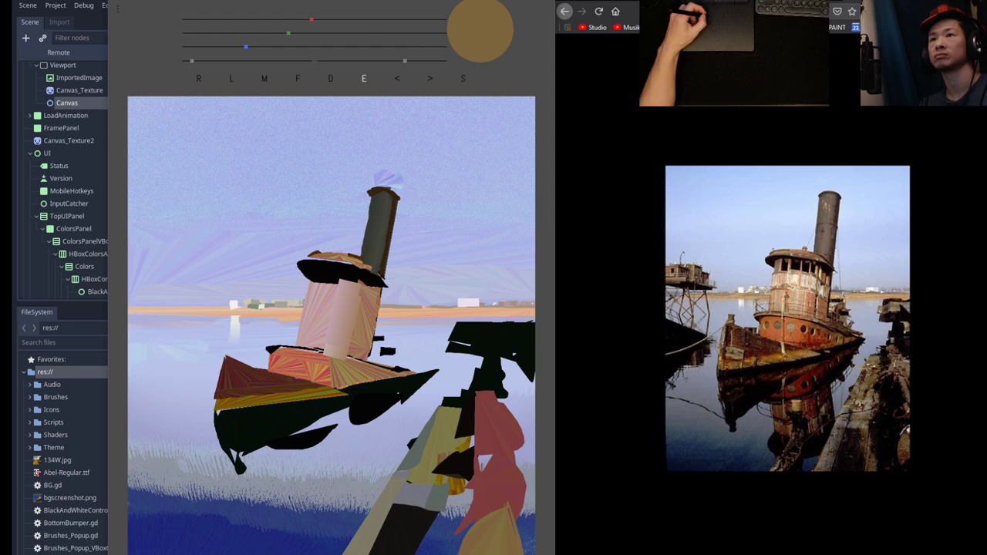
{"action": "left_click", "coordinate": [493, 344]}
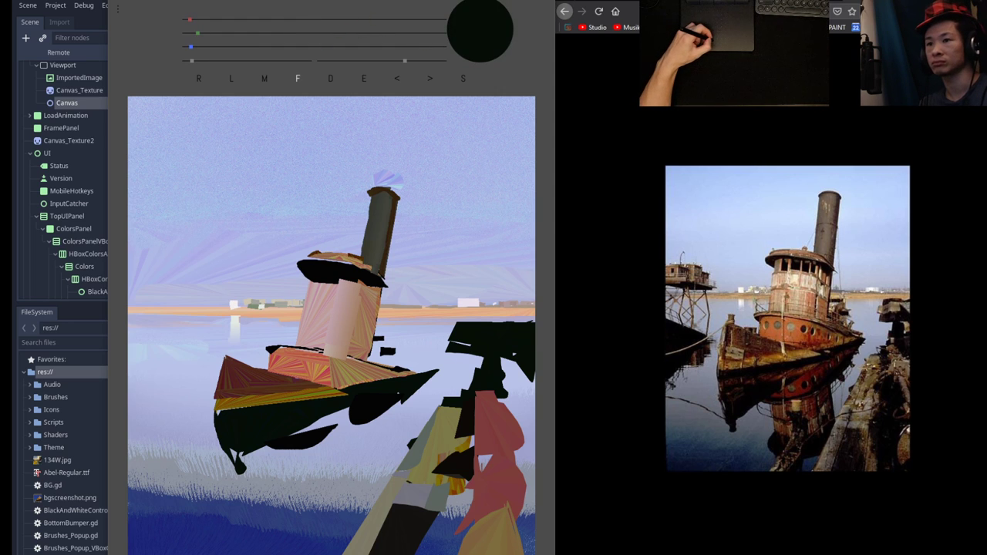
{"action": "left_click_drag", "start_coordinate": [446, 495], "coordinate": [452, 552]}
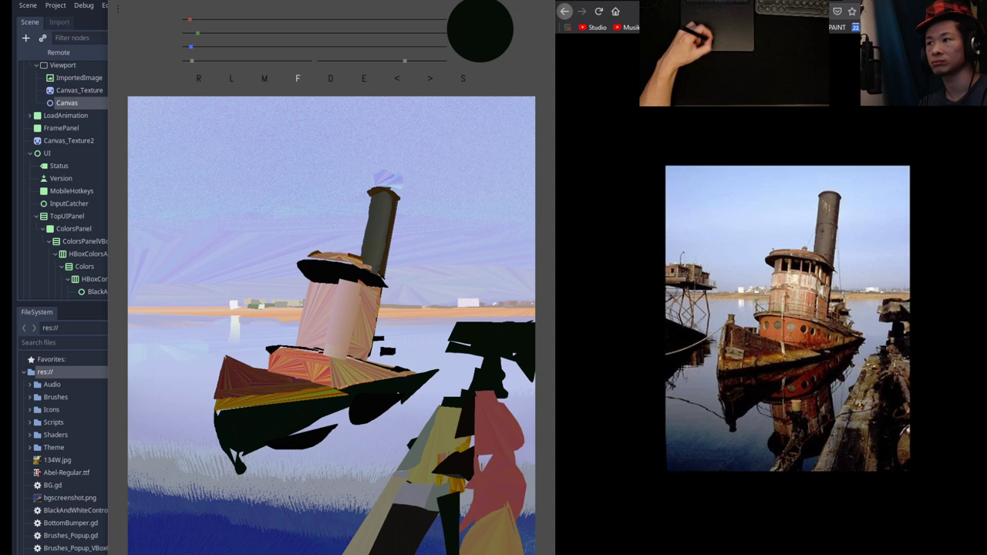
{"action": "mouse_move", "coordinate": [492, 507]}
{"action": "left_mouse_down"}
{"action": "mouse_move", "coordinate": [464, 537]}
{"action": "mouse_move", "coordinate": [463, 494]}
{"action": "mouse_move", "coordinate": [506, 509]}
{"action": "mouse_move", "coordinate": [526, 494]}
{"action": "mouse_move", "coordinate": [481, 499]}
{"action": "mouse_move", "coordinate": [498, 479]}
{"action": "left_mouse_up"}
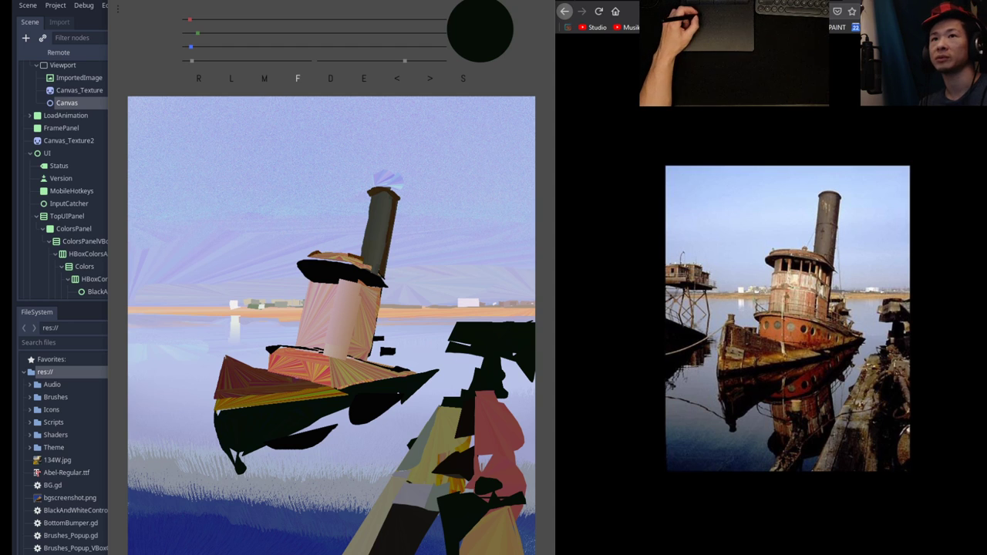
Adjust the canvas width and height in the options to crop the painting narrower and shorter.
{"action": "left_click", "coordinate": [118, 9]}
{"action": "left_click_drag", "start_coordinate": [181, 270], "coordinate": [199, 269]}
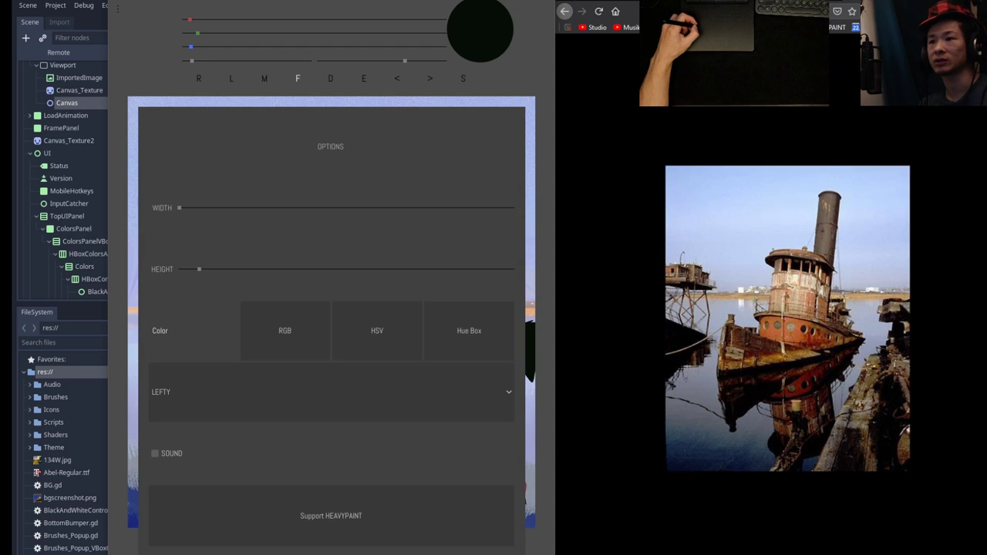
{"action": "left_click_drag", "start_coordinate": [179, 208], "coordinate": [204, 207]}
{"action": "key", "text": "Escape"}
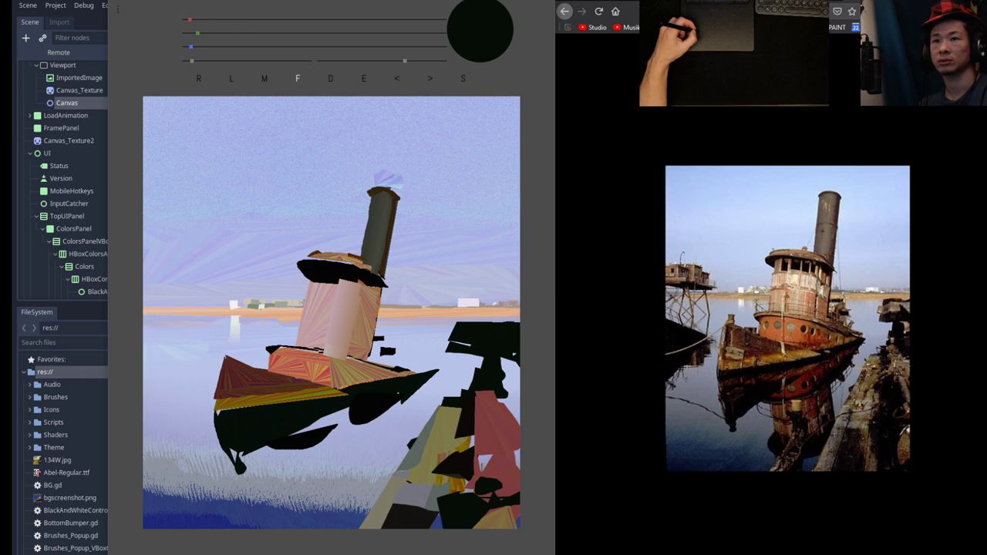
Paint a near-black pointed hull shape entering from the left edge of the water, and extend its lower edge.
{"action": "mouse_move", "coordinate": [142, 341]}
{"action": "left_mouse_down"}
{"action": "mouse_move", "coordinate": [209, 378]}
{"action": "mouse_move", "coordinate": [140, 377]}
{"action": "mouse_move", "coordinate": [144, 403]}
{"action": "left_mouse_up"}
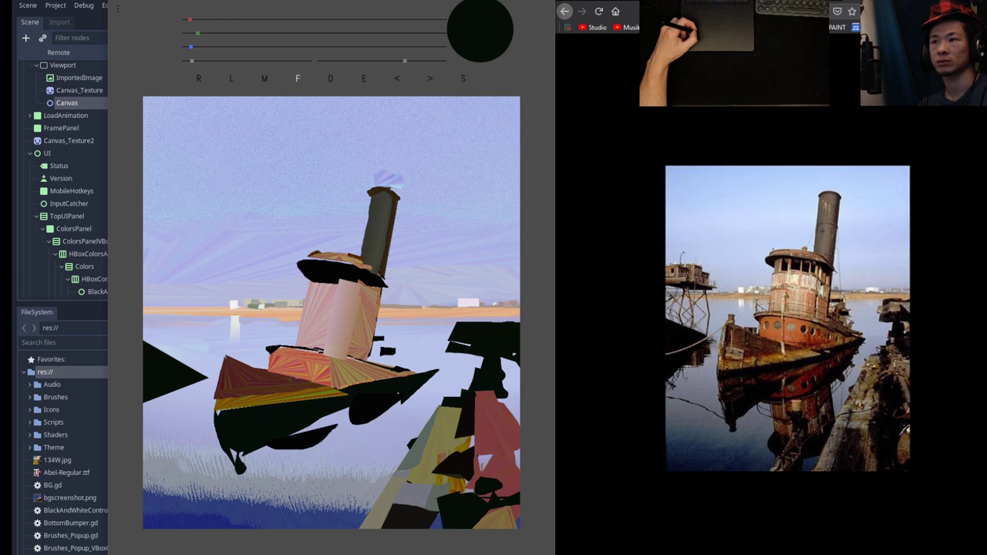
{"action": "left_click_drag", "start_coordinate": [143, 403], "coordinate": [143, 420]}
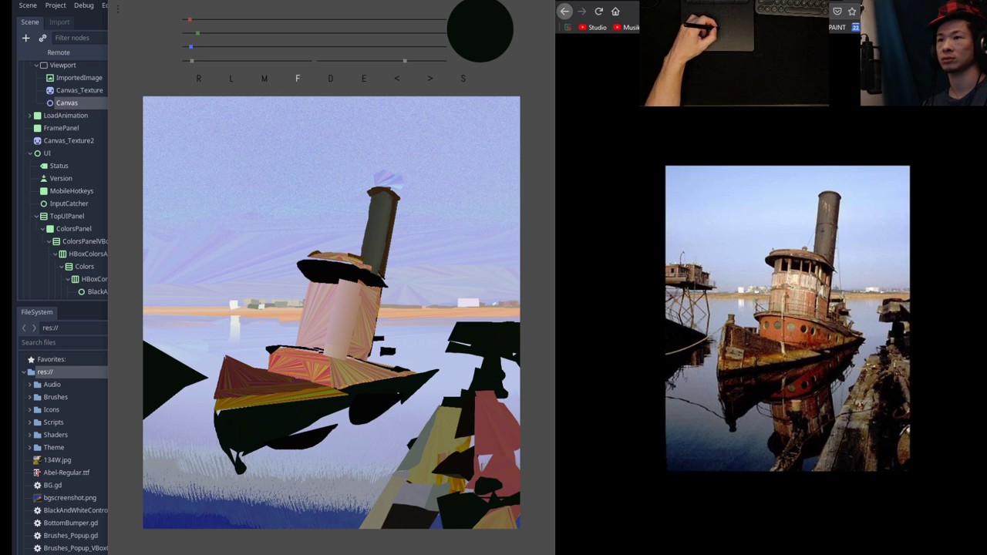
{"action": "mouse_move", "coordinate": [859, 56]}
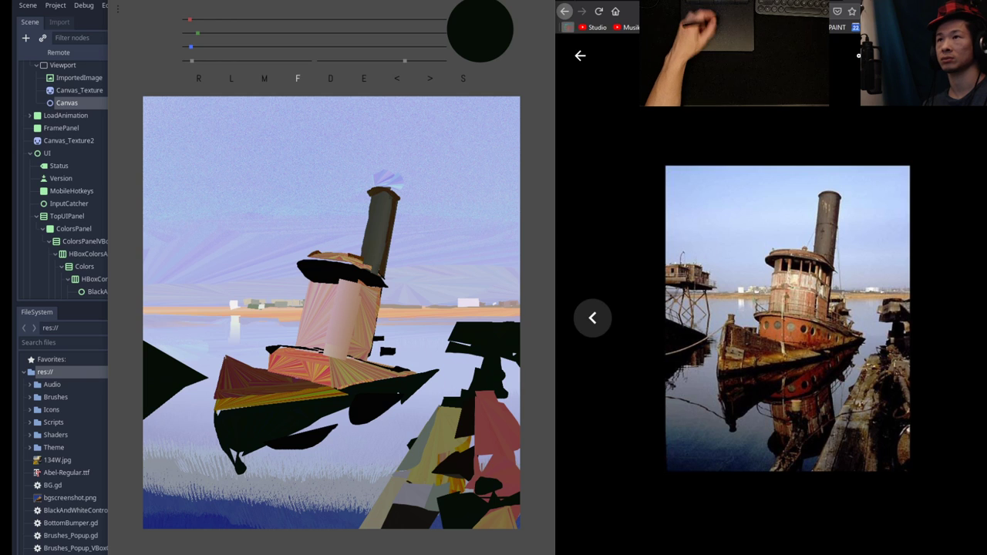
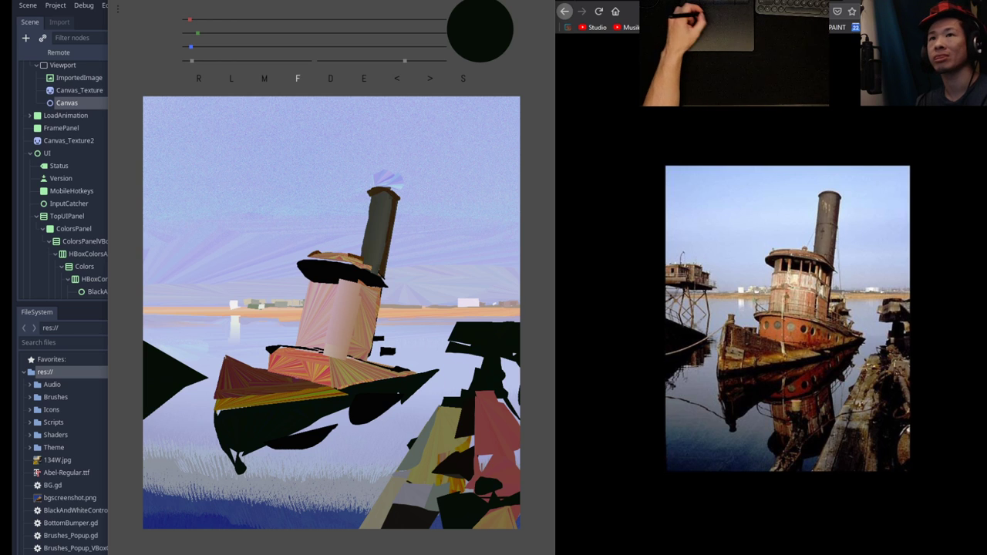
Mix a light tan brown and paint a facet beside the dark dock post, below the upper beam.
{"action": "left_click_drag", "start_coordinate": [190, 19], "coordinate": [336, 20]}
{"action": "left_click_drag", "start_coordinate": [197, 32], "coordinate": [307, 32]}
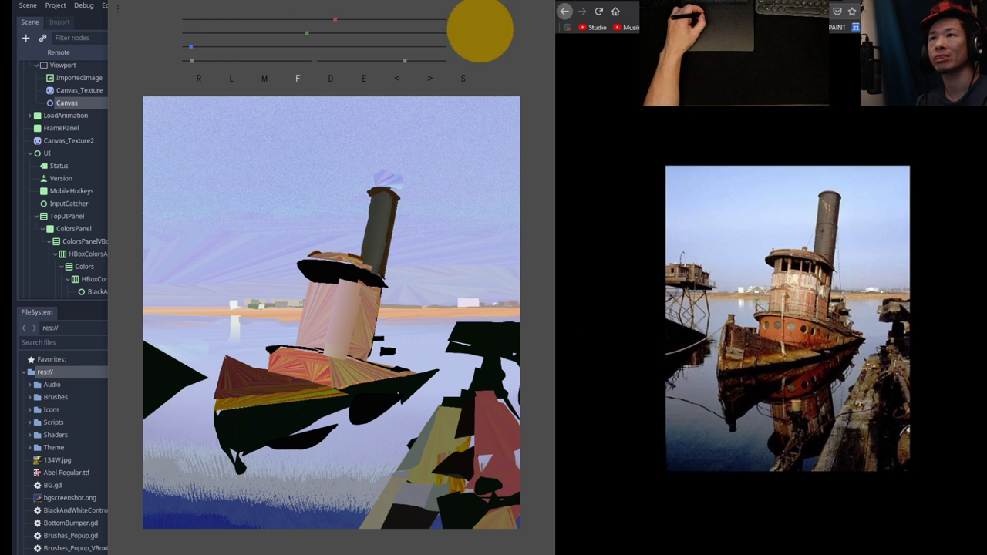
{"action": "mouse_move", "coordinate": [499, 357]}
{"action": "left_mouse_down"}
{"action": "mouse_move", "coordinate": [517, 367]}
{"action": "mouse_move", "coordinate": [504, 394]}
{"action": "mouse_move", "coordinate": [520, 365]}
{"action": "mouse_move", "coordinate": [491, 353]}
{"action": "left_mouse_up"}
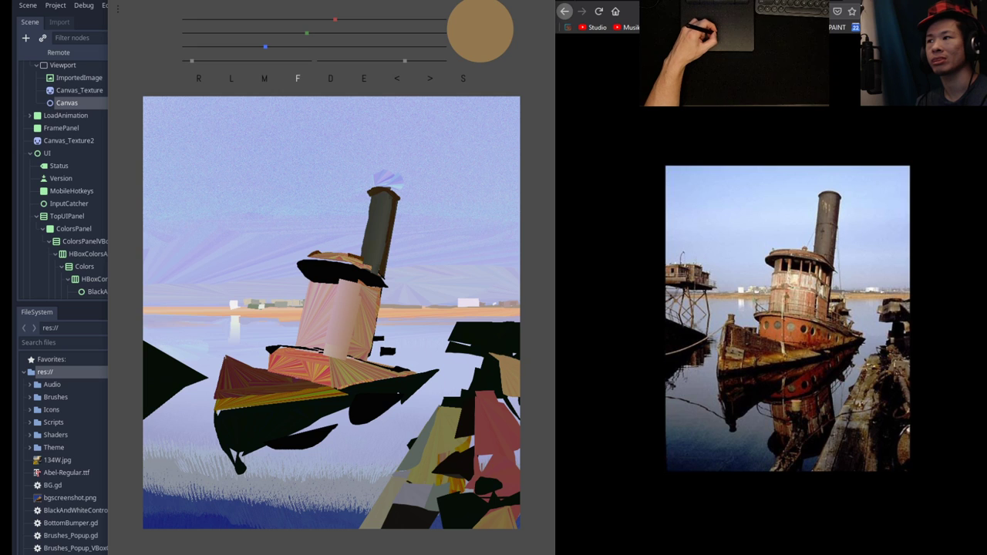
Mix a dark brown and a near-black and break up the tan facet beside the post with shadow shapes.
{"action": "left_click_drag", "start_coordinate": [242, 33], "coordinate": [226, 19]}
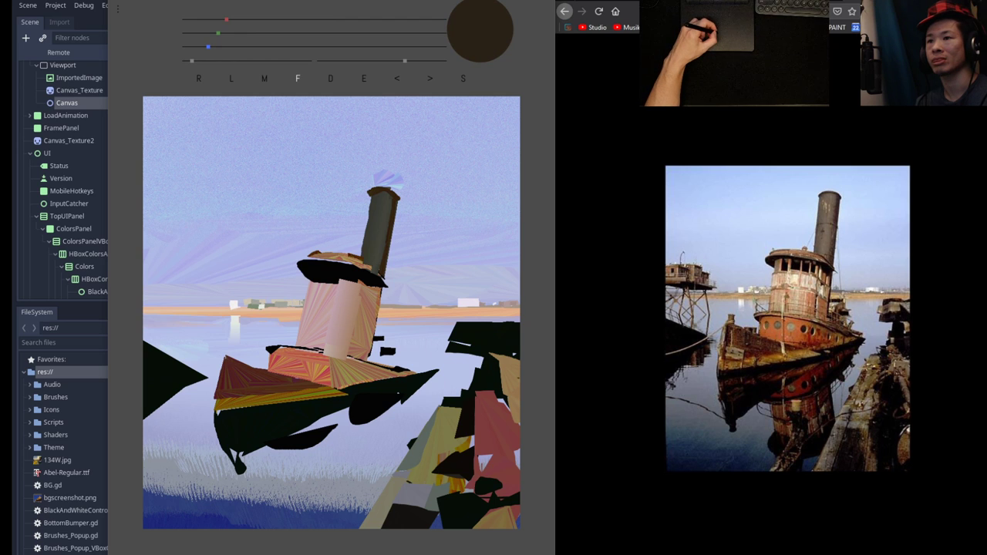
{"action": "left_click_drag", "start_coordinate": [506, 376], "coordinate": [515, 399]}
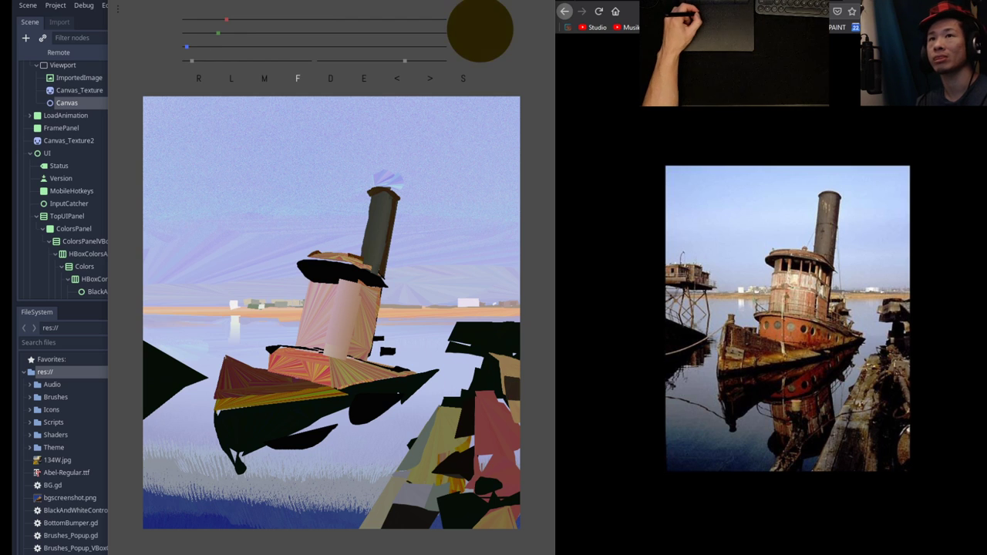
{"action": "left_click_drag", "start_coordinate": [187, 19], "coordinate": [186, 47]}
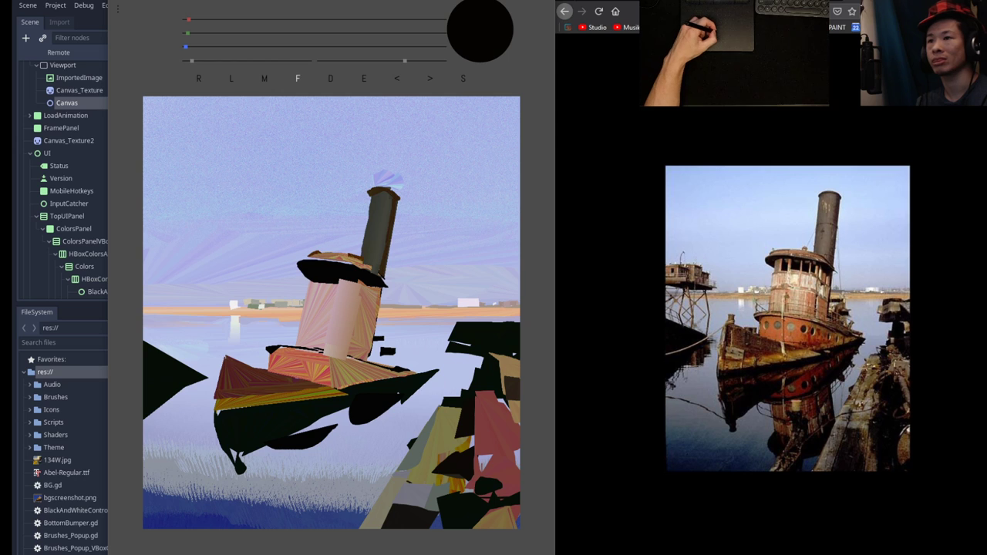
{"action": "left_click_drag", "start_coordinate": [501, 374], "coordinate": [520, 379]}
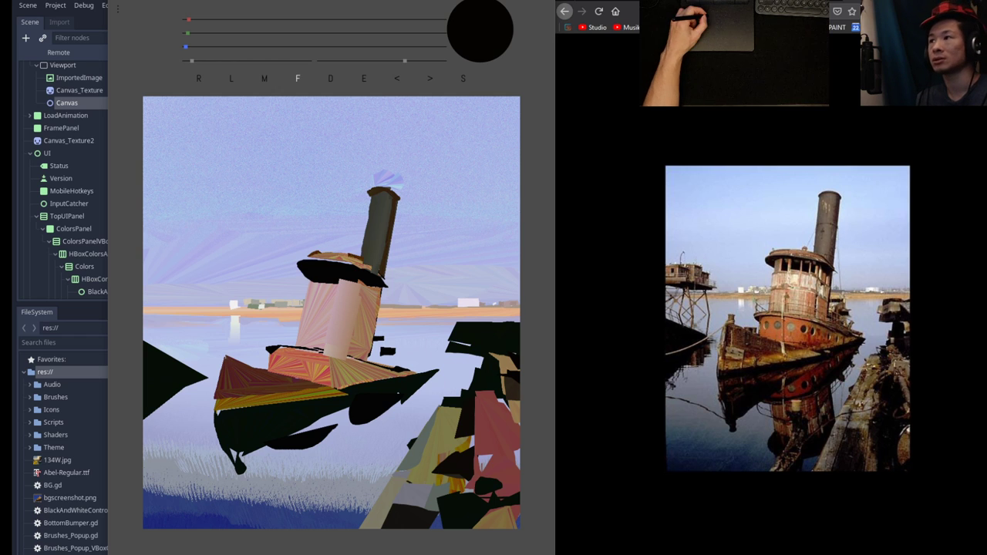
Mix a muted olive green and paint a lit plank across the dark upper beam of the dock.
{"action": "left_click", "coordinate": [261, 34]}
{"action": "left_click", "coordinate": [266, 47]}
{"action": "left_click", "coordinate": [271, 19]}
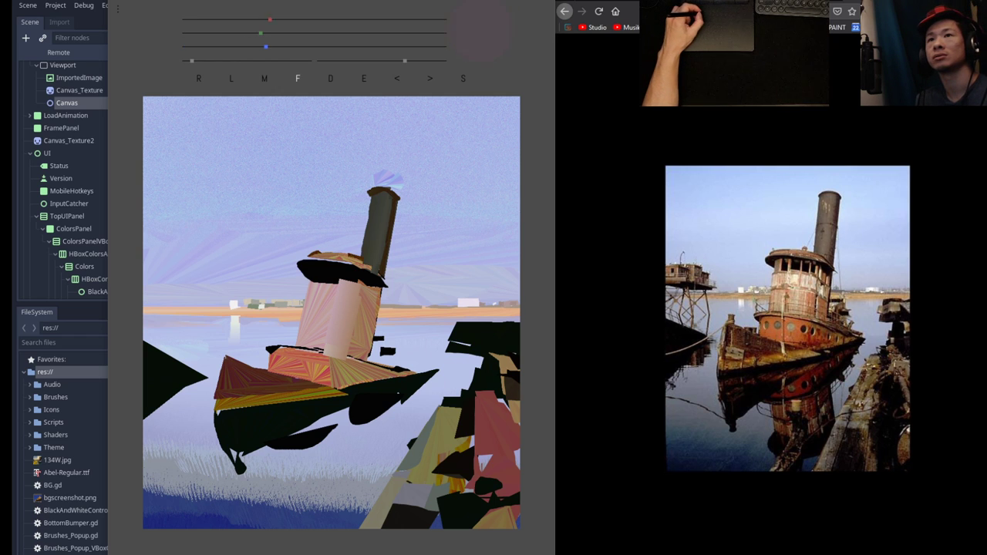
{"action": "left_click", "coordinate": [297, 34]}
{"action": "left_click_drag", "start_coordinate": [284, 19], "coordinate": [288, 20]}
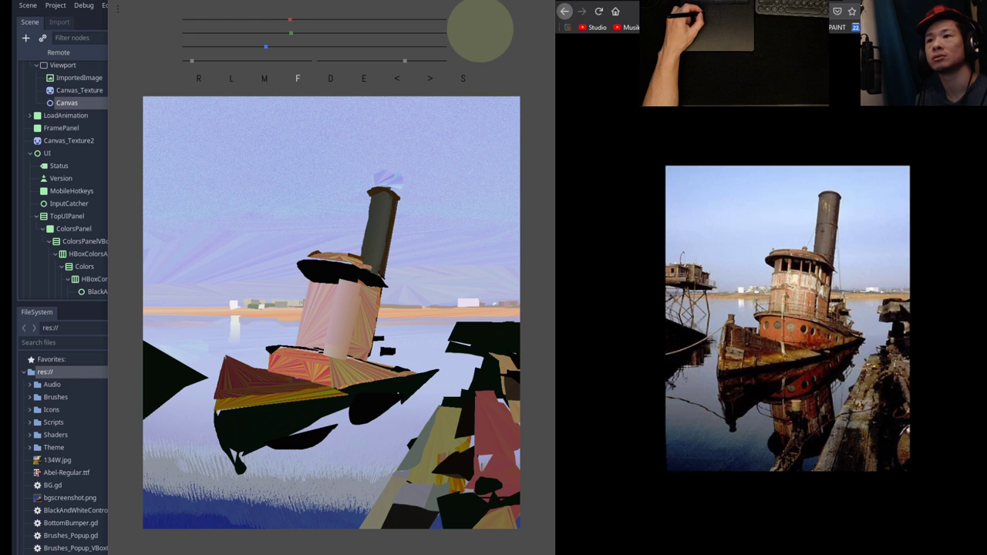
{"action": "mouse_move", "coordinate": [464, 327]}
{"action": "left_mouse_down"}
{"action": "mouse_move", "coordinate": [462, 341]}
{"action": "mouse_move", "coordinate": [518, 344]}
{"action": "mouse_move", "coordinate": [520, 327]}
{"action": "left_mouse_up"}
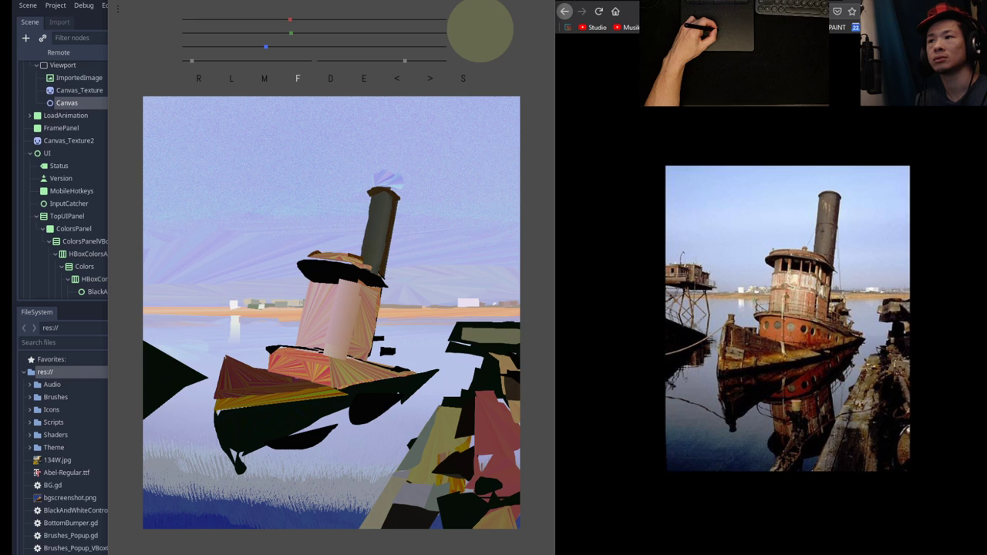
Mix a grey brown and a warm tan and paint facets on the water-facing end of the upper beam.
{"action": "right_click", "coordinate": [378, 231]}
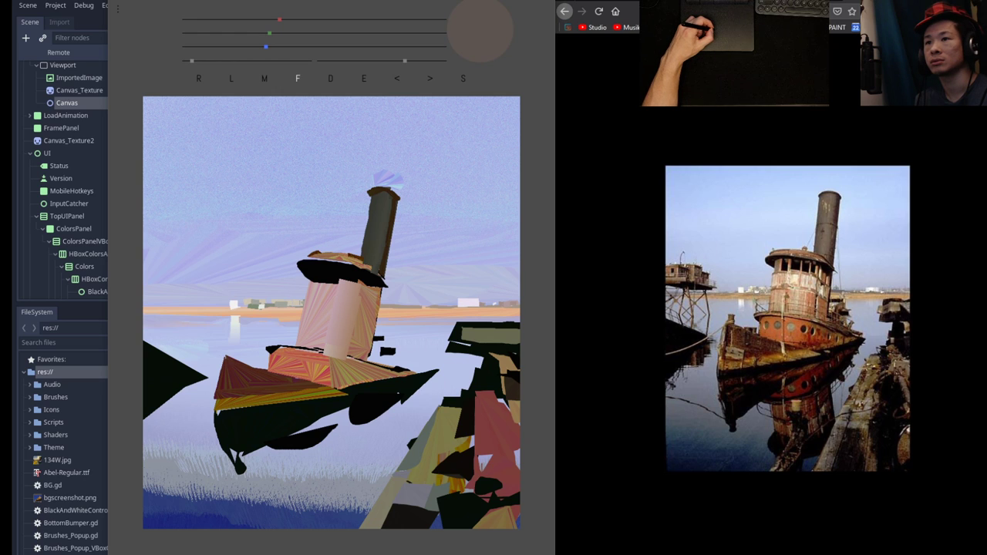
{"action": "mouse_move", "coordinate": [462, 329]}
{"action": "left_mouse_down"}
{"action": "mouse_move", "coordinate": [449, 338]}
{"action": "mouse_move", "coordinate": [461, 339]}
{"action": "left_mouse_up"}
{"action": "left_click_drag", "start_coordinate": [279, 20], "coordinate": [307, 19]}
{"action": "left_click", "coordinate": [294, 33]}
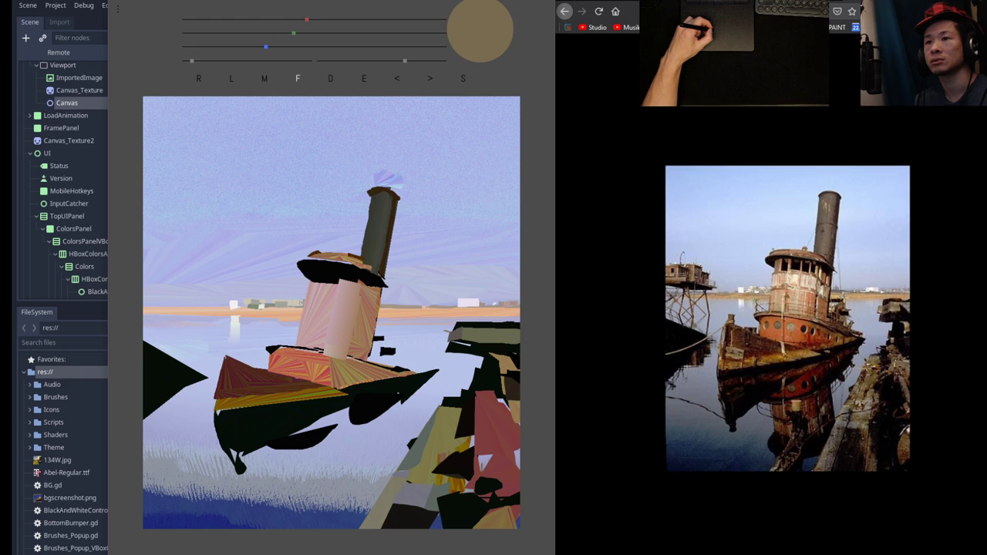
{"action": "left_click_drag", "start_coordinate": [450, 331], "coordinate": [448, 344]}
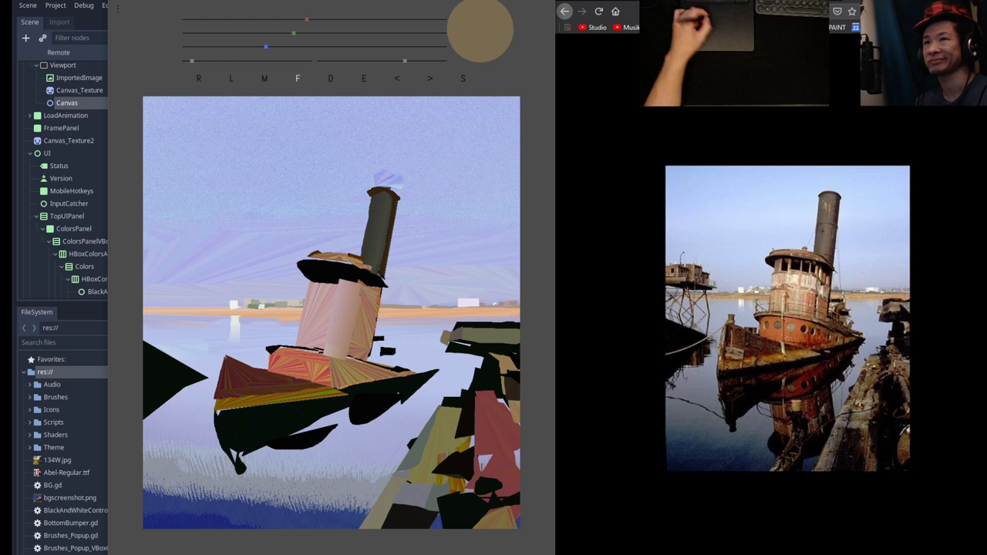
Sample a light peach orange and paint a patch of shoreline just above the dock's upper beam.
{"action": "key", "text": "e"}
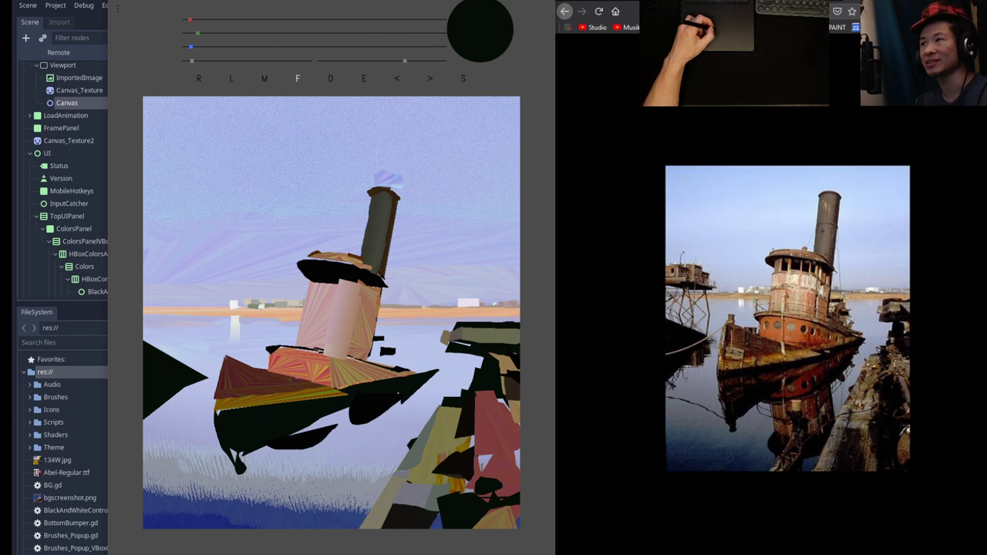
{"action": "key", "text": "e"}
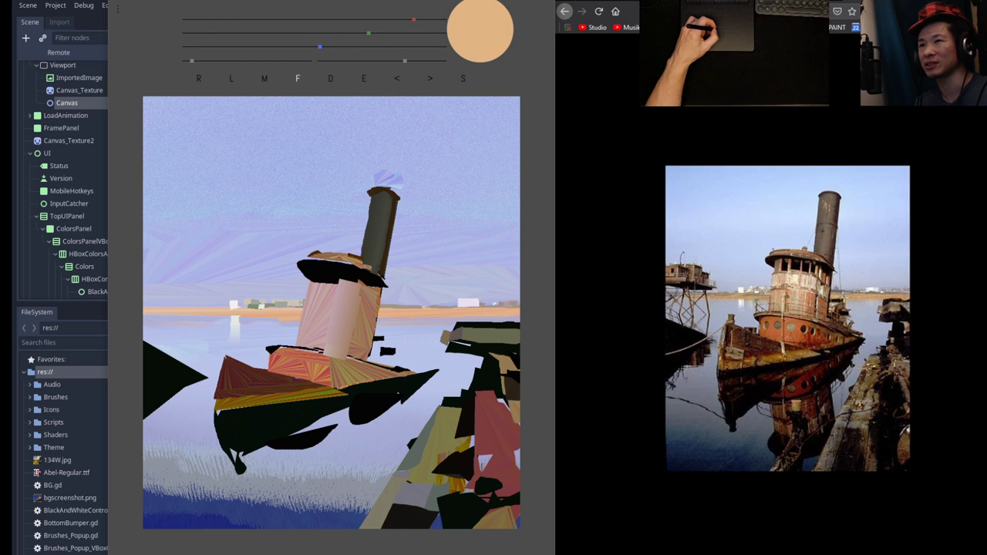
{"action": "left_click_drag", "start_coordinate": [500, 321], "coordinate": [513, 322]}
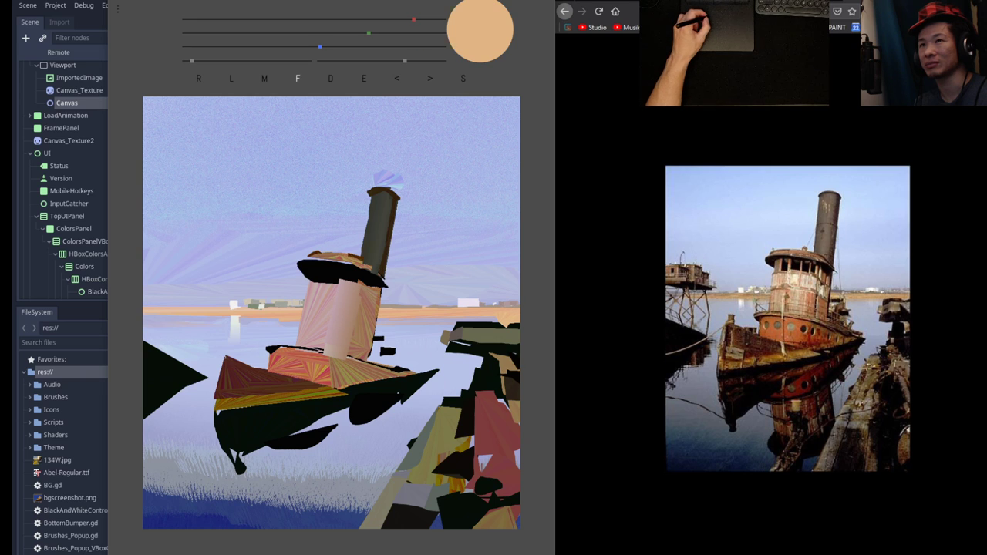
Mix an olive ochre and paint it along the ledge at the cabin's base and over the boat's rear deck.
{"action": "key", "text": "e"}
{"action": "key", "text": "f"}
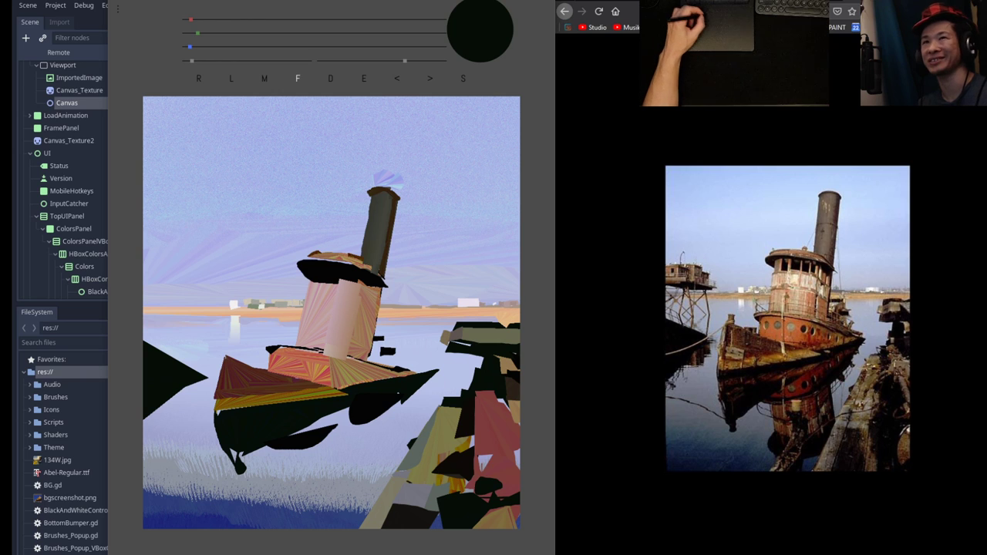
{"action": "left_click", "coordinate": [225, 33]}
{"action": "left_click", "coordinate": [235, 19]}
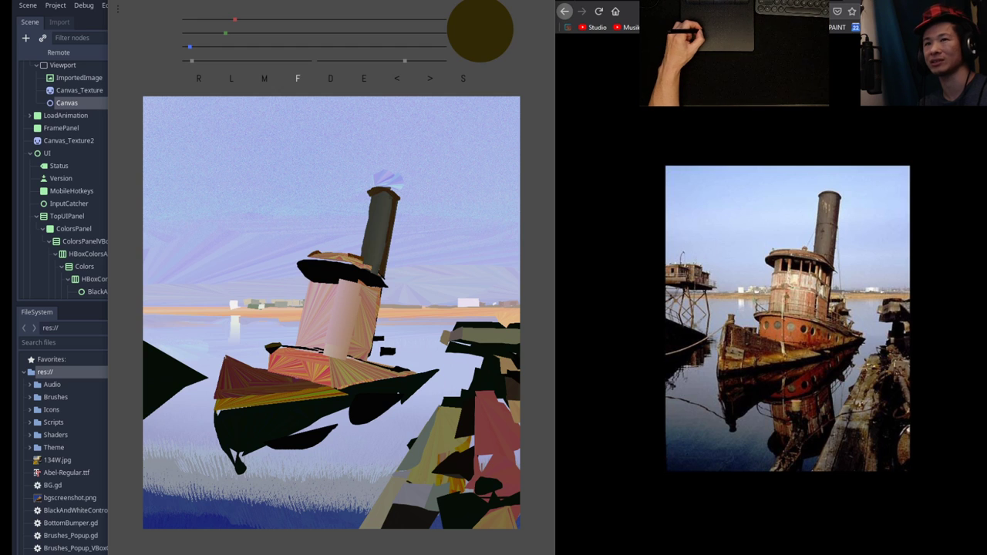
{"action": "left_click", "coordinate": [257, 33]}
{"action": "left_click", "coordinate": [285, 33]}
{"action": "left_click", "coordinate": [294, 20]}
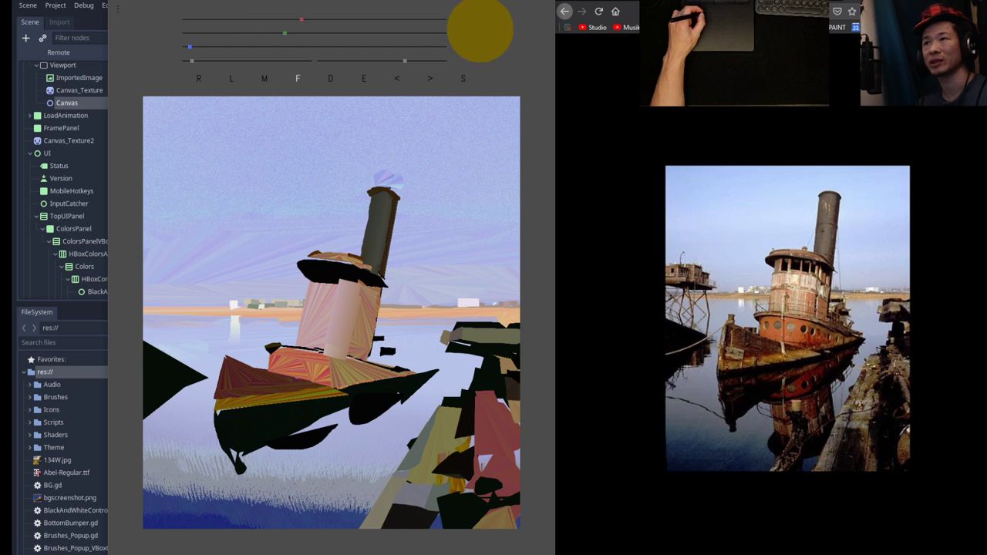
{"action": "left_click_drag", "start_coordinate": [189, 48], "coordinate": [230, 47]}
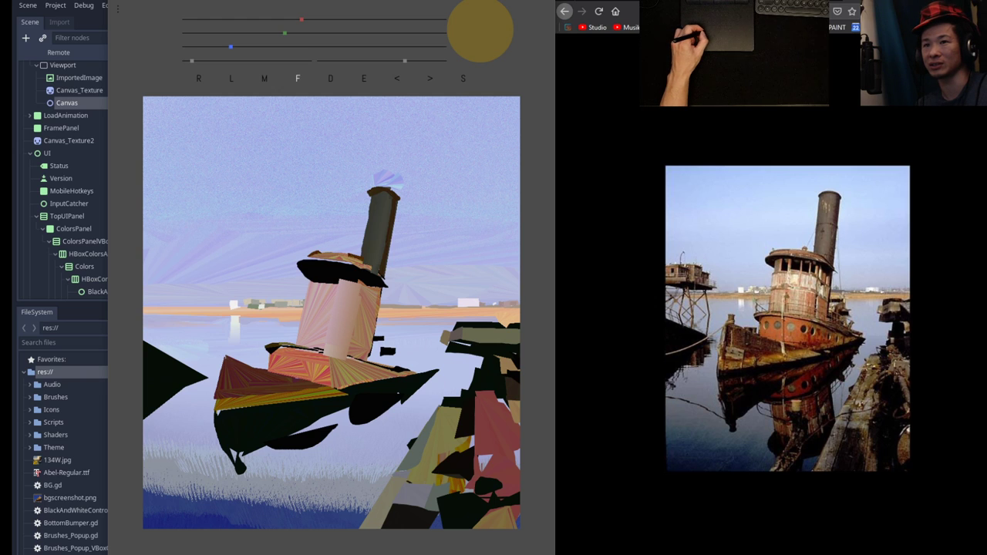
{"action": "left_click_drag", "start_coordinate": [297, 344], "coordinate": [395, 373]}
{"action": "left_click_drag", "start_coordinate": [341, 357], "coordinate": [362, 362]}
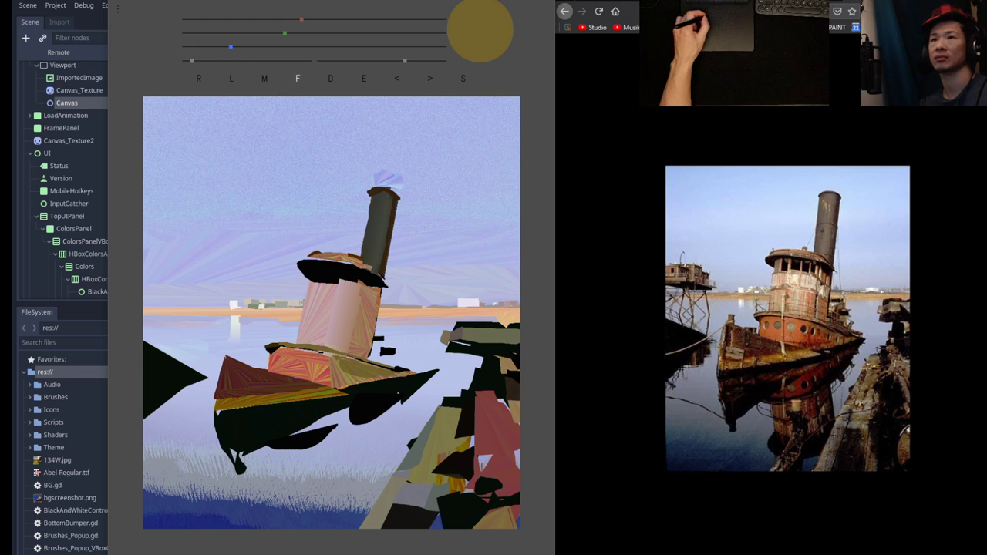
Try a light ochre facet on the red wall below the cabin ledge, and undo the stroke.
{"action": "key", "text": "e"}
{"action": "key", "text": "f"}
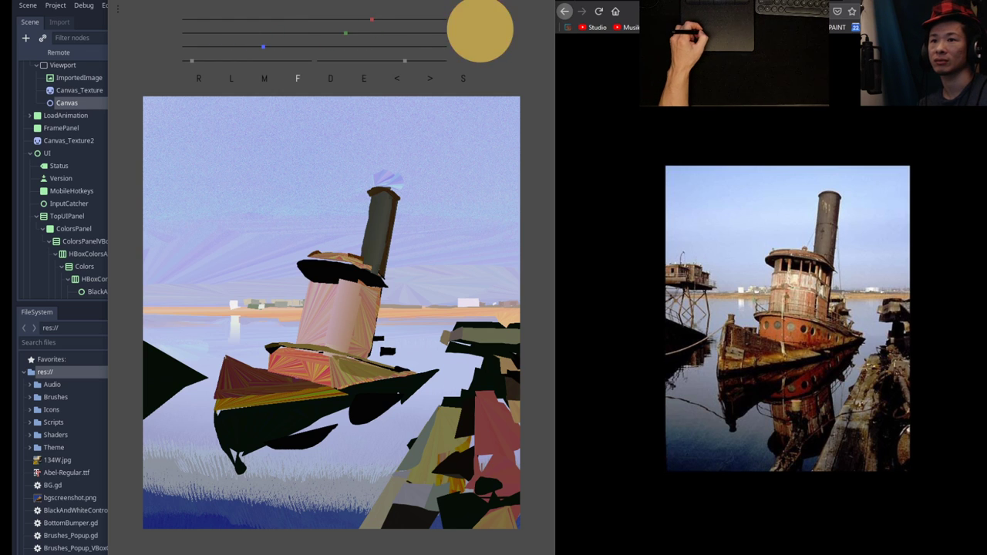
{"action": "mouse_move", "coordinate": [278, 349]}
{"action": "left_mouse_down"}
{"action": "mouse_move", "coordinate": [324, 357]}
{"action": "mouse_move", "coordinate": [283, 368]}
{"action": "left_mouse_up"}
{"action": "key", "text": "ctrl+z"}
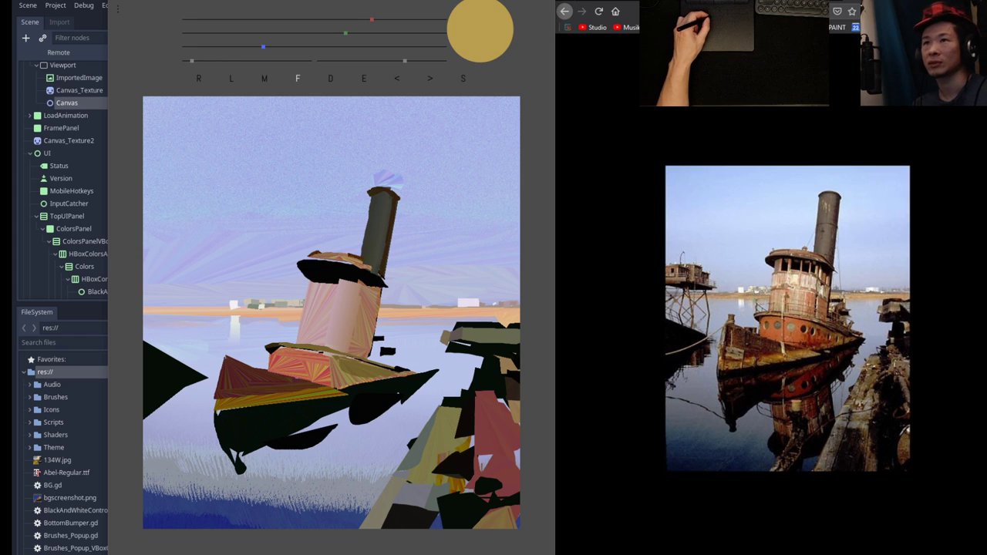
Resample ochre tones and try another facet across the red wall below the cabin ledge, undoing the stroke.
{"action": "key", "text": "e"}
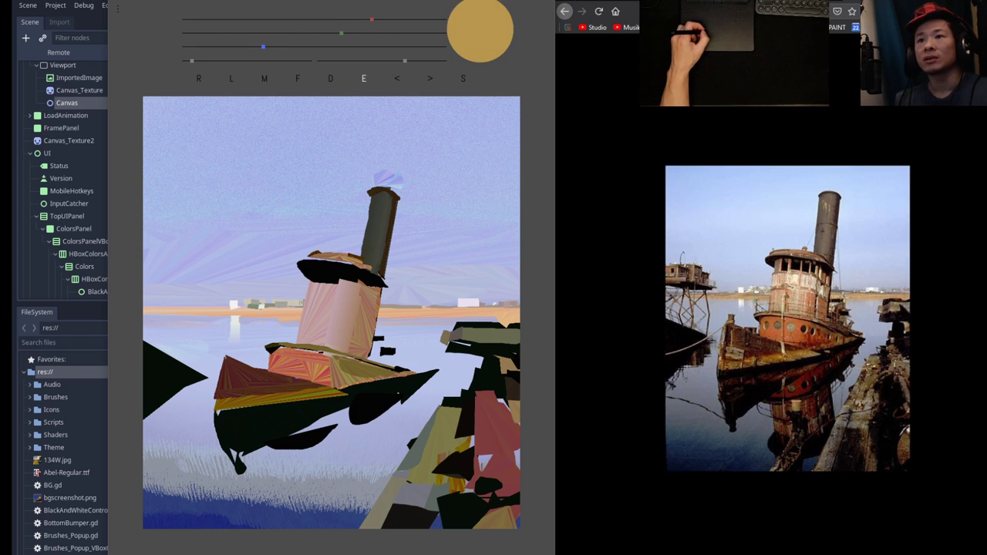
{"action": "key", "text": "f"}
{"action": "left_click_drag", "start_coordinate": [329, 365], "coordinate": [281, 351]}
{"action": "key", "text": "ctrl+z"}
{"action": "key", "text": "e"}
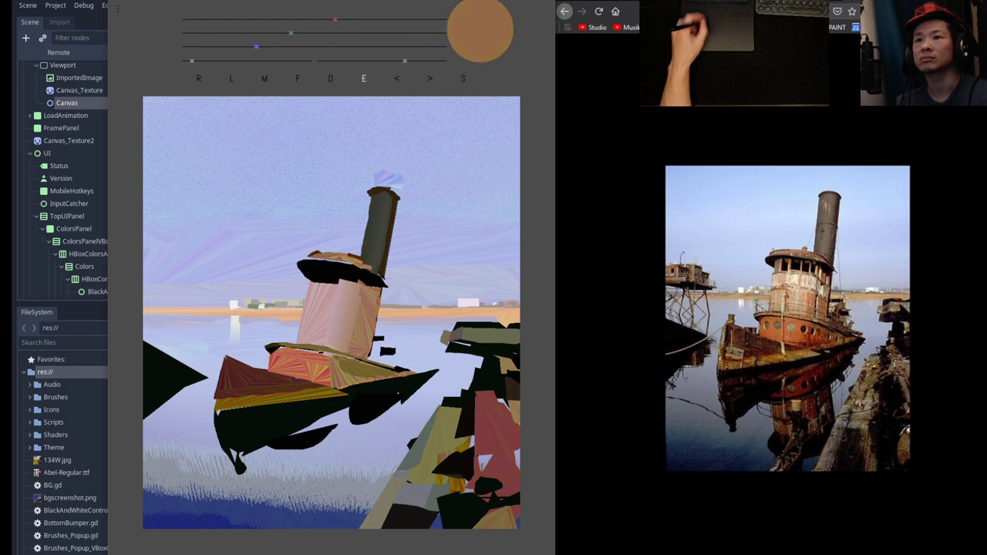
{"action": "key", "text": "f"}
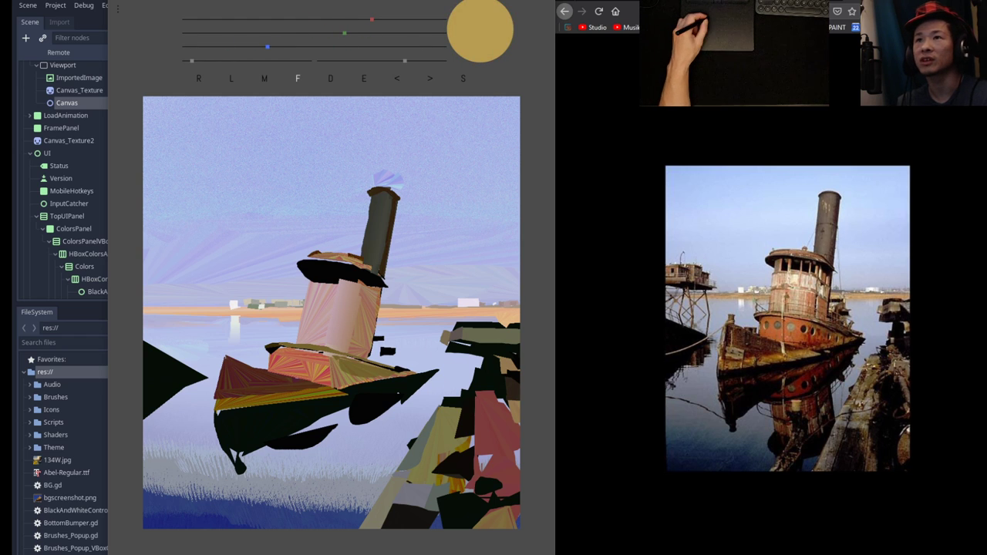
Sample a crimson, shift it to a coral red, and paint flat facets across the red wall below the cabin ledge.
{"action": "key", "text": "e"}
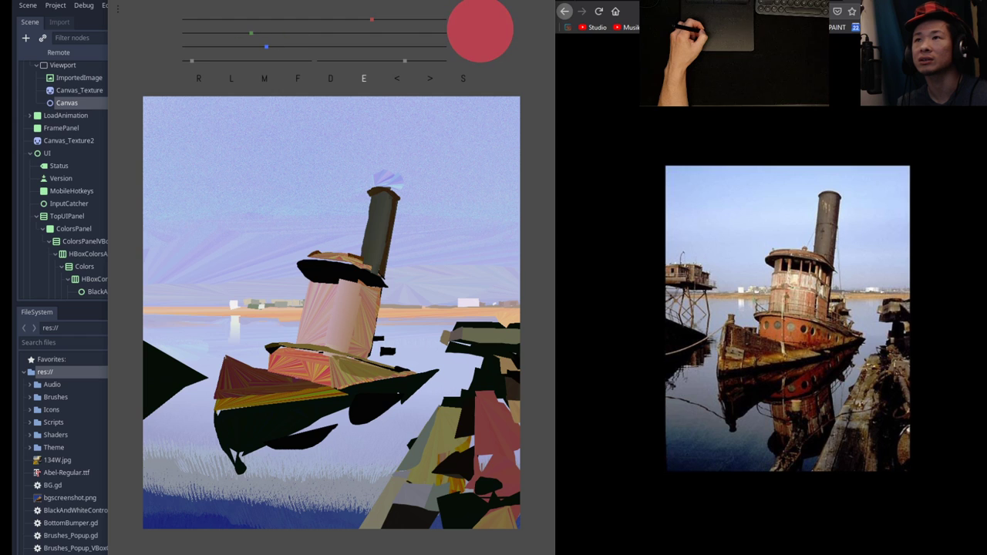
{"action": "key", "text": "f"}
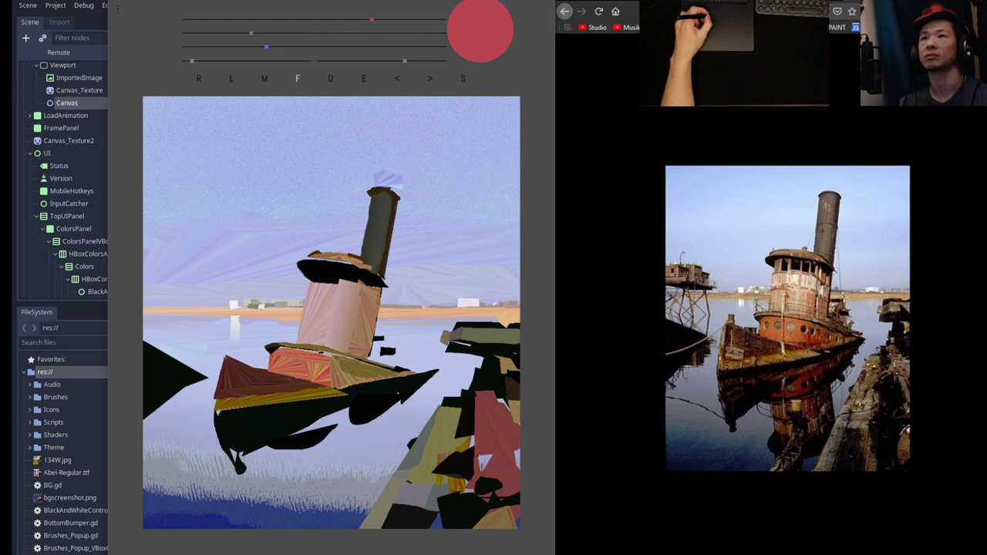
{"action": "left_click_drag", "start_coordinate": [251, 34], "coordinate": [288, 33]}
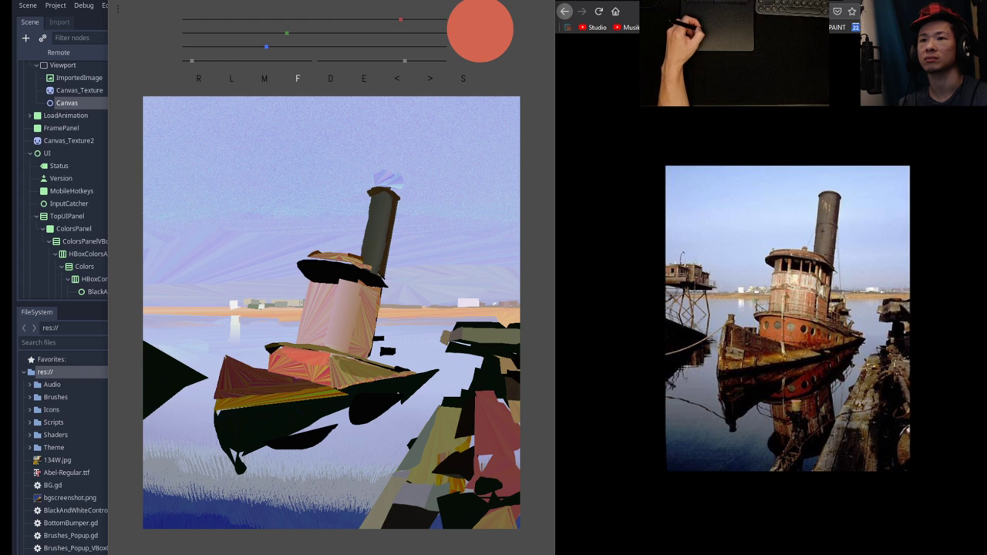
{"action": "mouse_move", "coordinate": [305, 363]}
{"action": "left_mouse_down"}
{"action": "mouse_move", "coordinate": [275, 364]}
{"action": "mouse_move", "coordinate": [315, 369]}
{"action": "left_mouse_up"}
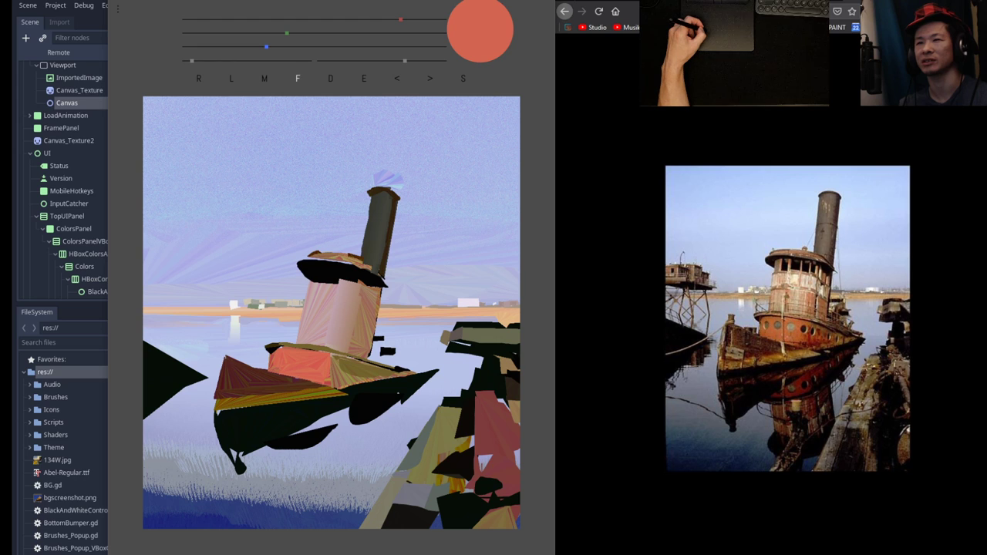
{"action": "left_click_drag", "start_coordinate": [307, 351], "coordinate": [321, 350]}
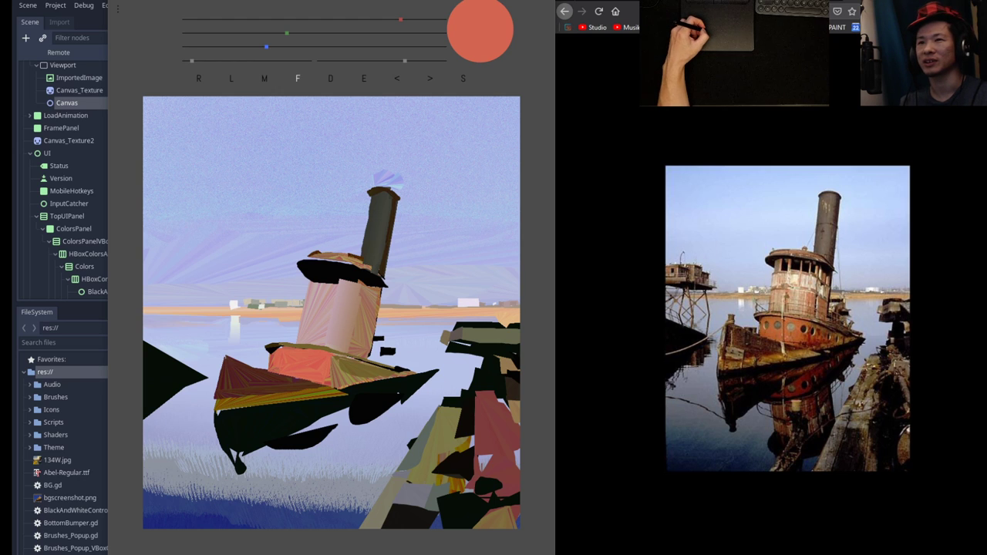
{"action": "mouse_move", "coordinate": [333, 357]}
{"action": "left_mouse_down"}
{"action": "mouse_move", "coordinate": [344, 370]}
{"action": "mouse_move", "coordinate": [334, 384]}
{"action": "left_mouse_up"}
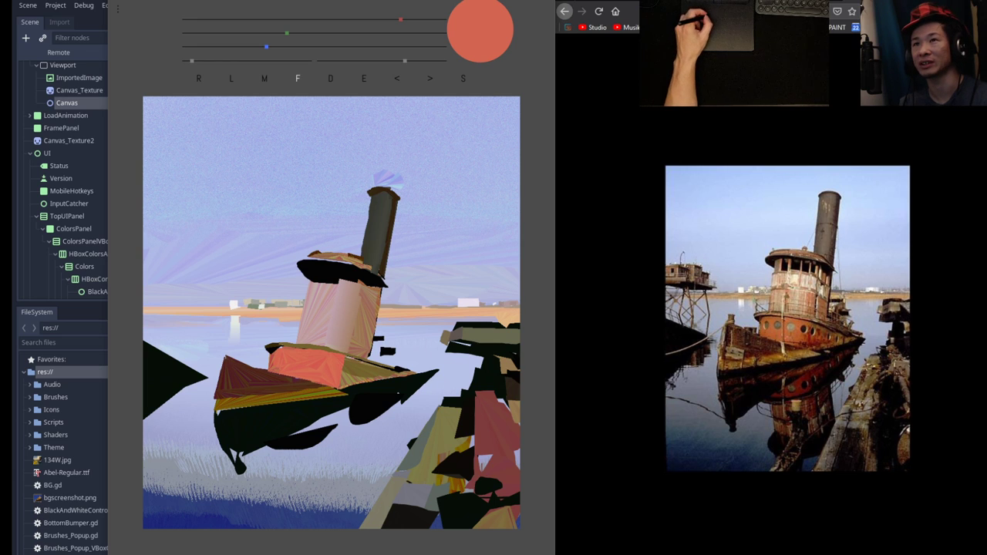
Sample a muted tan from the boat's rear deck beside the coral red wall.
{"action": "key", "text": "e"}
{"action": "left_click_drag", "start_coordinate": [347, 365], "coordinate": [368, 374]}
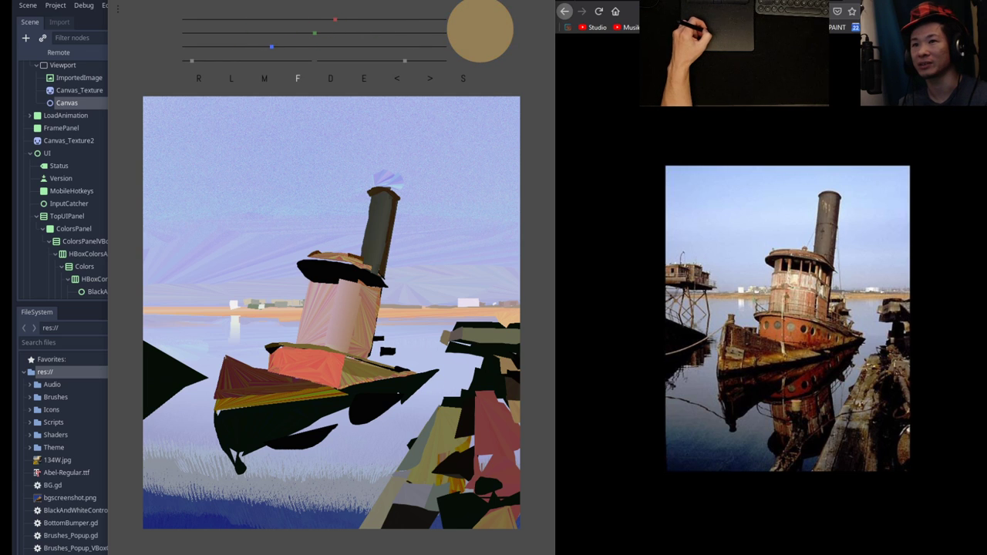
Sample the red from the painting and fill a red shape extending the lower cabin's right side.
{"action": "key", "text": "e"}
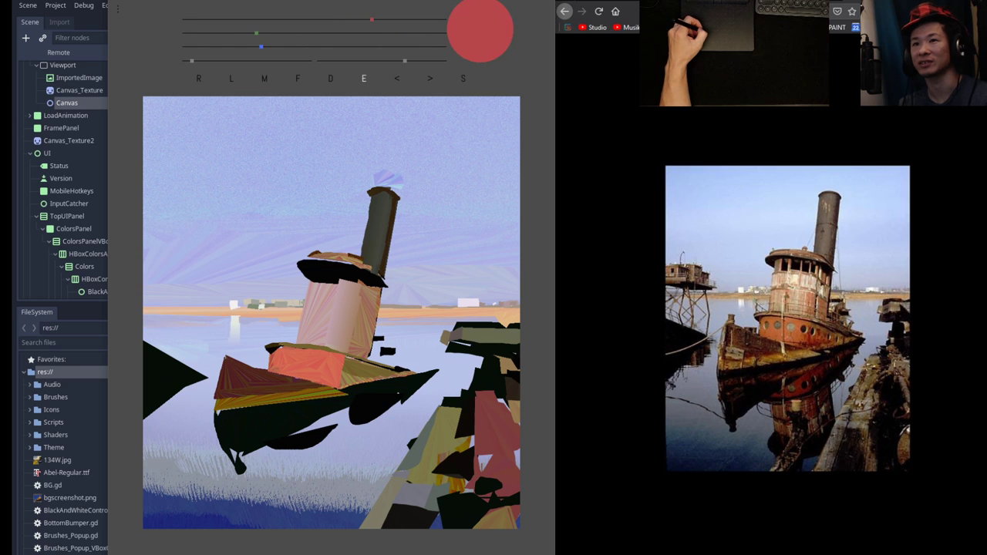
{"action": "key", "text": "f"}
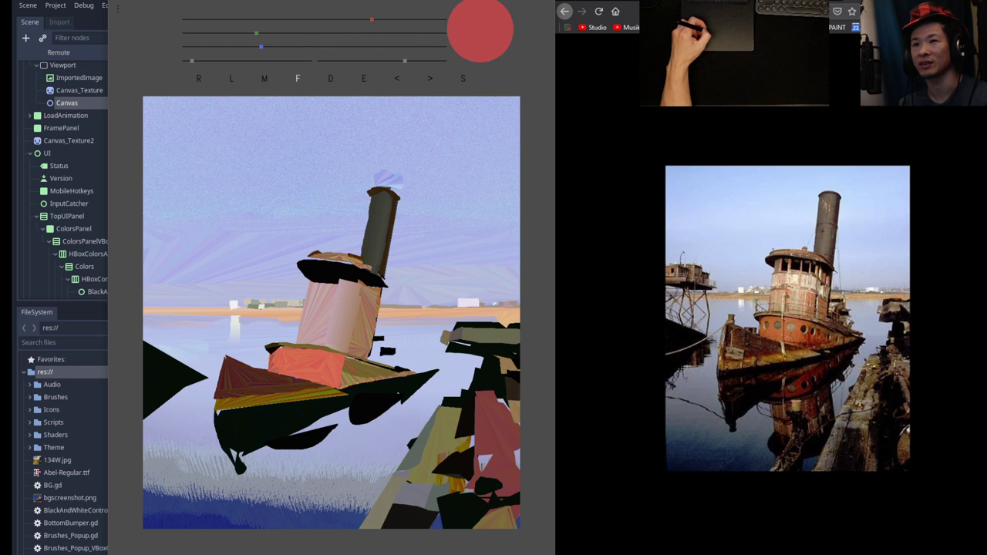
{"action": "left_click_drag", "start_coordinate": [354, 370], "coordinate": [343, 388]}
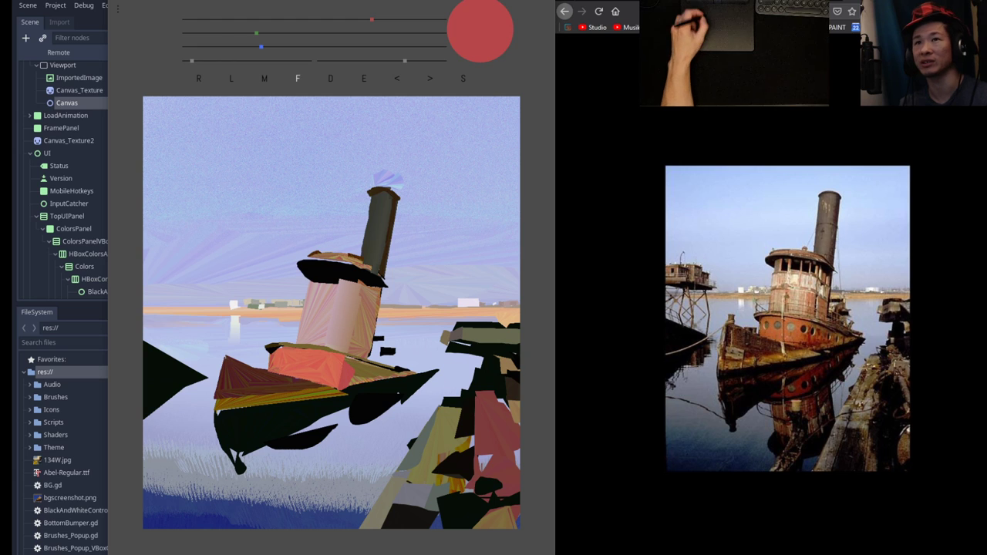
Sample the lighter coral red from the lower cabin and fill a lit patch on its right side.
{"action": "left_click_drag", "start_coordinate": [257, 33], "coordinate": [229, 47]}
{"action": "left_click", "coordinate": [301, 19]}
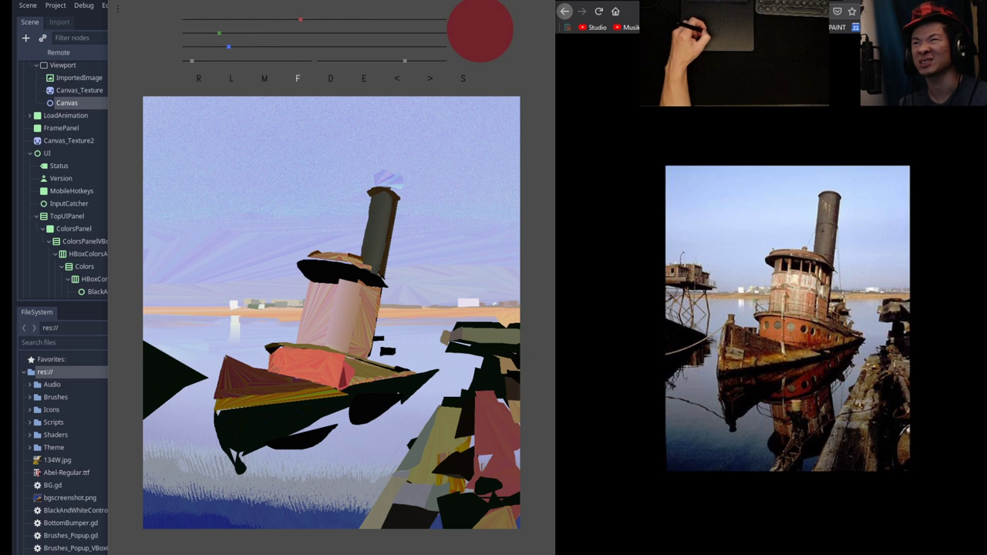
{"action": "key", "text": "e"}
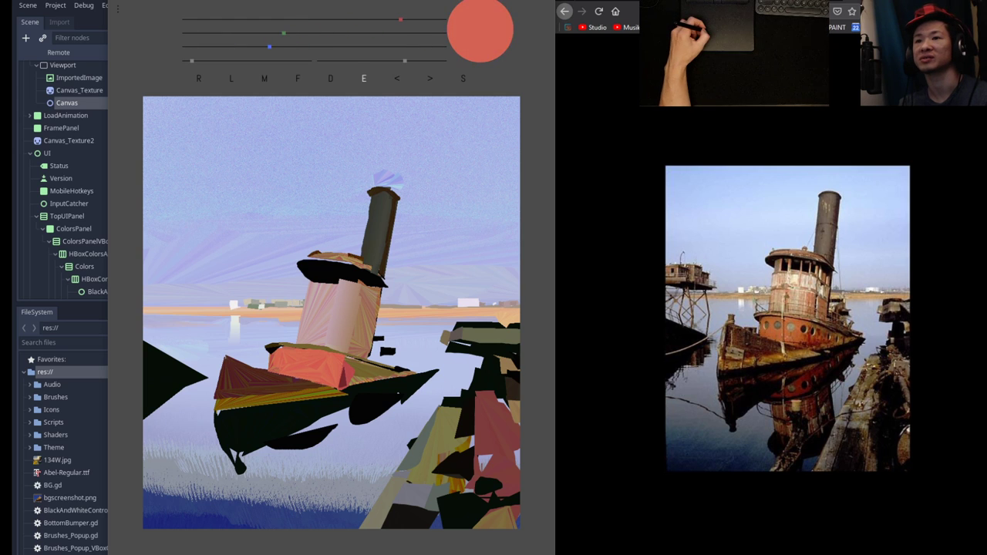
{"action": "key", "text": "f"}
{"action": "mouse_move", "coordinate": [344, 381]}
{"action": "left_mouse_down"}
{"action": "mouse_move", "coordinate": [360, 369]}
{"action": "mouse_move", "coordinate": [353, 363]}
{"action": "mouse_move", "coordinate": [383, 374]}
{"action": "mouse_move", "coordinate": [361, 379]}
{"action": "left_mouse_up"}
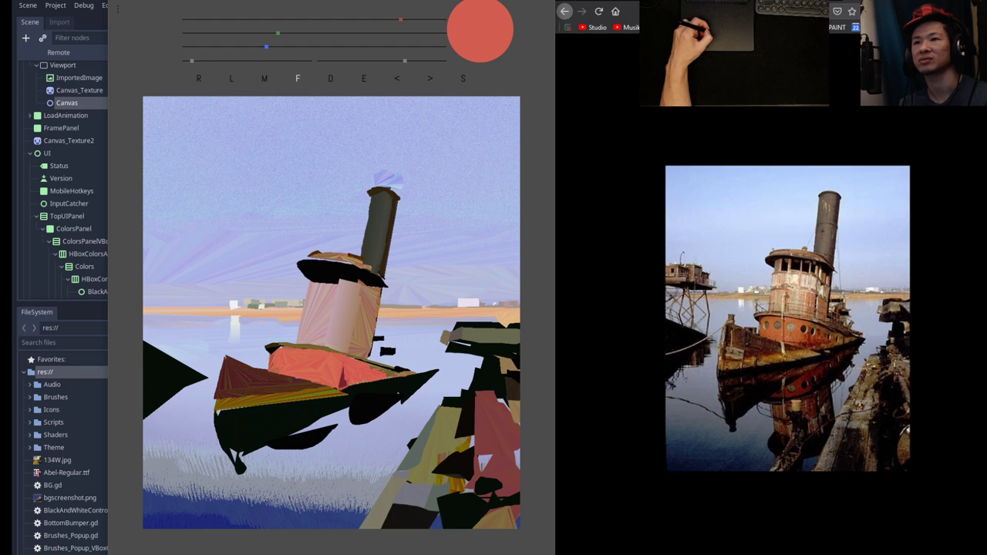
Mix a dark crimson and fill small dark shapes across the right side of the lower red cabin.
{"action": "left_click_drag", "start_coordinate": [401, 20], "coordinate": [304, 20]}
{"action": "left_click_drag", "start_coordinate": [277, 34], "coordinate": [261, 33]}
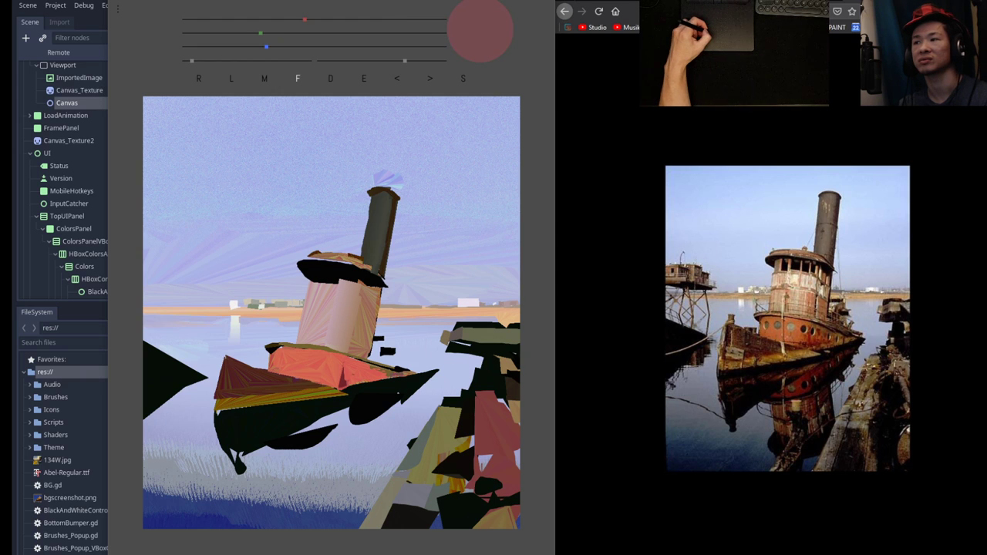
{"action": "mouse_move", "coordinate": [344, 377]}
{"action": "left_mouse_down"}
{"action": "mouse_move", "coordinate": [363, 376]}
{"action": "mouse_move", "coordinate": [345, 384]}
{"action": "left_mouse_up"}
{"action": "key", "text": "ctrl+z"}
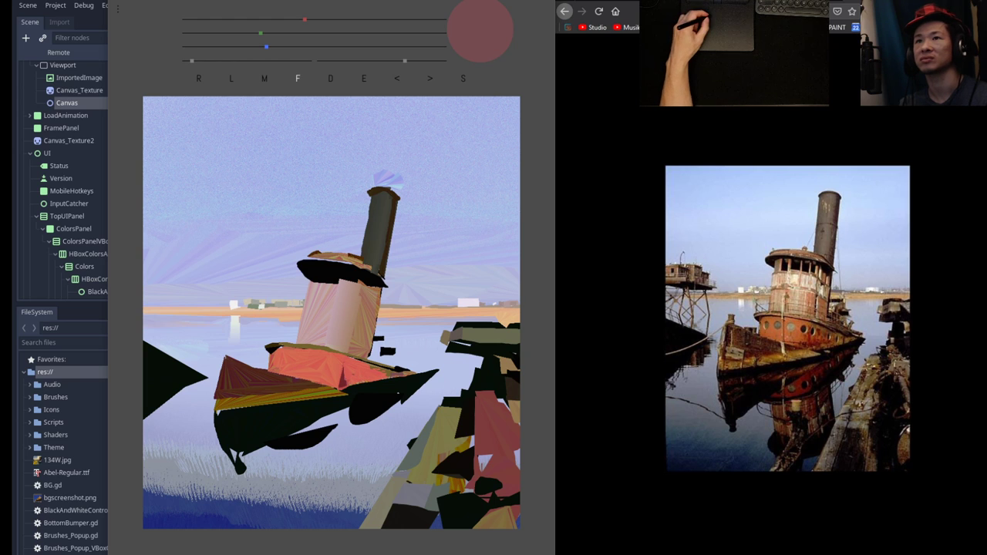
{"action": "left_click_drag", "start_coordinate": [260, 33], "coordinate": [238, 34]}
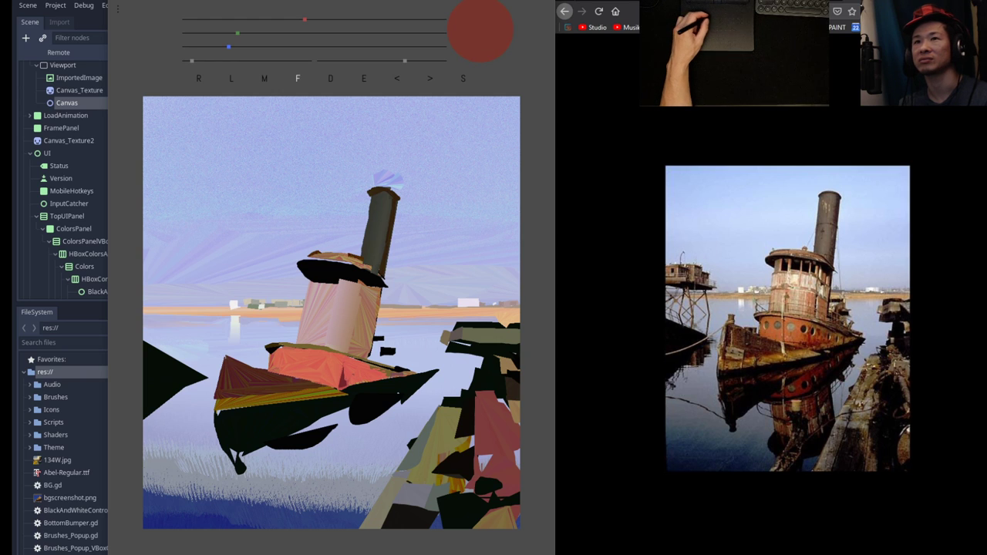
{"action": "left_click_drag", "start_coordinate": [238, 33], "coordinate": [209, 33]}
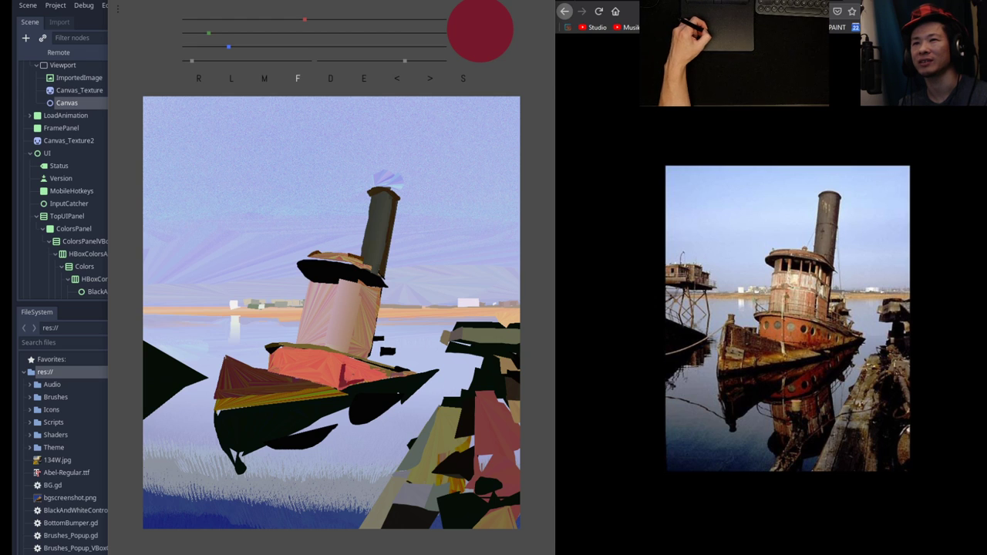
{"action": "left_click_drag", "start_coordinate": [351, 381], "coordinate": [360, 375]}
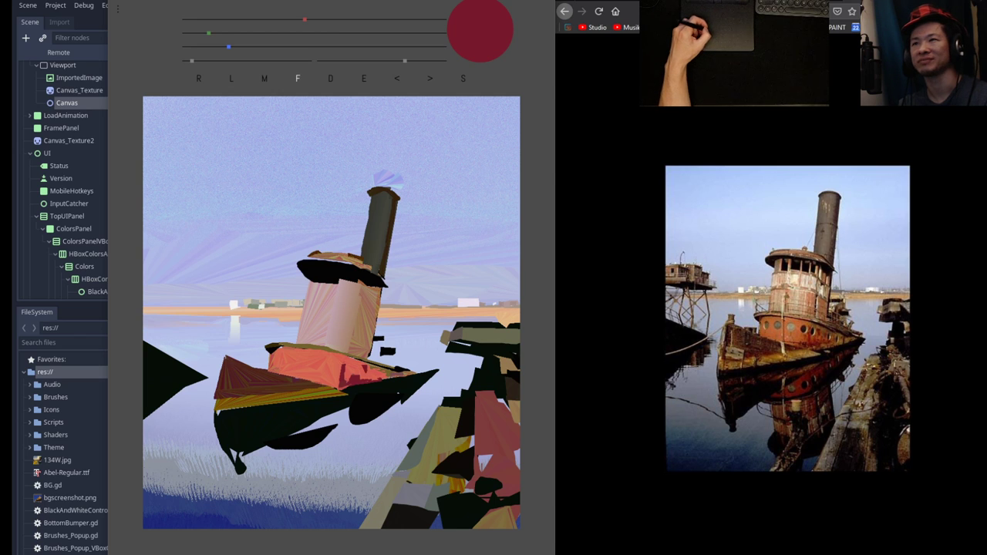
Sample a dark ochre from the boat and fill a small shape where the lower cabin meets the deck rim.
{"action": "key", "text": "e"}
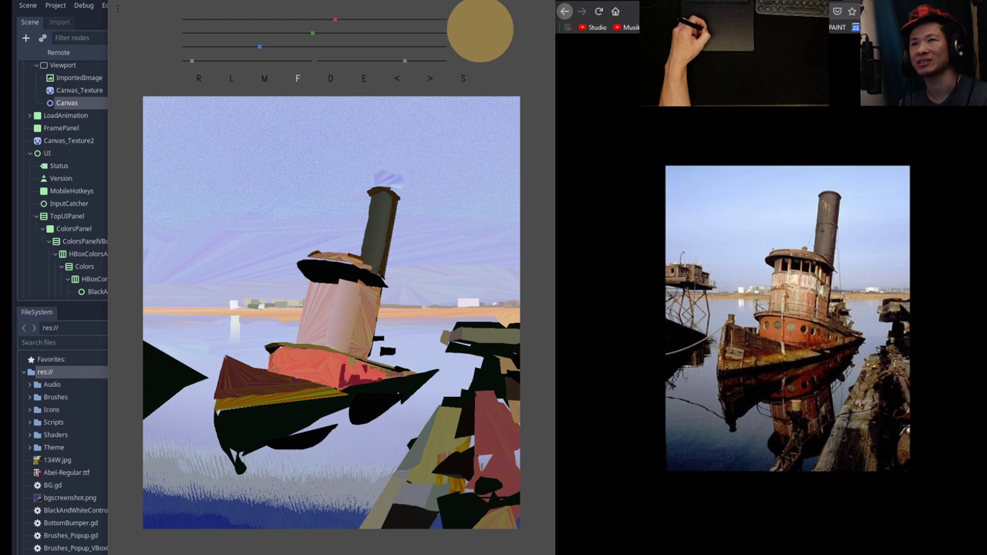
{"action": "key", "text": "e"}
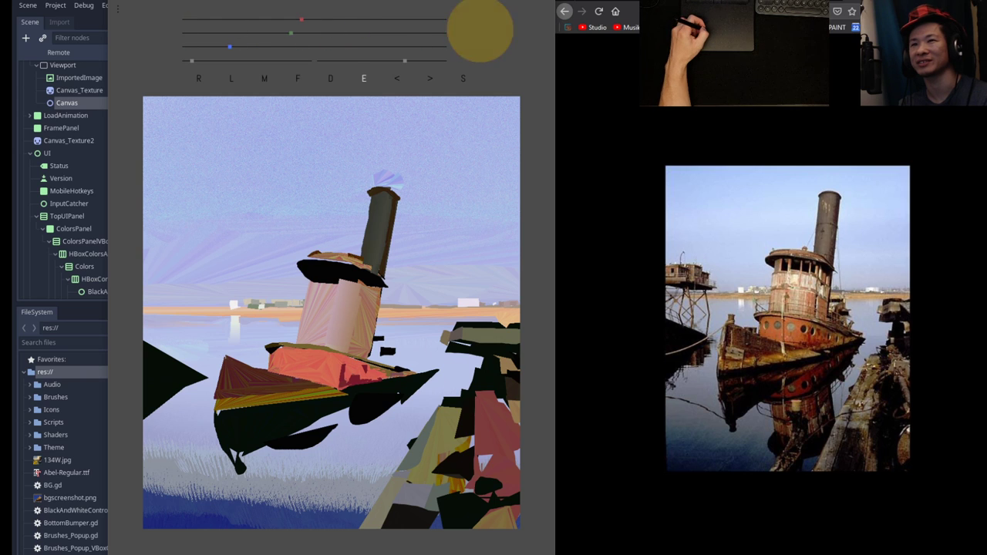
{"action": "key", "text": "f"}
{"action": "left_click_drag", "start_coordinate": [350, 370], "coordinate": [359, 364]}
{"action": "key", "text": "ctrl+z"}
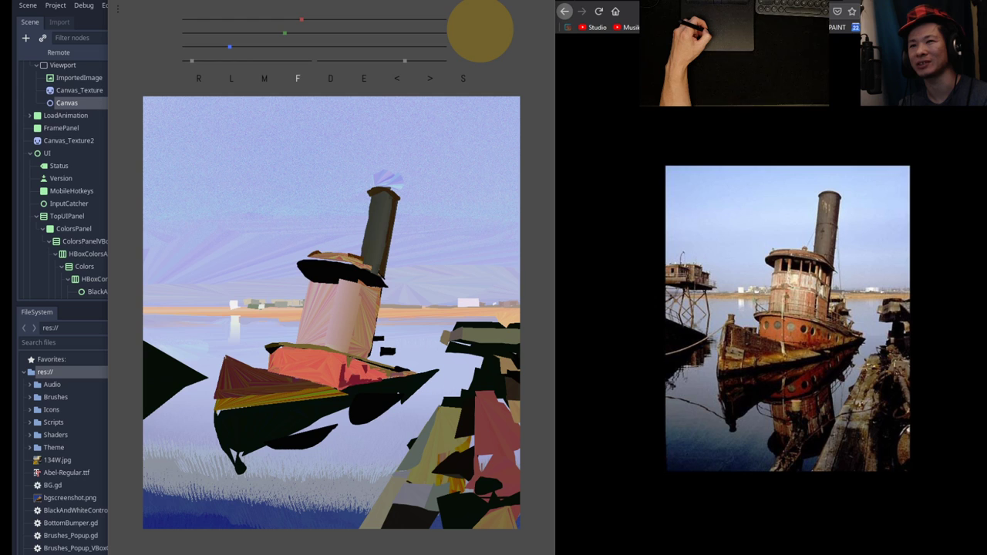
{"action": "left_click_drag", "start_coordinate": [352, 368], "coordinate": [358, 359]}
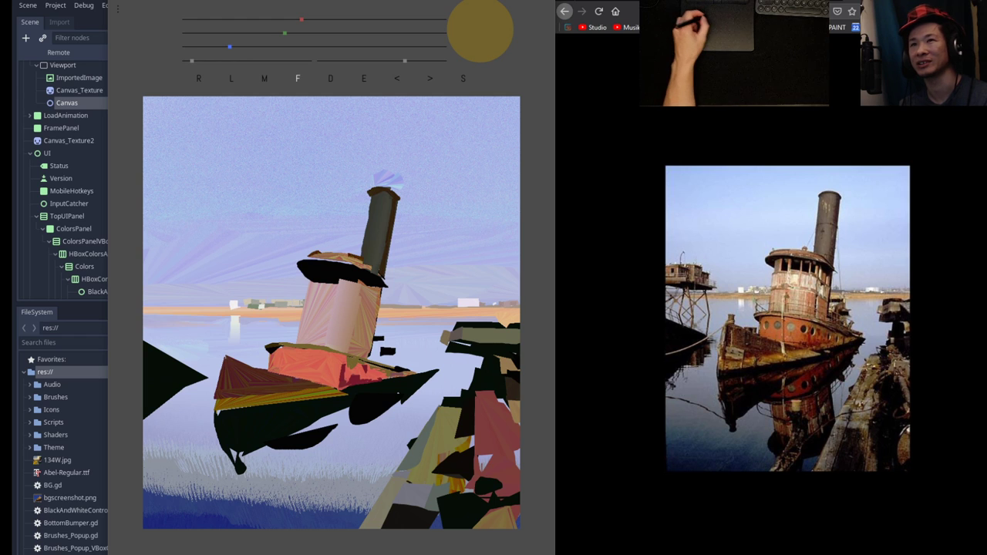
Sample black from the painting and fill dark edging shapes along the rim above the lower red cabin.
{"action": "key", "text": "e"}
{"action": "key", "text": "f"}
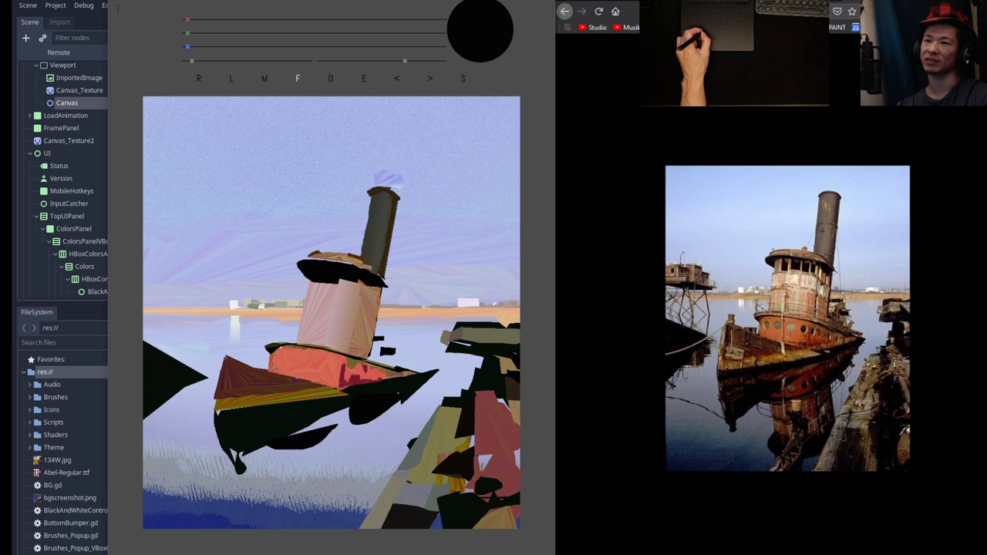
{"action": "key", "text": "e"}
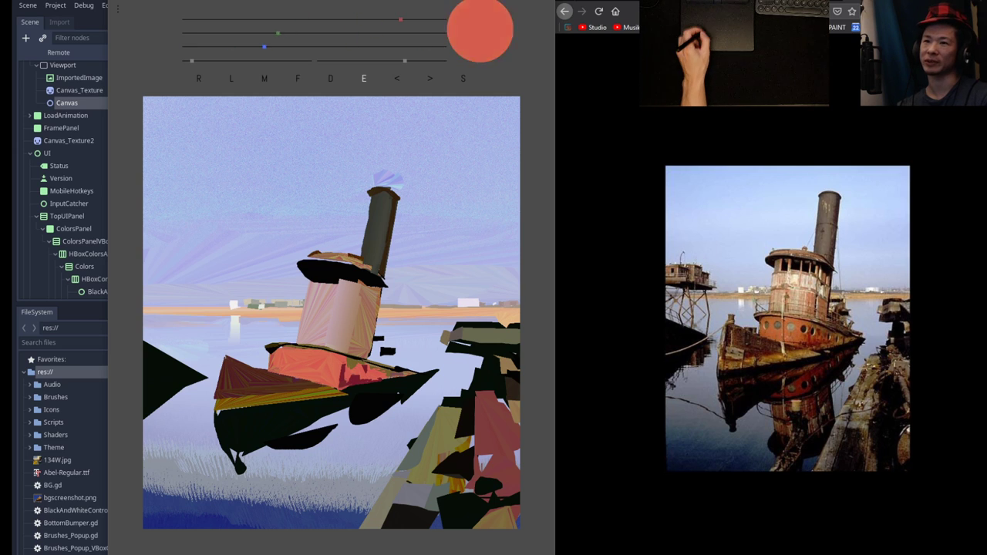
{"action": "key", "text": "f"}
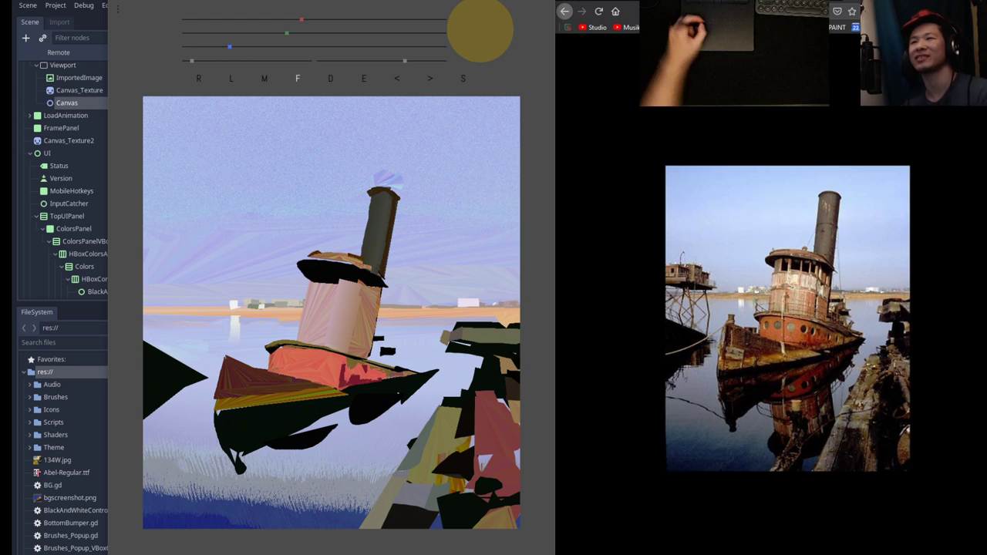
Mix a light tan brown and fill thin highlights along the rim between the upper and lower cabins.
{"action": "left_click_drag", "start_coordinate": [230, 47], "coordinate": [334, 20]}
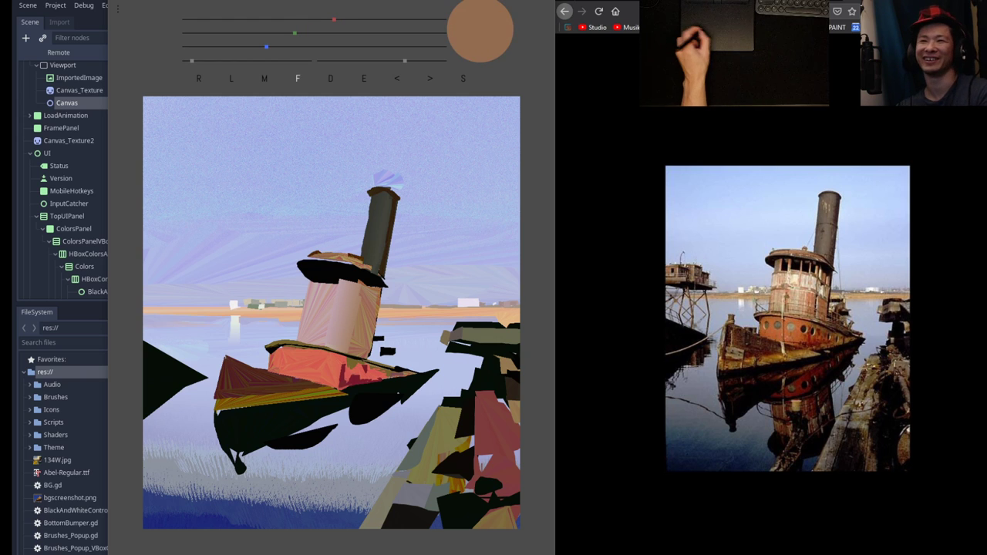
{"action": "left_click_drag", "start_coordinate": [301, 342], "coordinate": [321, 345]}
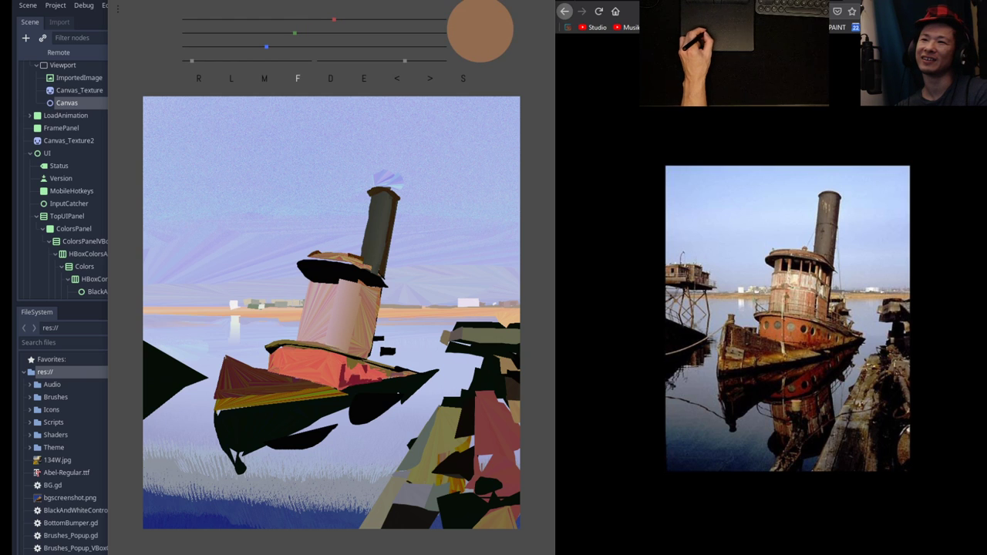
{"action": "left_click_drag", "start_coordinate": [364, 358], "coordinate": [378, 362]}
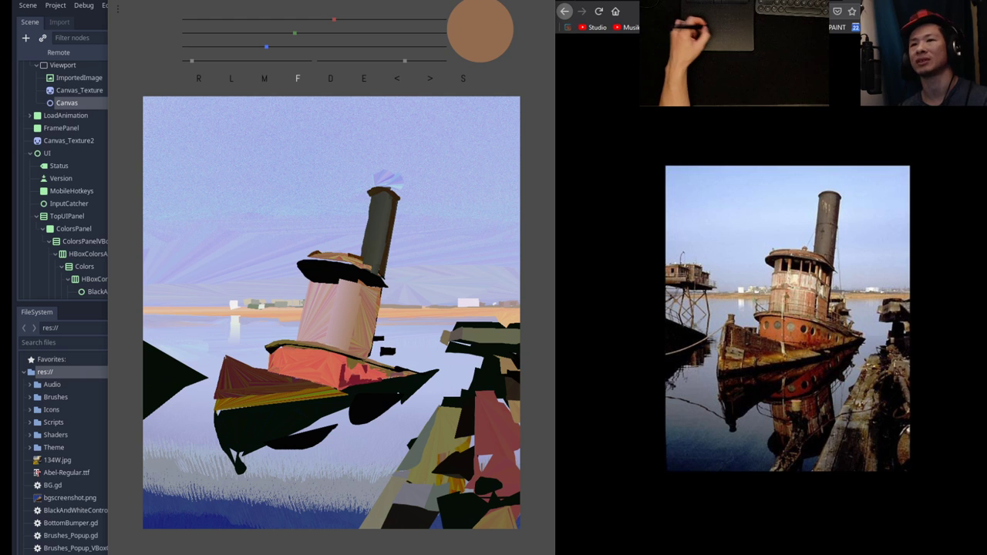
{"action": "left_click", "coordinate": [331, 79]}
{"action": "left_click", "coordinate": [229, 234]}
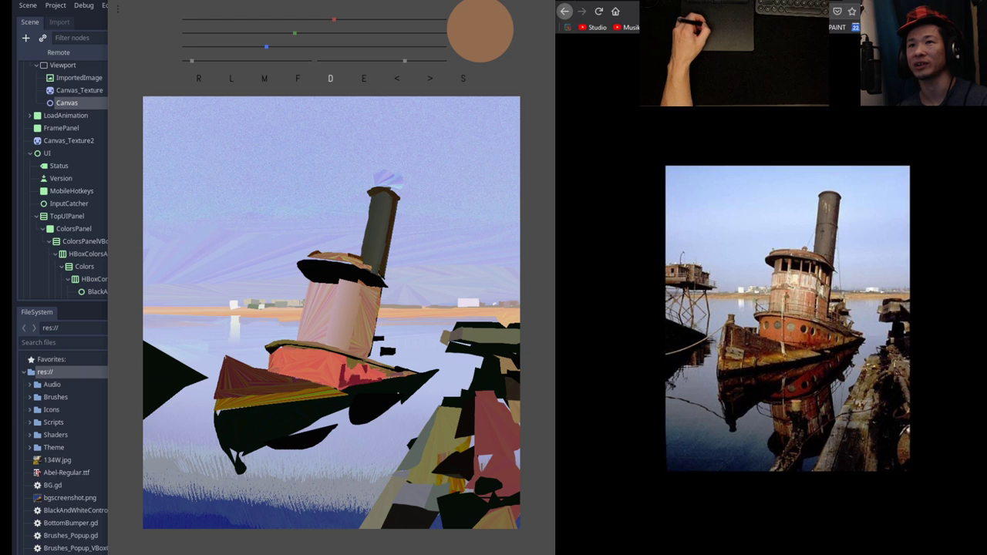
{"action": "mouse_move", "coordinate": [343, 170]}
{"action": "left_mouse_down"}
{"action": "mouse_move", "coordinate": [242, 182]}
{"action": "mouse_move", "coordinate": [421, 302]}
{"action": "mouse_move", "coordinate": [331, 109]}
{"action": "mouse_move", "coordinate": [263, 154]}
{"action": "mouse_move", "coordinate": [207, 247]}
{"action": "mouse_move", "coordinate": [275, 347]}
{"action": "mouse_move", "coordinate": [439, 247]}
{"action": "mouse_move", "coordinate": [454, 139]}
{"action": "mouse_move", "coordinate": [374, 102]}
{"action": "left_mouse_up"}
{"action": "key", "text": "ctrl+z"}
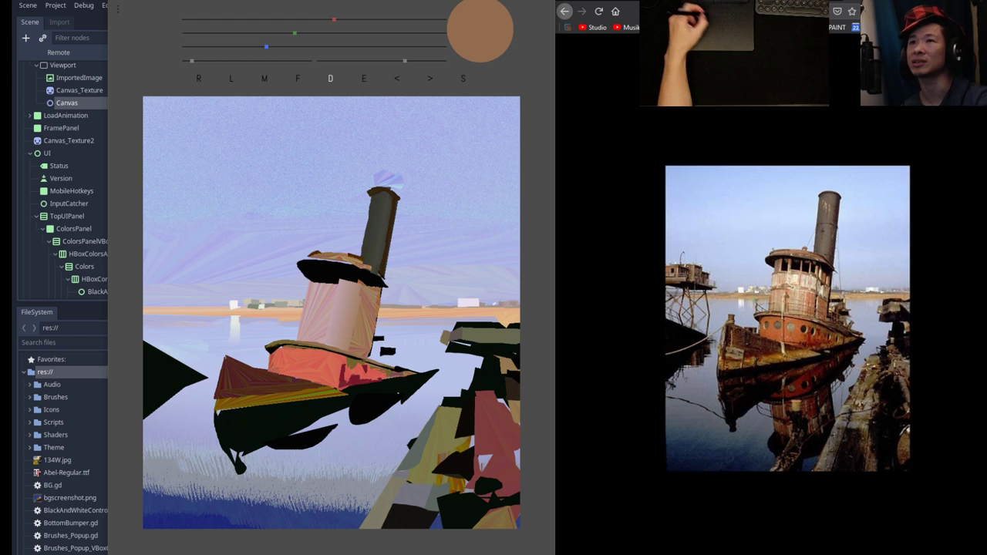
Sample the brown from the wheelhouse roof and blend the smokestack's right edge with M mode.
{"action": "key", "text": "e"}
{"action": "left_click_drag", "start_coordinate": [351, 258], "coordinate": [318, 256]}
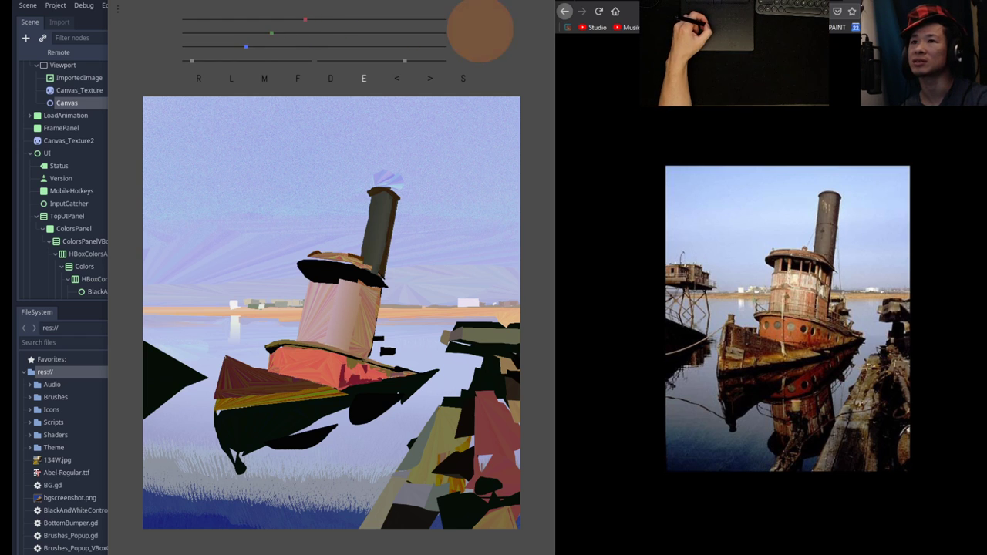
{"action": "key", "text": "d"}
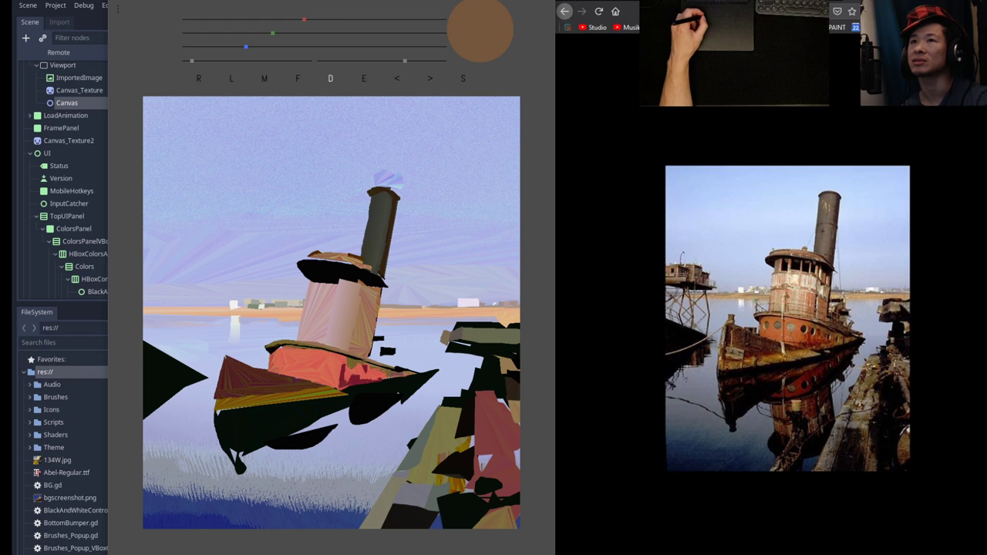
{"action": "key", "text": "m"}
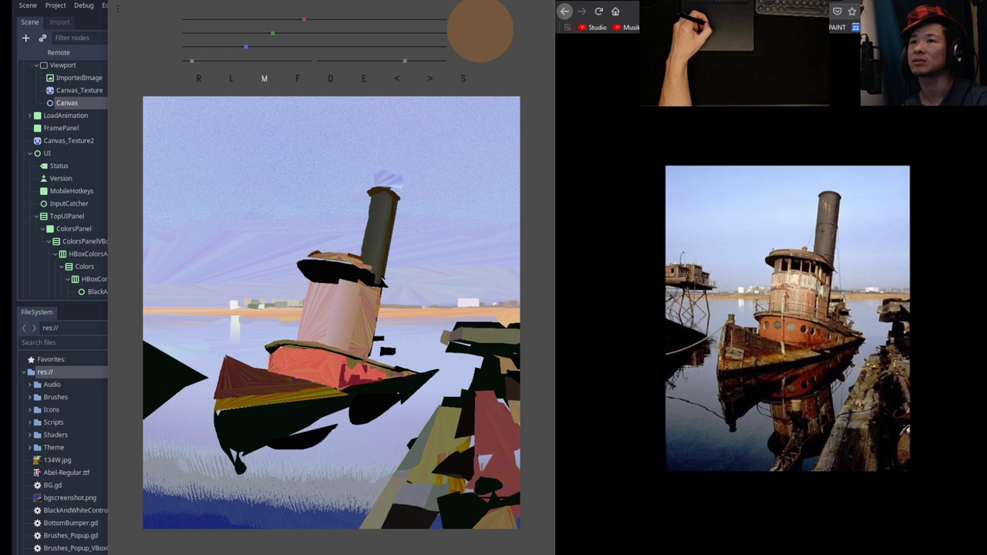
{"action": "left_click_drag", "start_coordinate": [391, 244], "coordinate": [395, 188]}
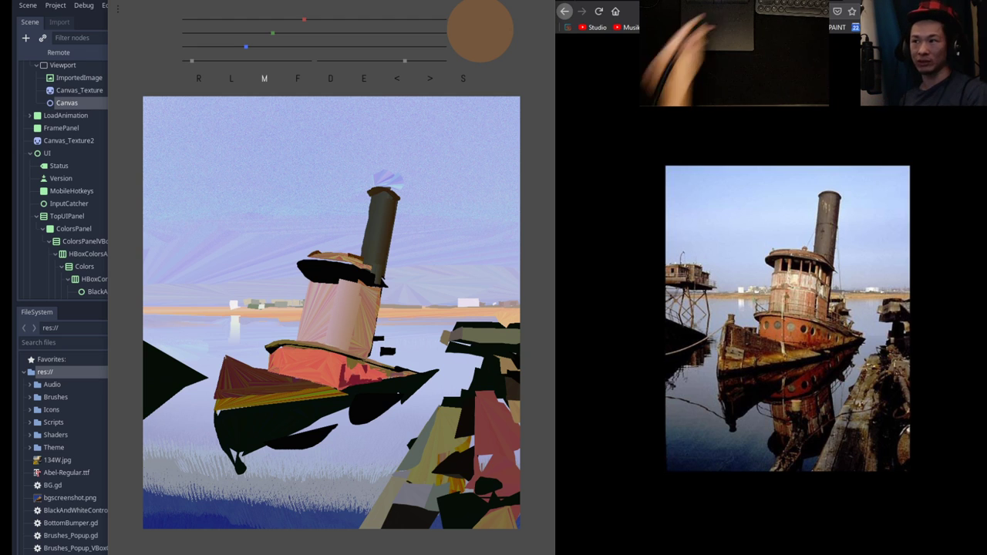
{"action": "key", "text": "e"}
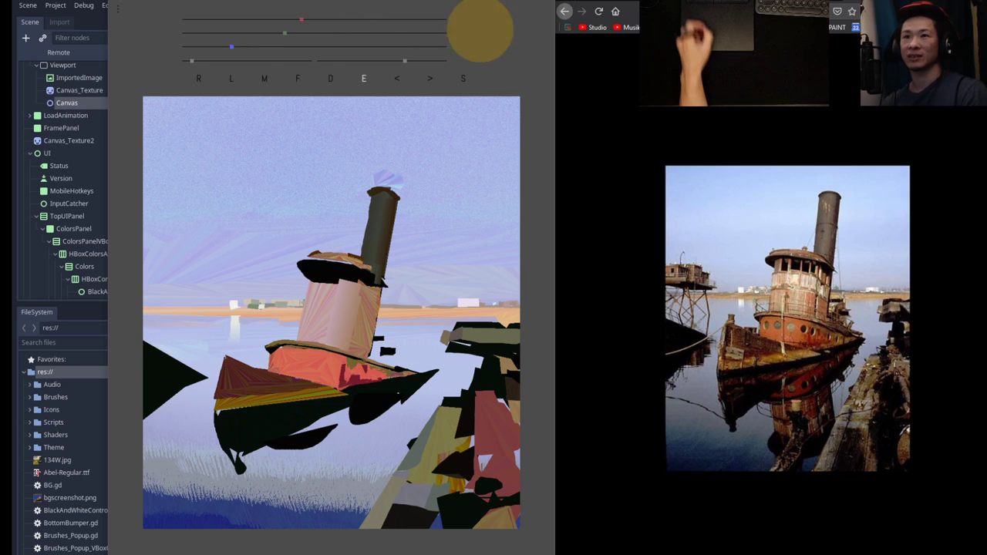
{"action": "key", "text": "m"}
{"action": "left_click_drag", "start_coordinate": [355, 357], "coordinate": [339, 421]}
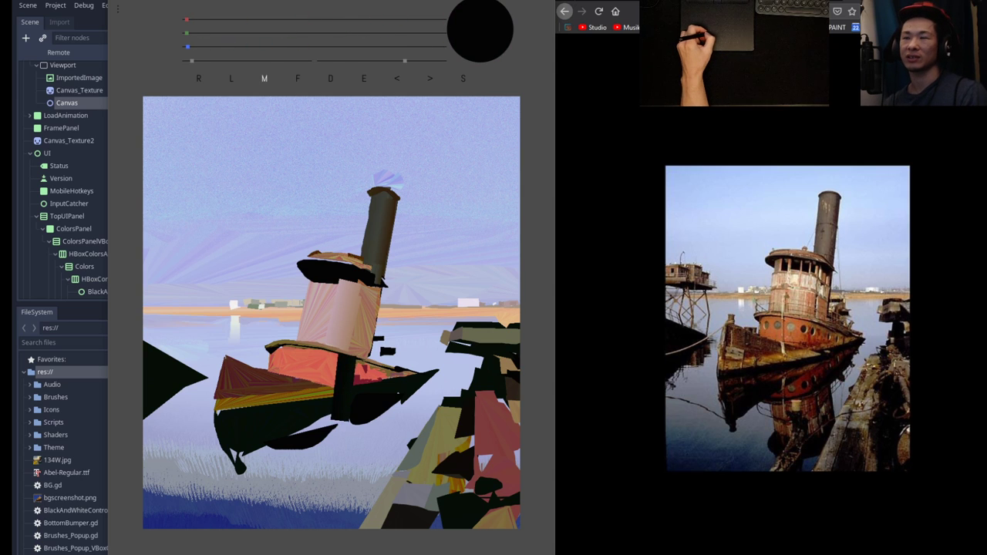
{"action": "key", "text": "ctrl+z"}
Sample the pale blue of the water and fill shapes that trim back the stern tip and the dark reflection below it.
{"action": "key", "text": "f"}
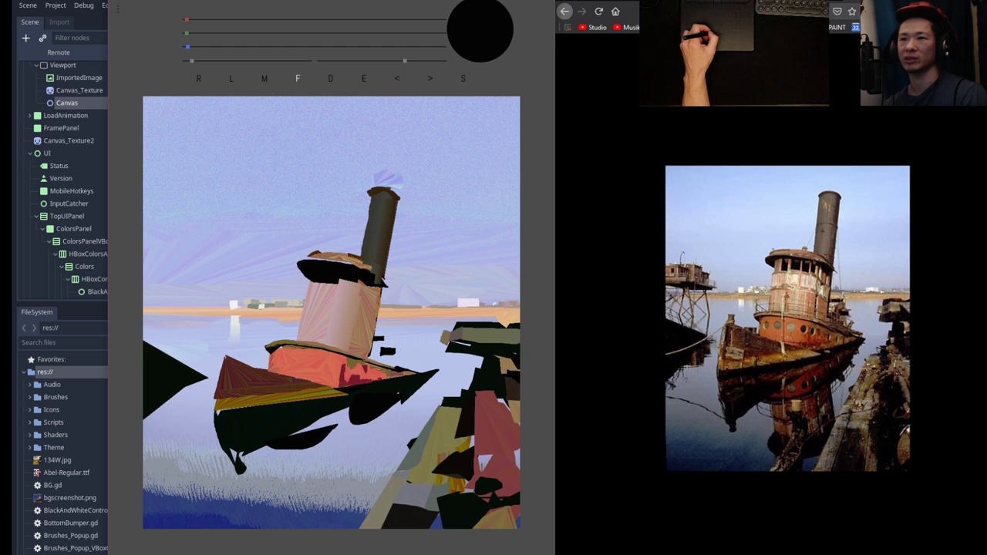
{"action": "key", "text": "e"}
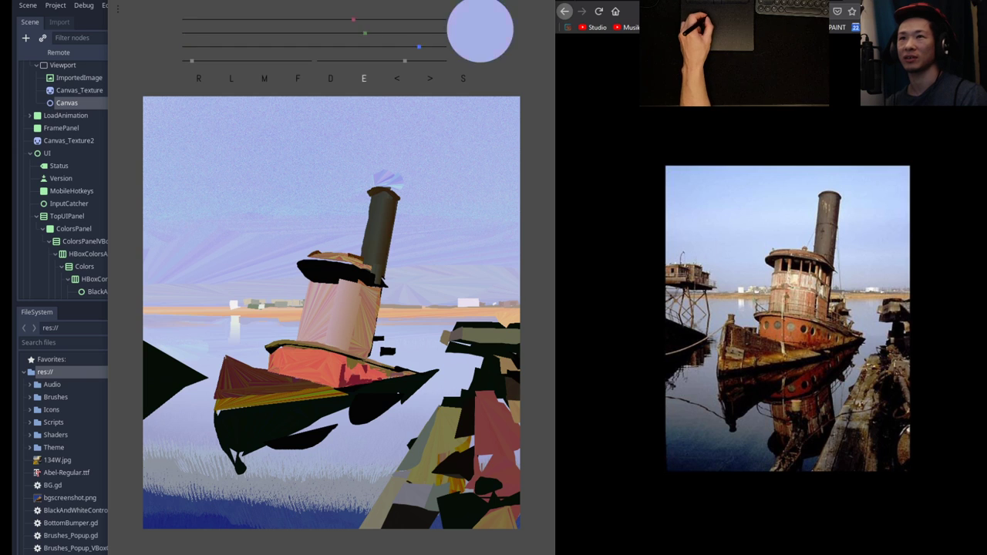
{"action": "key", "text": "f"}
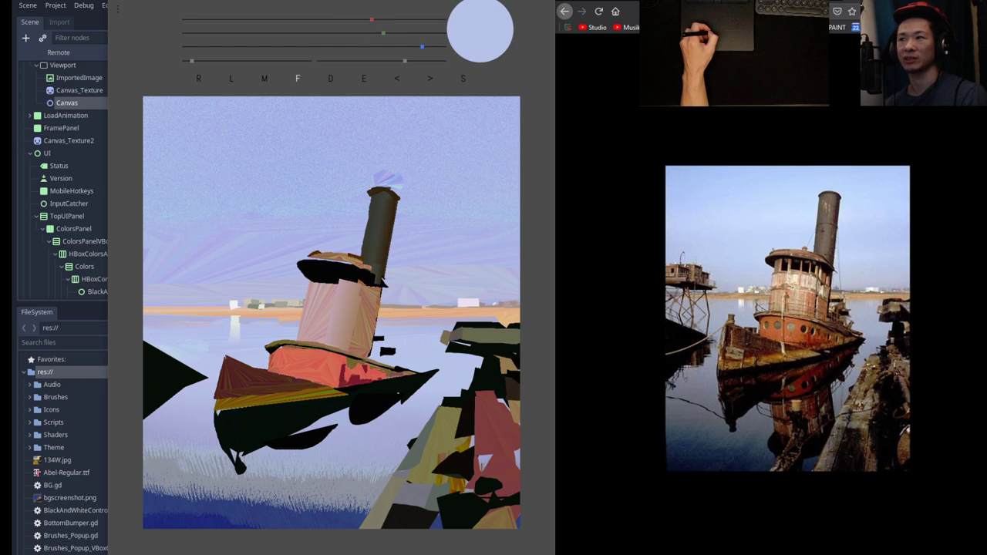
{"action": "left_click_drag", "start_coordinate": [438, 371], "coordinate": [403, 404]}
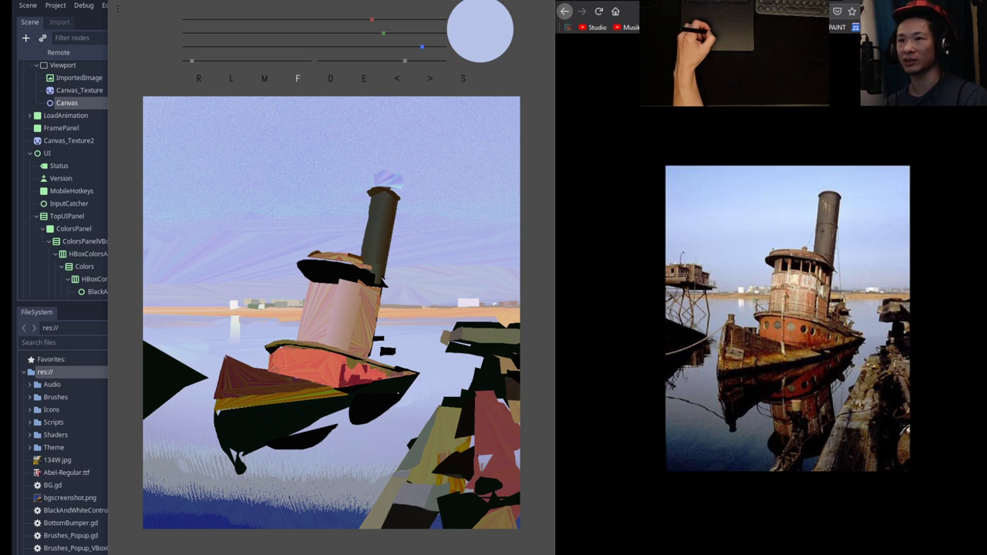
{"action": "left_click_drag", "start_coordinate": [421, 373], "coordinate": [402, 398]}
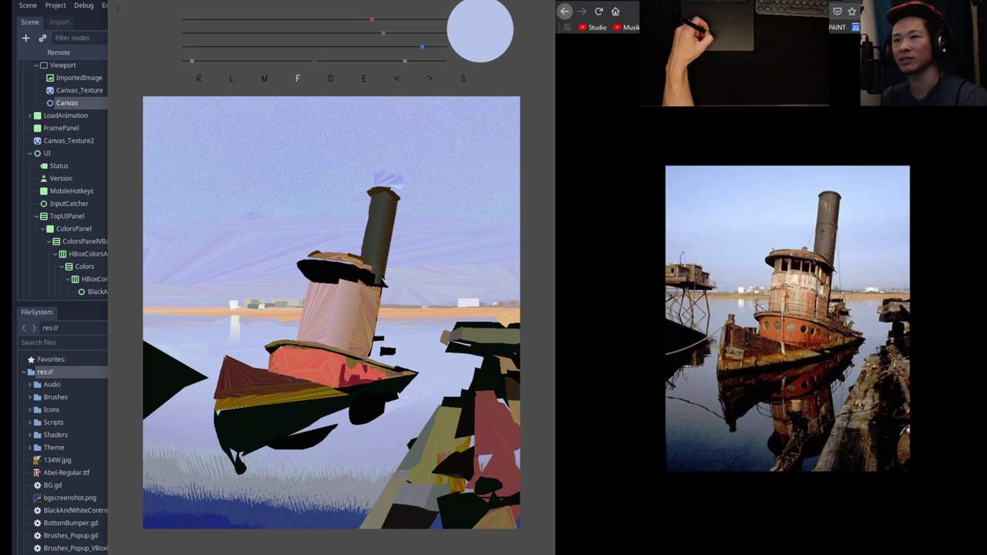
{"action": "key", "text": "e"}
{"action": "key", "text": "f"}
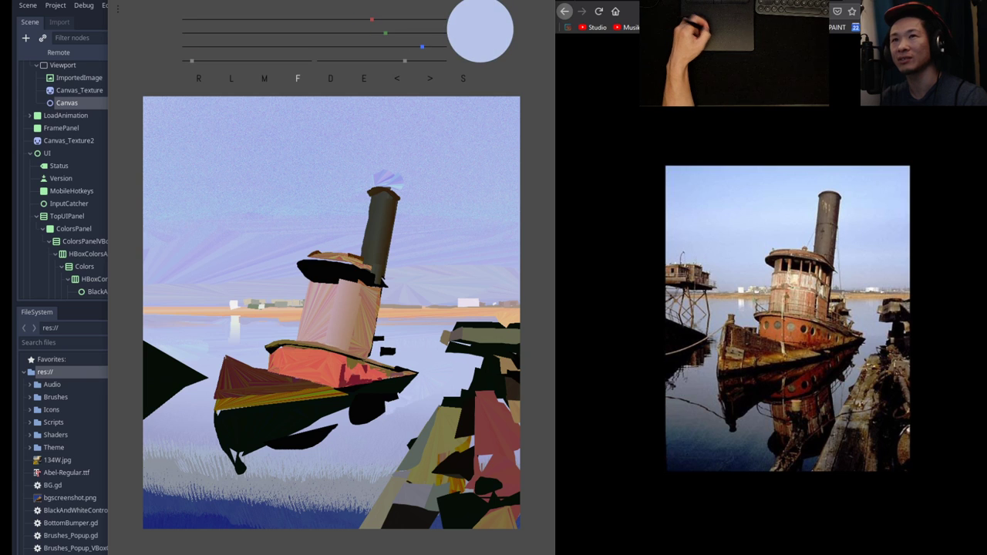
Undo the last fill, then sample the pale blue water and fill a shape that trims the dark reflection below the stern.
{"action": "key", "text": "ctrl+z"}
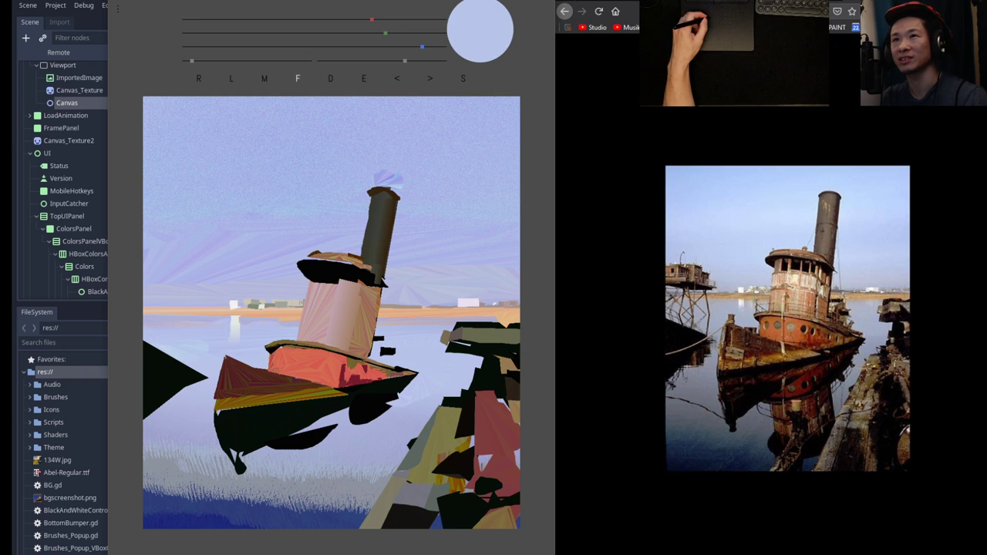
{"action": "key", "text": "e"}
{"action": "key", "text": "f"}
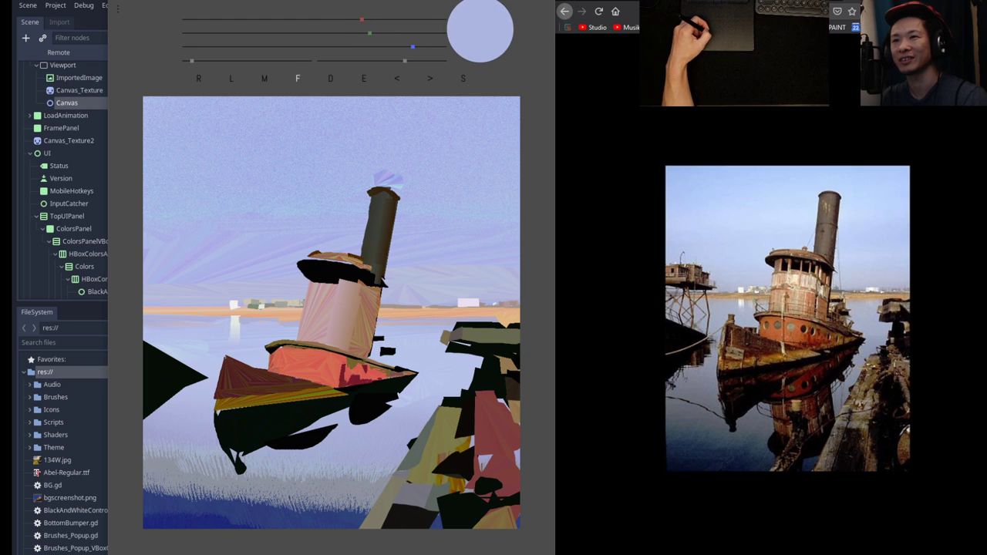
{"action": "left_click_drag", "start_coordinate": [388, 402], "coordinate": [385, 413]}
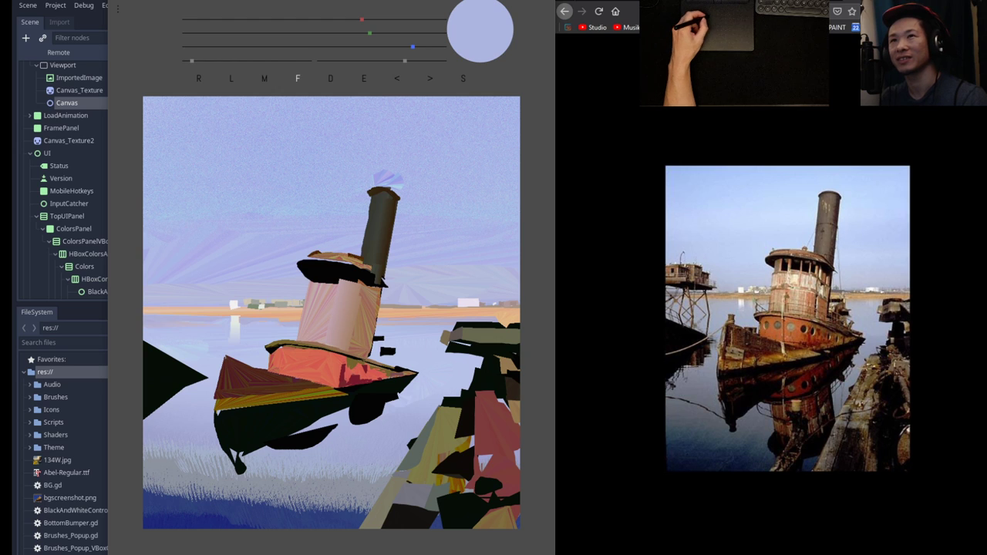
Sample black from the painting and fill a shape that joins the separate dark pieces of the reflection under the hull.
{"action": "key", "text": "e"}
{"action": "key", "text": "f"}
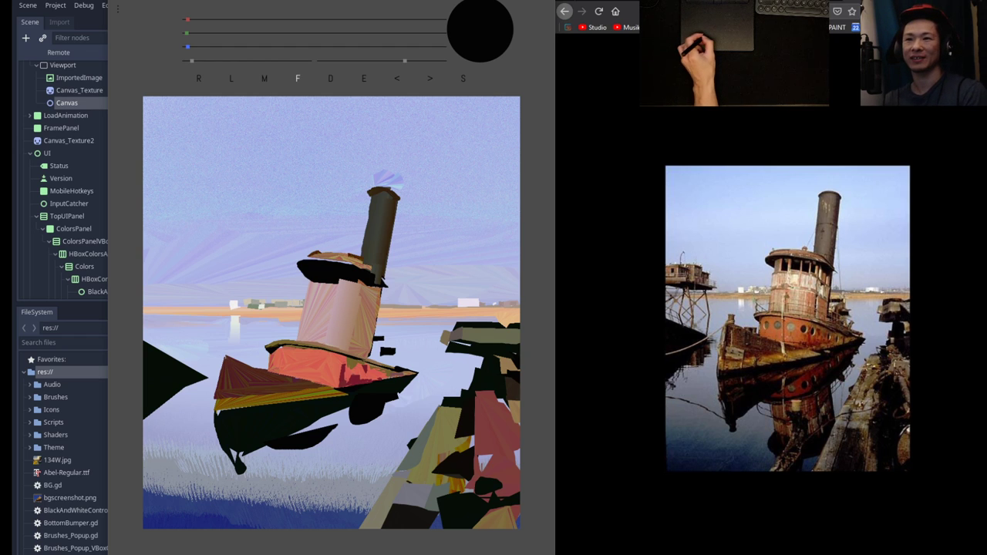
{"action": "mouse_move", "coordinate": [297, 433]}
{"action": "left_mouse_down"}
{"action": "mouse_move", "coordinate": [350, 416]}
{"action": "mouse_move", "coordinate": [304, 430]}
{"action": "mouse_move", "coordinate": [333, 437]}
{"action": "mouse_move", "coordinate": [358, 424]}
{"action": "left_mouse_up"}
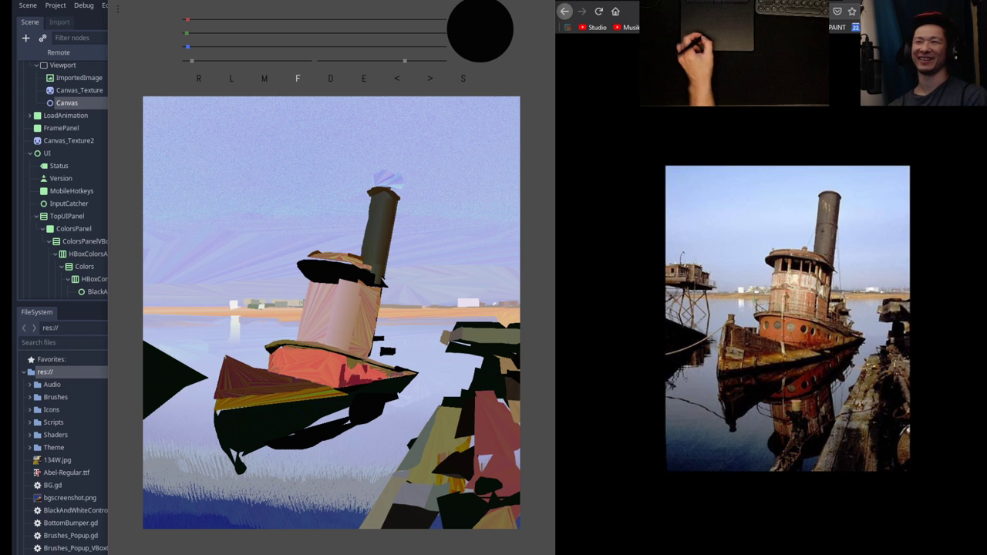
Sample a dark red and fill shapes across the gap in the hull's reflection between its black edges.
{"action": "key", "text": "e"}
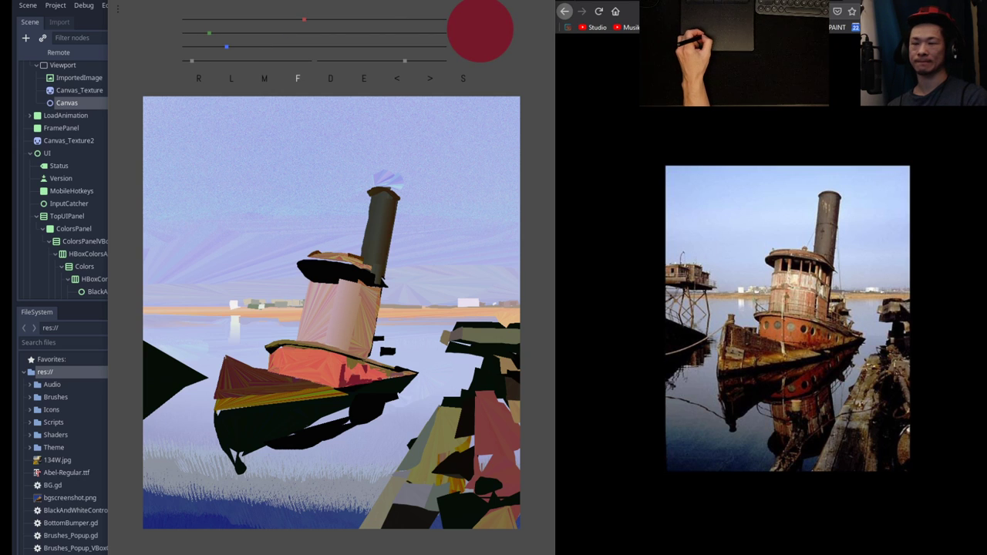
{"action": "left_click_drag", "start_coordinate": [305, 432], "coordinate": [397, 389]}
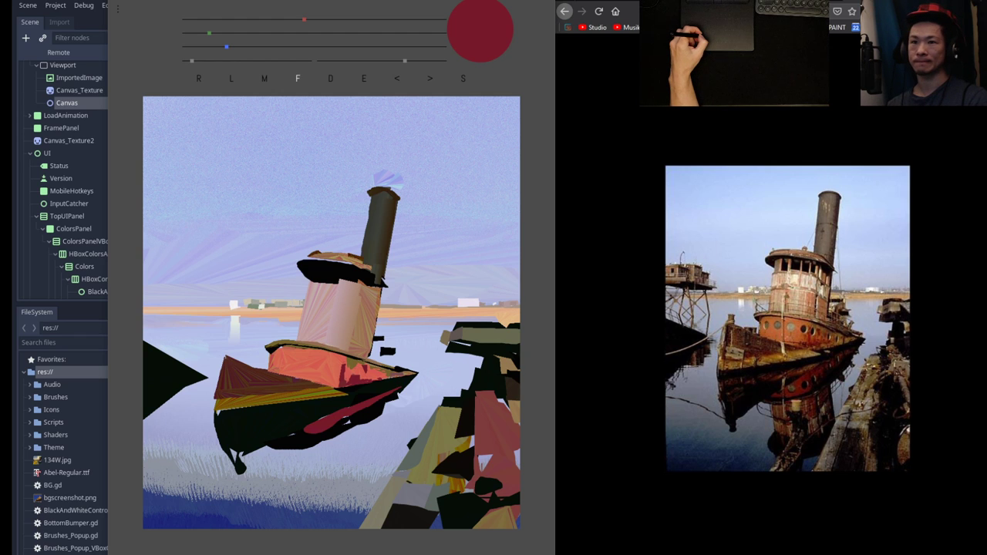
{"action": "mouse_move", "coordinate": [318, 439]}
{"action": "left_mouse_down"}
{"action": "mouse_move", "coordinate": [279, 443]}
{"action": "mouse_move", "coordinate": [301, 430]}
{"action": "left_mouse_up"}
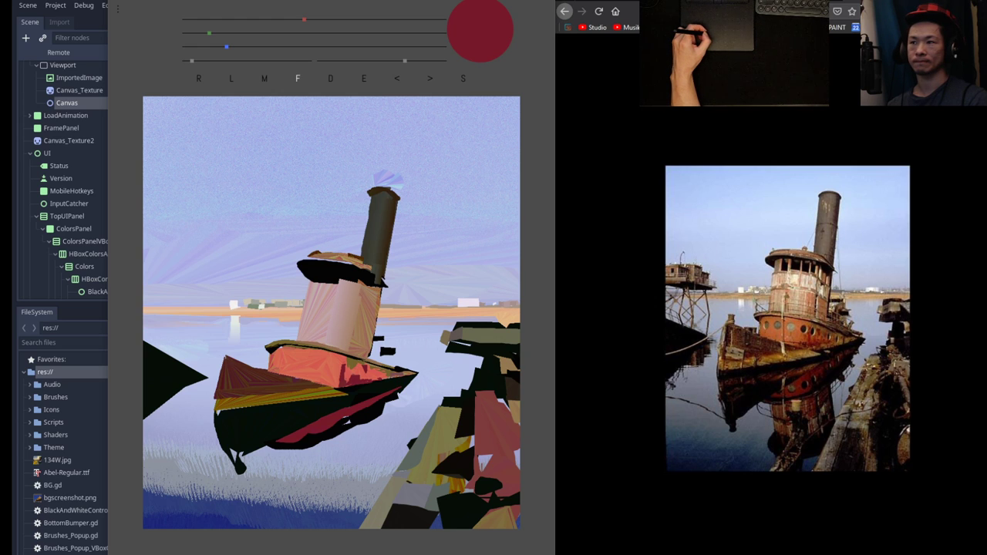
{"action": "mouse_move", "coordinate": [291, 445]}
{"action": "left_mouse_down"}
{"action": "mouse_move", "coordinate": [323, 439]}
{"action": "mouse_move", "coordinate": [346, 419]}
{"action": "mouse_move", "coordinate": [321, 440]}
{"action": "mouse_move", "coordinate": [340, 424]}
{"action": "left_mouse_up"}
{"action": "key", "text": "ctrl+z"}
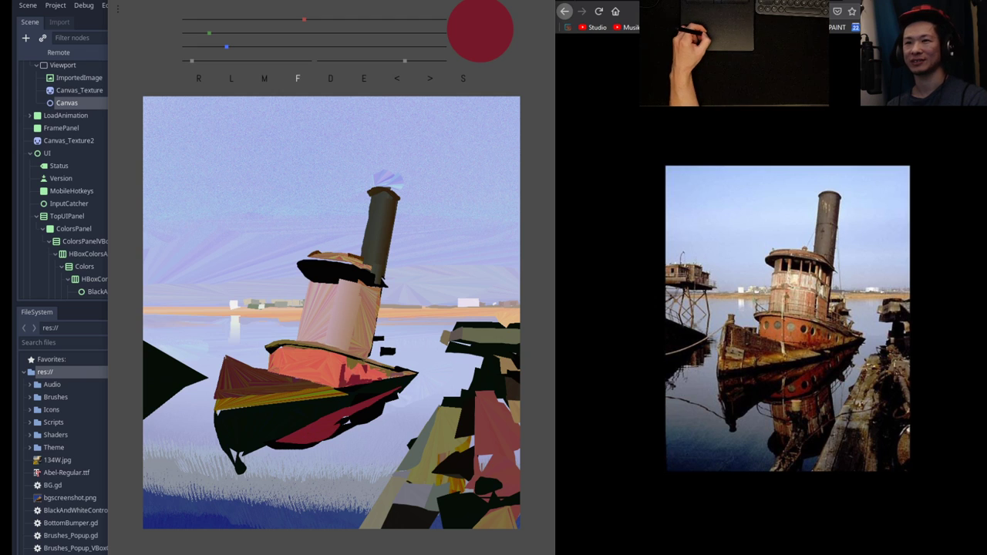
{"action": "mouse_move", "coordinate": [359, 419]}
{"action": "left_mouse_down"}
{"action": "mouse_move", "coordinate": [373, 407]}
{"action": "mouse_move", "coordinate": [354, 418]}
{"action": "left_mouse_up"}
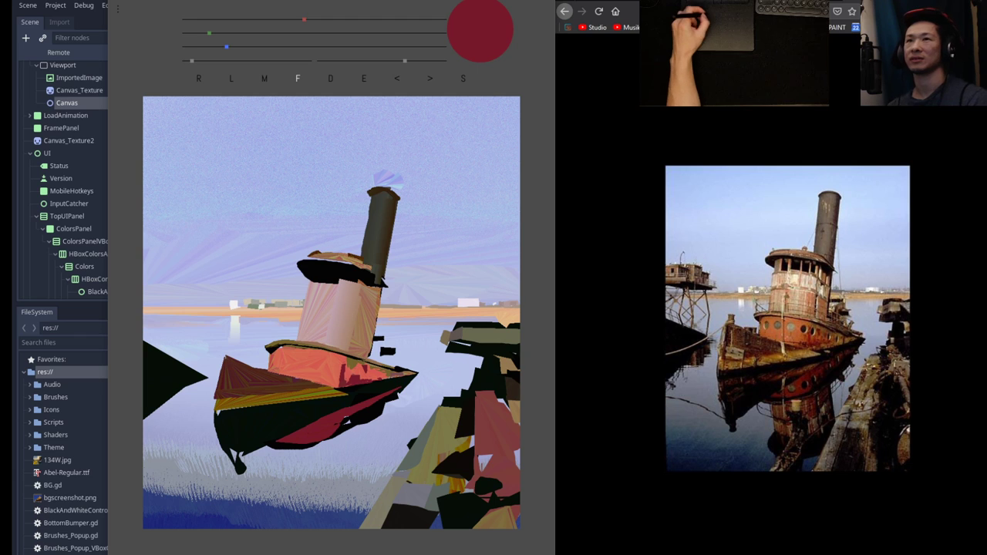
Sample black and fill small jagged shapes along the outer edge of the red reflection and behind the cabin on the stern.
{"action": "key", "text": "e"}
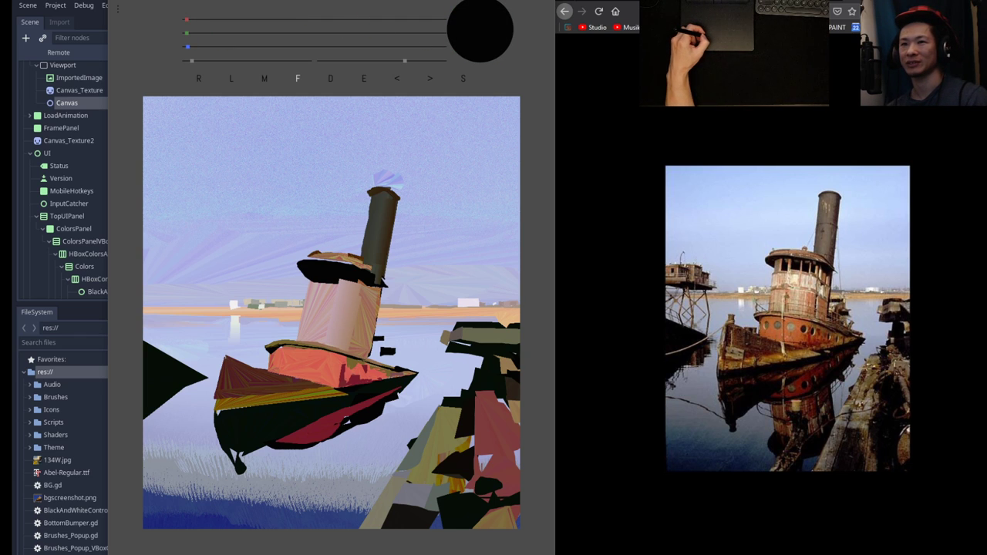
{"action": "left_click_drag", "start_coordinate": [312, 447], "coordinate": [353, 429]}
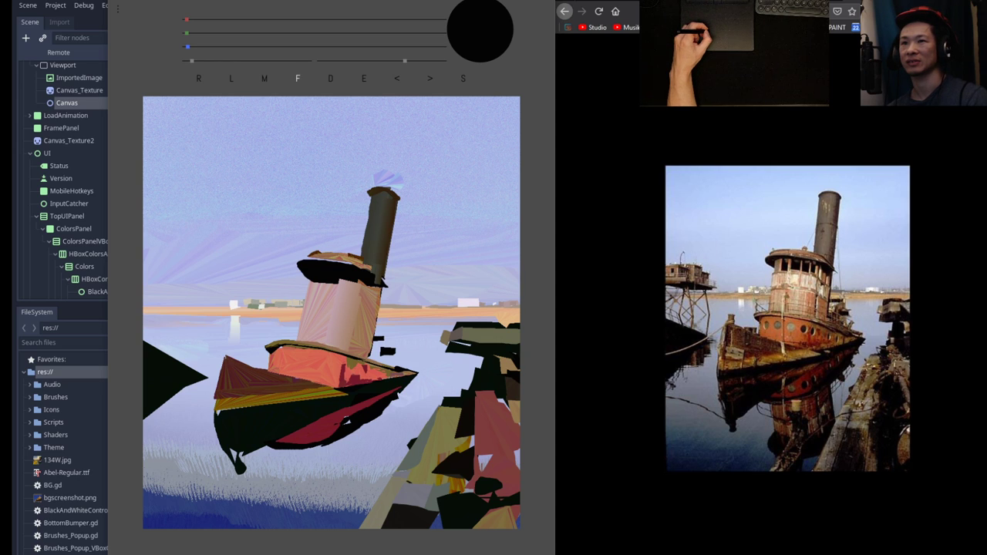
{"action": "left_click_drag", "start_coordinate": [381, 355], "coordinate": [371, 357]}
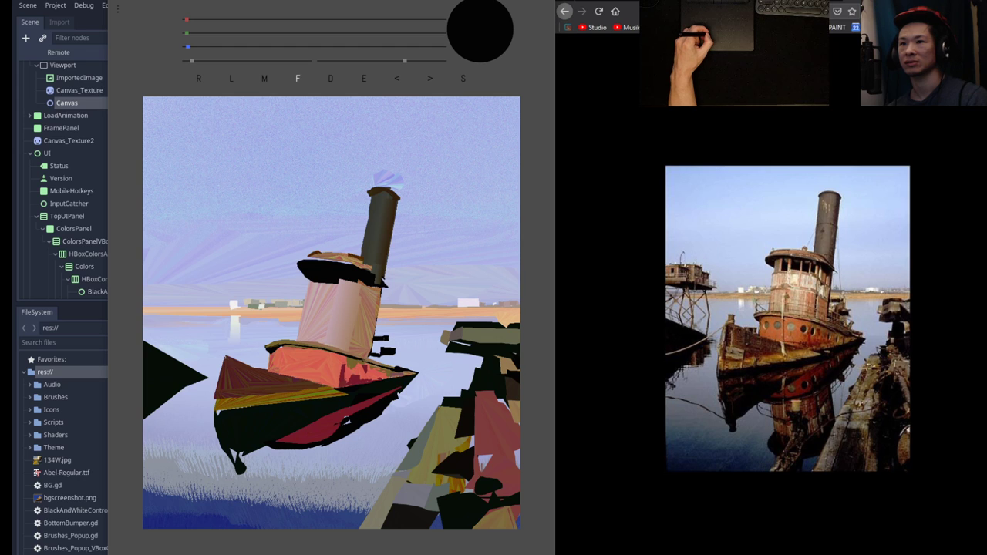
{"action": "mouse_move", "coordinate": [386, 410]}
{"action": "left_mouse_down"}
{"action": "mouse_move", "coordinate": [390, 418]}
{"action": "mouse_move", "coordinate": [368, 430]}
{"action": "left_mouse_up"}
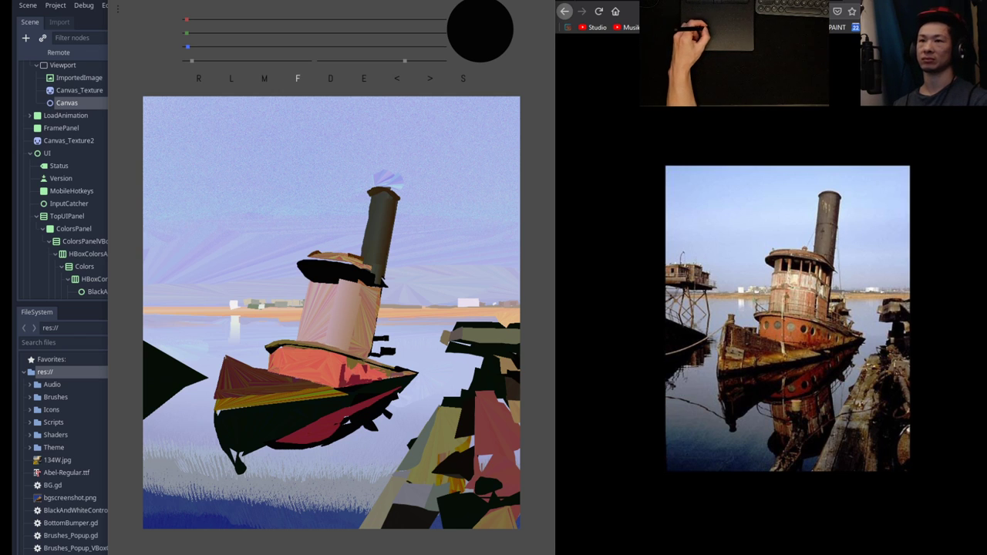
Fill a thin black strip down the upper cabin's right edge and sample the pale blue beside it to refine its outline.
{"action": "left_click_drag", "start_coordinate": [380, 289], "coordinate": [368, 356]}
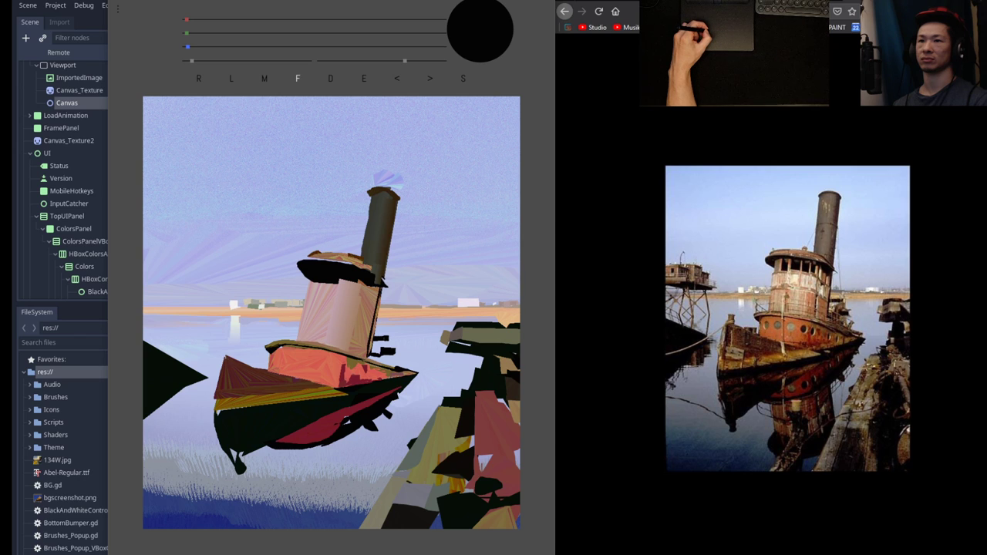
{"action": "left_click_drag", "start_coordinate": [379, 293], "coordinate": [374, 329]}
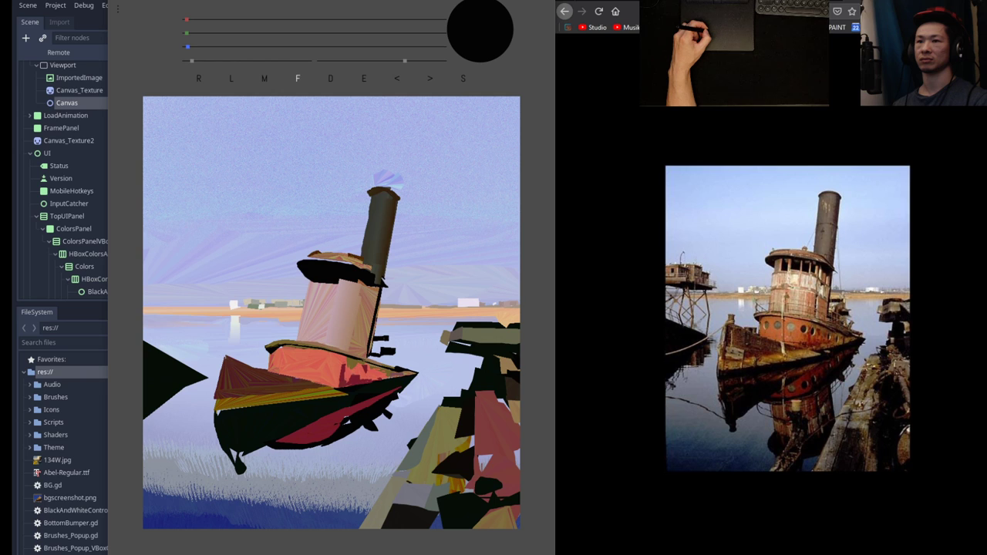
{"action": "key", "text": "e"}
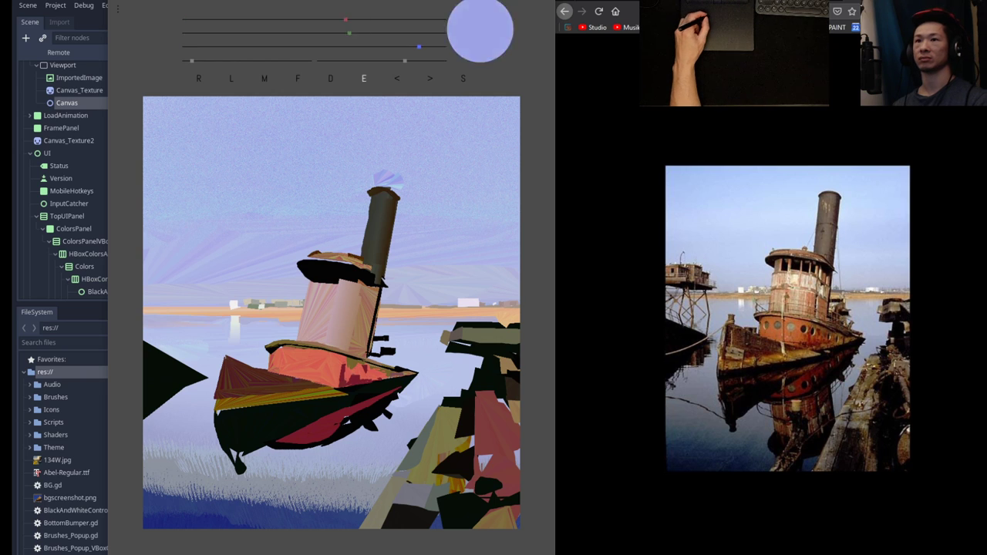
{"action": "key", "text": "f"}
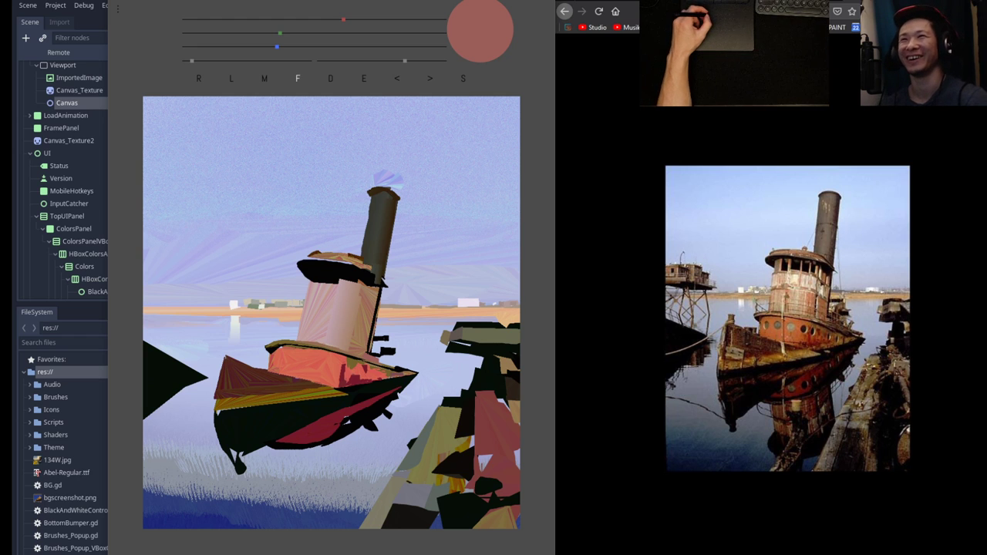
Sample ochre tones for small fills on the stern deck, then mute the ochre into a brown by lowering its green and red.
{"action": "key", "text": "e"}
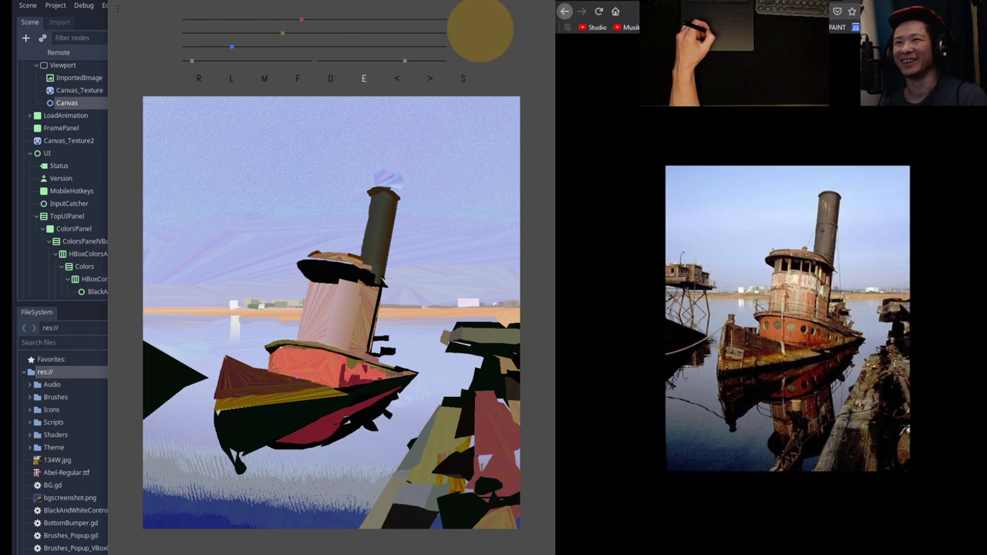
{"action": "key", "text": "f"}
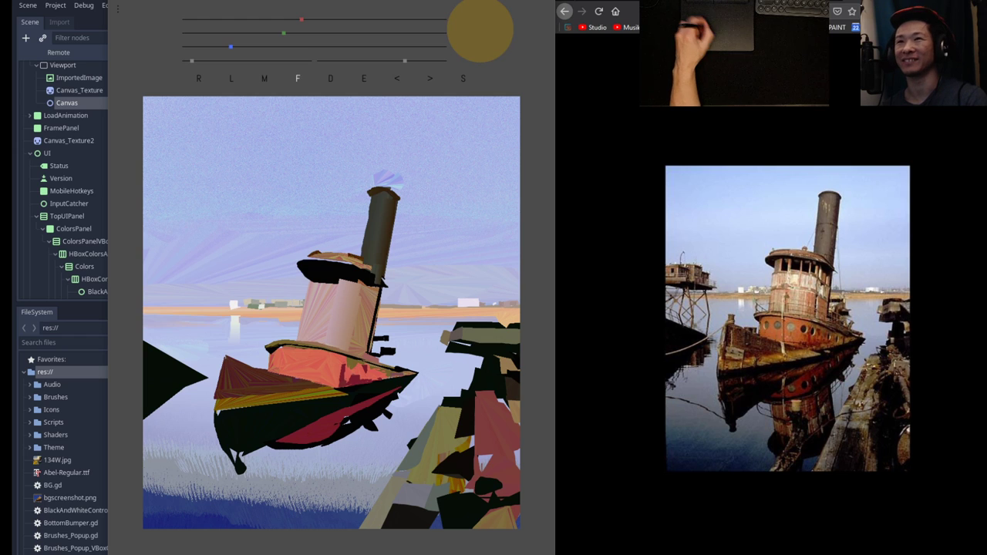
{"action": "key", "text": "e"}
{"action": "key", "text": "f"}
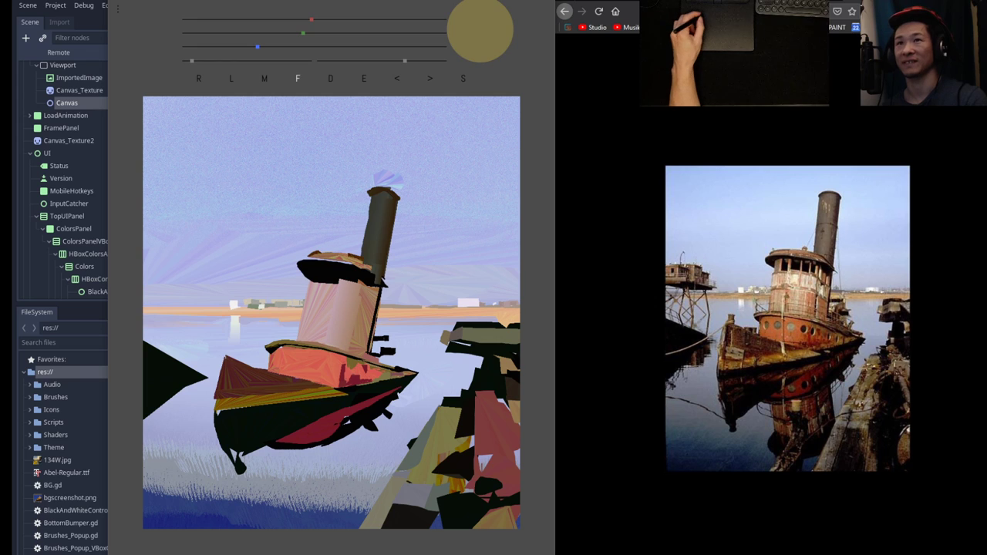
{"action": "left_click", "coordinate": [280, 33]}
{"action": "left_click", "coordinate": [291, 19]}
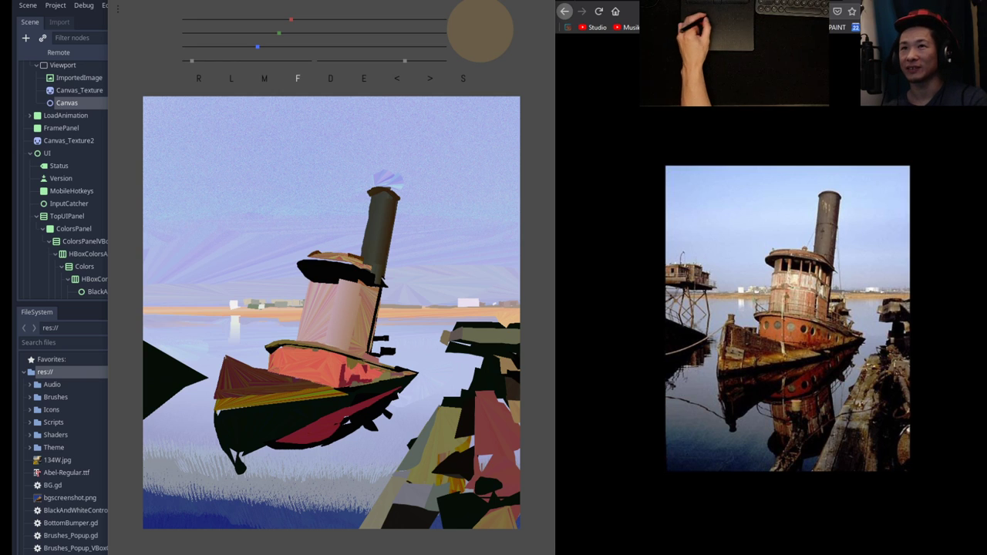
Sample a warm brown, mute it by lowering green and red, and fill small window accents in the black wheelhouse band.
{"action": "key", "text": "e"}
{"action": "key", "text": "f"}
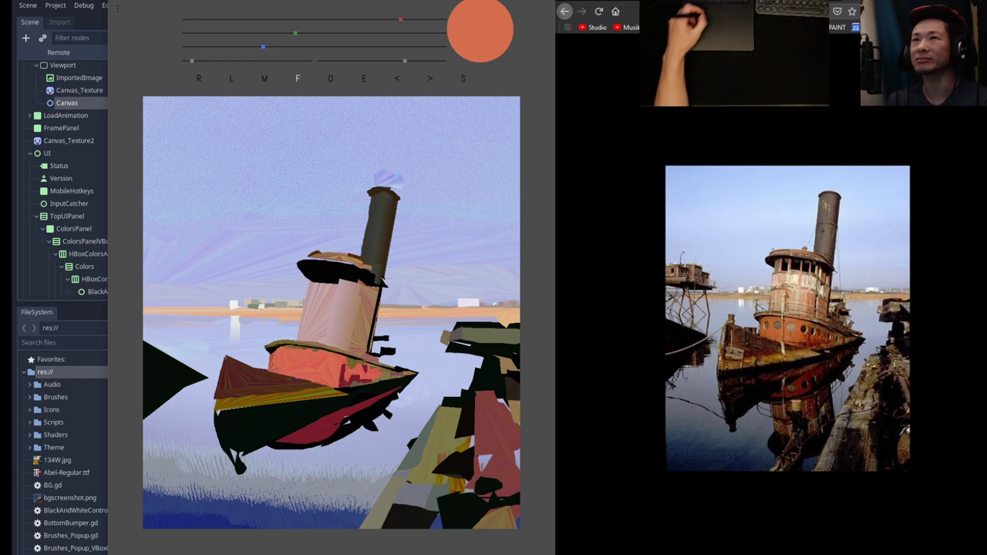
{"action": "key", "text": "e"}
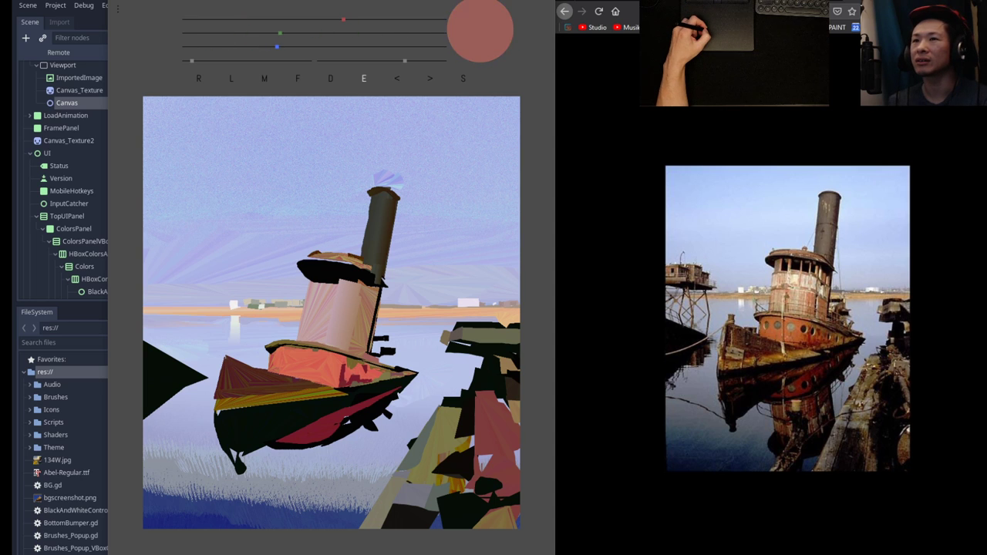
{"action": "left_click", "coordinate": [232, 313]}
{"action": "key", "text": "f"}
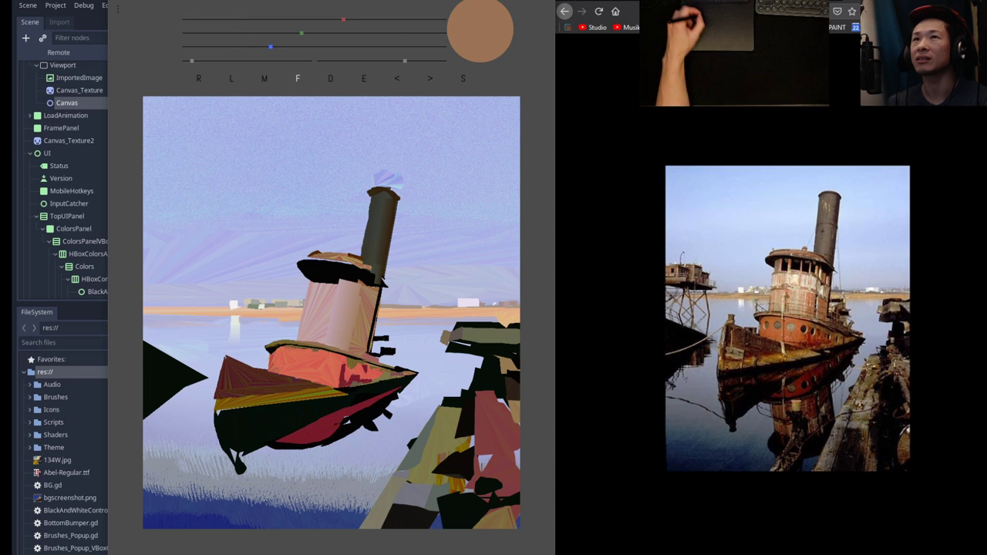
{"action": "left_click", "coordinate": [285, 33]}
{"action": "left_click", "coordinate": [304, 19]}
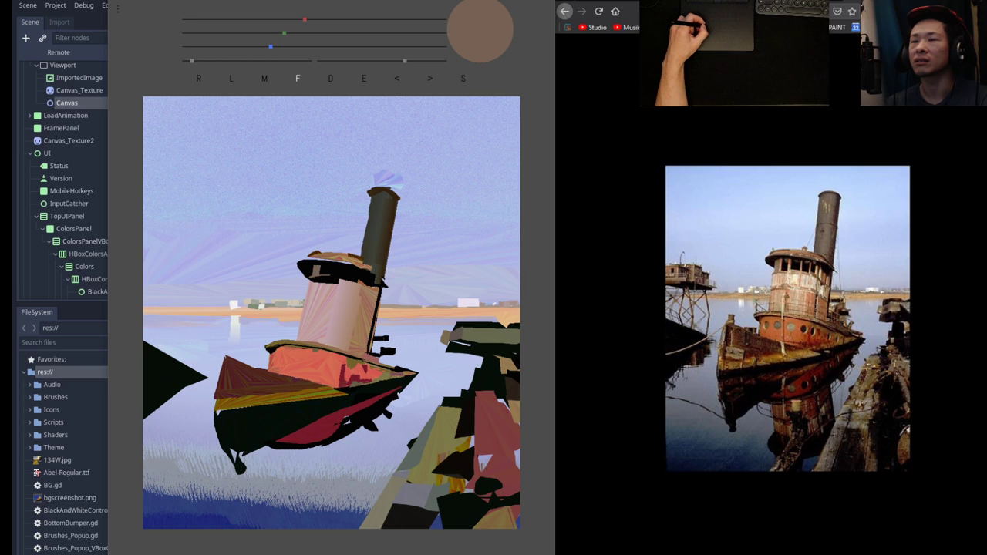
Trim the wheelhouse's dark left edge with sampled sky blue and fill the top of the upper cabin with sampled pink.
{"action": "key", "text": "e"}
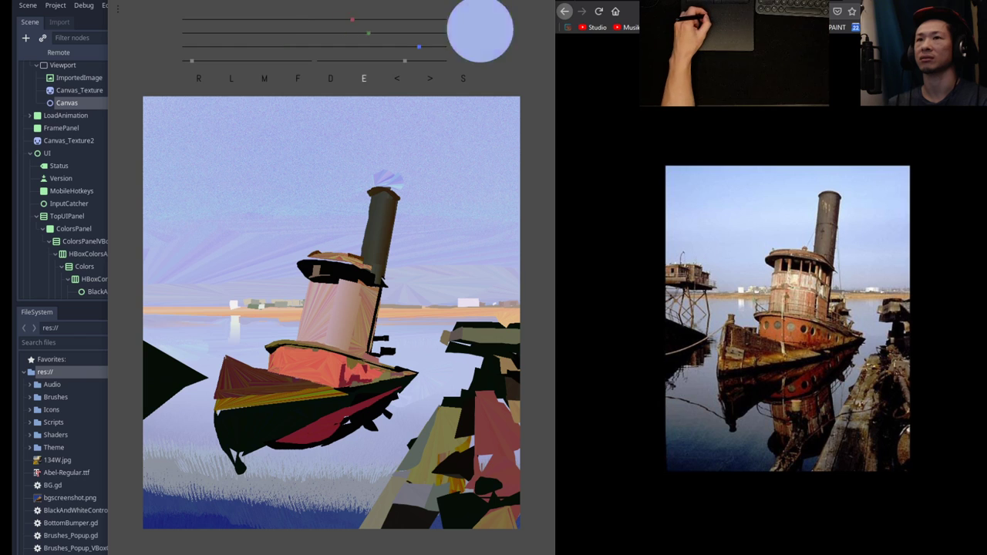
{"action": "key", "text": "f"}
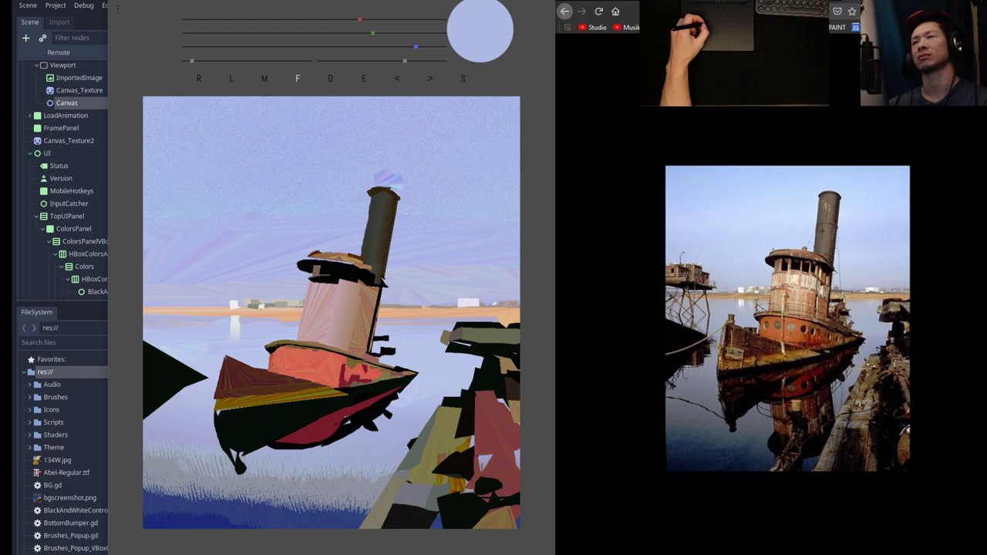
{"action": "key", "text": "e"}
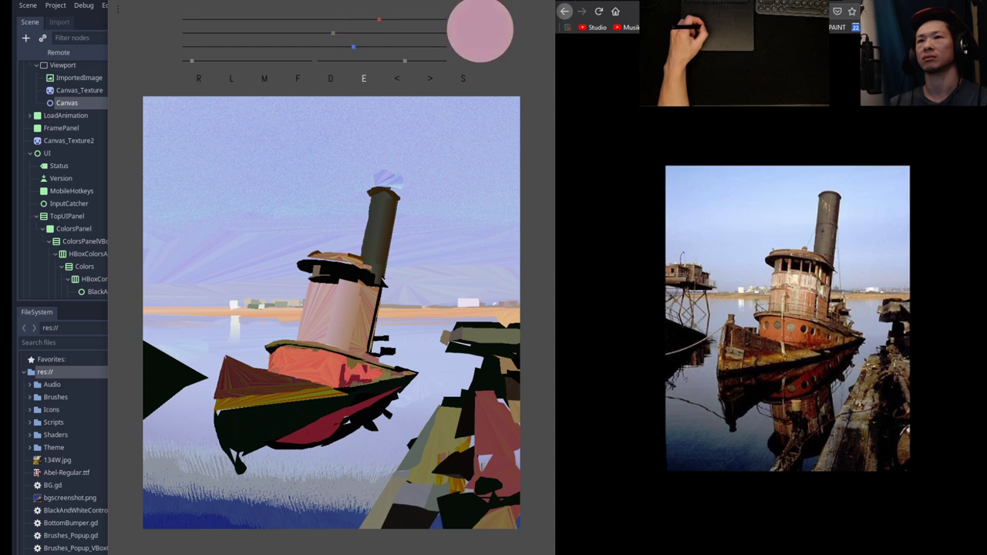
{"action": "key", "text": "f"}
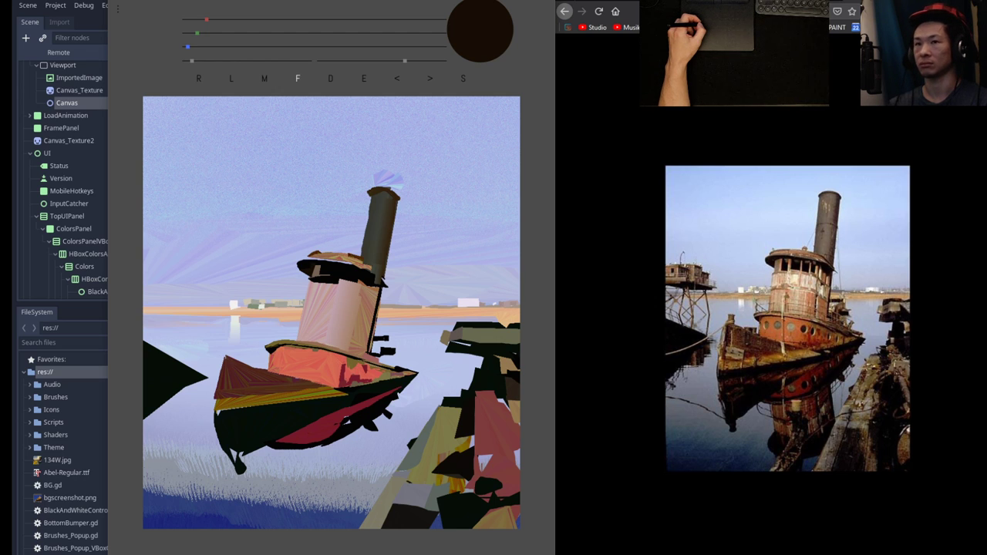
{"action": "key", "text": "e"}
{"action": "key", "text": "f"}
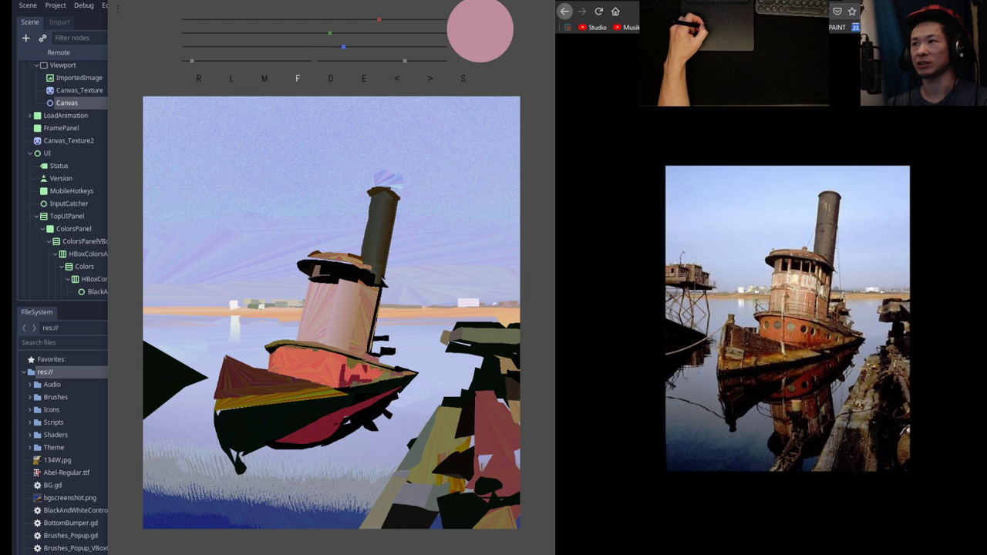
{"action": "left_click_drag", "start_coordinate": [312, 298], "coordinate": [332, 279]}
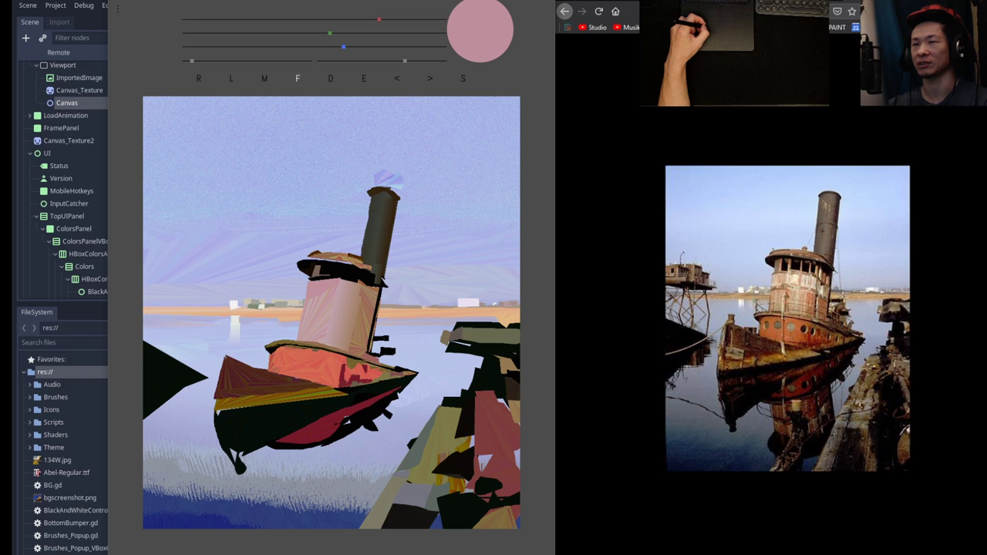
Sample pale sky blue and a warm brown from the canvas, and fill a small brown accent in the wheelhouse's dark window band.
{"action": "key", "text": "e"}
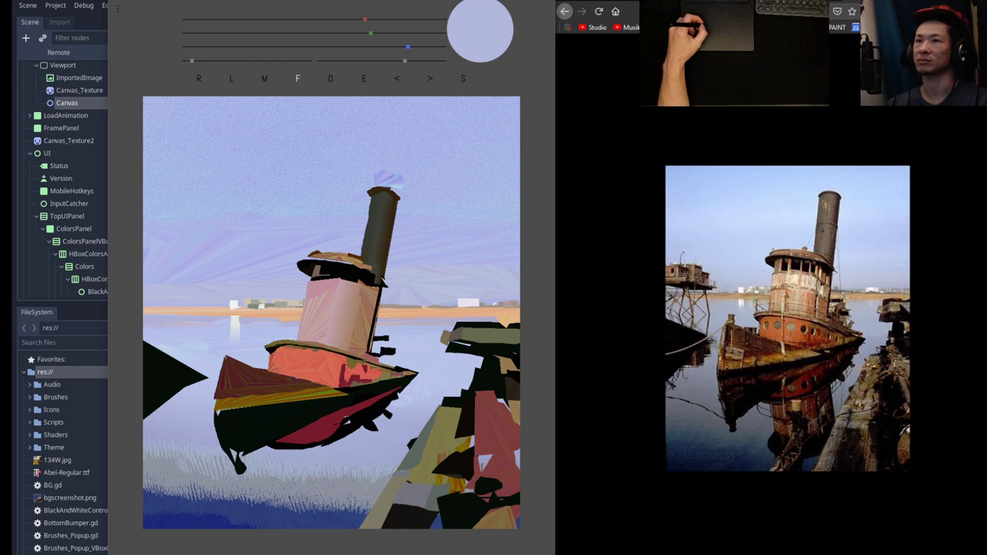
{"action": "key", "text": "e"}
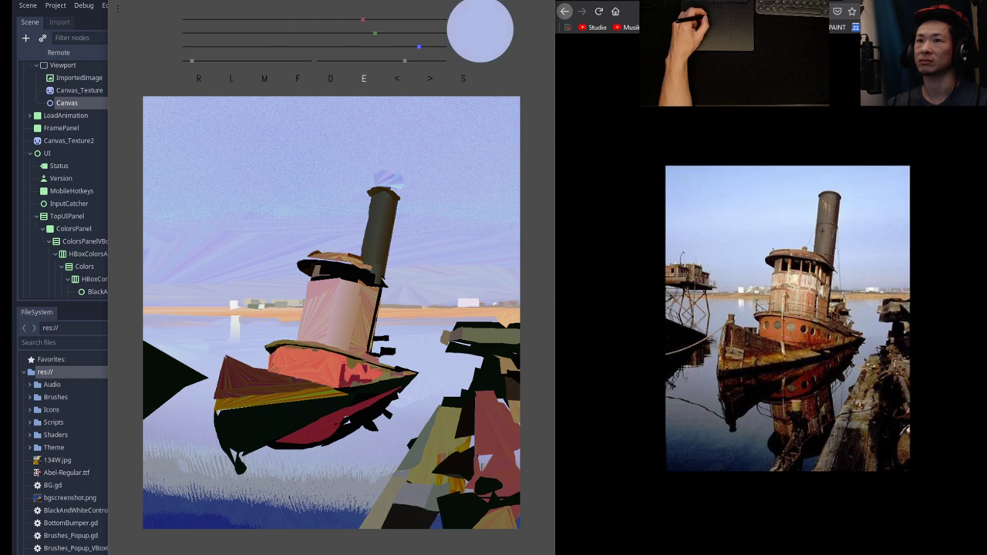
{"action": "key", "text": "f"}
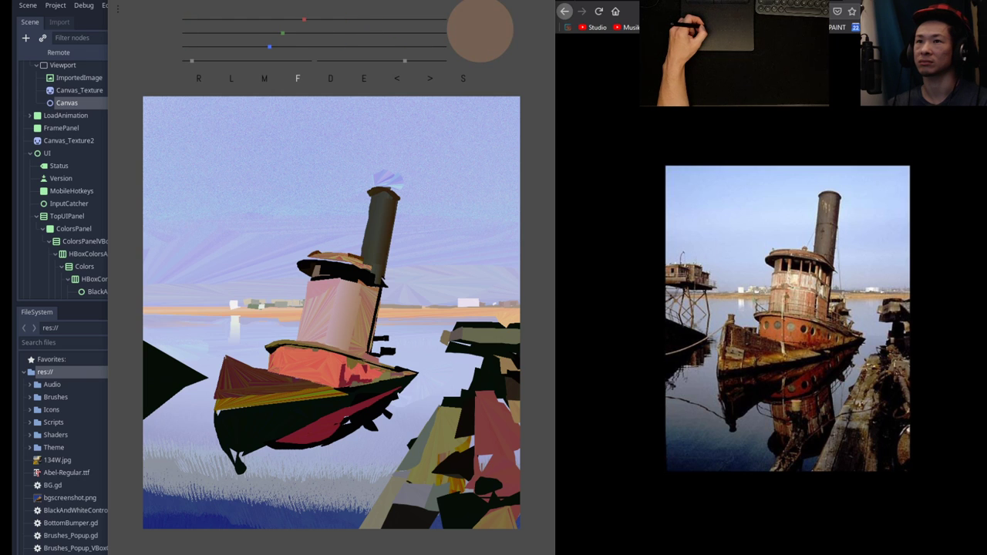
{"action": "left_click_drag", "start_coordinate": [317, 276], "coordinate": [313, 283]}
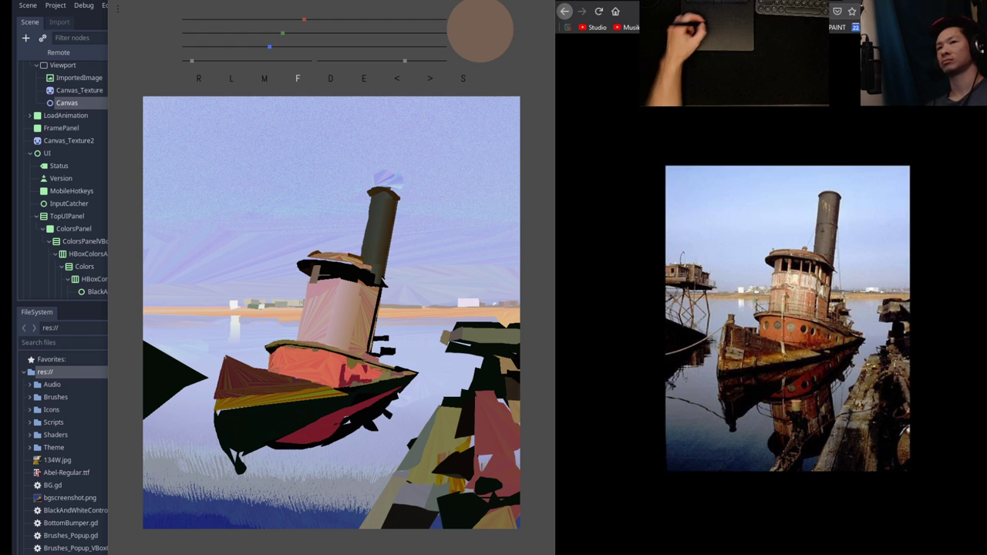
Extend the wheelhouse brim's right tip with sampled black, and sample a red, lowering its red channel for small brownish stern deck fills.
{"action": "key", "text": "e"}
{"action": "key", "text": "f"}
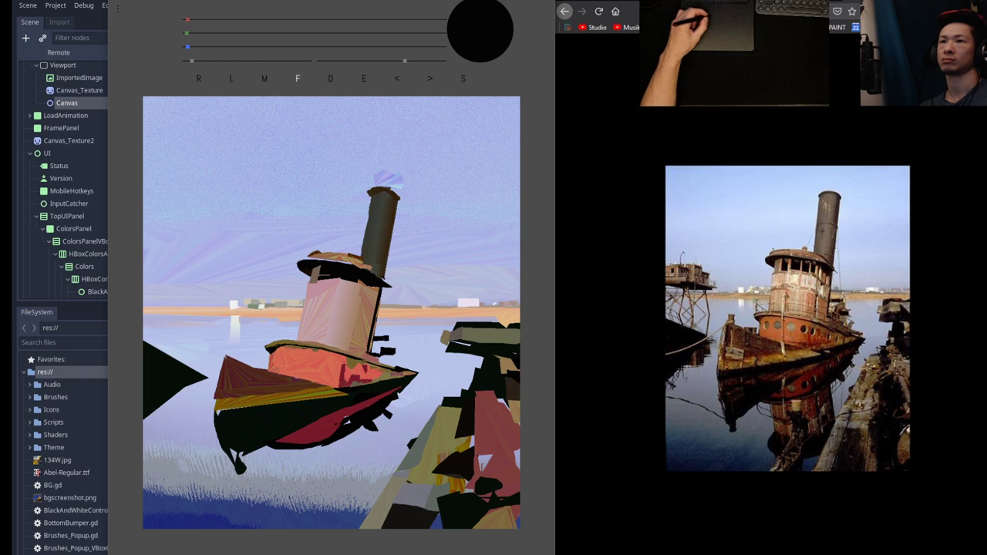
{"action": "key", "text": "e"}
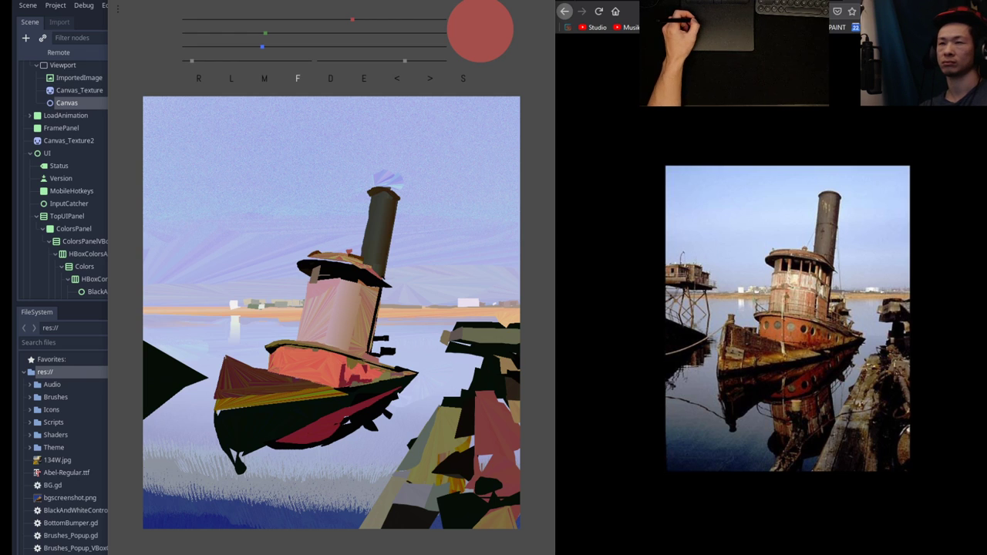
{"action": "left_click", "coordinate": [298, 19]}
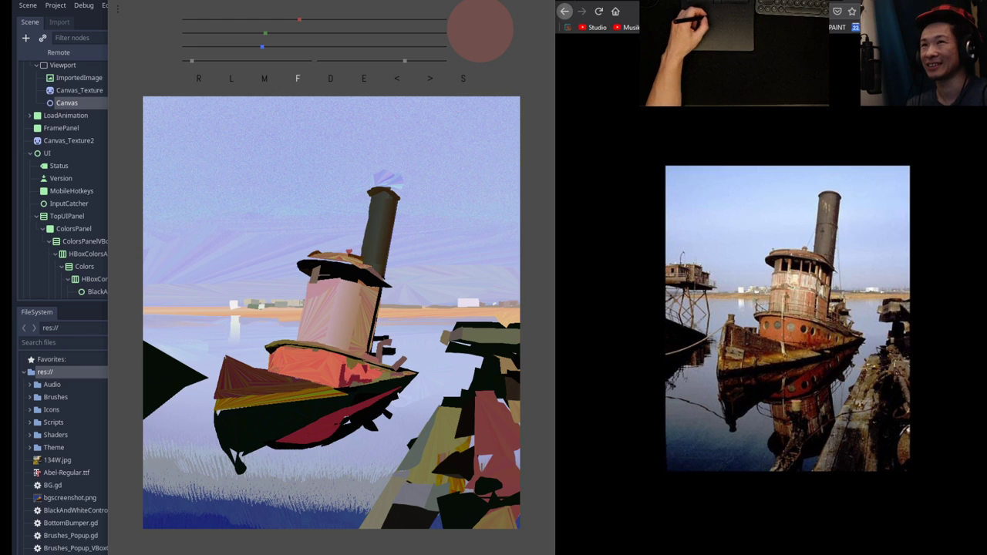
Sample rust red and fill small patches along the upper cabin's right side, undoing the last oversized patch.
{"action": "key", "text": "e"}
{"action": "key", "text": "f"}
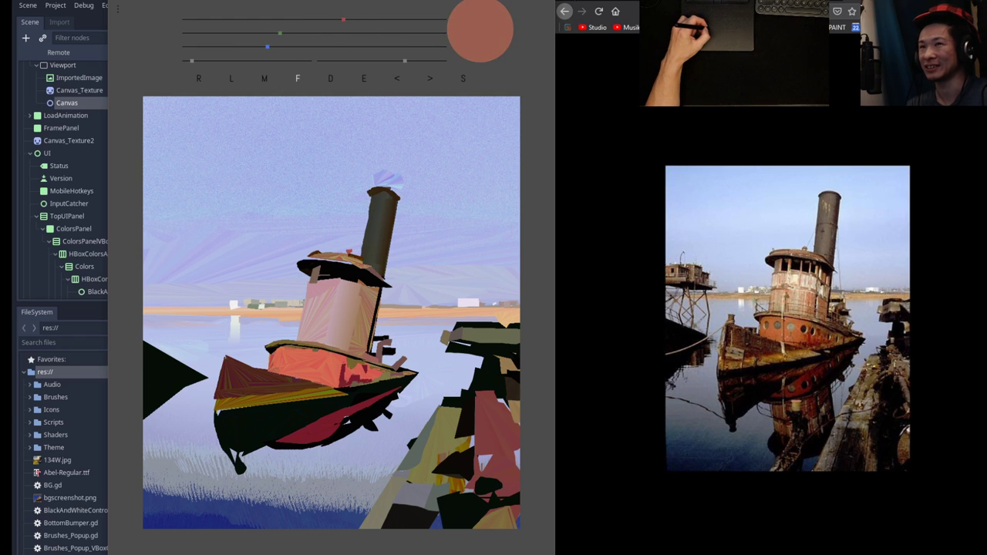
{"action": "left_click_drag", "start_coordinate": [377, 304], "coordinate": [374, 317]}
{"action": "left_click_drag", "start_coordinate": [374, 300], "coordinate": [370, 306]}
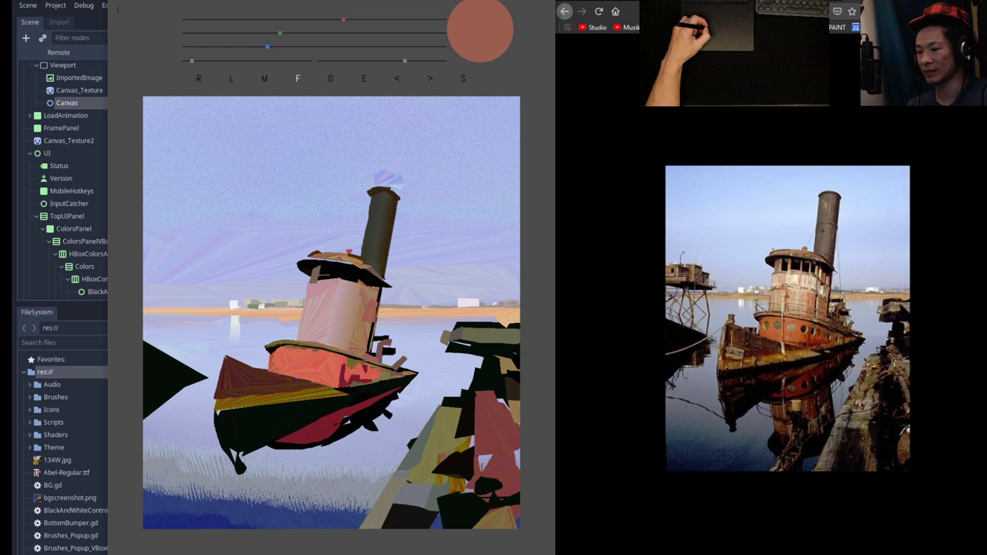
{"action": "left_click_drag", "start_coordinate": [365, 300], "coordinate": [352, 321]}
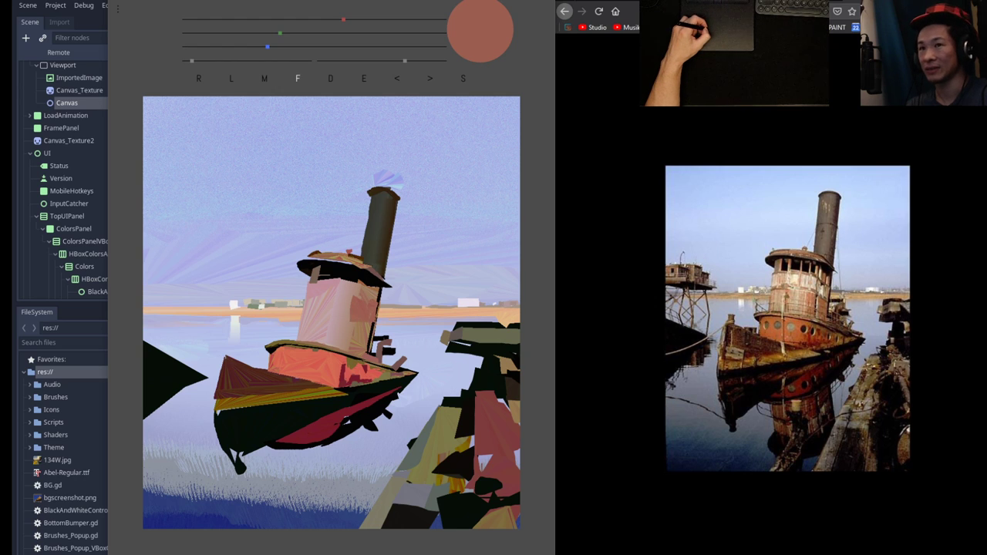
{"action": "key", "text": "ctrl+z"}
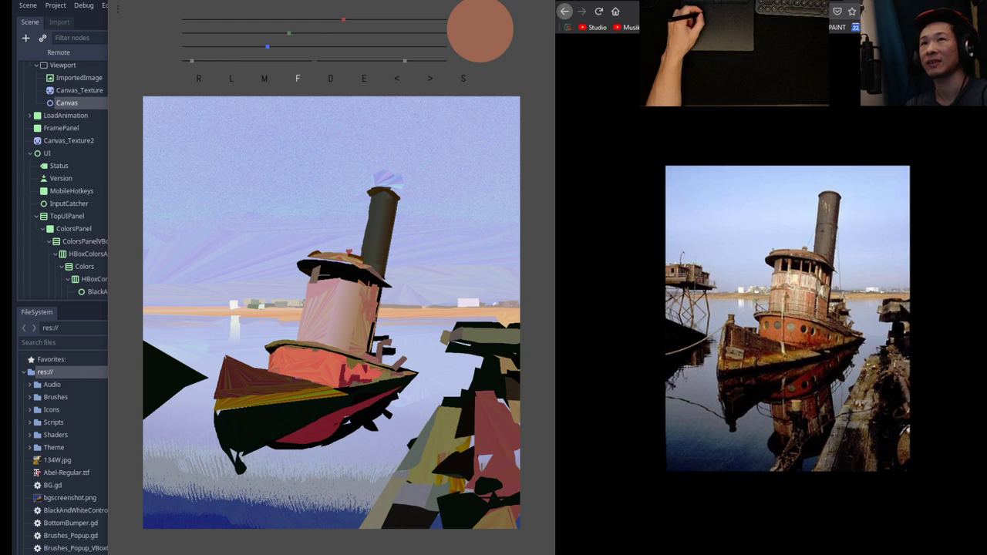
Mix a pale cream and a salmon with the colour channels, and fill thin window posts on the wheelhouse's right side.
{"action": "key", "text": "s"}
{"action": "left_click_drag", "start_coordinate": [313, 33], "coordinate": [331, 47]}
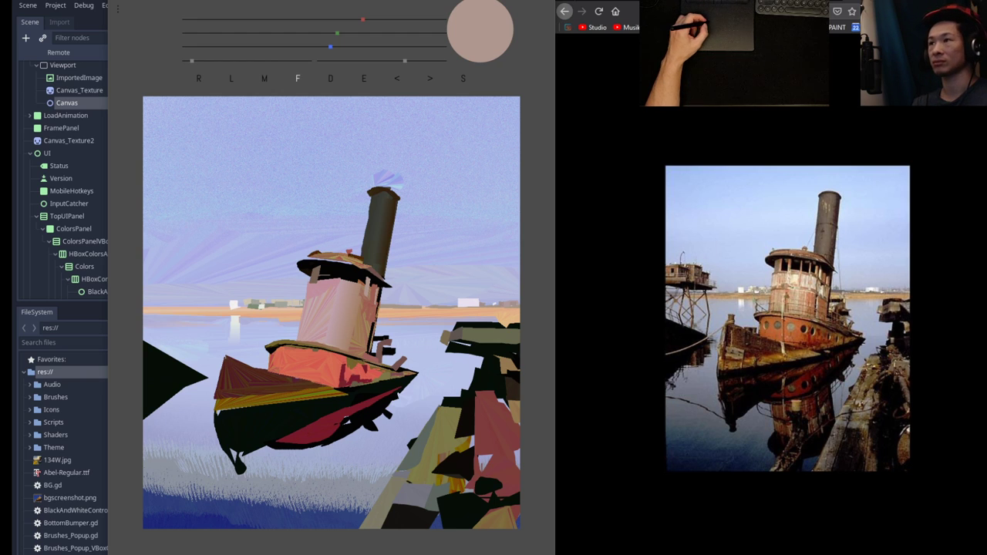
{"action": "left_click_drag", "start_coordinate": [330, 47], "coordinate": [388, 46]}
{"action": "left_click_drag", "start_coordinate": [337, 33], "coordinate": [400, 20]}
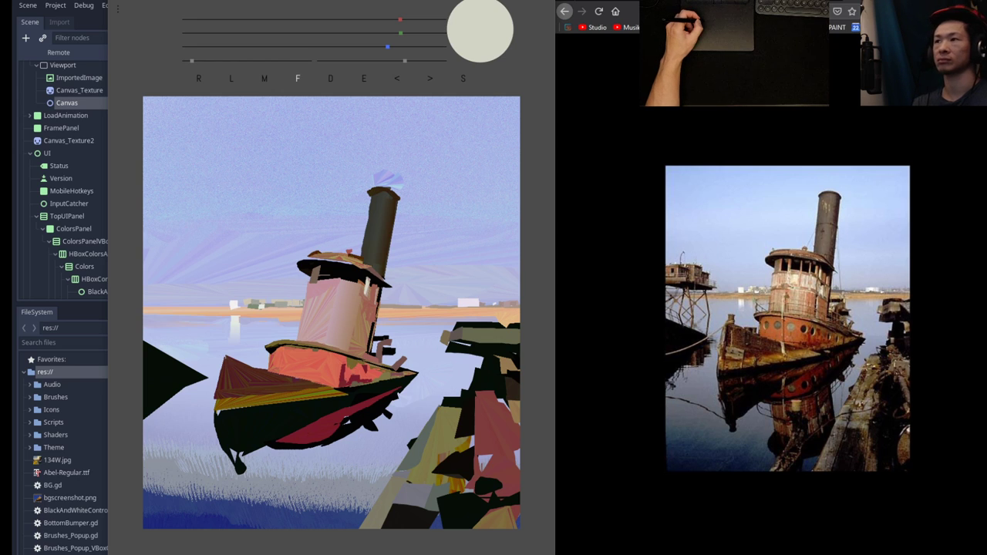
{"action": "left_click_drag", "start_coordinate": [400, 33], "coordinate": [310, 47]}
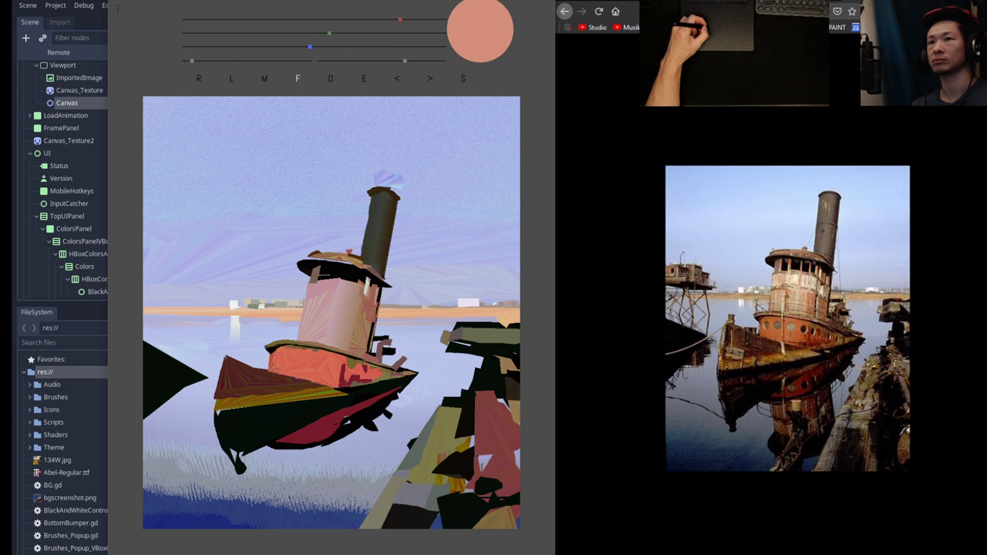
{"action": "left_click_drag", "start_coordinate": [362, 275], "coordinate": [360, 283]}
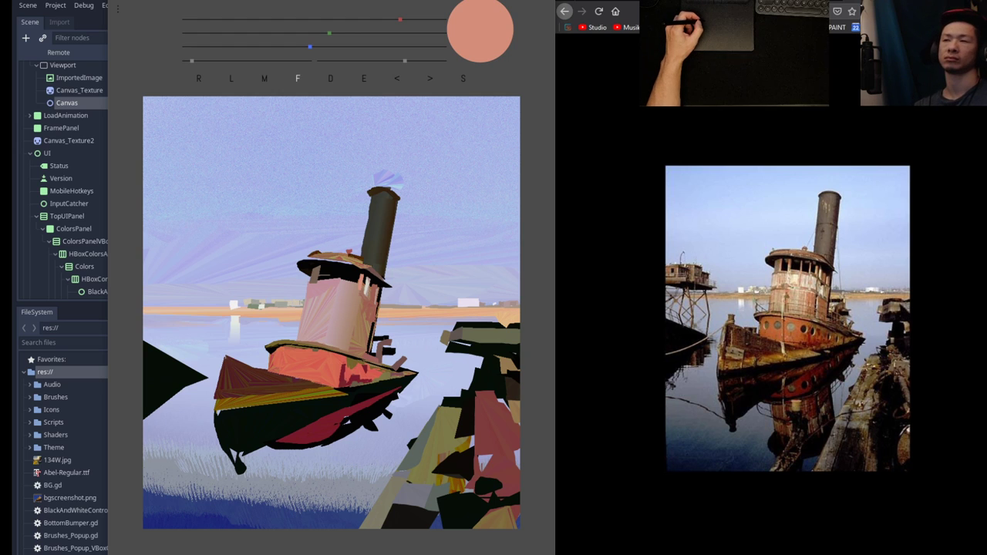
Sample black, muted brown and salmon in turn to refine the posts on the right of the wheelhouse window band.
{"action": "key", "text": "e"}
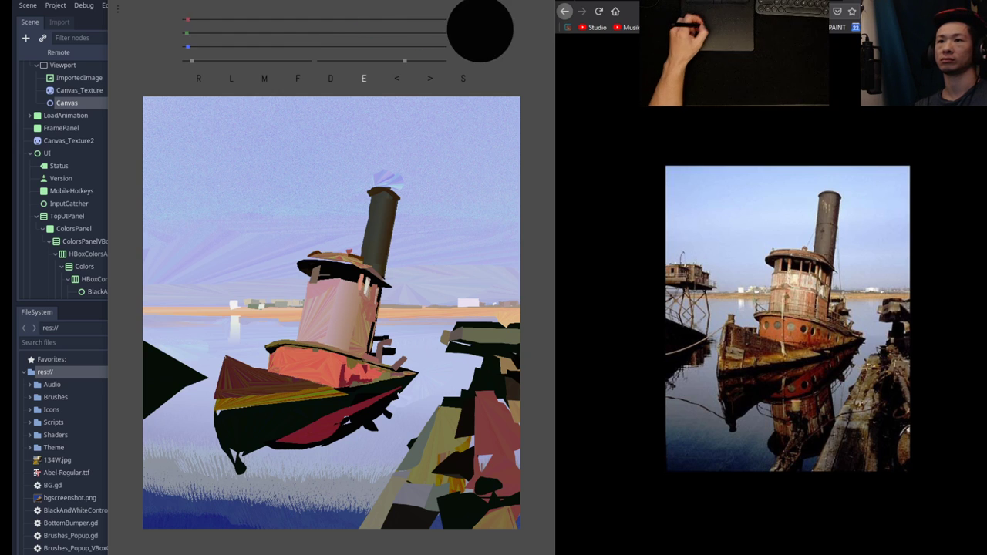
{"action": "key", "text": "f"}
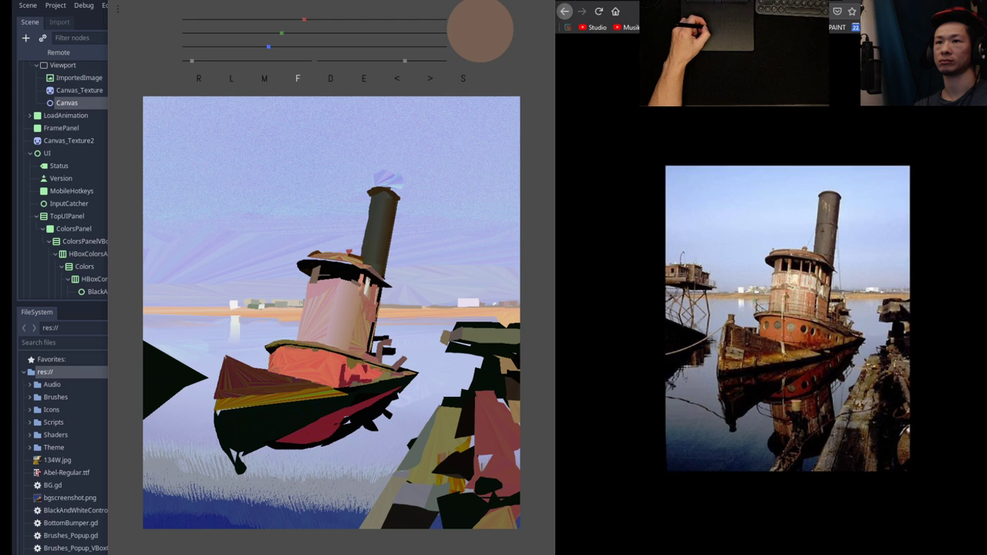
{"action": "key", "text": "e"}
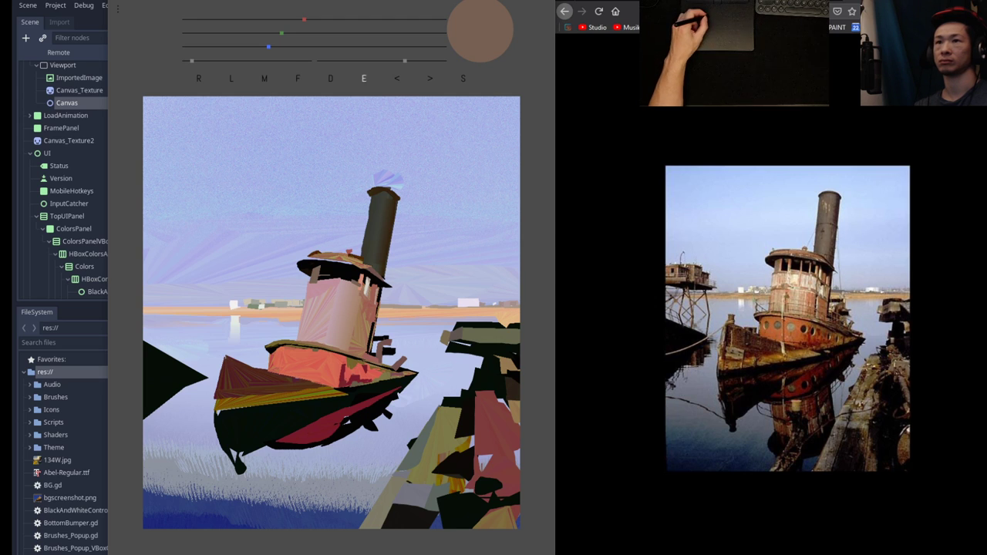
{"action": "key", "text": "f"}
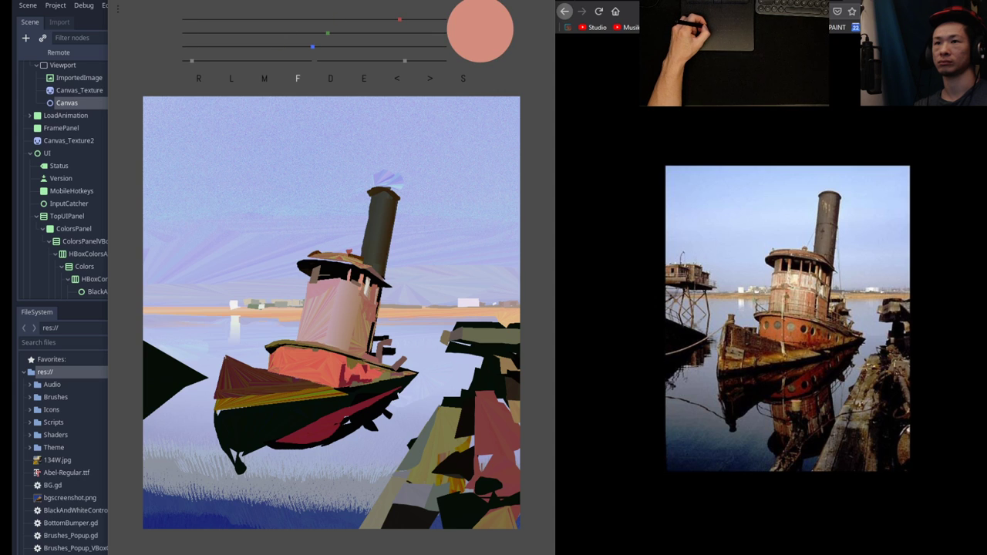
Sample sky blue, black and salmon for small wheelhouse touch-ups, and fill a thin salmon post in the middle of the window band.
{"action": "key", "text": "e"}
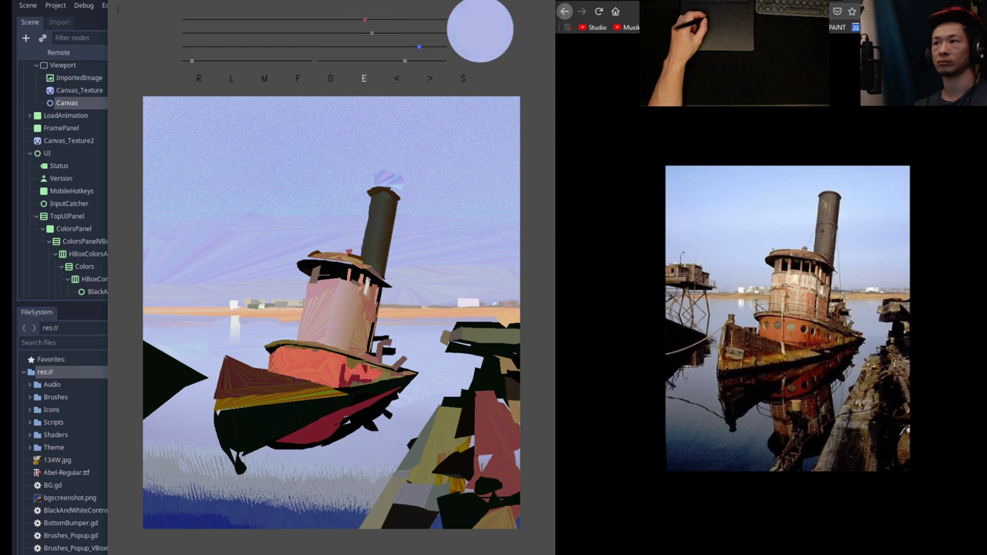
{"action": "key", "text": "f"}
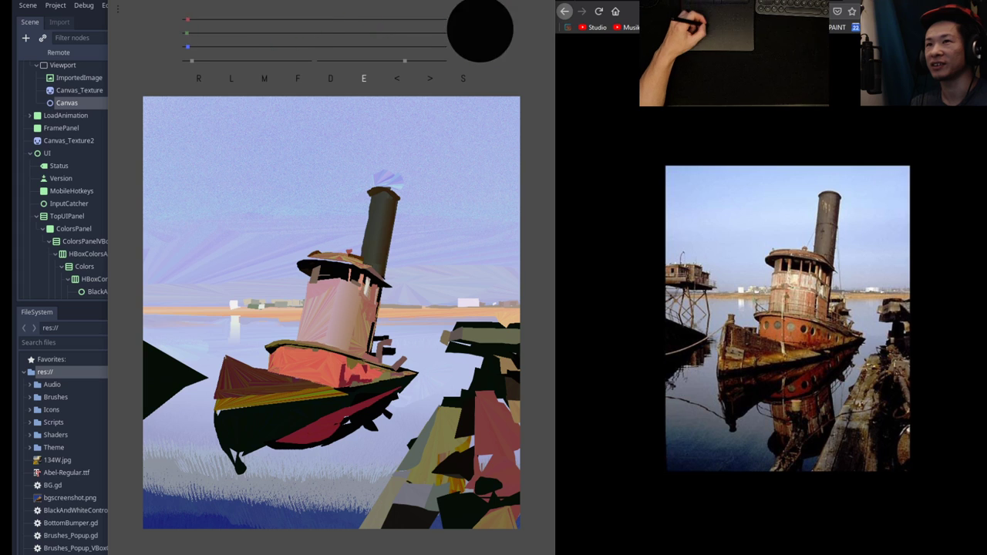
{"action": "key", "text": "f"}
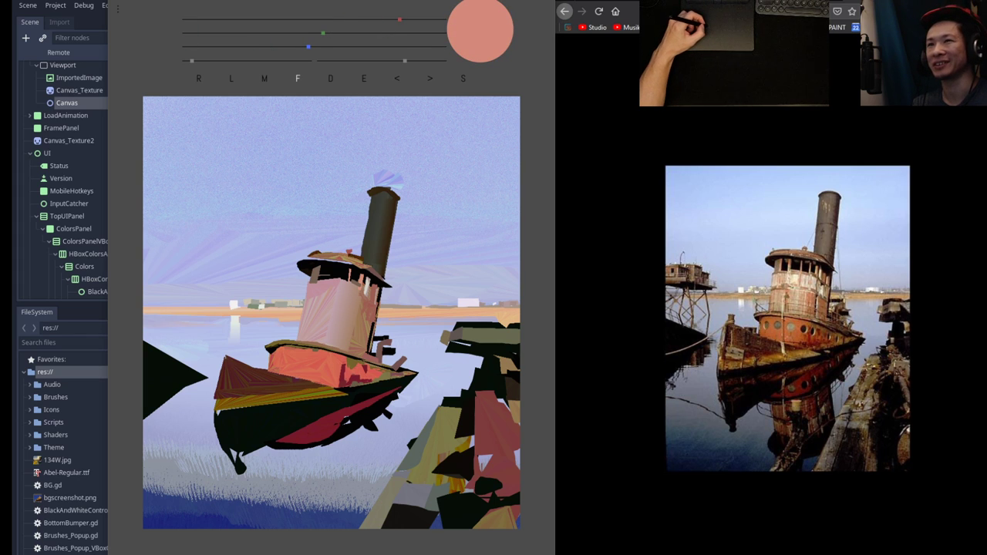
{"action": "left_click_drag", "start_coordinate": [329, 268], "coordinate": [328, 278]}
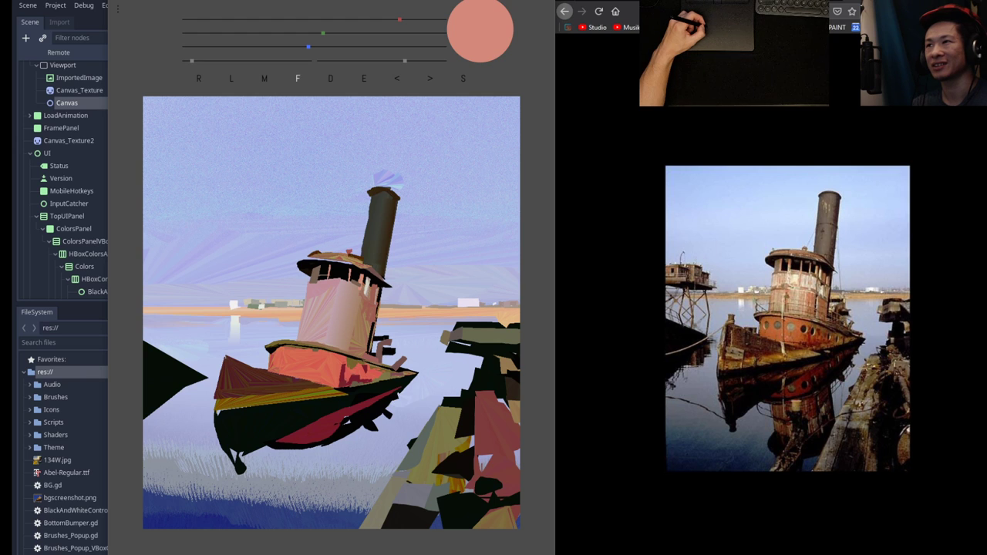
Sample brown, lighten it by raising all three channels for wheelhouse accents, and resample it, lowering green and red to a greyer brown.
{"action": "key", "text": "e"}
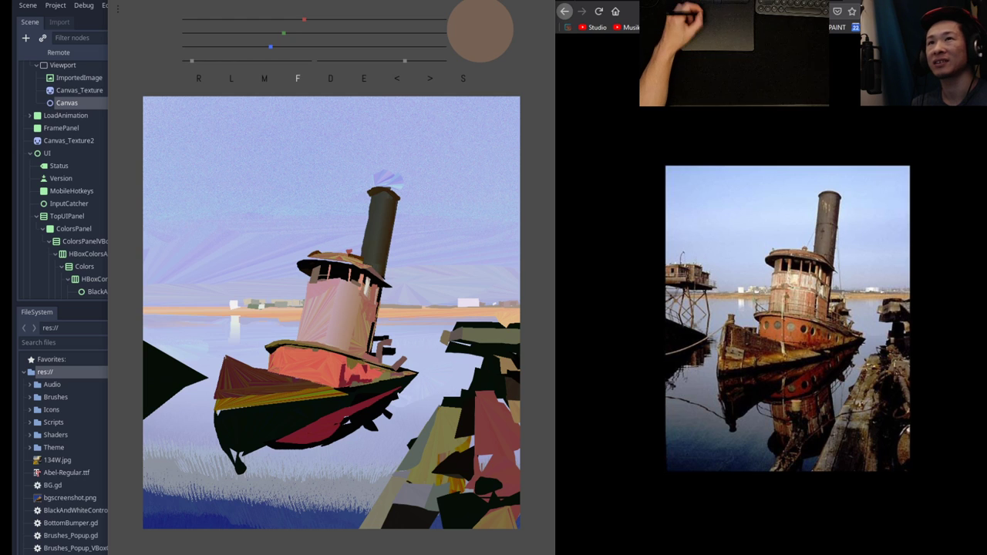
{"action": "left_click_drag", "start_coordinate": [284, 33], "coordinate": [298, 33]}
{"action": "left_click_drag", "start_coordinate": [304, 19], "coordinate": [317, 20]}
{"action": "left_click_drag", "start_coordinate": [271, 48], "coordinate": [290, 48]}
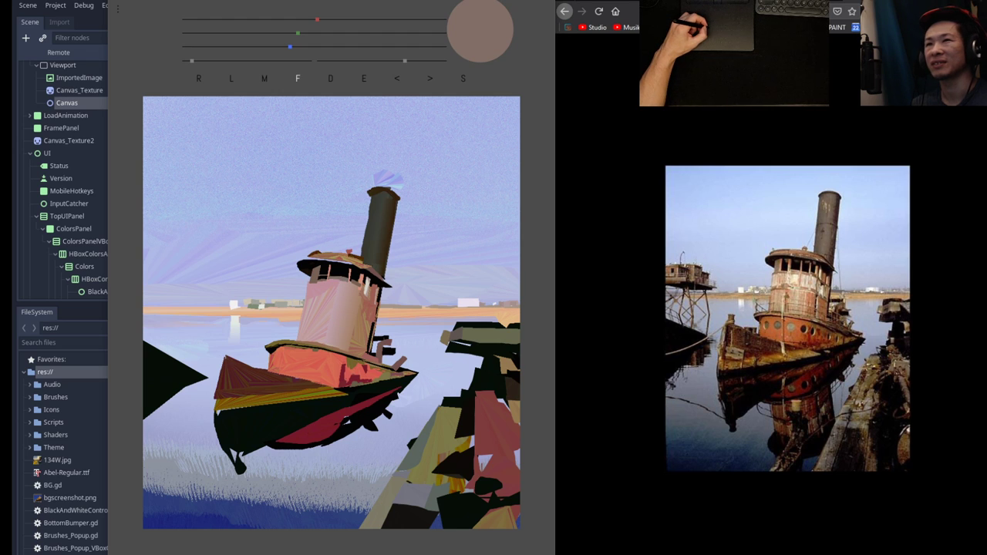
{"action": "key", "text": "e"}
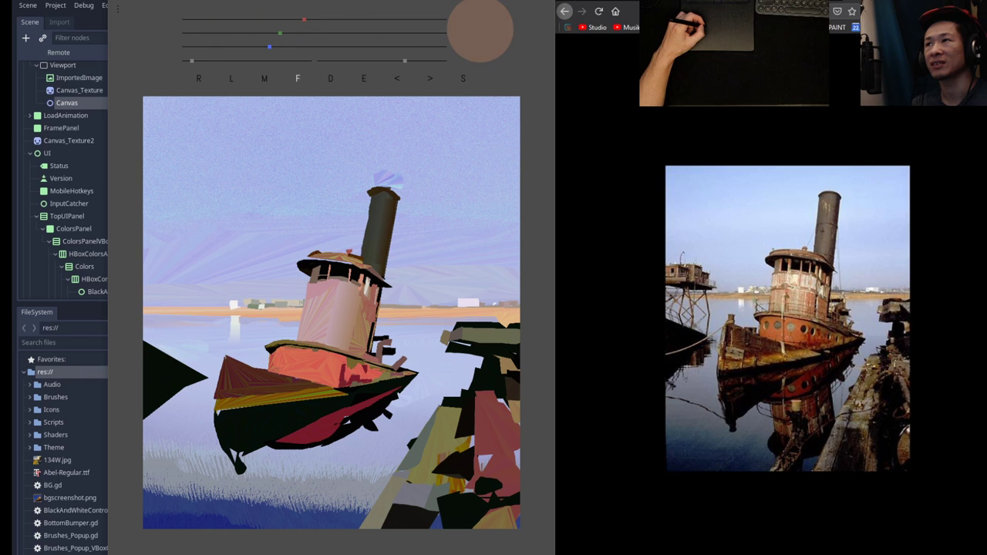
{"action": "left_click_drag", "start_coordinate": [280, 33], "coordinate": [284, 20]}
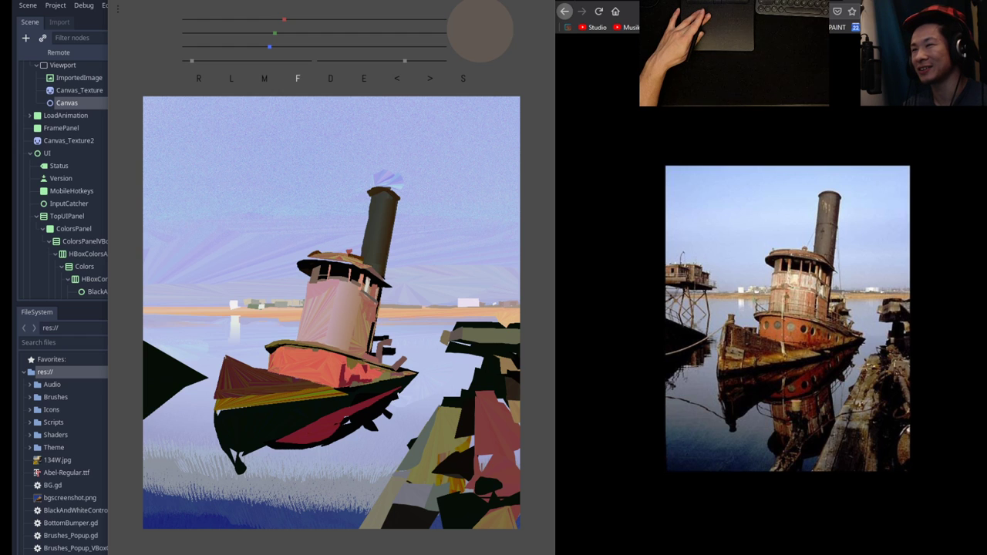
Sample dark maroon, lower its red and blue, and use the darker tones to shade the bow's upper hull.
{"action": "key", "text": "alt"}
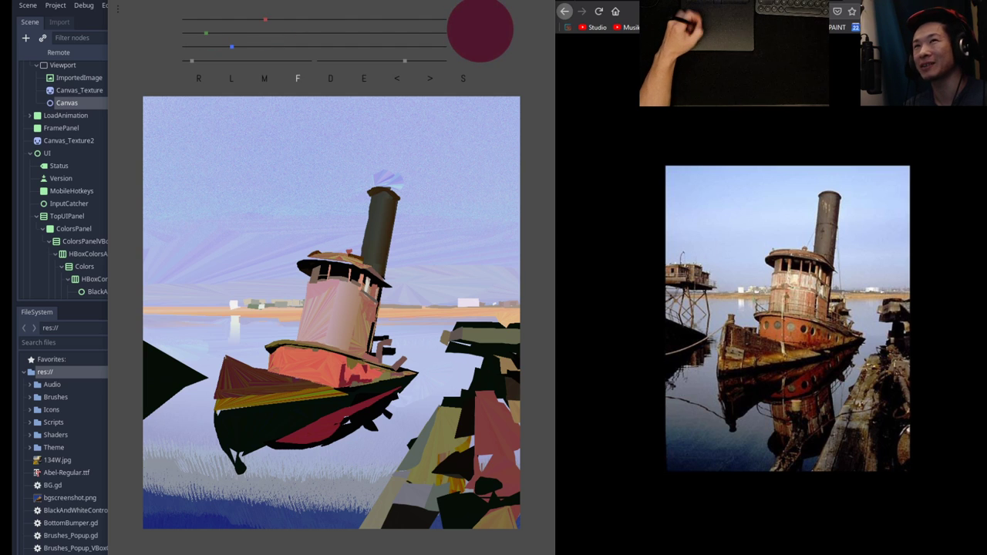
{"action": "left_click_drag", "start_coordinate": [266, 19], "coordinate": [234, 19]}
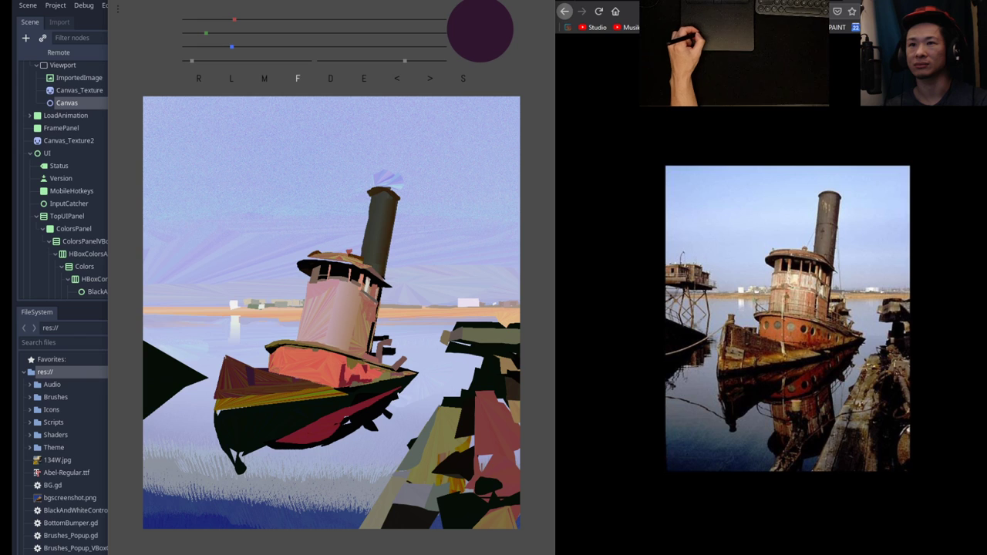
{"action": "left_click", "coordinate": [211, 47]}
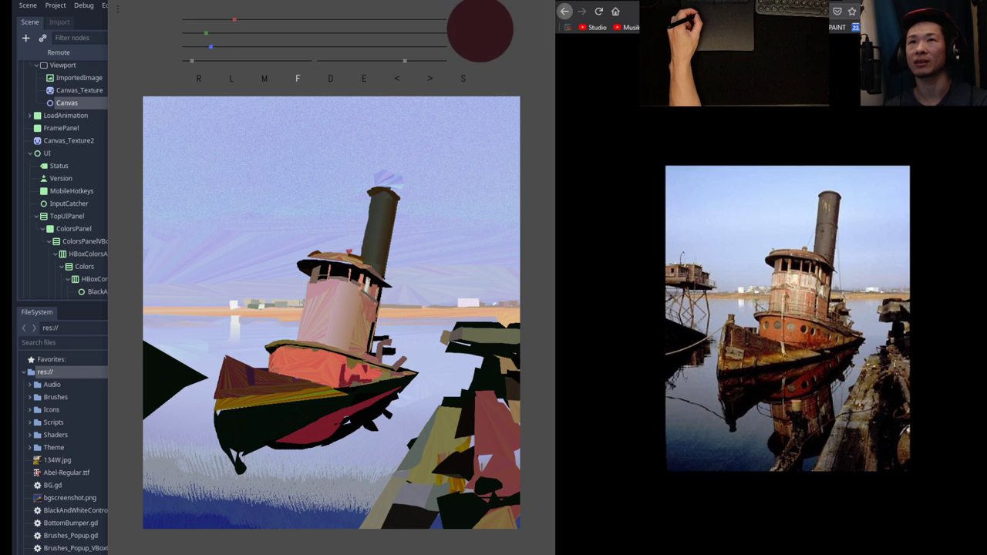
Lower the red and green to reach a near-black purple, and fill dark strips along the bow's left edge.
{"action": "left_click", "coordinate": [201, 34]}
{"action": "left_click", "coordinate": [211, 19]}
{"action": "left_click_drag", "start_coordinate": [211, 19], "coordinate": [206, 20]}
{"action": "left_click", "coordinate": [198, 33]}
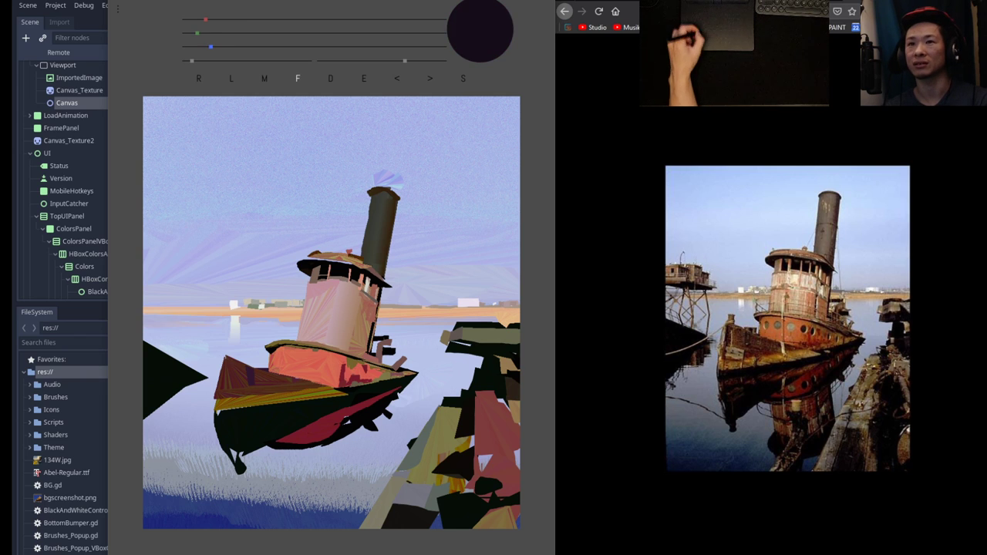
{"action": "left_click_drag", "start_coordinate": [229, 371], "coordinate": [226, 390]}
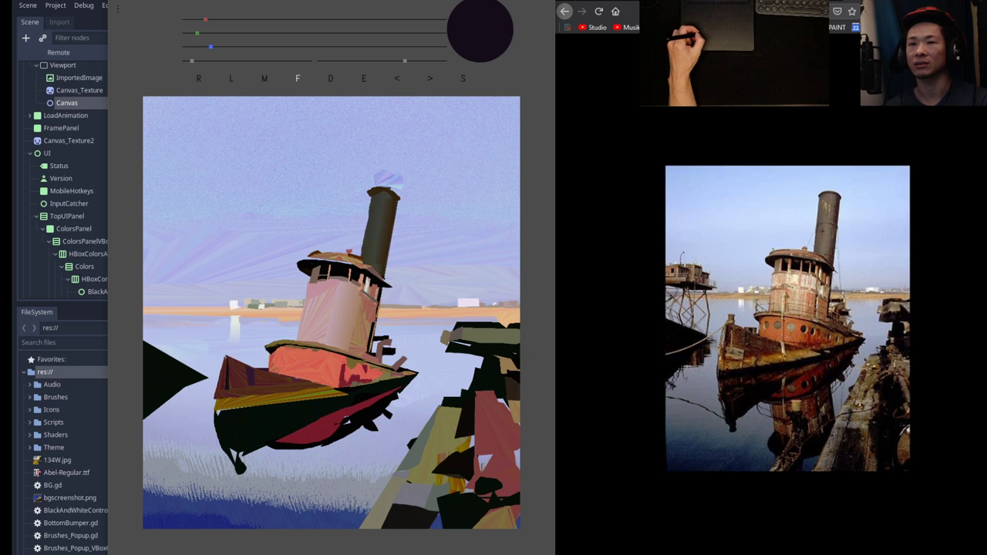
{"action": "left_click_drag", "start_coordinate": [226, 365], "coordinate": [223, 385]}
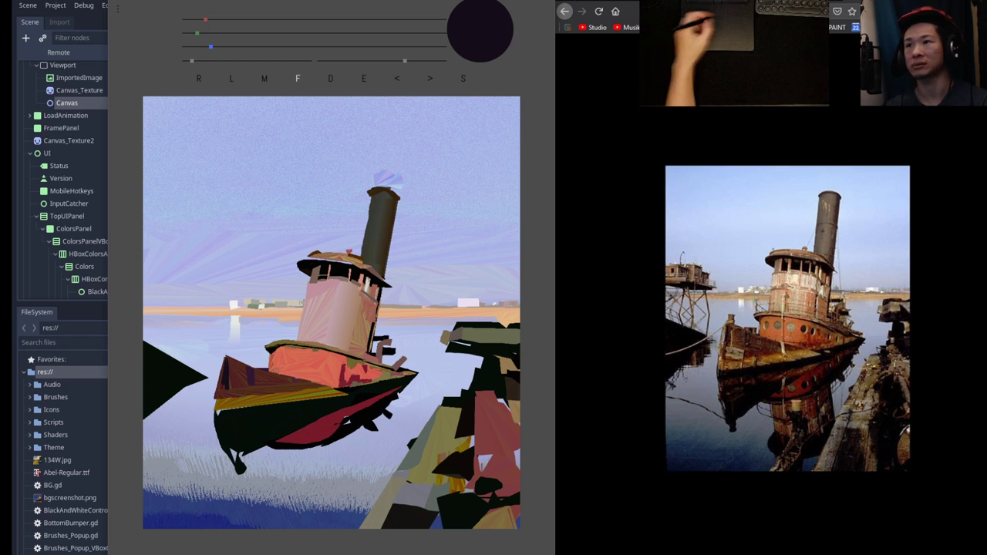
Mix a dark brown, and sample olive, ochre and sky blue from the painting for small touch-ups around the bow.
{"action": "left_click_drag", "start_coordinate": [206, 20], "coordinate": [199, 46]}
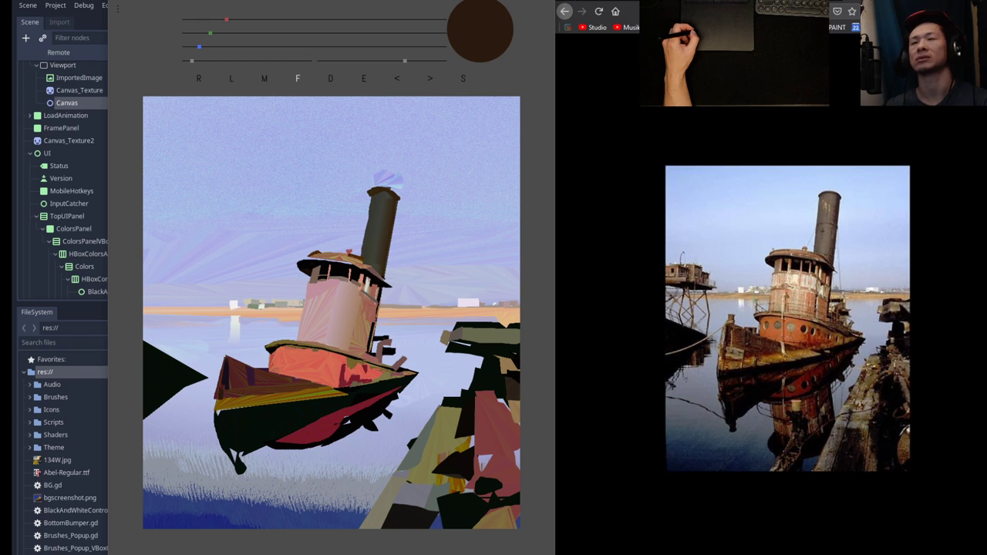
{"action": "key", "text": "e"}
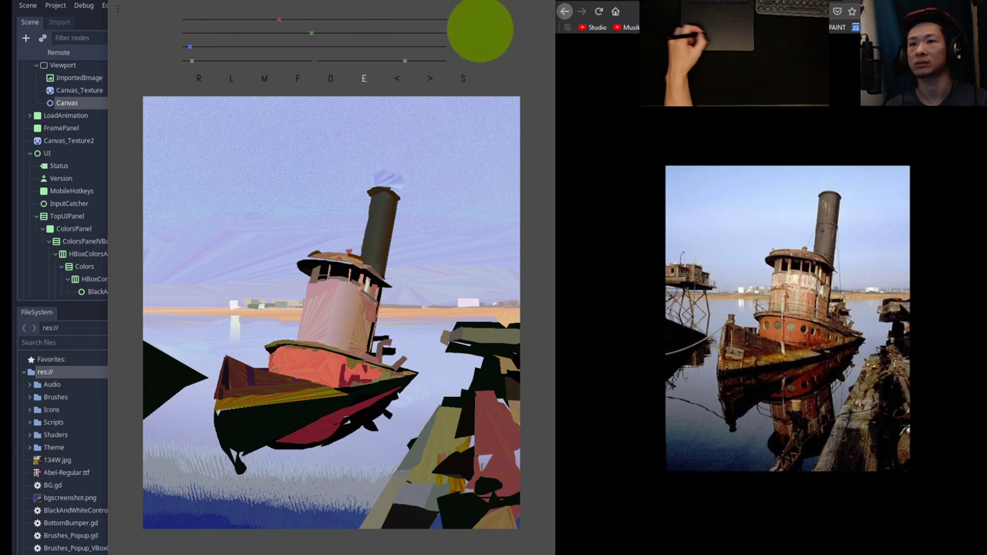
{"action": "key", "text": "f"}
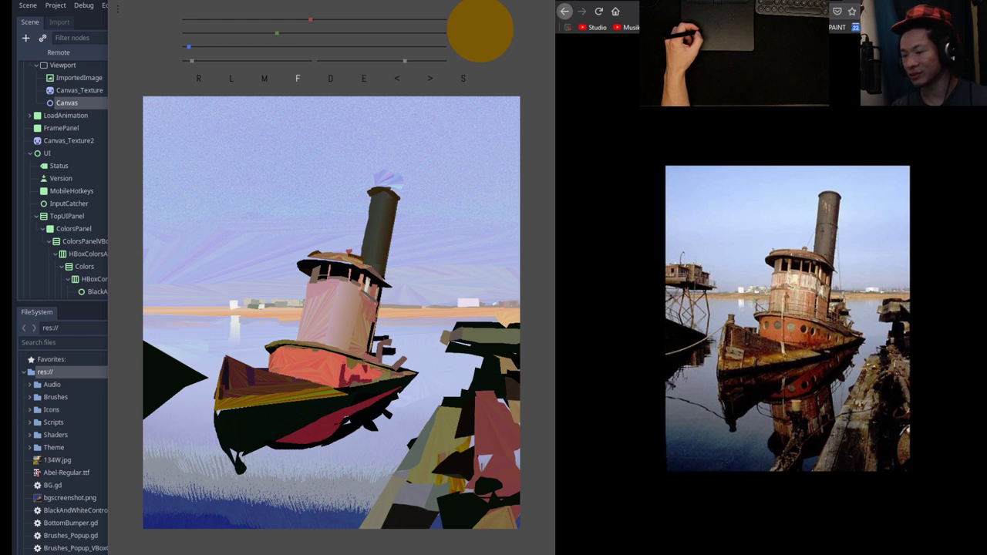
{"action": "key", "text": "e"}
{"action": "key", "text": "f"}
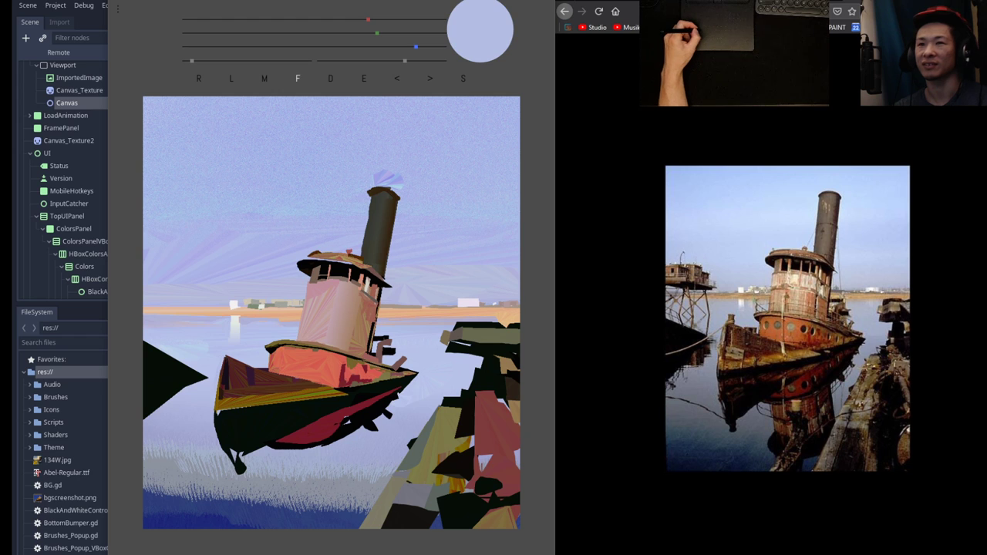
{"action": "key", "text": "e"}
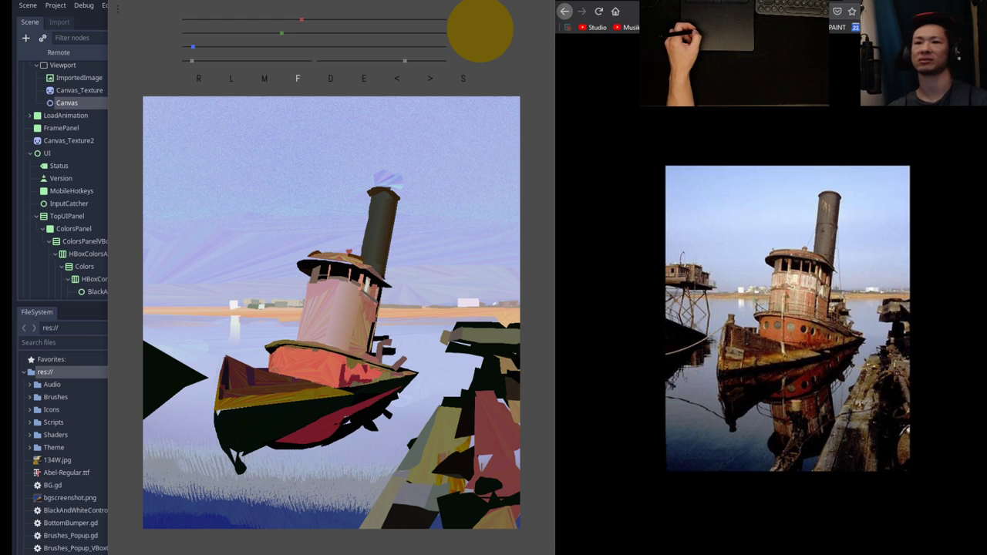
Warm the olive with more red and less green, mute it with blue to a tan brown, and try a small fill below the lower cabin.
{"action": "left_click_drag", "start_coordinate": [302, 19], "coordinate": [328, 20]}
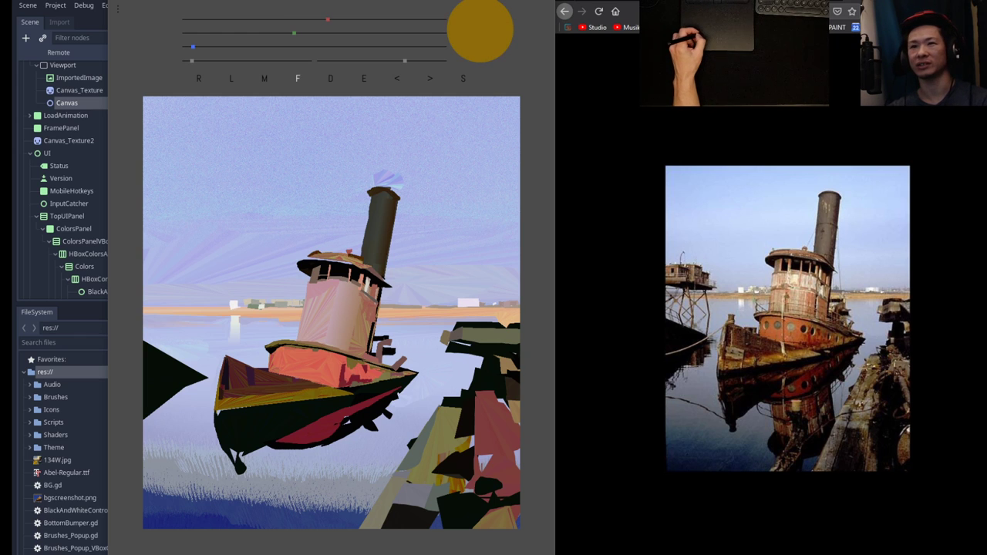
{"action": "left_click_drag", "start_coordinate": [294, 33], "coordinate": [278, 33]}
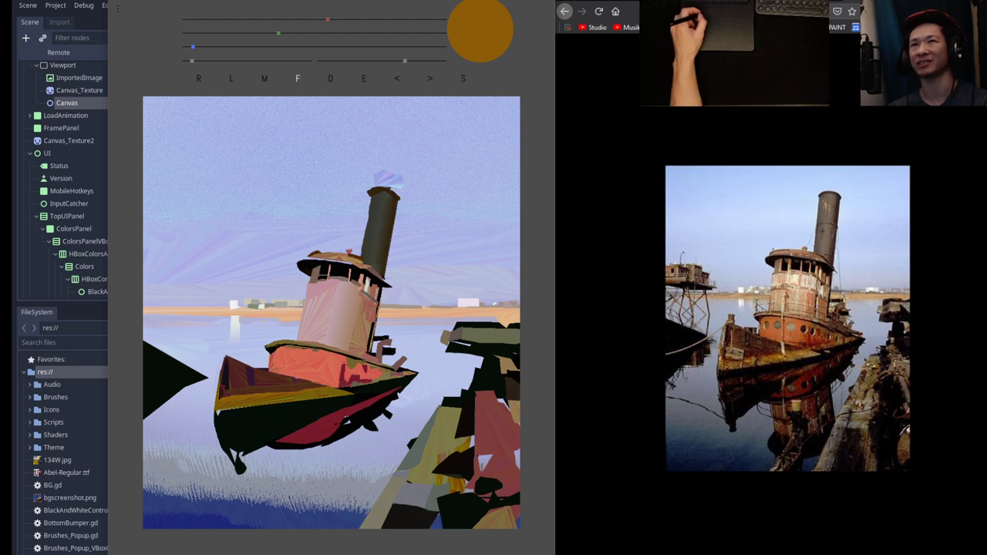
{"action": "left_click_drag", "start_coordinate": [278, 33], "coordinate": [259, 33]}
{"action": "left_click_drag", "start_coordinate": [193, 47], "coordinate": [272, 33]}
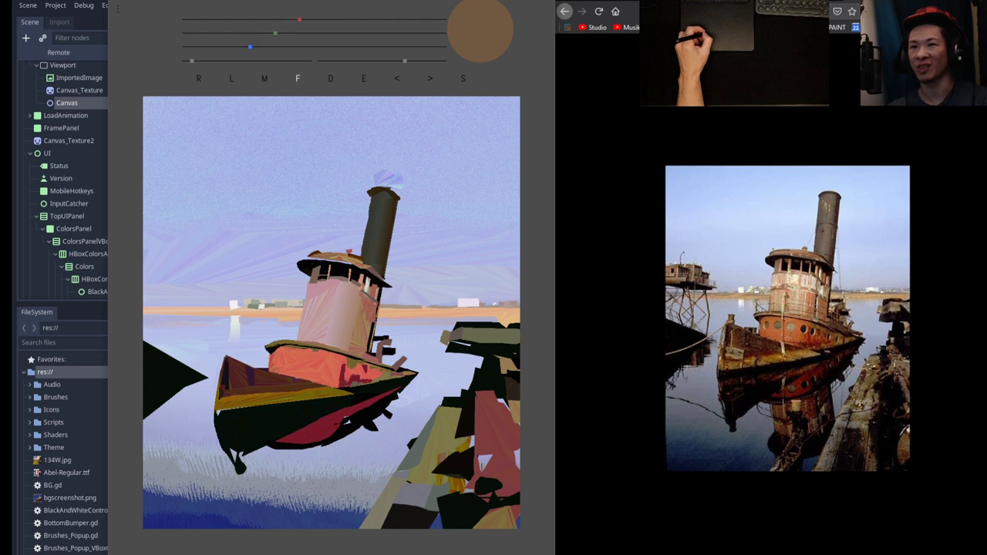
{"action": "left_click_drag", "start_coordinate": [338, 385], "coordinate": [322, 381]}
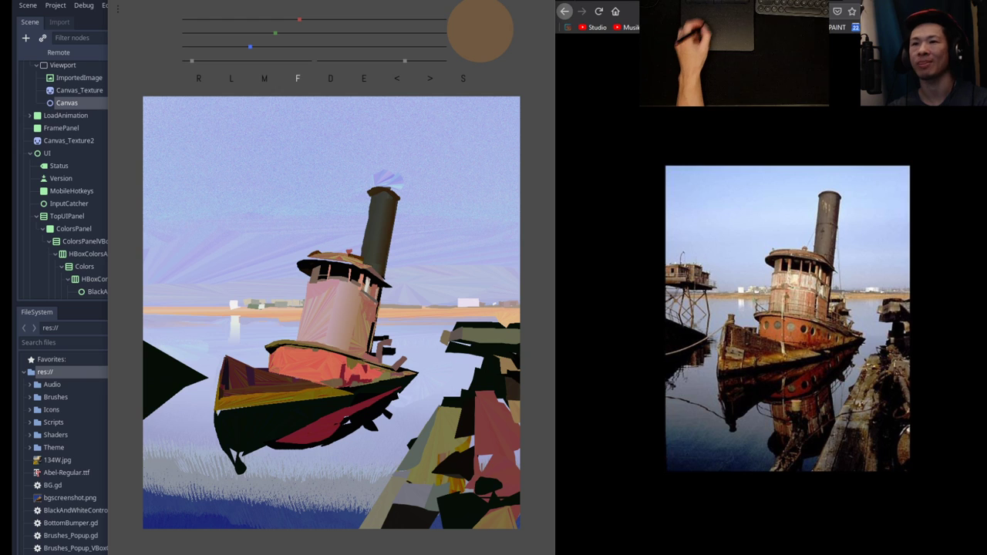
{"action": "key", "text": "ctrl+z"}
Lower green and blue and raise red to mix a deep red for the lower cabin, and sample near-black for dark touch-ups.
{"action": "left_click_drag", "start_coordinate": [276, 33], "coordinate": [245, 33]}
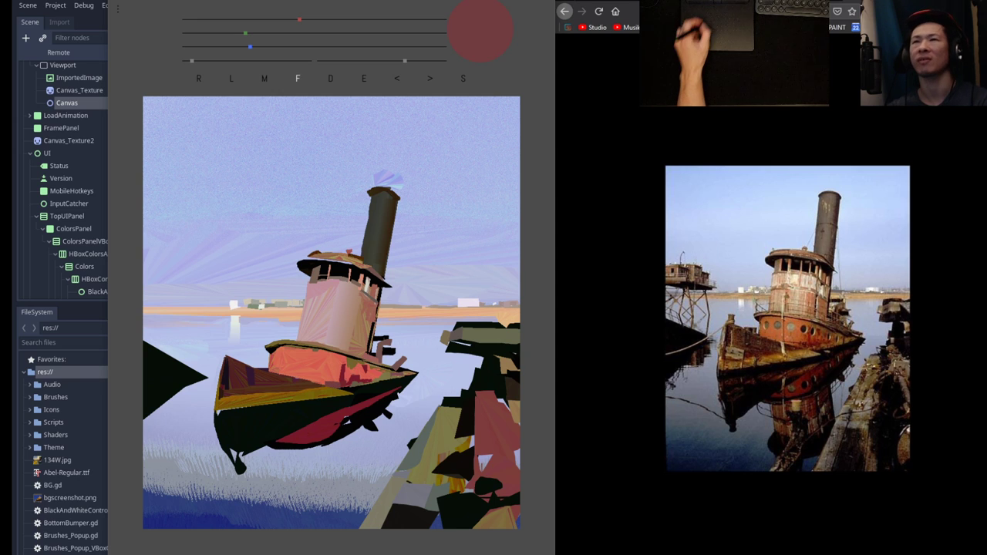
{"action": "mouse_move", "coordinate": [245, 33]}
{"action": "left_mouse_down"}
{"action": "mouse_move", "coordinate": [221, 33]}
{"action": "mouse_move", "coordinate": [230, 47]}
{"action": "left_mouse_up"}
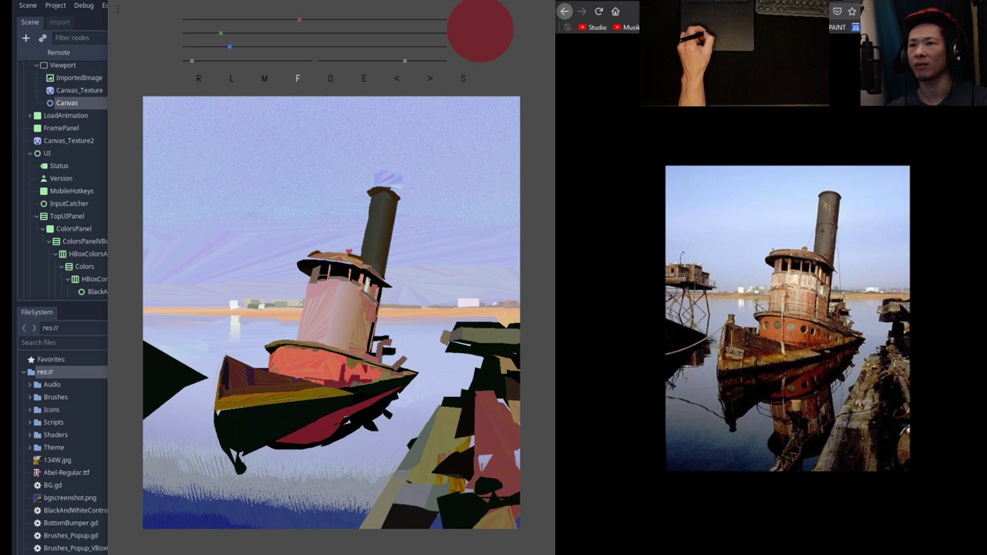
{"action": "left_click_drag", "start_coordinate": [221, 33], "coordinate": [234, 33]}
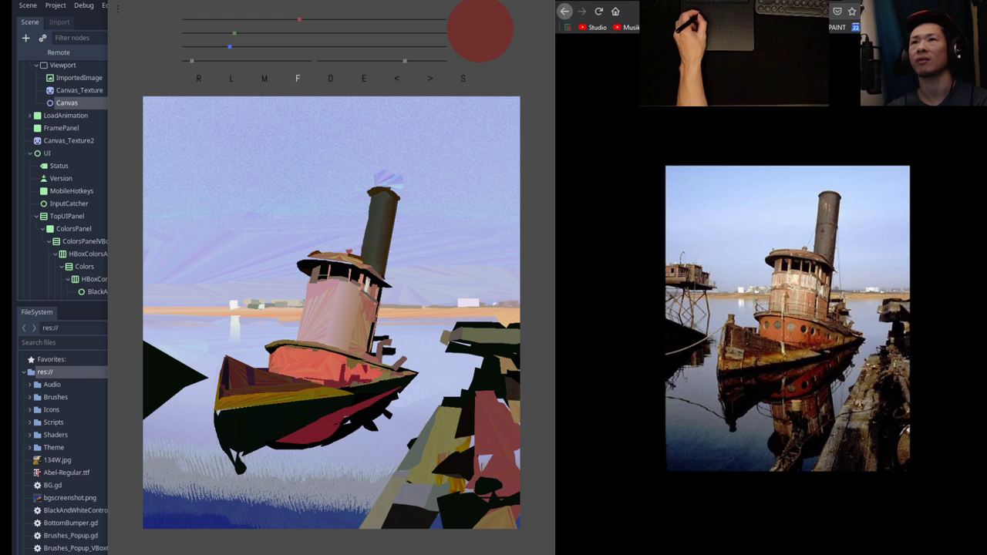
{"action": "left_click_drag", "start_coordinate": [299, 19], "coordinate": [320, 19]}
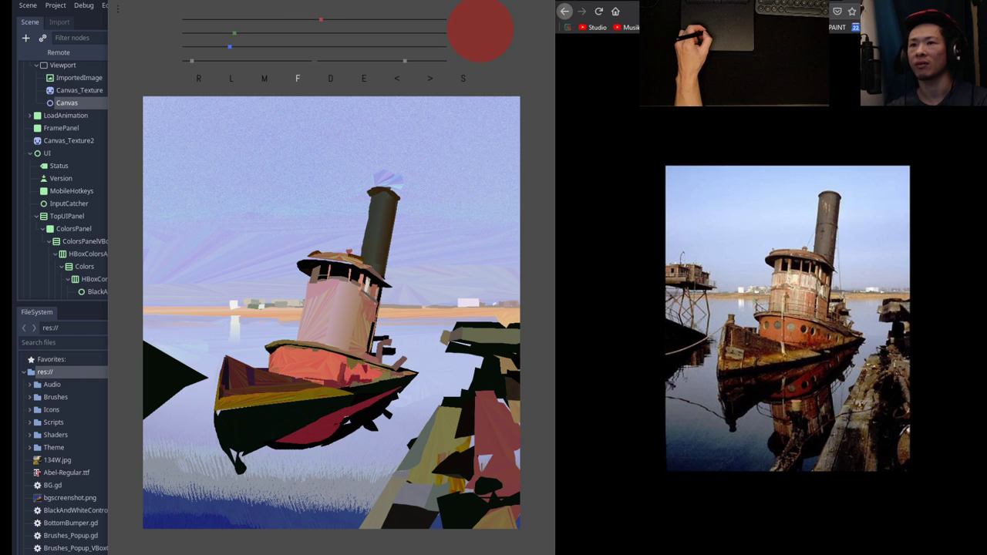
{"action": "left_click_drag", "start_coordinate": [235, 33], "coordinate": [221, 33]}
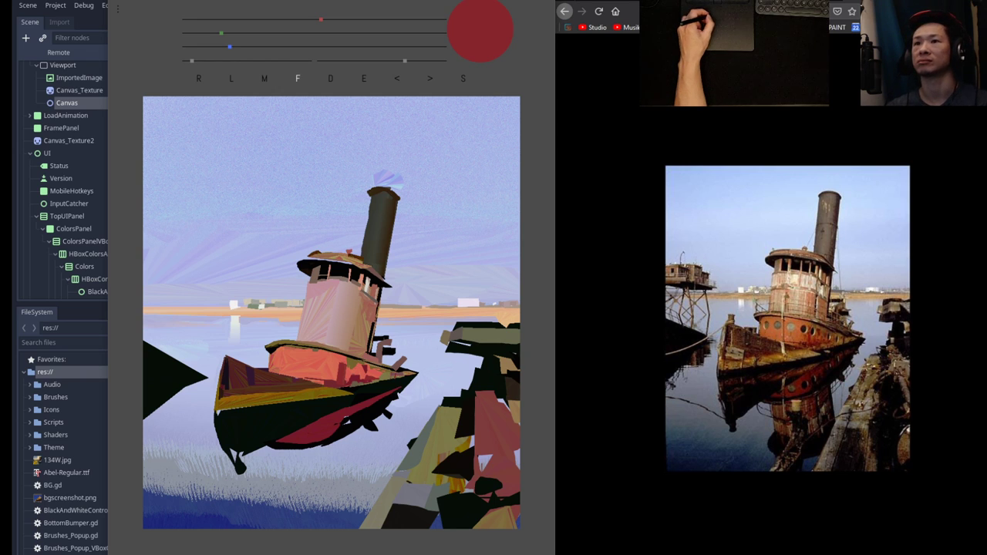
{"action": "key", "text": "e"}
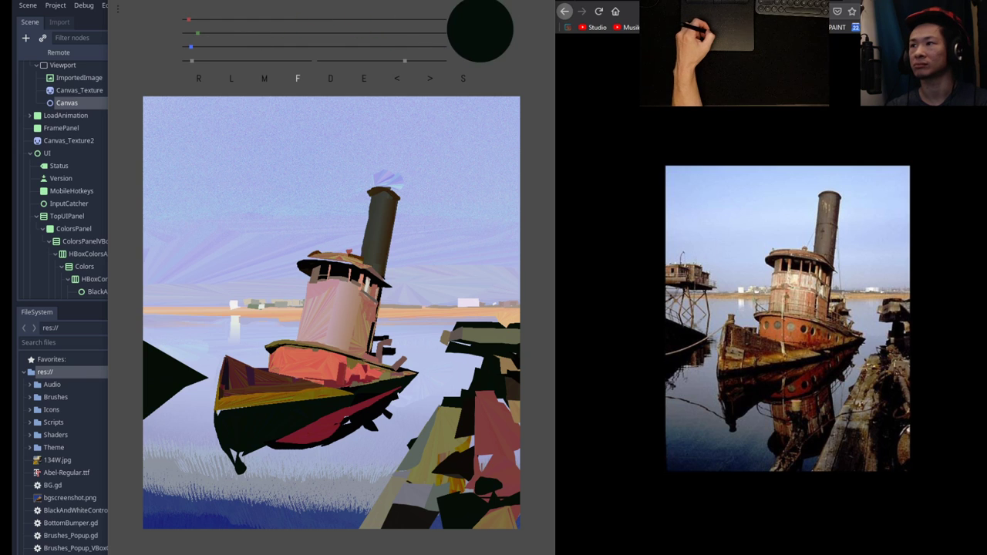
{"action": "key", "text": "f"}
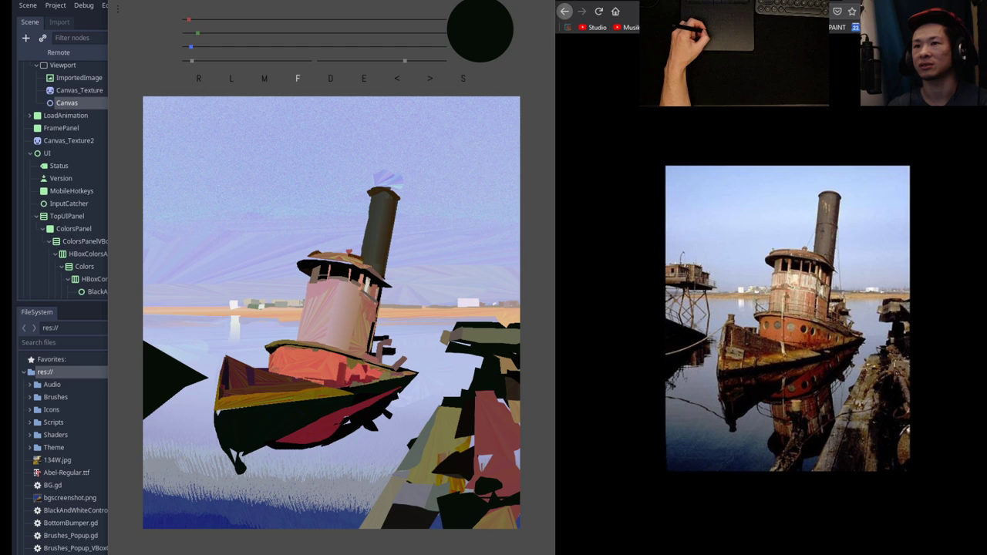
Raise all three channels from near-black through tan and yellow to pale peach, and fill a light porthole shape on the red lower cabin.
{"action": "left_click_drag", "start_coordinate": [198, 34], "coordinate": [255, 33]}
{"action": "left_click_drag", "start_coordinate": [189, 20], "coordinate": [272, 19]}
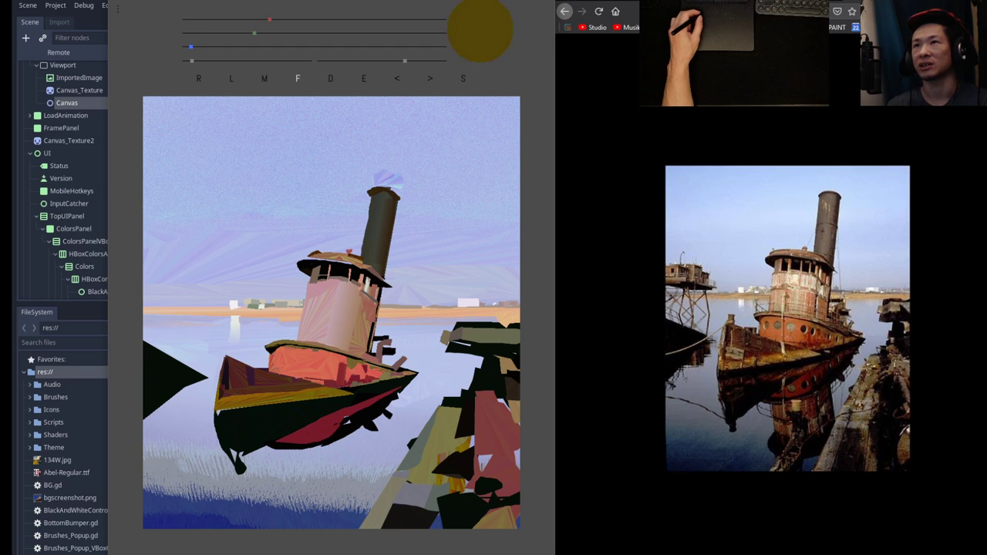
{"action": "left_click_drag", "start_coordinate": [191, 47], "coordinate": [262, 47]}
{"action": "left_click_drag", "start_coordinate": [255, 33], "coordinate": [309, 33]}
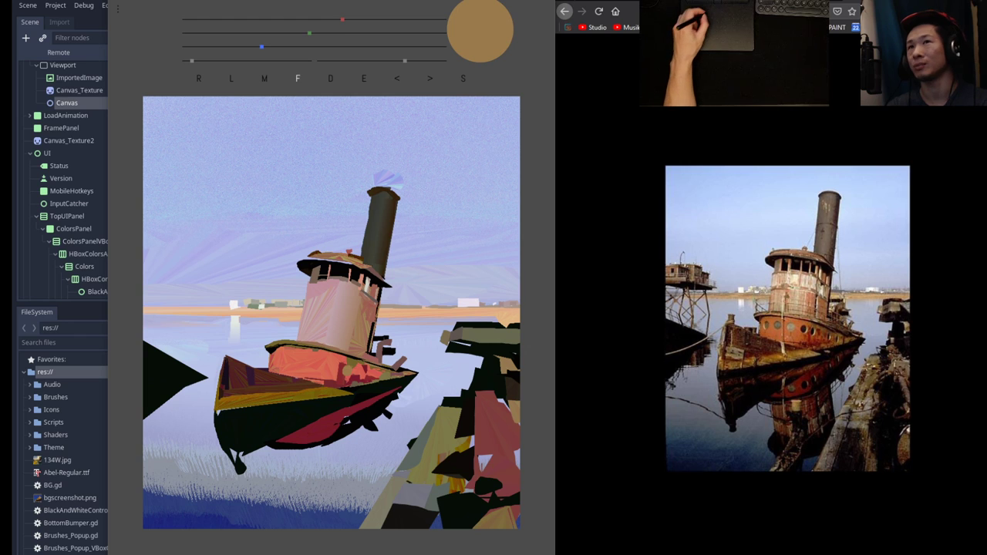
{"action": "left_click_drag", "start_coordinate": [309, 33], "coordinate": [427, 20]}
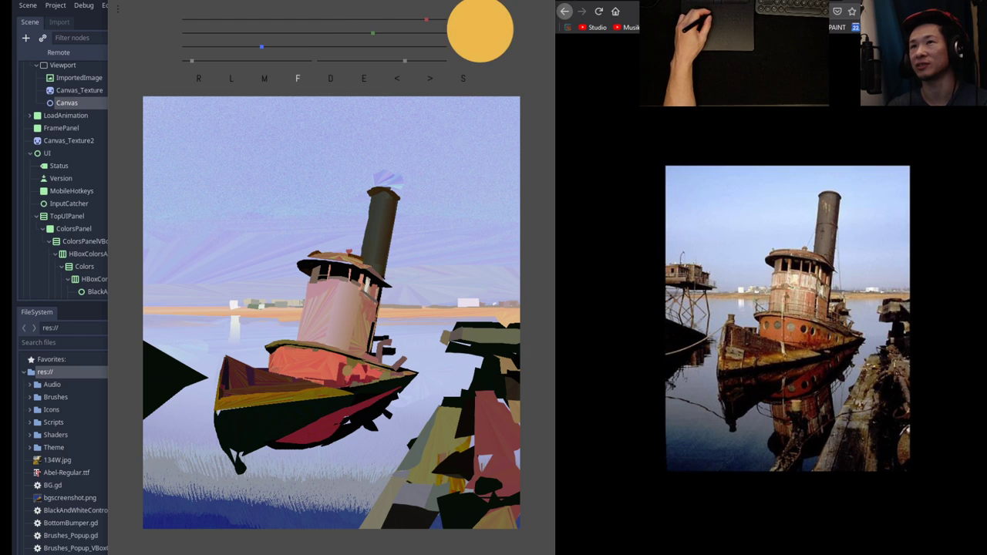
{"action": "left_click_drag", "start_coordinate": [262, 48], "coordinate": [341, 48]}
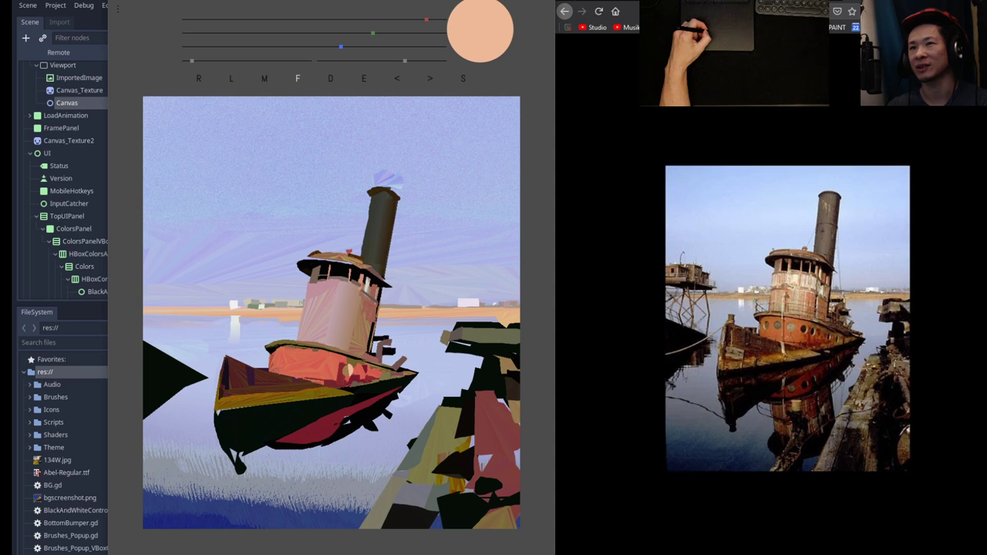
Drop all three channels to a near-black maroon, and fill the dark opening over the light porthole shape.
{"action": "left_click", "coordinate": [219, 47]}
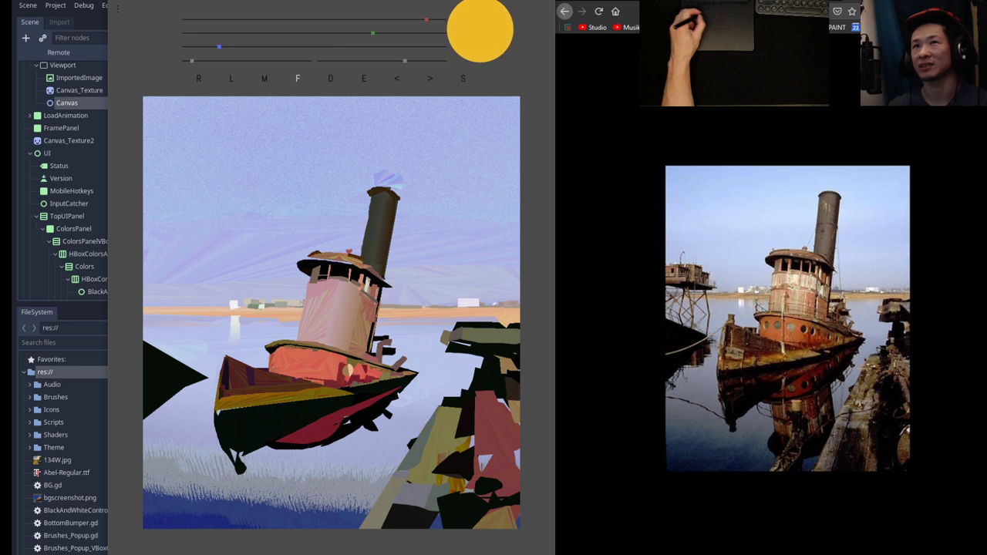
{"action": "left_click", "coordinate": [216, 19]}
{"action": "left_click", "coordinate": [219, 33]}
{"action": "left_click", "coordinate": [197, 47]}
{"action": "left_click", "coordinate": [199, 34]}
{"action": "left_click", "coordinate": [195, 19]}
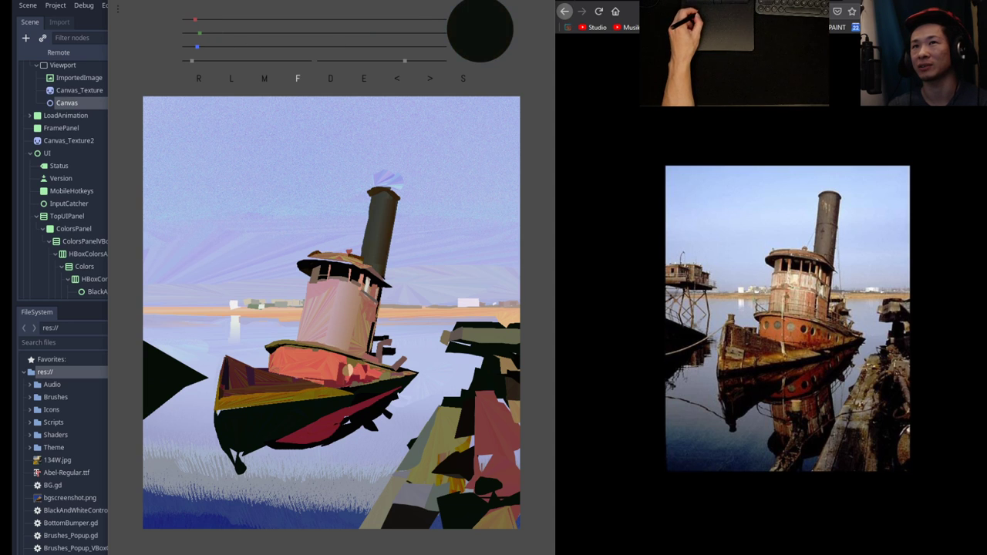
{"action": "left_click", "coordinate": [191, 48]}
{"action": "left_click", "coordinate": [196, 33]}
{"action": "left_click", "coordinate": [210, 19]}
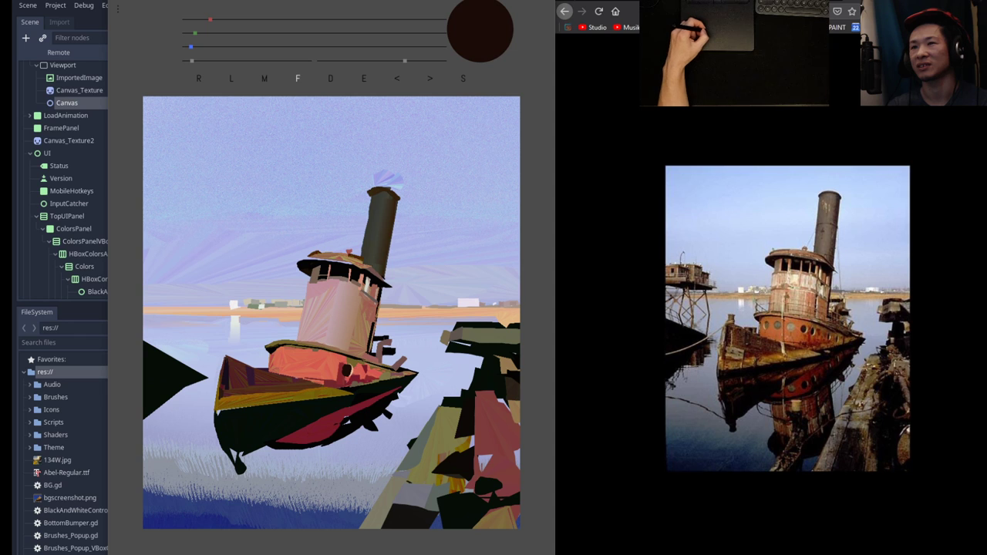
Mix a salmon and brighten it to a light orange, and fill a second porthole with a highlight beside the first one.
{"action": "left_click", "coordinate": [260, 33]}
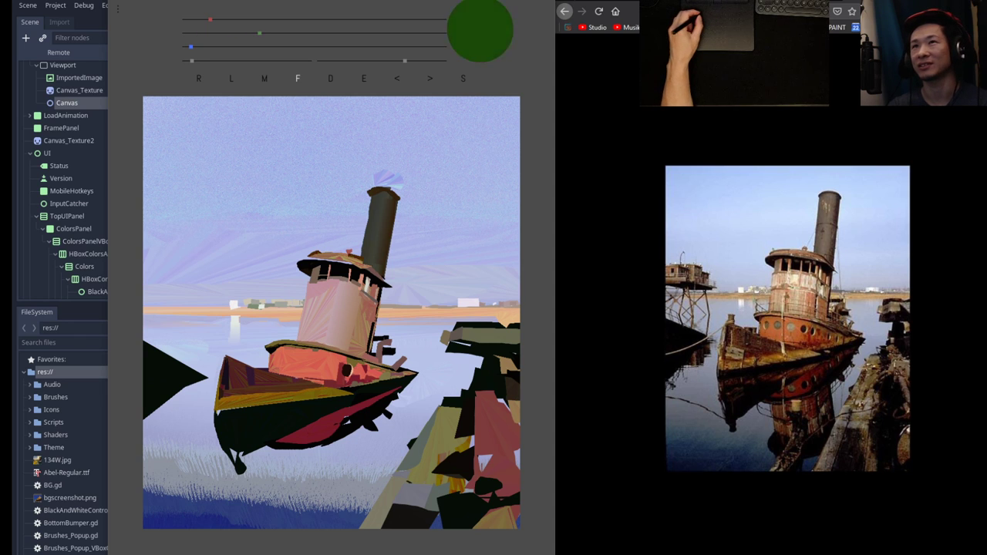
{"action": "left_click", "coordinate": [377, 19]}
{"action": "left_click", "coordinate": [304, 34]}
{"action": "left_click", "coordinate": [288, 47]}
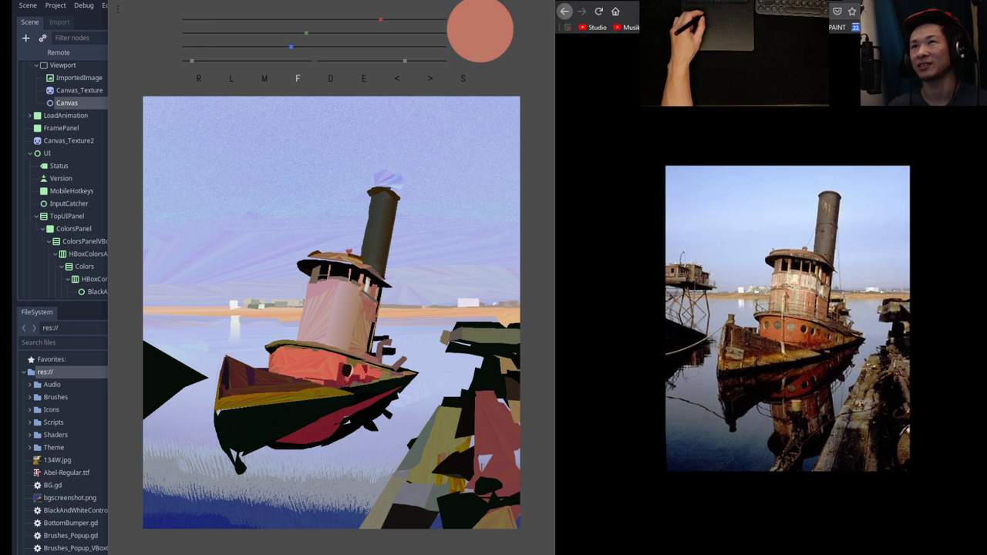
{"action": "mouse_move", "coordinate": [380, 20]}
{"action": "left_mouse_down"}
{"action": "mouse_move", "coordinate": [401, 19]}
{"action": "mouse_move", "coordinate": [385, 20]}
{"action": "left_mouse_up"}
{"action": "left_click_drag", "start_coordinate": [306, 33], "coordinate": [317, 33]}
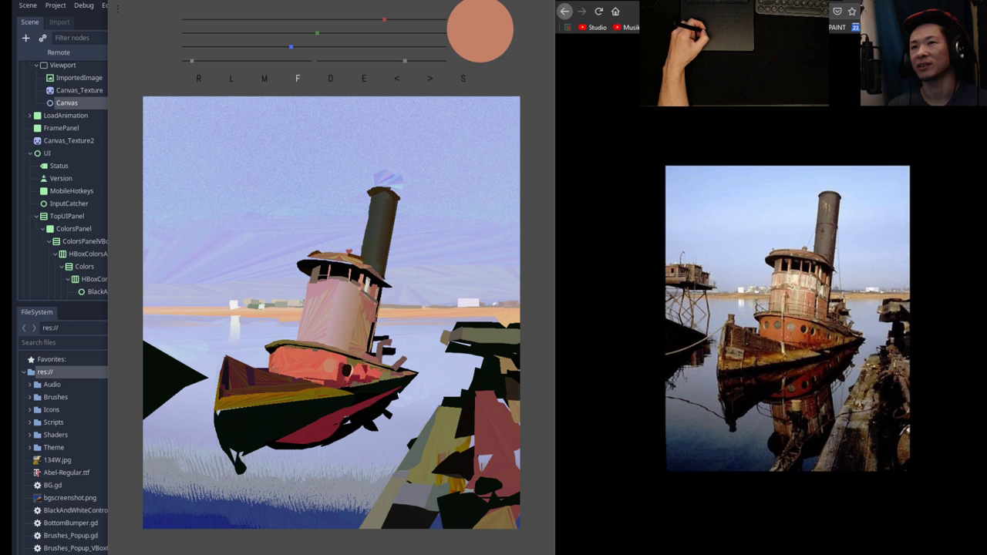
{"action": "left_click", "coordinate": [353, 33]}
{"action": "left_click", "coordinate": [445, 19]}
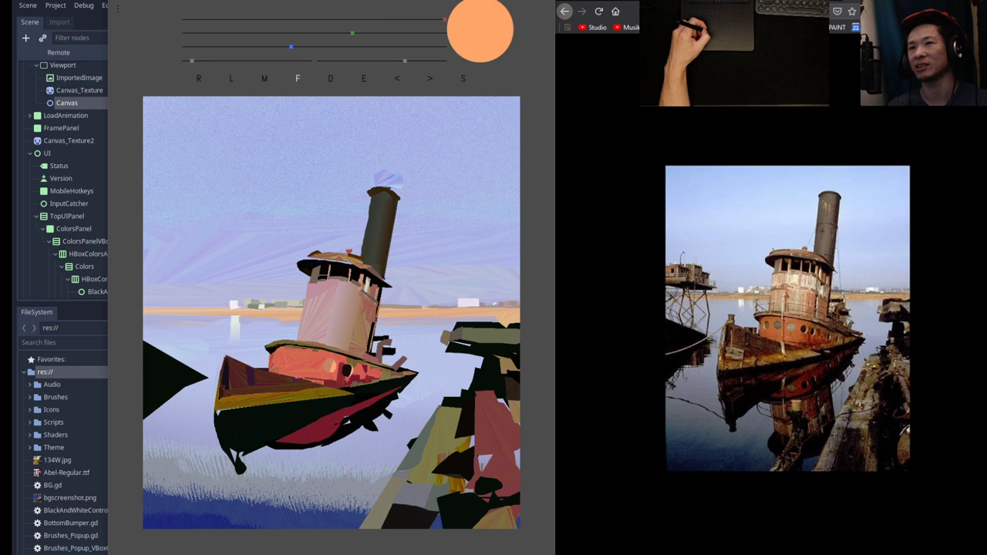
Lower all three channels to near-black, and fill the dark opening of the second porthole, leaving an orange rim.
{"action": "left_click", "coordinate": [189, 47]}
{"action": "left_click", "coordinate": [195, 33]}
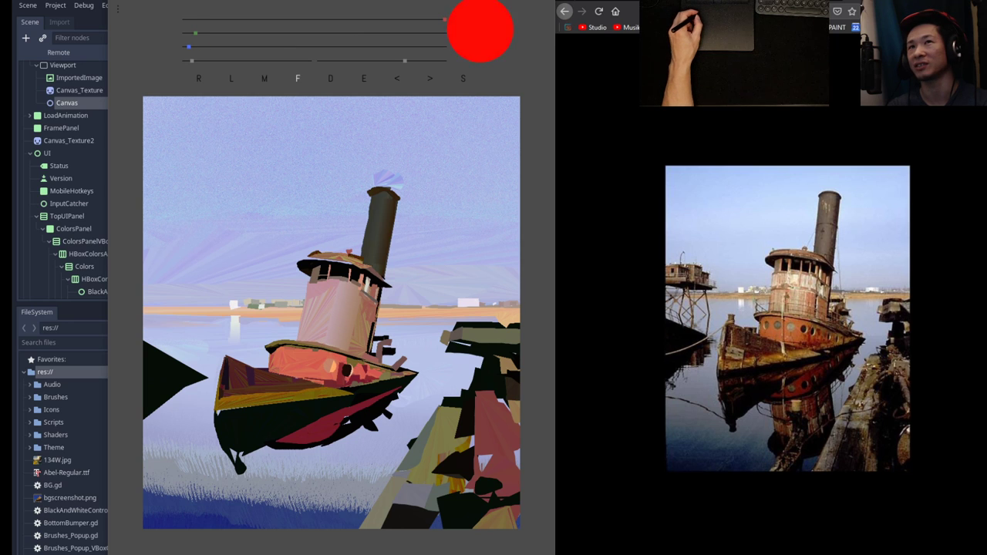
{"action": "left_click", "coordinate": [195, 20]}
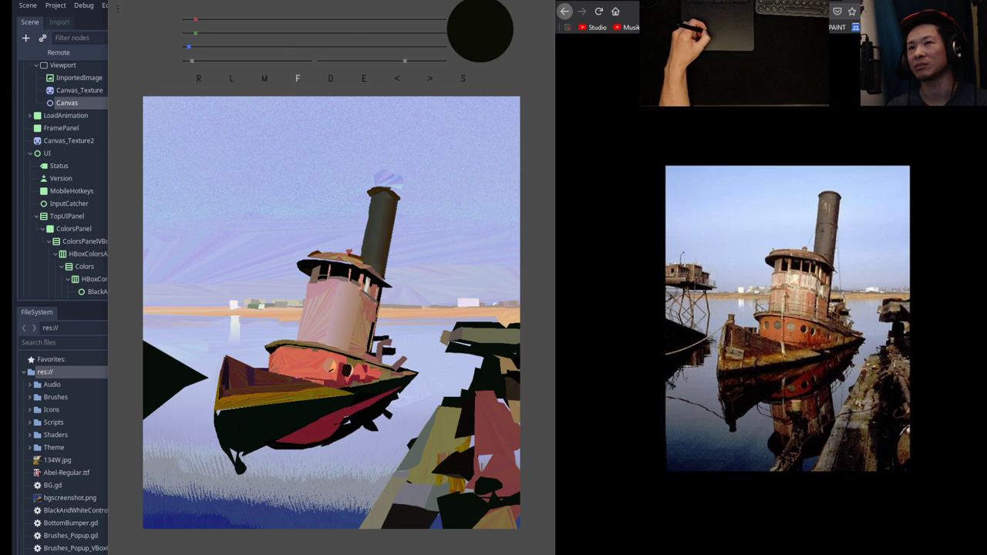
{"action": "left_click_drag", "start_coordinate": [332, 367], "coordinate": [328, 366]}
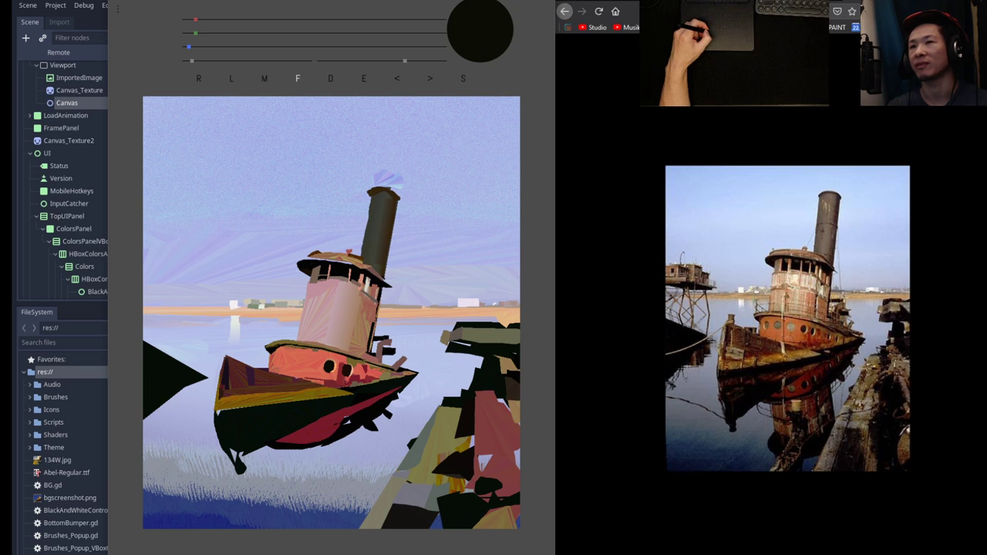
Mix a pale tan for small accents around the portholes on the lower cabin, and darken it to near-black for their openings.
{"action": "left_click_drag", "start_coordinate": [328, 19], "coordinate": [371, 33]}
{"action": "left_click", "coordinate": [380, 33]}
{"action": "left_click", "coordinate": [378, 47]}
{"action": "left_click", "coordinate": [311, 47]}
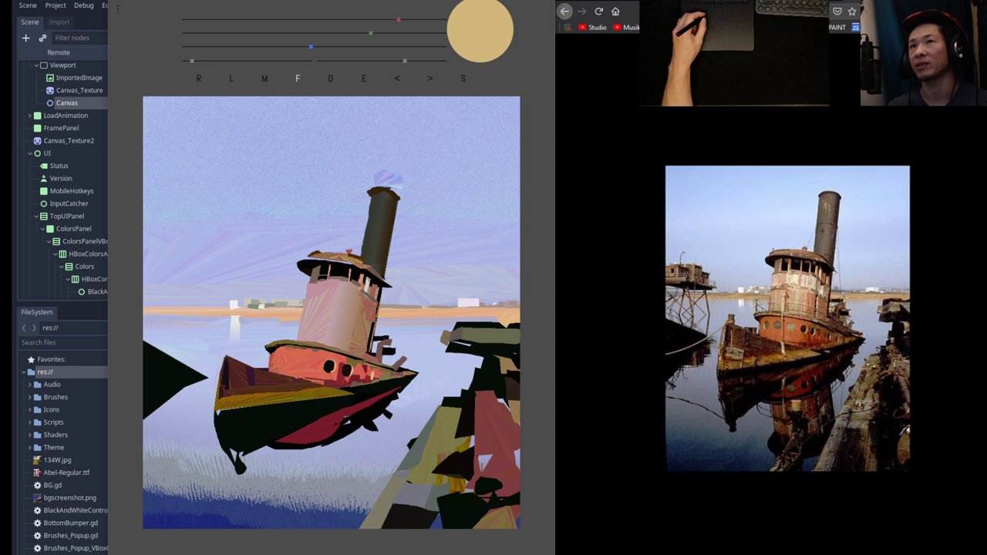
{"action": "left_click", "coordinate": [198, 47]}
{"action": "left_click", "coordinate": [204, 33]}
{"action": "left_click", "coordinate": [201, 20]}
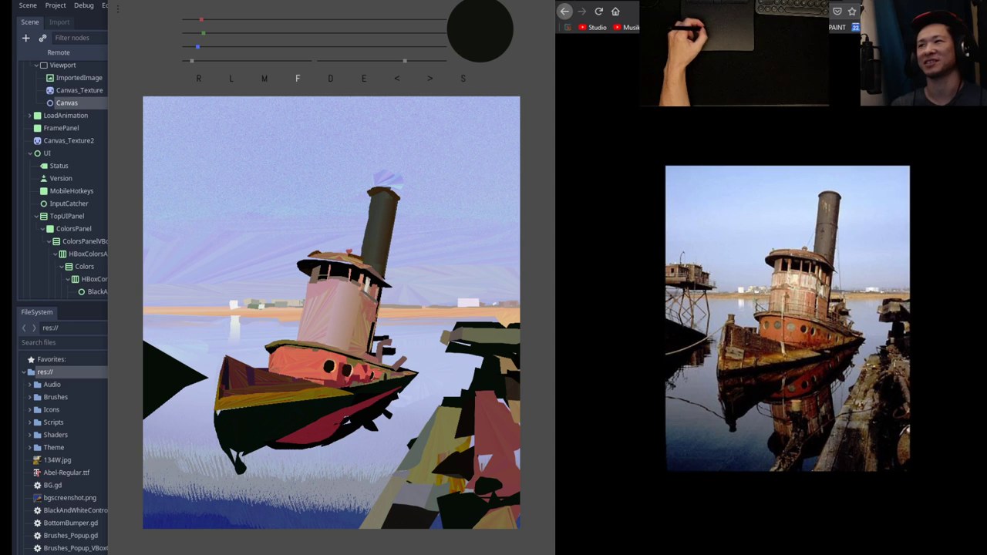
Raise blue, green and red to mix a muted grey-green, and fill a third round porthole toward the bow on the lower cabin.
{"action": "left_click", "coordinate": [292, 47]}
{"action": "left_click", "coordinate": [305, 33]}
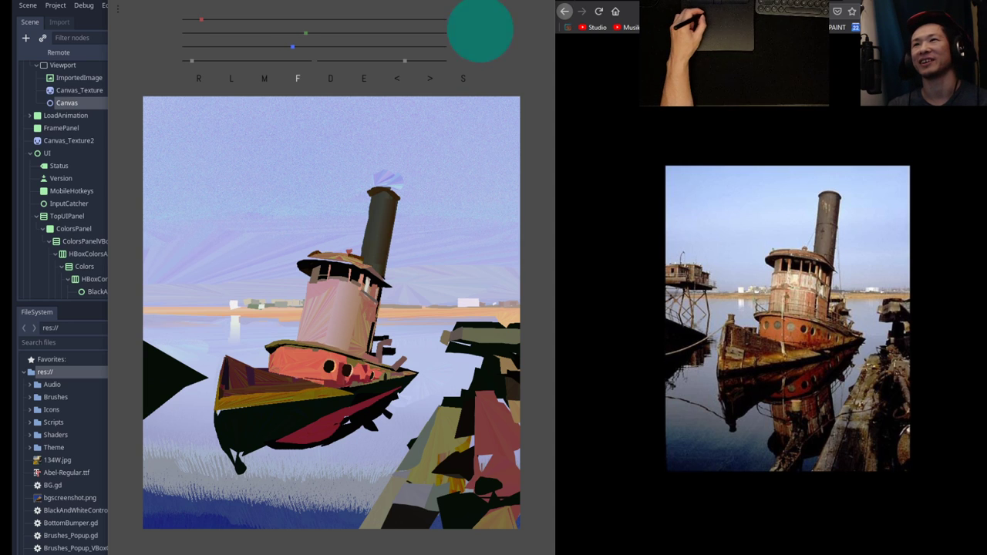
{"action": "left_click_drag", "start_coordinate": [201, 19], "coordinate": [277, 18]}
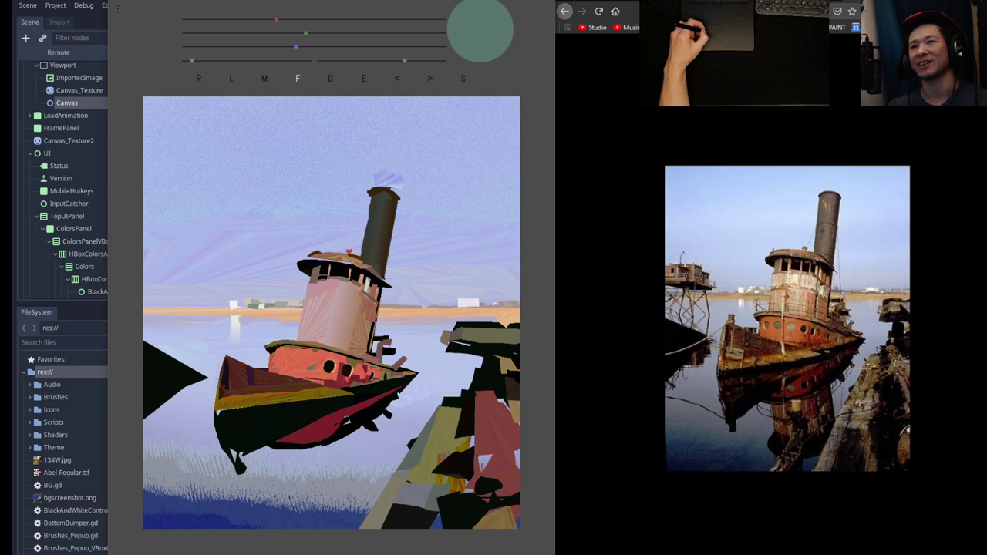
{"action": "left_click_drag", "start_coordinate": [313, 360], "coordinate": [310, 365]}
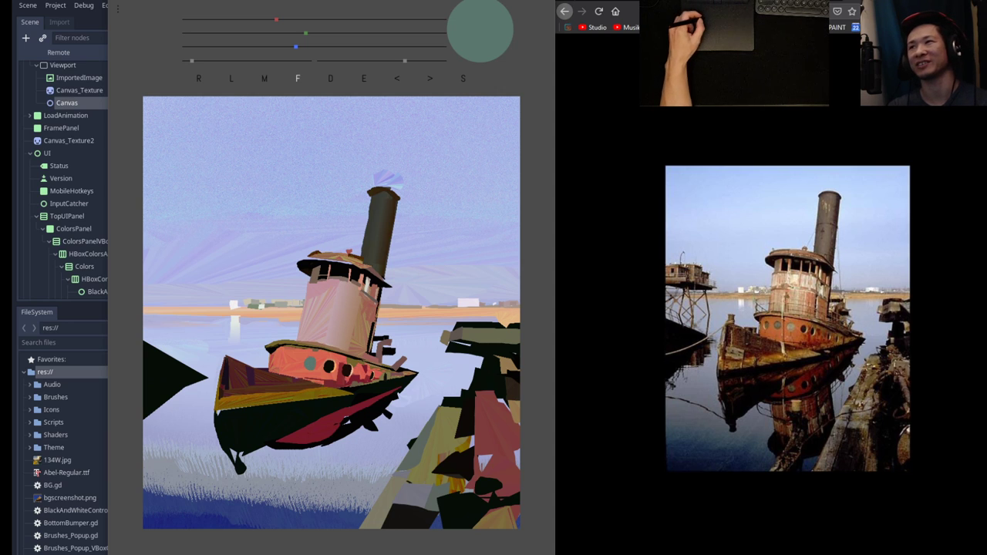
Undo the last grey-green porthole fill, and fill a row of smaller round portholes toward the bow on the lower cabin.
{"action": "key", "text": "ctrl+z"}
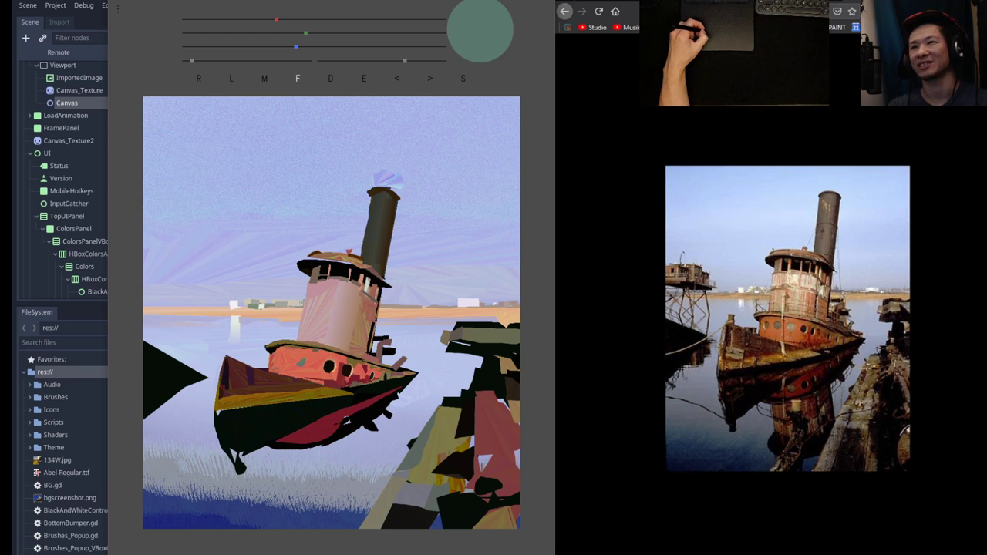
{"action": "left_click_drag", "start_coordinate": [304, 358], "coordinate": [298, 356]}
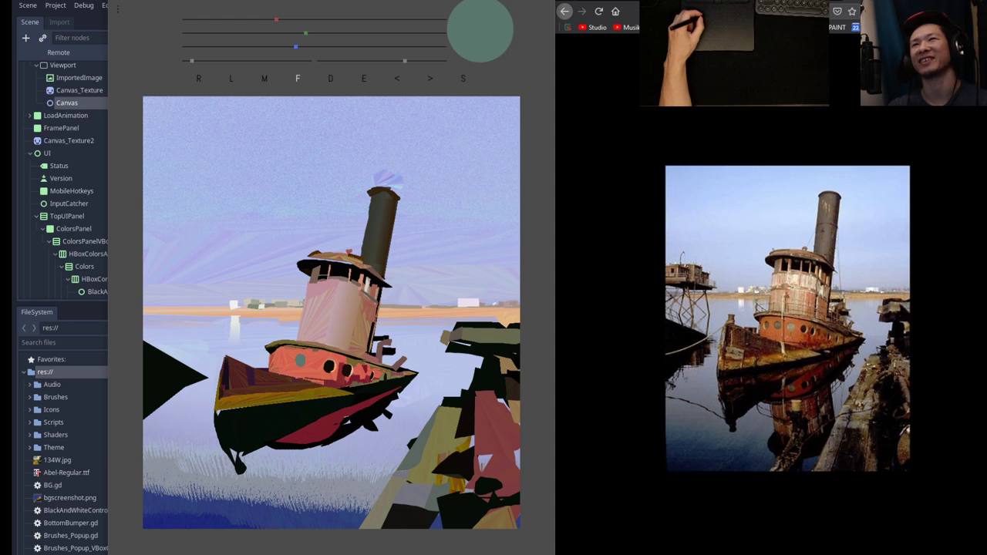
{"action": "mouse_move", "coordinate": [305, 33]}
{"action": "left_mouse_down"}
{"action": "mouse_move", "coordinate": [267, 34]}
{"action": "mouse_move", "coordinate": [338, 20]}
{"action": "mouse_move", "coordinate": [310, 47]}
{"action": "left_mouse_up"}
{"action": "left_click", "coordinate": [313, 33]}
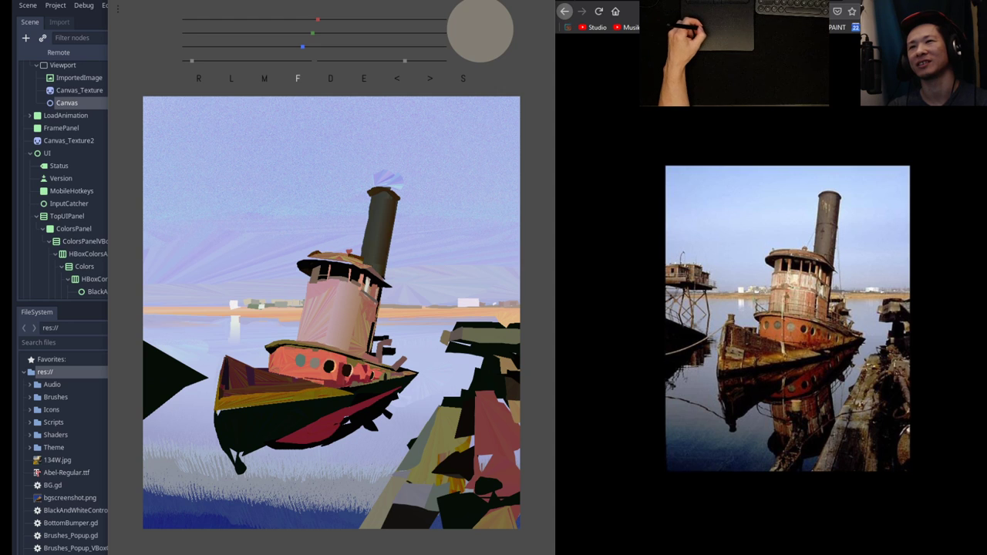
{"action": "key", "text": "e"}
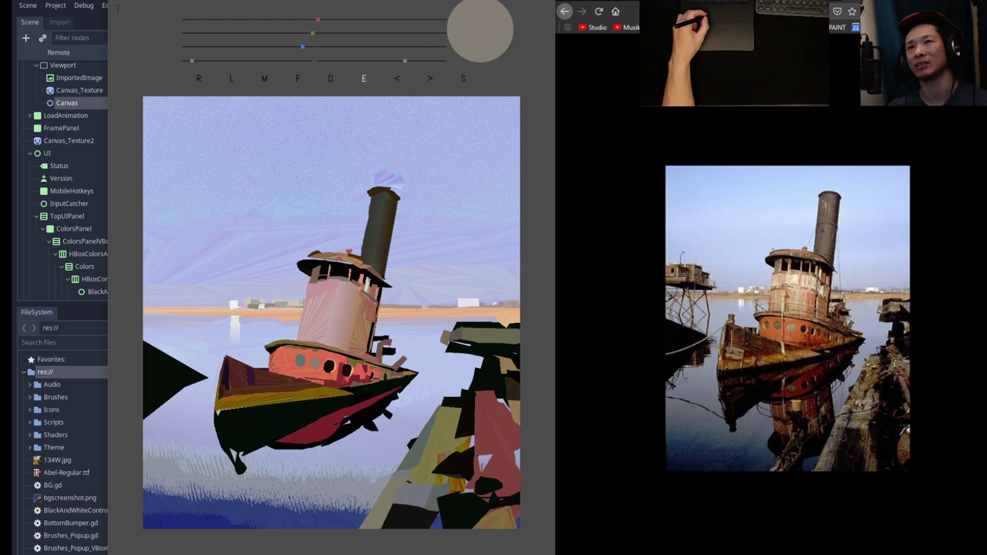
{"action": "left_click_drag", "start_coordinate": [312, 341], "coordinate": [300, 360]}
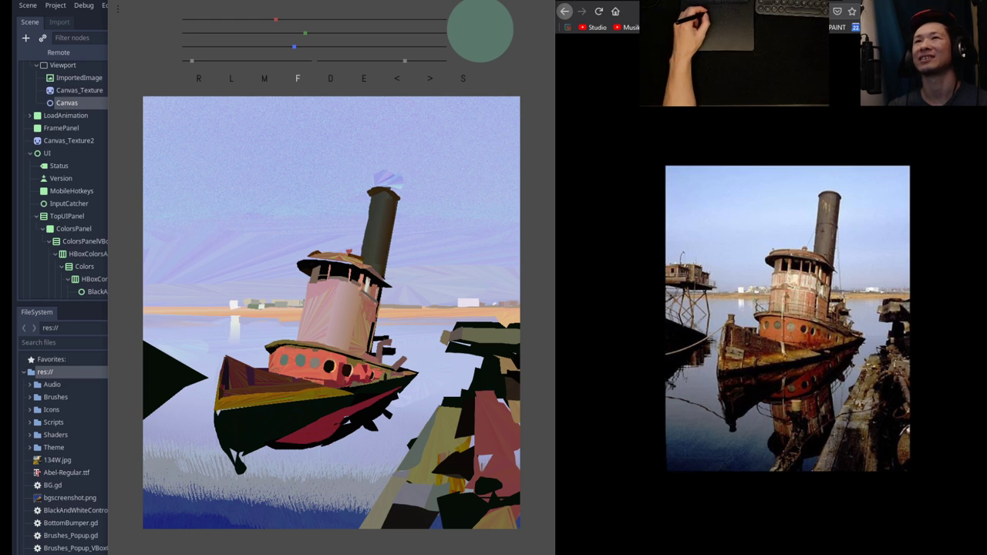
Mix an ochre and brighten it to a golden orange, and add thin rim highlights around the grey-green portholes.
{"action": "left_click", "coordinate": [346, 20]}
{"action": "left_click_drag", "start_coordinate": [305, 33], "coordinate": [326, 33]}
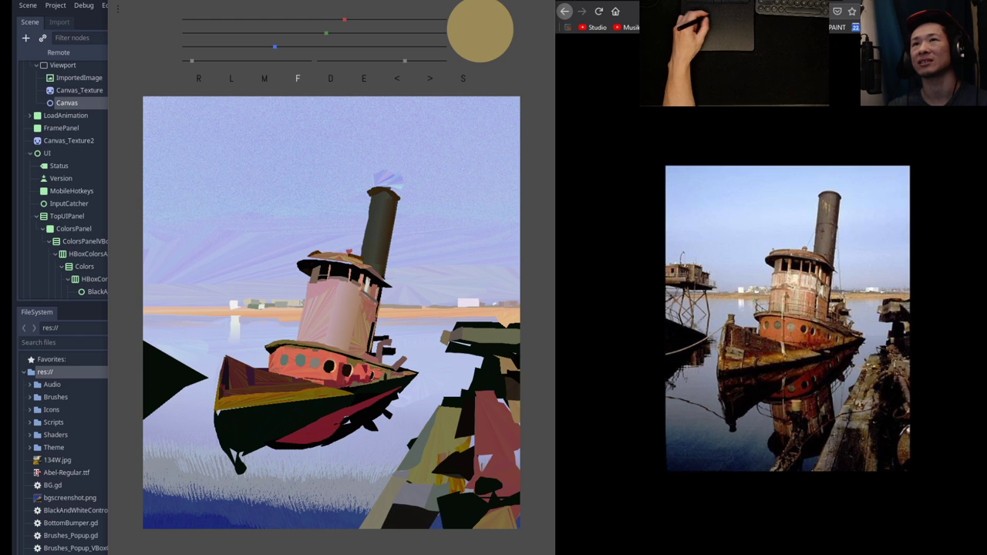
{"action": "left_click_drag", "start_coordinate": [344, 20], "coordinate": [395, 20]}
{"action": "left_click_drag", "start_coordinate": [326, 34], "coordinate": [337, 33]}
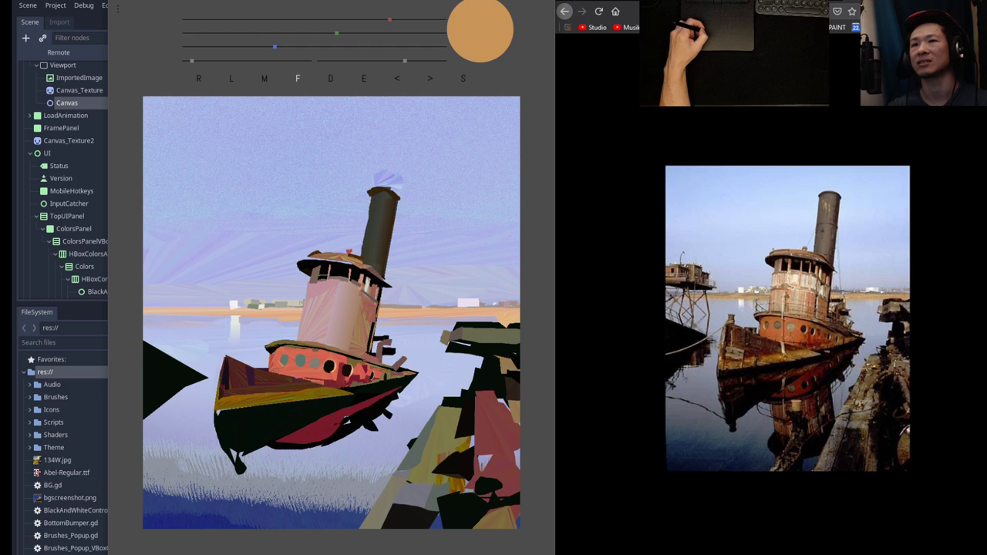
{"action": "left_click_drag", "start_coordinate": [390, 19], "coordinate": [419, 20]}
{"action": "left_click_drag", "start_coordinate": [336, 33], "coordinate": [368, 33]}
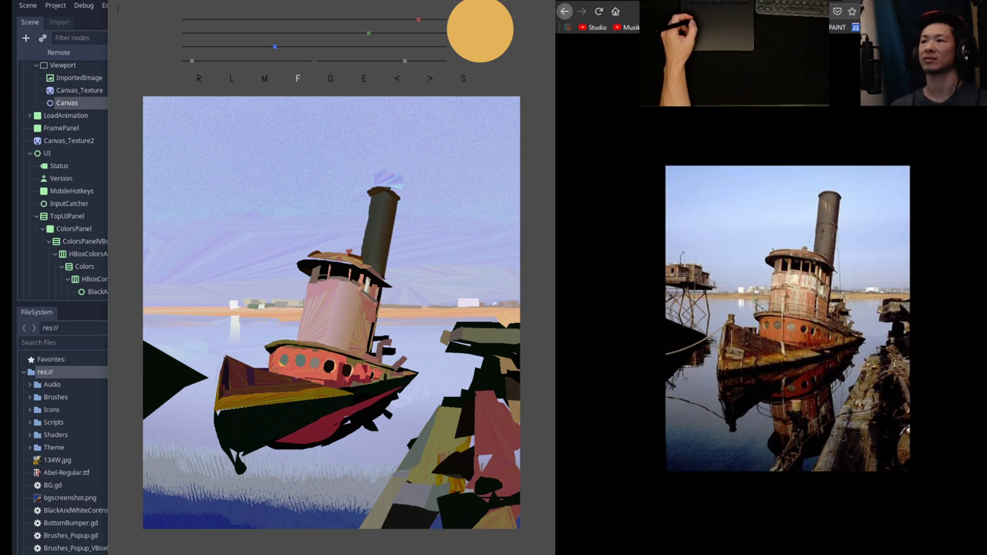
Lower red, green and blue to a dark olive and on to black, and add dark shading to the grey-green portholes' edges.
{"action": "left_click", "coordinate": [286, 19]}
{"action": "left_click", "coordinate": [283, 33]}
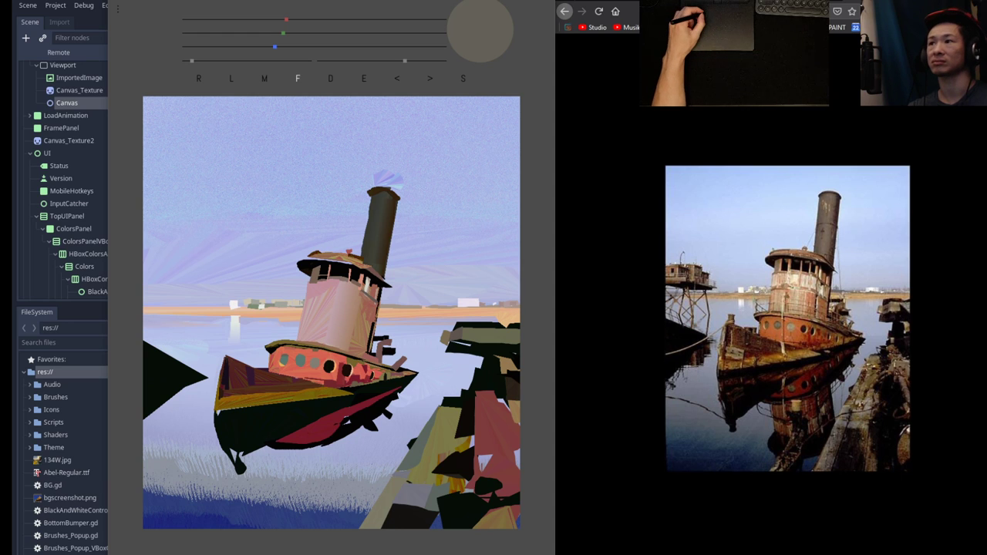
{"action": "left_click", "coordinate": [234, 33]}
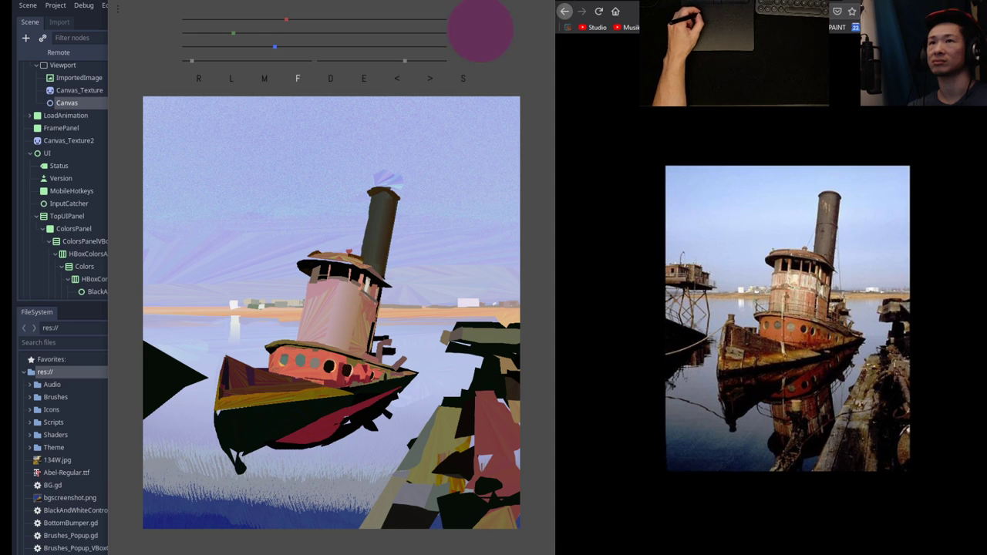
{"action": "left_click", "coordinate": [228, 19]}
{"action": "left_click", "coordinate": [217, 47]}
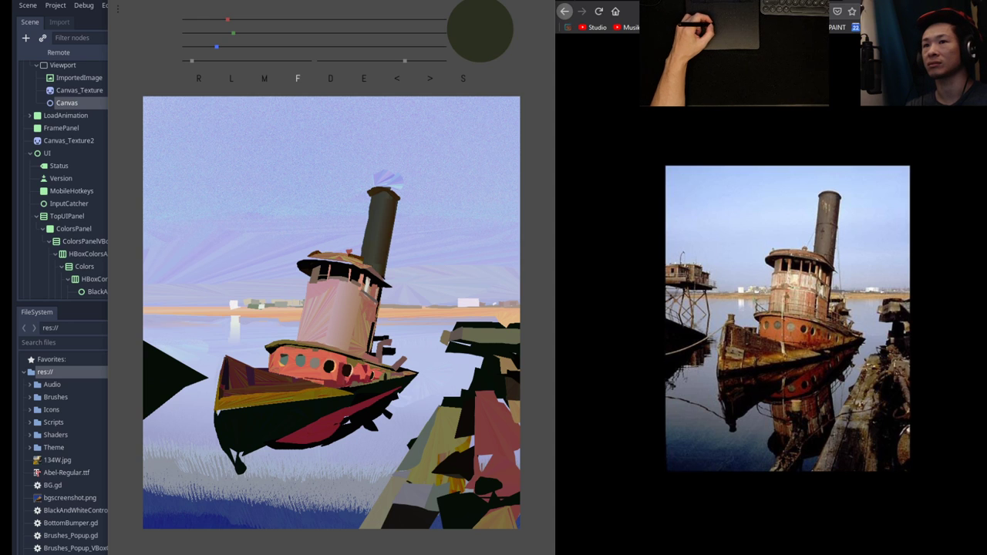
{"action": "key", "text": "e"}
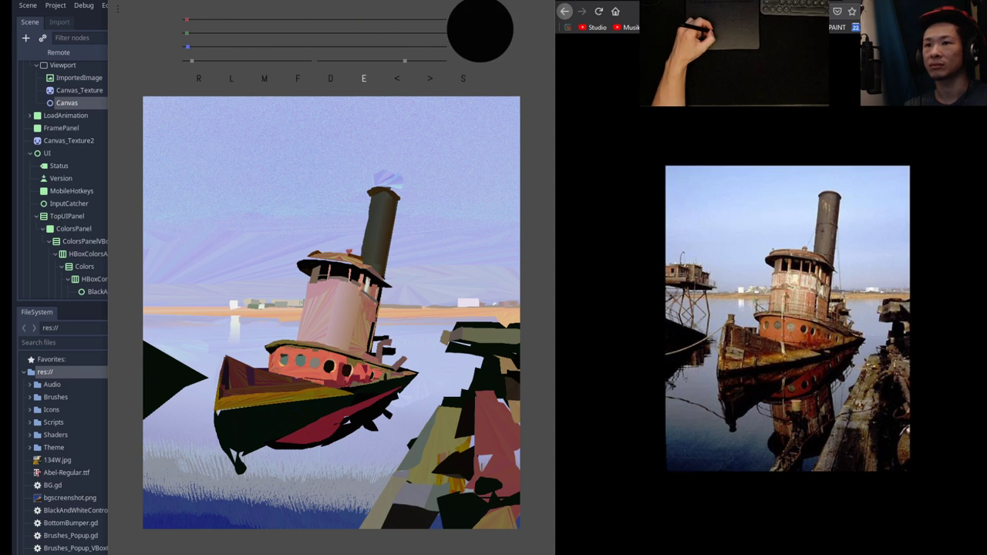
Mix a dark green from near-black, and fill small round porthole reflections in the red area of the hull's reflection.
{"action": "key", "text": "f"}
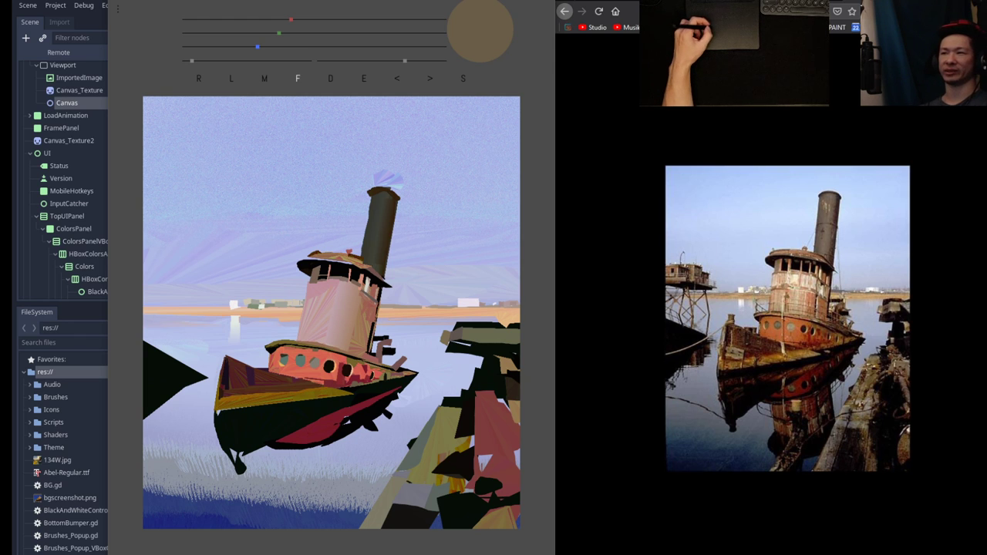
{"action": "key", "text": "e"}
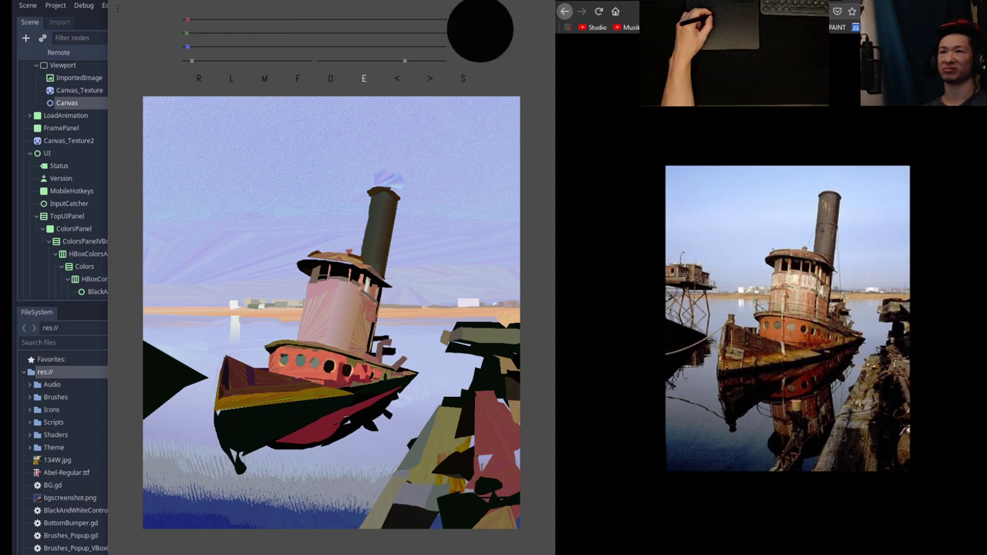
{"action": "key", "text": "f"}
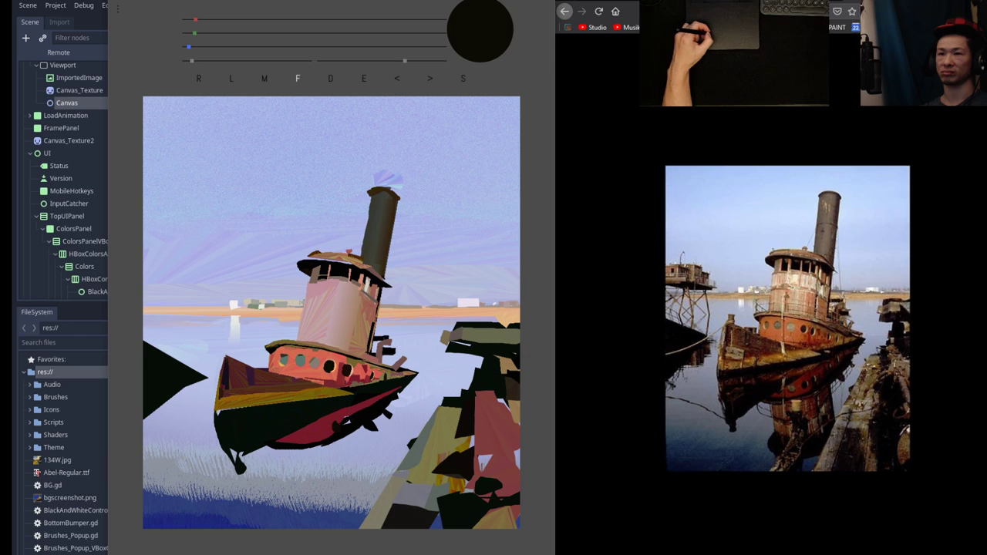
{"action": "left_click", "coordinate": [226, 33]}
{"action": "left_click", "coordinate": [239, 19]}
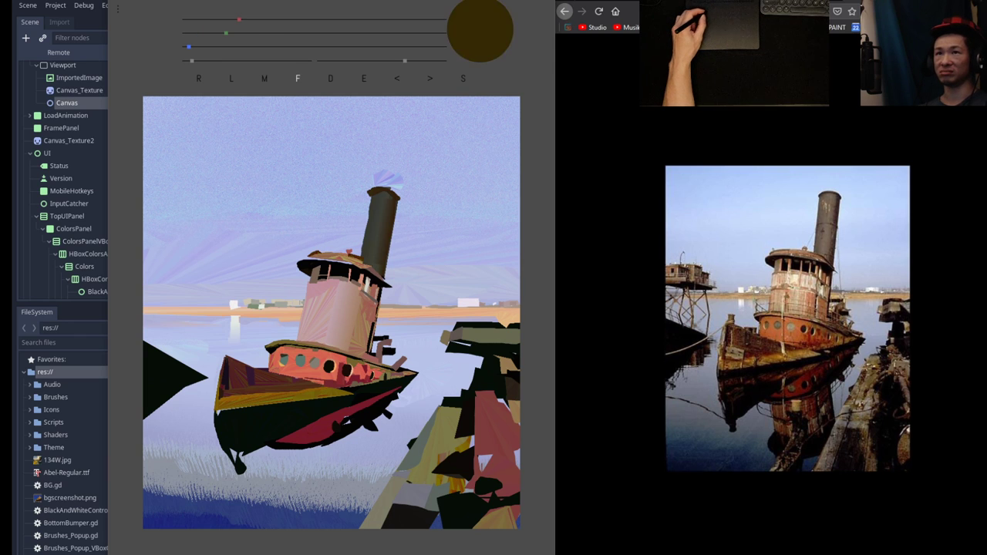
{"action": "left_click", "coordinate": [257, 33]}
{"action": "left_click", "coordinate": [243, 47]}
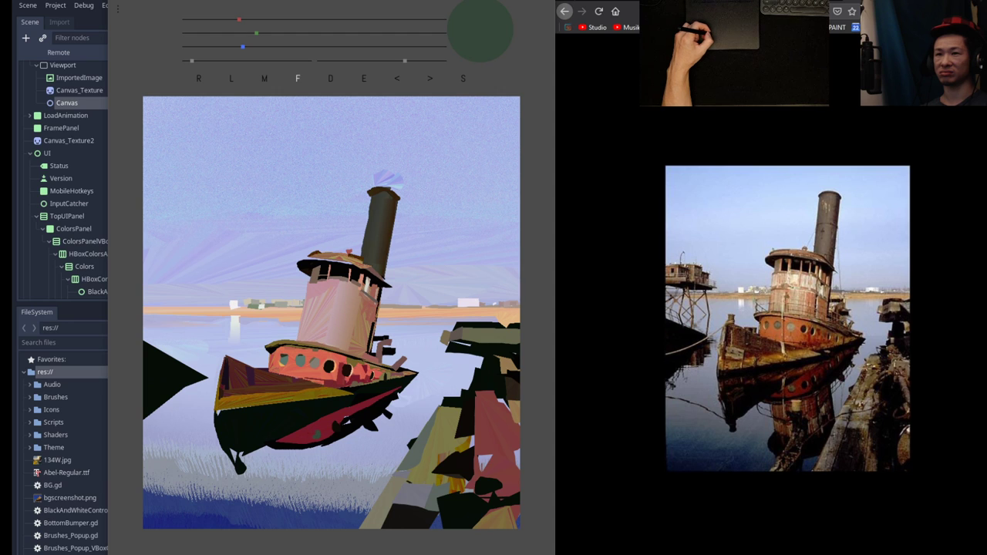
{"action": "key", "text": "i"}
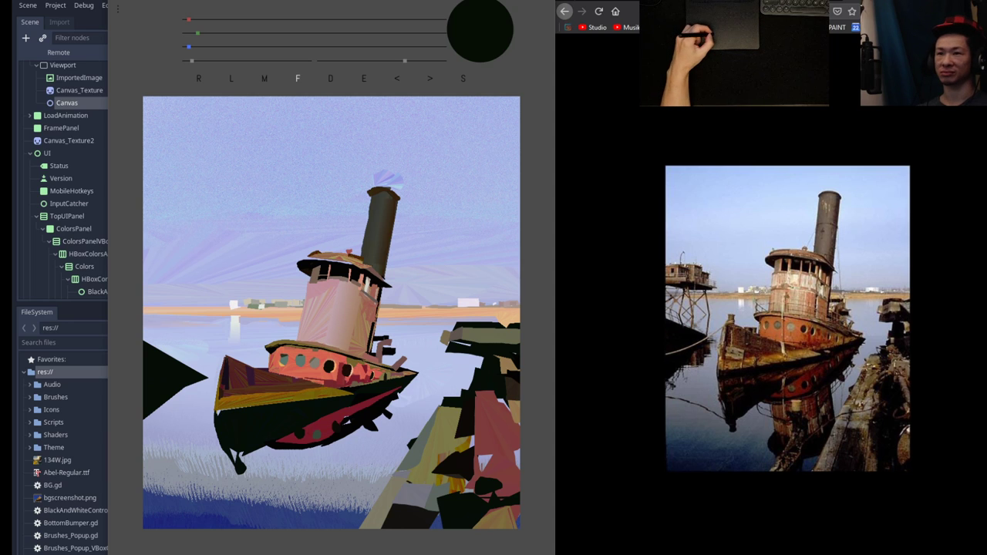
Fill a thin near-black spike below the stern's reflection and a flat oval in the water for the wheelhouse roof's reflection, joining the two.
{"action": "left_click_drag", "start_coordinate": [370, 431], "coordinate": [382, 485]}
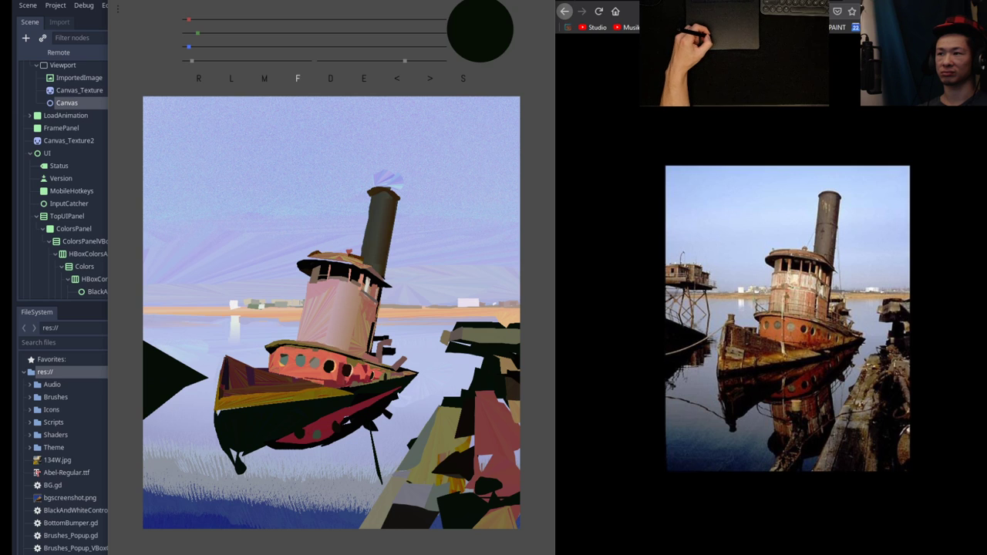
{"action": "mouse_move", "coordinate": [307, 480]}
{"action": "left_mouse_down"}
{"action": "mouse_move", "coordinate": [300, 506]}
{"action": "mouse_move", "coordinate": [345, 507]}
{"action": "mouse_move", "coordinate": [369, 486]}
{"action": "mouse_move", "coordinate": [378, 491]}
{"action": "mouse_move", "coordinate": [329, 511]}
{"action": "left_mouse_up"}
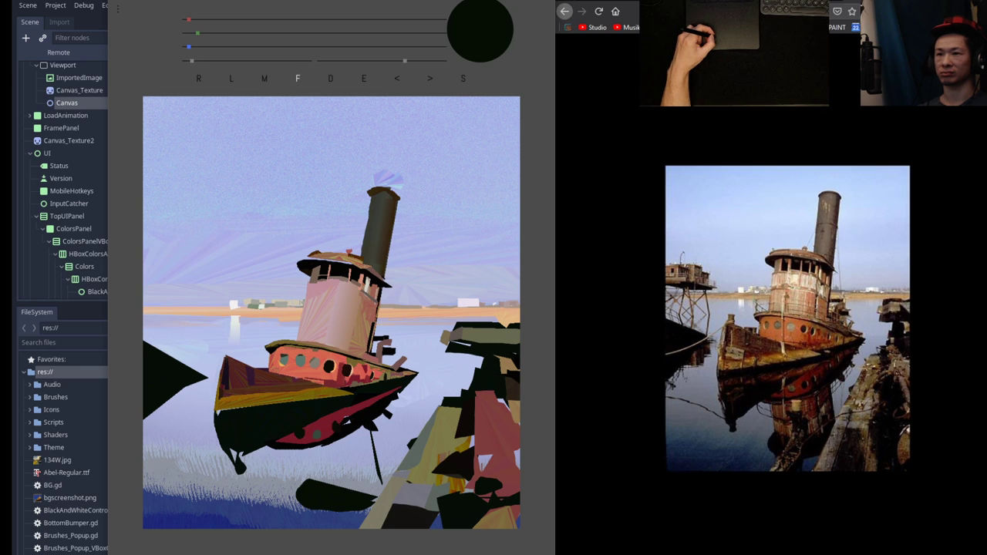
{"action": "left_click_drag", "start_coordinate": [374, 483], "coordinate": [379, 506]}
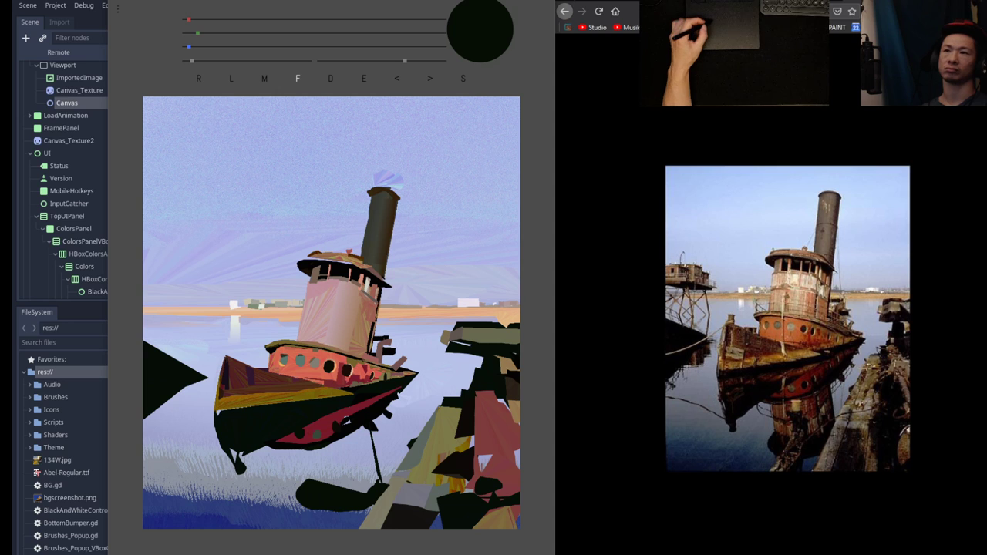
Sample the reflection's crimson, mute it by lowering red and raising green, and fill the wheelhouse wall's reflection above the dark oval.
{"action": "key", "text": "alt"}
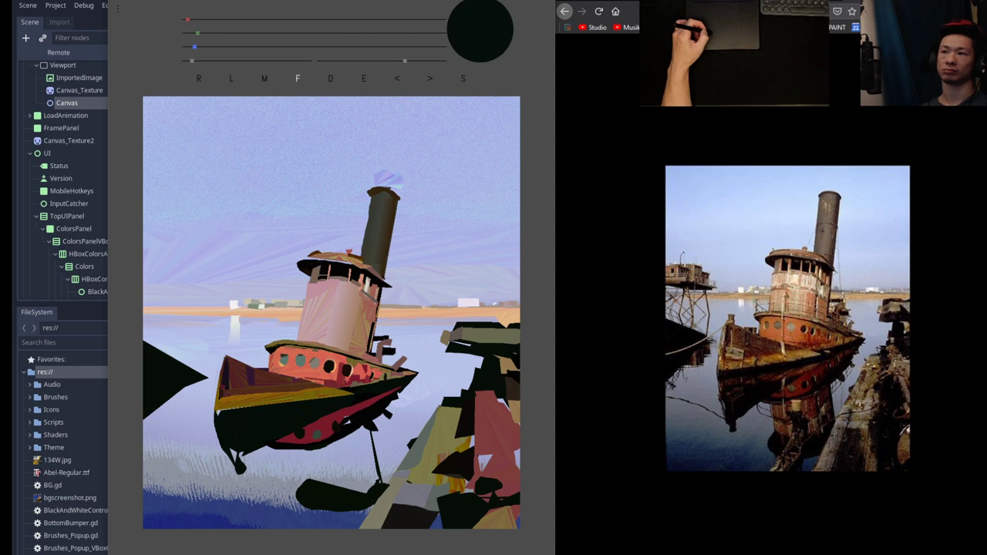
{"action": "key", "text": "alt"}
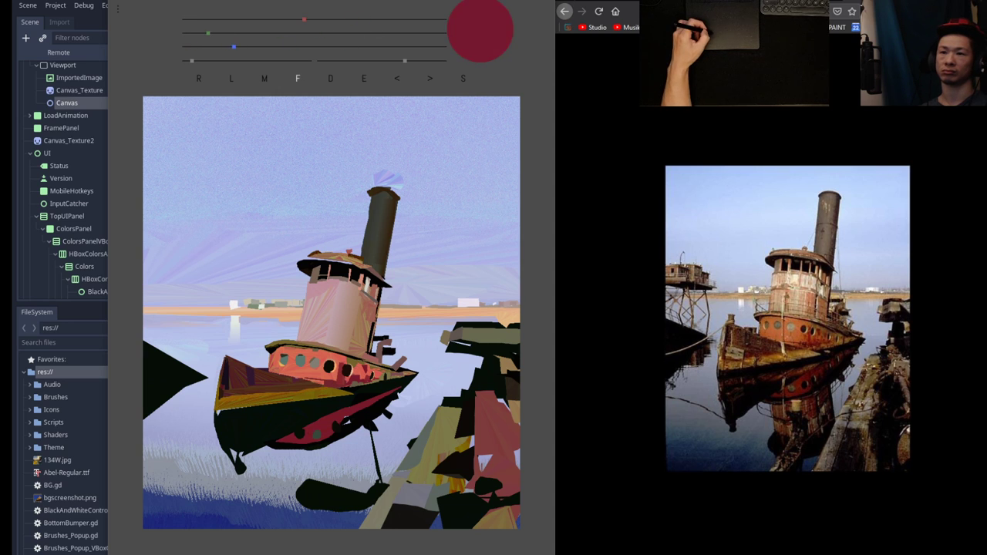
{"action": "left_click_drag", "start_coordinate": [304, 20], "coordinate": [285, 19]}
{"action": "left_click_drag", "start_coordinate": [207, 33], "coordinate": [224, 33]}
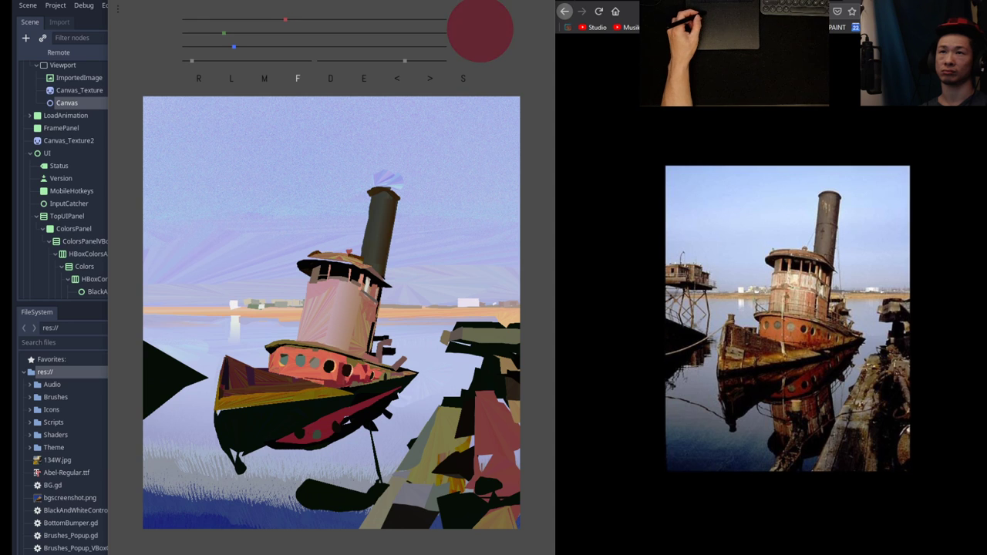
{"action": "mouse_move", "coordinate": [331, 445]}
{"action": "left_mouse_down"}
{"action": "mouse_move", "coordinate": [345, 491]}
{"action": "mouse_move", "coordinate": [364, 426]}
{"action": "left_mouse_up"}
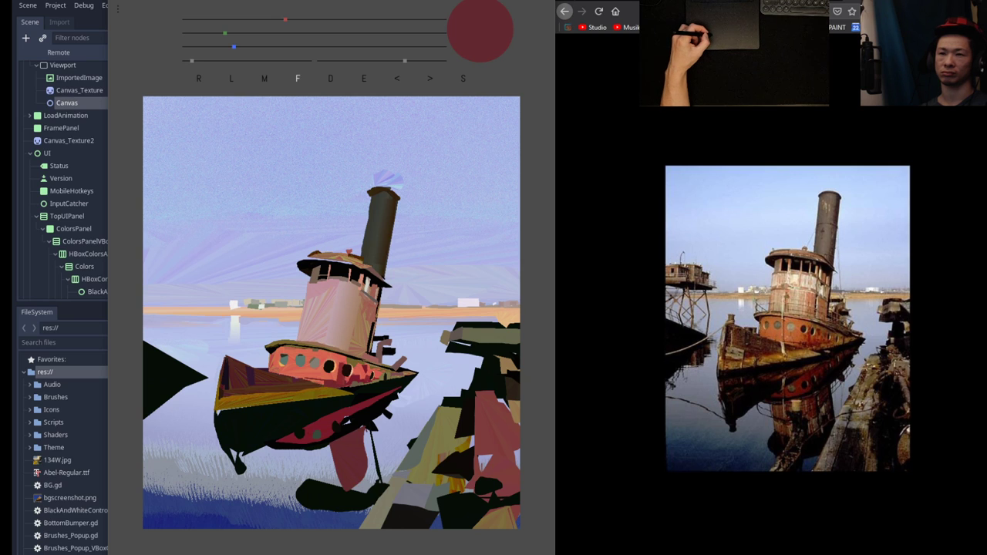
{"action": "mouse_move", "coordinate": [325, 447]}
{"action": "left_mouse_down"}
{"action": "mouse_move", "coordinate": [315, 452]}
{"action": "mouse_move", "coordinate": [325, 486]}
{"action": "mouse_move", "coordinate": [339, 455]}
{"action": "mouse_move", "coordinate": [306, 482]}
{"action": "left_mouse_up"}
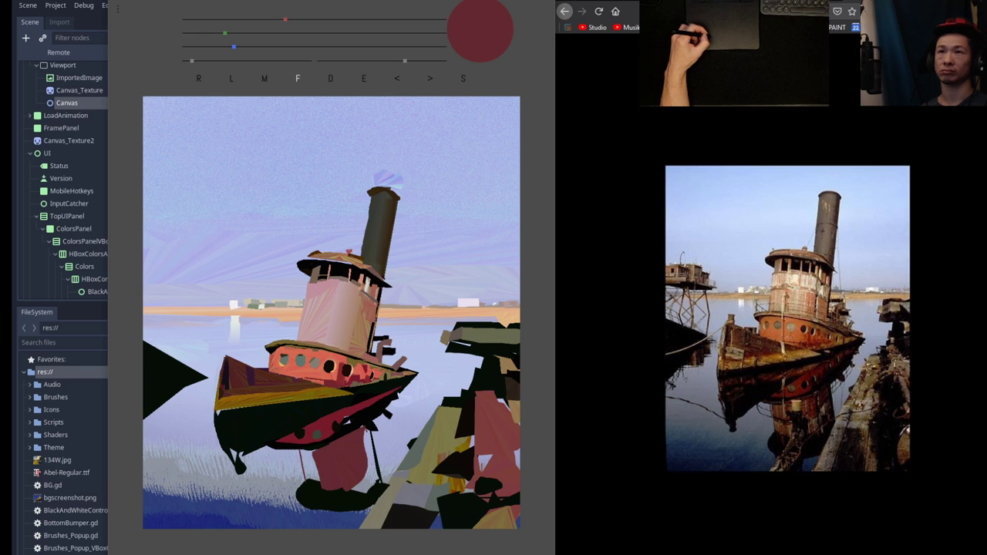
Raise red and green to a brighter brick red, and fill the bow side and middle of the wheelhouse's reflection.
{"action": "left_click_drag", "start_coordinate": [225, 33], "coordinate": [242, 33]}
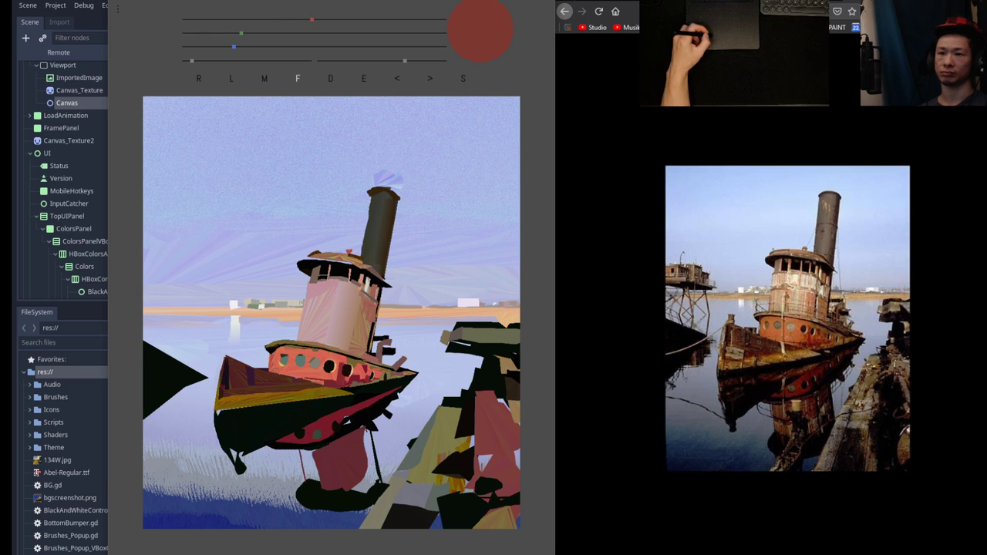
{"action": "mouse_move", "coordinate": [300, 453]}
{"action": "left_mouse_down"}
{"action": "mouse_move", "coordinate": [321, 482]}
{"action": "mouse_move", "coordinate": [309, 452]}
{"action": "mouse_move", "coordinate": [328, 444]}
{"action": "mouse_move", "coordinate": [314, 443]}
{"action": "left_mouse_up"}
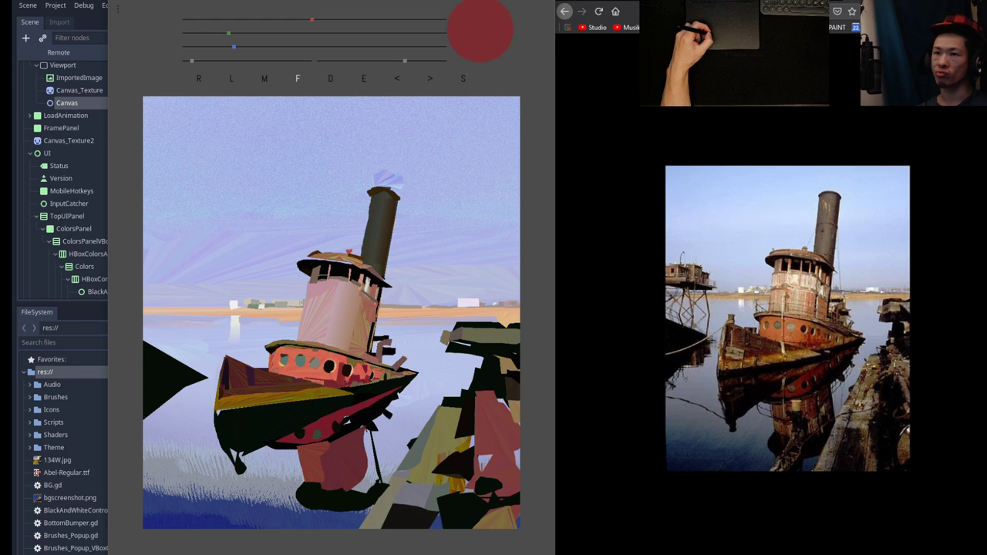
{"action": "mouse_move", "coordinate": [337, 492]}
{"action": "left_mouse_down"}
{"action": "mouse_move", "coordinate": [342, 451]}
{"action": "mouse_move", "coordinate": [322, 455]}
{"action": "left_mouse_up"}
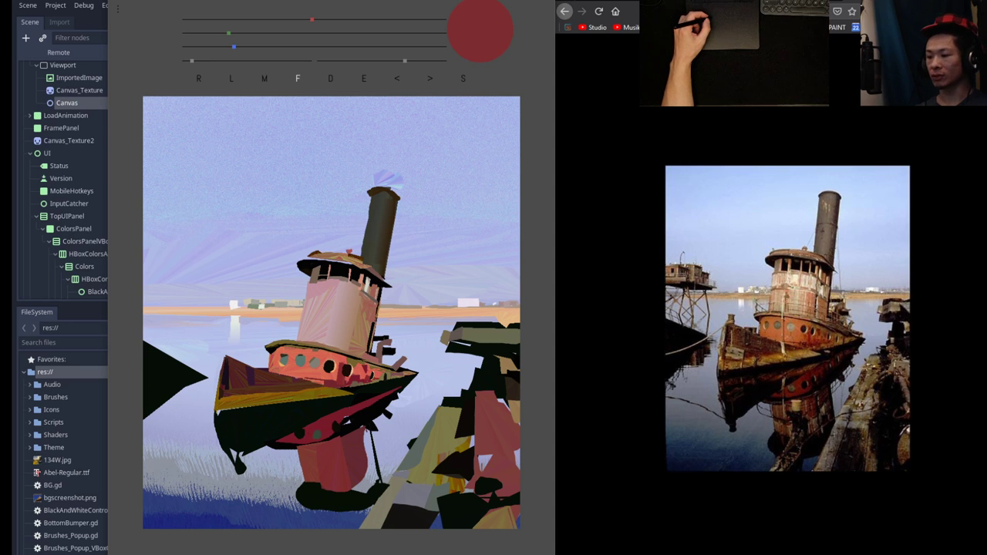
Lower all three channels to a dark maroon, and fill the shaded stern side of the wheelhouse's reflection.
{"action": "left_click_drag", "start_coordinate": [313, 19], "coordinate": [278, 20]}
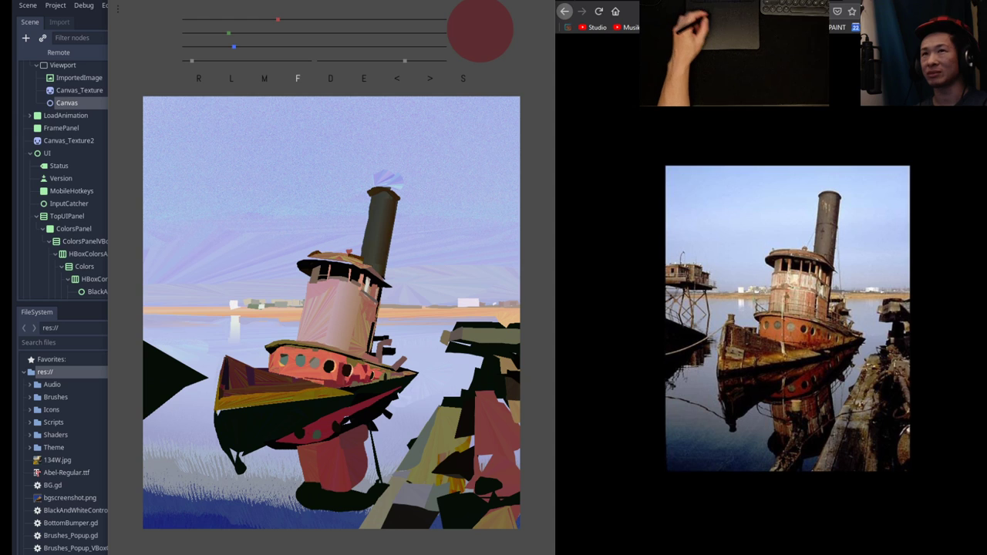
{"action": "left_click_drag", "start_coordinate": [278, 19], "coordinate": [214, 47]}
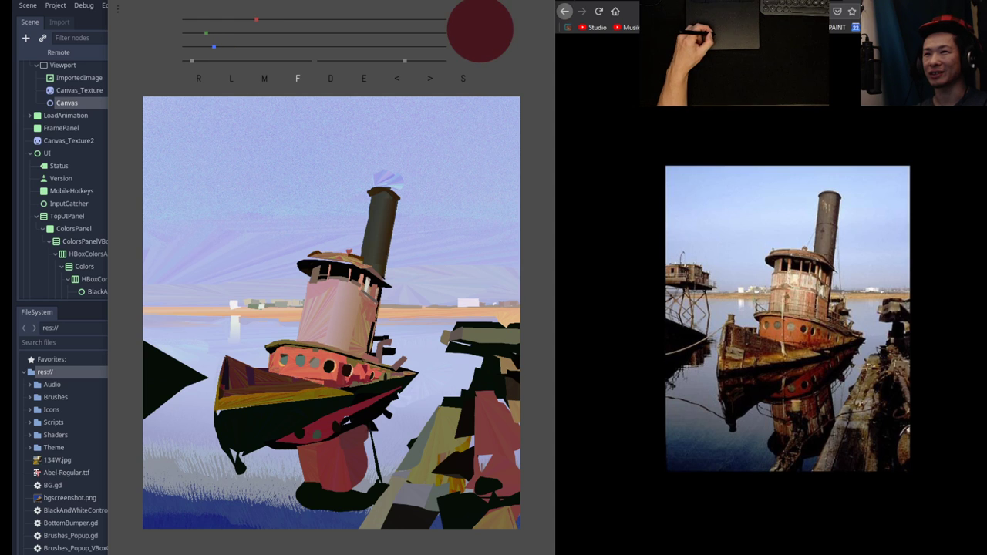
{"action": "left_click_drag", "start_coordinate": [361, 434], "coordinate": [374, 490]}
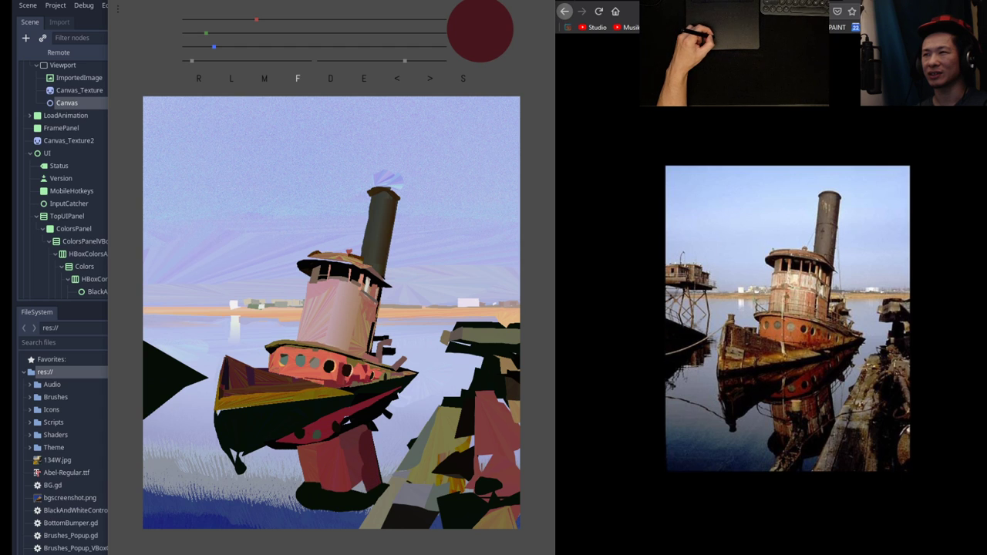
{"action": "left_click_drag", "start_coordinate": [363, 434], "coordinate": [356, 429]}
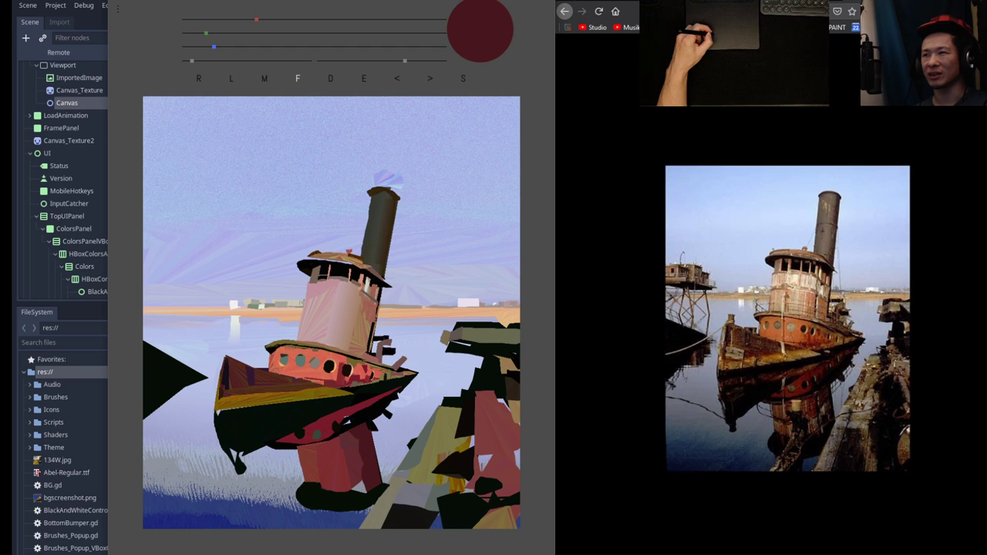
{"action": "left_click_drag", "start_coordinate": [356, 438], "coordinate": [361, 466]}
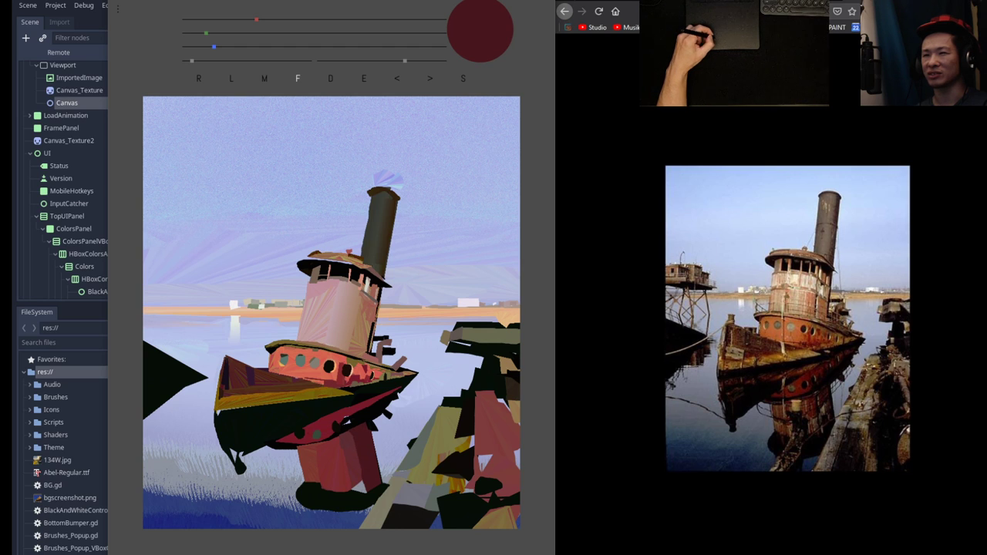
{"action": "key", "text": "e"}
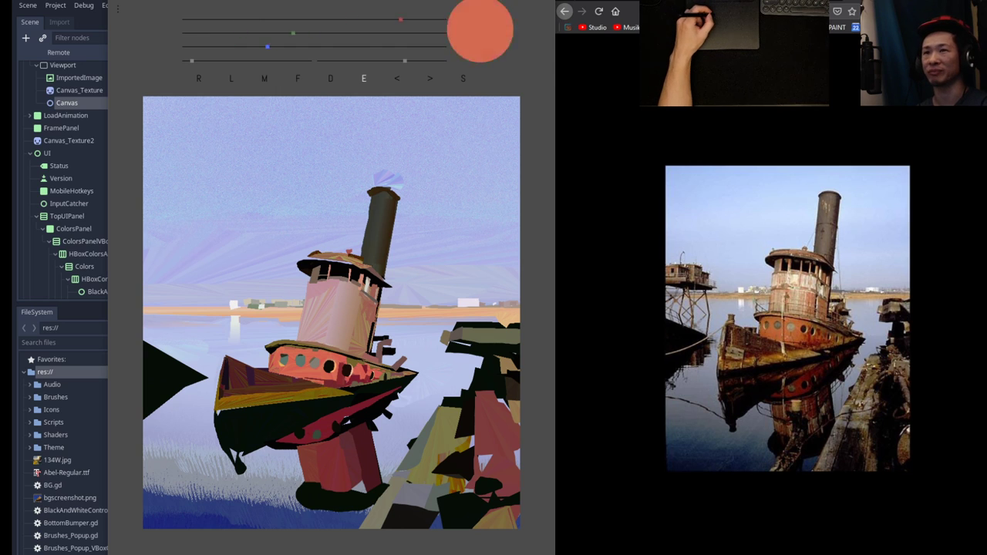
Sample crimson and darker reds from the wheelhouse's reflection, and fill patches that refine its lit middle and shaded stern side.
{"action": "key", "text": "f"}
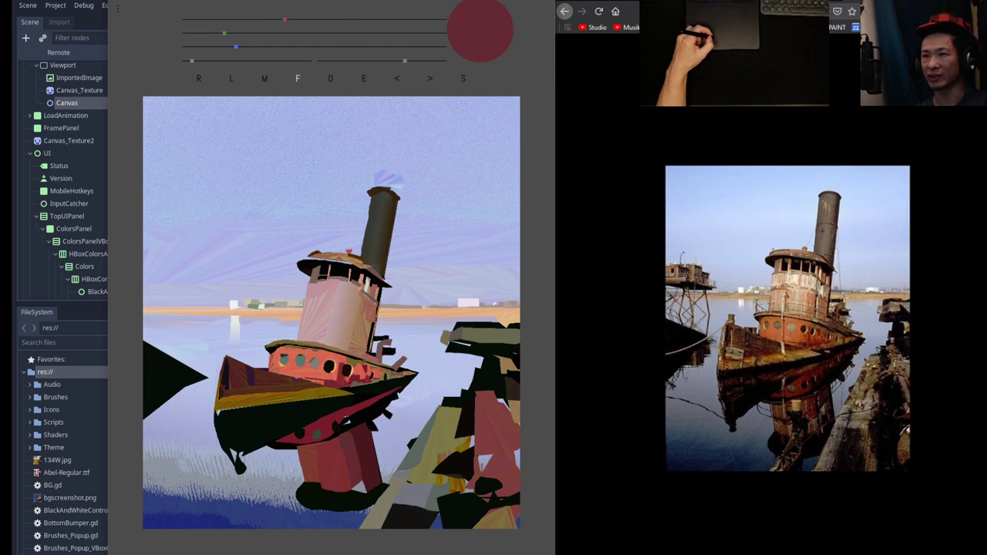
{"action": "left_click_drag", "start_coordinate": [356, 496], "coordinate": [362, 475]}
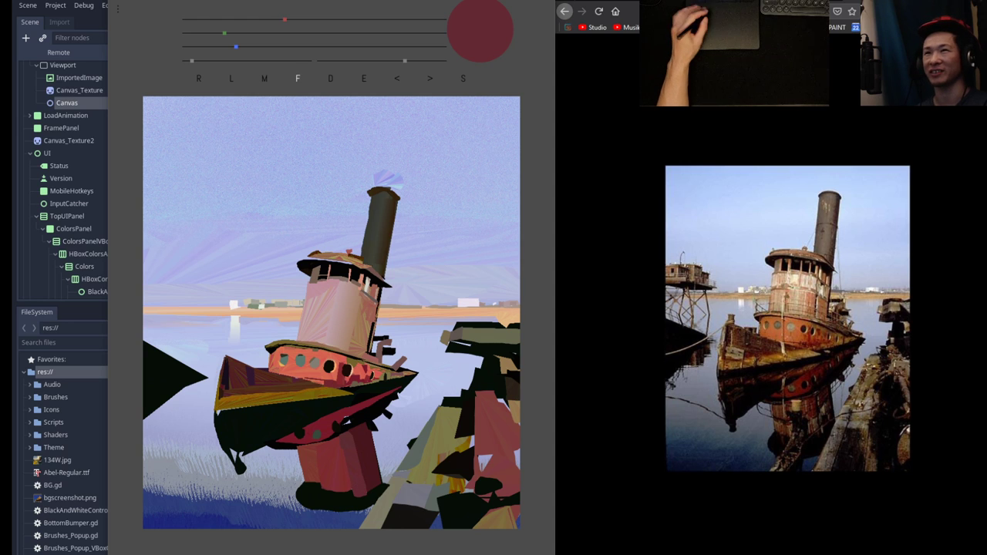
{"action": "key", "text": "e"}
{"action": "key", "text": "f"}
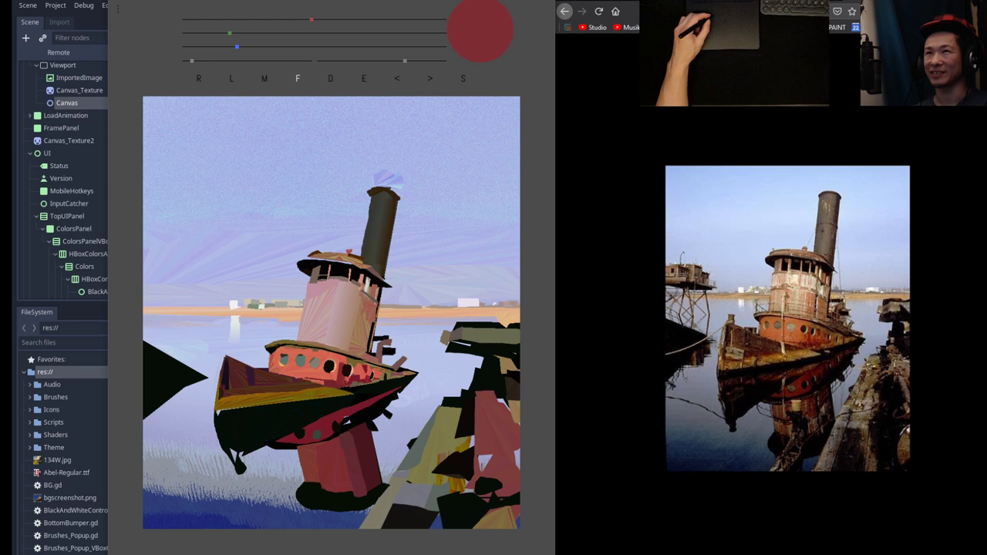
{"action": "key", "text": "e"}
{"action": "key", "text": "f"}
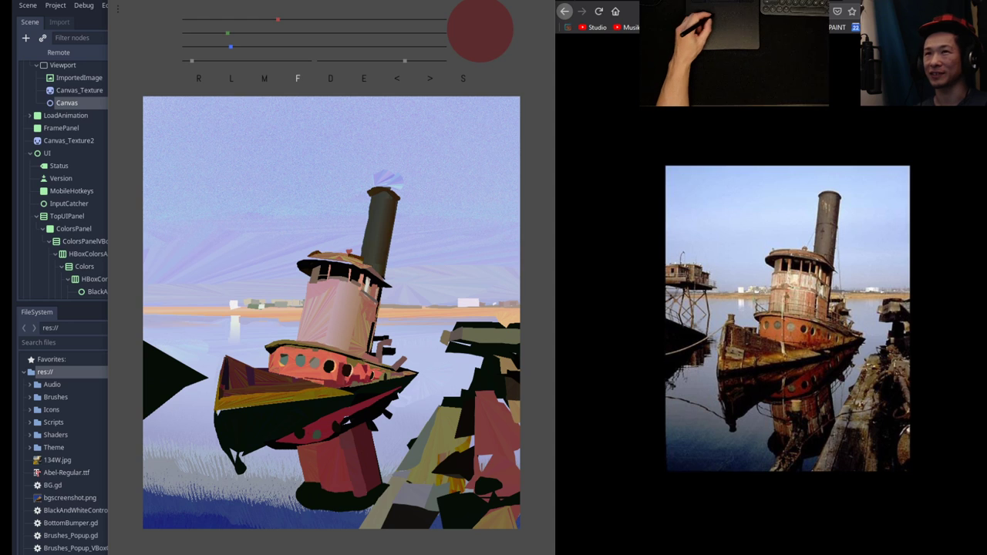
{"action": "key", "text": "e"}
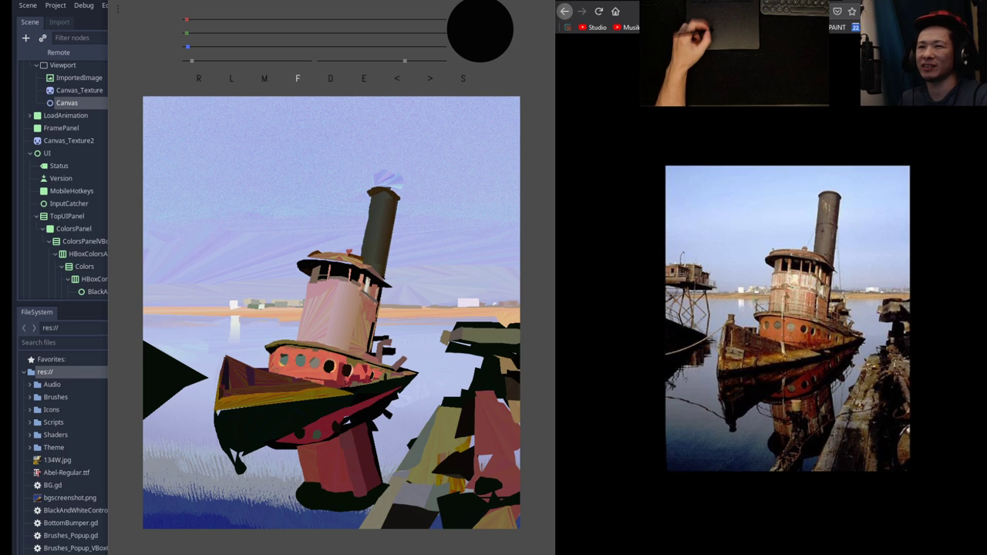
Sample near-black and fill a dark edge along the stern side of the wheelhouse's reflection, plus a dark fleck beside it under the hull.
{"action": "key", "text": "e"}
{"action": "key", "text": "f"}
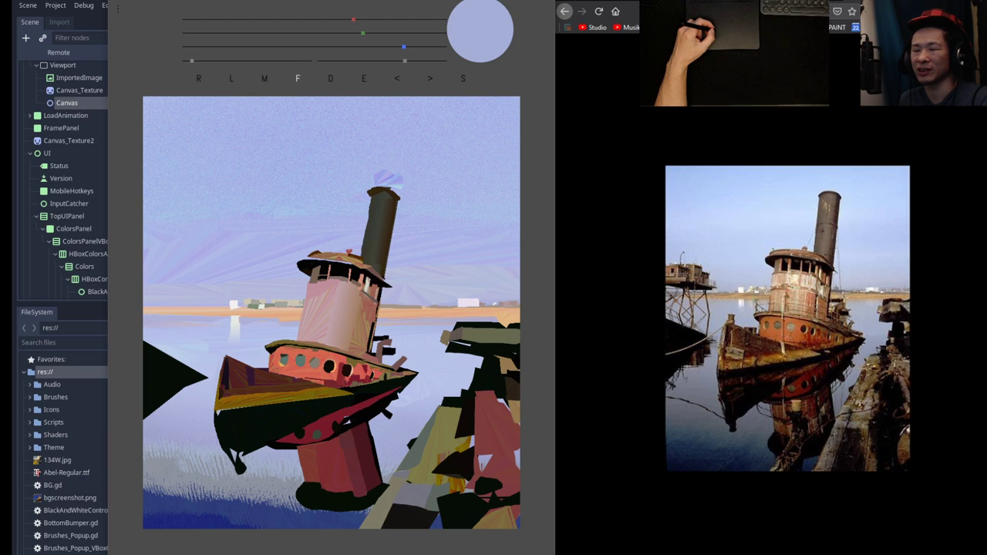
{"action": "key", "text": "e"}
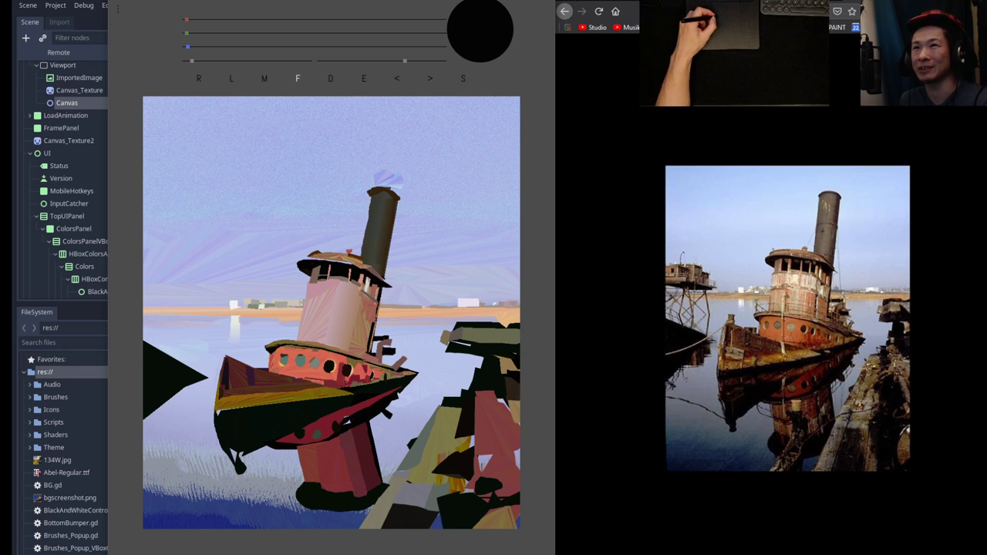
{"action": "key", "text": "e"}
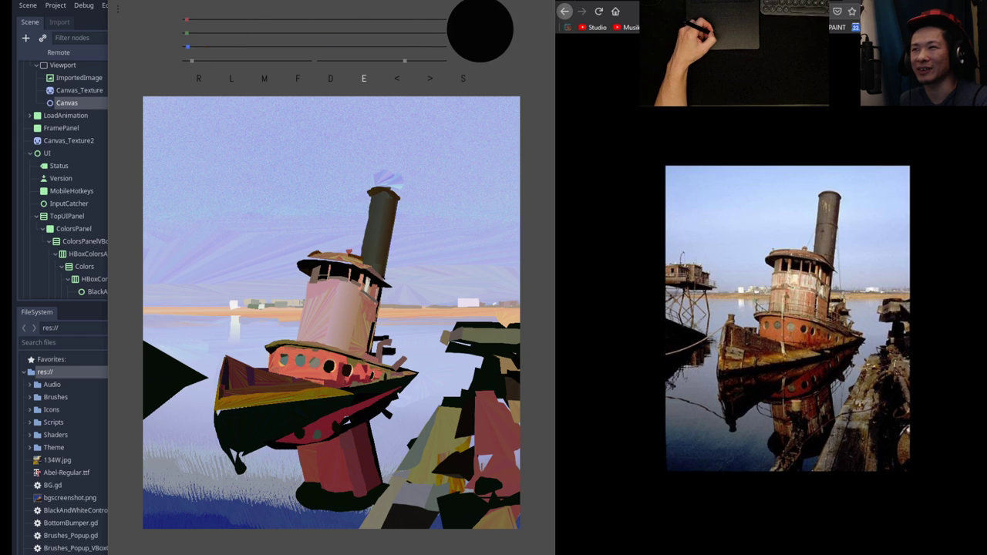
{"action": "key", "text": "f"}
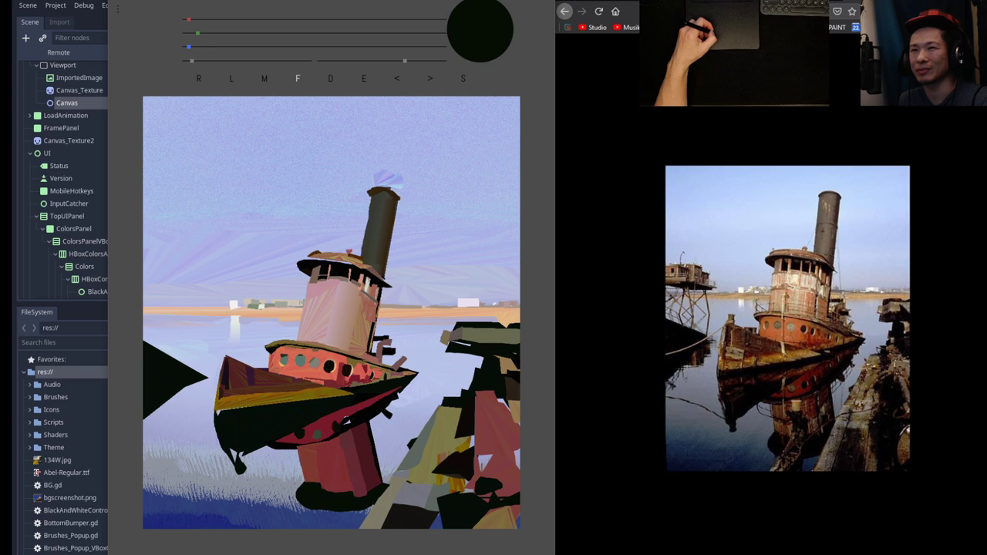
{"action": "left_click_drag", "start_coordinate": [371, 422], "coordinate": [384, 484]}
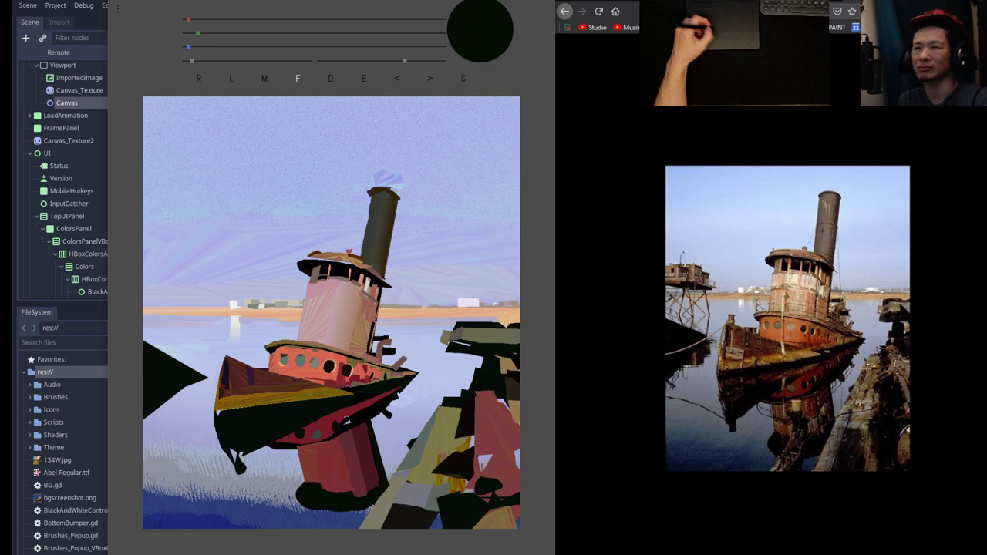
{"action": "left_click_drag", "start_coordinate": [379, 417], "coordinate": [391, 415]}
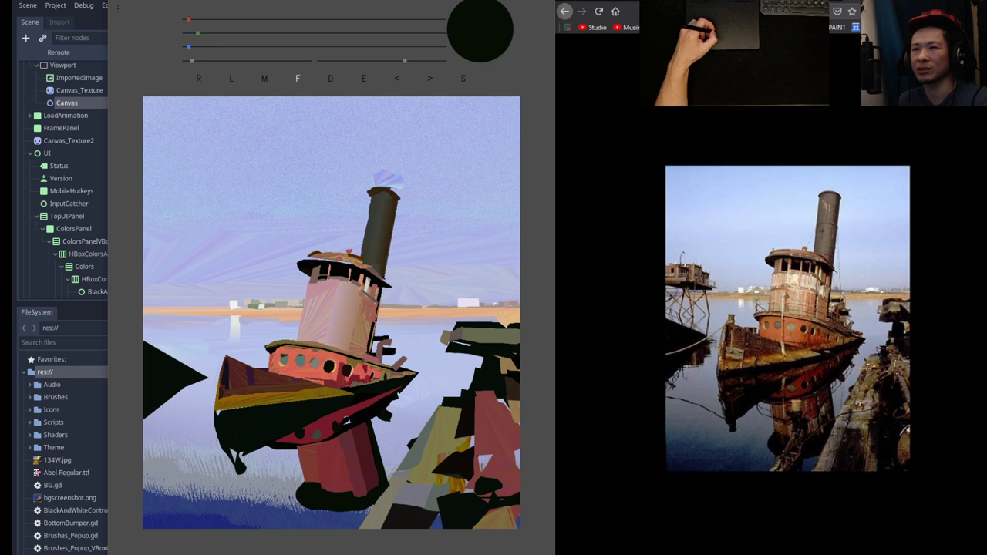
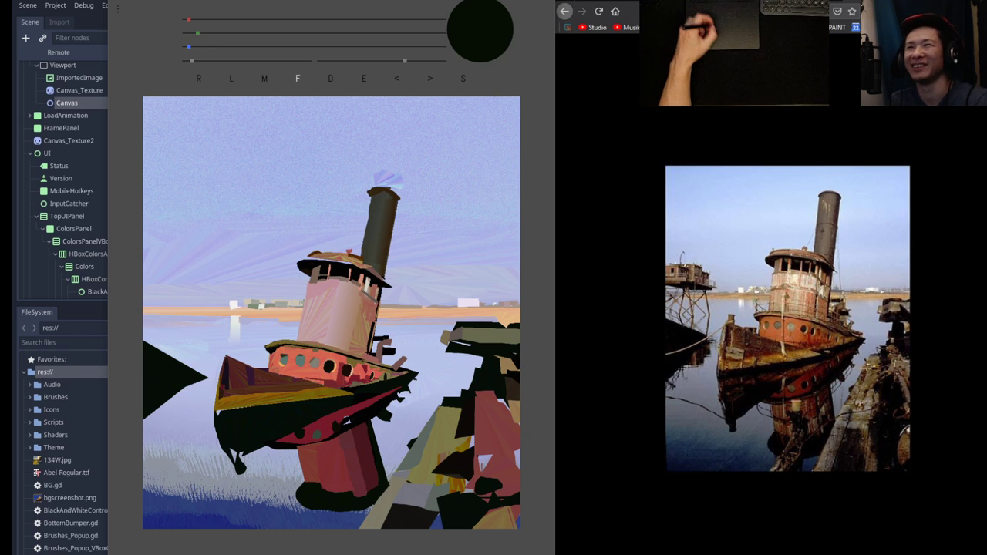
Raise red and green to mix rusty browns, and fill small details on the deck behind the wheelhouse.
{"action": "left_click", "coordinate": [253, 19]}
{"action": "left_click", "coordinate": [241, 34]}
{"action": "left_click_drag", "start_coordinate": [253, 20], "coordinate": [236, 33]}
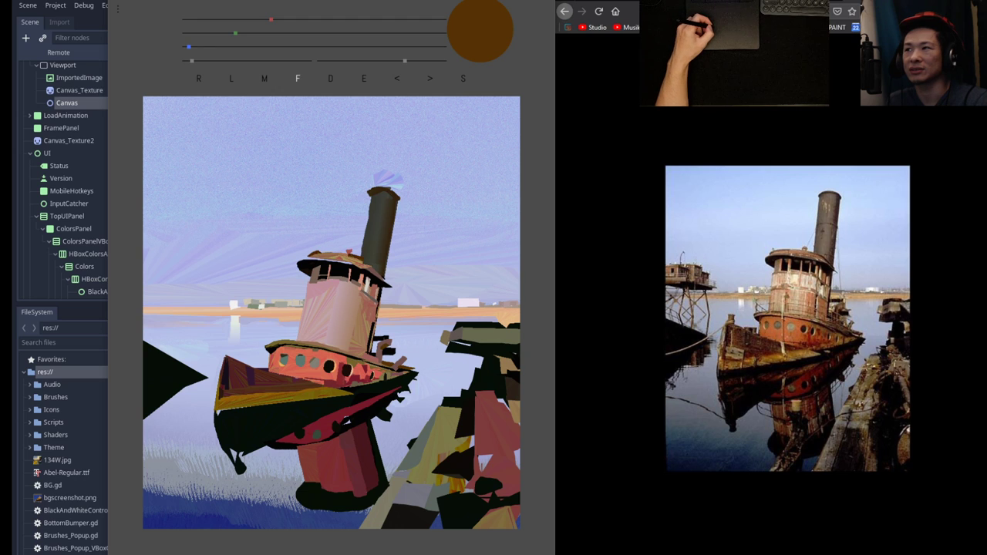
{"action": "left_click_drag", "start_coordinate": [236, 33], "coordinate": [208, 33]}
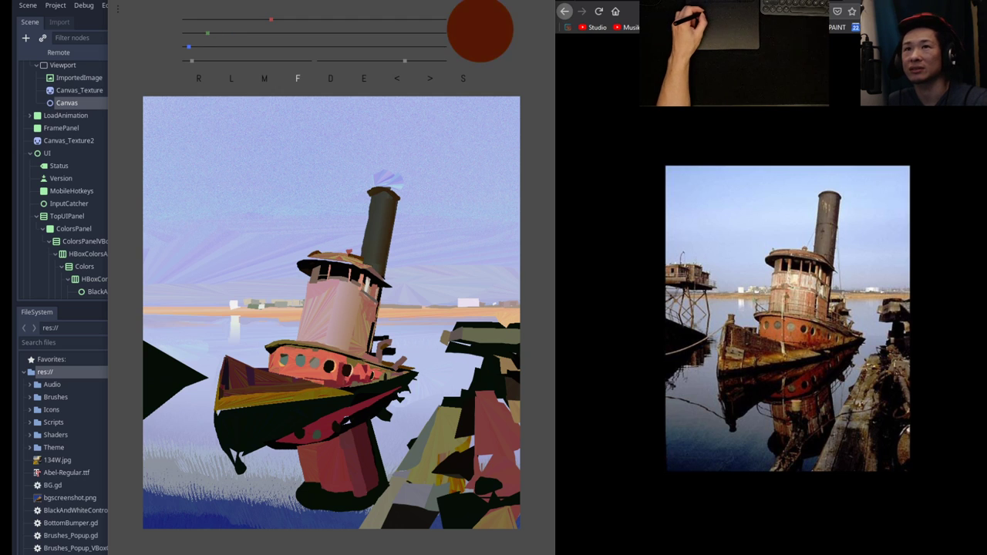
{"action": "left_click_drag", "start_coordinate": [271, 19], "coordinate": [245, 19]}
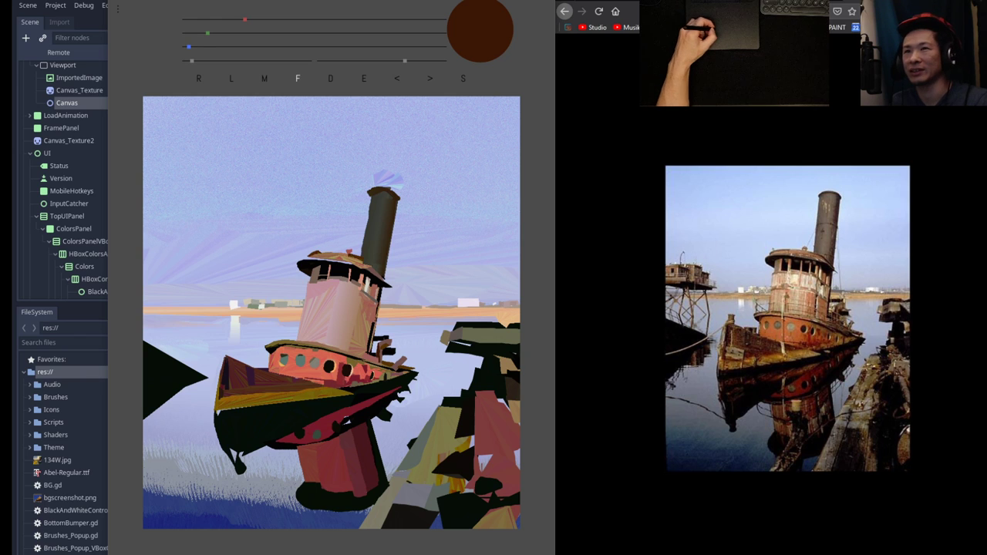
{"action": "left_click_drag", "start_coordinate": [207, 33], "coordinate": [267, 20]}
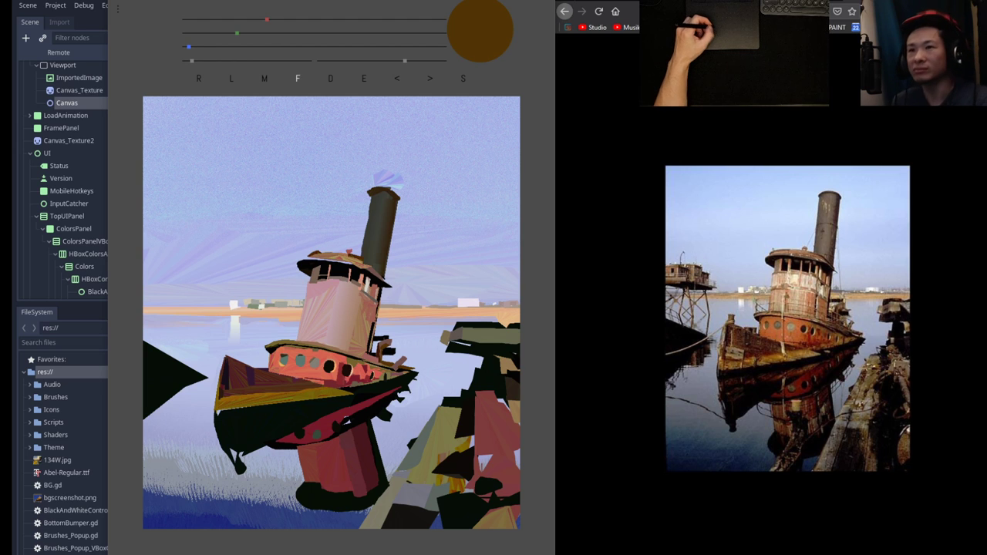
{"action": "key", "text": "e"}
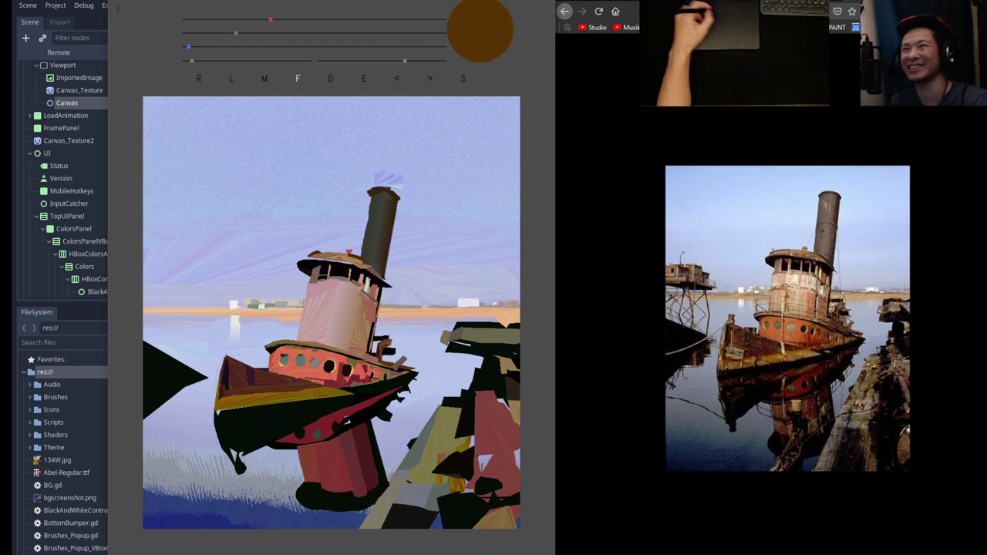
{"action": "key", "text": "e"}
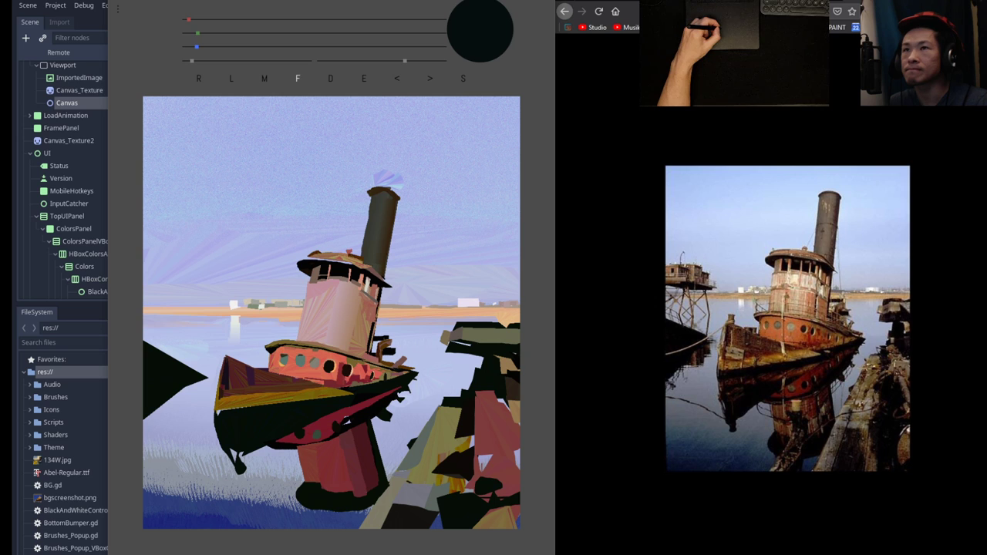
Sample the pier's olive grey, raise all three channels to a light beige-grey, and fill a highlight along the pier's upper beam.
{"action": "key", "text": "e"}
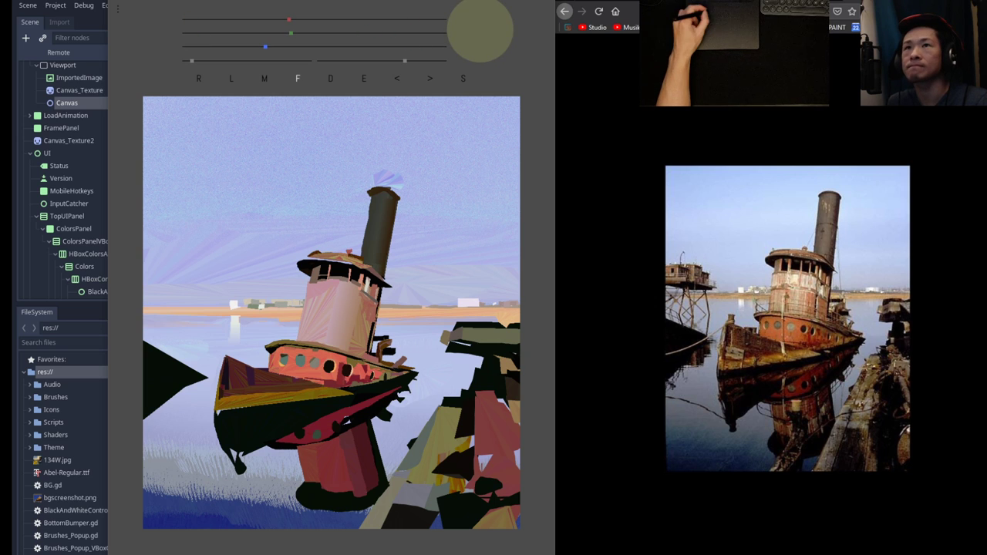
{"action": "left_click_drag", "start_coordinate": [290, 27], "coordinate": [307, 26]}
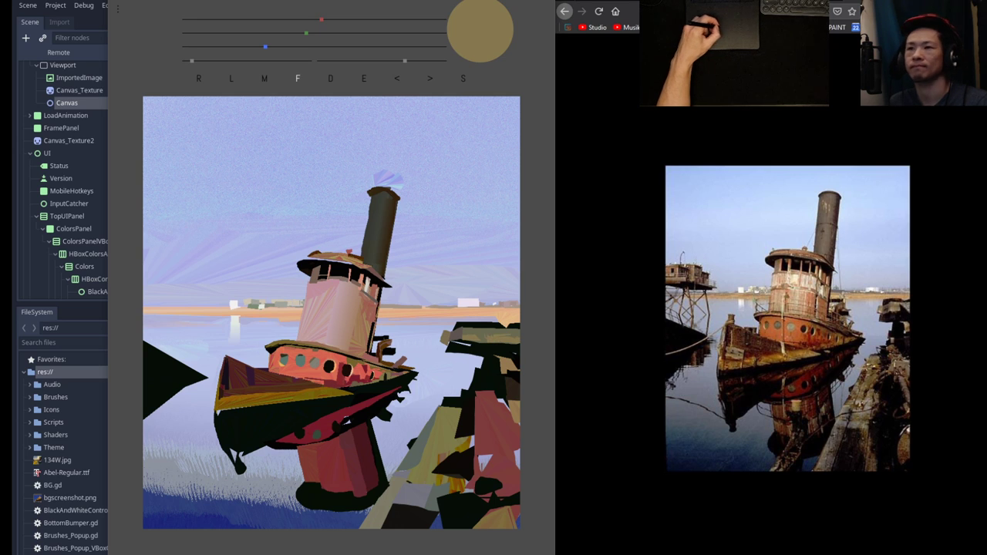
{"action": "left_click_drag", "start_coordinate": [336, 19], "coordinate": [335, 33]}
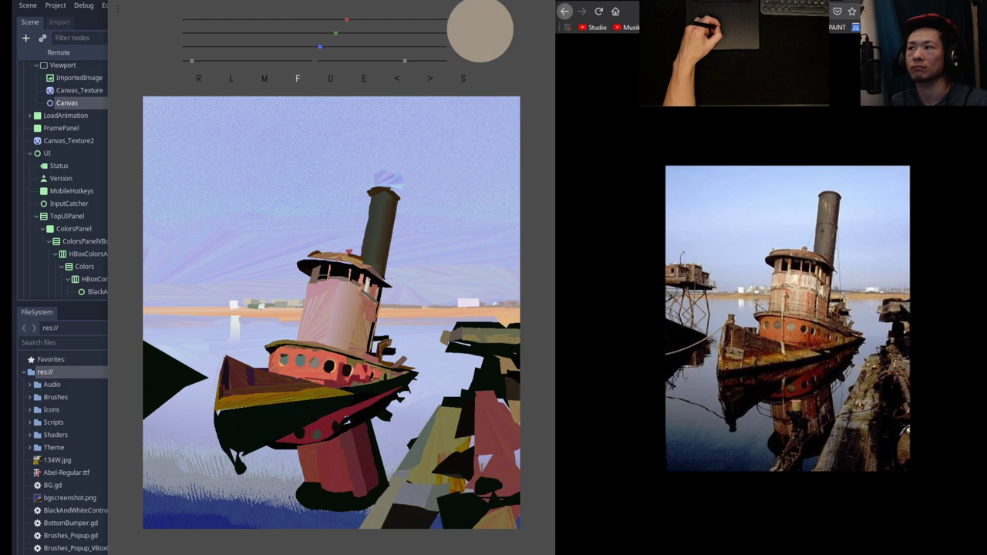
{"action": "left_click_drag", "start_coordinate": [482, 335], "coordinate": [519, 332]}
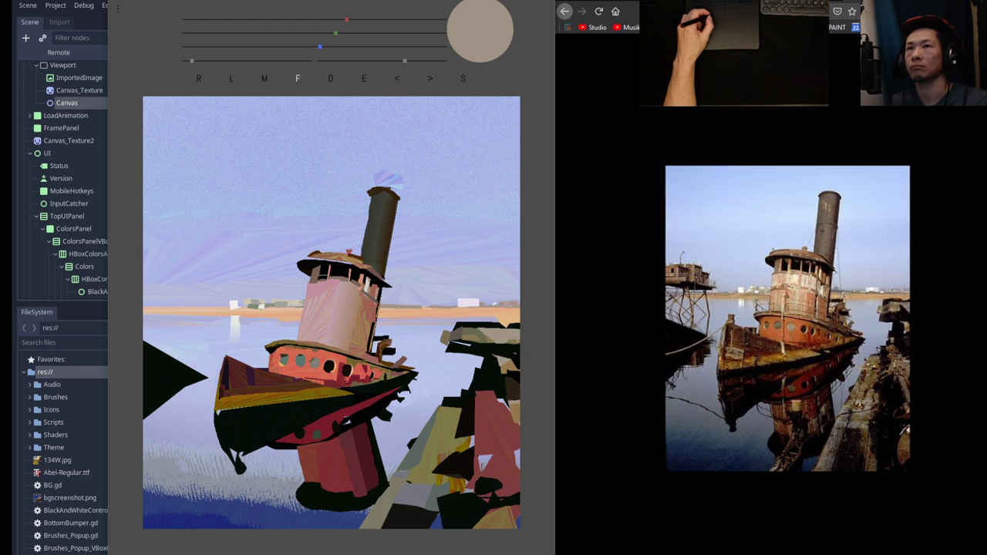
Sample near-black and fill angular shadows between and across the pier's red and ochre timbers.
{"action": "key", "text": "e"}
{"action": "key", "text": "f"}
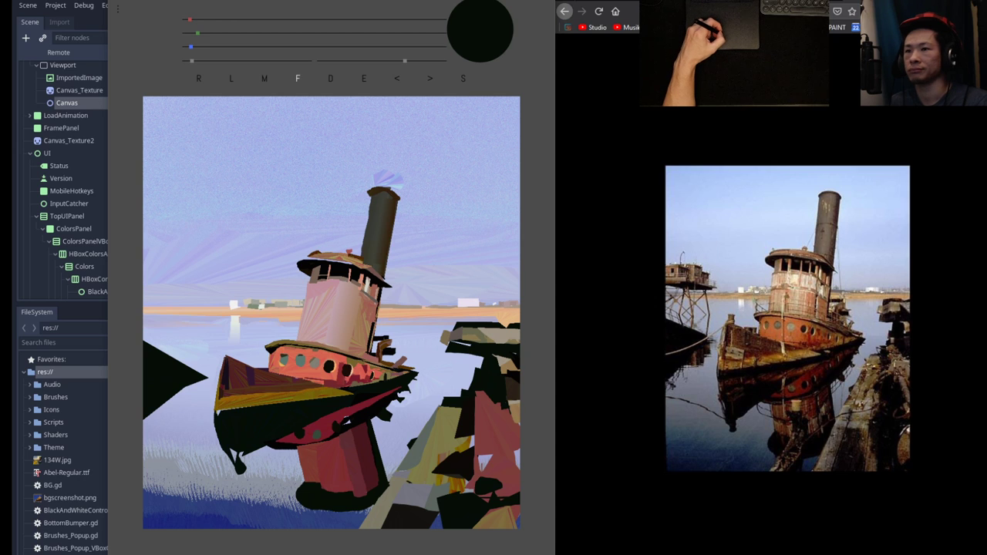
{"action": "left_click_drag", "start_coordinate": [515, 442], "coordinate": [520, 466]}
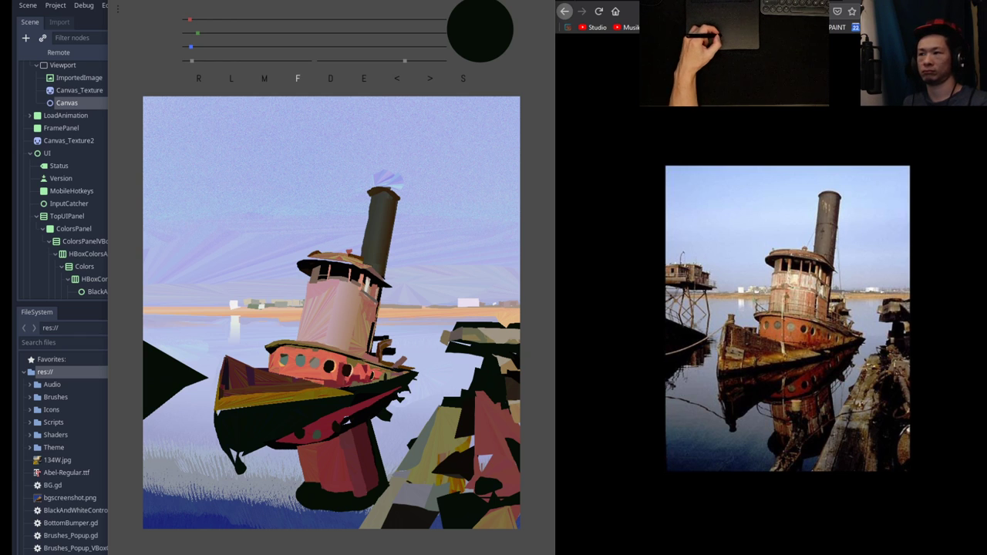
{"action": "mouse_move", "coordinate": [490, 442]}
{"action": "left_mouse_down"}
{"action": "mouse_move", "coordinate": [498, 478]}
{"action": "mouse_move", "coordinate": [480, 478]}
{"action": "left_mouse_up"}
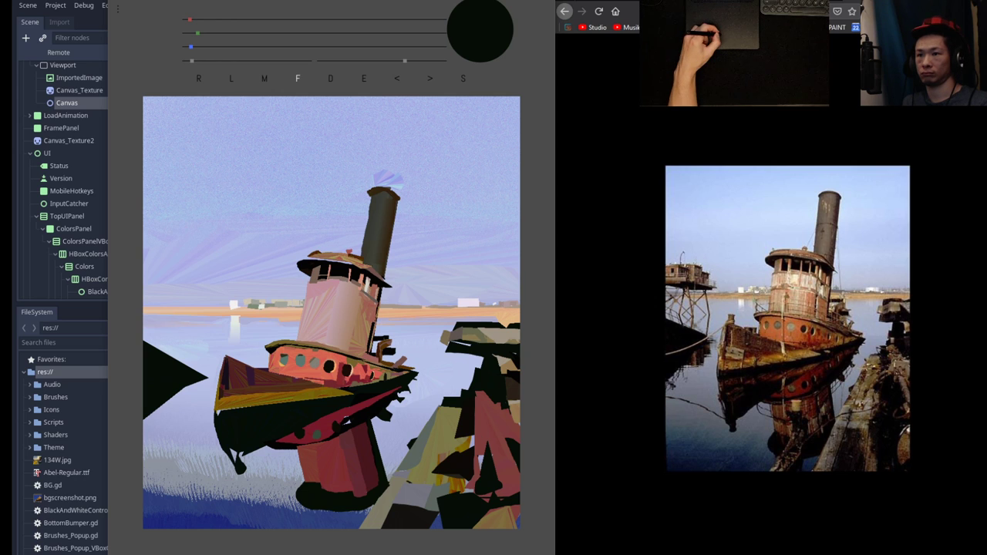
{"action": "mouse_move", "coordinate": [481, 438]}
{"action": "left_mouse_down"}
{"action": "mouse_move", "coordinate": [476, 469]}
{"action": "mouse_move", "coordinate": [459, 453]}
{"action": "left_mouse_up"}
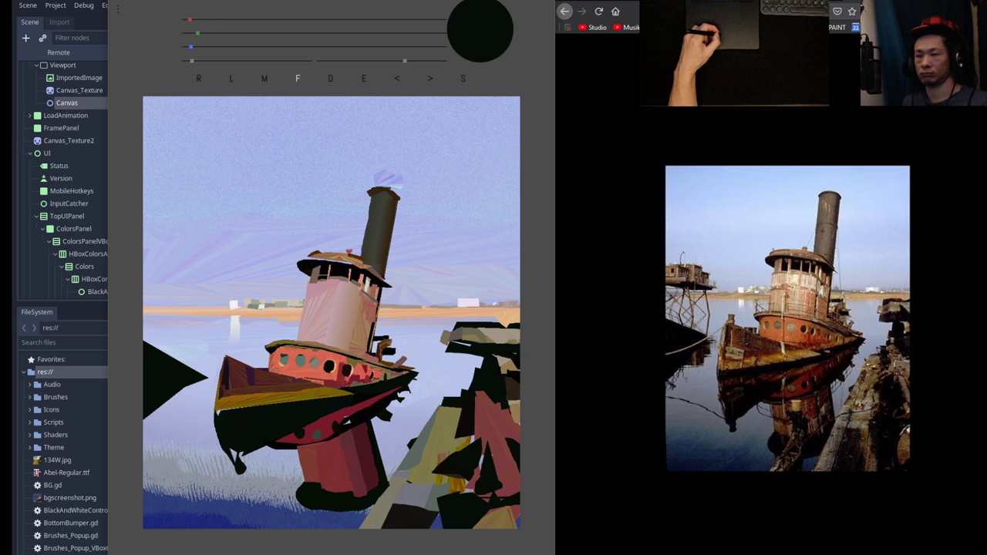
{"action": "mouse_move", "coordinate": [480, 459]}
{"action": "left_mouse_down"}
{"action": "mouse_move", "coordinate": [469, 491]}
{"action": "mouse_move", "coordinate": [489, 501]}
{"action": "left_mouse_up"}
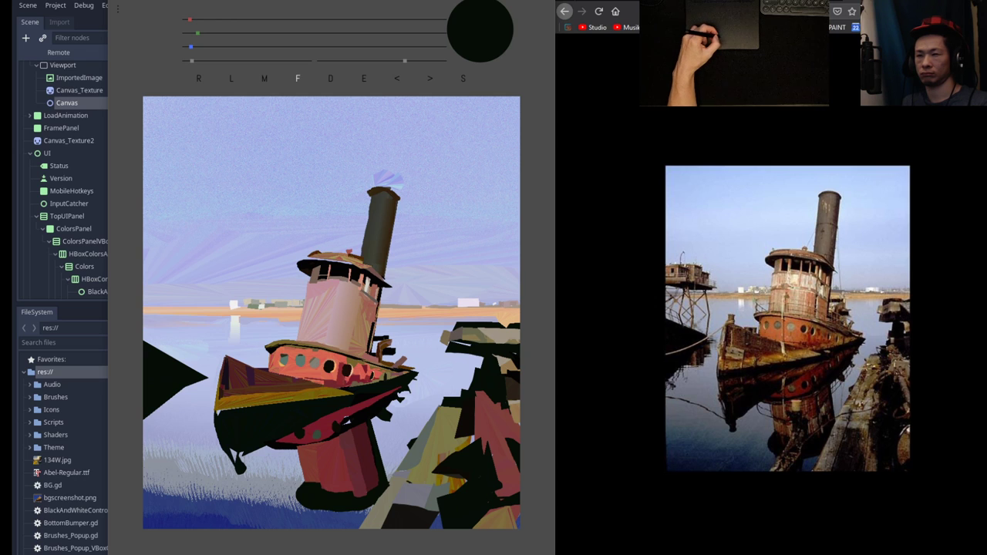
{"action": "left_click_drag", "start_coordinate": [465, 475], "coordinate": [453, 493]}
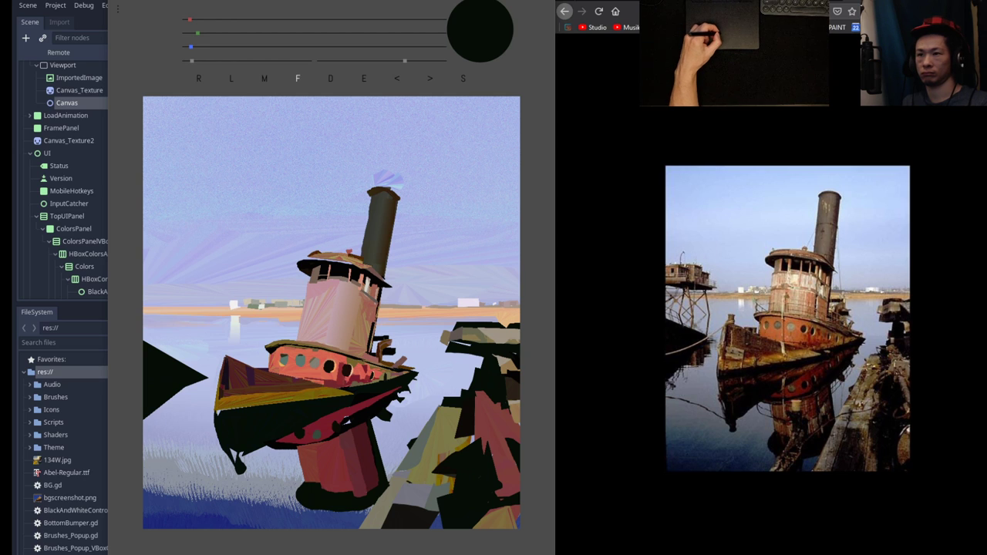
{"action": "mouse_move", "coordinate": [484, 413]}
{"action": "left_mouse_down"}
{"action": "mouse_move", "coordinate": [479, 428]}
{"action": "mouse_move", "coordinate": [474, 417]}
{"action": "left_mouse_up"}
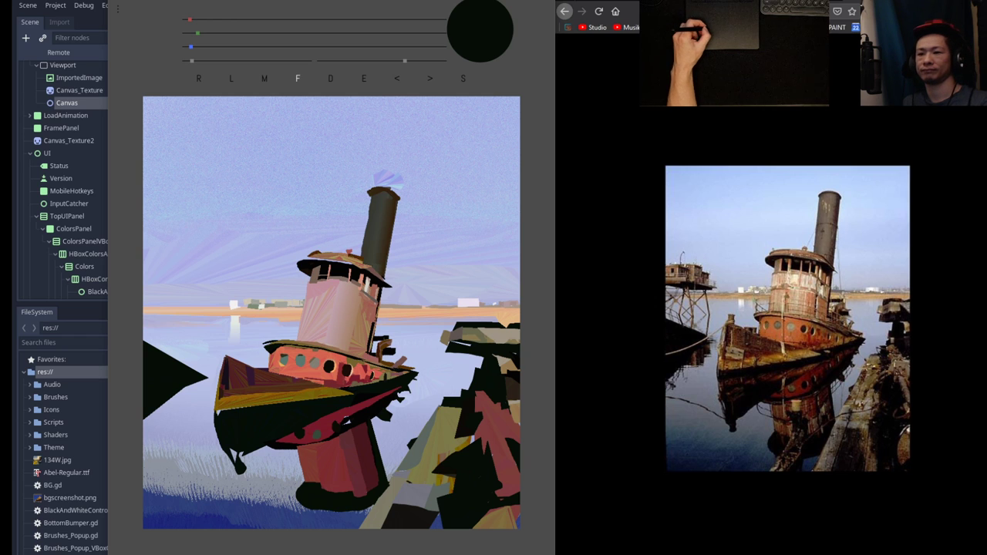
Sample the tugboat's maroon, red and brown tones, and fill a small dark-brown touch inside the bow's bulwark.
{"action": "key", "text": "e"}
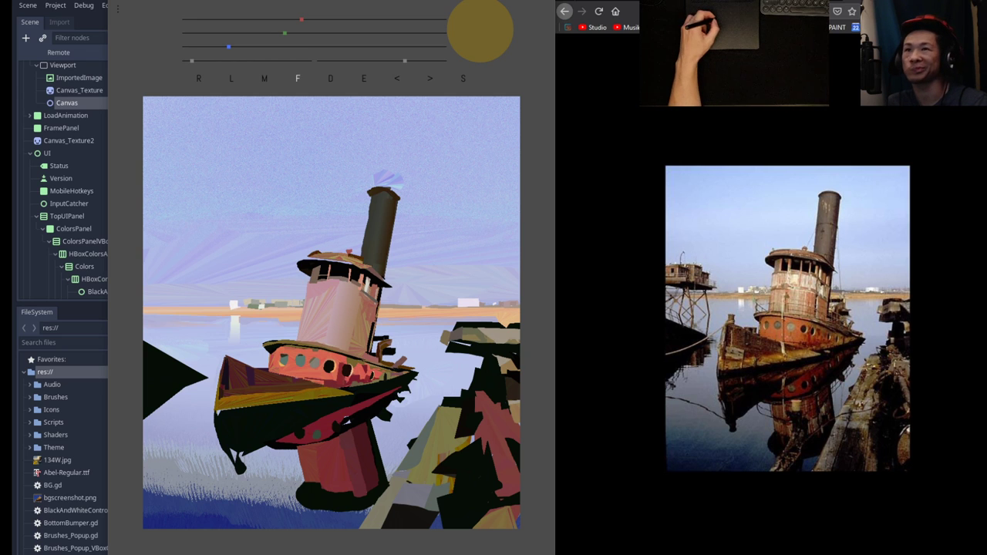
{"action": "key", "text": "e"}
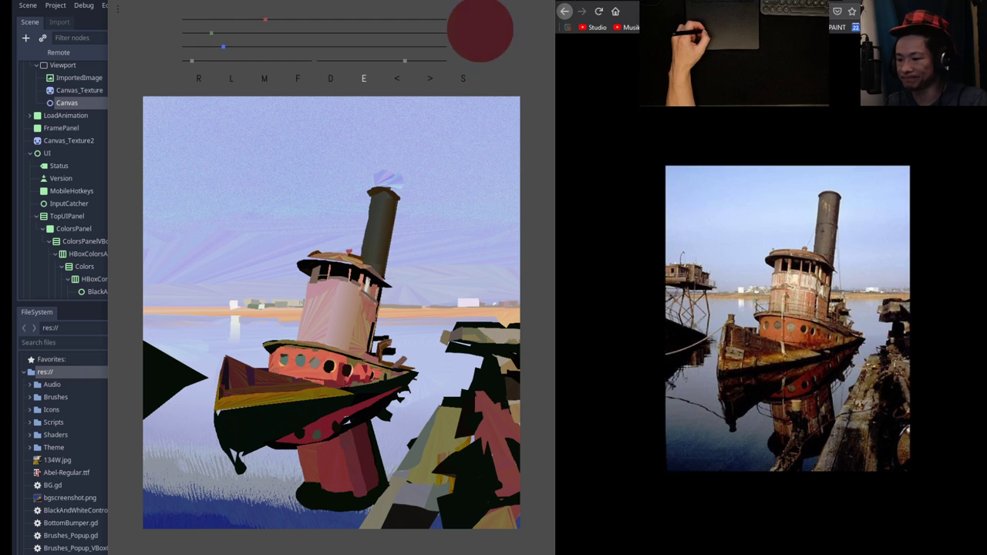
{"action": "key", "text": "f"}
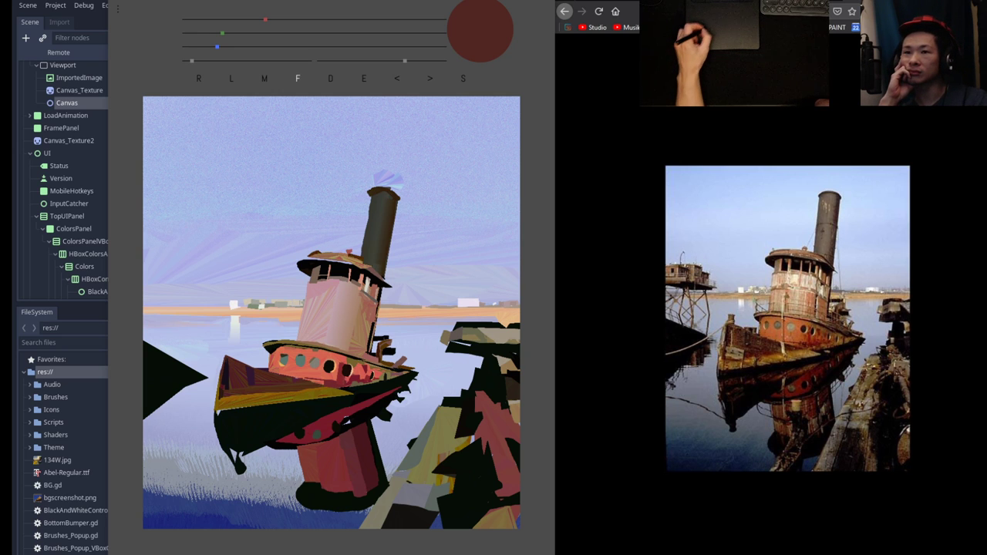
{"action": "left_click", "coordinate": [364, 79]}
{"action": "left_click", "coordinate": [432, 347]}
{"action": "left_click", "coordinate": [308, 372]}
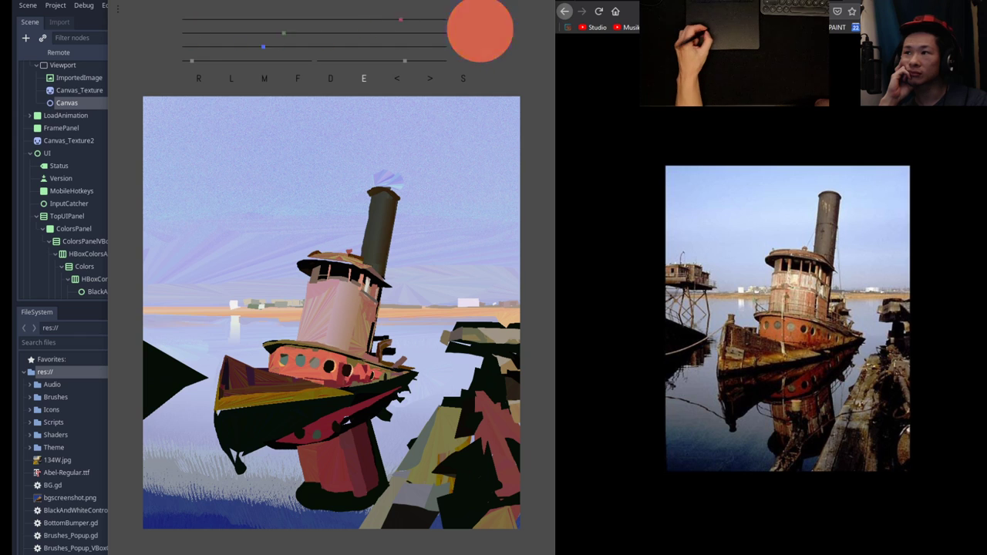
{"action": "left_click", "coordinate": [316, 375]}
{"action": "left_click", "coordinate": [247, 381]}
{"action": "left_click", "coordinate": [239, 398]}
{"action": "key", "text": "f"}
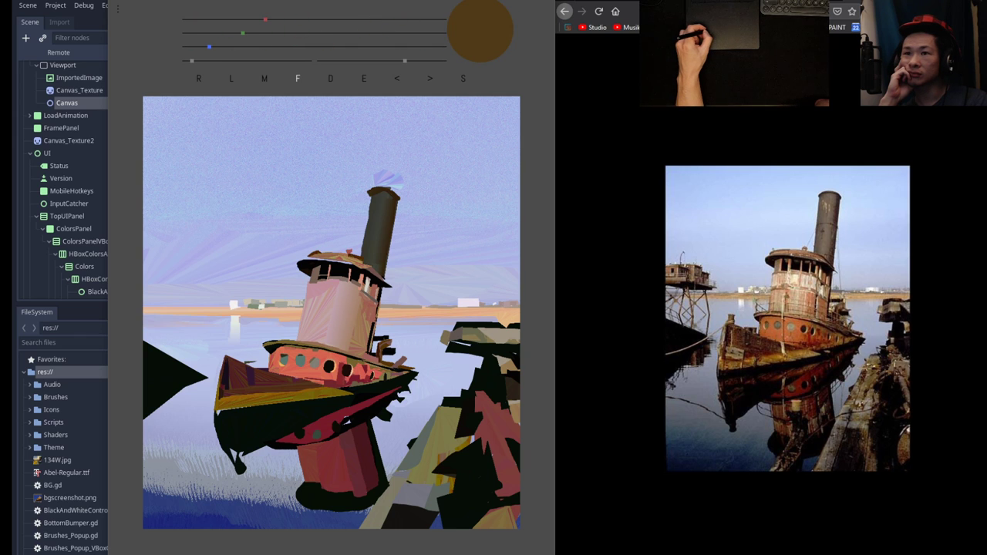
{"action": "left_click_drag", "start_coordinate": [254, 362], "coordinate": [254, 366]}
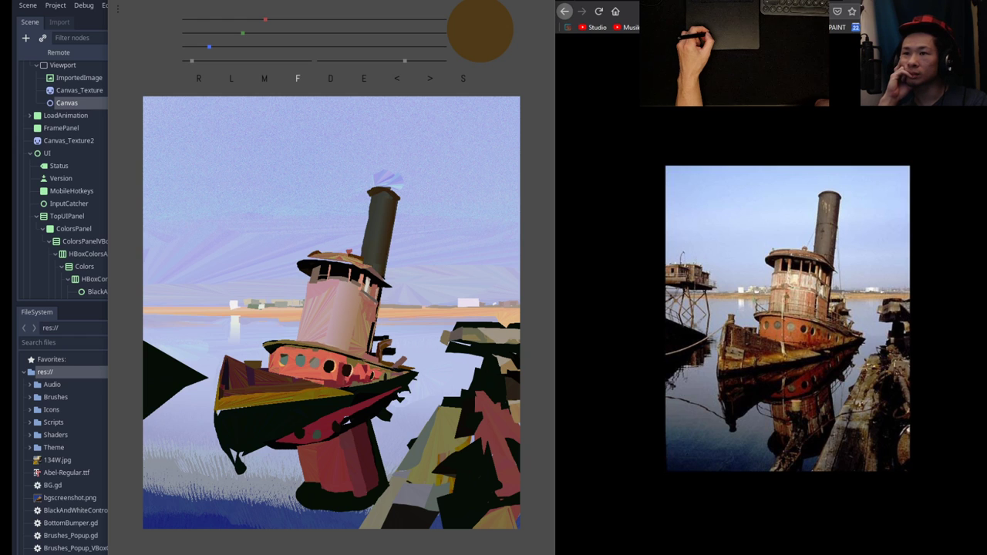
{"action": "key", "text": "e"}
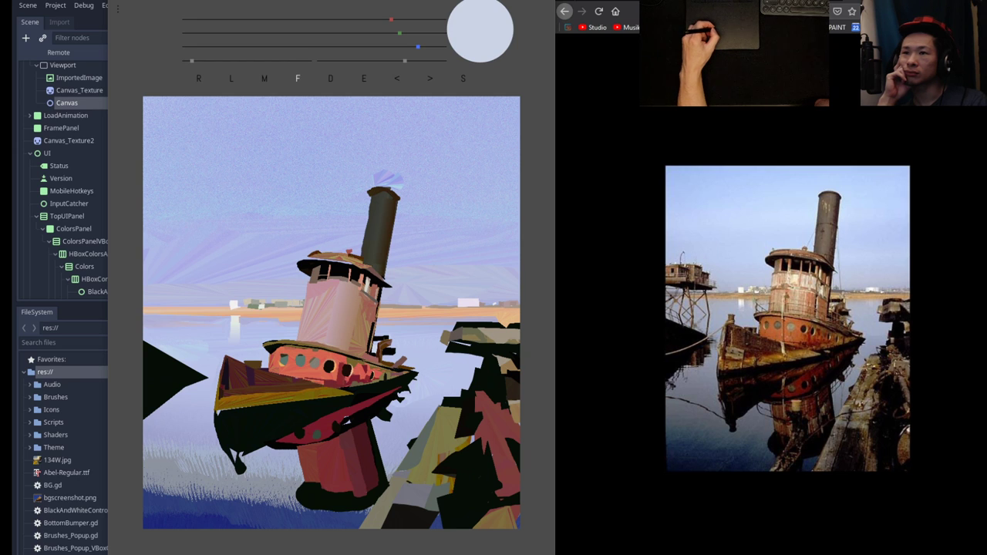
{"action": "left_click_drag", "start_coordinate": [391, 19], "coordinate": [381, 47]}
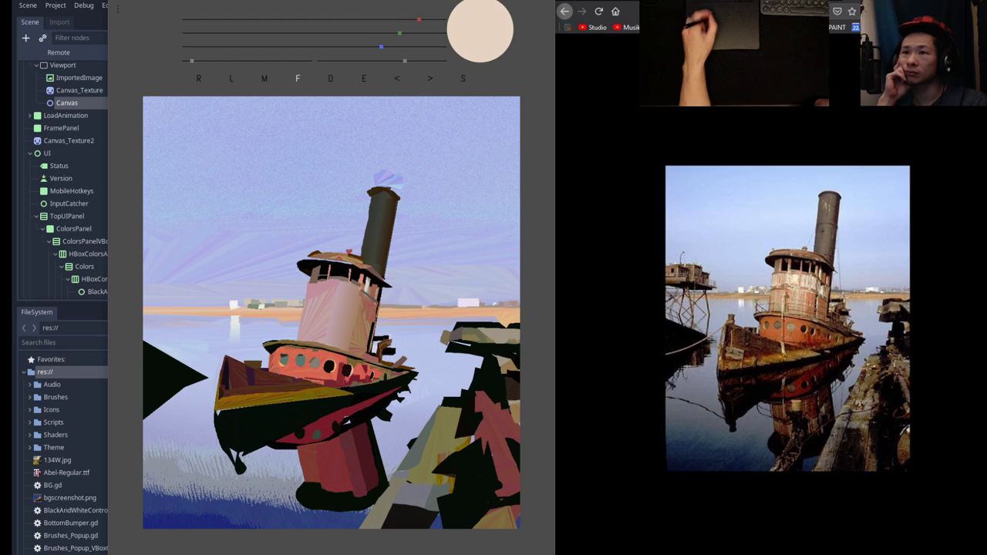
{"action": "mouse_move", "coordinate": [859, 55]}
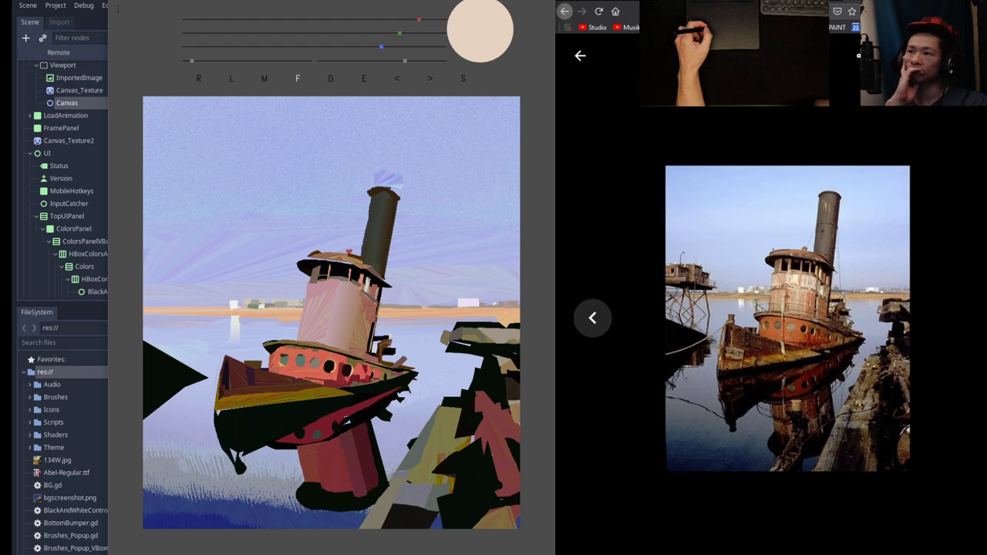
{"action": "left_click", "coordinate": [351, 34]}
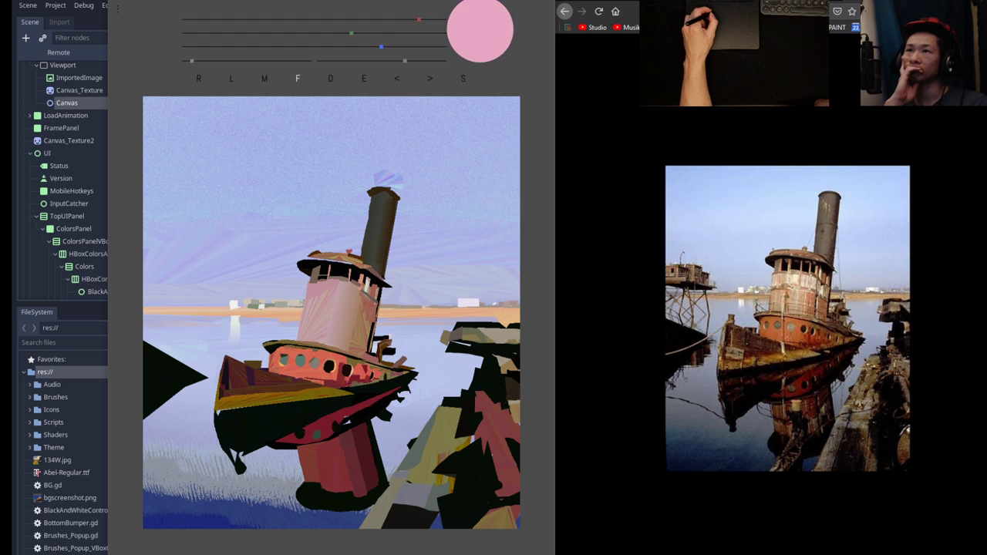
Mix a dark reddish brown with the colour channels and fill small angular planks under the tip of the dark shoreline mass.
{"action": "left_click", "coordinate": [343, 19]}
{"action": "left_click", "coordinate": [198, 47]}
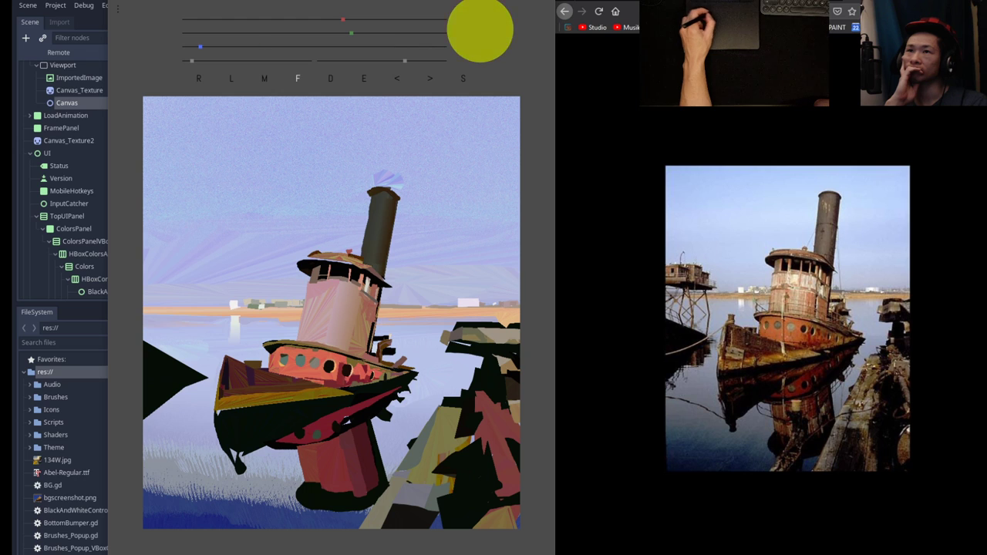
{"action": "left_click", "coordinate": [206, 33]}
{"action": "left_click", "coordinate": [217, 19]}
{"action": "left_click", "coordinate": [233, 20]}
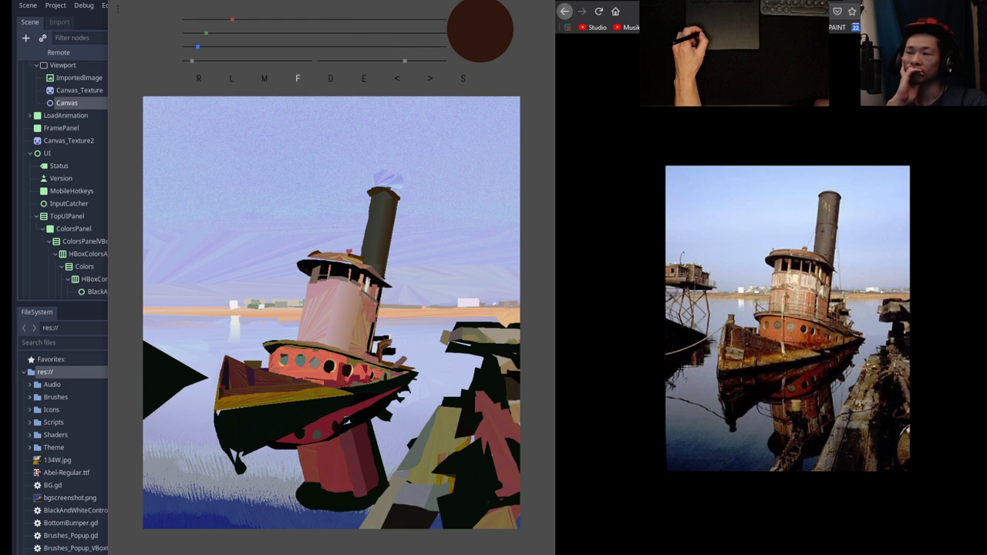
{"action": "mouse_move", "coordinate": [206, 379]}
{"action": "left_mouse_down"}
{"action": "mouse_move", "coordinate": [206, 395]}
{"action": "mouse_move", "coordinate": [193, 381]}
{"action": "left_mouse_up"}
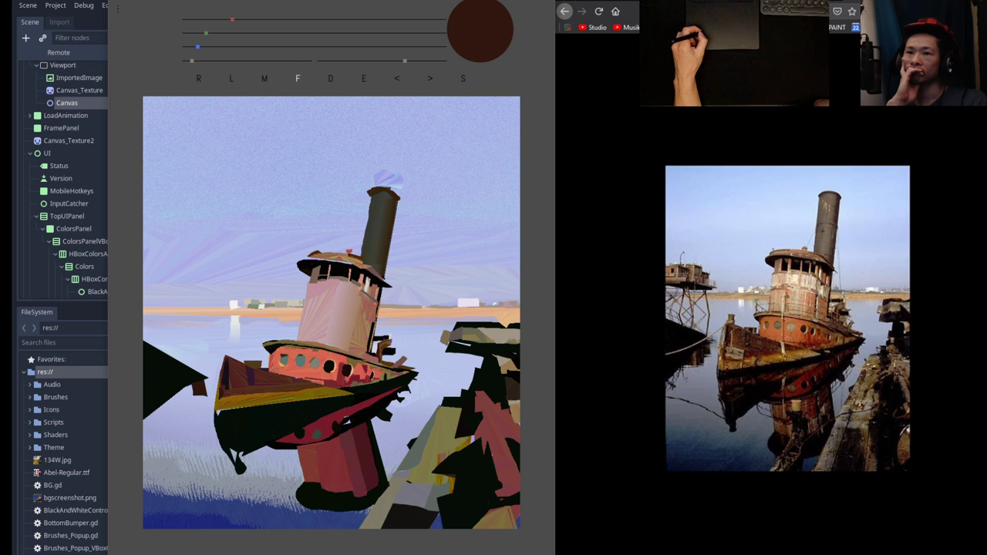
{"action": "mouse_move", "coordinate": [189, 388]}
{"action": "left_mouse_down"}
{"action": "mouse_move", "coordinate": [187, 407]}
{"action": "mouse_move", "coordinate": [175, 407]}
{"action": "mouse_move", "coordinate": [174, 390]}
{"action": "mouse_move", "coordinate": [162, 407]}
{"action": "mouse_move", "coordinate": [164, 399]}
{"action": "left_mouse_up"}
Mix a dark maroon and an orange-brown by shifting red and green, and fill thin accents among the dark mass's planks.
{"action": "mouse_move", "coordinate": [232, 19]}
{"action": "left_mouse_down"}
{"action": "mouse_move", "coordinate": [254, 19]}
{"action": "mouse_move", "coordinate": [209, 19]}
{"action": "mouse_move", "coordinate": [191, 33]}
{"action": "mouse_move", "coordinate": [234, 19]}
{"action": "left_mouse_up"}
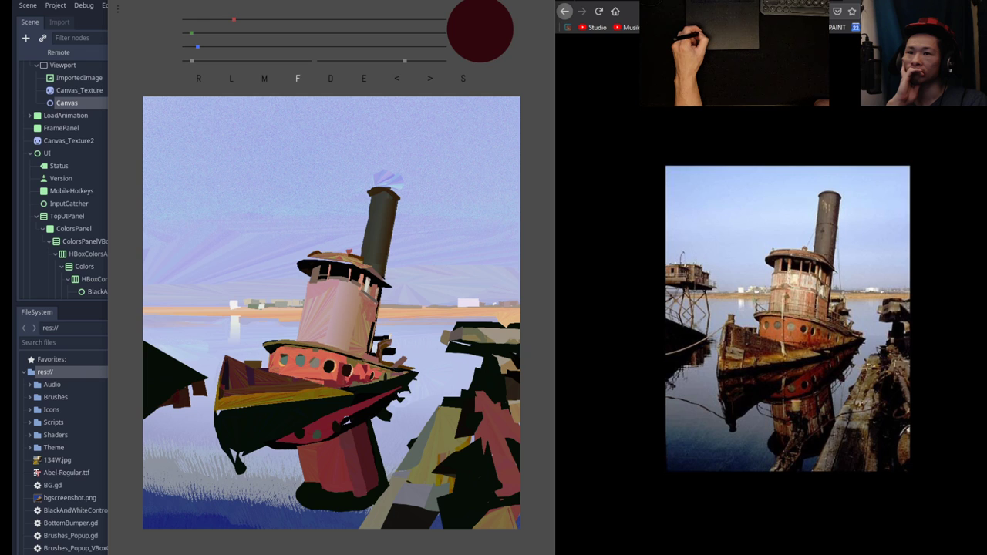
{"action": "left_click_drag", "start_coordinate": [191, 32], "coordinate": [293, 20]}
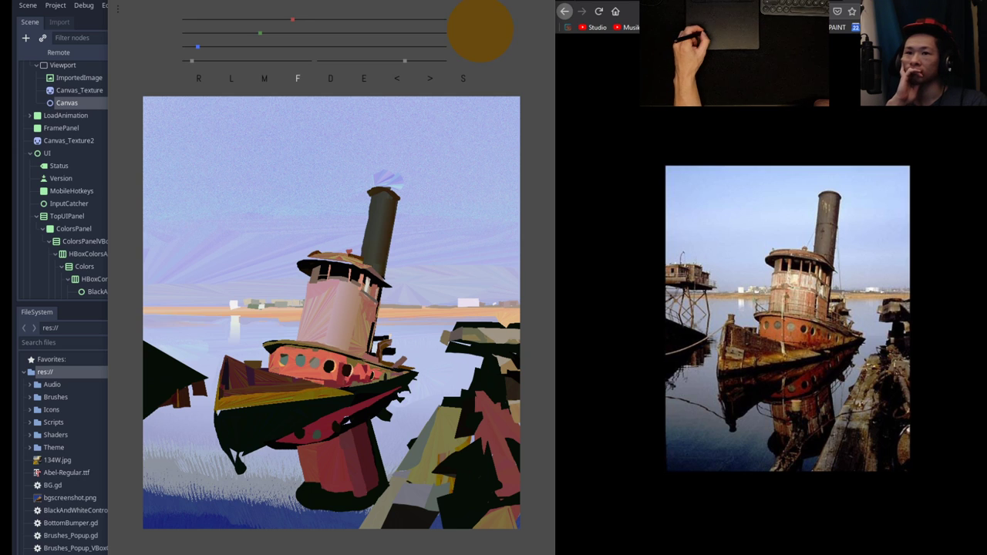
{"action": "left_click_drag", "start_coordinate": [261, 33], "coordinate": [231, 33]}
{"action": "left_click_drag", "start_coordinate": [293, 19], "coordinate": [265, 19]}
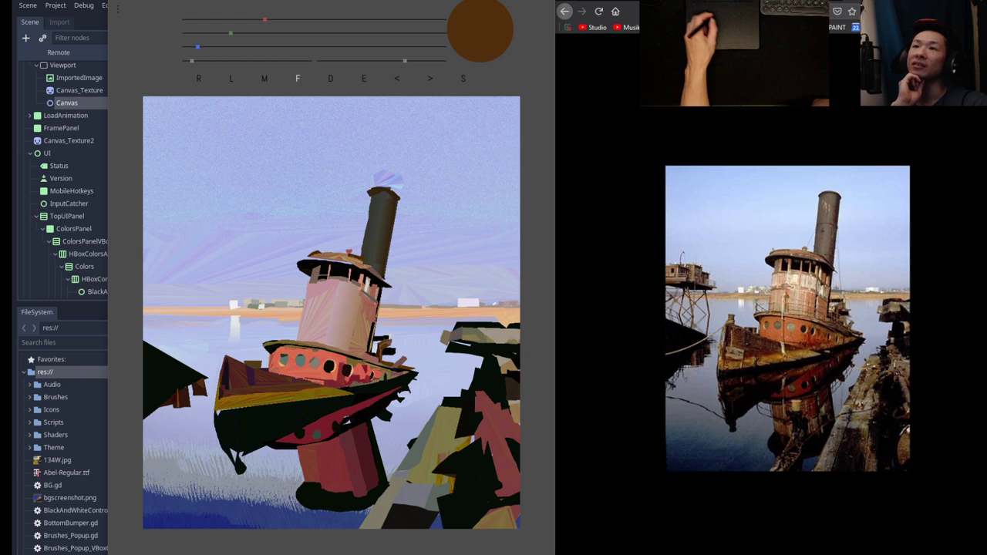
Sample the dark tones, raise green for an olive brown, and fill a small patch between the planks beside the tugboat's bow.
{"action": "key", "text": "e"}
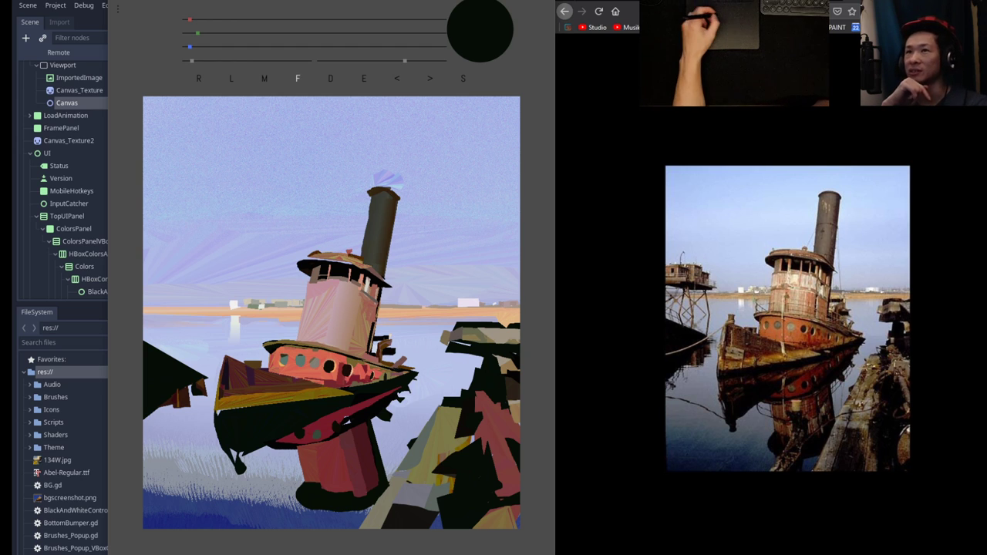
{"action": "key", "text": "e"}
{"action": "key", "text": "f"}
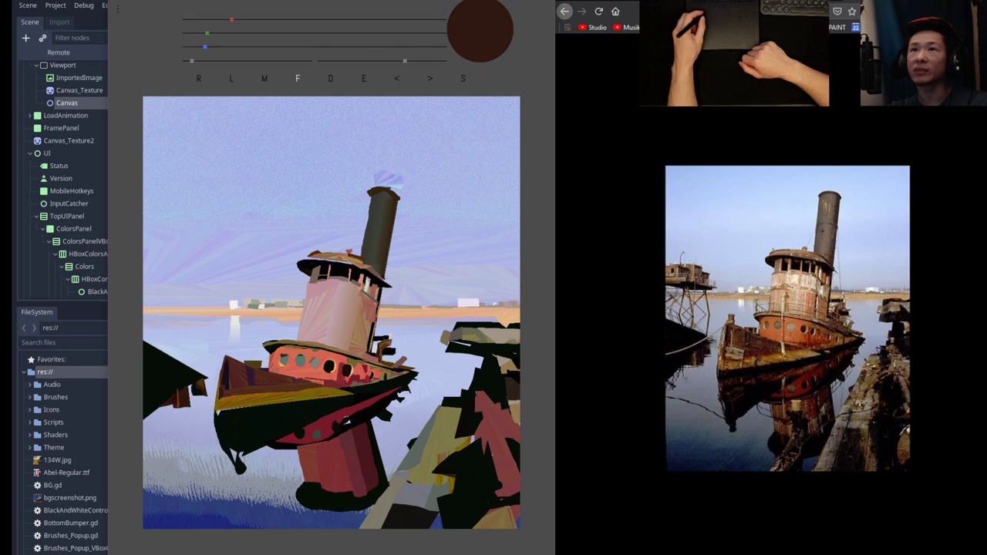
{"action": "left_click_drag", "start_coordinate": [198, 47], "coordinate": [219, 33]}
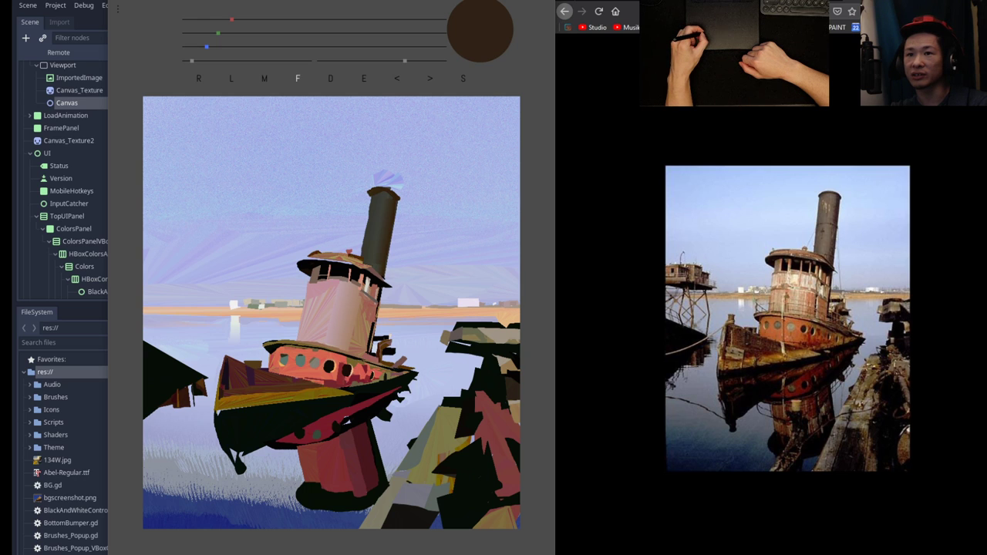
{"action": "mouse_move", "coordinate": [193, 394]}
{"action": "left_mouse_down"}
{"action": "mouse_move", "coordinate": [192, 407]}
{"action": "mouse_move", "coordinate": [190, 390]}
{"action": "left_mouse_up"}
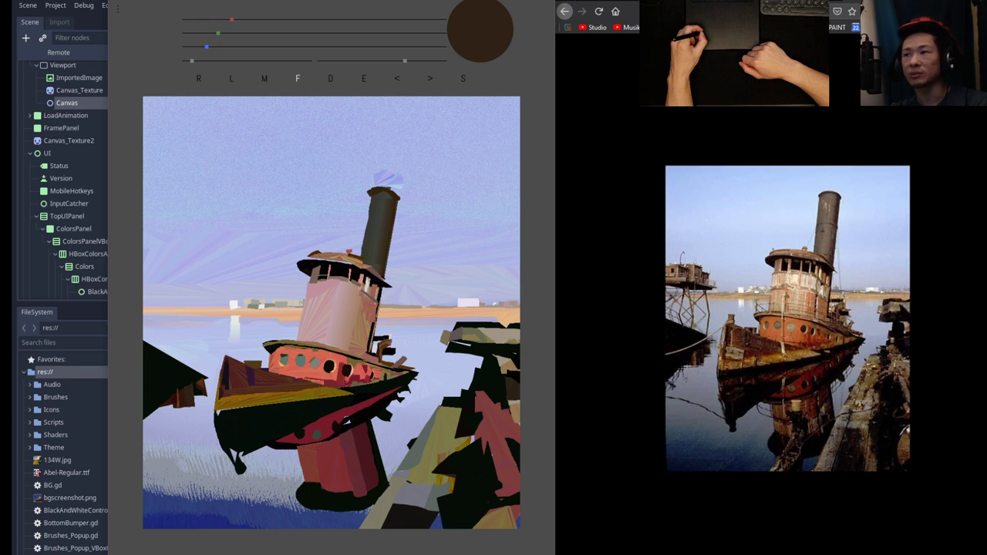
Sample near-black, pale blue and dark brown tones, and reshape the dark mass beside the bow with a curved upper edge.
{"action": "key", "text": "e"}
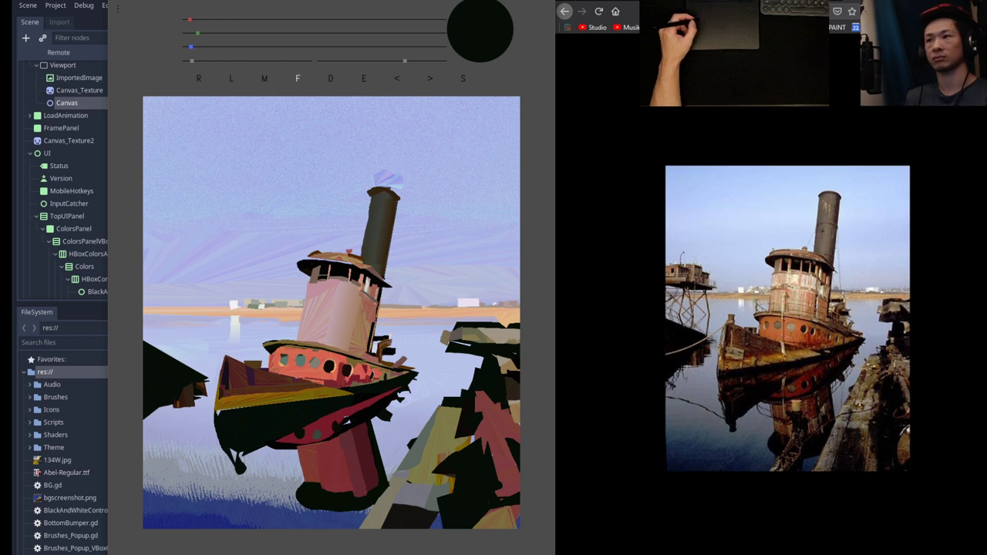
{"action": "key", "text": "e"}
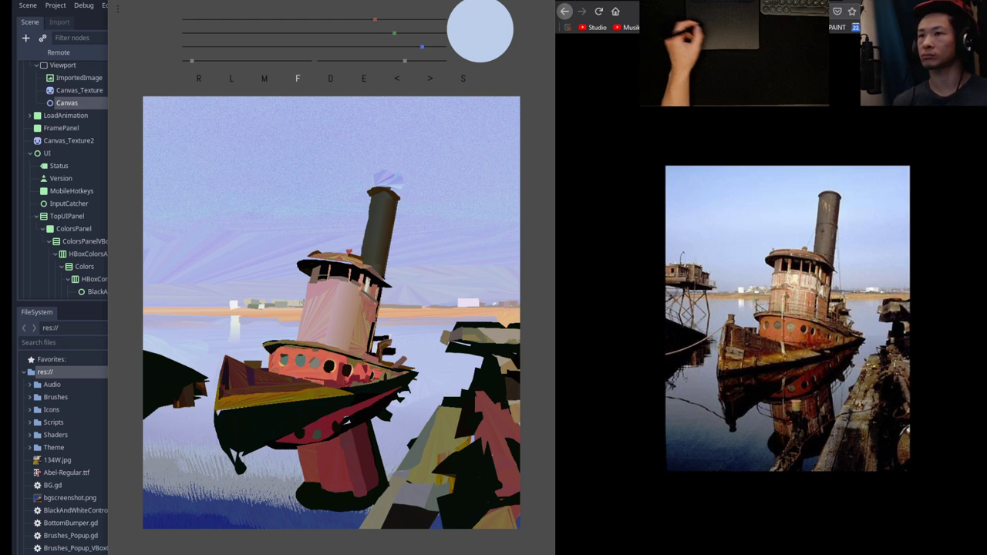
{"action": "key", "text": "e"}
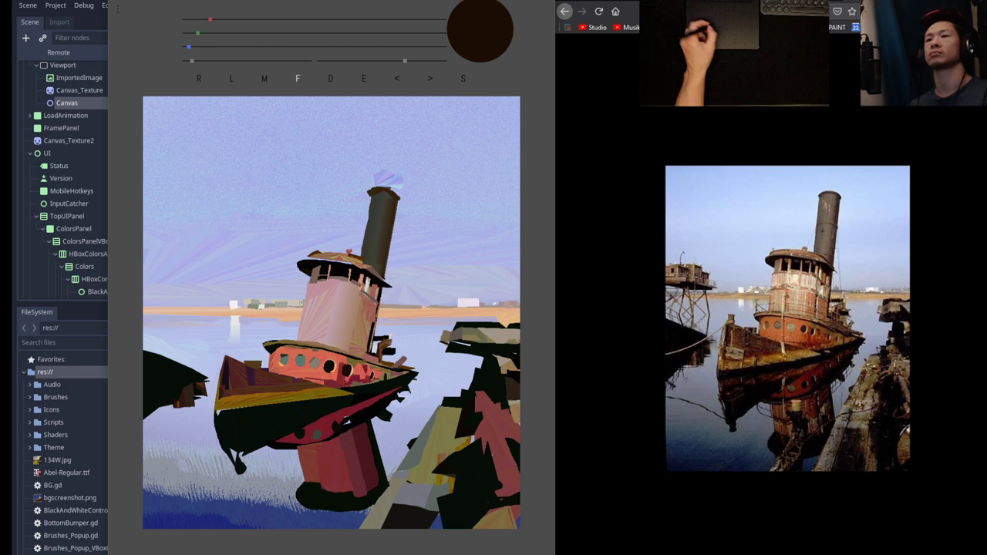
{"action": "key", "text": "e"}
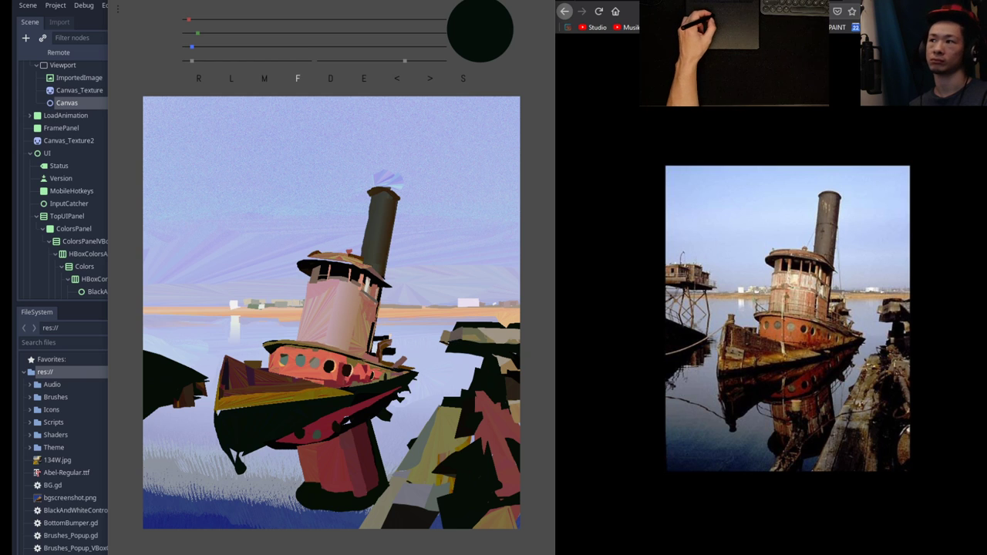
Try to fill the shoreline strip above the pier with a sampled peach tone, and undo the fill.
{"action": "key", "text": "e"}
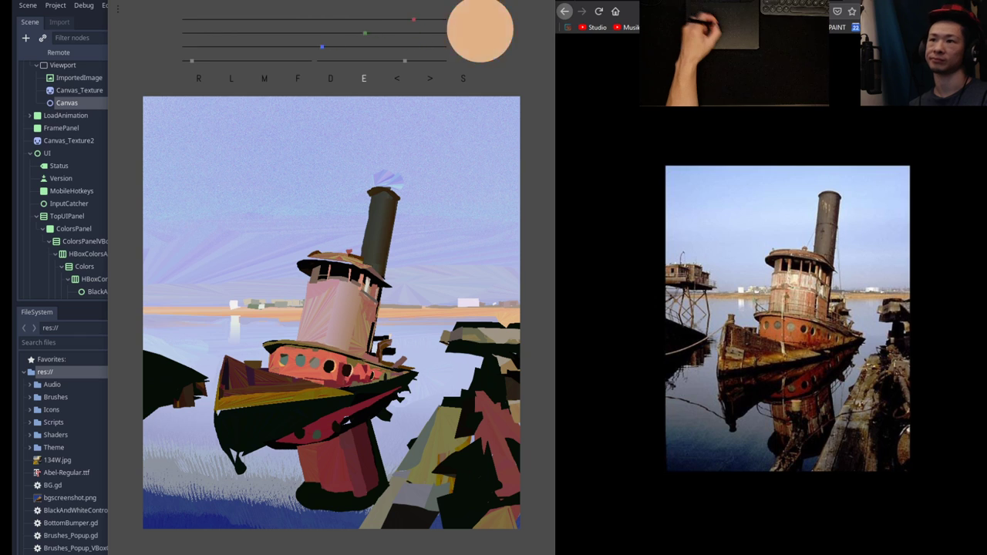
{"action": "left_click", "coordinate": [219, 19]}
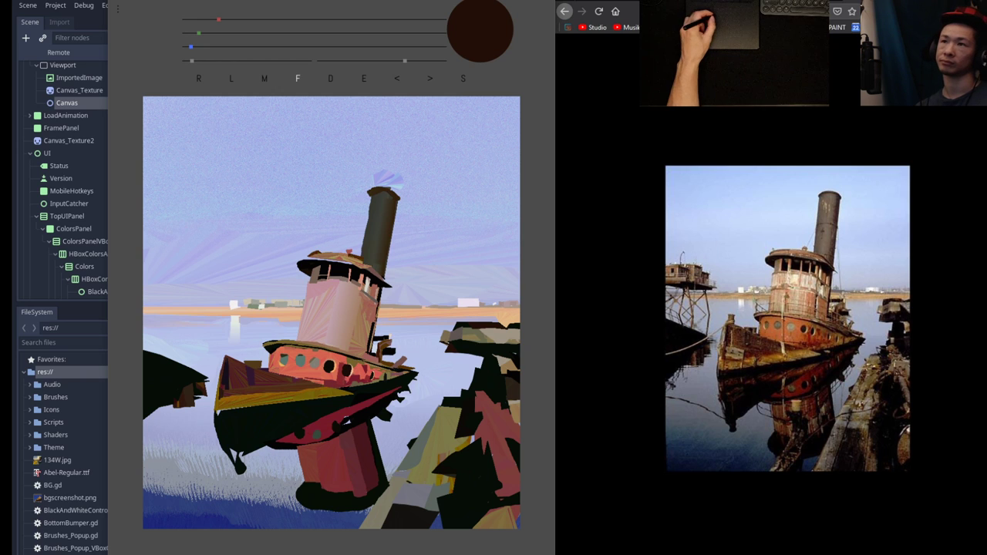
{"action": "key", "text": "e"}
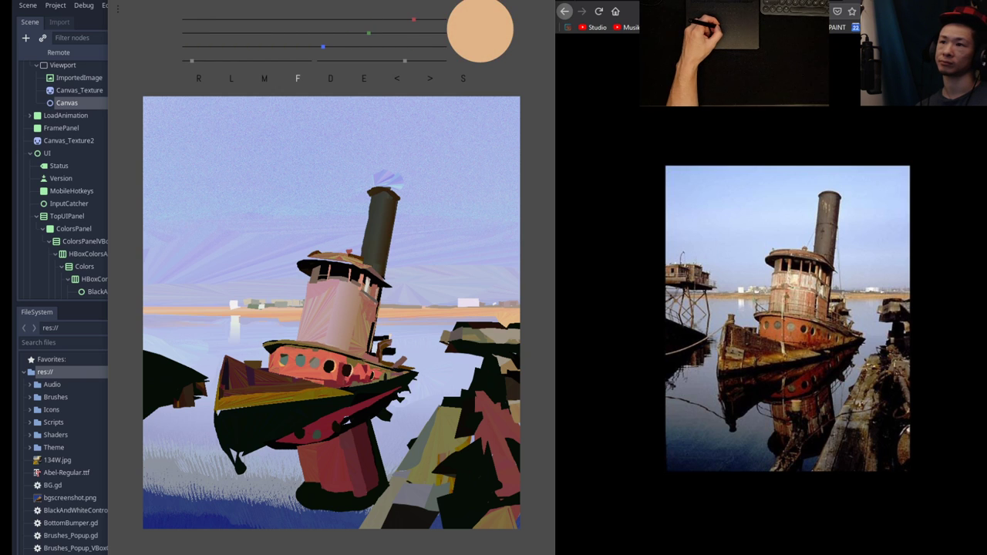
{"action": "left_click_drag", "start_coordinate": [479, 317], "coordinate": [499, 323]}
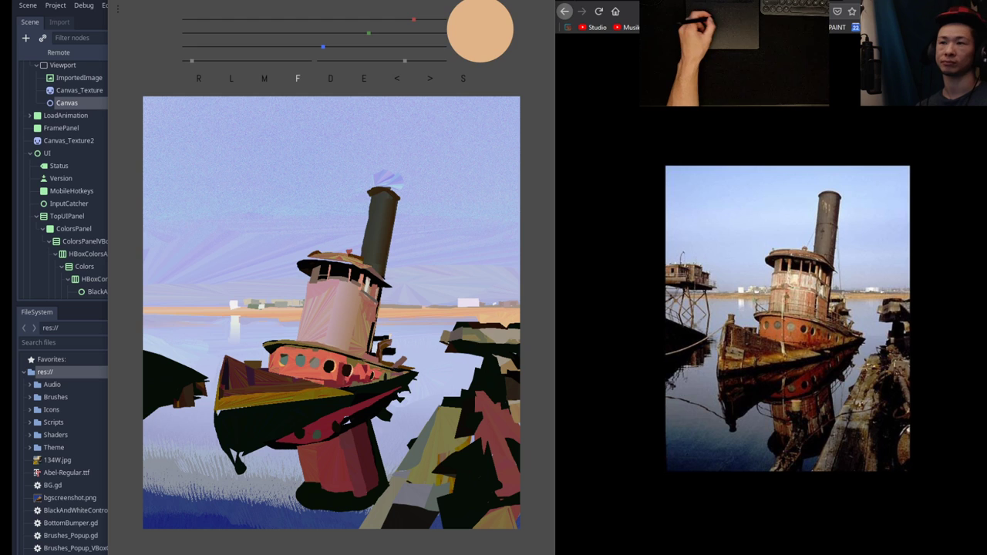
{"action": "key", "text": "ctrl+z"}
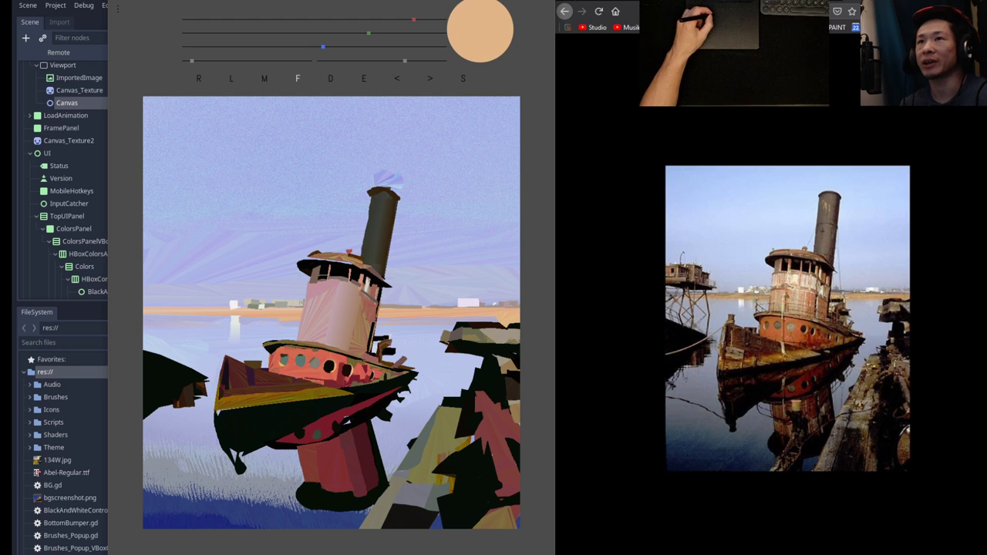
Sample near-black and shade the red wheelhouse reflection in D mode, darkening its upper part and side, and return to F mode.
{"action": "key", "text": "e"}
{"action": "key", "text": "f"}
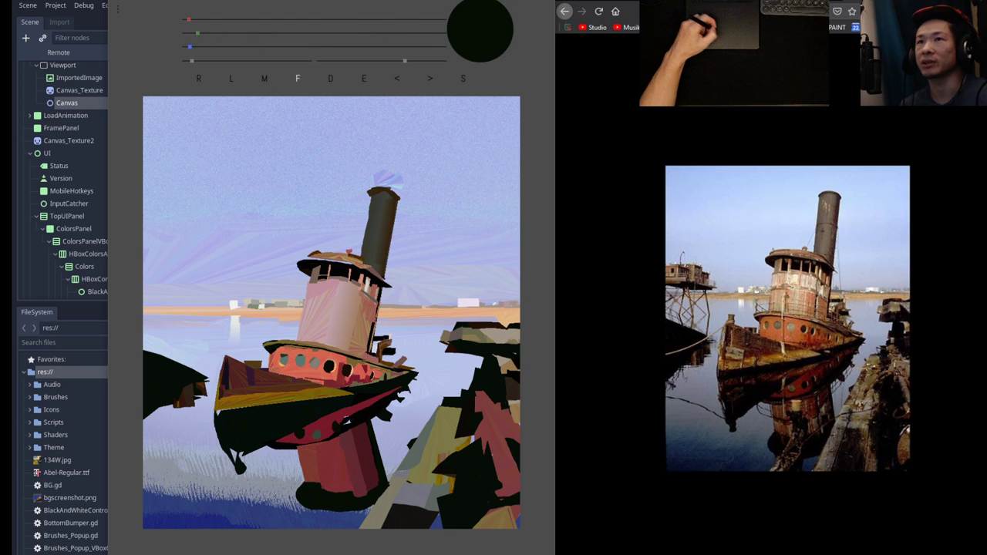
{"action": "key", "text": "d"}
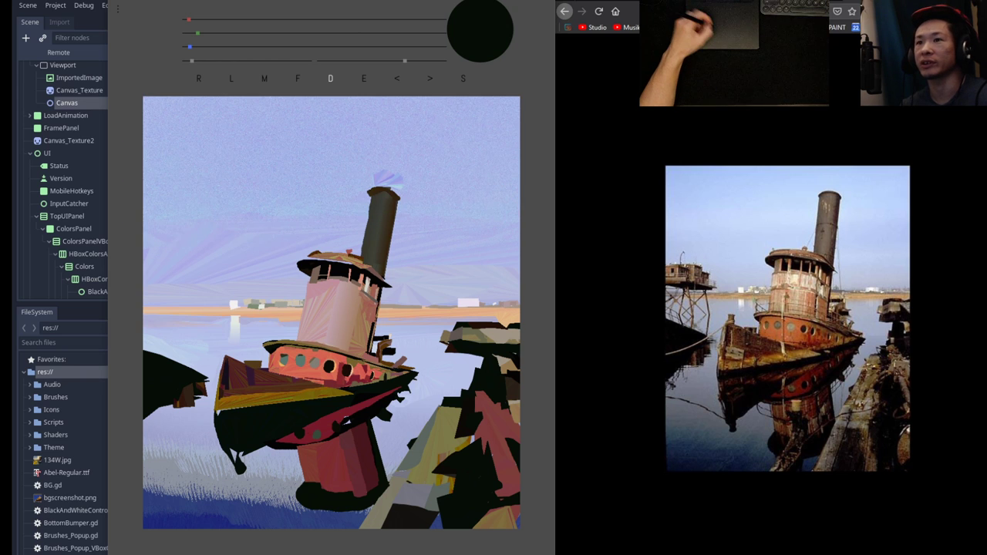
{"action": "left_click_drag", "start_coordinate": [348, 411], "coordinate": [393, 391]}
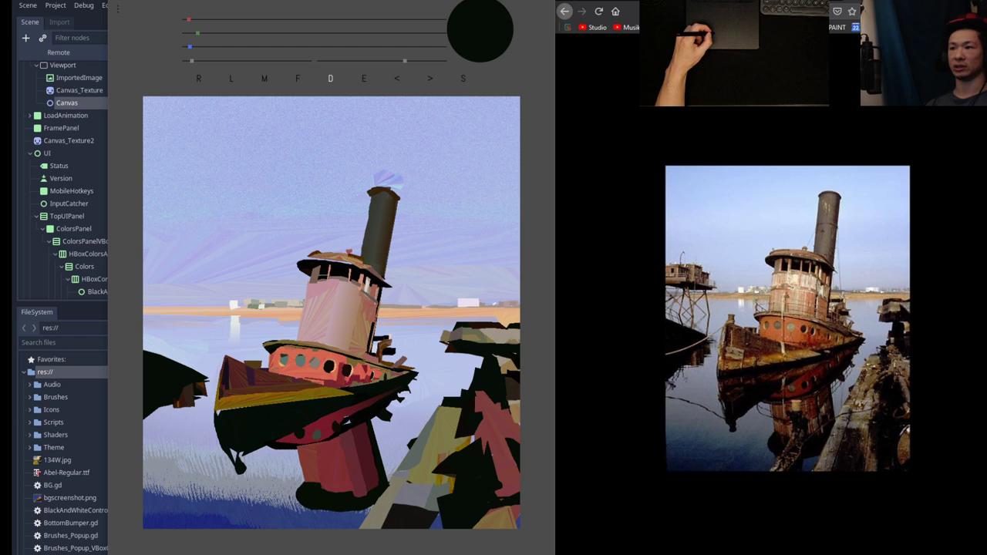
{"action": "left_click_drag", "start_coordinate": [365, 492], "coordinate": [361, 441]}
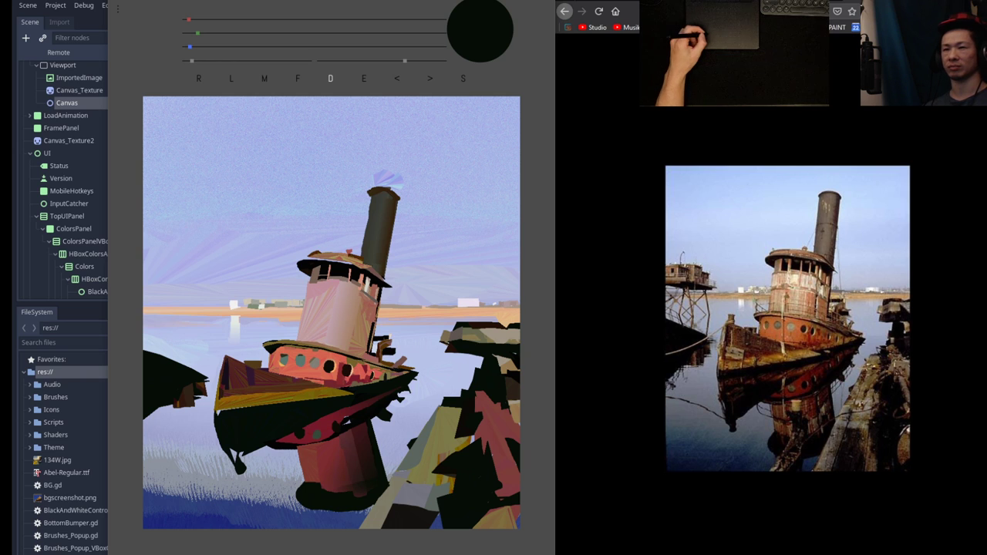
{"action": "key", "text": "e"}
{"action": "key", "text": "d"}
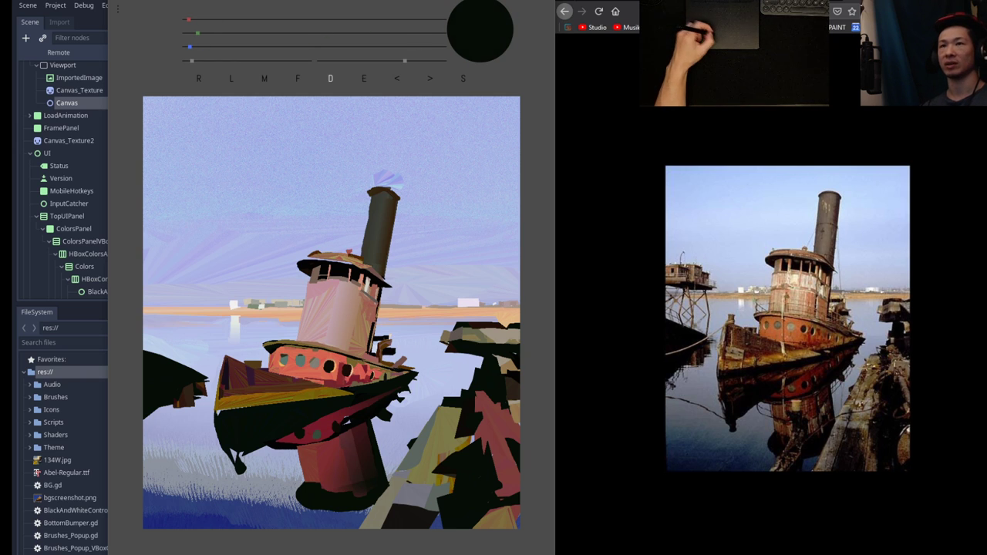
{"action": "key", "text": "f"}
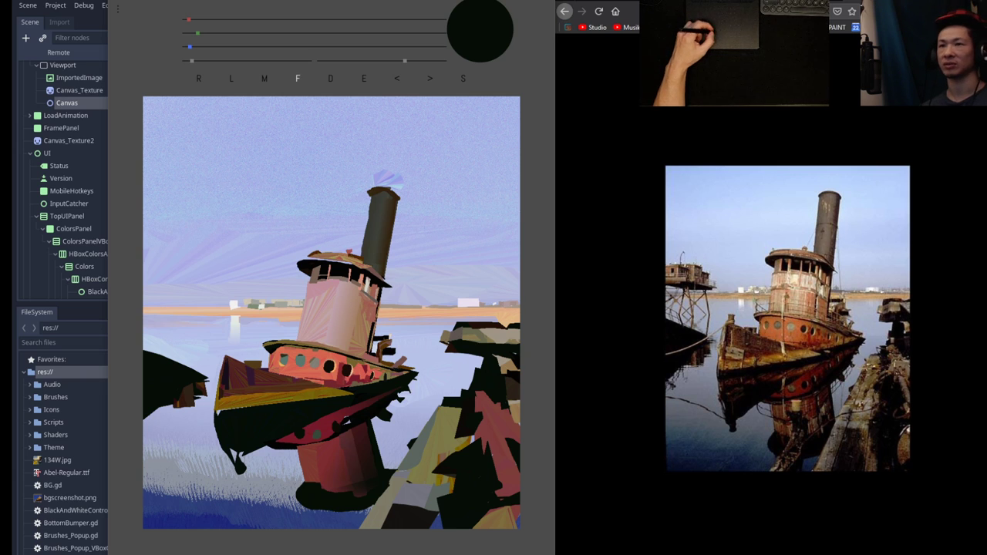
Mix a warm tan and a mauve-grey from sampled tones, and fill narrow facets along the edge of the pier's leaning beam.
{"action": "key", "text": "e"}
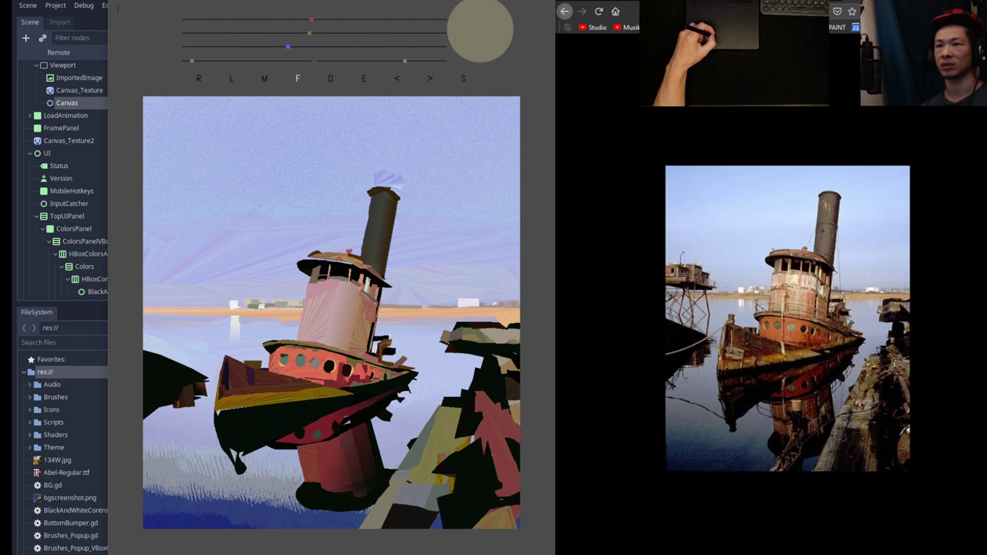
{"action": "left_click_drag", "start_coordinate": [310, 33], "coordinate": [340, 19]}
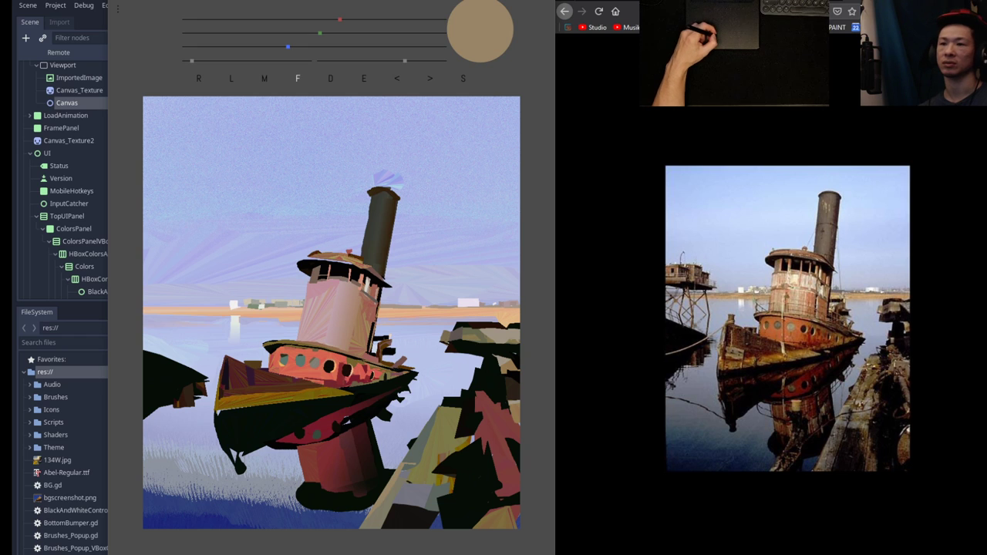
{"action": "key", "text": "e"}
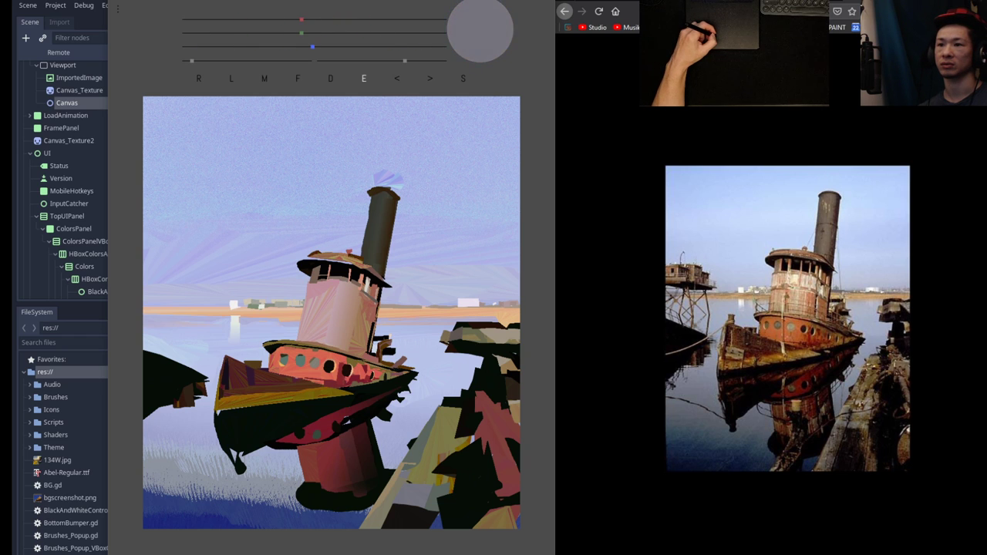
{"action": "left_click_drag", "start_coordinate": [302, 33], "coordinate": [291, 34]}
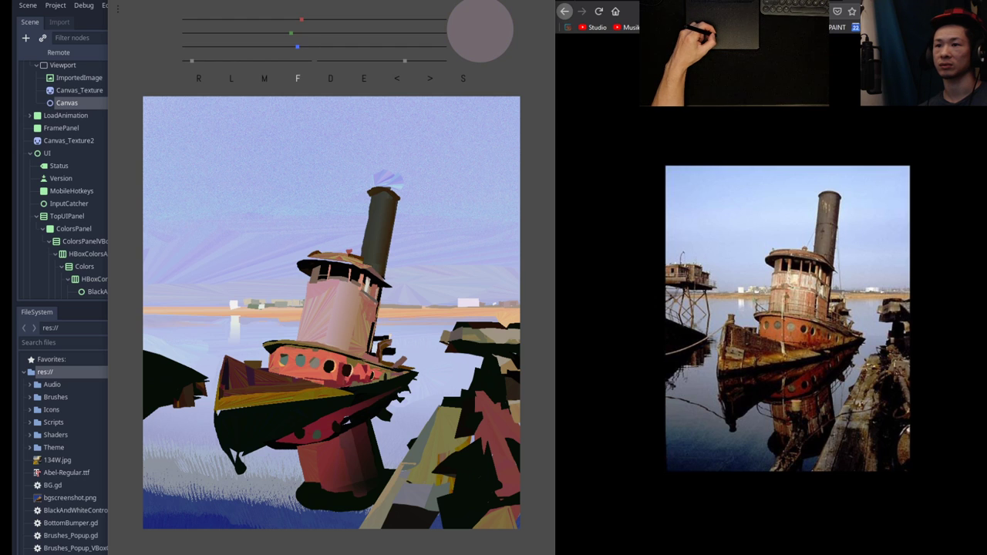
{"action": "left_click_drag", "start_coordinate": [409, 466], "coordinate": [397, 483]}
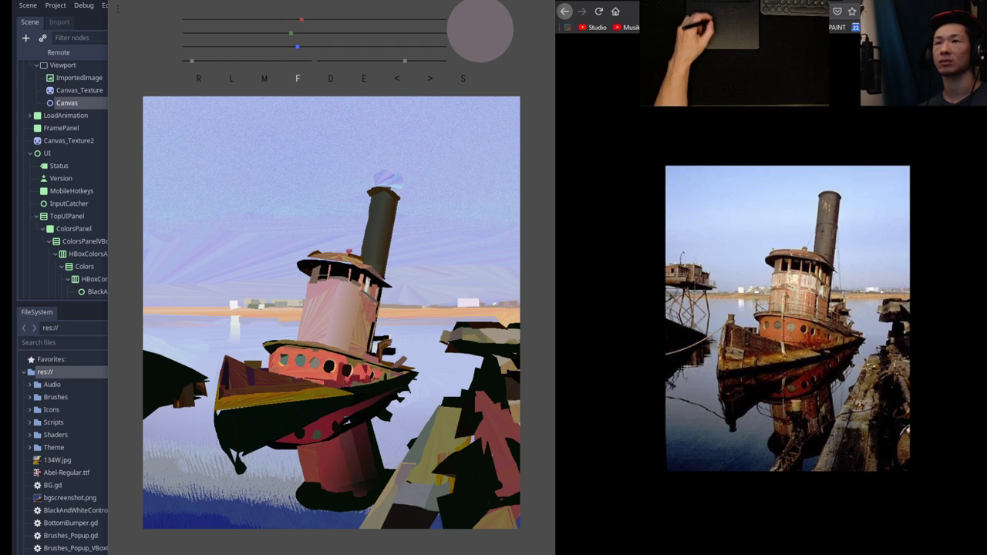
{"action": "key", "text": "e"}
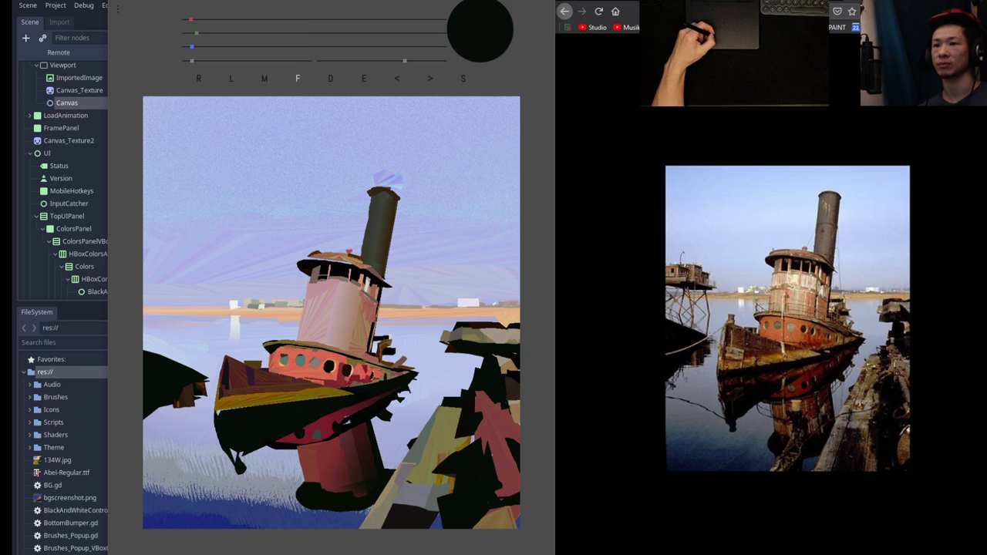
Fill near-black facets along the lower edge of the pier's leaning beam, and add a sampled brown facet beside it in F mode.
{"action": "left_click_drag", "start_coordinate": [409, 472], "coordinate": [390, 511]}
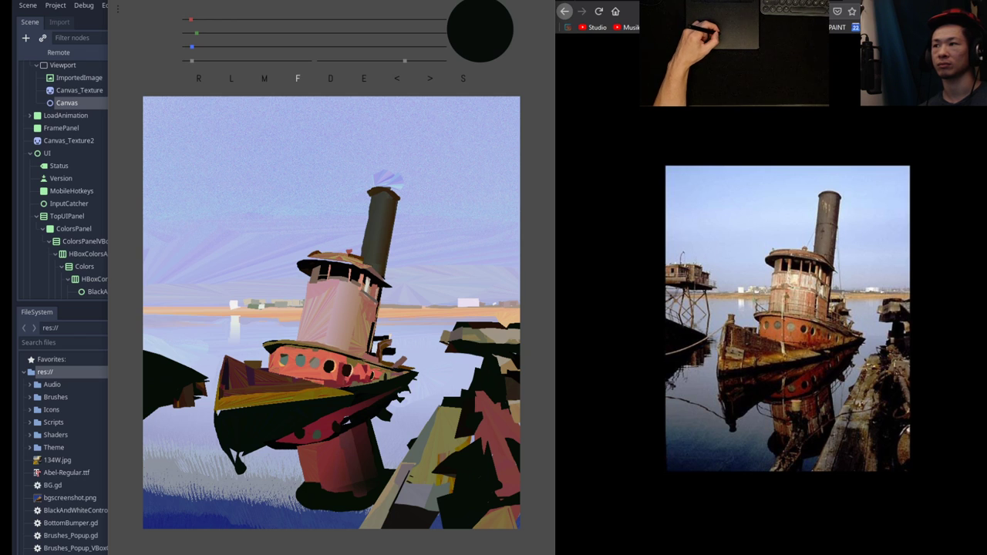
{"action": "left_click_drag", "start_coordinate": [473, 441], "coordinate": [436, 465]}
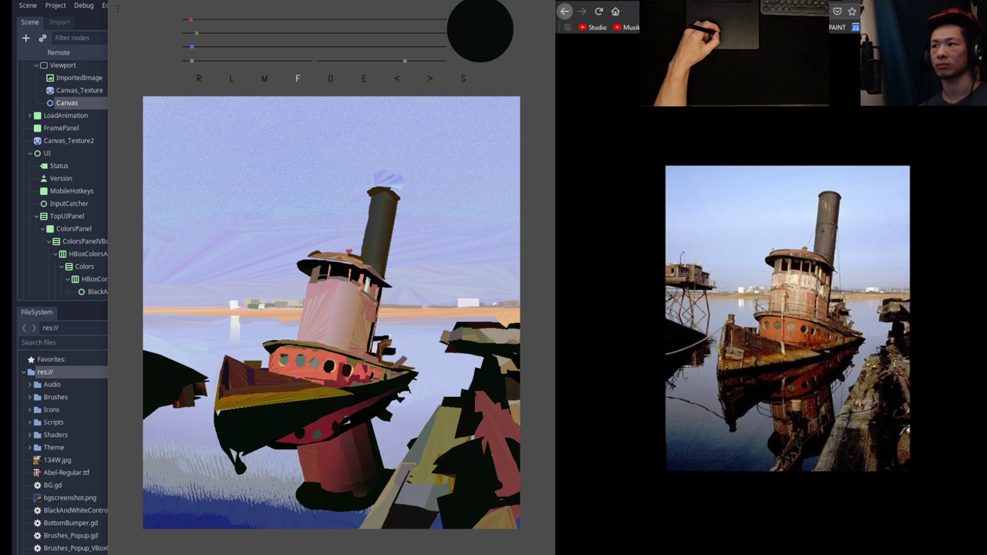
{"action": "key", "text": "e"}
{"action": "left_click", "coordinate": [435, 476]}
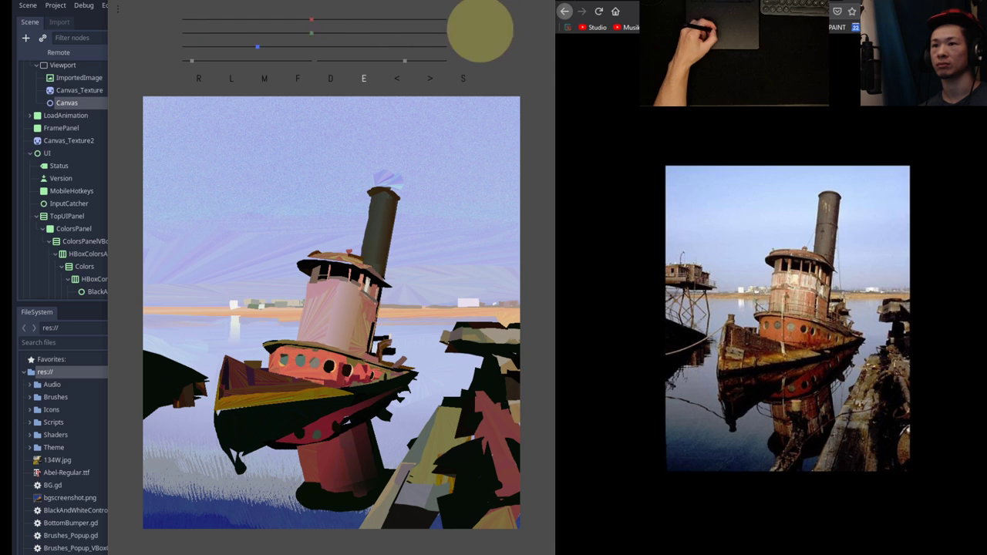
{"action": "key", "text": "f"}
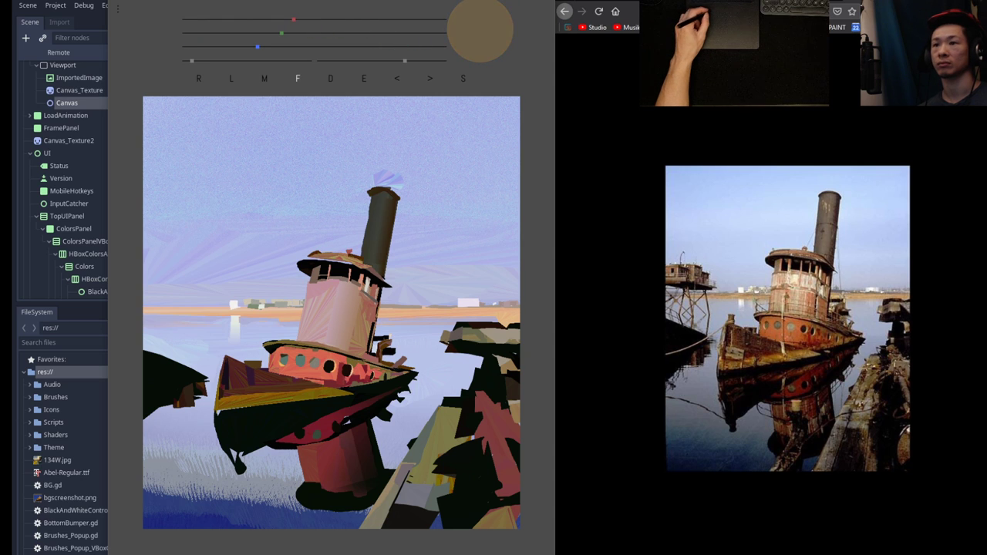
{"action": "mouse_move", "coordinate": [437, 468]}
{"action": "left_mouse_down"}
{"action": "mouse_move", "coordinate": [428, 483]}
{"action": "mouse_move", "coordinate": [456, 466]}
{"action": "left_mouse_up"}
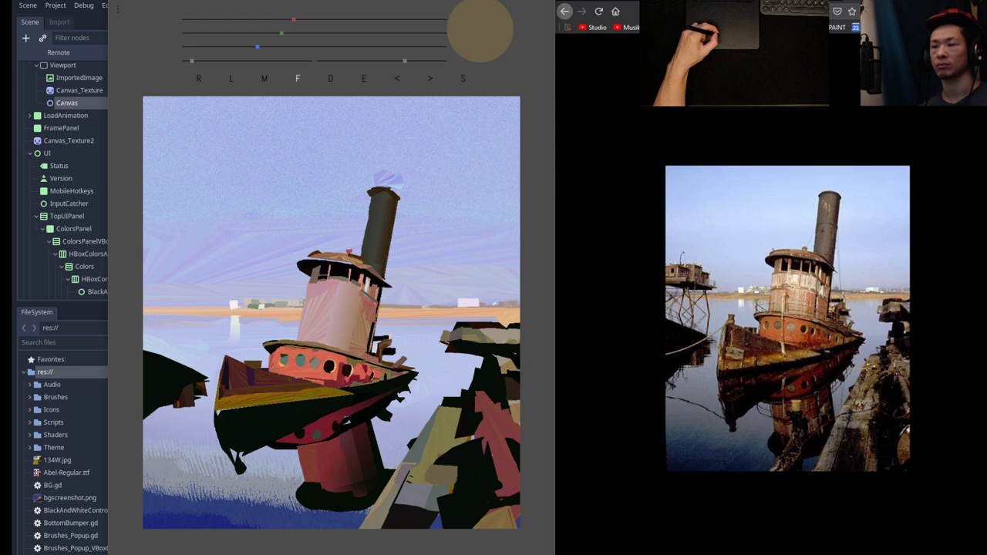
Sample near-black, brown and dark red tones, and fill a dark red patch over the openings in the hull's red reflection.
{"action": "key", "text": "e"}
{"action": "key", "text": "f"}
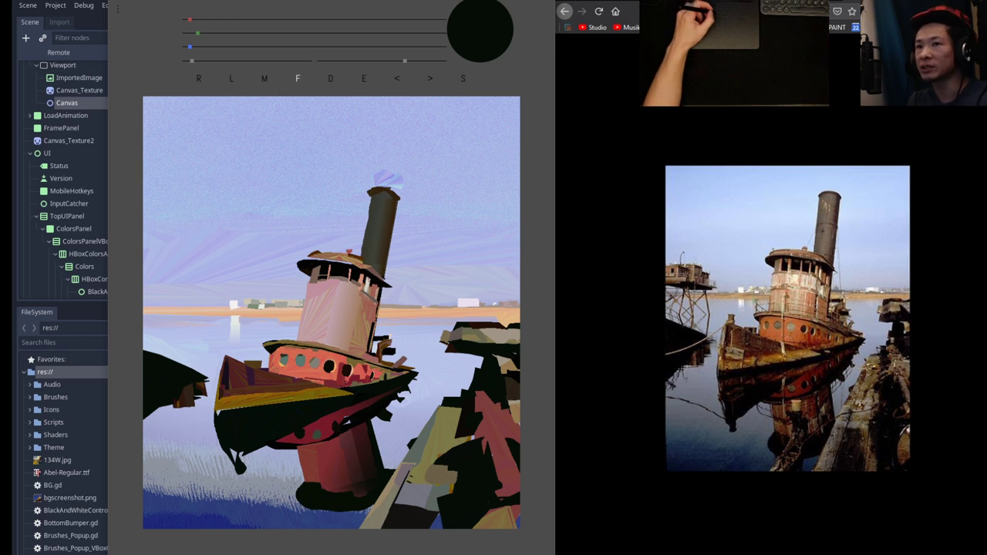
{"action": "key", "text": "e"}
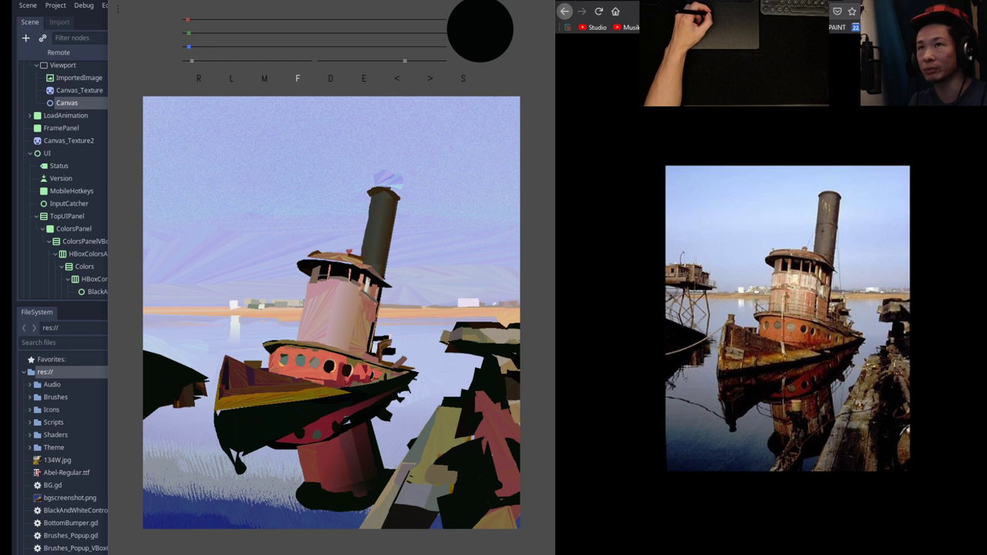
{"action": "key", "text": "e"}
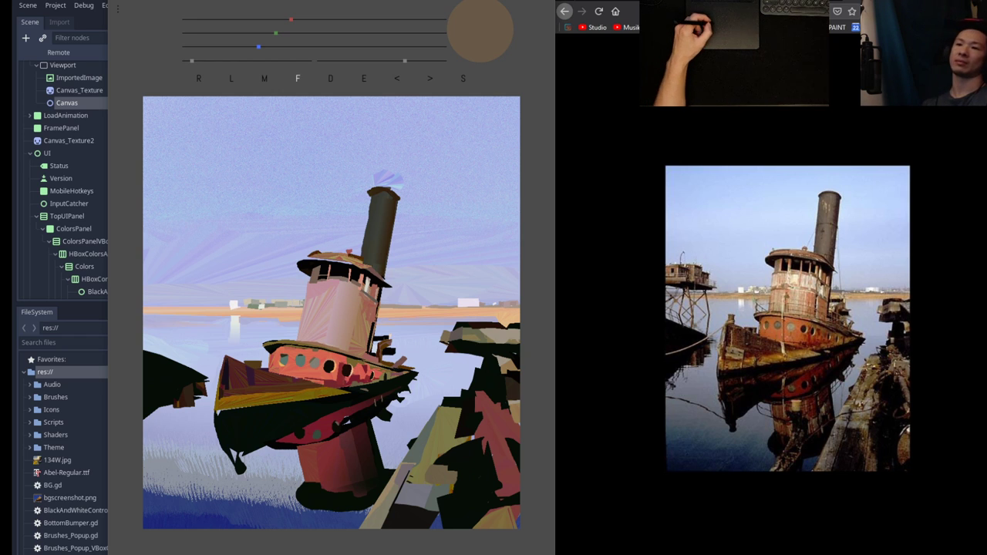
{"action": "key", "text": "e"}
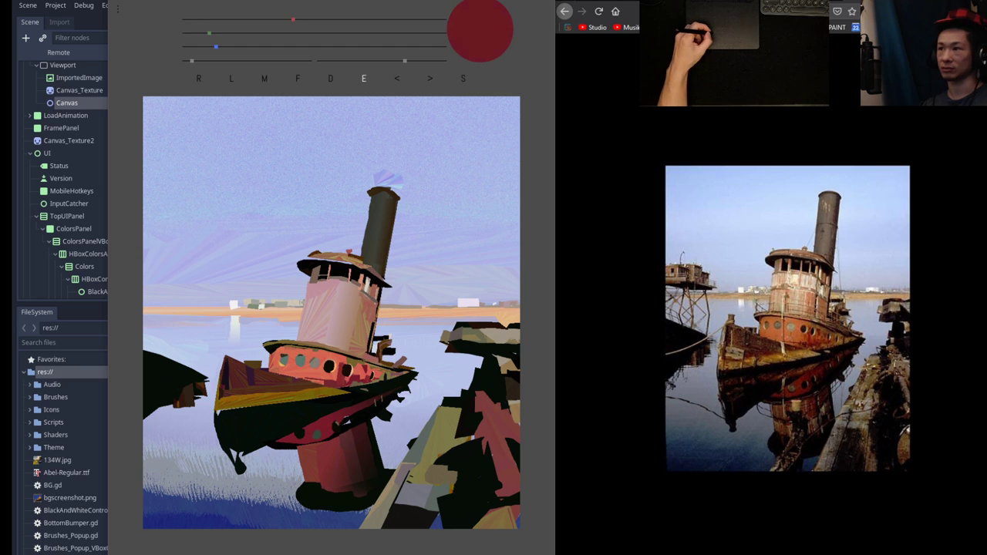
{"action": "mouse_move", "coordinate": [344, 417]}
{"action": "left_mouse_down"}
{"action": "mouse_move", "coordinate": [342, 427]}
{"action": "mouse_move", "coordinate": [357, 413]}
{"action": "left_mouse_up"}
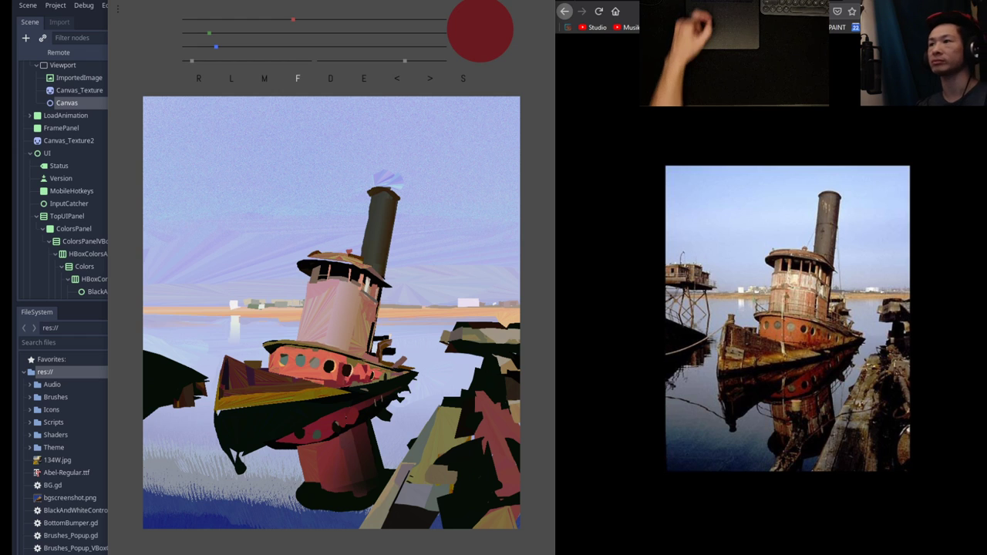
Sample a darker red and shade the stern end of the hull's reflection in M mode.
{"action": "key", "text": "e"}
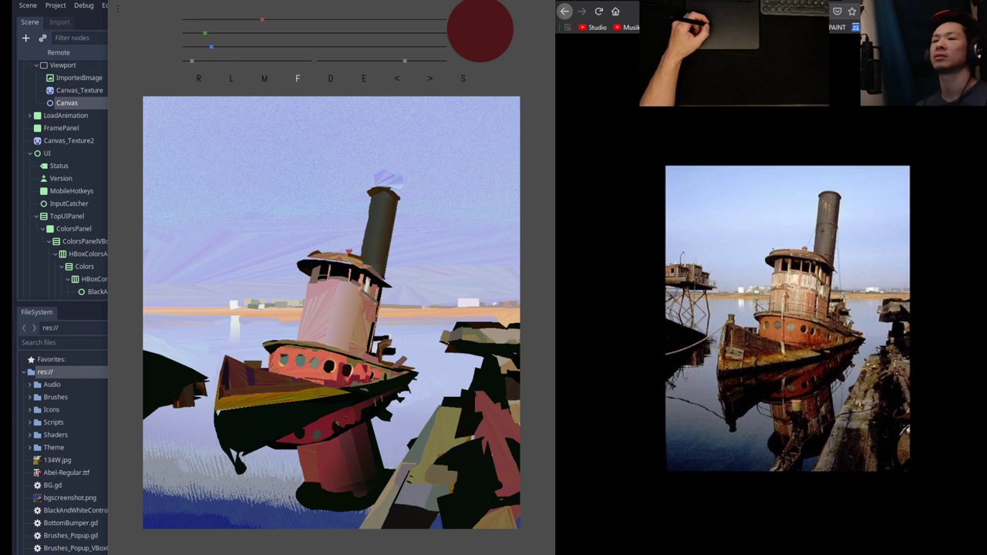
{"action": "key", "text": "m"}
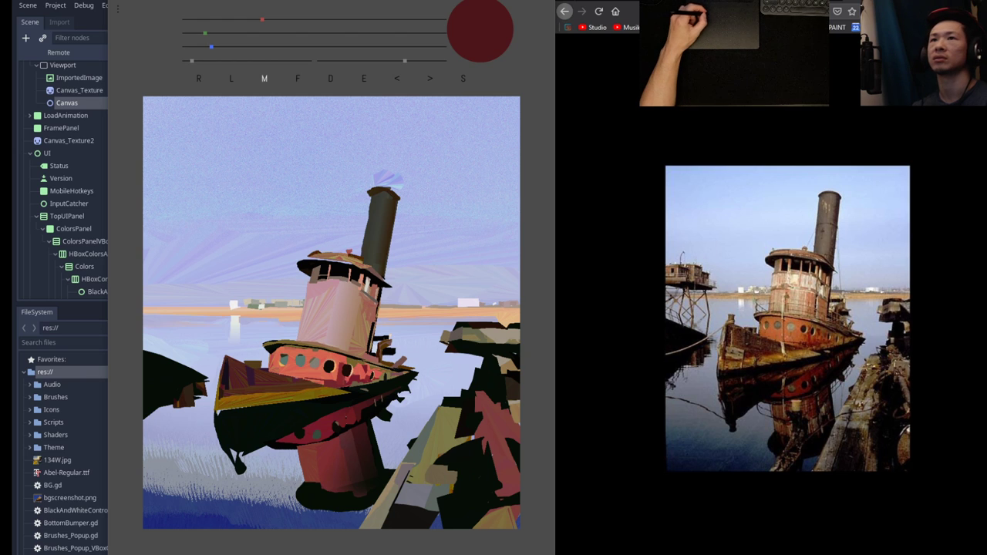
{"action": "mouse_move", "coordinate": [338, 425]}
{"action": "left_mouse_down"}
{"action": "mouse_move", "coordinate": [395, 404]}
{"action": "mouse_move", "coordinate": [378, 397]}
{"action": "left_mouse_up"}
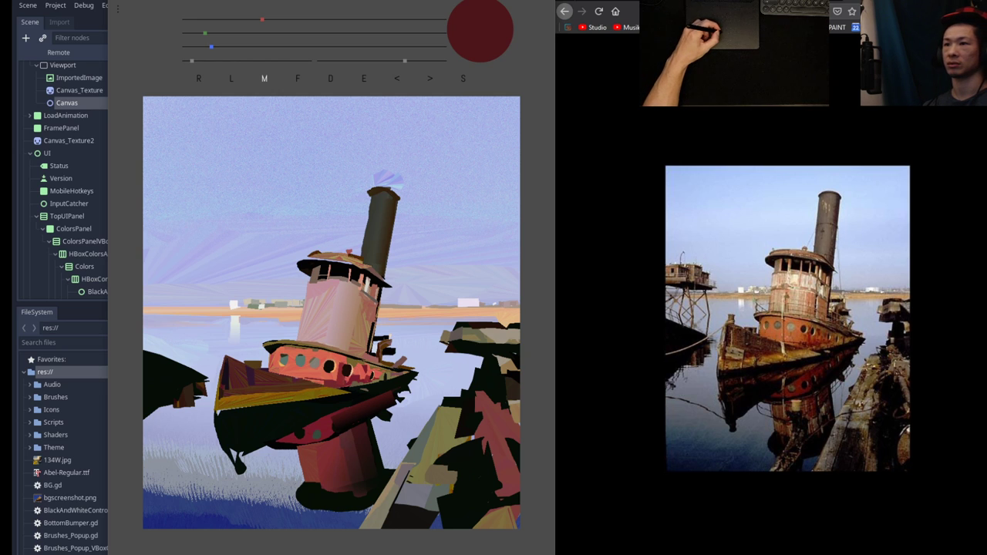
Shade the lower part of the pier's red post in M mode with dark red, undoing the first two attempts.
{"action": "left_click_drag", "start_coordinate": [470, 408], "coordinate": [513, 428]}
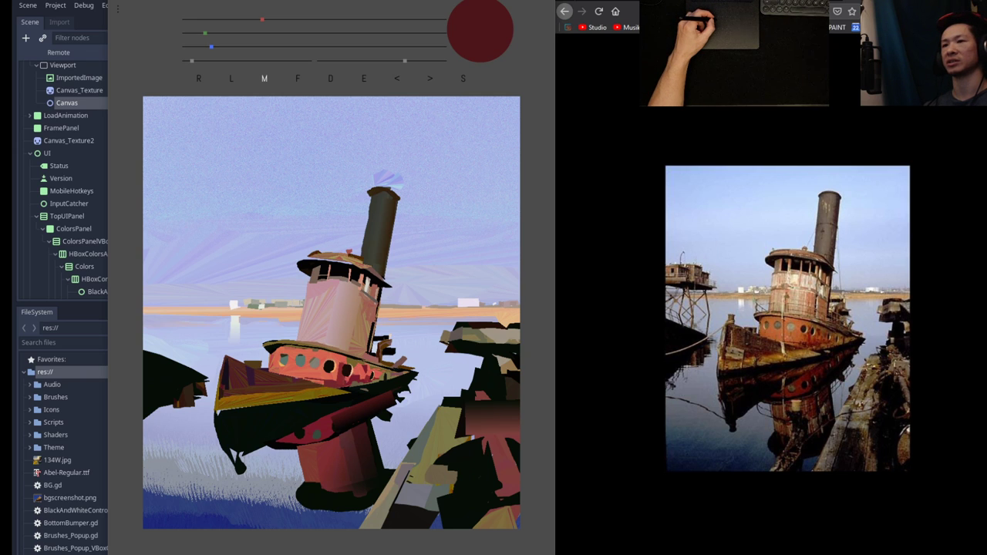
{"action": "key", "text": "ctrl+z"}
{"action": "left_click_drag", "start_coordinate": [476, 439], "coordinate": [508, 484]}
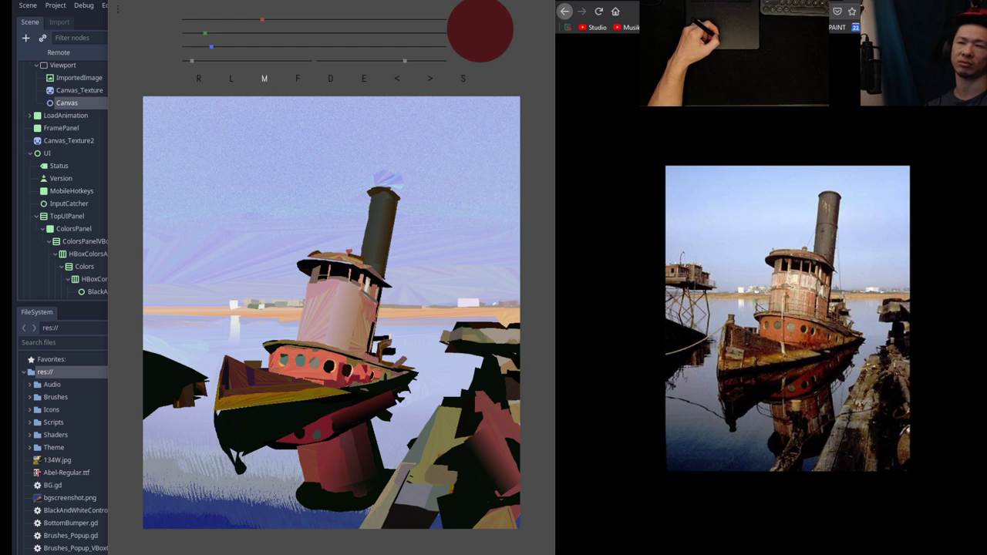
{"action": "key", "text": "ctrl+z"}
{"action": "left_click_drag", "start_coordinate": [479, 462], "coordinate": [501, 472]}
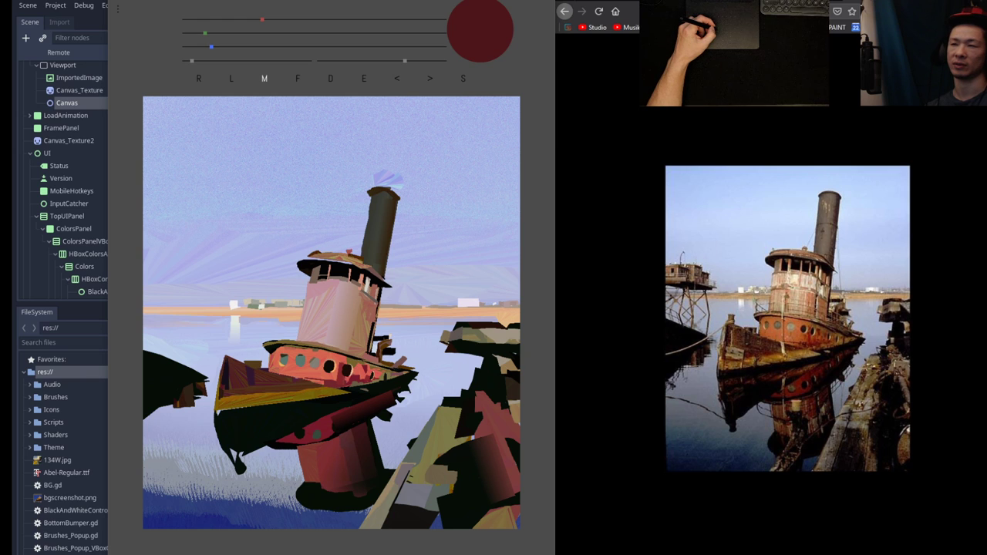
Reduce the brush size and darken the top of the pier's red post in M mode, undoing the oversized attempts.
{"action": "left_click_drag", "start_coordinate": [469, 413], "coordinate": [518, 398]}
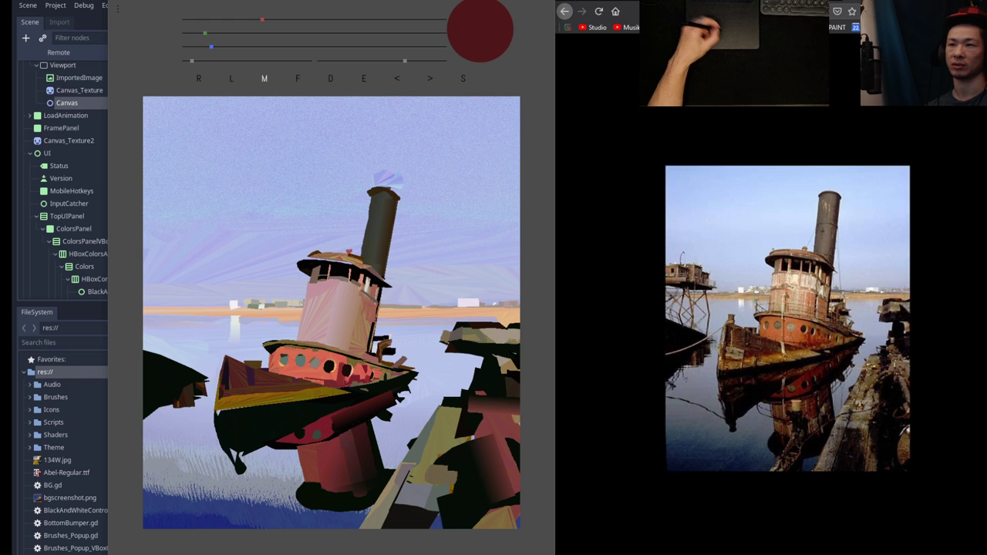
{"action": "key", "text": "ctrl+z"}
{"action": "left_click", "coordinate": [369, 61]}
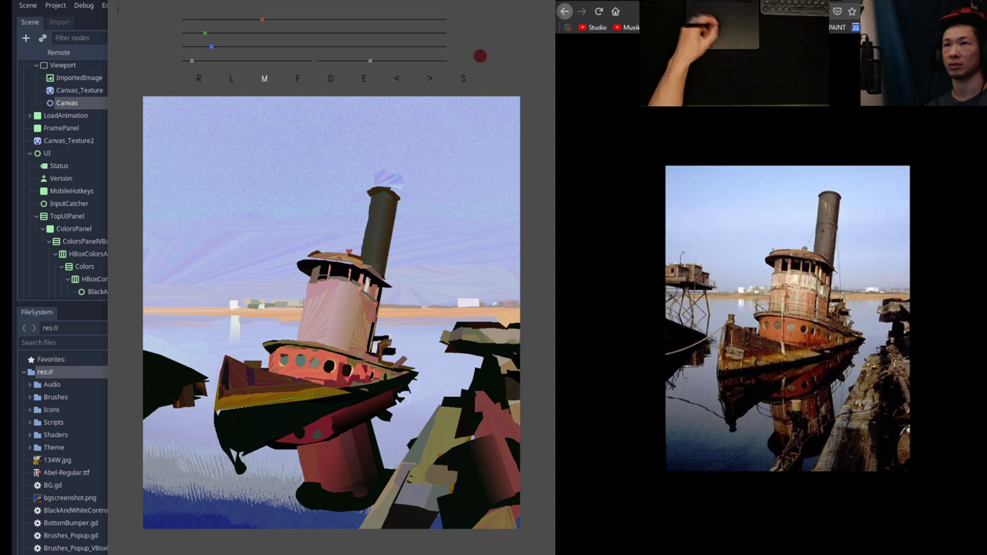
{"action": "key", "text": "bracketright"}
{"action": "mouse_move", "coordinate": [486, 407]}
{"action": "left_mouse_down"}
{"action": "mouse_move", "coordinate": [509, 407]}
{"action": "mouse_move", "coordinate": [509, 399]}
{"action": "left_mouse_up"}
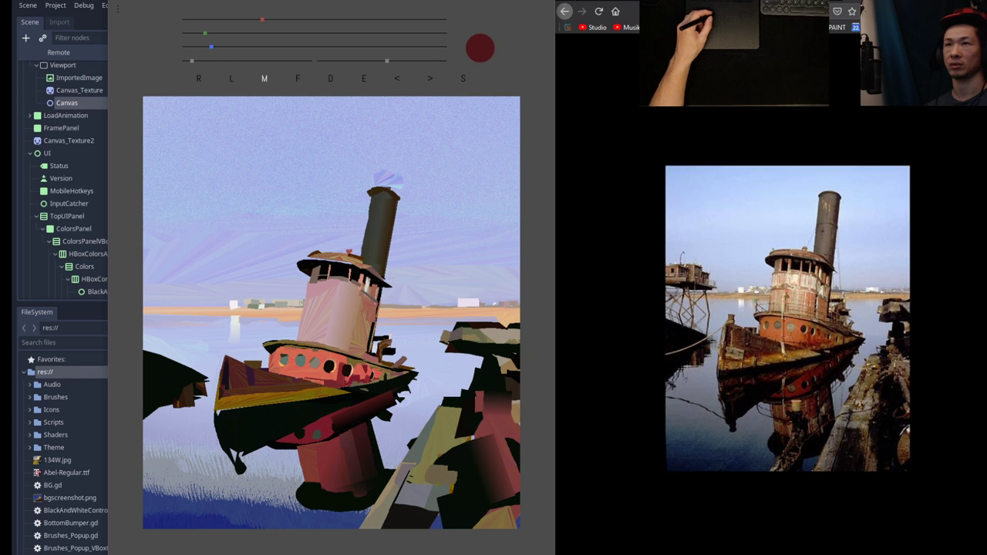
{"action": "key", "text": "ctrl+z"}
{"action": "left_click", "coordinate": [490, 398]}
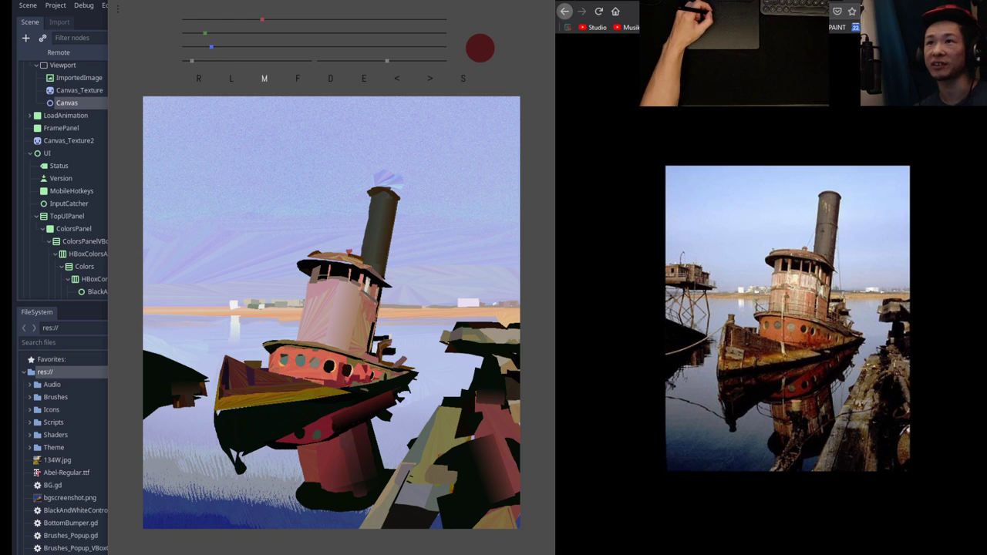
Mix a pale cream from a sampled pale blue, and dab flaking paint on the upper wheelhouse with a smaller Chalk brush in D mode.
{"action": "key", "text": "e"}
{"action": "key", "text": "f"}
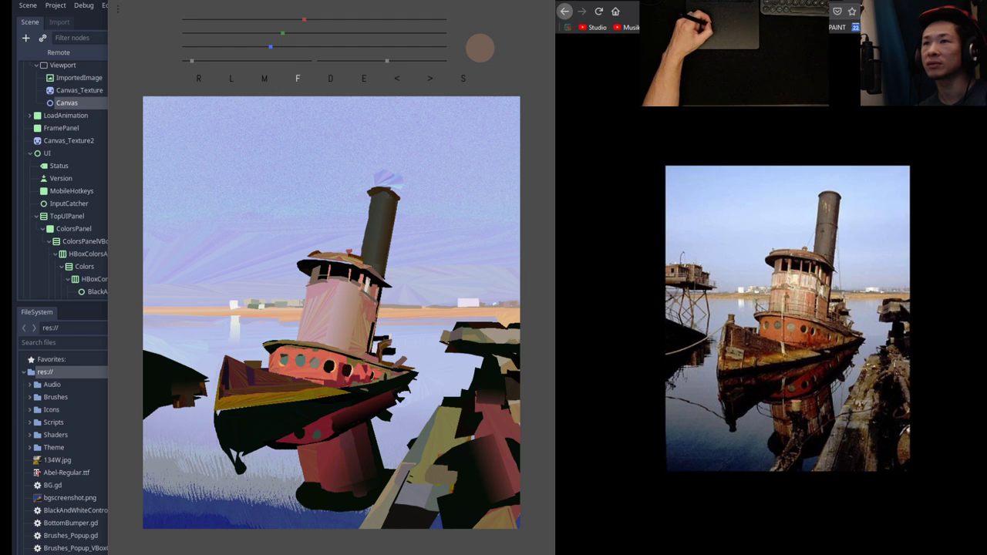
{"action": "key", "text": "e"}
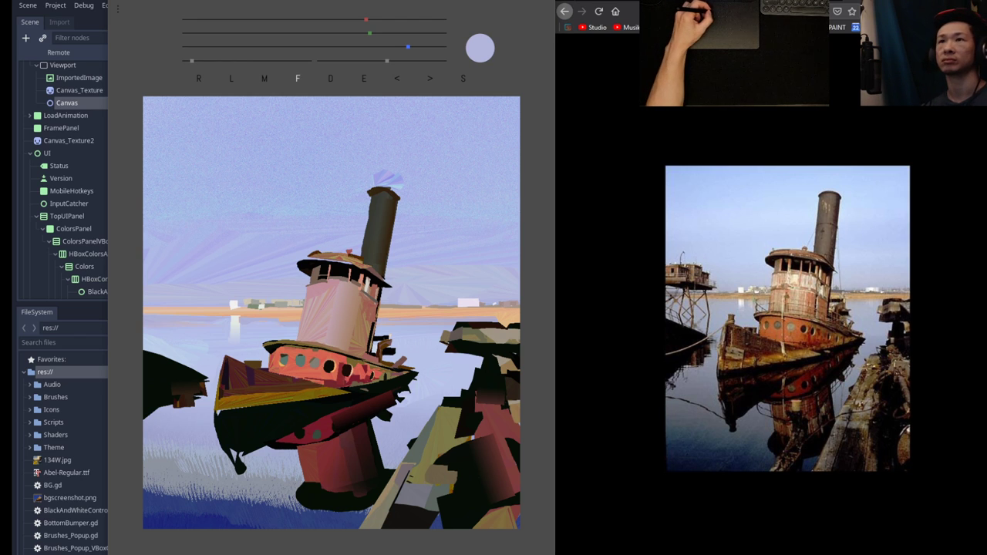
{"action": "left_click", "coordinate": [413, 20]}
{"action": "left_click", "coordinate": [424, 33]}
{"action": "left_click", "coordinate": [330, 79]}
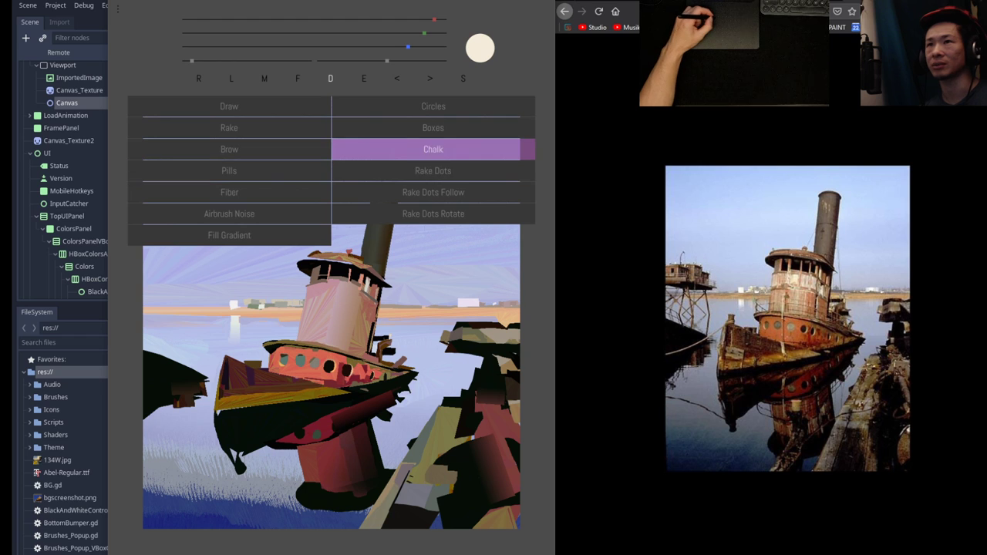
{"action": "left_click", "coordinate": [433, 170]}
{"action": "left_click_drag", "start_coordinate": [368, 61], "coordinate": [362, 61]}
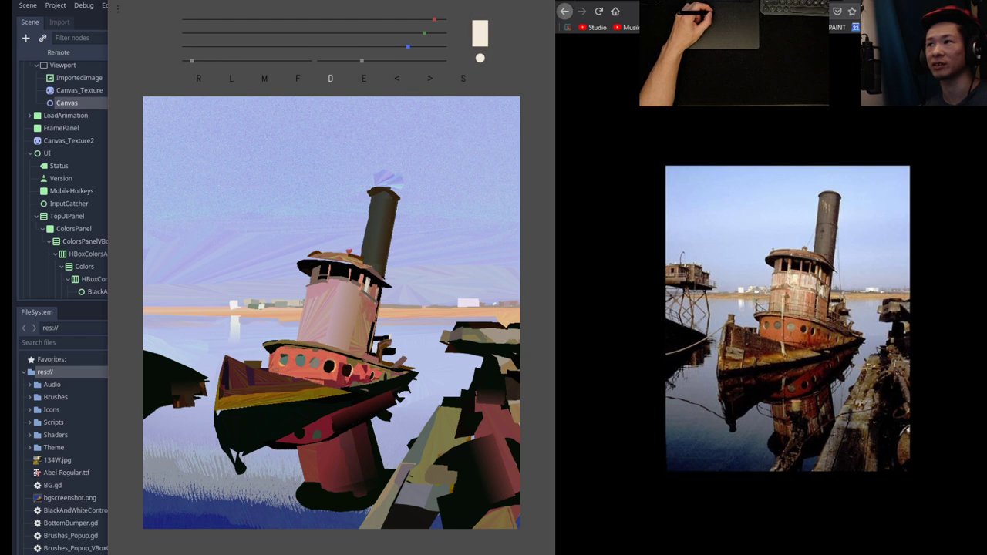
{"action": "left_click_drag", "start_coordinate": [334, 283], "coordinate": [335, 296]}
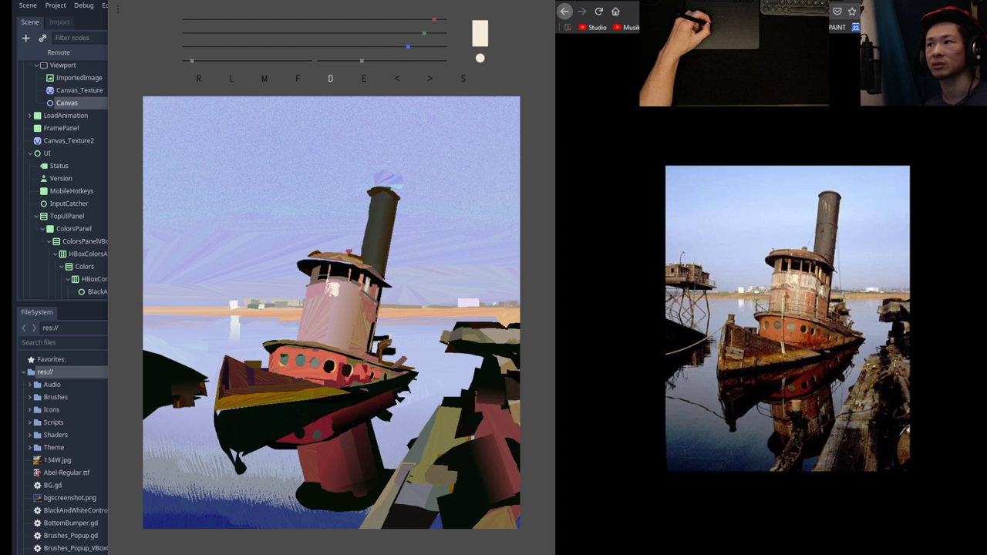
Mix a peach and a dusty pink from sampled salmon, and extend the flaking paint across the wheelhouse below its windows.
{"action": "mouse_move", "coordinate": [408, 47]}
{"action": "left_mouse_down"}
{"action": "mouse_move", "coordinate": [379, 47]}
{"action": "mouse_move", "coordinate": [401, 33]}
{"action": "left_mouse_up"}
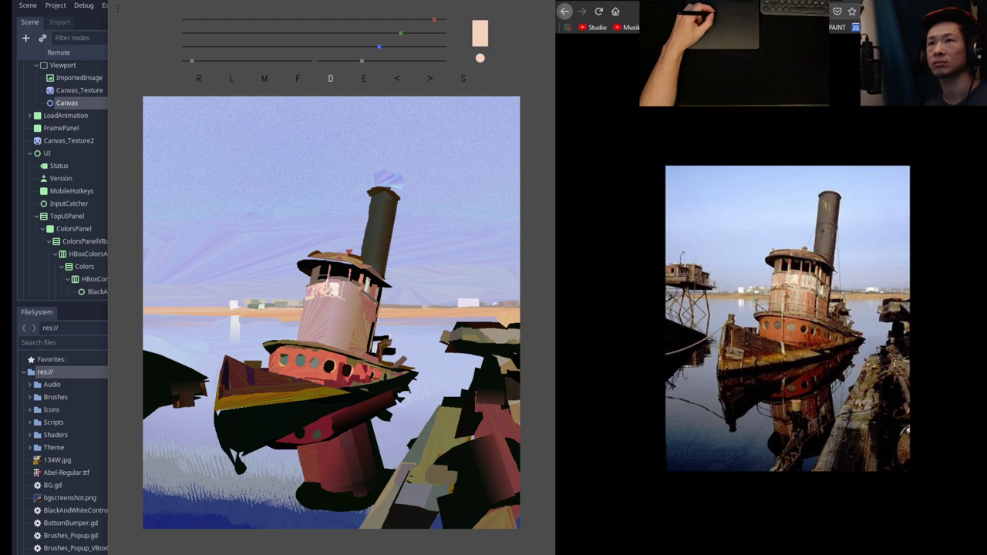
{"action": "left_click", "coordinate": [364, 78]}
{"action": "left_click", "coordinate": [324, 320]}
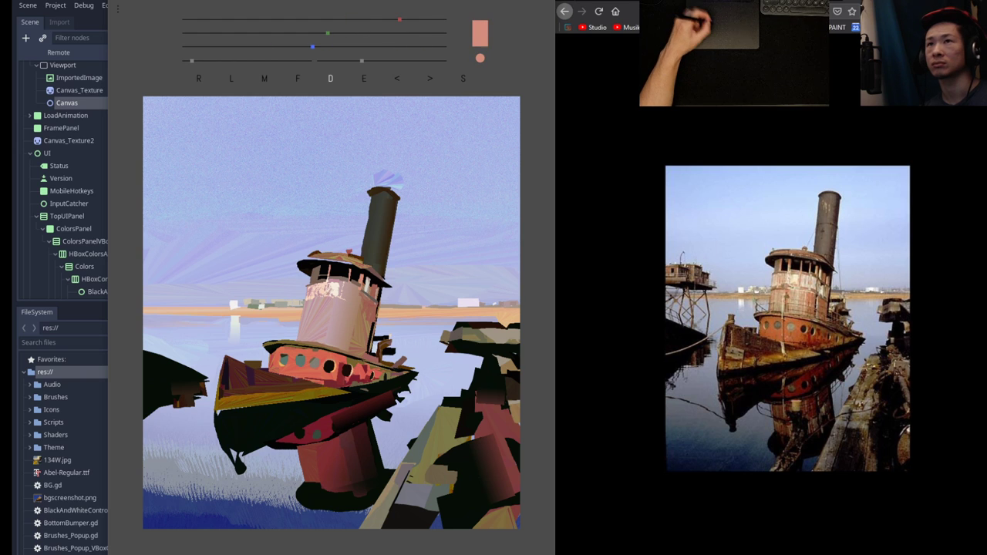
{"action": "left_click_drag", "start_coordinate": [313, 47], "coordinate": [327, 47]}
{"action": "left_click_drag", "start_coordinate": [399, 20], "coordinate": [373, 19]}
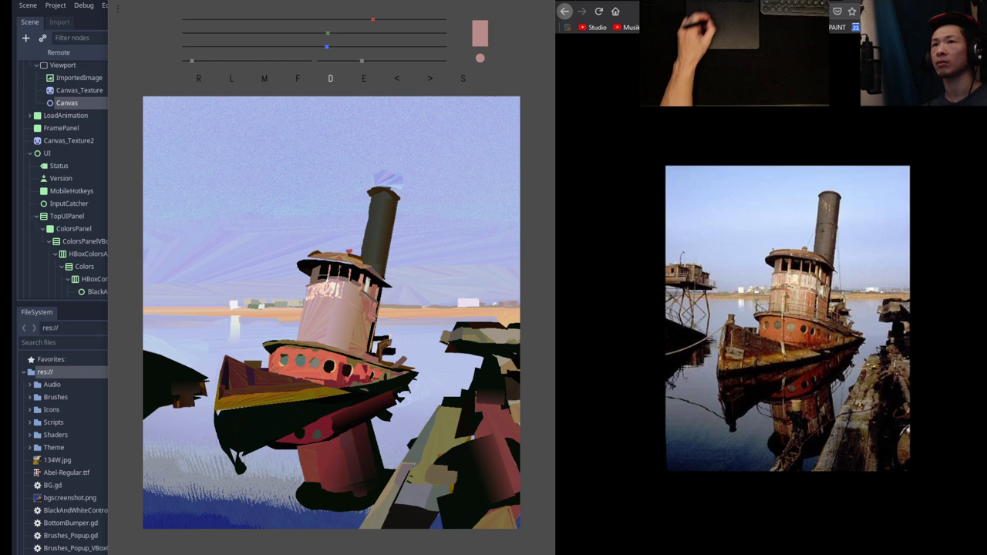
Sample tan, muted red and brown tones, and texture the lower edge of the wheelhouse's flaking paint band with a dull brown.
{"action": "key", "text": "e"}
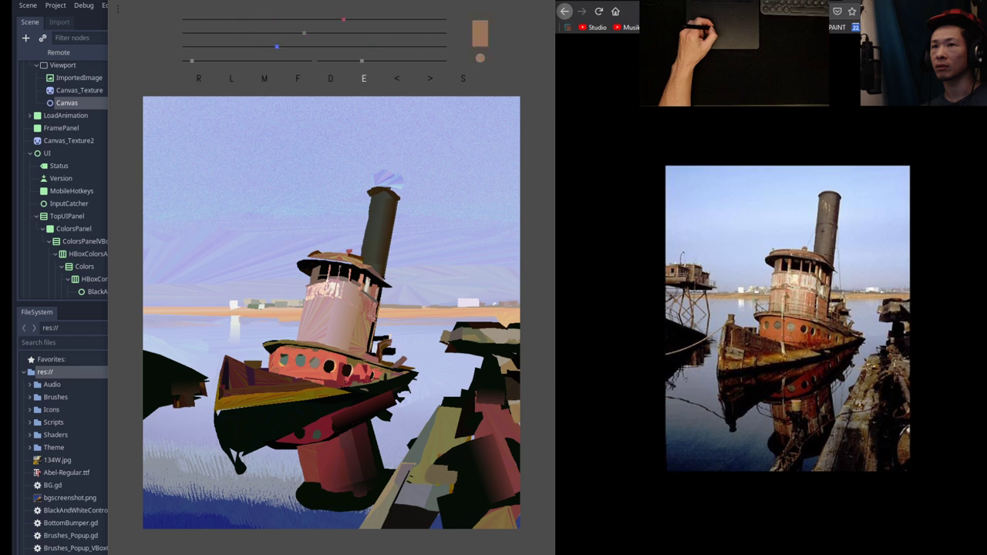
{"action": "key", "text": "d"}
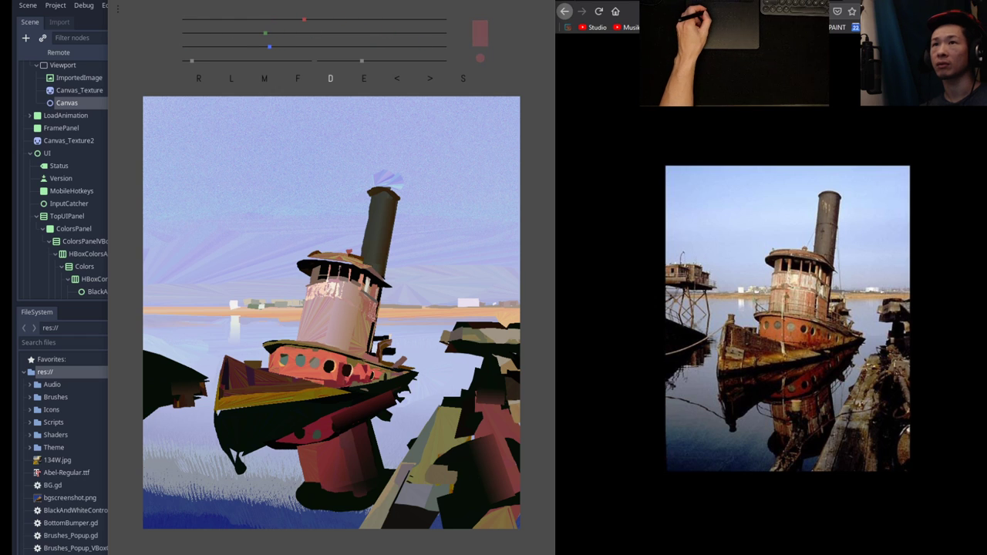
{"action": "key", "text": "1"}
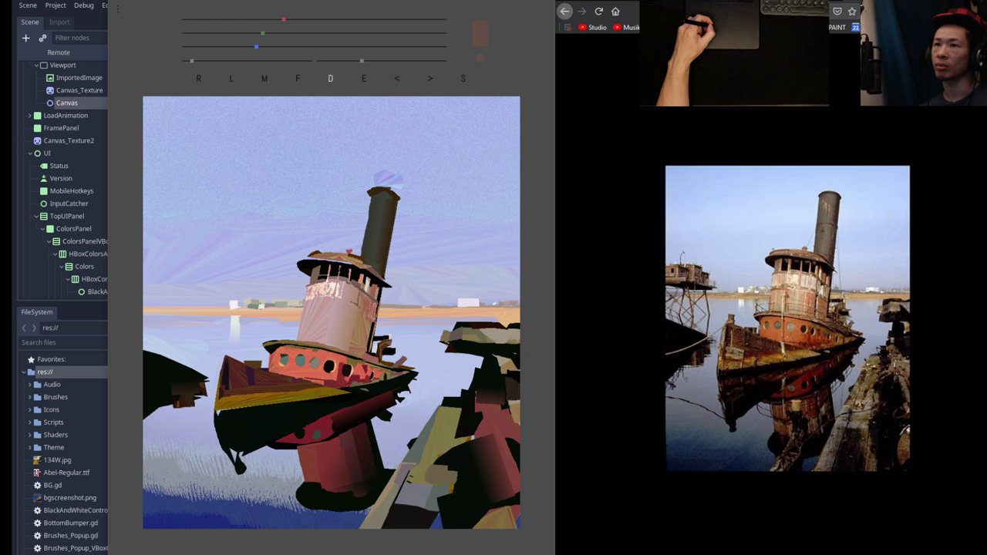
{"action": "left_click_drag", "start_coordinate": [263, 33], "coordinate": [273, 33]}
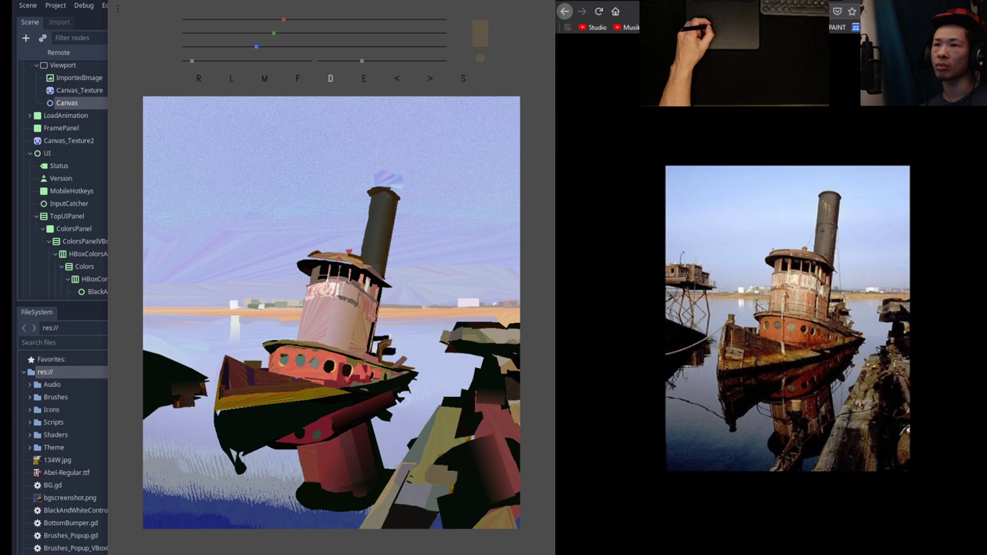
Mix ochre, dusty red and olive tones, and vary the lower edge of the wheelhouse's flaking paint.
{"action": "left_click", "coordinate": [309, 19]}
{"action": "left_click", "coordinate": [294, 33]}
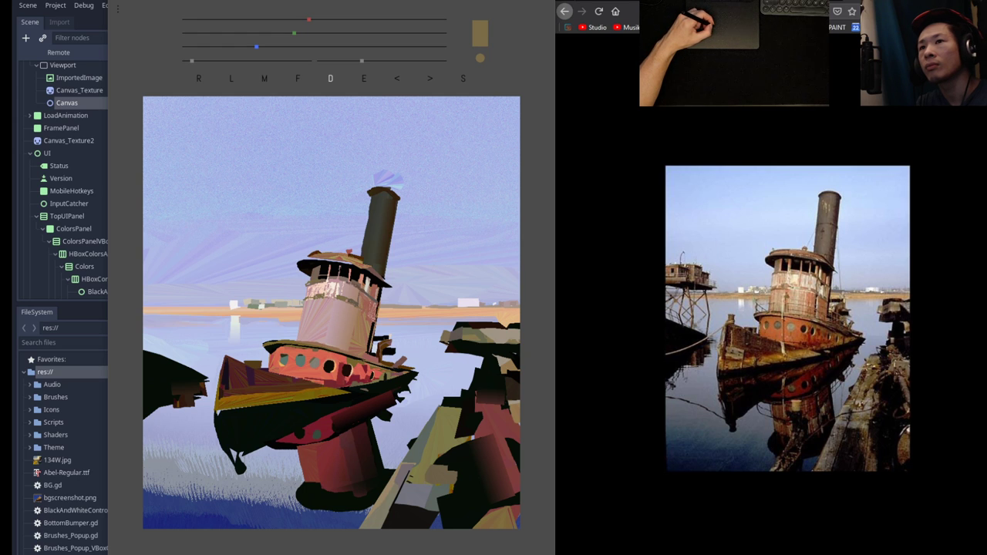
{"action": "left_click_drag", "start_coordinate": [294, 33], "coordinate": [272, 47]}
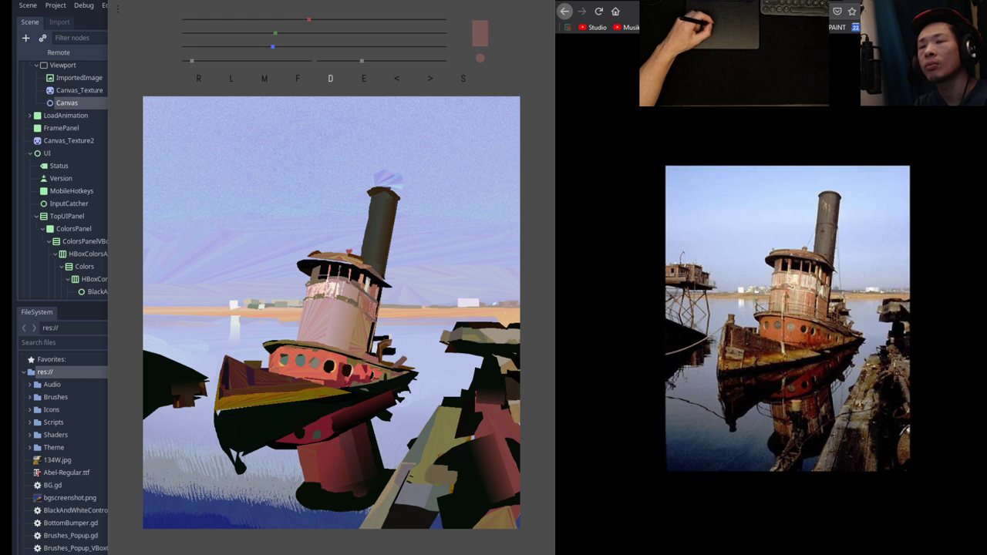
{"action": "left_click", "coordinate": [321, 33]}
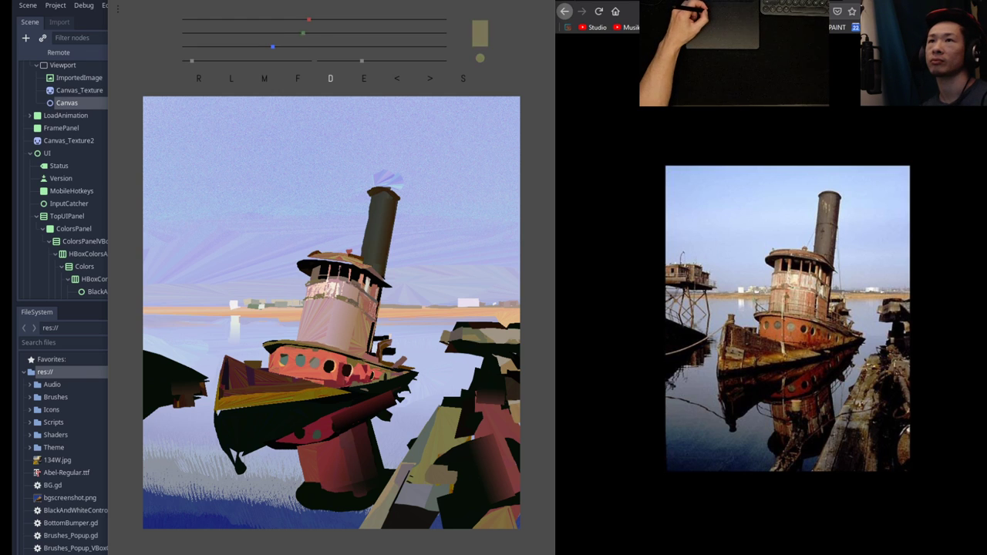
Mix beige, peach and pale pink, and lighten patches of the flaking paint below the wheelhouse windows.
{"action": "left_click_drag", "start_coordinate": [310, 19], "coordinate": [376, 19]}
{"action": "left_click", "coordinate": [348, 33]}
{"action": "left_click", "coordinate": [348, 47]}
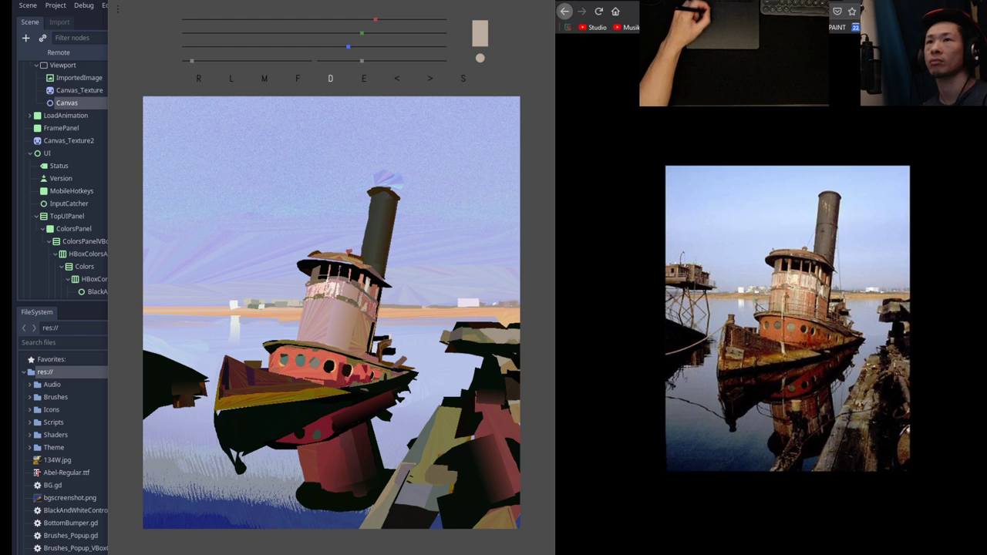
{"action": "left_click_drag", "start_coordinate": [362, 33], "coordinate": [422, 19]}
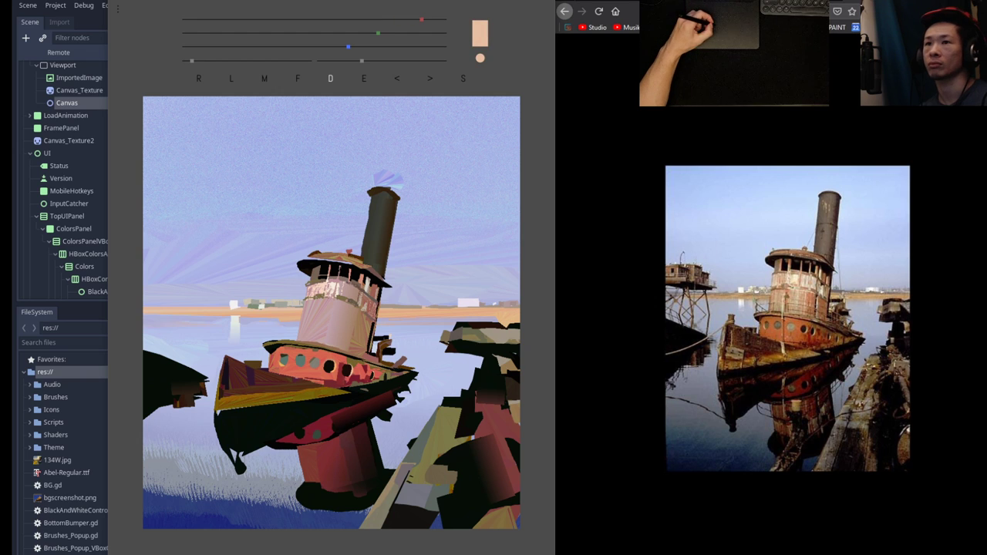
{"action": "left_click_drag", "start_coordinate": [349, 47], "coordinate": [371, 47]}
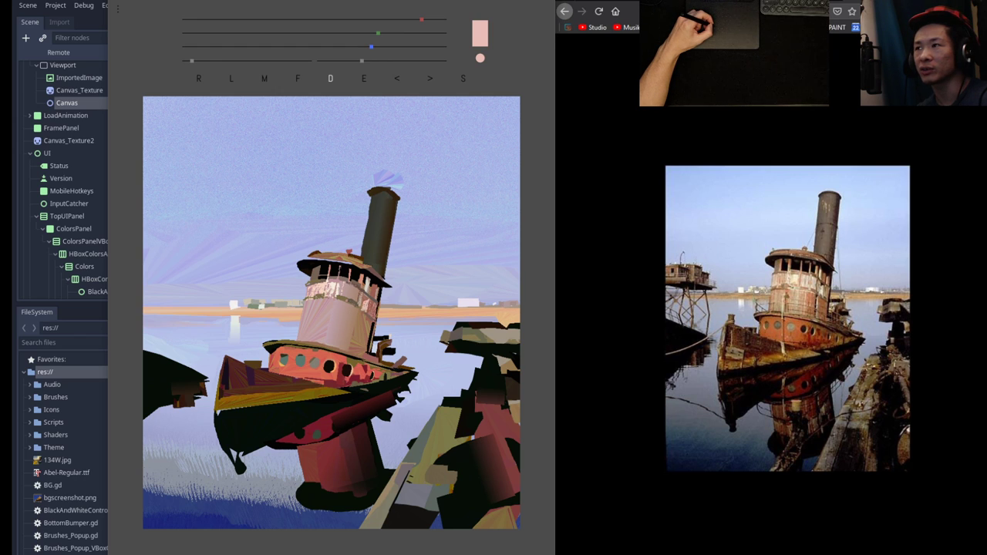
Sample black and paint dark gaps down the shaded side of the wheelhouse in D mode, undoing a stray stroke.
{"action": "key", "text": "e"}
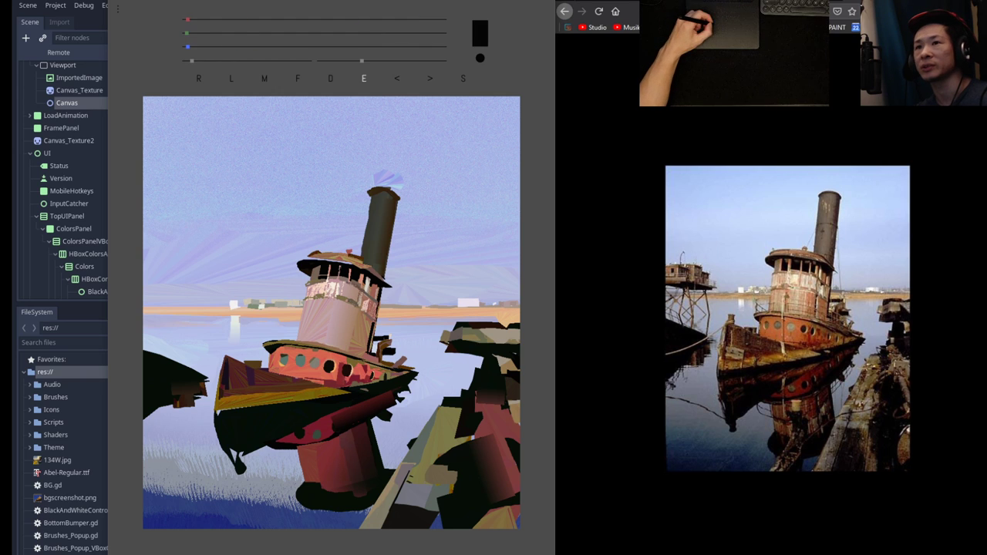
{"action": "key", "text": "d"}
{"action": "left_click_drag", "start_coordinate": [362, 299], "coordinate": [367, 302]}
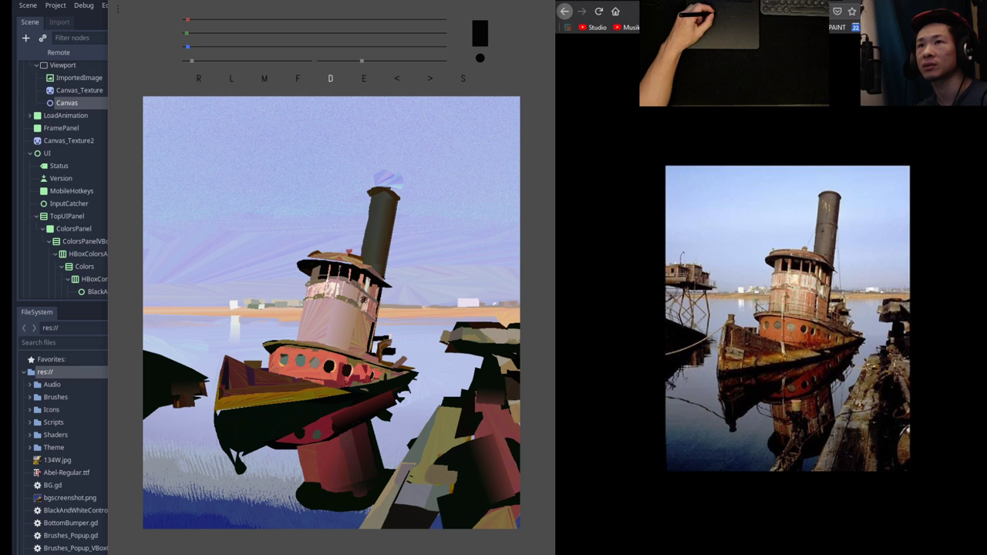
{"action": "key", "text": "ctrl+z"}
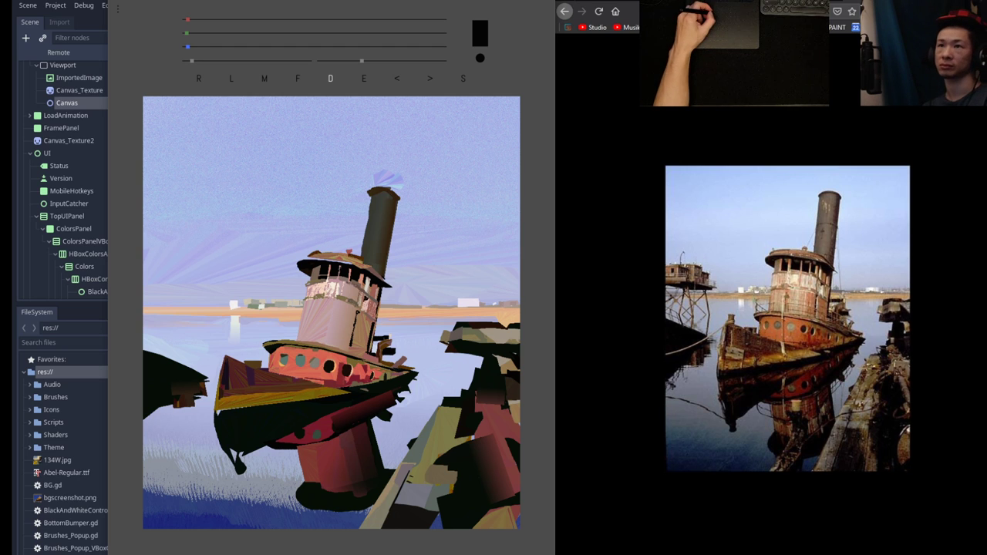
Sample a muted red, mix terracotta tones from it, and paint rusty panels on the shaded side of the wheelhouse.
{"action": "key", "text": "e"}
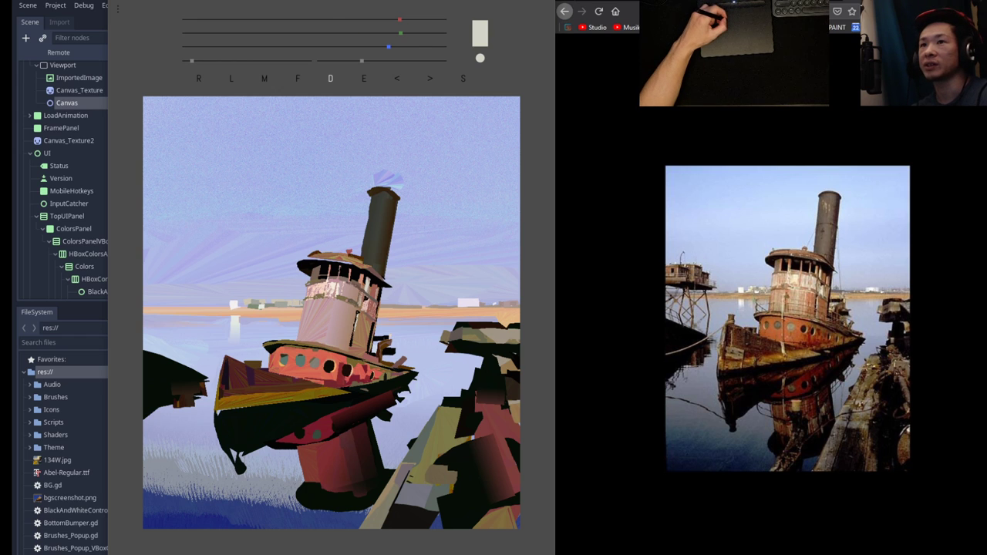
{"action": "key", "text": "e"}
{"action": "left_click_drag", "start_coordinate": [330, 330], "coordinate": [341, 372]}
{"action": "key", "text": "d"}
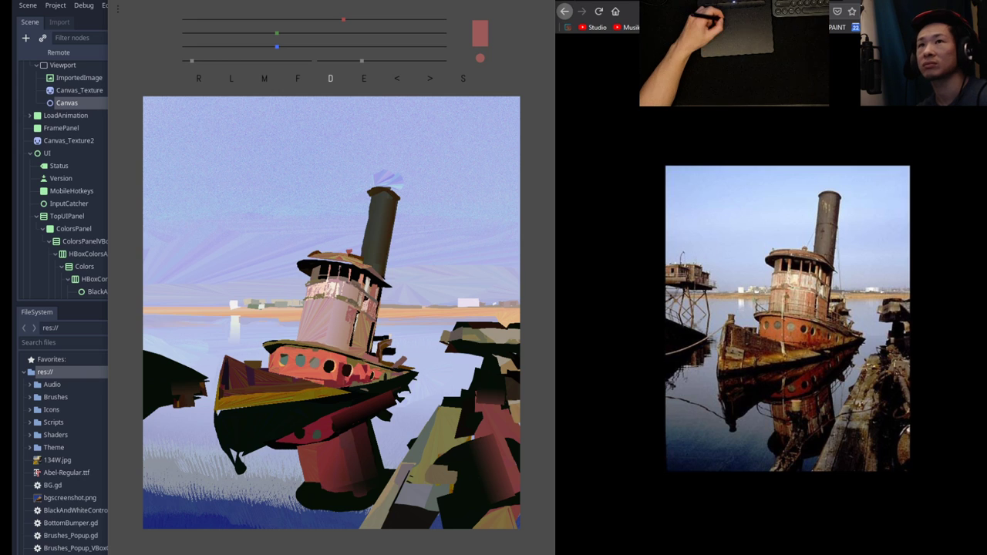
{"action": "left_click_drag", "start_coordinate": [277, 33], "coordinate": [304, 33]}
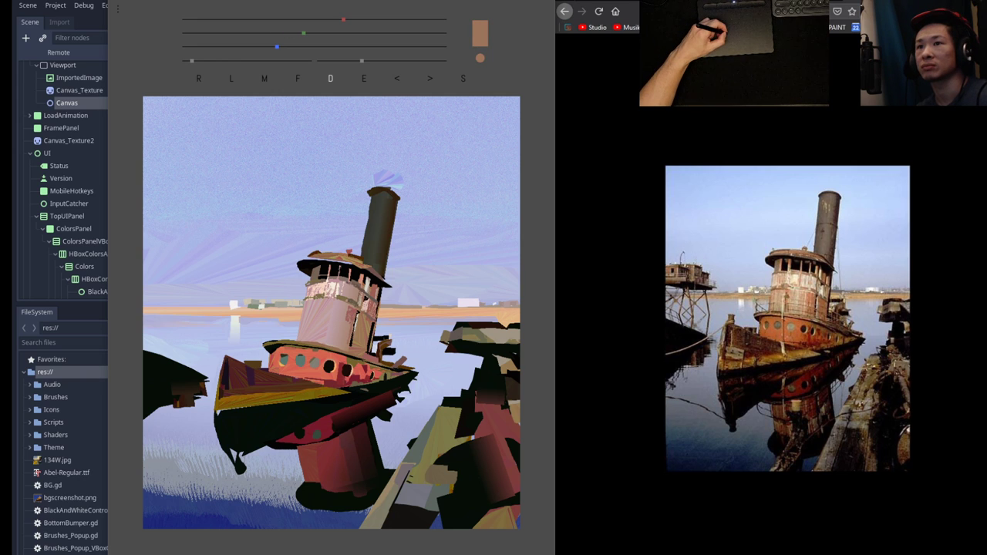
{"action": "left_click_drag", "start_coordinate": [343, 19], "coordinate": [369, 19]}
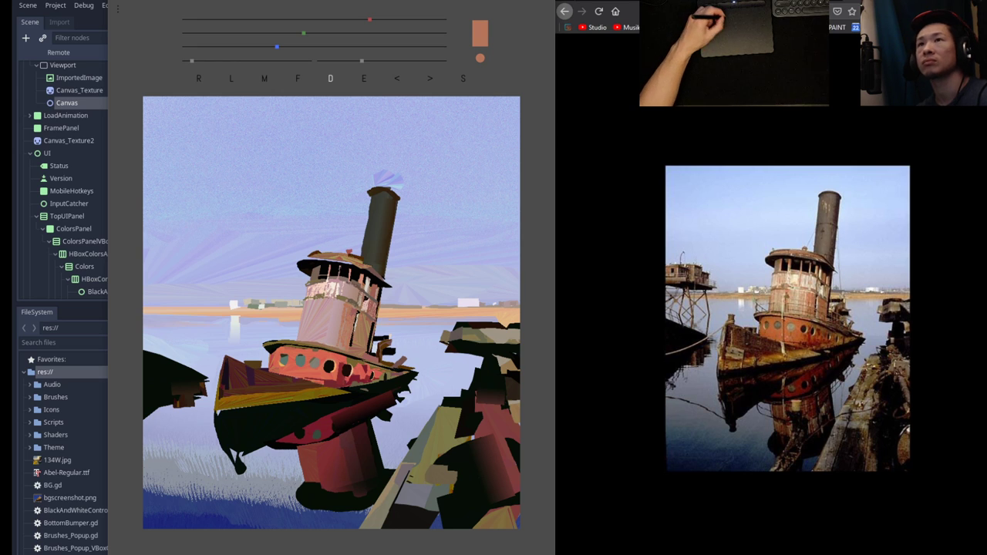
{"action": "left_click_drag", "start_coordinate": [369, 19], "coordinate": [296, 33]}
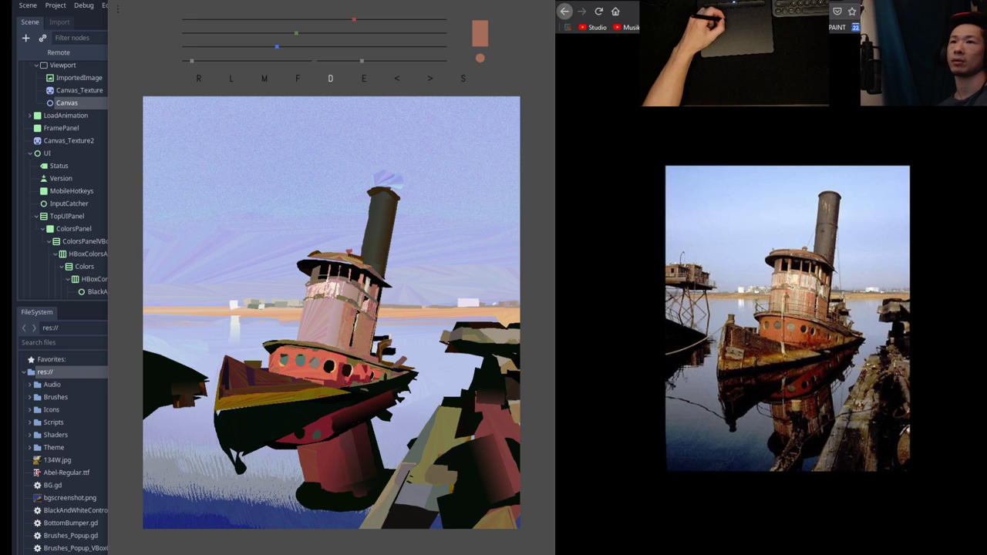
Sample black and paint dark deck clutter behind the wheelhouse in D mode, undoing an unwanted stroke.
{"action": "key", "text": "e"}
{"action": "key", "text": "d"}
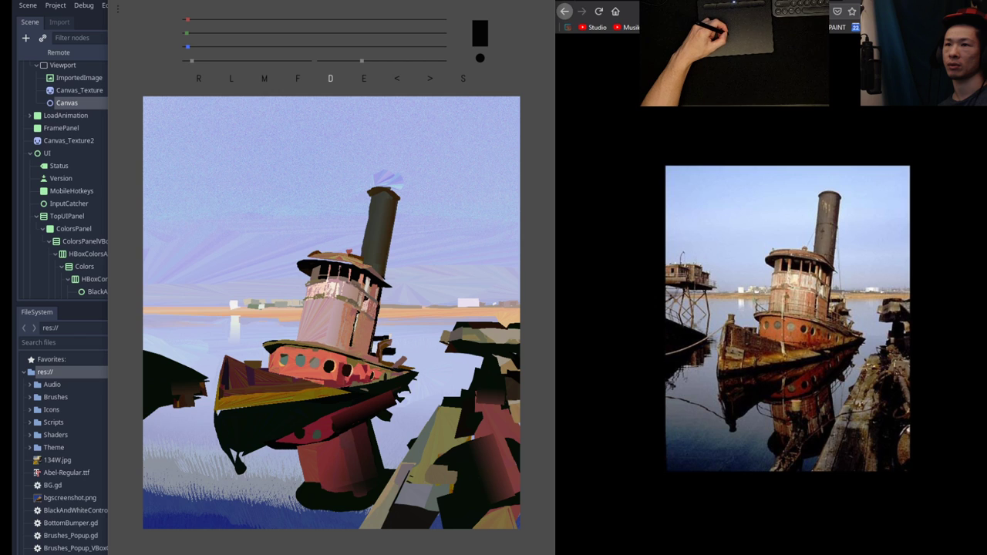
{"action": "left_click_drag", "start_coordinate": [373, 330], "coordinate": [378, 337]}
{"action": "key", "text": "ctrl+z"}
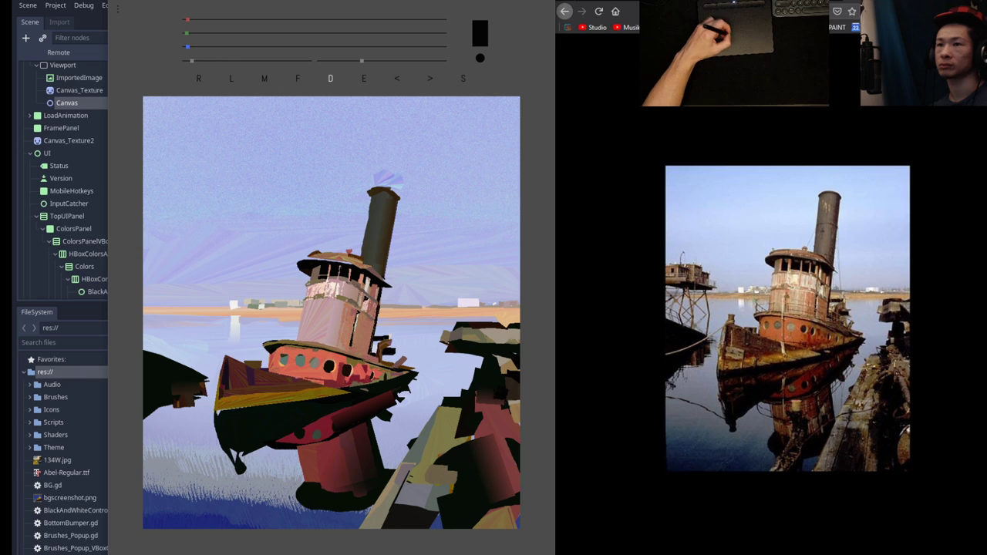
Mix olive, orange-brown and dull brown, and dab small highlights on the deck clutter behind the wheelhouse.
{"action": "left_click", "coordinate": [240, 33]}
{"action": "left_click", "coordinate": [240, 20]}
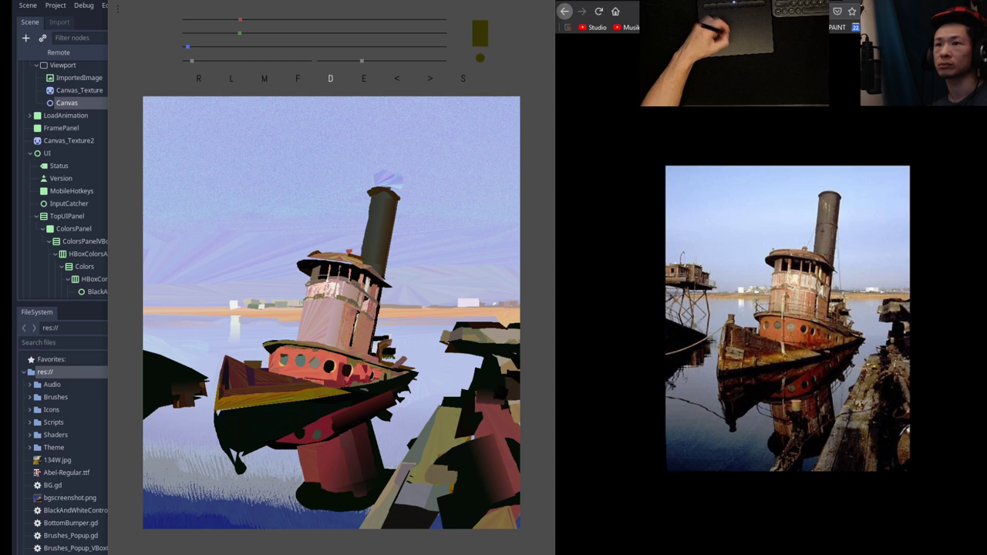
{"action": "left_click", "coordinate": [268, 33]}
{"action": "left_click", "coordinate": [275, 19]}
{"action": "left_click", "coordinate": [278, 33]}
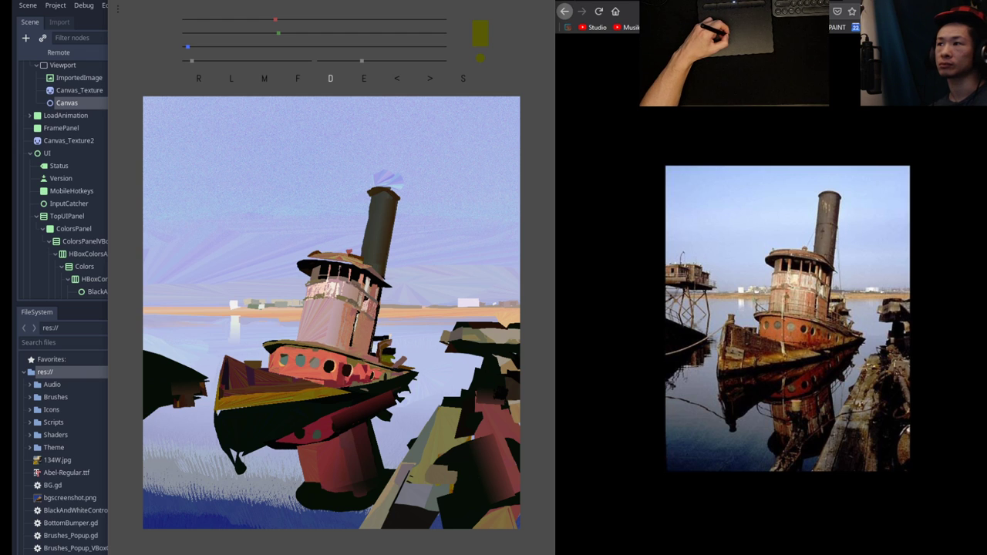
{"action": "left_click", "coordinate": [246, 33]}
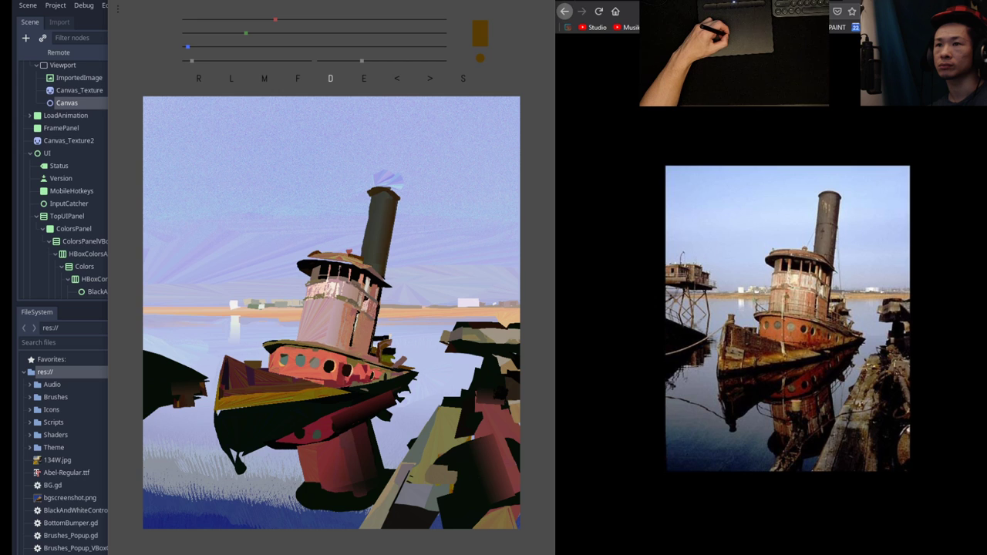
{"action": "left_click_drag", "start_coordinate": [246, 33], "coordinate": [274, 47]}
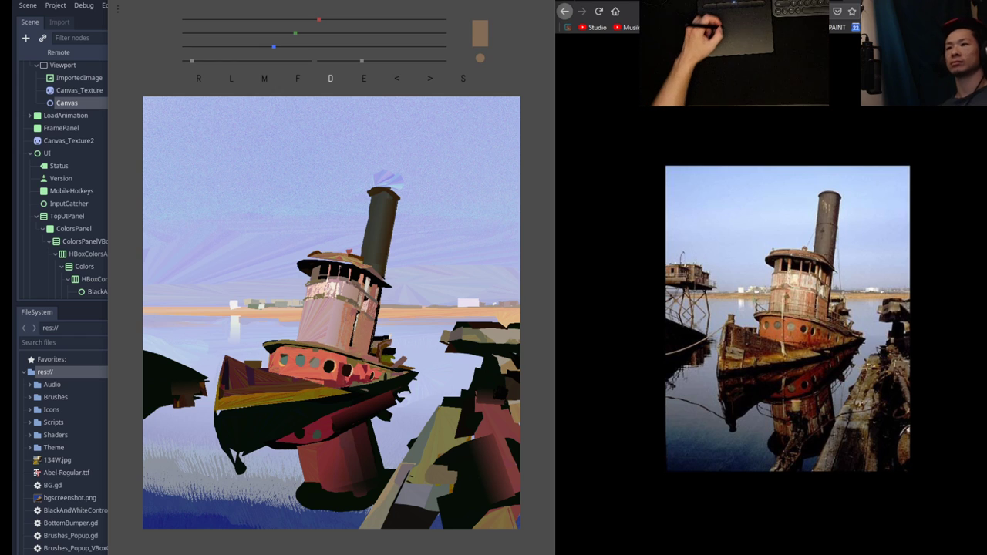
Sample pale blue and brown tones, and paint a small brown post at the tip of the bow.
{"action": "key", "text": "alt"}
{"action": "key", "text": "alt"}
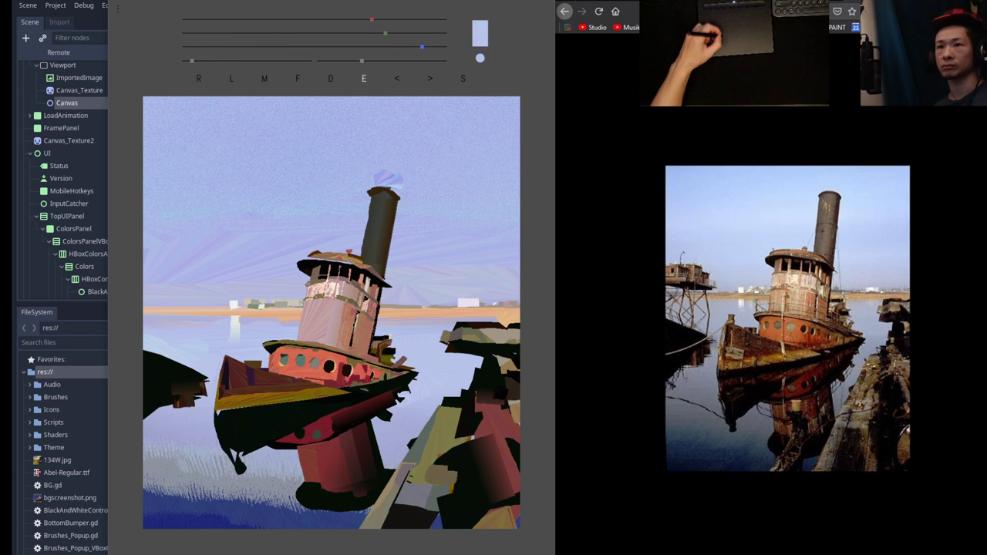
{"action": "key", "text": "alt"}
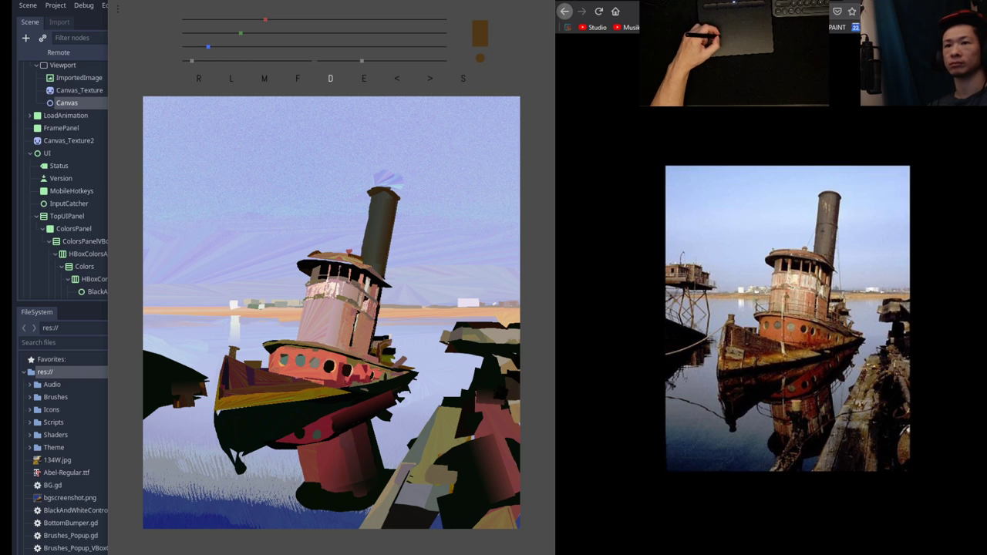
Enlarge the brush, mix olive and dark rust from sampled tones, and texture the reddish upper side of the bow.
{"action": "key", "text": "e"}
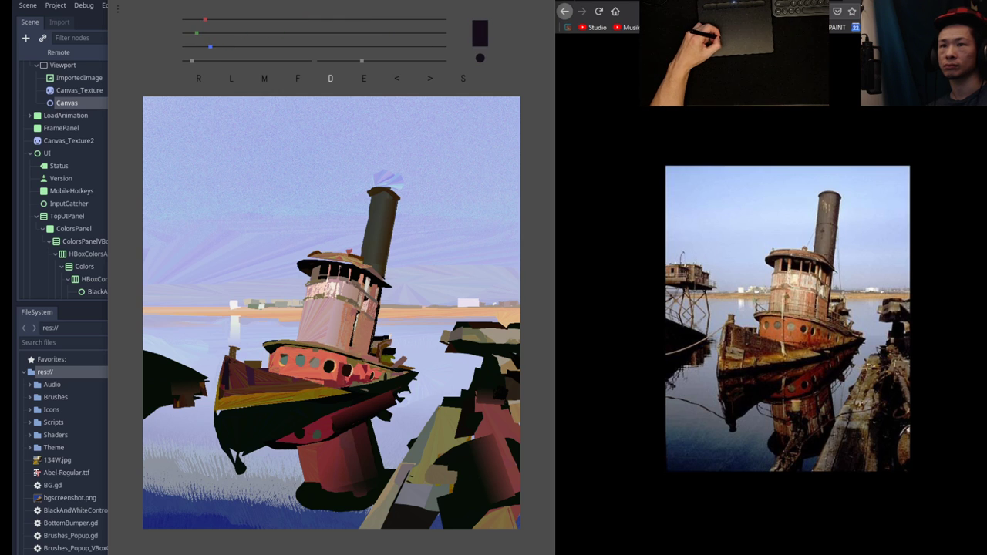
{"action": "left_click_drag", "start_coordinate": [197, 33], "coordinate": [260, 47]}
{"action": "left_click_drag", "start_coordinate": [205, 20], "coordinate": [227, 47]}
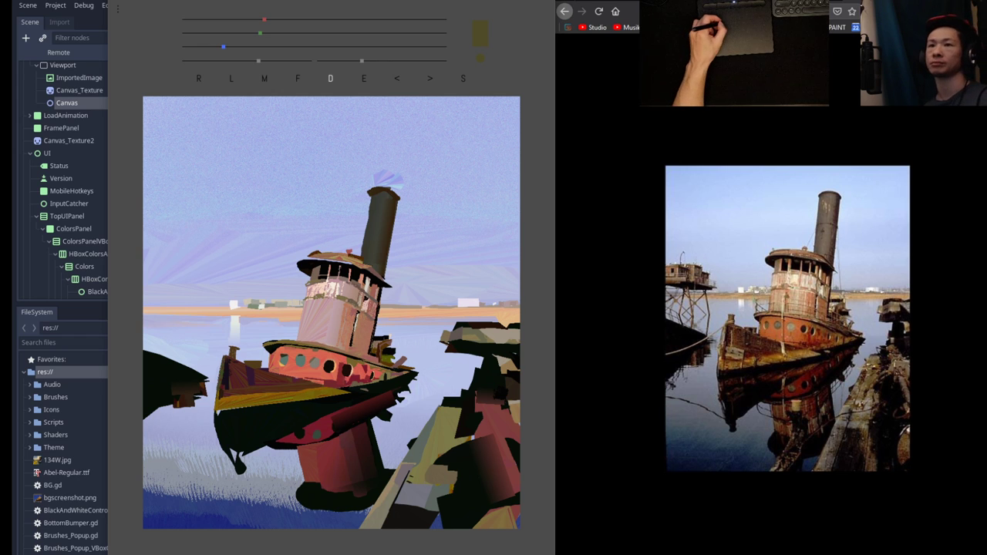
{"action": "key", "text": "e"}
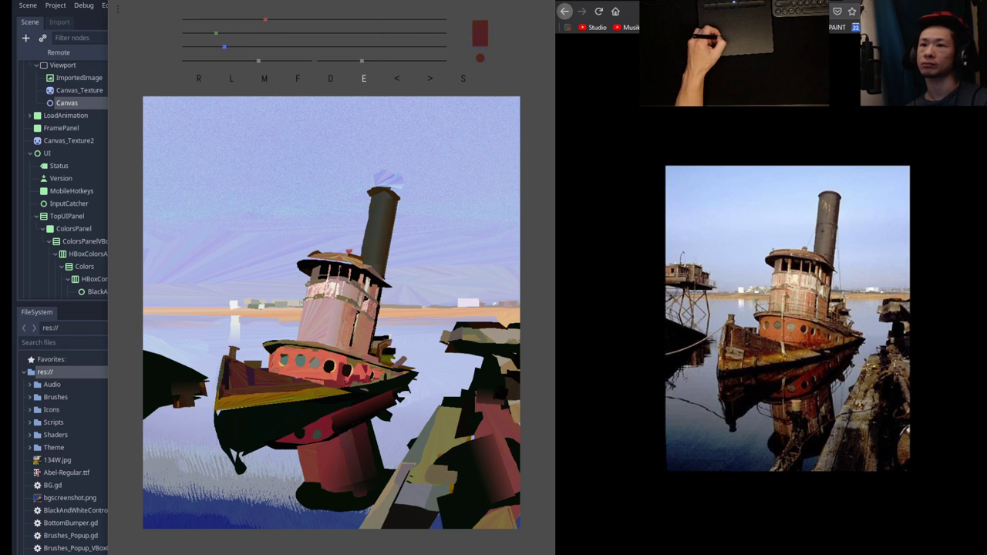
{"action": "left_click_drag", "start_coordinate": [217, 34], "coordinate": [193, 47]}
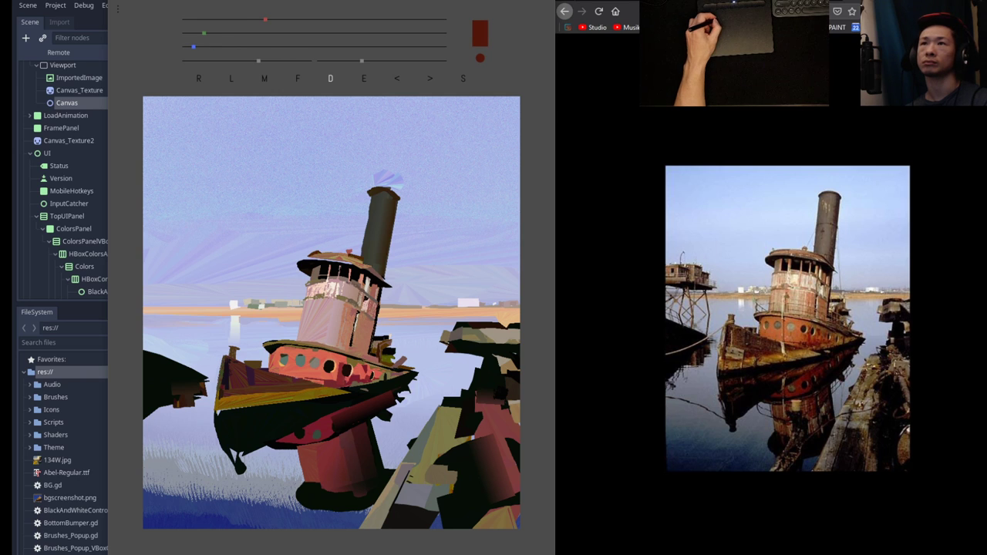
{"action": "left_click_drag", "start_coordinate": [265, 20], "coordinate": [245, 20]}
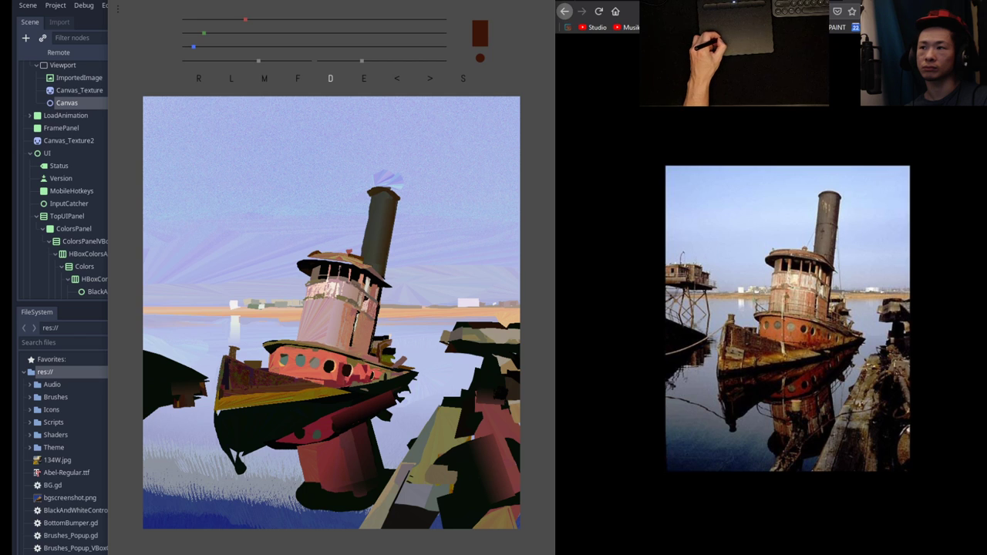
{"action": "left_click_drag", "start_coordinate": [248, 394], "coordinate": [260, 390]}
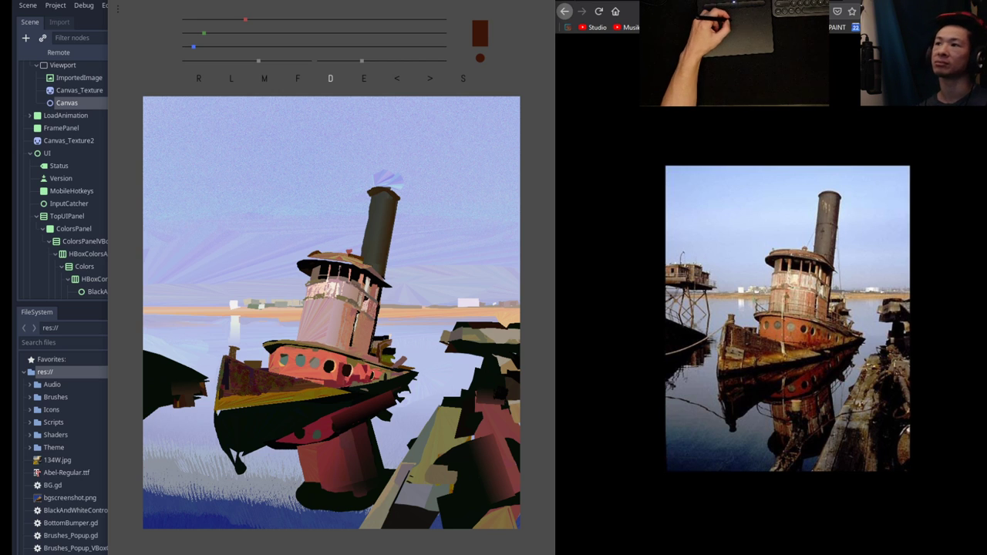
Sample tan, reduce the brush size, mix a pale pink, and texture the lower wheelhouse wall in D mode.
{"action": "key", "text": "e"}
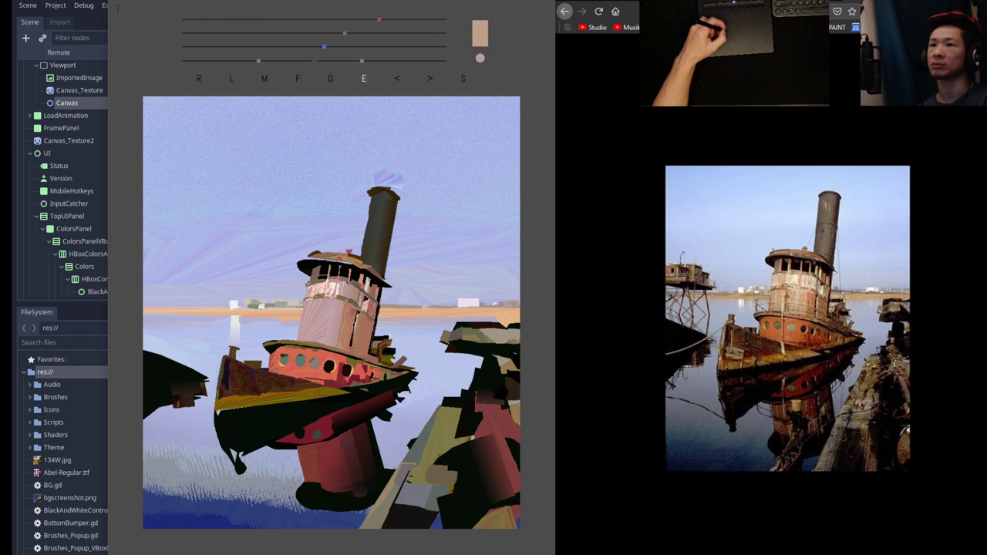
{"action": "key", "text": "d"}
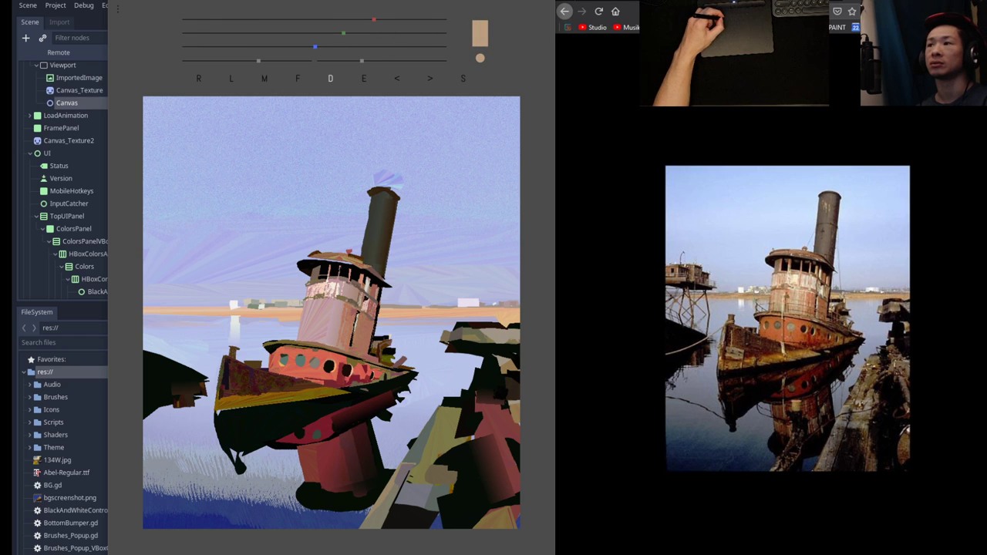
{"action": "left_click_drag", "start_coordinate": [334, 318], "coordinate": [333, 327]}
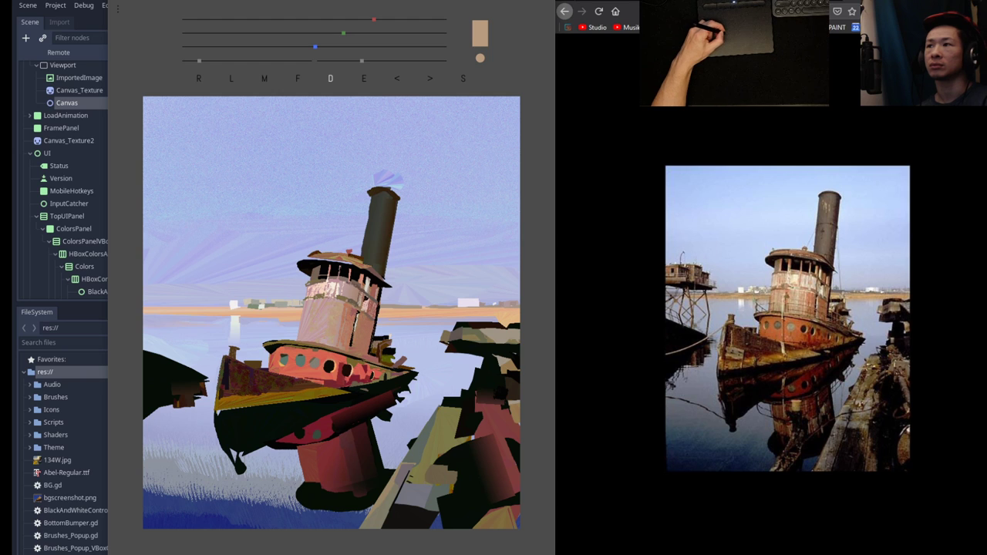
{"action": "left_click", "coordinate": [365, 33]}
{"action": "left_click", "coordinate": [355, 48]}
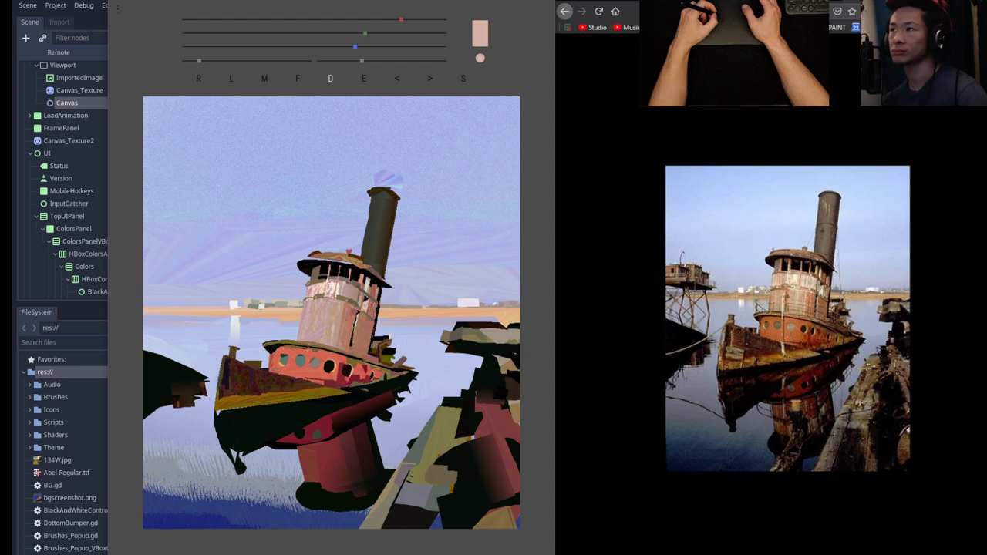
Sample pale pink and brown tones, and add small textured touches to the wheelhouse wall in D mode.
{"action": "key", "text": "alt"}
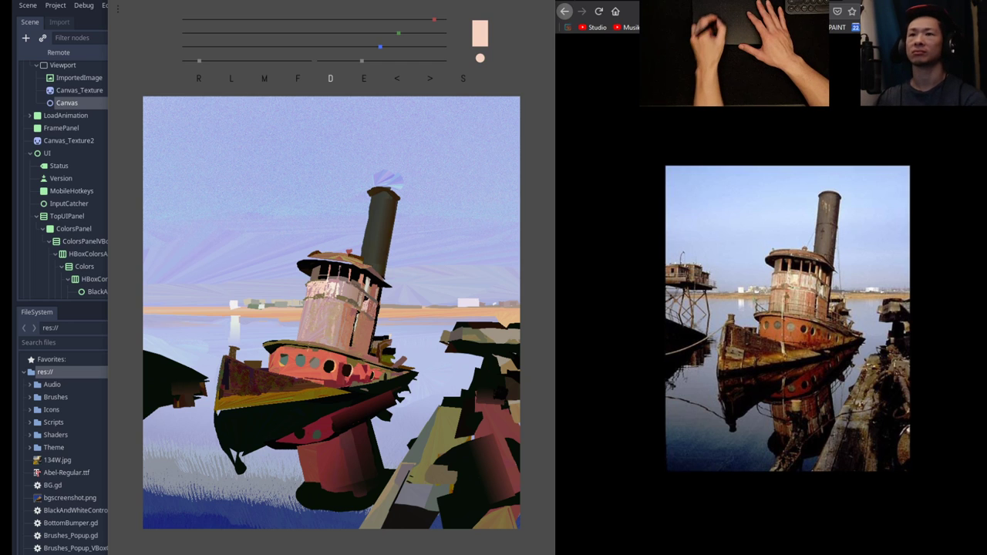
{"action": "key", "text": "e"}
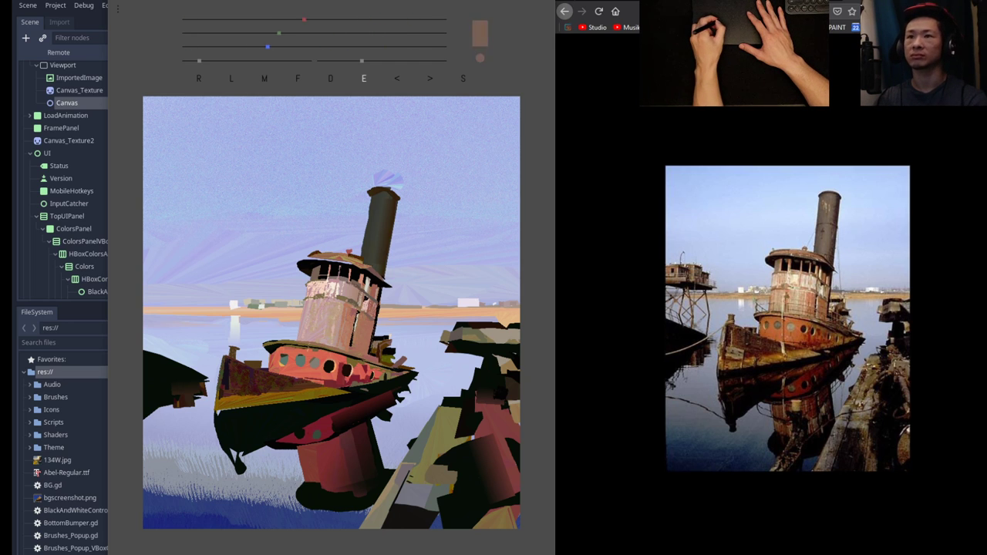
{"action": "key", "text": "d"}
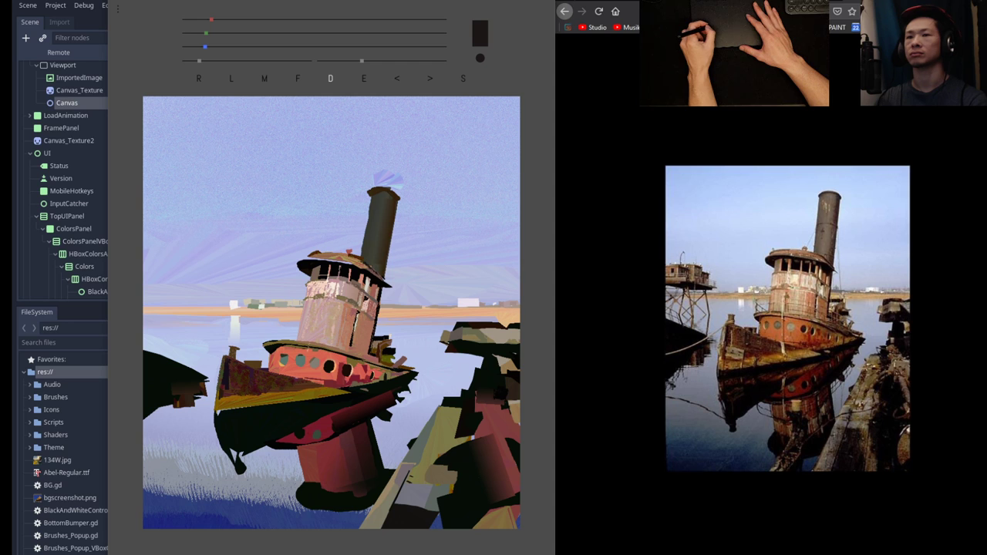
Mix a pale beige and paint a short, thin vertical mark on the bow just ahead of the red cabin in F mode.
{"action": "key", "text": "f"}
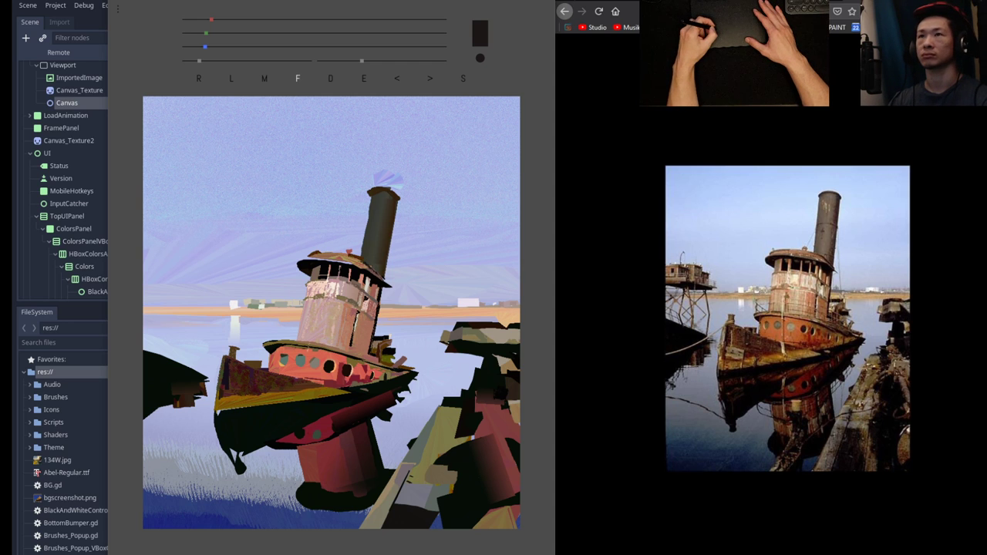
{"action": "left_click", "coordinate": [355, 47]}
{"action": "left_click", "coordinate": [381, 33]}
{"action": "left_click", "coordinate": [398, 19]}
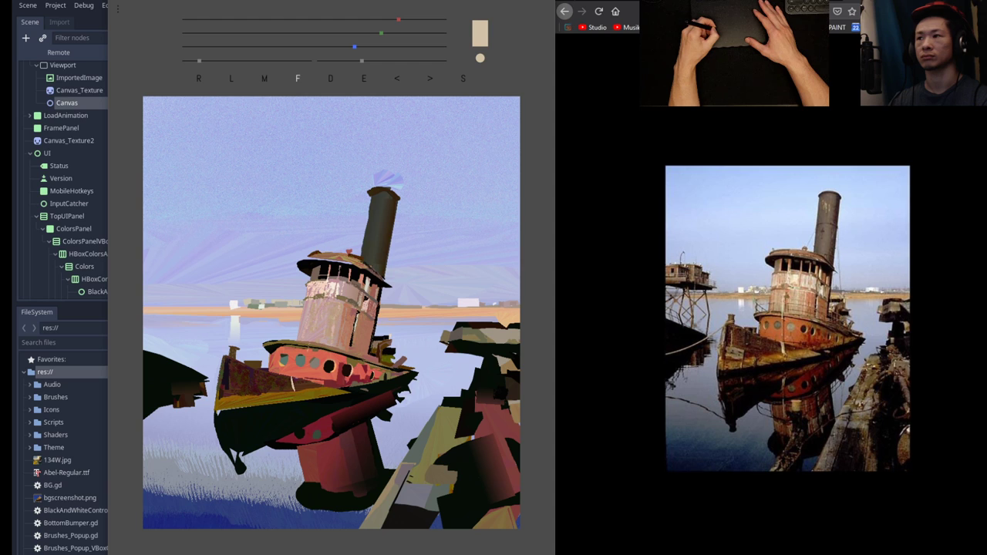
{"action": "left_click_drag", "start_coordinate": [292, 378], "coordinate": [297, 391]}
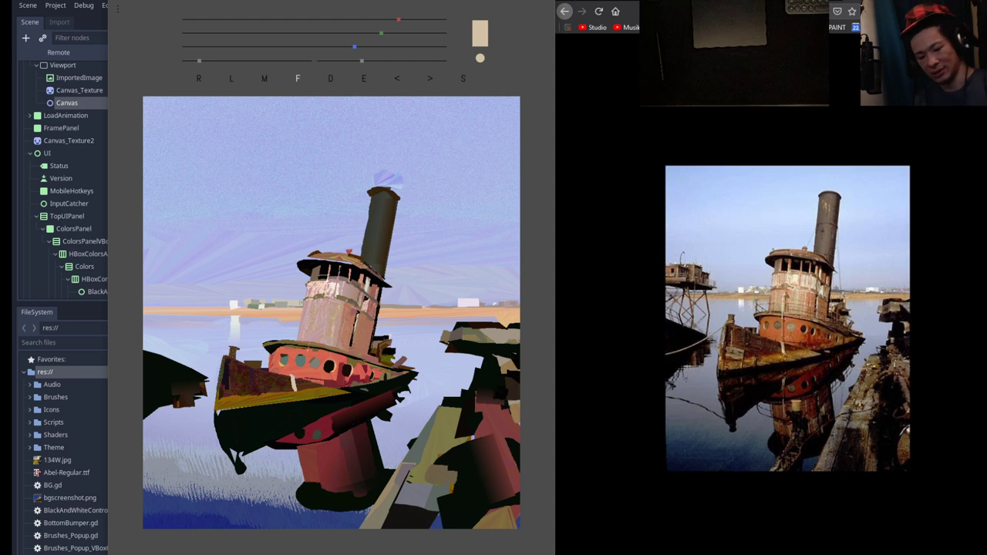
Sample near-black, dusty red, olive and red tones, and touch up the rim and wall of the red cabin in F mode.
{"action": "key", "text": "e"}
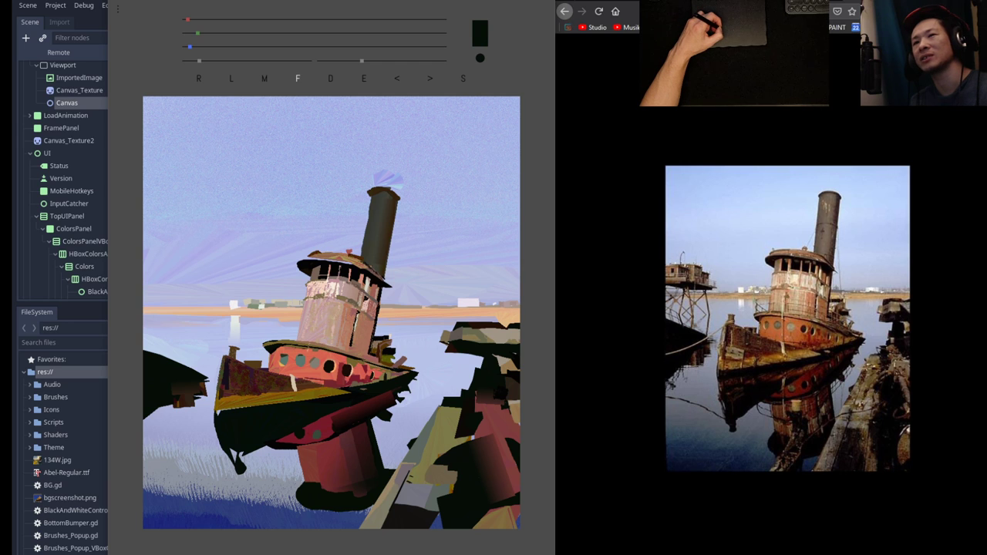
{"action": "key", "text": "e"}
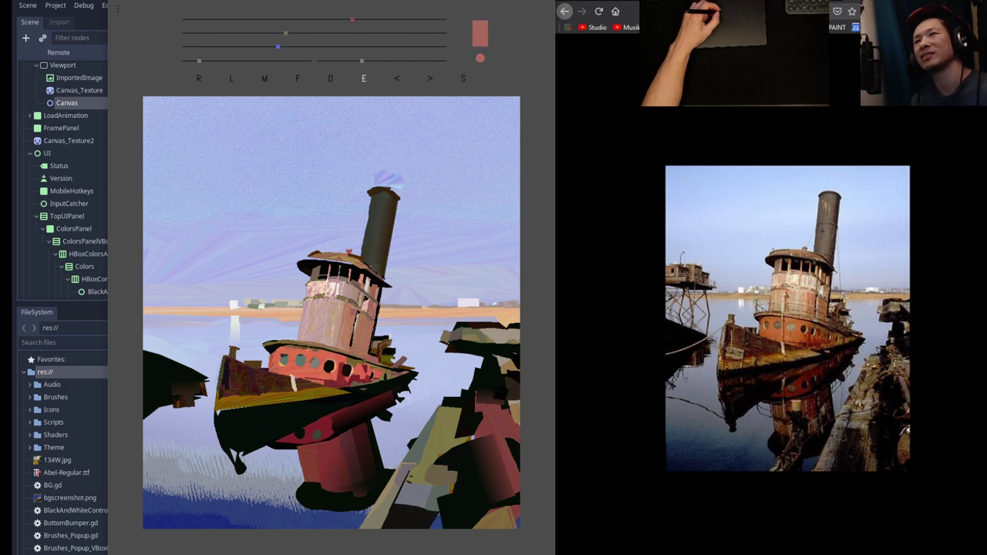
{"action": "key", "text": "f"}
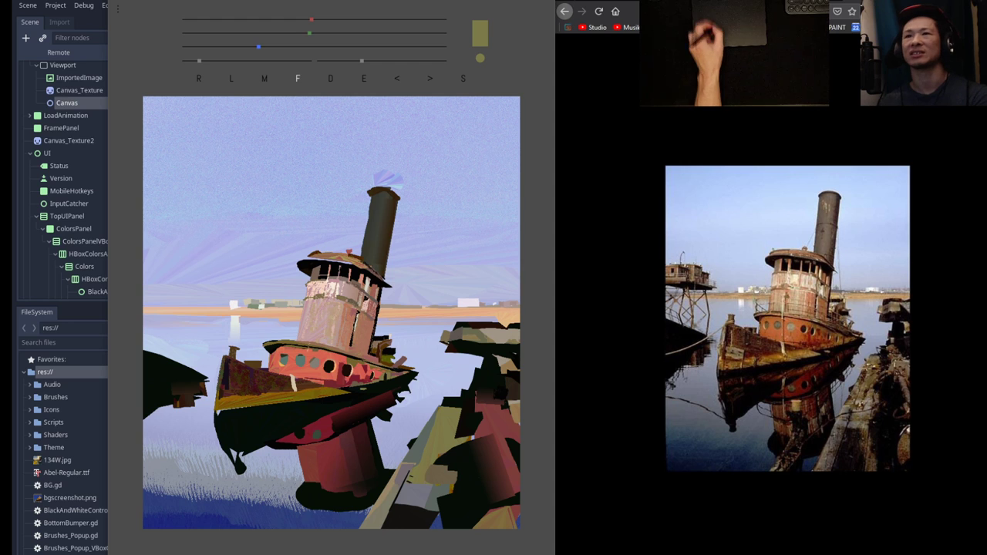
{"action": "key", "text": "e"}
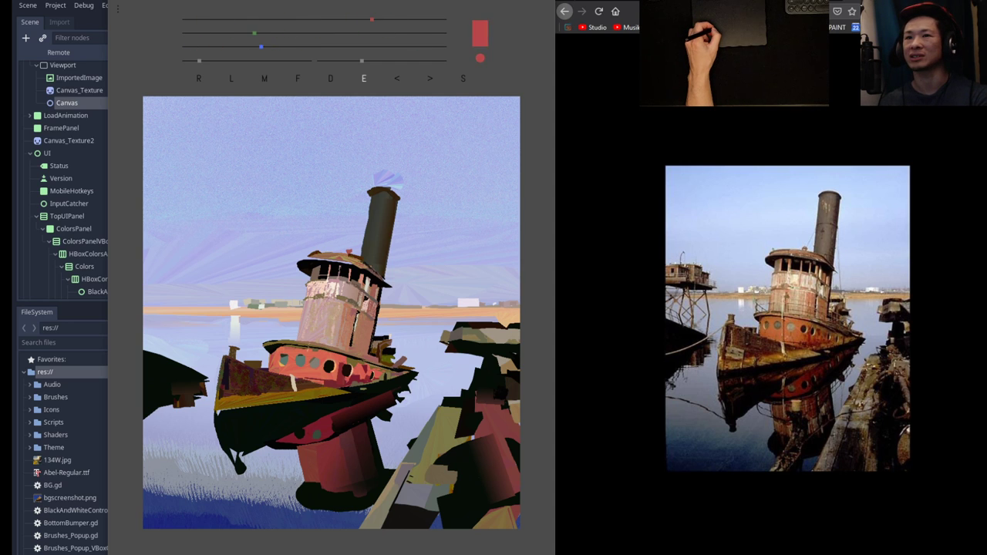
{"action": "key", "text": "f"}
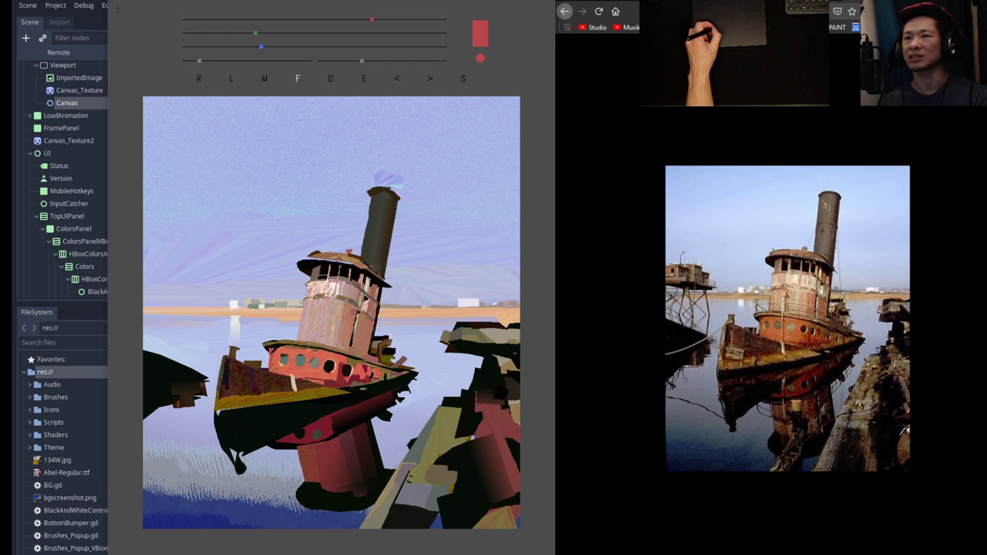
Sample pale pink and coral red, mix a muted crimson, and touch up the lower part of the red cabin in F mode.
{"action": "key", "text": "e"}
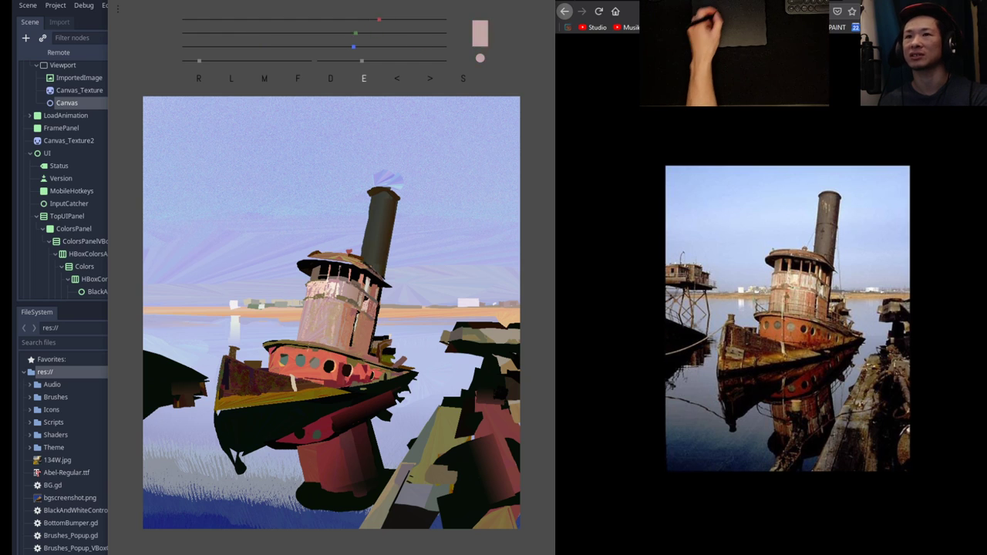
{"action": "key", "text": "f"}
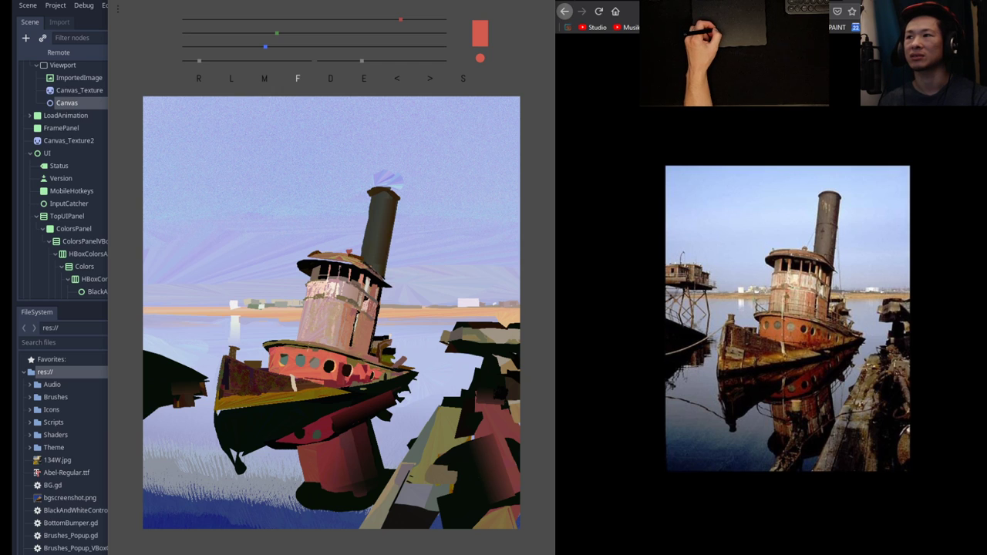
{"action": "left_click", "coordinate": [255, 34]}
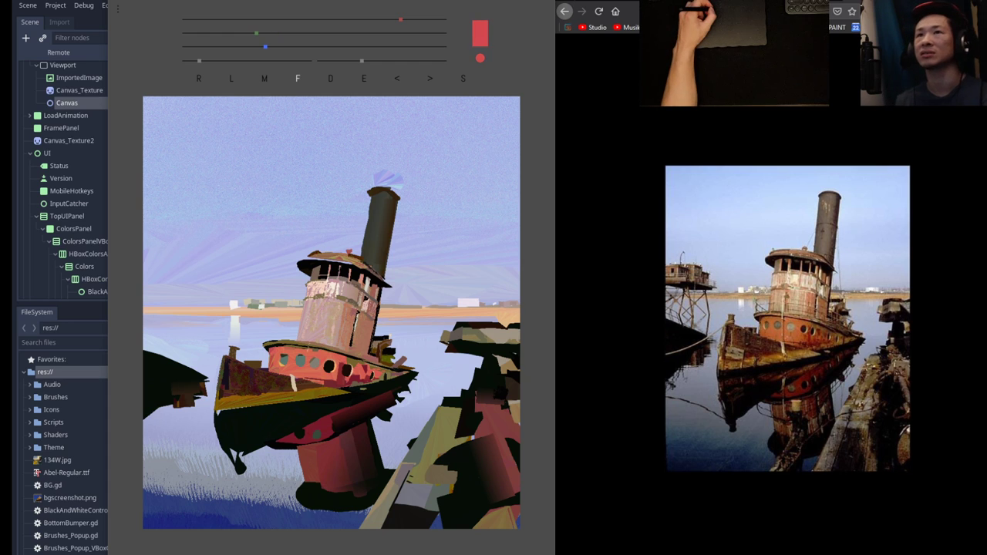
{"action": "left_click", "coordinate": [333, 19]}
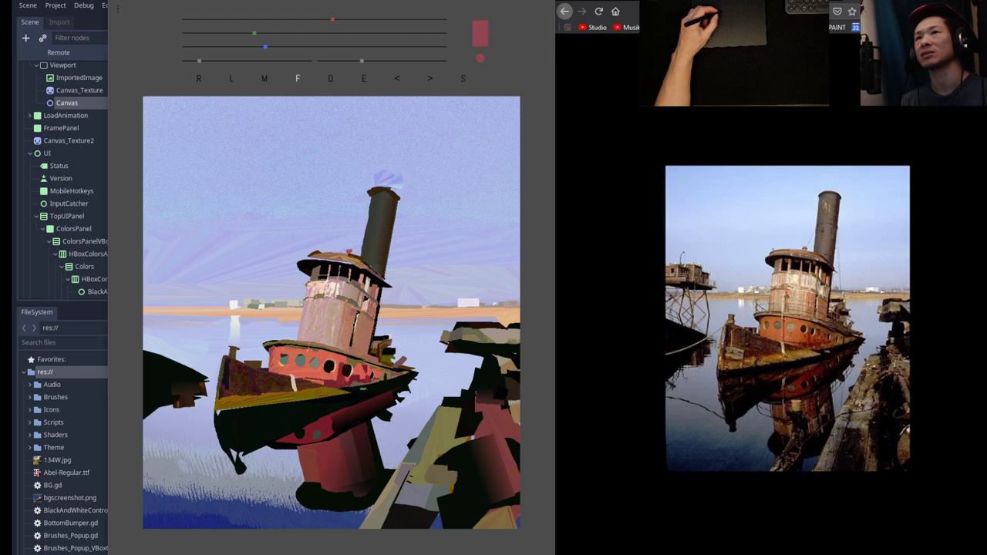
{"action": "left_click_drag", "start_coordinate": [339, 382], "coordinate": [308, 413]}
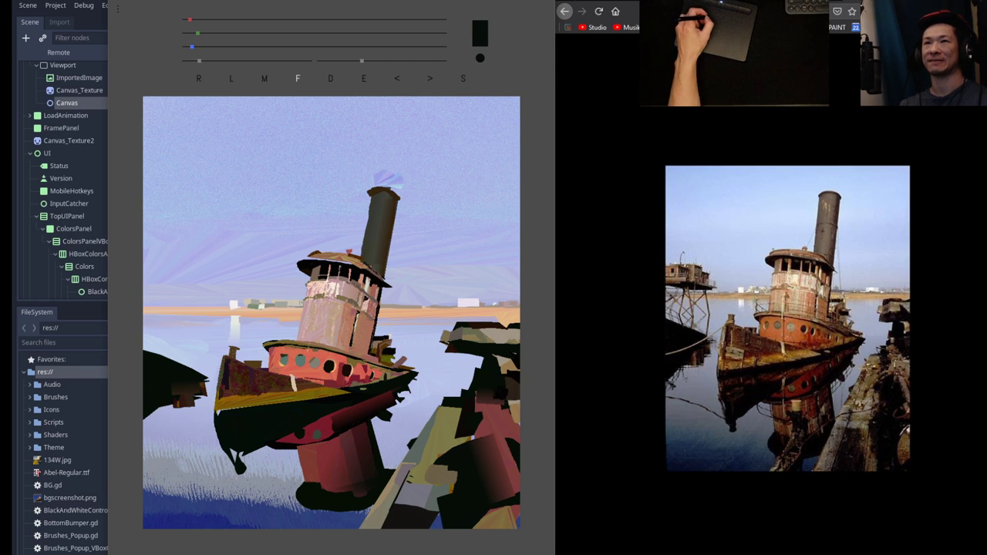
Sample an orange-red tone for the red cabin.
{"action": "key", "text": "e"}
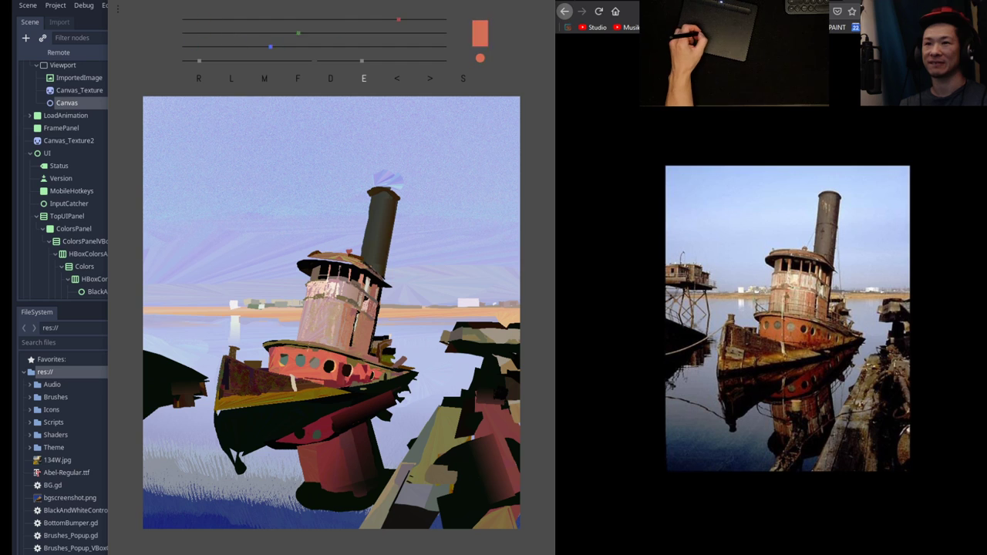
Mix a muted grey-blue and fill the water between the boat's reflection and the pier with it.
{"action": "left_click_drag", "start_coordinate": [400, 20], "coordinate": [369, 19]}
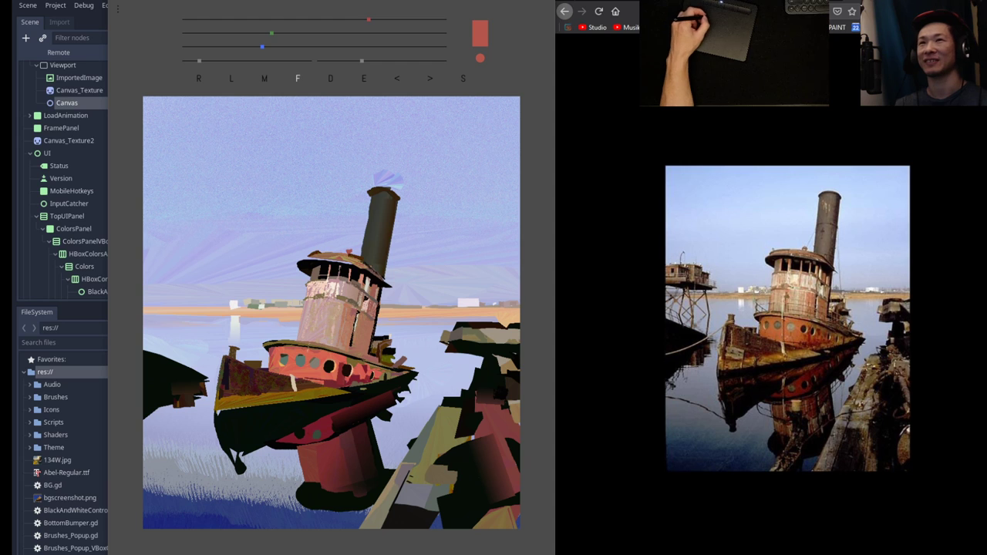
{"action": "key", "text": "e"}
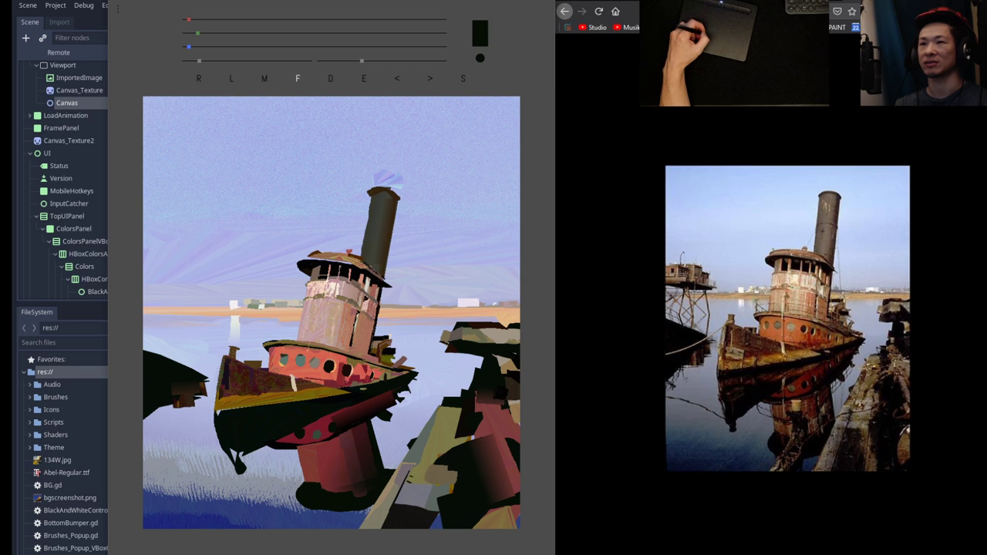
{"action": "key", "text": "e"}
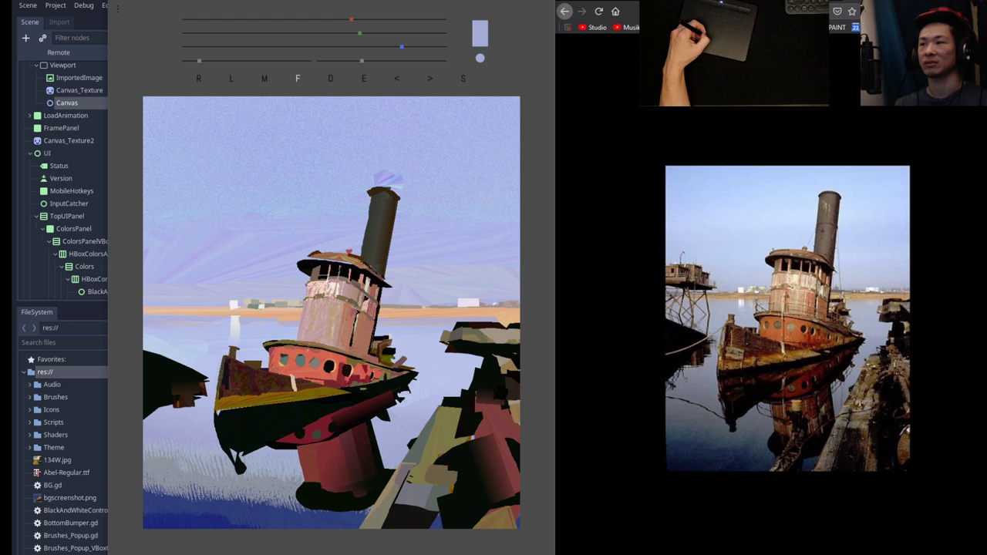
{"action": "key", "text": "e"}
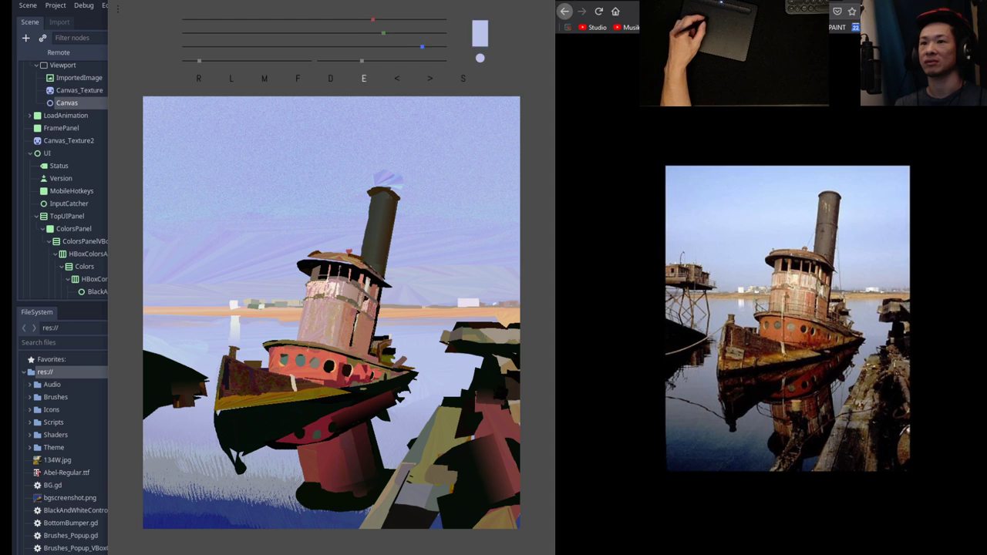
{"action": "left_click", "coordinate": [324, 33]}
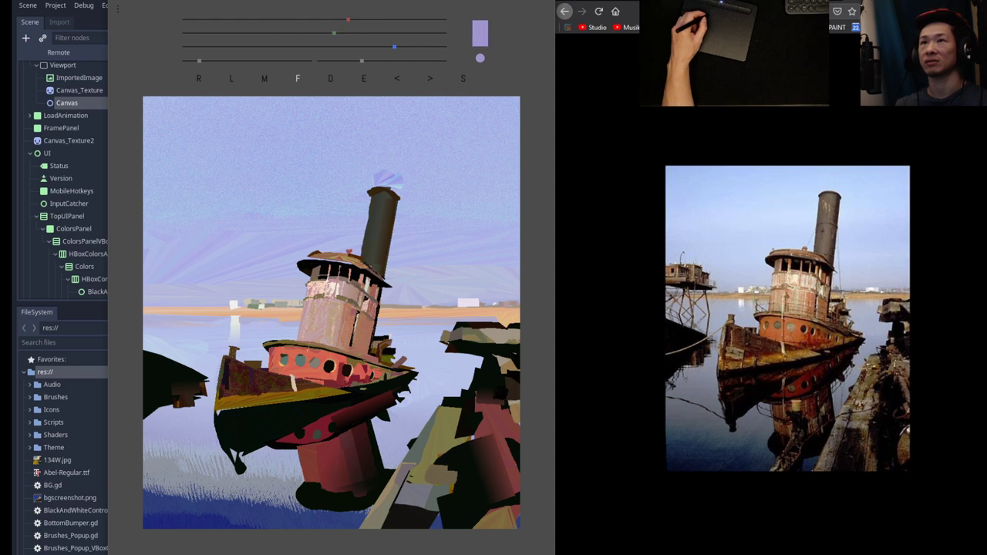
{"action": "left_click", "coordinate": [304, 19]}
{"action": "left_click_drag", "start_coordinate": [317, 33], "coordinate": [319, 33]}
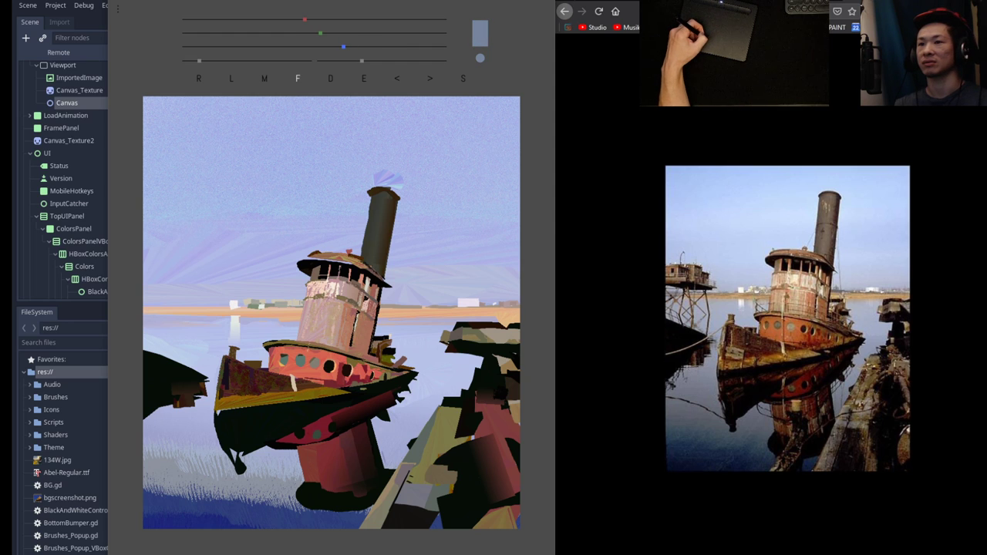
{"action": "mouse_move", "coordinate": [394, 465]}
{"action": "left_mouse_down"}
{"action": "mouse_move", "coordinate": [407, 456]}
{"action": "mouse_move", "coordinate": [387, 450]}
{"action": "mouse_move", "coordinate": [417, 436]}
{"action": "left_mouse_up"}
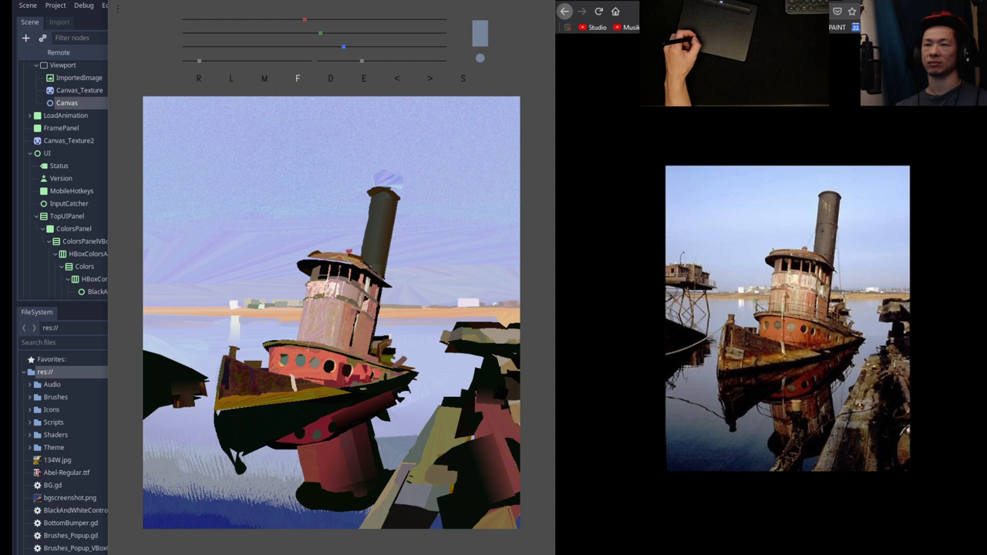
Switch to the Chalk brush and paint grey-blue texture over the water below the bow.
{"action": "key", "text": "d"}
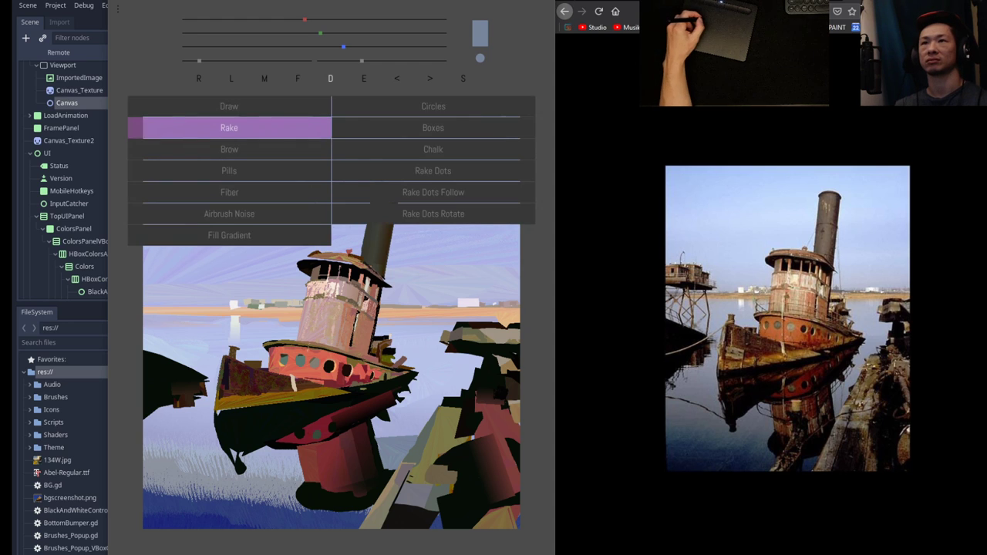
{"action": "left_click", "coordinate": [434, 150]}
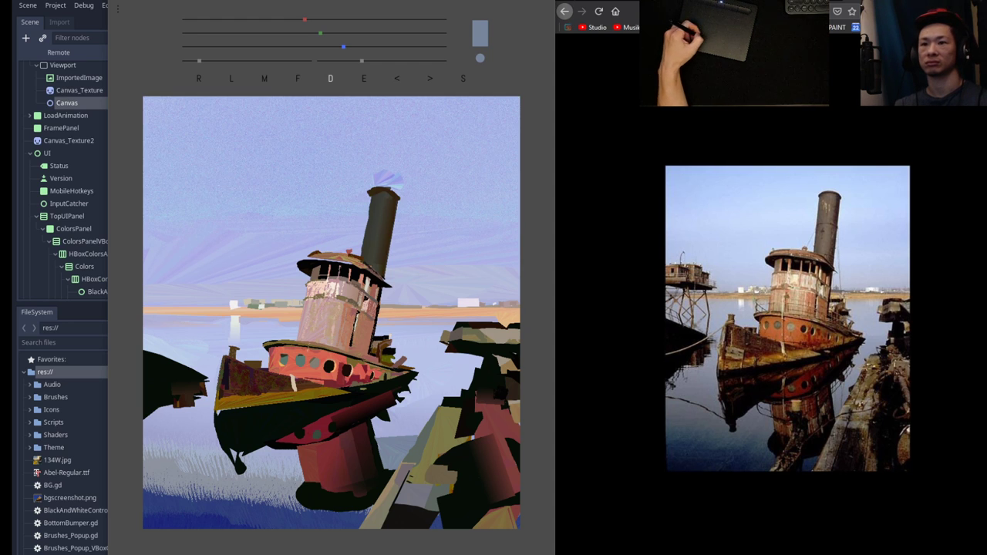
{"action": "mouse_move", "coordinate": [289, 464]}
{"action": "left_mouse_down"}
{"action": "mouse_move", "coordinate": [289, 477]}
{"action": "mouse_move", "coordinate": [295, 459]}
{"action": "mouse_move", "coordinate": [282, 480]}
{"action": "mouse_move", "coordinate": [260, 467]}
{"action": "mouse_move", "coordinate": [247, 474]}
{"action": "left_mouse_up"}
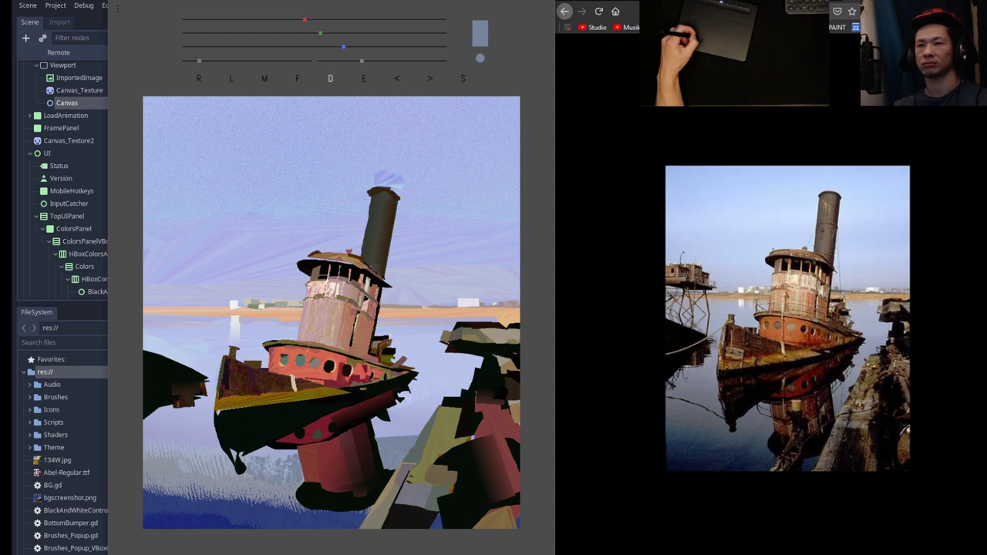
Enlarge the brush substantially and paint grey-blue over the grassy water texture near the canvas's left edge.
{"action": "key", "text": "1"}
{"action": "key", "text": "bracketright"}
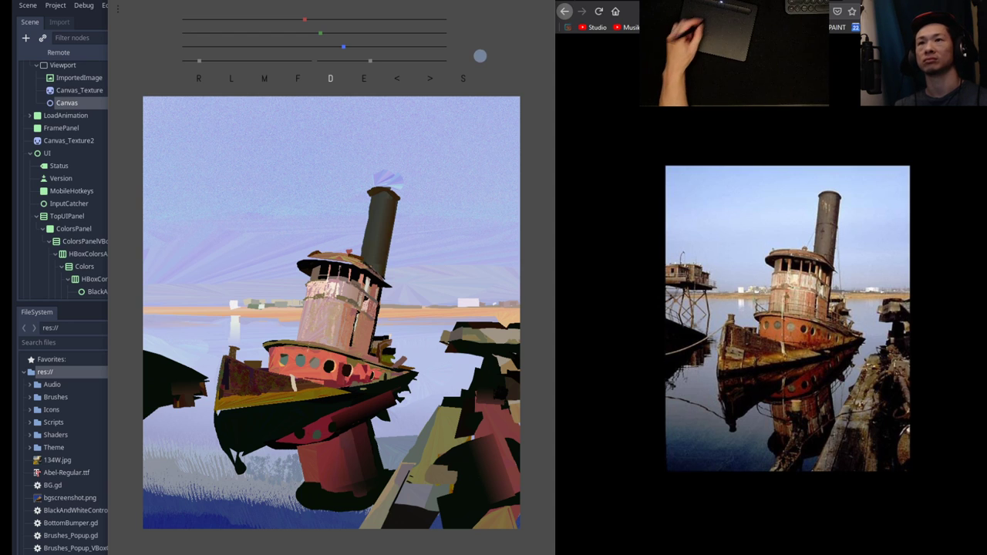
{"action": "key", "text": "bracketright"}
{"action": "key", "text": "bracketright"}
{"action": "key", "text": "bracketright"}
{"action": "key", "text": "bracketright"}
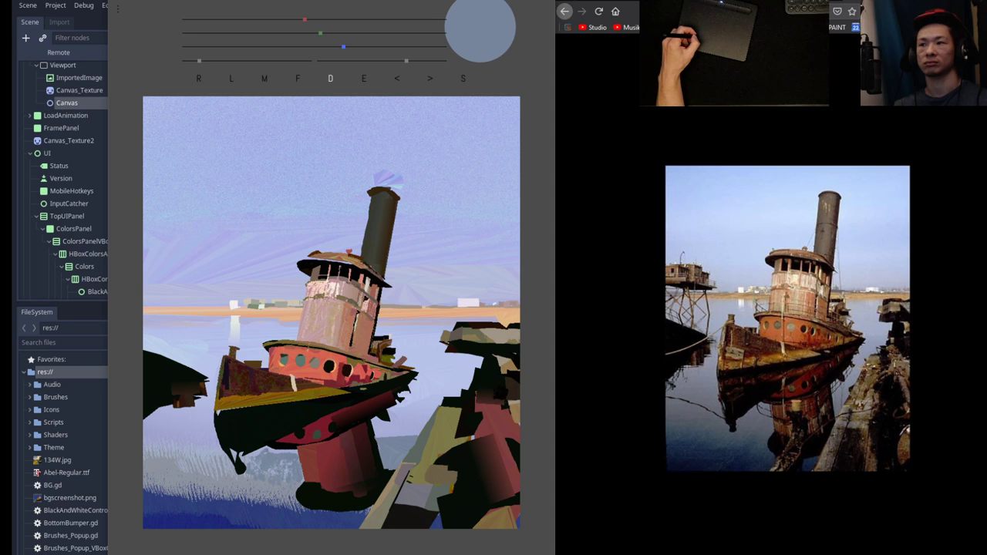
{"action": "left_click_drag", "start_coordinate": [227, 467], "coordinate": [170, 467]}
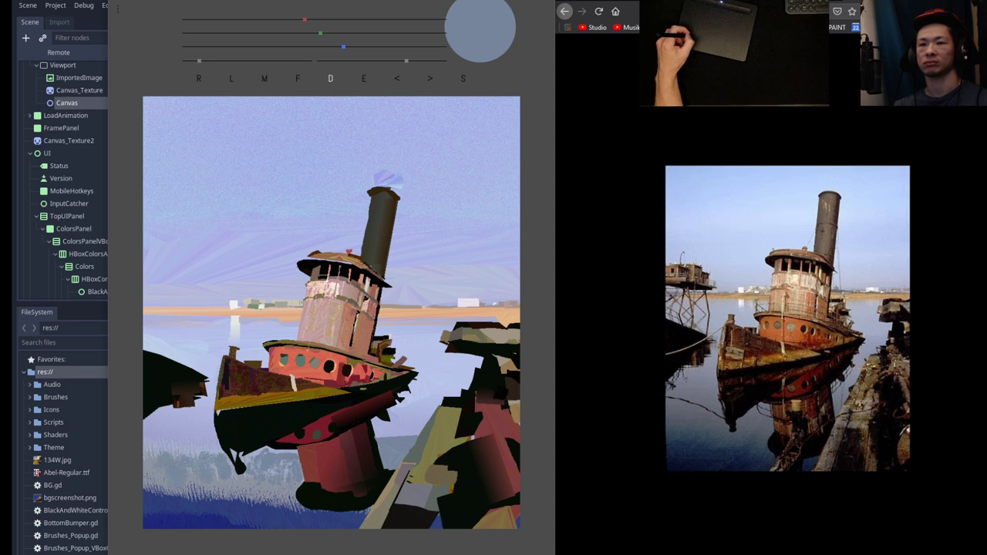
Mix a muted slate blue and paint the water around the hull, covering the dark reflection hanging below the bow.
{"action": "key", "text": "e"}
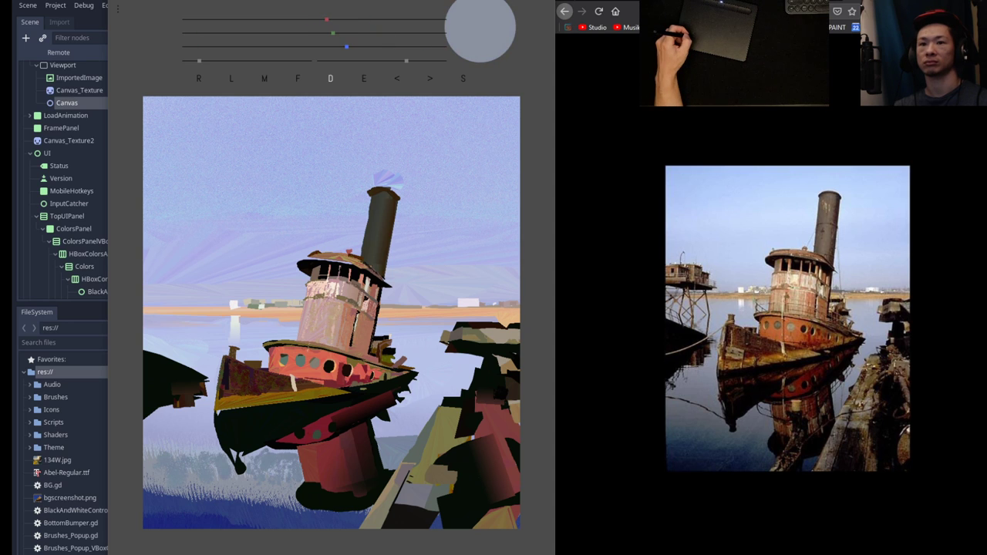
{"action": "mouse_move", "coordinate": [333, 33]}
{"action": "left_mouse_down"}
{"action": "mouse_move", "coordinate": [307, 19]}
{"action": "mouse_move", "coordinate": [340, 48]}
{"action": "left_mouse_up"}
{"action": "mouse_move", "coordinate": [154, 466]}
{"action": "left_mouse_down"}
{"action": "mouse_move", "coordinate": [146, 436]}
{"action": "mouse_move", "coordinate": [165, 428]}
{"action": "mouse_move", "coordinate": [195, 468]}
{"action": "mouse_move", "coordinate": [208, 440]}
{"action": "mouse_move", "coordinate": [198, 436]}
{"action": "mouse_move", "coordinate": [233, 463]}
{"action": "mouse_move", "coordinate": [297, 452]}
{"action": "mouse_move", "coordinate": [266, 487]}
{"action": "left_mouse_up"}
{"action": "mouse_move", "coordinate": [384, 437]}
{"action": "left_mouse_down"}
{"action": "mouse_move", "coordinate": [376, 424]}
{"action": "mouse_move", "coordinate": [424, 425]}
{"action": "mouse_move", "coordinate": [389, 429]}
{"action": "left_mouse_up"}
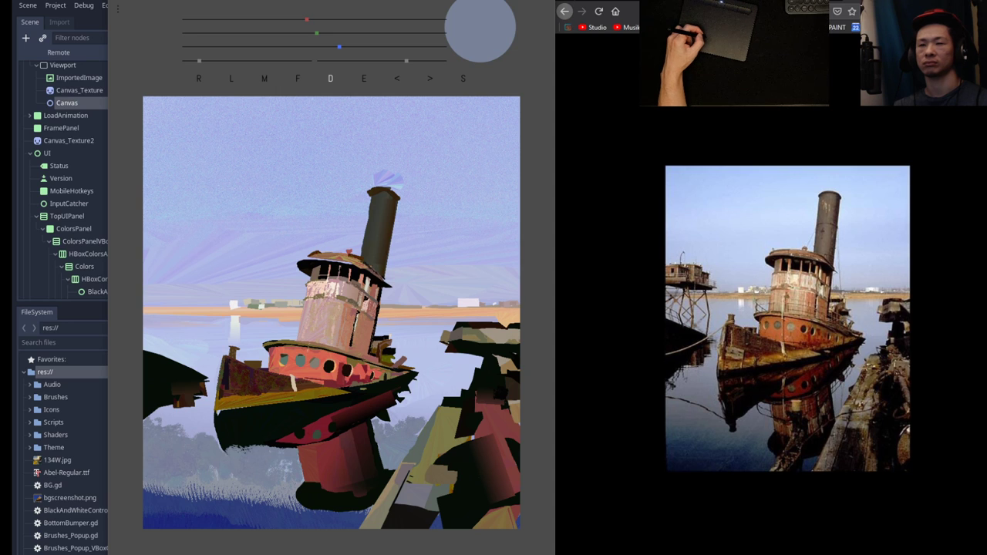
{"action": "left_click_drag", "start_coordinate": [280, 469], "coordinate": [289, 467]}
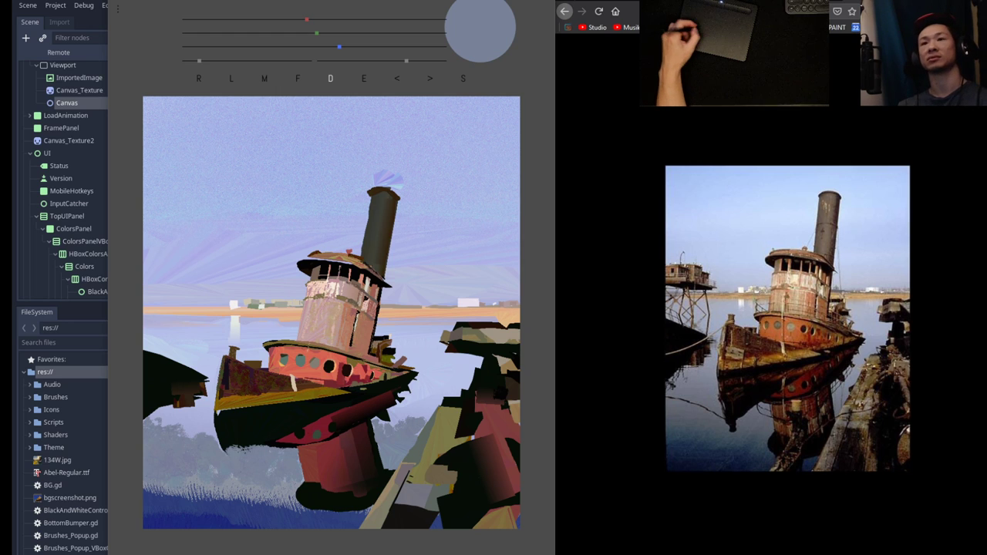
Sample the water colour, shift it to a darker teal-blue and paint the lower-left water.
{"action": "key", "text": "e"}
{"action": "key", "text": "d"}
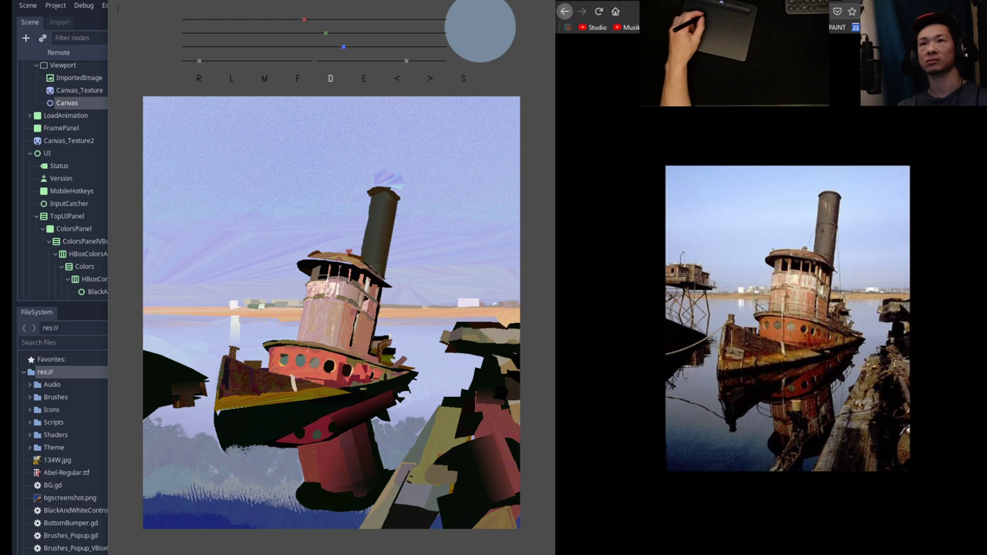
{"action": "left_click_drag", "start_coordinate": [326, 33], "coordinate": [288, 19]}
{"action": "mouse_move", "coordinate": [157, 477]}
{"action": "left_mouse_down"}
{"action": "mouse_move", "coordinate": [152, 493]}
{"action": "mouse_move", "coordinate": [202, 483]}
{"action": "mouse_move", "coordinate": [274, 490]}
{"action": "mouse_move", "coordinate": [258, 500]}
{"action": "mouse_move", "coordinate": [280, 488]}
{"action": "mouse_move", "coordinate": [285, 509]}
{"action": "mouse_move", "coordinate": [304, 508]}
{"action": "mouse_move", "coordinate": [167, 500]}
{"action": "mouse_move", "coordinate": [170, 478]}
{"action": "left_mouse_up"}
Try Rake brush strokes with sampled teal and dark blue across the lowest strip of water, and undo them.
{"action": "left_click", "coordinate": [330, 78]}
{"action": "left_click", "coordinate": [230, 128]}
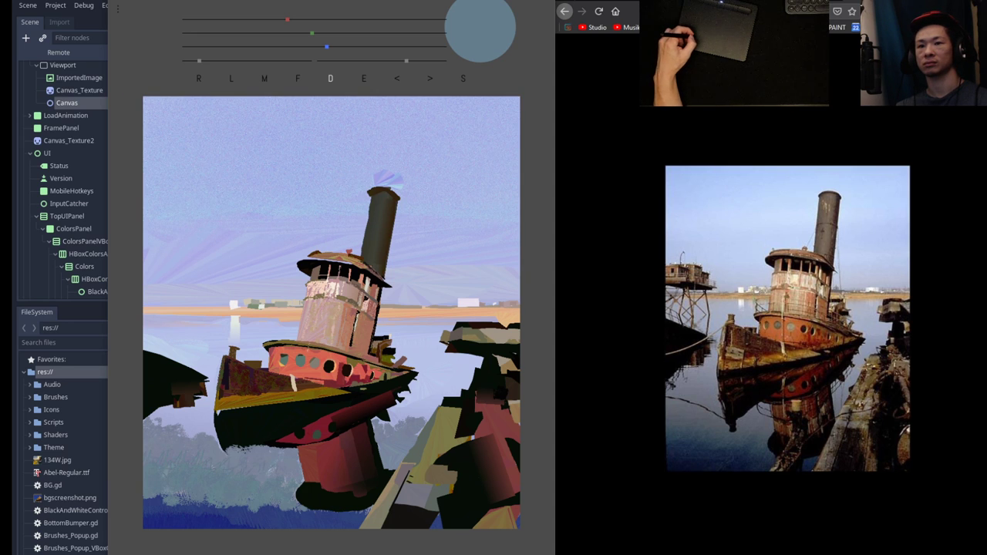
{"action": "left_click", "coordinate": [364, 79]}
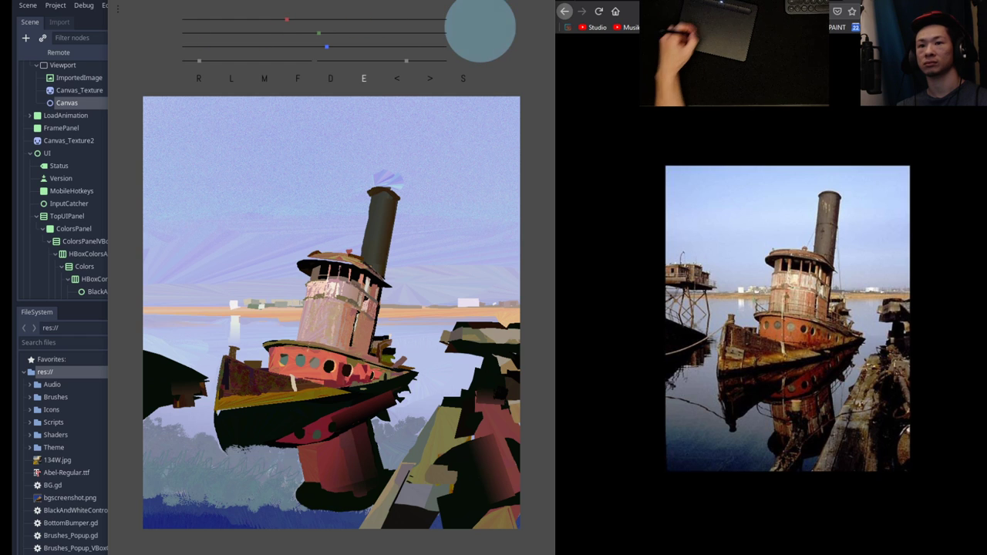
{"action": "left_click", "coordinate": [173, 486]}
{"action": "mouse_move", "coordinate": [166, 498]}
{"action": "left_mouse_down"}
{"action": "mouse_move", "coordinate": [155, 510]}
{"action": "mouse_move", "coordinate": [299, 497]}
{"action": "mouse_move", "coordinate": [315, 515]}
{"action": "mouse_move", "coordinate": [359, 520]}
{"action": "mouse_move", "coordinate": [251, 525]}
{"action": "mouse_move", "coordinate": [164, 516]}
{"action": "mouse_move", "coordinate": [197, 498]}
{"action": "mouse_move", "coordinate": [316, 521]}
{"action": "mouse_move", "coordinate": [362, 523]}
{"action": "mouse_move", "coordinate": [366, 511]}
{"action": "mouse_move", "coordinate": [154, 495]}
{"action": "left_mouse_up"}
{"action": "left_click", "coordinate": [364, 78]}
{"action": "left_click", "coordinate": [154, 523]}
{"action": "key", "text": "d"}
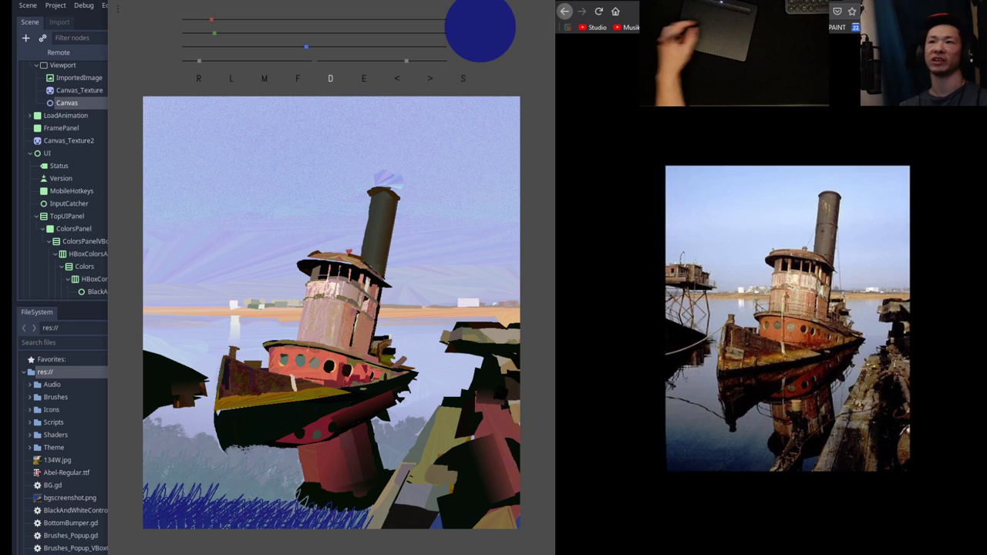
{"action": "key", "text": "ctrl+z"}
{"action": "key", "text": "ctrl+z"}
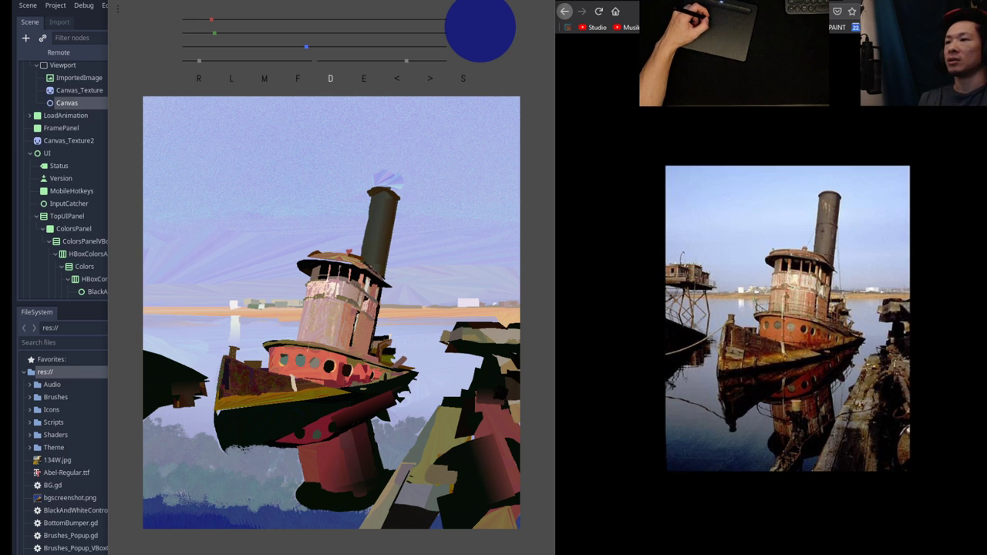
Reduce the brush size and paint muted teal over the water below the hull and in the lower-left area.
{"action": "key", "text": "alt"}
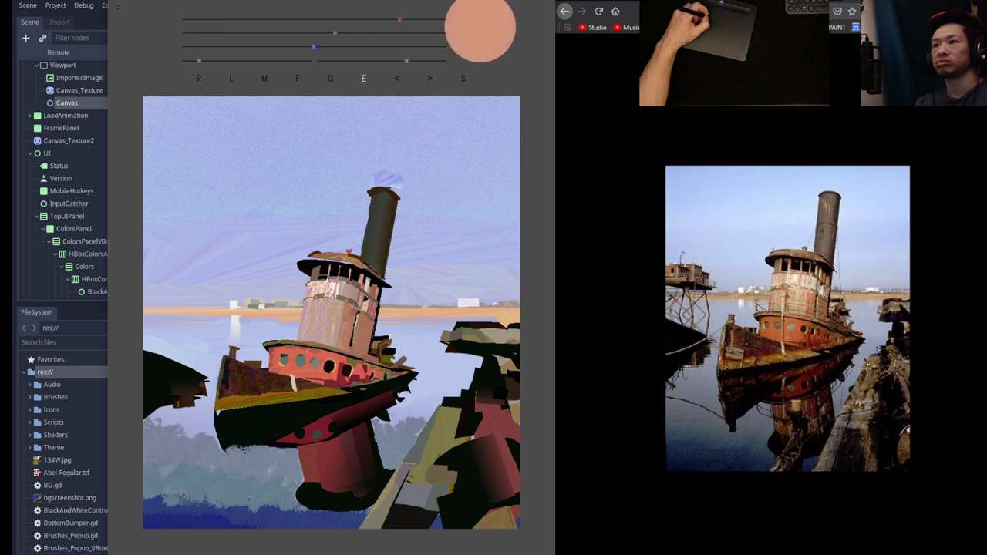
{"action": "key", "text": "["}
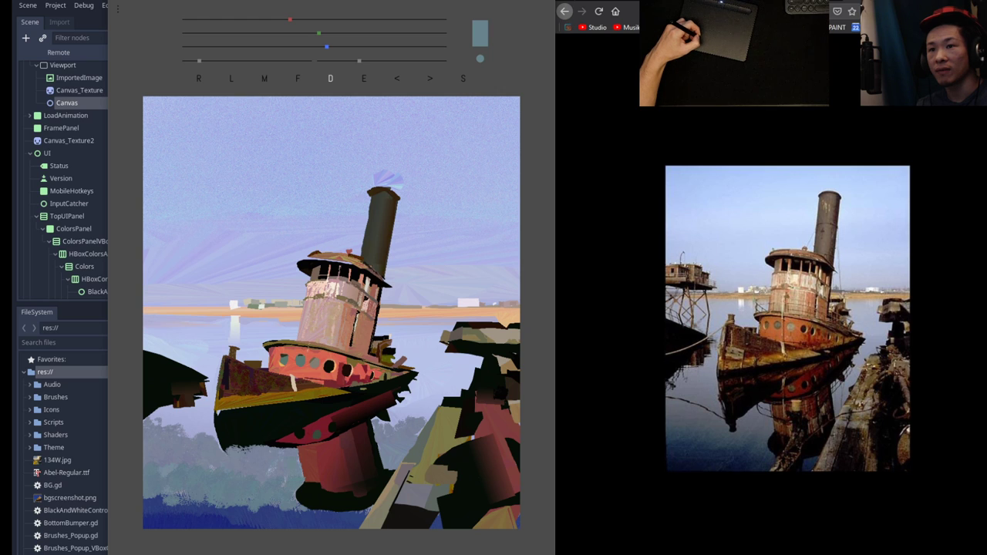
{"action": "mouse_move", "coordinate": [300, 457]}
{"action": "left_mouse_down"}
{"action": "mouse_move", "coordinate": [305, 478]}
{"action": "mouse_move", "coordinate": [270, 469]}
{"action": "left_mouse_up"}
{"action": "left_click_drag", "start_coordinate": [163, 471], "coordinate": [171, 475]}
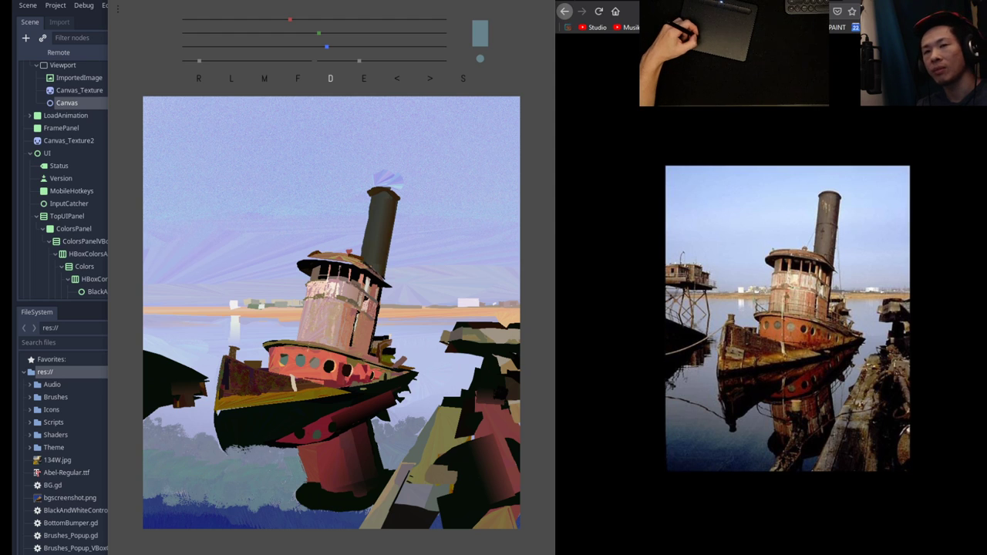
Mix a muted violet-blue and paint over the upper edge of the dark water on both sides of the hull.
{"action": "key", "text": "e"}
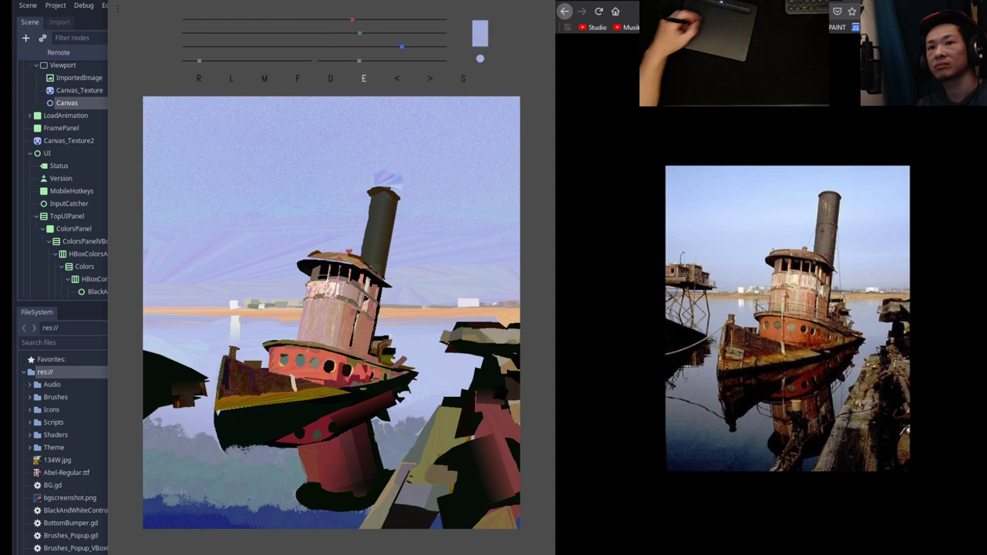
{"action": "key", "text": "d"}
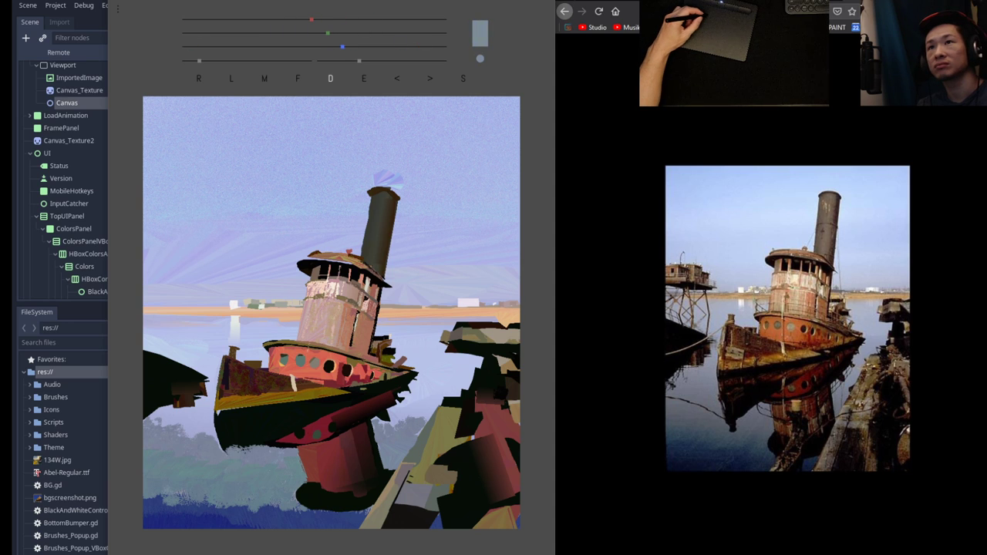
{"action": "left_click_drag", "start_coordinate": [343, 47], "coordinate": [347, 47]}
{"action": "mouse_move", "coordinate": [155, 430]}
{"action": "left_mouse_down"}
{"action": "mouse_move", "coordinate": [162, 412]}
{"action": "mouse_move", "coordinate": [204, 427]}
{"action": "left_mouse_up"}
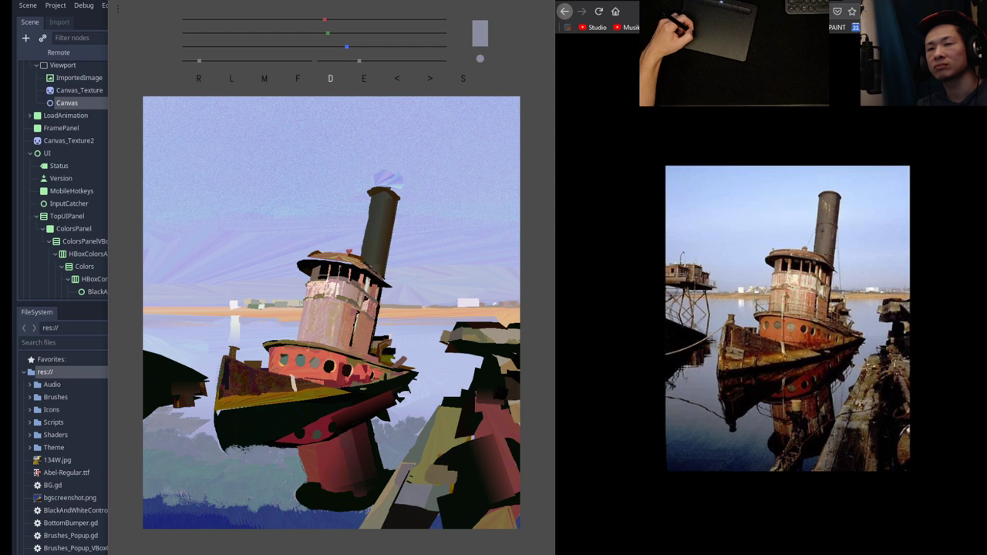
{"action": "key", "text": "ctrl+z"}
{"action": "left_click_drag", "start_coordinate": [348, 47], "coordinate": [361, 48]}
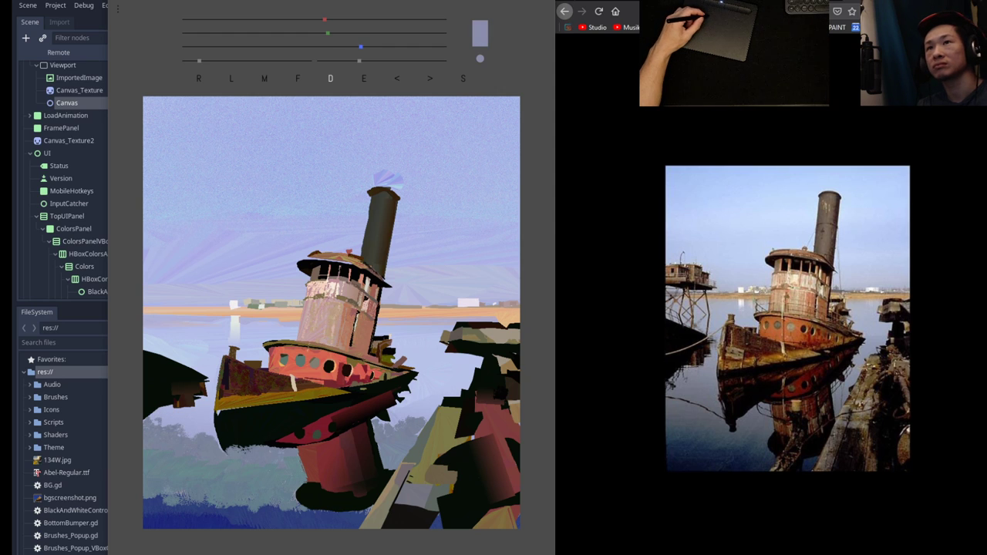
{"action": "mouse_move", "coordinate": [154, 423]}
{"action": "left_mouse_down"}
{"action": "mouse_move", "coordinate": [164, 409]}
{"action": "mouse_move", "coordinate": [207, 421]}
{"action": "mouse_move", "coordinate": [211, 433]}
{"action": "mouse_move", "coordinate": [210, 405]}
{"action": "mouse_move", "coordinate": [213, 412]}
{"action": "mouse_move", "coordinate": [197, 405]}
{"action": "mouse_move", "coordinate": [213, 396]}
{"action": "left_mouse_up"}
{"action": "left_click_drag", "start_coordinate": [378, 422], "coordinate": [422, 401]}
{"action": "mouse_move", "coordinate": [410, 423]}
{"action": "left_mouse_down"}
{"action": "mouse_move", "coordinate": [437, 401]}
{"action": "mouse_move", "coordinate": [430, 421]}
{"action": "mouse_move", "coordinate": [444, 398]}
{"action": "left_mouse_up"}
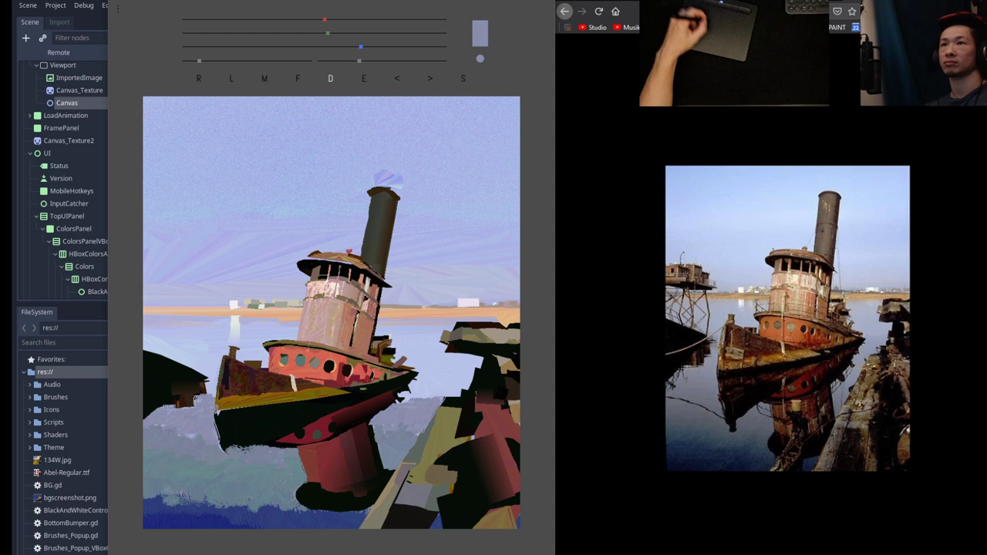
Lighten the colour to a soft blue and dab it onto the water beside the pier and left of the bow.
{"action": "left_click_drag", "start_coordinate": [360, 47], "coordinate": [376, 47]}
{"action": "mouse_move", "coordinate": [414, 400]}
{"action": "left_mouse_down"}
{"action": "mouse_move", "coordinate": [401, 396]}
{"action": "mouse_move", "coordinate": [429, 389]}
{"action": "left_mouse_up"}
{"action": "left_click_drag", "start_coordinate": [328, 32], "coordinate": [346, 33]}
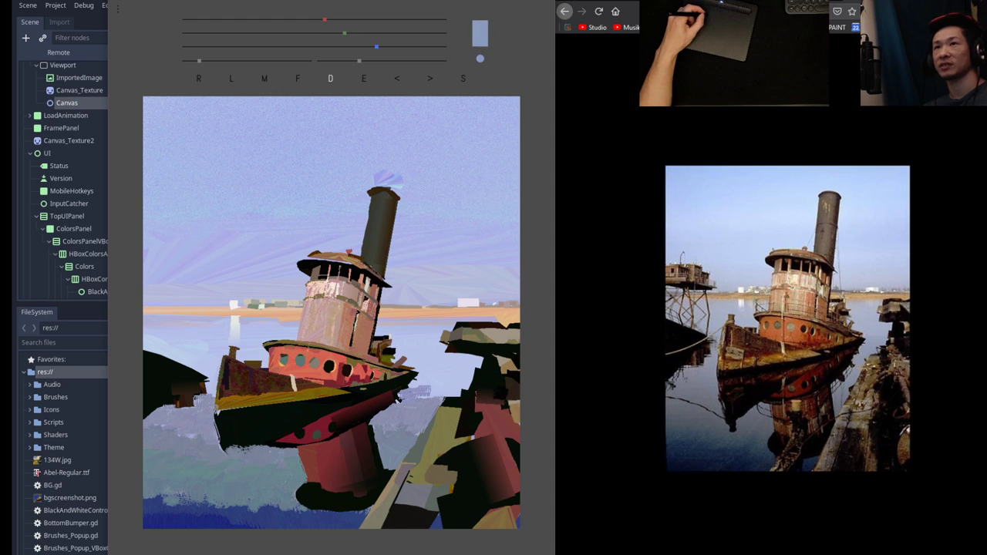
{"action": "mouse_move", "coordinate": [428, 385]}
{"action": "left_mouse_down"}
{"action": "mouse_move", "coordinate": [410, 385]}
{"action": "mouse_move", "coordinate": [471, 387]}
{"action": "mouse_move", "coordinate": [449, 383]}
{"action": "mouse_move", "coordinate": [454, 375]}
{"action": "left_mouse_up"}
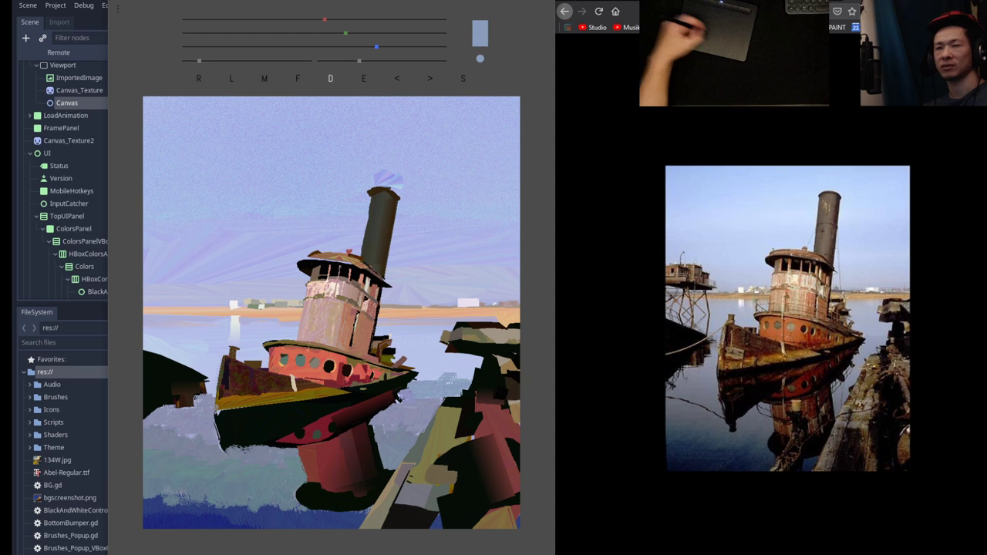
{"action": "left_click_drag", "start_coordinate": [209, 384], "coordinate": [213, 394]}
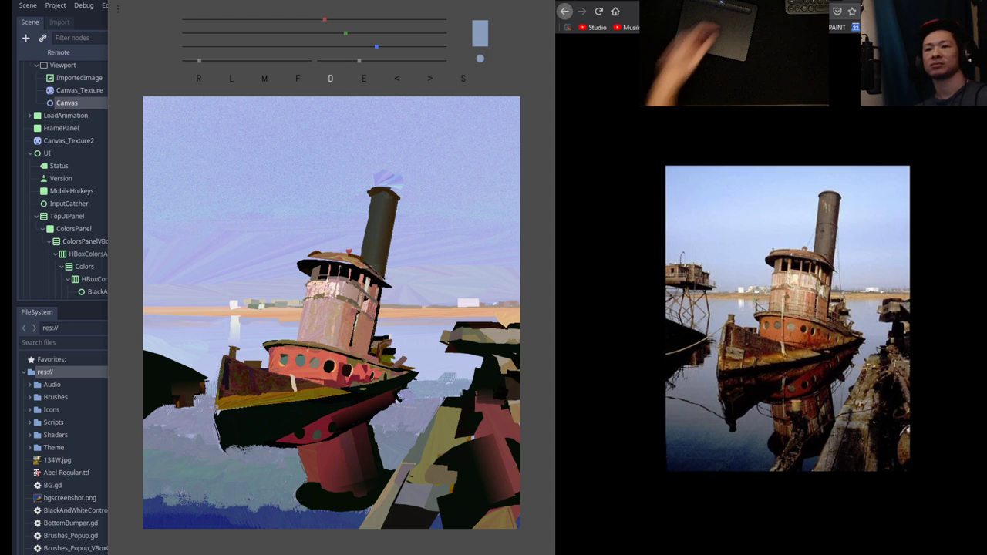
Sample the dark blue water, shift it greener and paint ripples across the water left of the boat's reflection.
{"action": "key", "text": "e"}
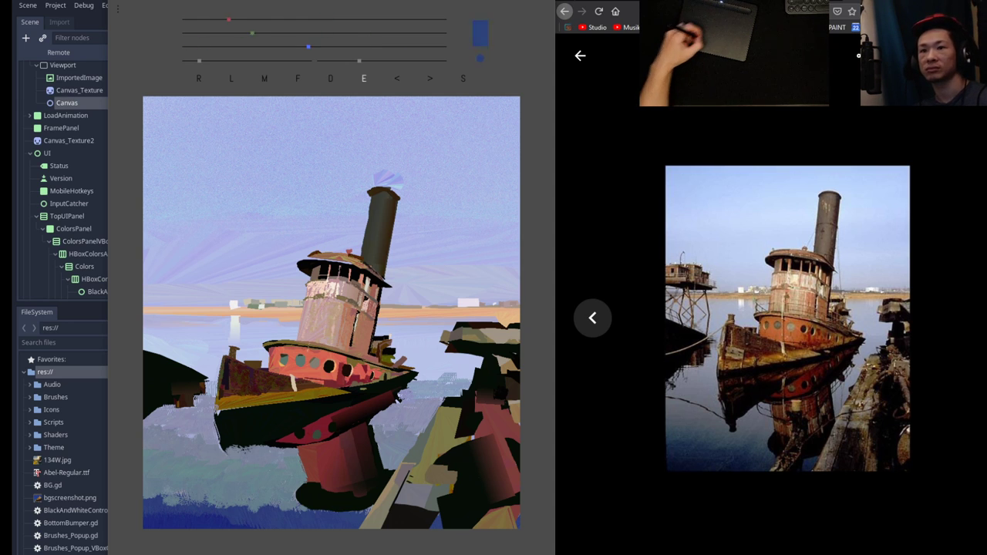
{"action": "key", "text": "d"}
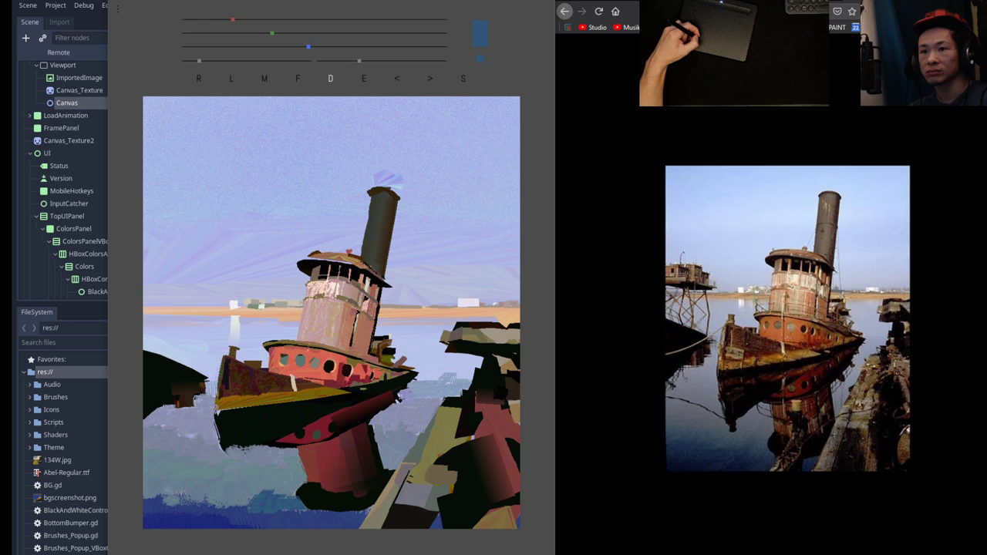
{"action": "mouse_move", "coordinate": [247, 501]}
{"action": "left_mouse_down"}
{"action": "mouse_move", "coordinate": [145, 488]}
{"action": "mouse_move", "coordinate": [207, 486]}
{"action": "left_mouse_up"}
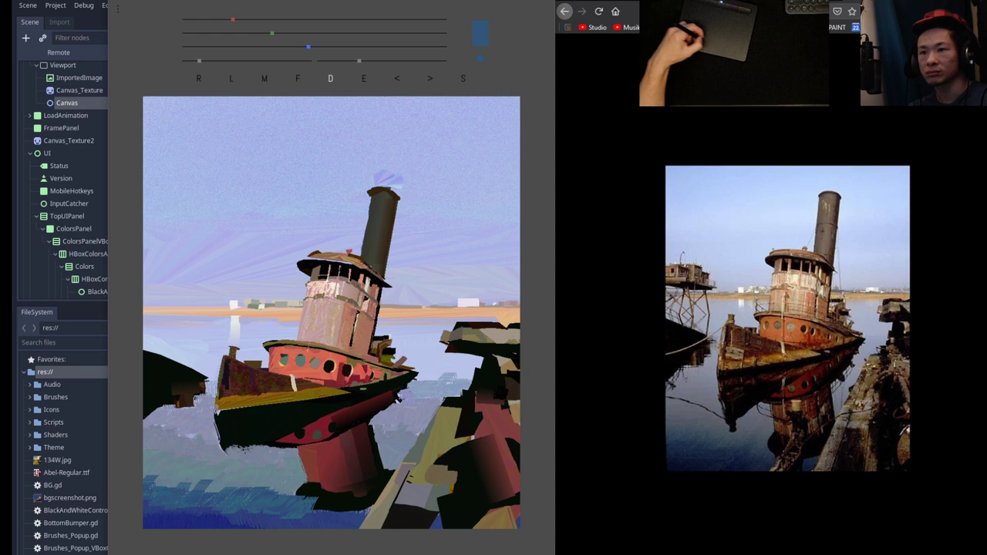
Enlarge the M brush and blend the ripples left of the boat's reflection into a smooth teal-to-blue gradient.
{"action": "mouse_move", "coordinate": [375, 504]}
{"action": "left_mouse_down"}
{"action": "mouse_move", "coordinate": [328, 516]}
{"action": "mouse_move", "coordinate": [316, 507]}
{"action": "mouse_move", "coordinate": [370, 510]}
{"action": "left_mouse_up"}
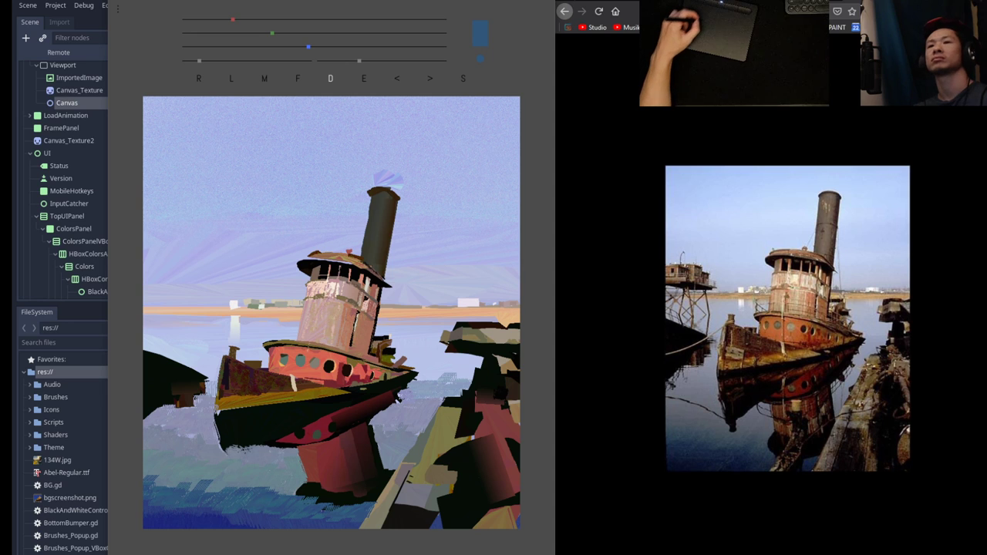
{"action": "key", "text": "m"}
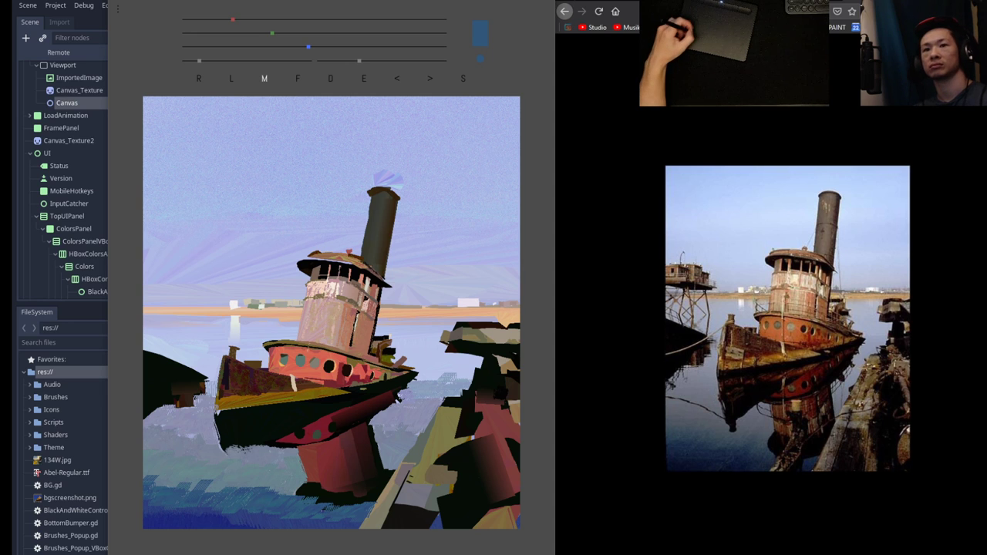
{"action": "left_click_drag", "start_coordinate": [360, 61], "coordinate": [365, 61]}
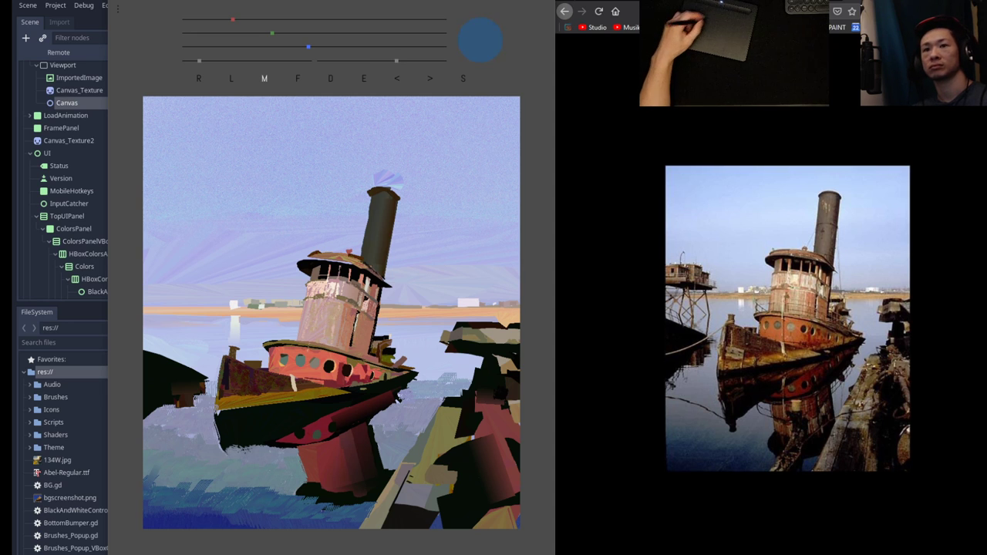
{"action": "mouse_move", "coordinate": [155, 472]}
{"action": "left_mouse_down"}
{"action": "mouse_move", "coordinate": [185, 492]}
{"action": "mouse_move", "coordinate": [222, 475]}
{"action": "left_mouse_up"}
{"action": "key", "text": "ctrl+z"}
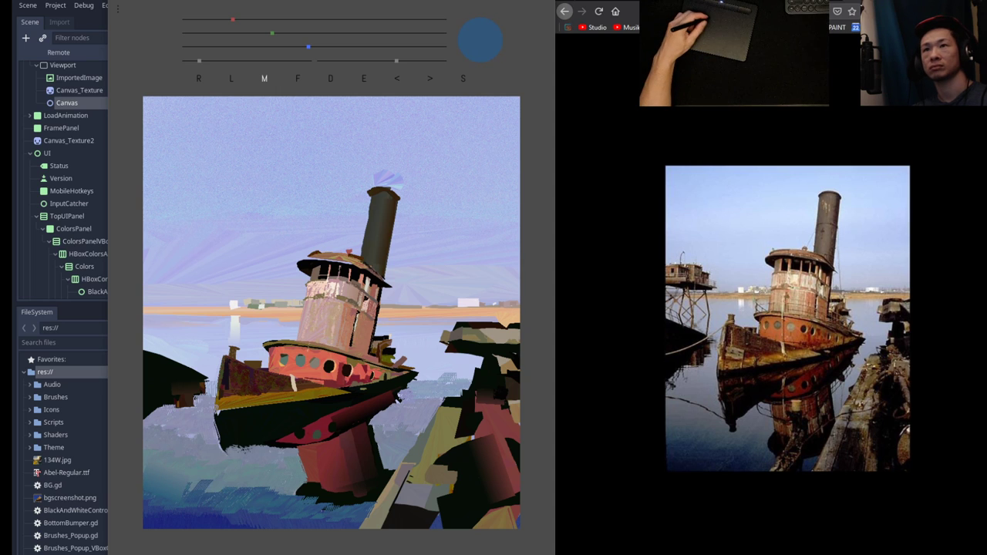
{"action": "mouse_move", "coordinate": [190, 490]}
{"action": "left_mouse_down"}
{"action": "mouse_move", "coordinate": [281, 506]}
{"action": "mouse_move", "coordinate": [151, 483]}
{"action": "mouse_move", "coordinate": [157, 501]}
{"action": "mouse_move", "coordinate": [251, 516]}
{"action": "left_mouse_up"}
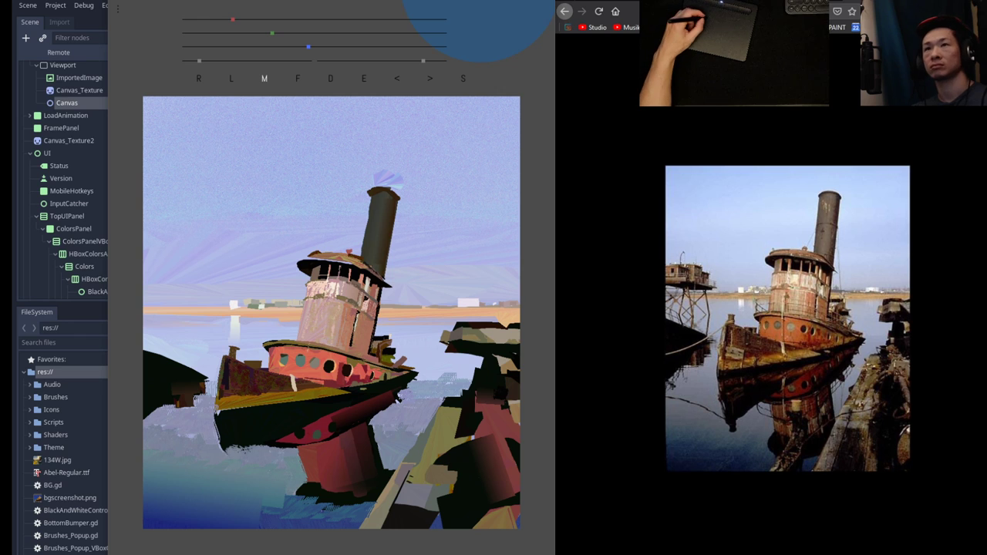
Sample the near-black of the hull and fill shapes with the F brush to extend the bow's reflection downward.
{"action": "key", "text": "e"}
{"action": "key", "text": "f"}
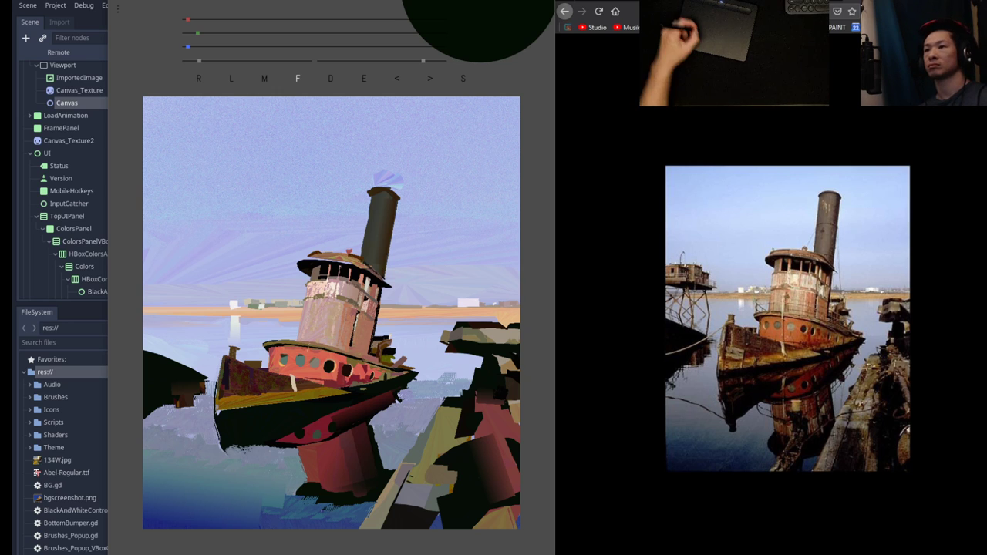
{"action": "left_click_drag", "start_coordinate": [230, 453], "coordinate": [236, 449]}
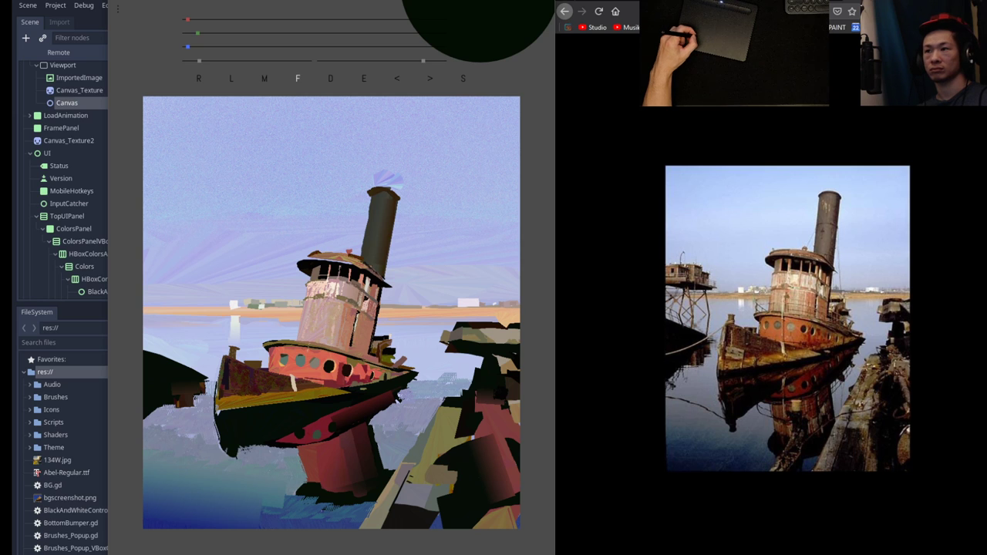
{"action": "left_click_drag", "start_coordinate": [230, 456], "coordinate": [231, 469]}
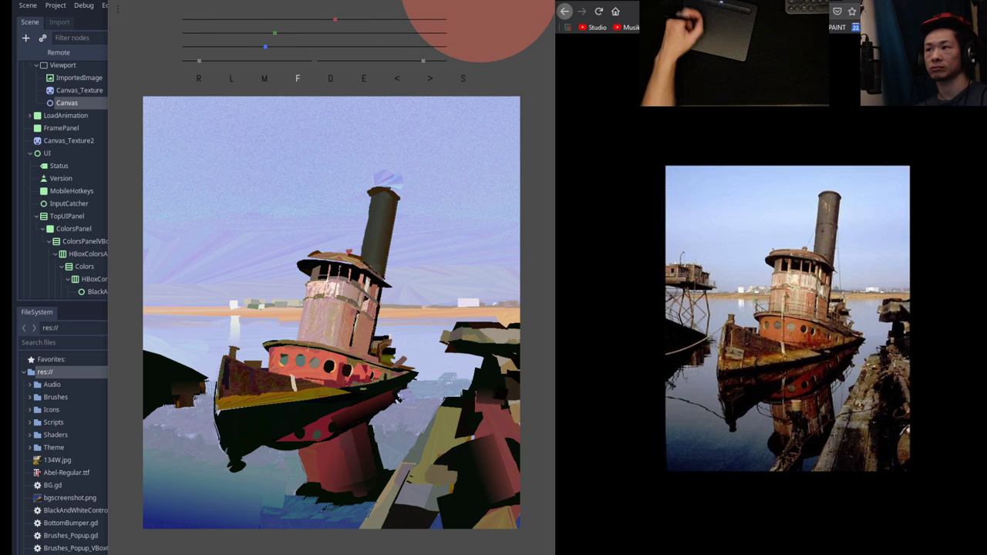
Fill an ochre strip across the dark hull reflection, then shift the colour to orange-brown and add a second strip toward the bow.
{"action": "left_click_drag", "start_coordinate": [352, 403], "coordinate": [298, 421]}
{"action": "left_click", "coordinate": [365, 79]}
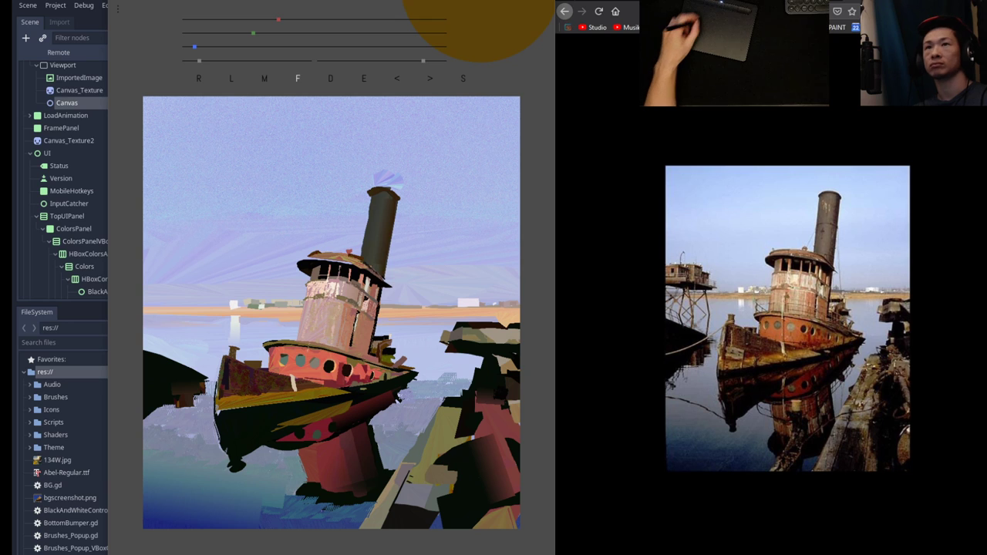
{"action": "left_click_drag", "start_coordinate": [253, 33], "coordinate": [237, 33]}
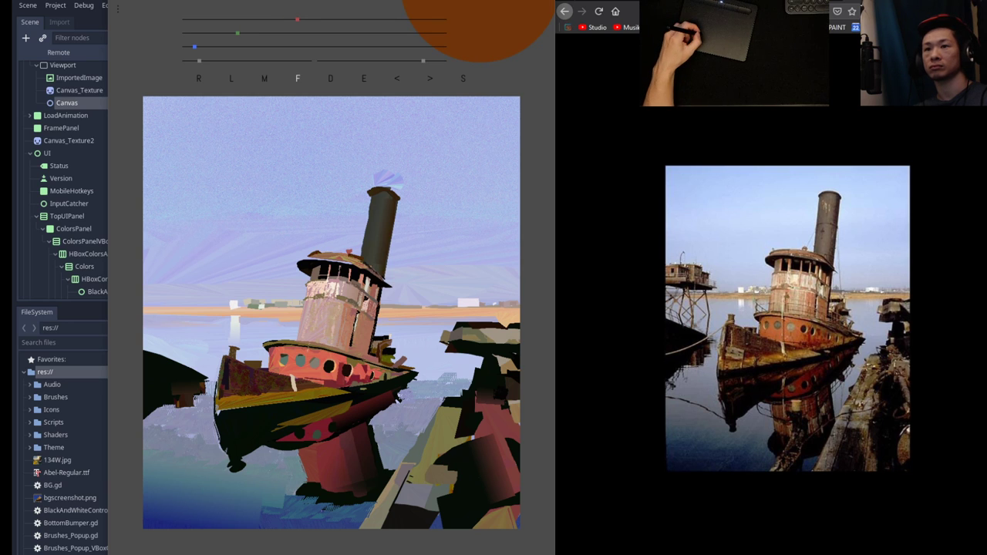
{"action": "left_click_drag", "start_coordinate": [297, 426], "coordinate": [253, 432]}
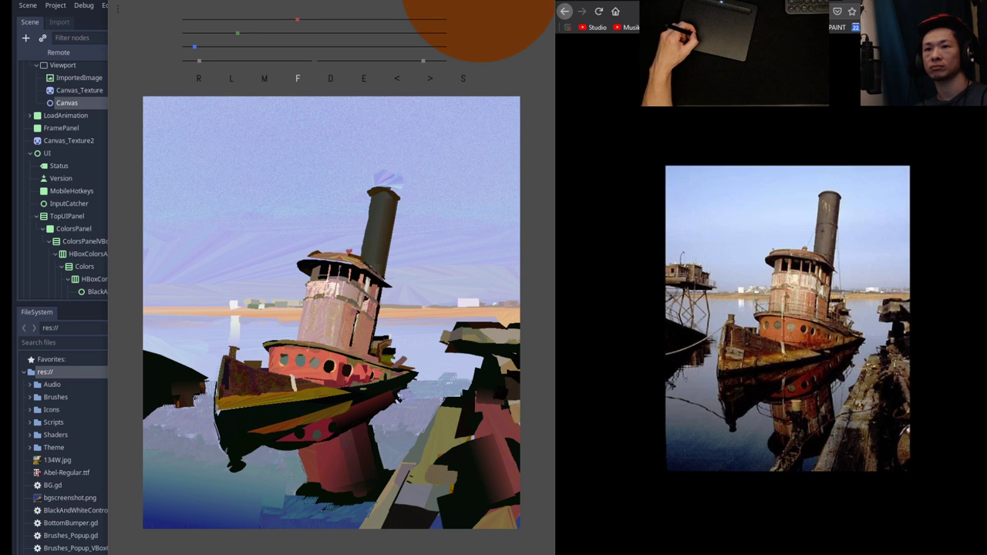
Darken the colour to deep rust and dark brown and fill a strip along the lower edge of the bow's reflection.
{"action": "left_click_drag", "start_coordinate": [238, 33], "coordinate": [211, 34]}
{"action": "left_click_drag", "start_coordinate": [298, 19], "coordinate": [264, 19]}
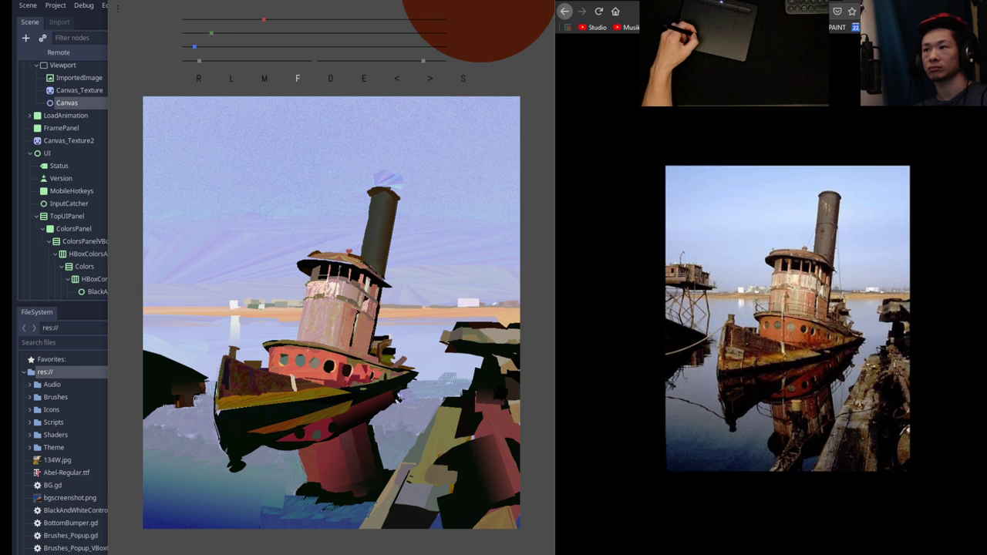
{"action": "mouse_move", "coordinate": [226, 430]}
{"action": "left_mouse_down"}
{"action": "mouse_move", "coordinate": [259, 430]}
{"action": "mouse_move", "coordinate": [228, 432]}
{"action": "mouse_move", "coordinate": [224, 451]}
{"action": "mouse_move", "coordinate": [223, 436]}
{"action": "mouse_move", "coordinate": [241, 441]}
{"action": "left_mouse_up"}
{"action": "left_click", "coordinate": [233, 20]}
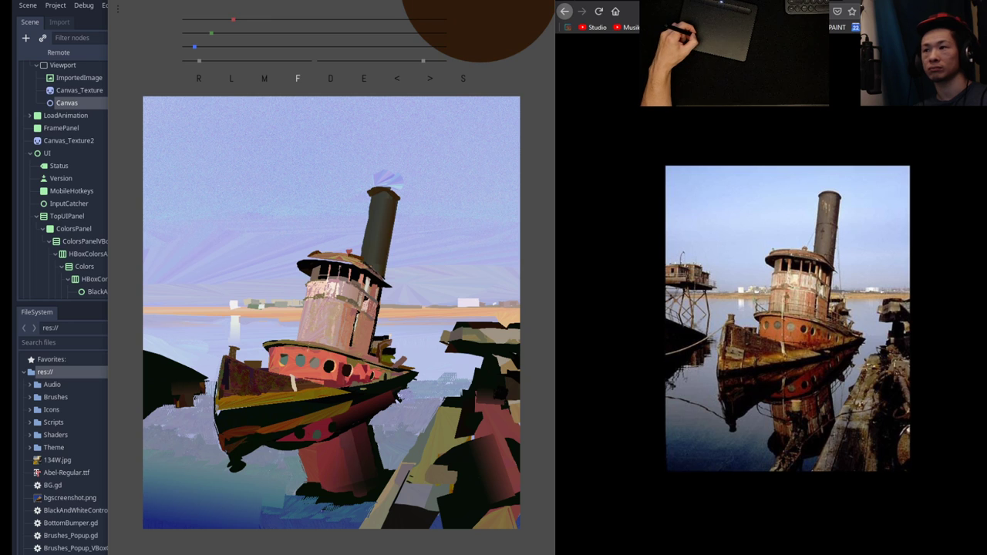
Sample a dark red and fill shapes over the upper part of the hull reflection toward the stern.
{"action": "key", "text": "e"}
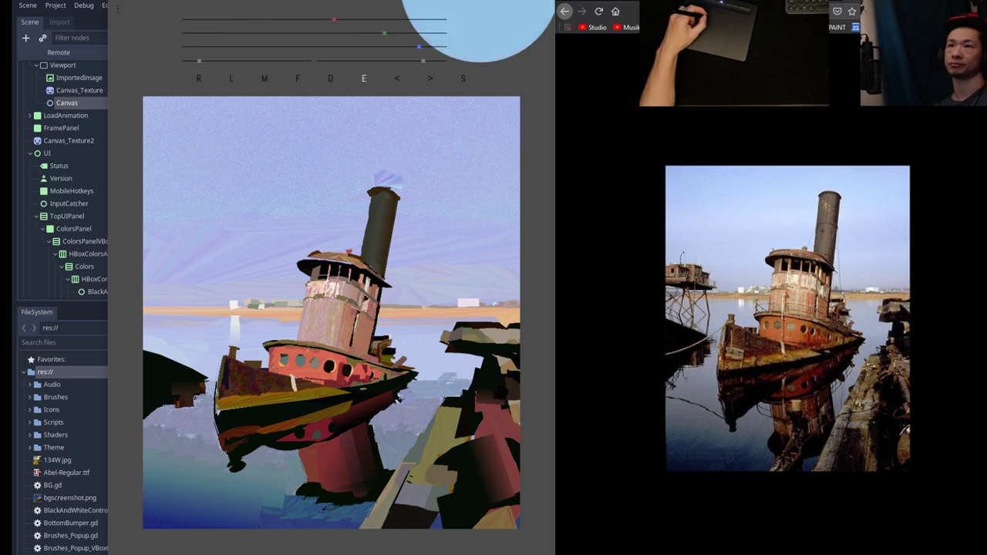
{"action": "key", "text": "f"}
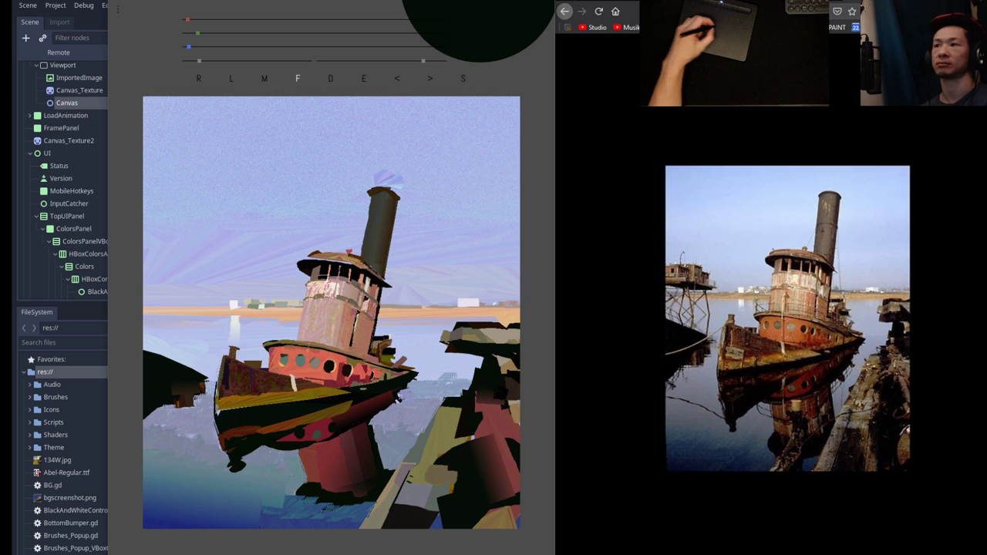
{"action": "key", "text": "e"}
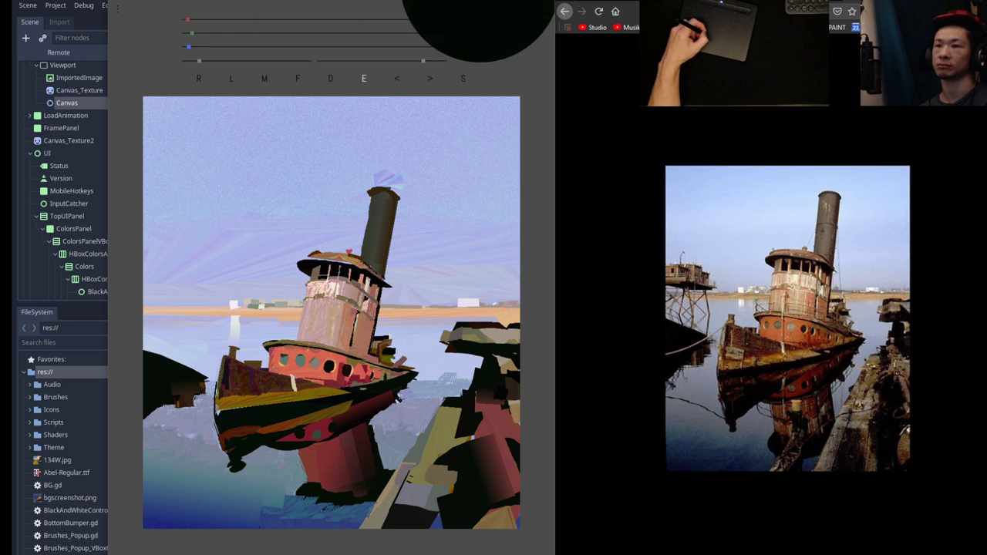
{"action": "left_click_drag", "start_coordinate": [352, 402], "coordinate": [330, 417]}
{"action": "key", "text": "e"}
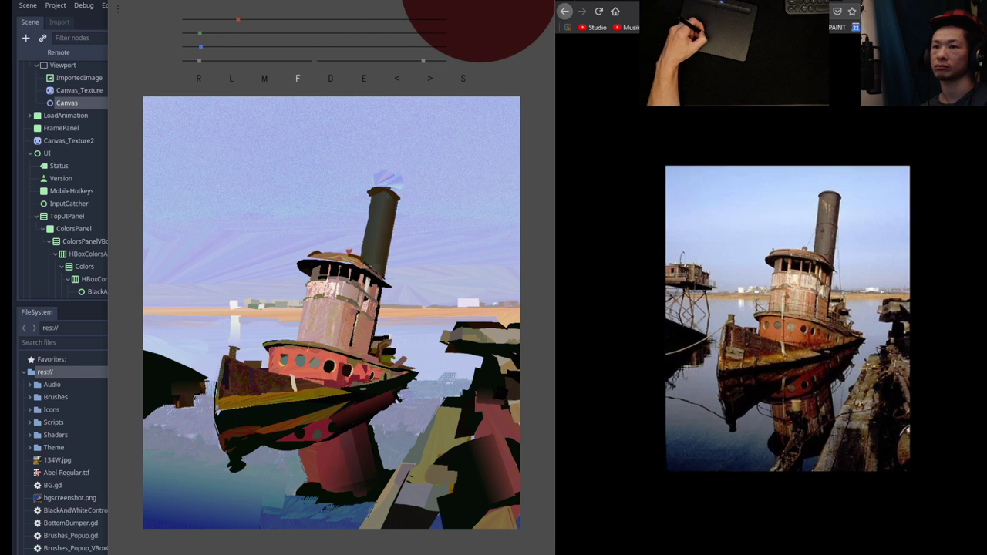
{"action": "left_click_drag", "start_coordinate": [353, 403], "coordinate": [382, 394]}
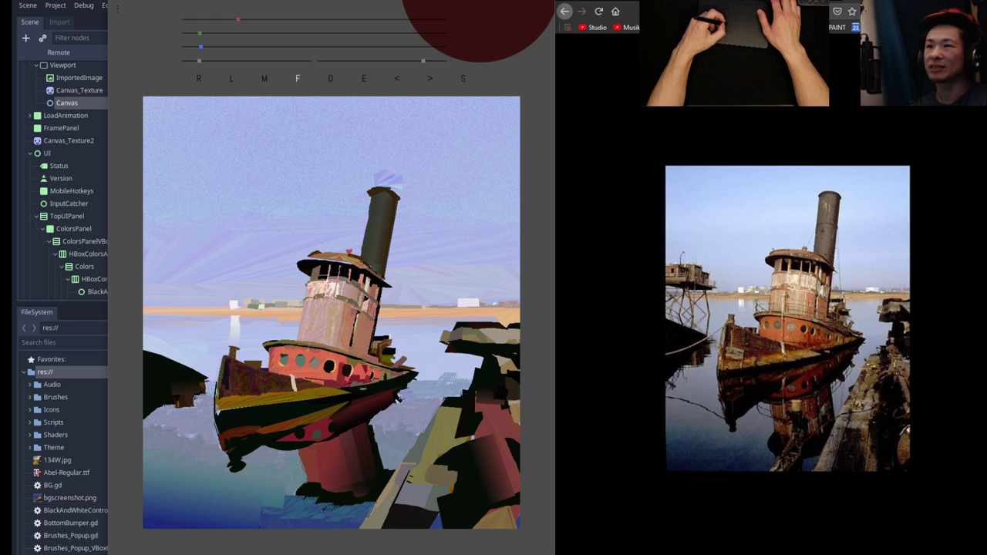
Sample the light blue sky, cover the patch above the funnel and streak the upper sky with the D brush.
{"action": "key", "text": "e"}
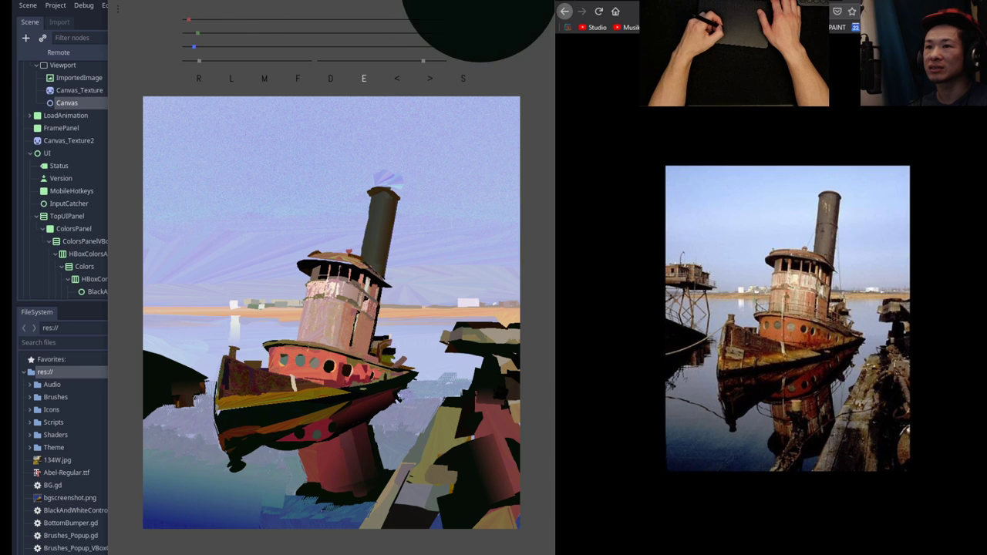
{"action": "key", "text": "d"}
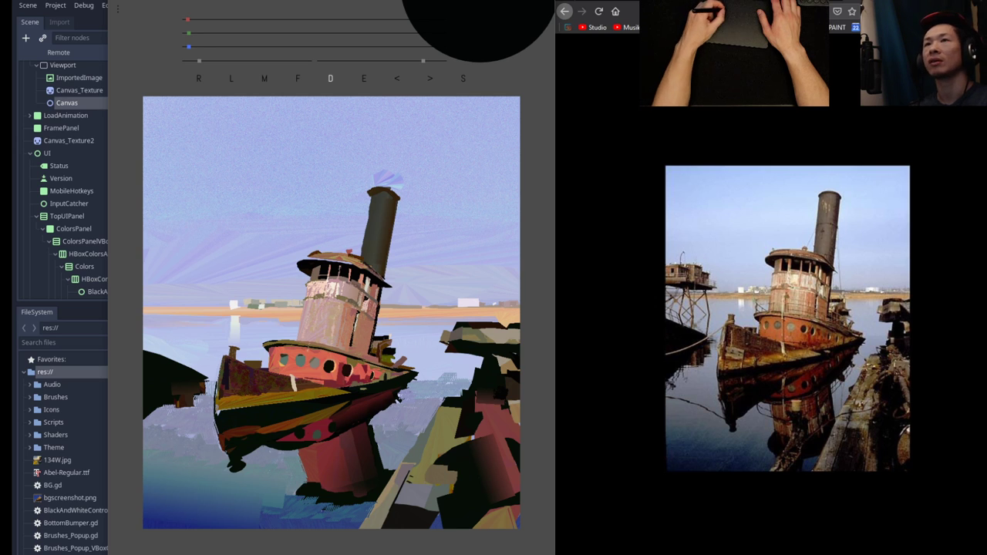
{"action": "key", "text": "e"}
{"action": "key", "text": "f"}
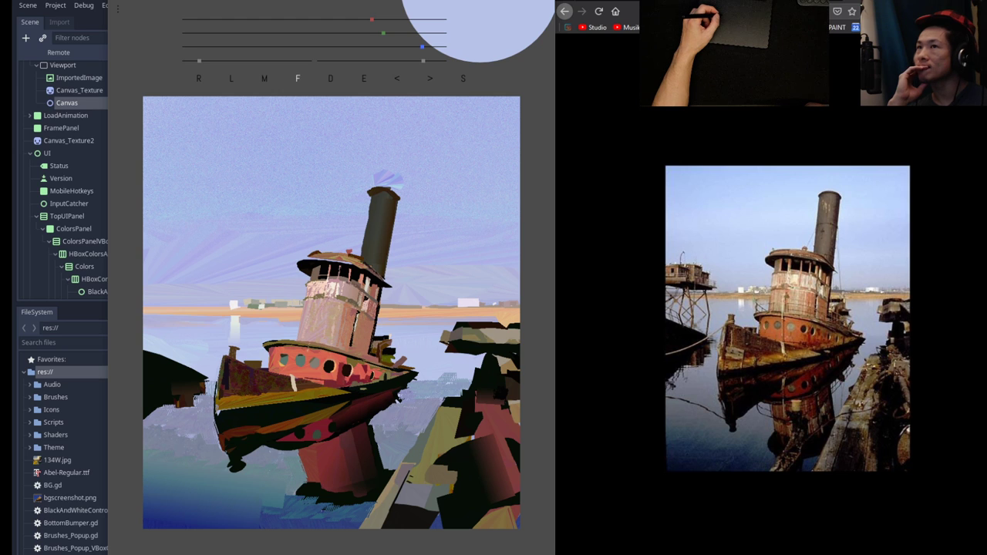
{"action": "key", "text": "i"}
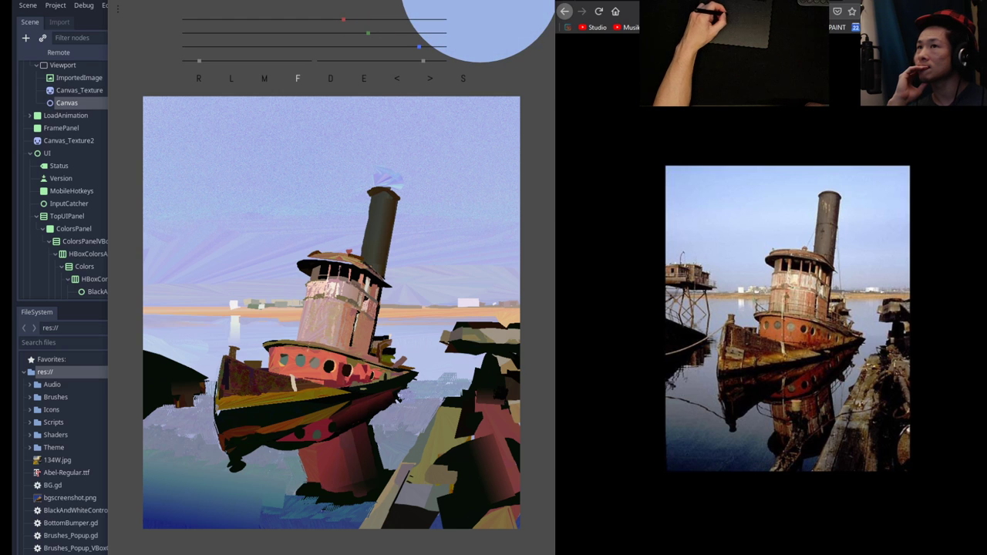
{"action": "left_click", "coordinate": [330, 79]}
{"action": "left_click", "coordinate": [230, 127]}
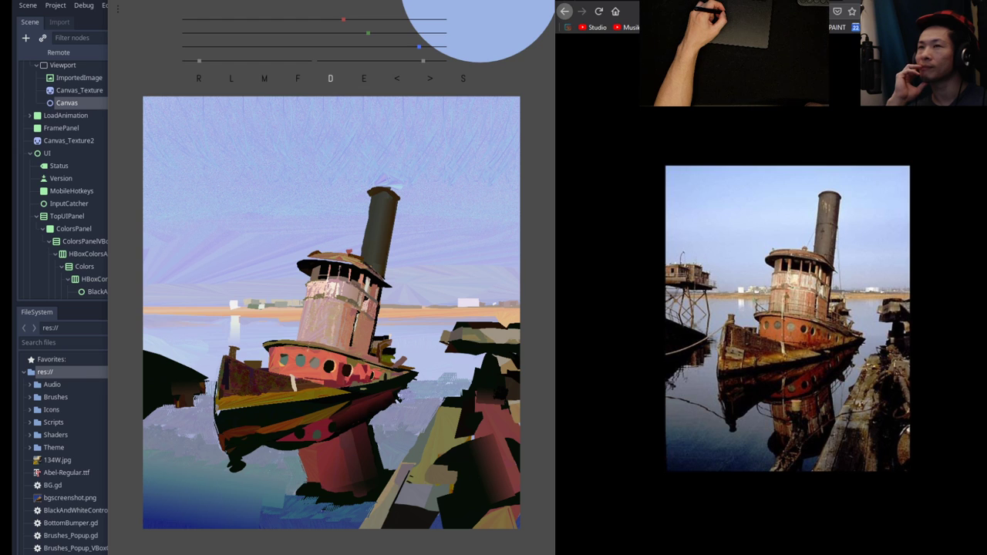
Shrink the D brush to a fine size and draw brown upright railing posts along the deck around the cabin.
{"action": "key", "text": "e"}
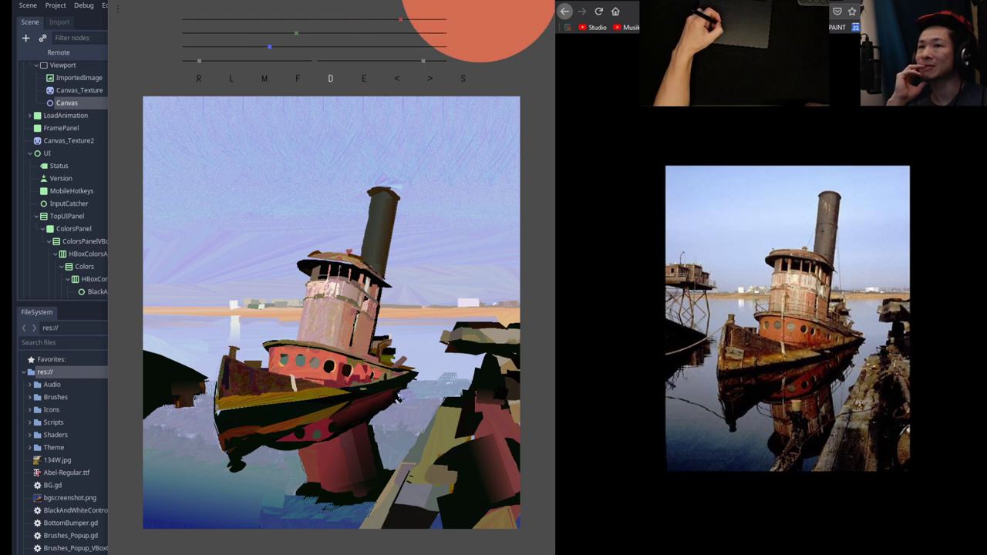
{"action": "left_click", "coordinate": [345, 61]}
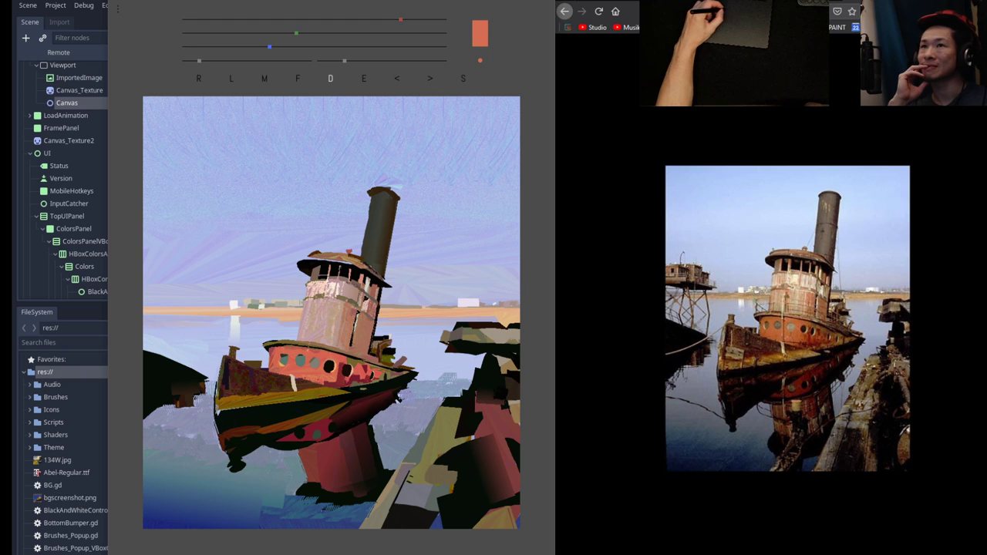
{"action": "key", "text": "e"}
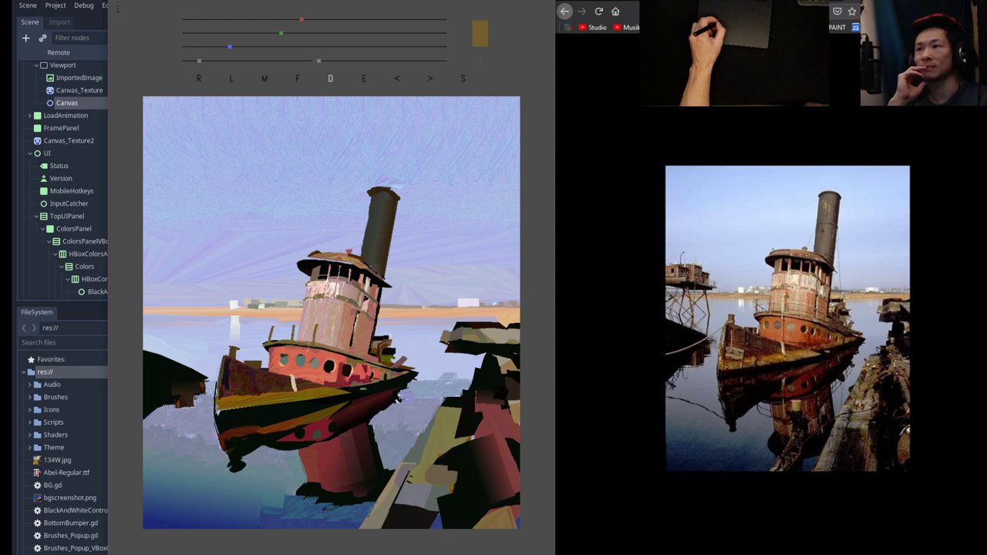
Lighten the brown to a muted tan and draw the curved top rail across the posts in front of the cabin.
{"action": "left_click_drag", "start_coordinate": [281, 33], "coordinate": [297, 33]}
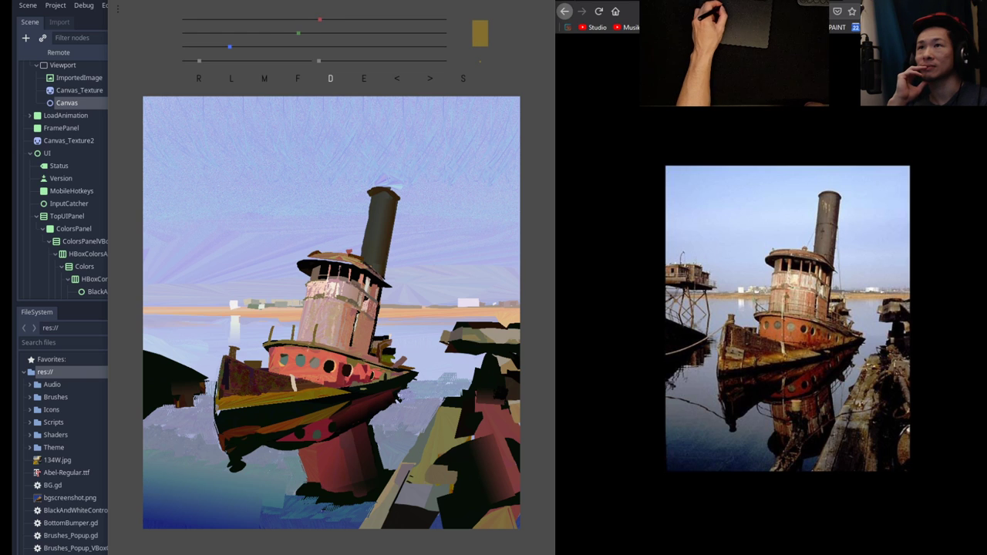
{"action": "left_click", "coordinate": [255, 46]}
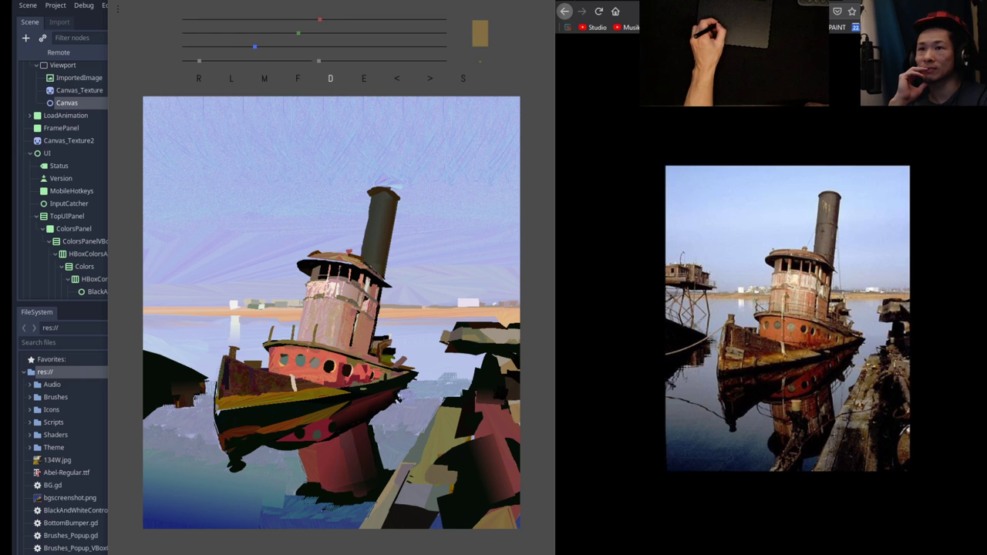
{"action": "left_click_drag", "start_coordinate": [268, 327], "coordinate": [335, 318]}
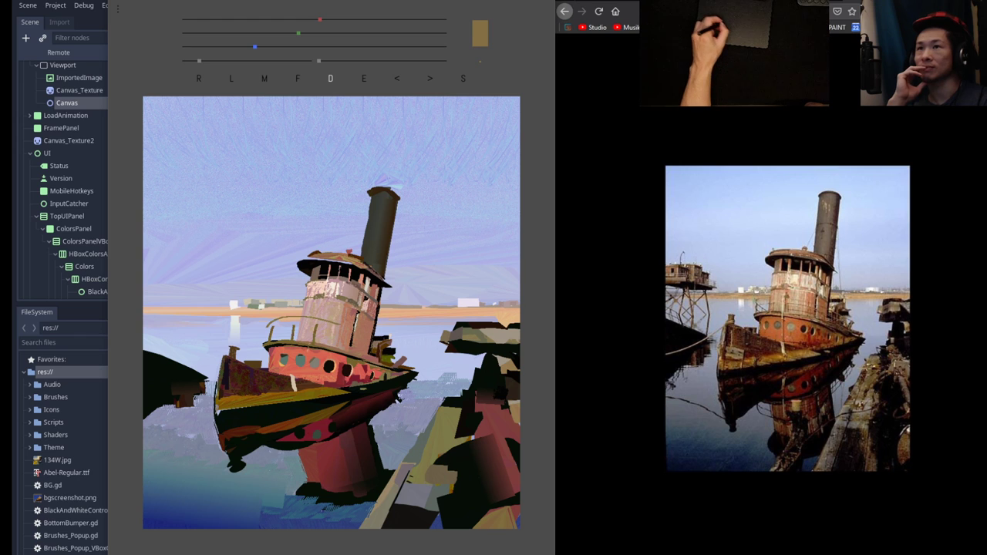
{"action": "key", "text": "ctrl+z"}
{"action": "left_click_drag", "start_coordinate": [268, 326], "coordinate": [327, 321]}
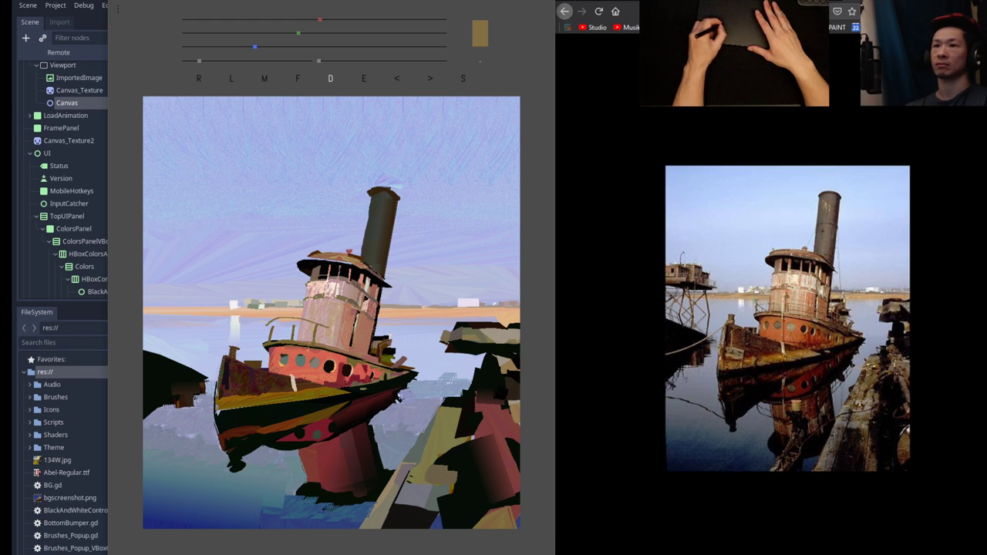
Extend the tan railing from the cabin toward the stern and add a lower rail between the posts.
{"action": "left_click_drag", "start_coordinate": [321, 321], "coordinate": [395, 358]}
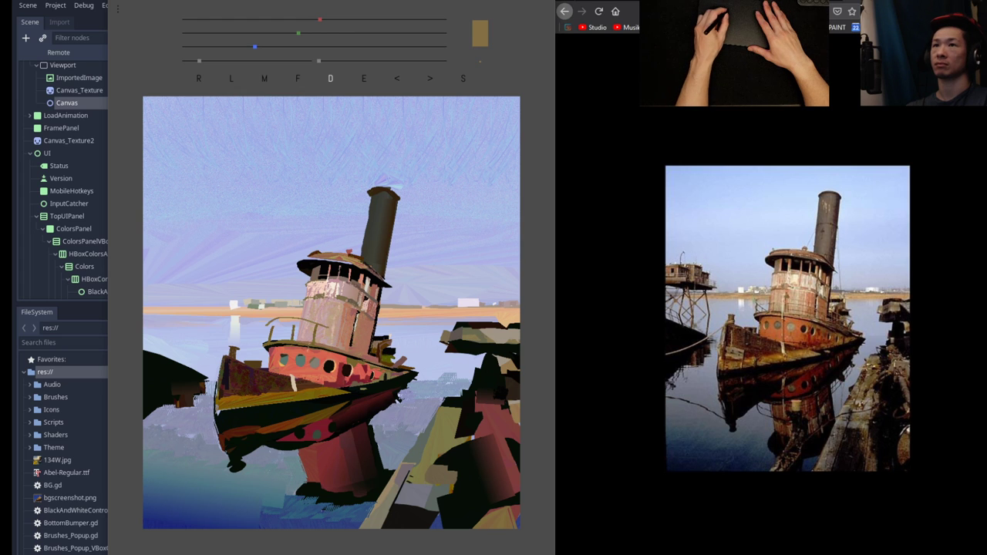
{"action": "left_click", "coordinate": [330, 78]}
{"action": "left_click", "coordinate": [230, 107]}
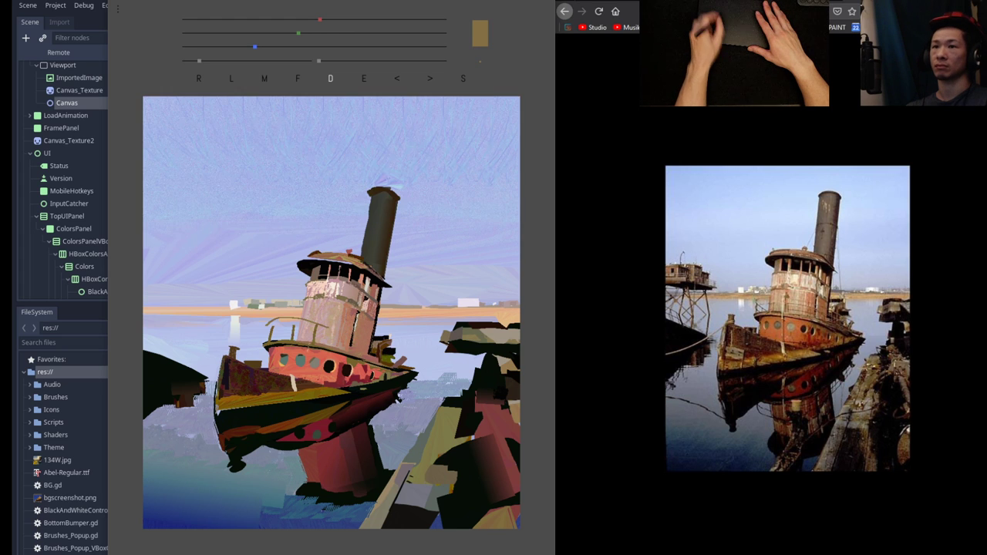
{"action": "left_click_drag", "start_coordinate": [324, 325], "coordinate": [402, 355]}
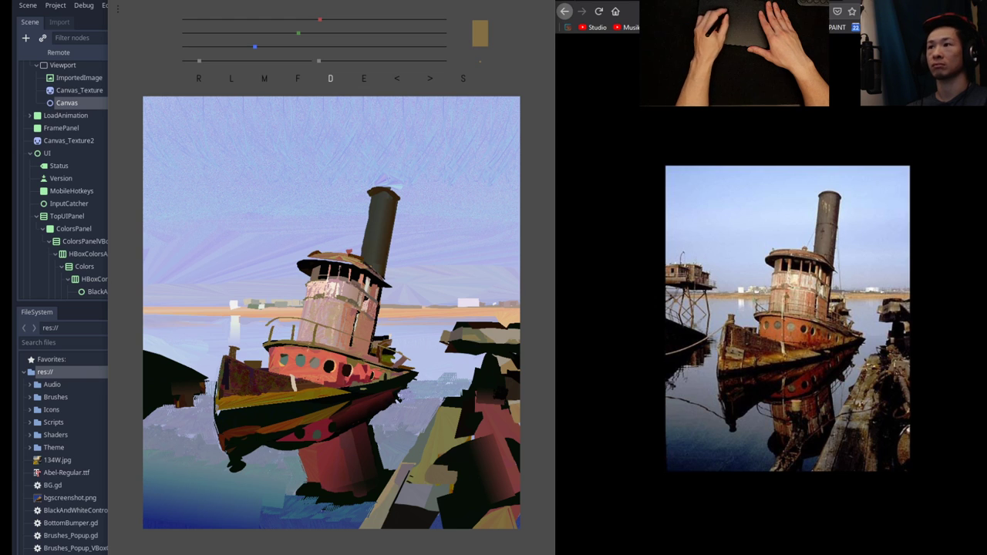
{"action": "left_click_drag", "start_coordinate": [275, 329], "coordinate": [396, 361]}
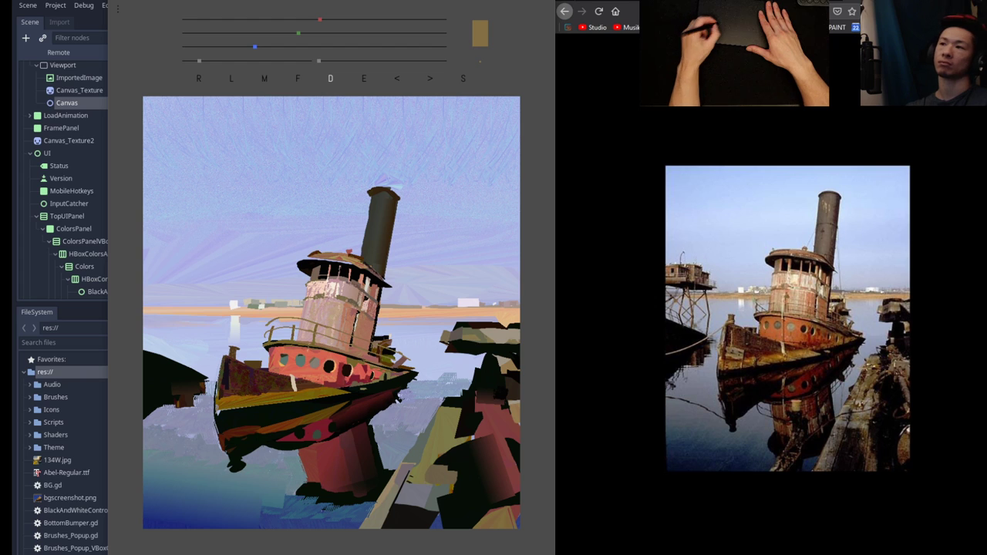
{"action": "left_click_drag", "start_coordinate": [274, 333], "coordinate": [291, 329]}
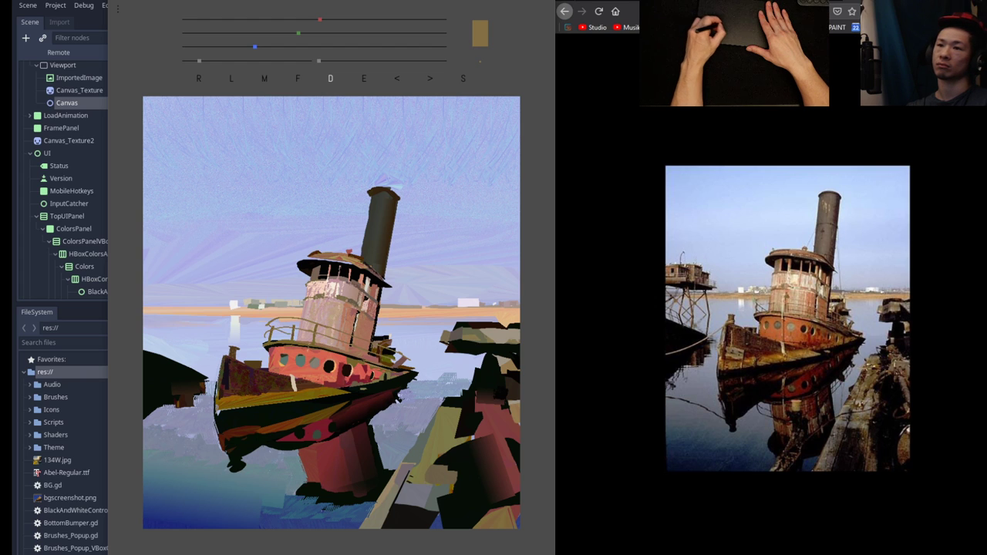
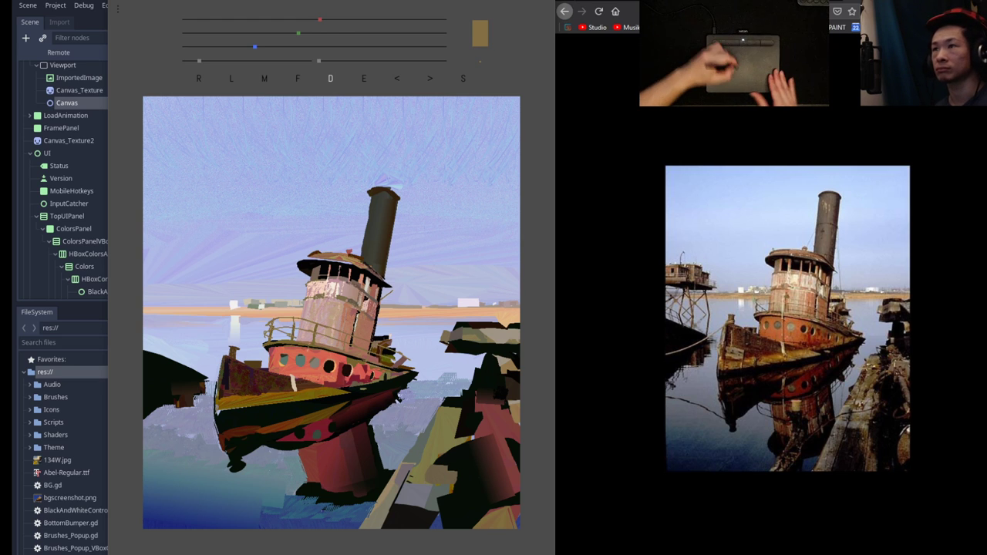
Draw thin tan rigging ropes around the funnel and down to the stern deck, and darken the brush colour to deep brown.
{"action": "left_click_drag", "start_coordinate": [390, 241], "coordinate": [400, 356]}
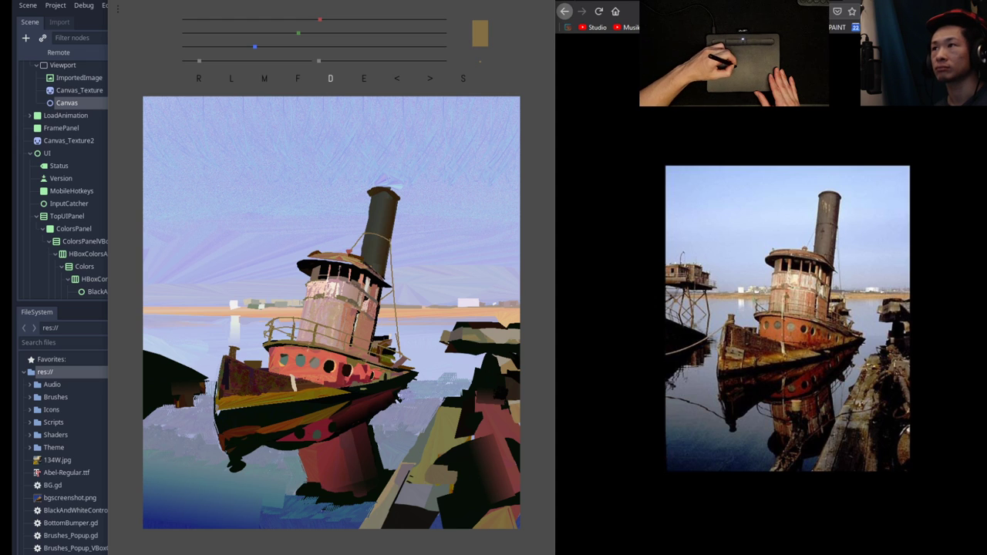
{"action": "left_click", "coordinate": [257, 33]}
{"action": "left_click", "coordinate": [240, 47]}
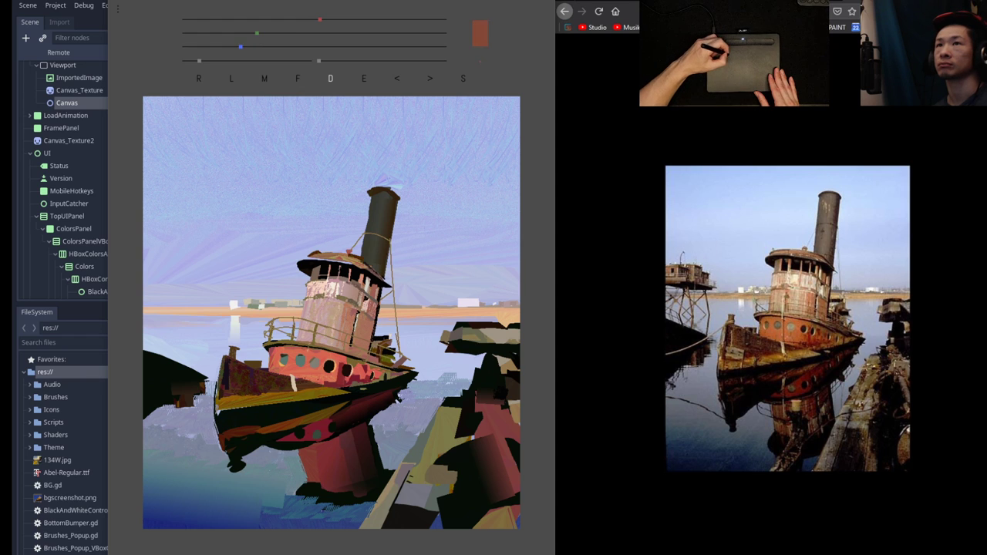
{"action": "left_click", "coordinate": [257, 19]}
{"action": "left_click", "coordinate": [237, 48]}
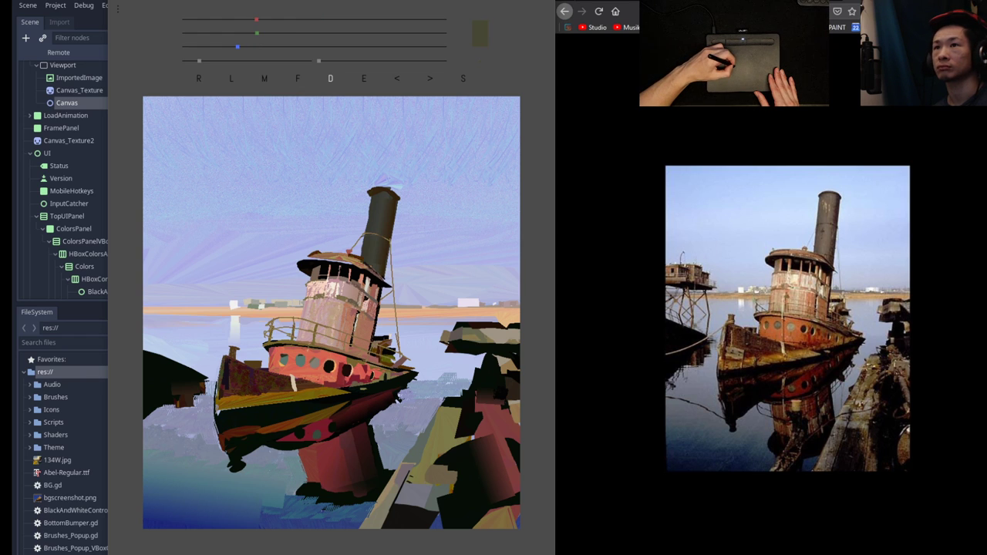
{"action": "left_click", "coordinate": [215, 47]}
{"action": "left_click", "coordinate": [222, 33]}
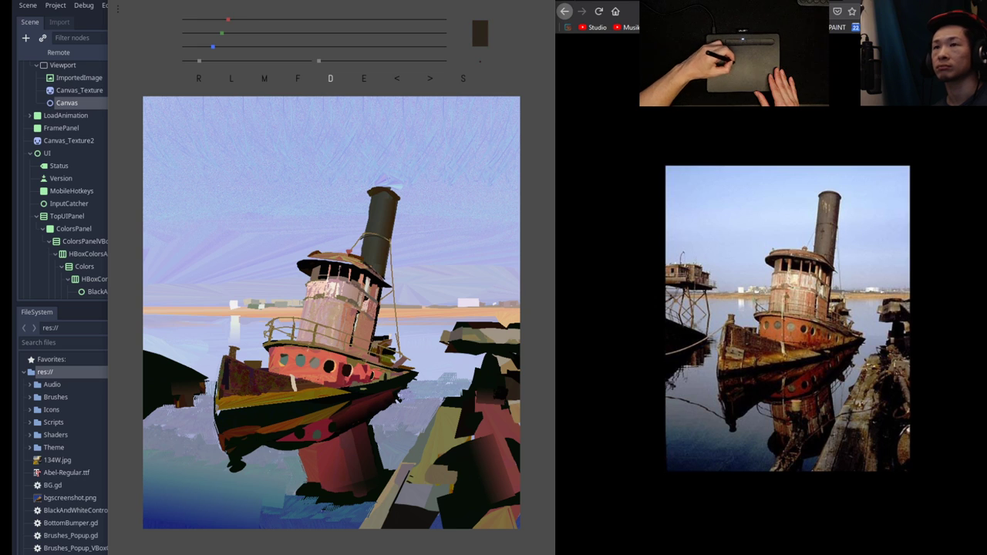
Mix a muted grey-olive brush colour for highlighting the dark funnel.
{"action": "left_click", "coordinate": [238, 47]}
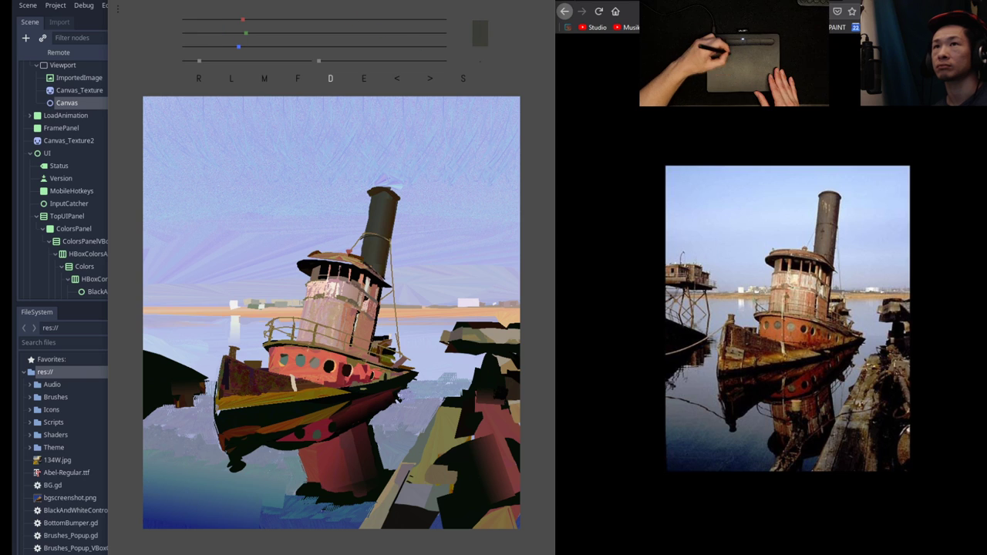
{"action": "left_click", "coordinate": [285, 33]}
{"action": "left_click", "coordinate": [289, 19]}
{"action": "left_click_drag", "start_coordinate": [270, 47], "coordinate": [273, 47]}
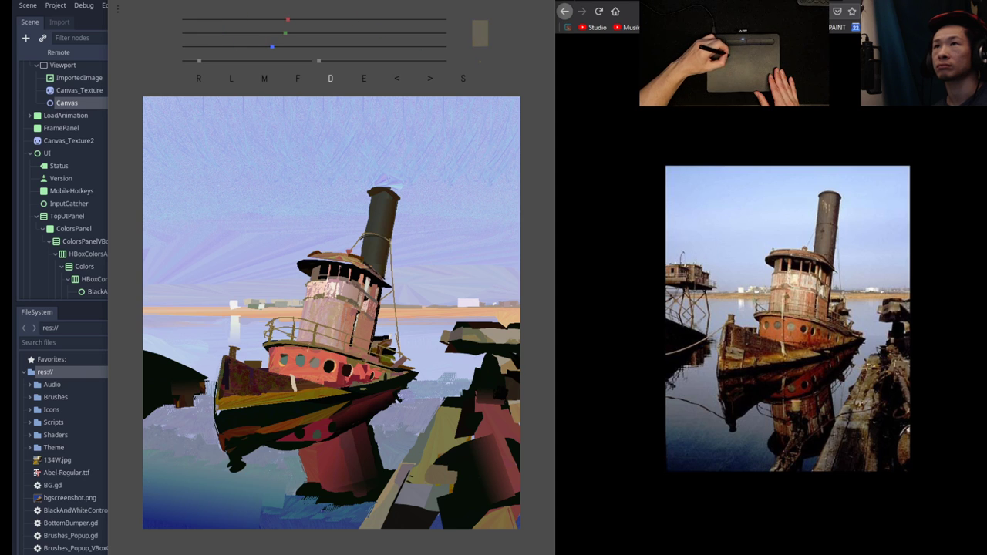
{"action": "left_click_drag", "start_coordinate": [384, 202], "coordinate": [375, 222]}
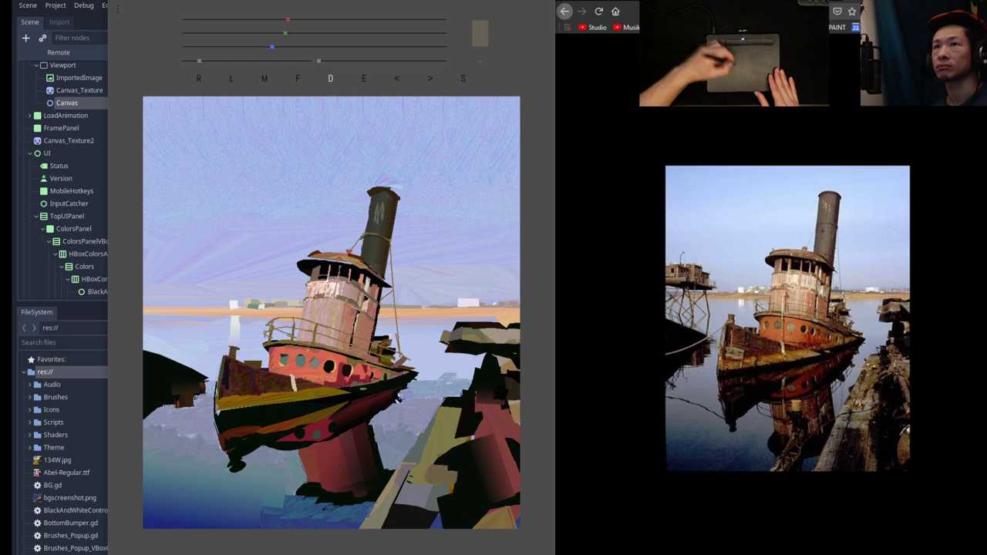
{"action": "mouse_move", "coordinate": [331, 78]}
{"action": "left_mouse_down"}
{"action": "mouse_move", "coordinate": [308, 170]}
{"action": "mouse_move", "coordinate": [370, 106]}
{"action": "mouse_move", "coordinate": [373, 149]}
{"action": "left_mouse_up"}
{"action": "left_click_drag", "start_coordinate": [319, 61], "coordinate": [396, 61]}
{"action": "mouse_move", "coordinate": [377, 199]}
{"action": "left_mouse_down"}
{"action": "mouse_move", "coordinate": [372, 224]}
{"action": "mouse_move", "coordinate": [373, 201]}
{"action": "mouse_move", "coordinate": [388, 195]}
{"action": "mouse_move", "coordinate": [385, 215]}
{"action": "mouse_move", "coordinate": [375, 232]}
{"action": "mouse_move", "coordinate": [369, 226]}
{"action": "left_mouse_up"}
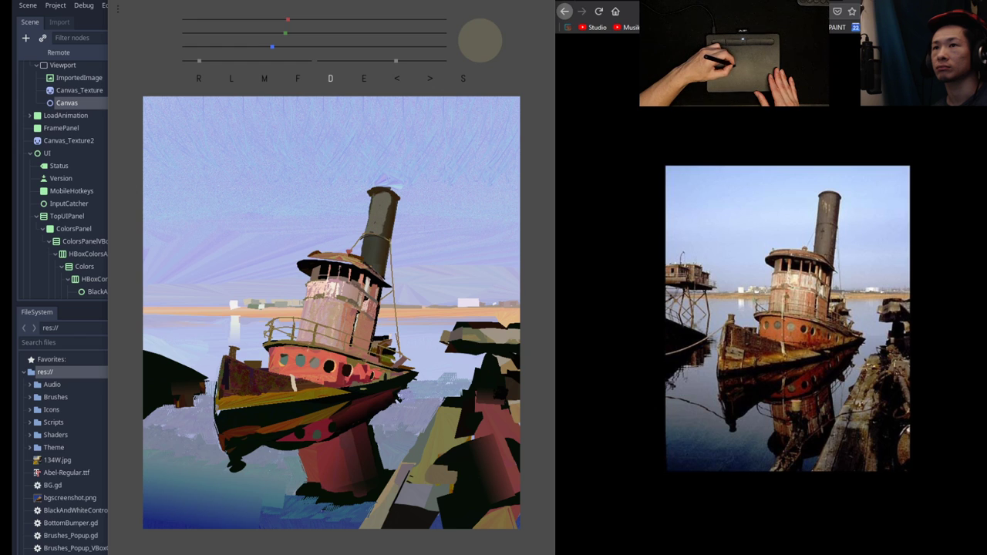
{"action": "left_click_drag", "start_coordinate": [397, 198], "coordinate": [391, 231]}
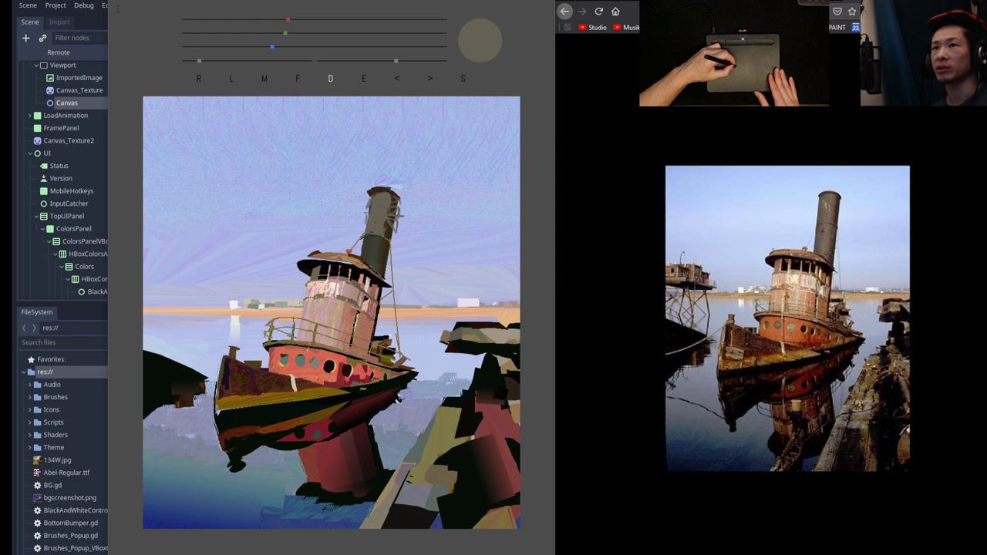
{"action": "key", "text": "ctrl+z"}
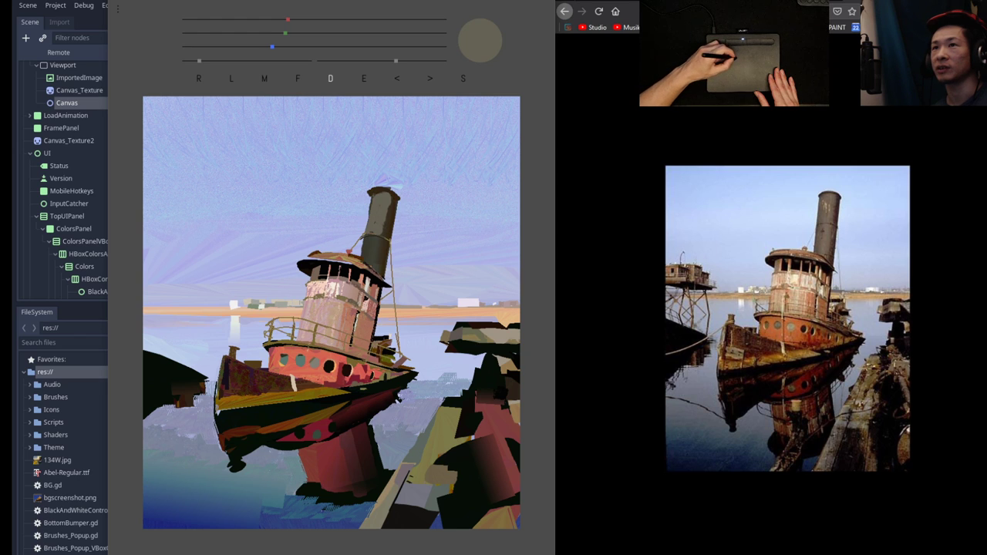
{"action": "left_click_drag", "start_coordinate": [384, 224], "coordinate": [381, 238]}
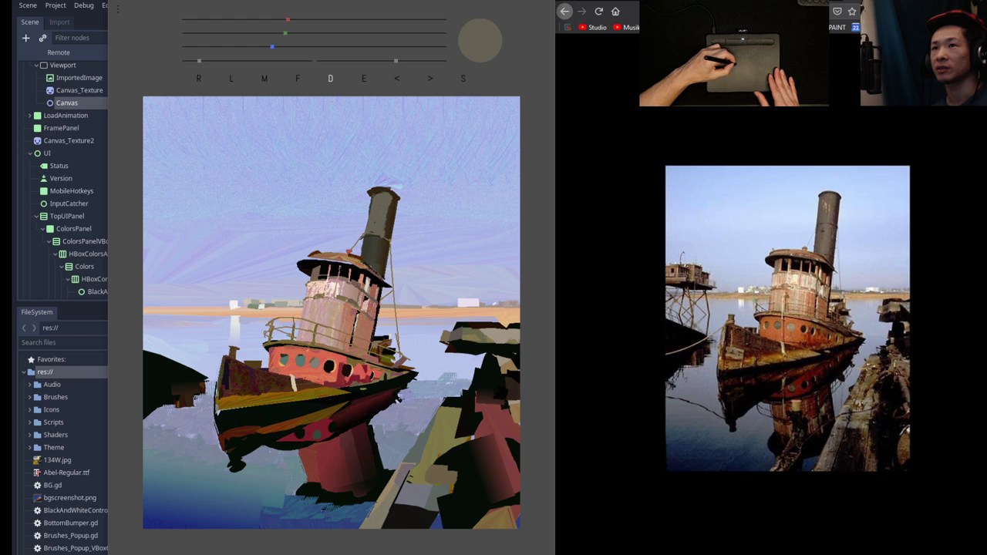
{"action": "mouse_move", "coordinate": [389, 200]}
{"action": "left_mouse_down"}
{"action": "mouse_move", "coordinate": [378, 260]}
{"action": "mouse_move", "coordinate": [367, 246]}
{"action": "mouse_move", "coordinate": [364, 260]}
{"action": "mouse_move", "coordinate": [378, 268]}
{"action": "left_mouse_up"}
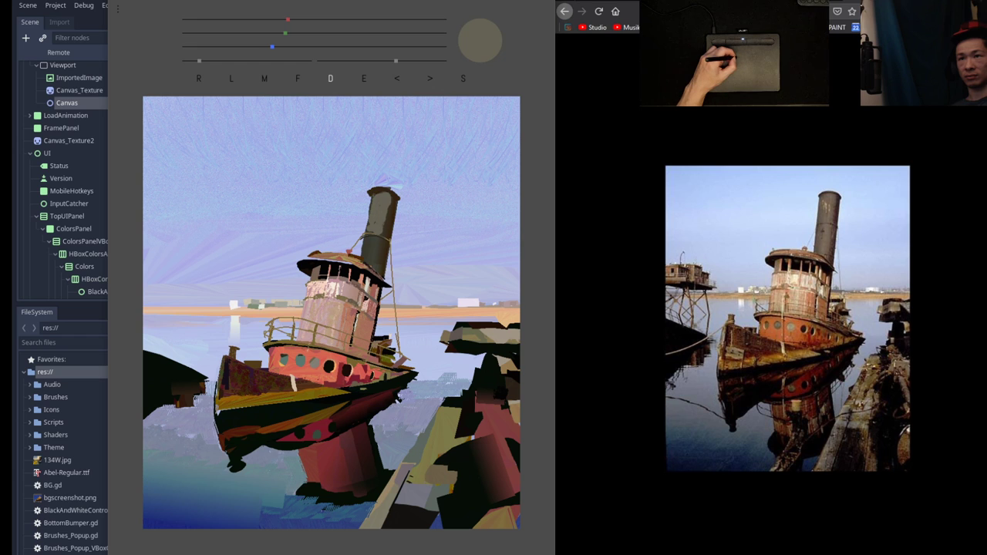
{"action": "mouse_move", "coordinate": [382, 196]}
{"action": "left_mouse_down"}
{"action": "mouse_move", "coordinate": [373, 232]}
{"action": "mouse_move", "coordinate": [377, 222]}
{"action": "left_mouse_up"}
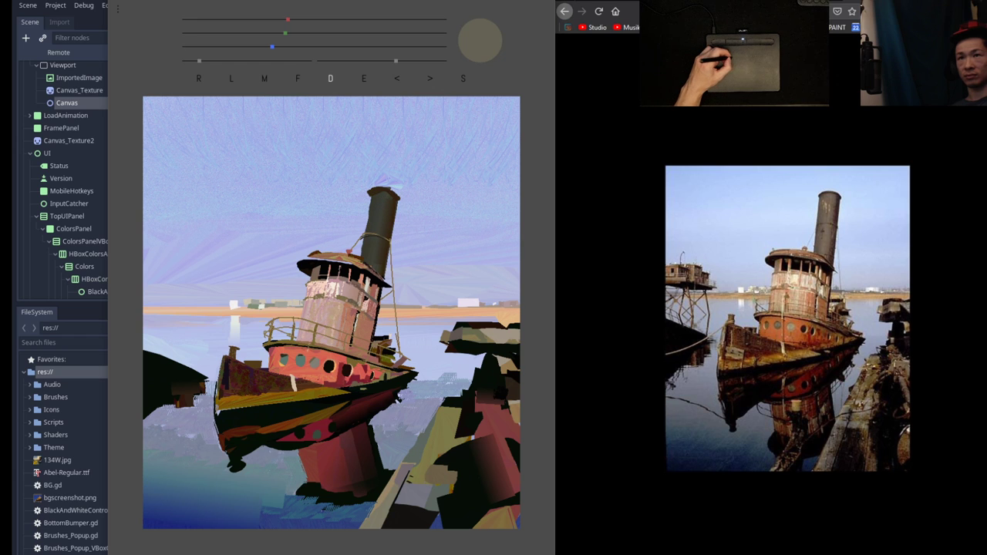
Shrink the D brush and paint grey-olive highlight strokes down the full length of the funnel's lit side.
{"action": "left_click", "coordinate": [331, 79]}
{"action": "left_click", "coordinate": [262, 128]}
{"action": "left_click_drag", "start_coordinate": [396, 61], "coordinate": [342, 61]}
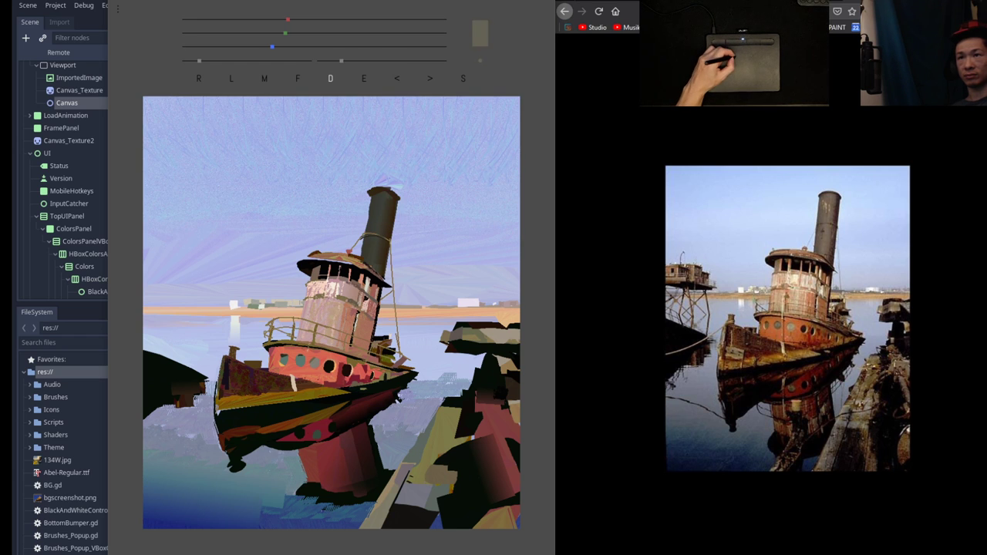
{"action": "mouse_move", "coordinate": [378, 199]}
{"action": "left_mouse_down"}
{"action": "mouse_move", "coordinate": [379, 228]}
{"action": "mouse_move", "coordinate": [385, 222]}
{"action": "mouse_move", "coordinate": [372, 231]}
{"action": "mouse_move", "coordinate": [364, 263]}
{"action": "left_mouse_up"}
{"action": "left_click_drag", "start_coordinate": [378, 241], "coordinate": [373, 265]}
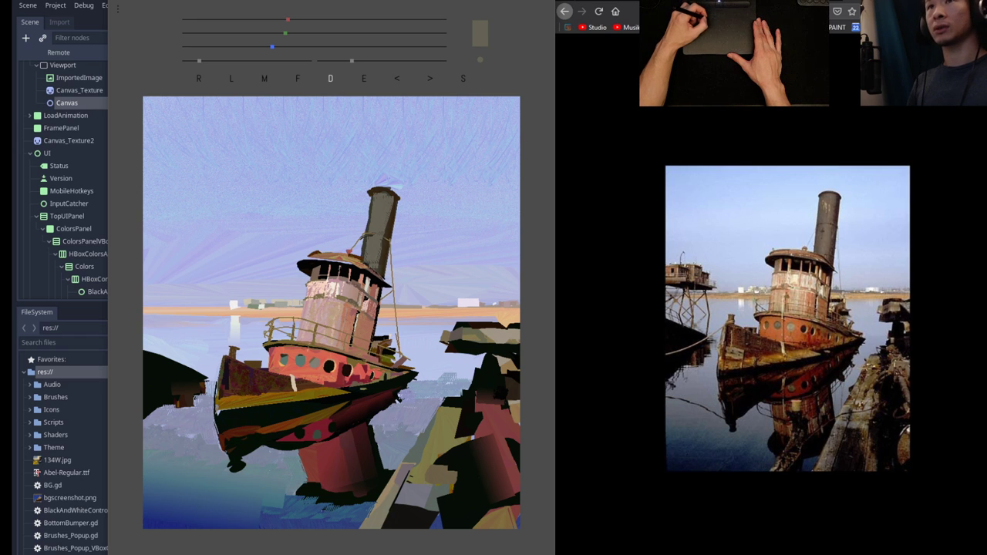
Warm the sampled funnel colour to olive and layer olive and grey-olive strokes down the funnel's lit side to its base.
{"action": "right_click", "coordinate": [409, 216]}
{"action": "right_click", "coordinate": [382, 223]}
{"action": "mouse_move", "coordinate": [284, 33]}
{"action": "left_mouse_down"}
{"action": "mouse_move", "coordinate": [301, 32]}
{"action": "mouse_move", "coordinate": [304, 19]}
{"action": "left_mouse_up"}
{"action": "left_click_drag", "start_coordinate": [352, 61], "coordinate": [341, 61]}
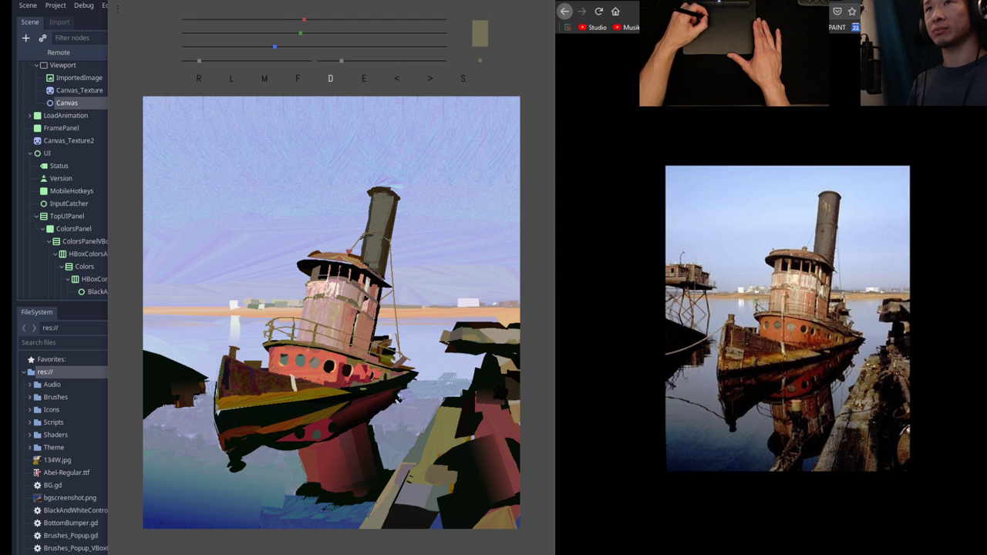
{"action": "left_click_drag", "start_coordinate": [379, 199], "coordinate": [375, 229]}
{"action": "left_click_drag", "start_coordinate": [382, 195], "coordinate": [381, 206]}
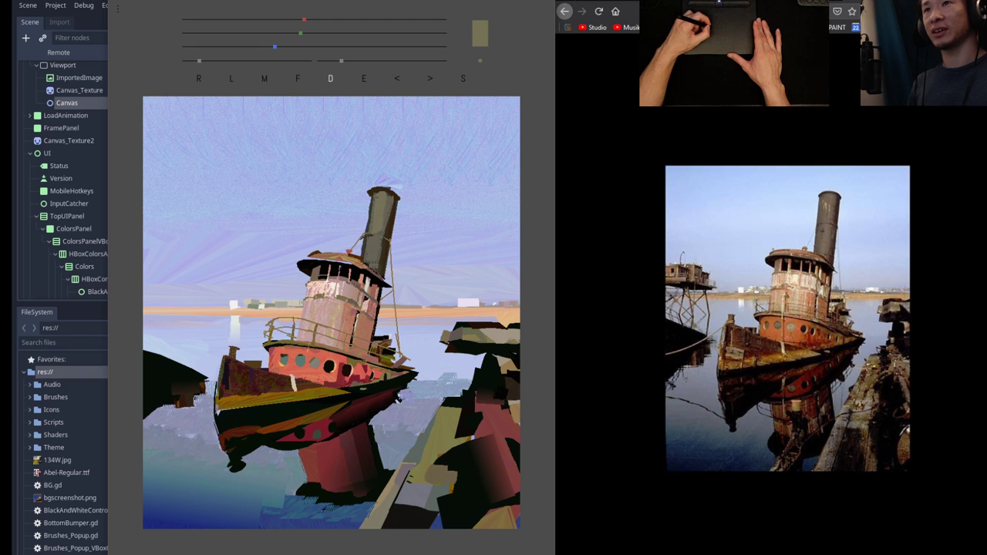
{"action": "left_click_drag", "start_coordinate": [378, 231], "coordinate": [371, 266]}
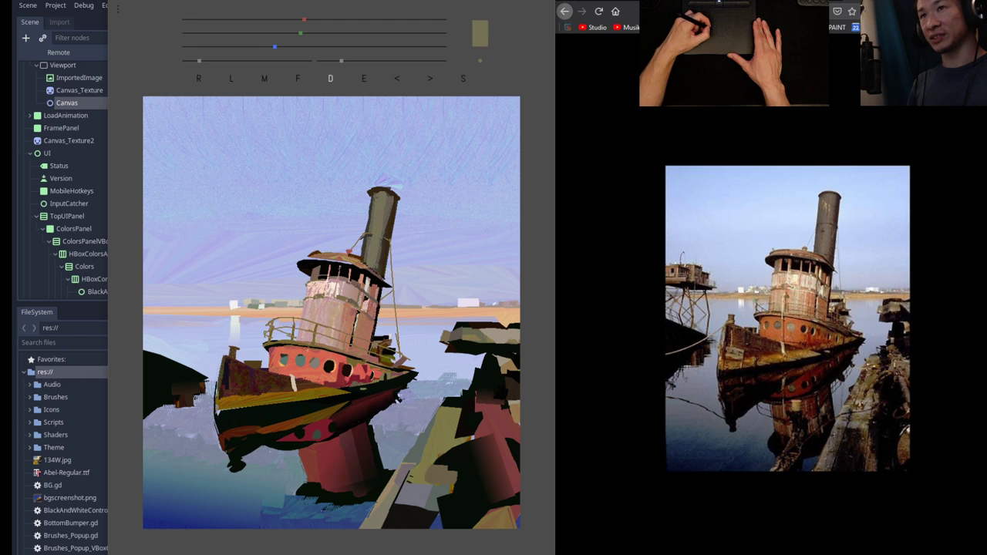
{"action": "key", "text": "e"}
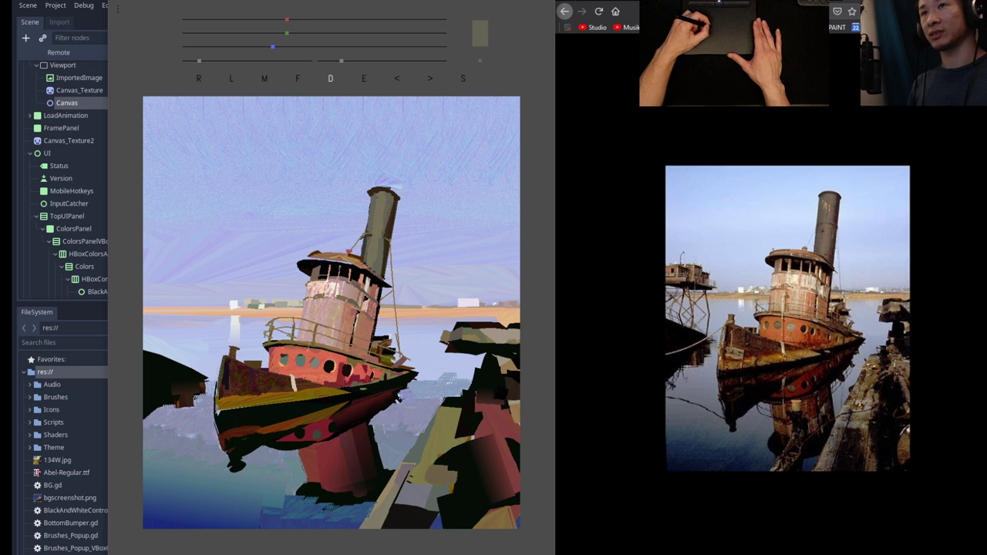
{"action": "left_click_drag", "start_coordinate": [369, 235], "coordinate": [364, 256]}
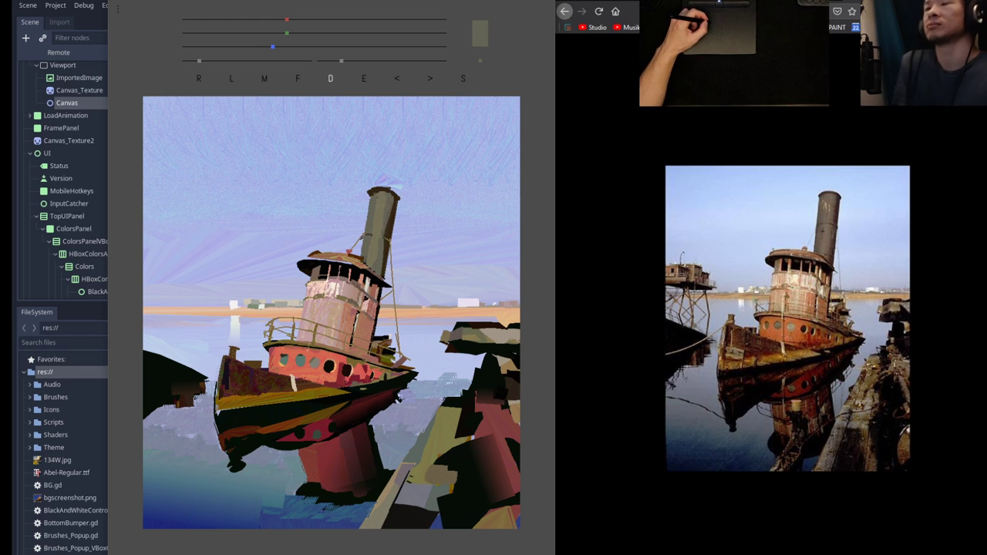
Redden a sampled dark brown into rust and paint it along the shaded right side of the funnel, muting the rust colour slightly.
{"action": "key", "text": "e"}
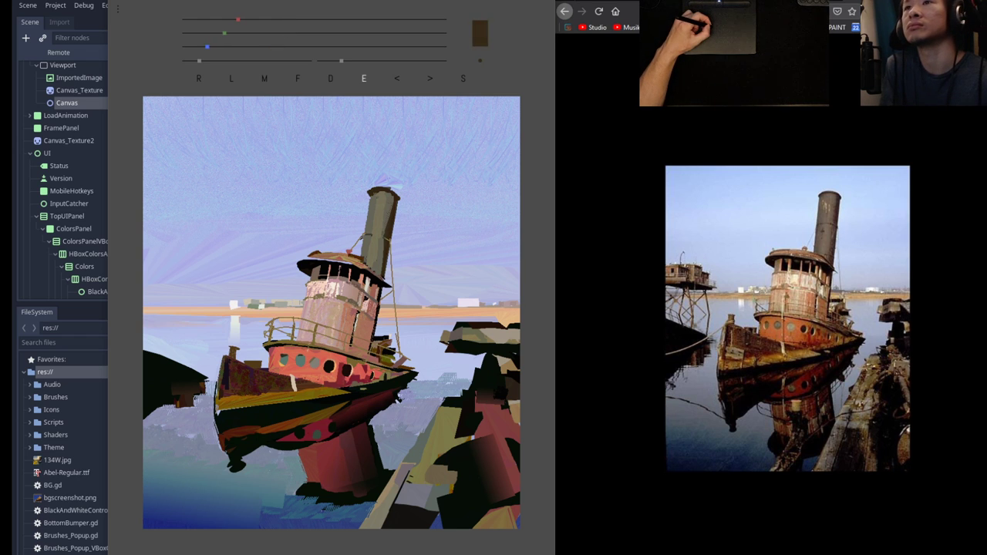
{"action": "key", "text": "d"}
{"action": "left_click_drag", "start_coordinate": [270, 19], "coordinate": [281, 20]}
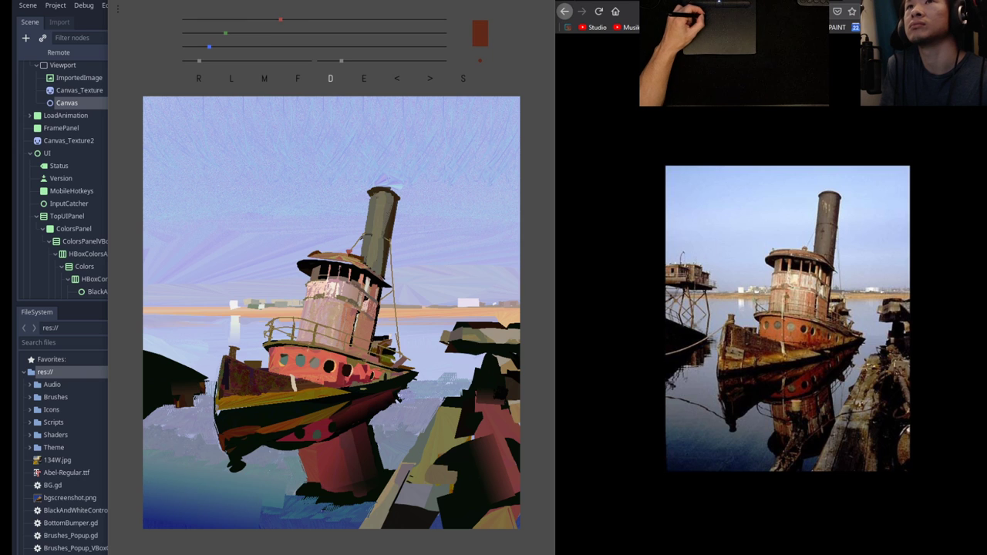
{"action": "left_click_drag", "start_coordinate": [387, 217], "coordinate": [386, 232]}
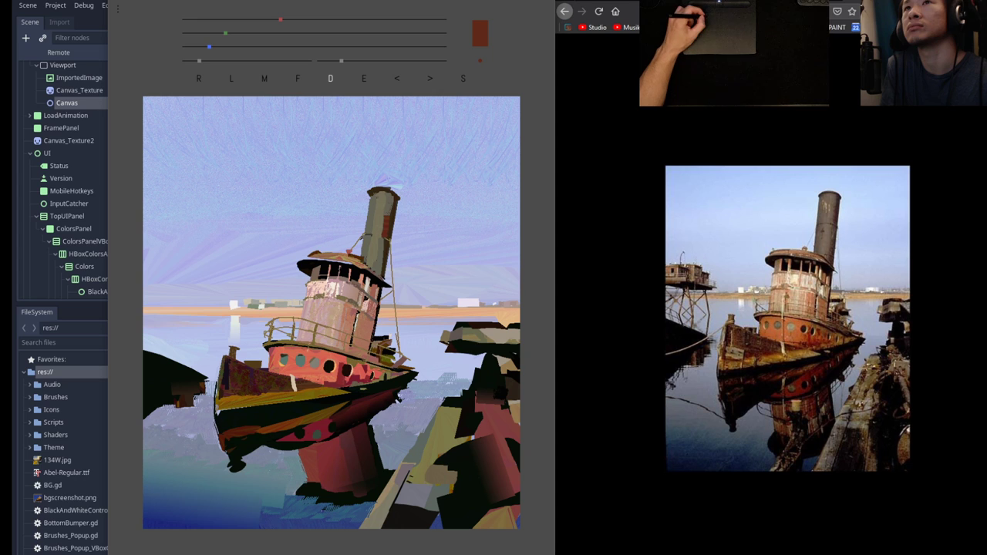
{"action": "left_click_drag", "start_coordinate": [209, 48], "coordinate": [227, 47]}
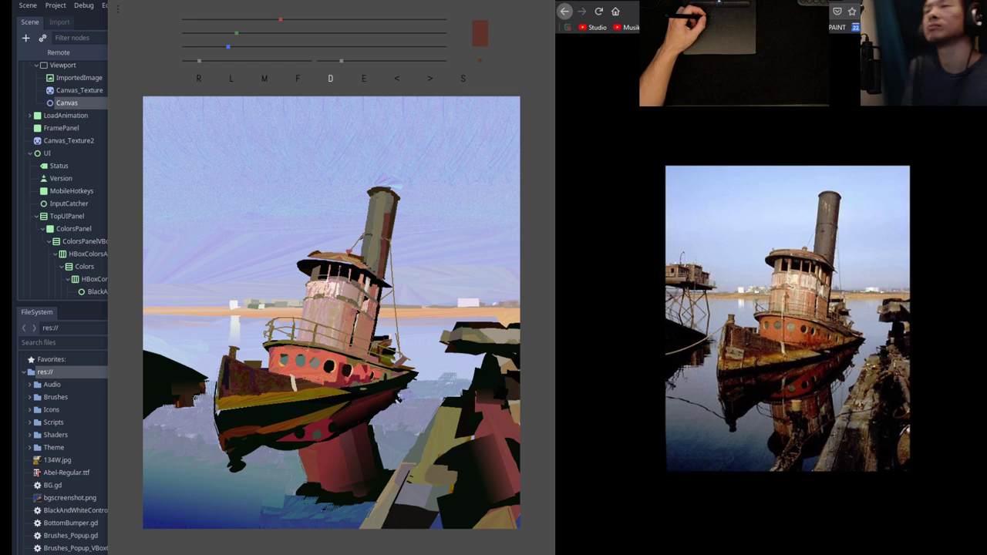
Blend muted mauve-brown strokes between the funnel's olive highlight and rust shadow, and undo the last stroke near the cap.
{"action": "key", "text": "e"}
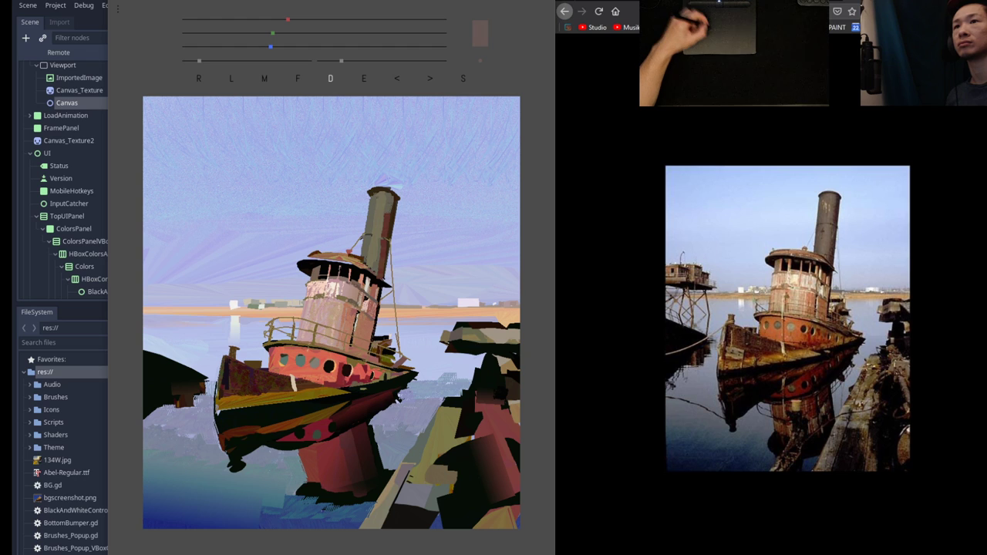
{"action": "left_click_drag", "start_coordinate": [384, 215], "coordinate": [380, 237]}
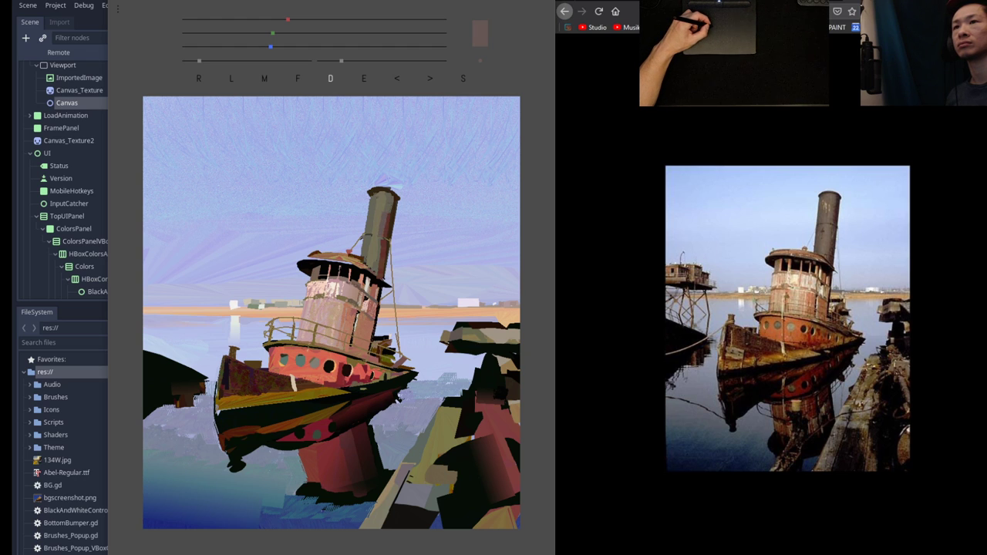
{"action": "left_click_drag", "start_coordinate": [382, 242], "coordinate": [378, 264]}
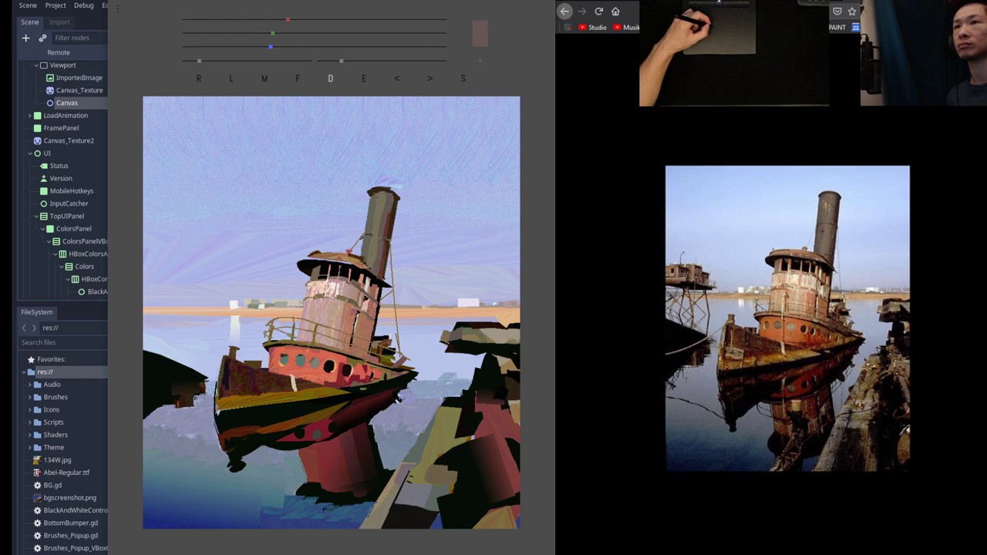
{"action": "left_click_drag", "start_coordinate": [395, 196], "coordinate": [394, 206]}
{"action": "key", "text": "e"}
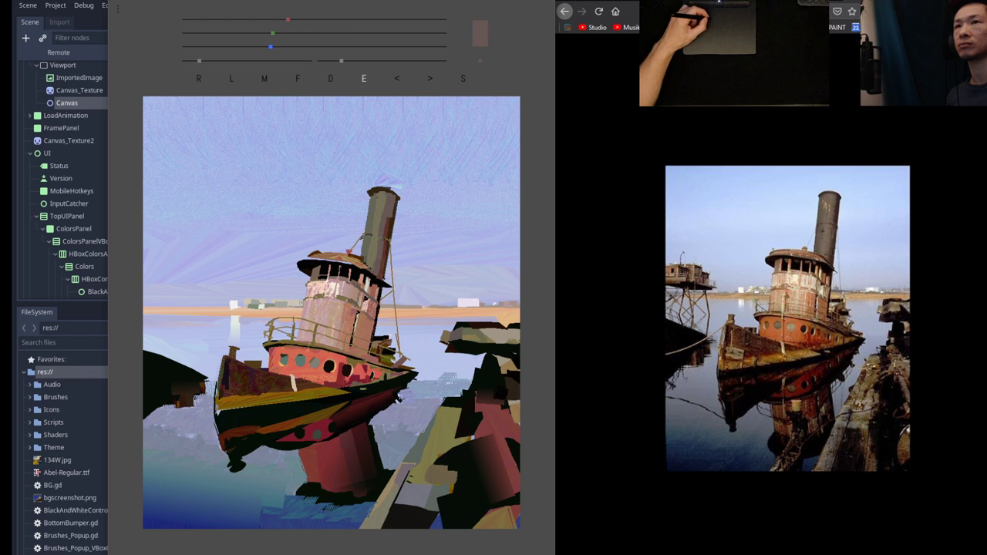
{"action": "key", "text": "ctrl+z"}
Brush rust-brown strokes along the funnel's upper shaded edge, and switch the D brush to near-black at a fine size.
{"action": "key", "text": "d"}
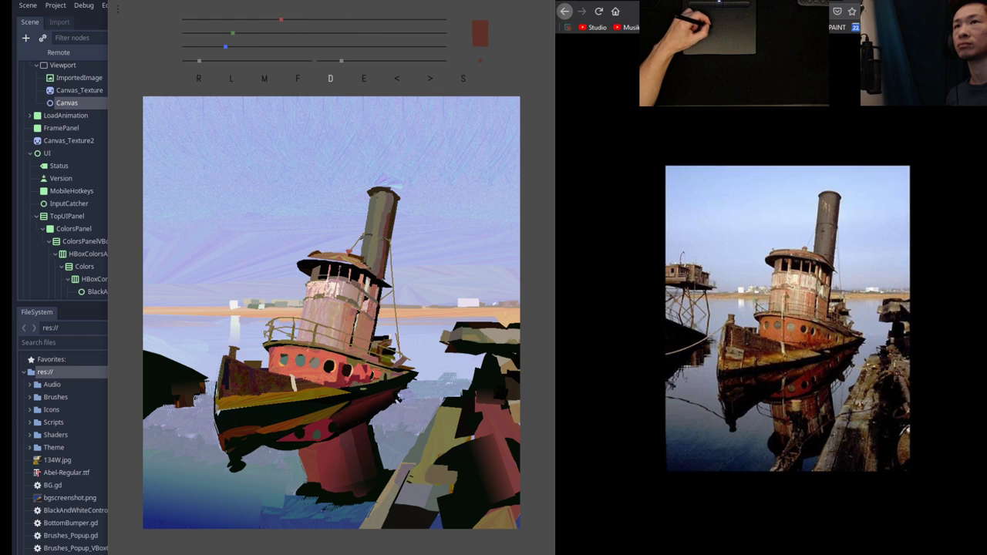
{"action": "left_click_drag", "start_coordinate": [394, 197], "coordinate": [391, 213]}
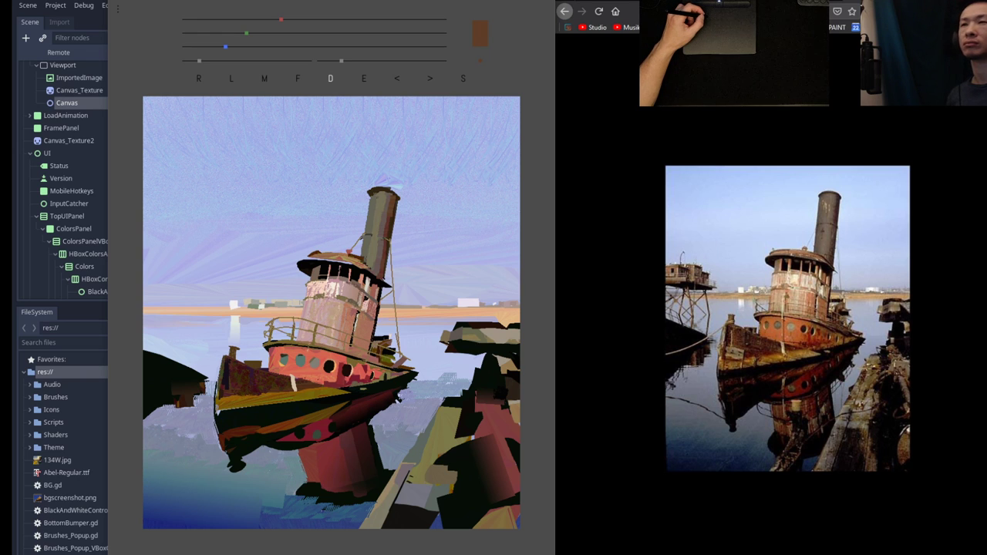
{"action": "key", "text": "e"}
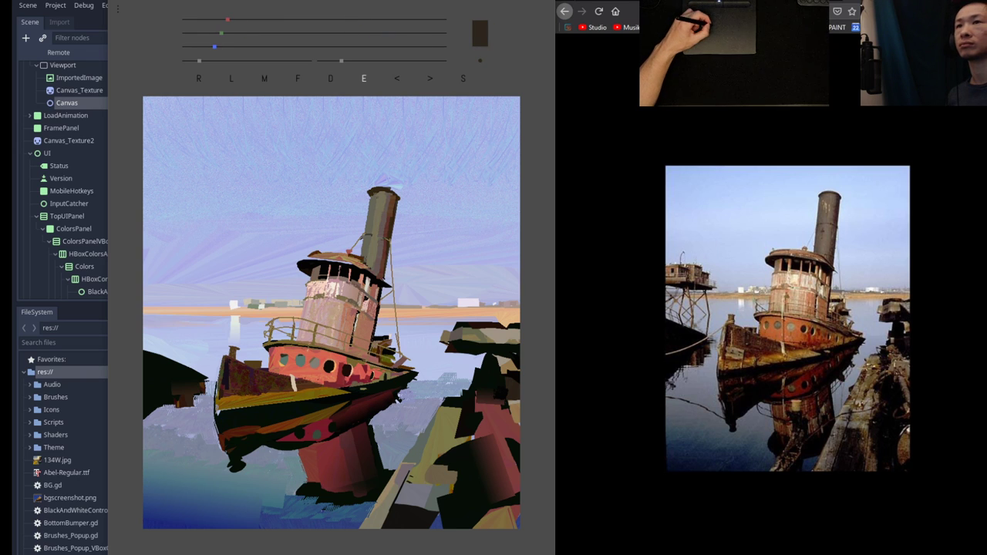
{"action": "key", "text": "d"}
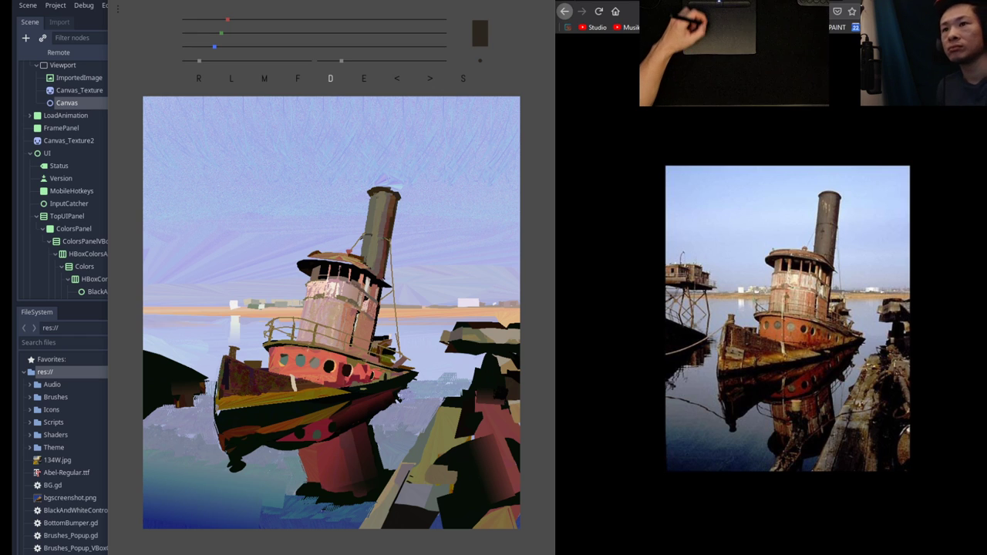
{"action": "key", "text": "e"}
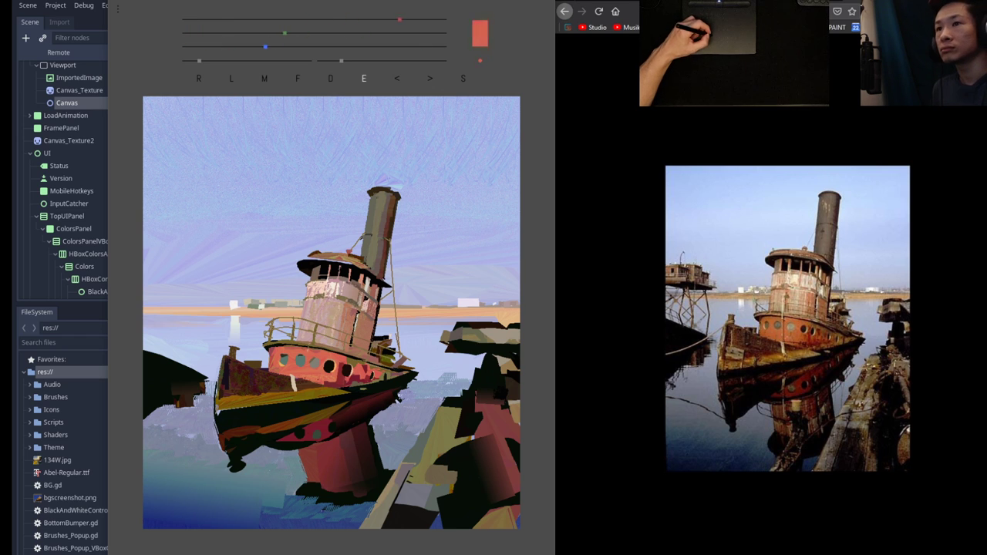
{"action": "key", "text": "d"}
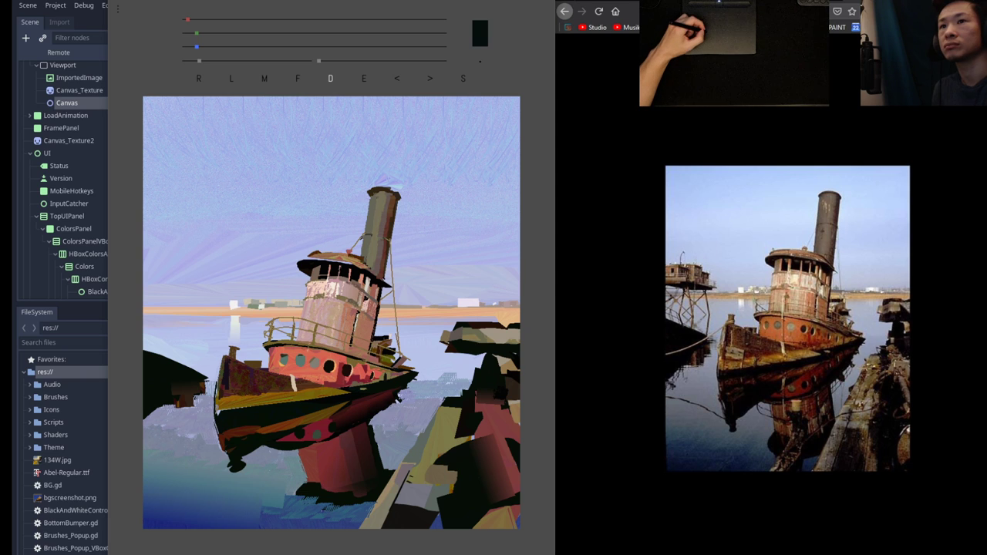
Touch up small tugboat details with sampled olive, brown and sky-blue colours, and shift a sampled tan towards dusty pink.
{"action": "key", "text": "e"}
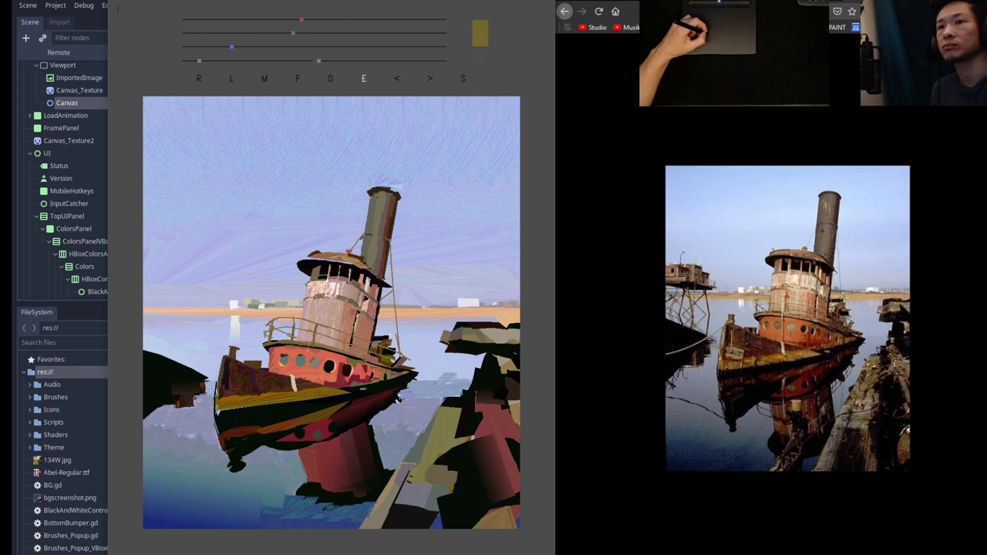
{"action": "key", "text": "d"}
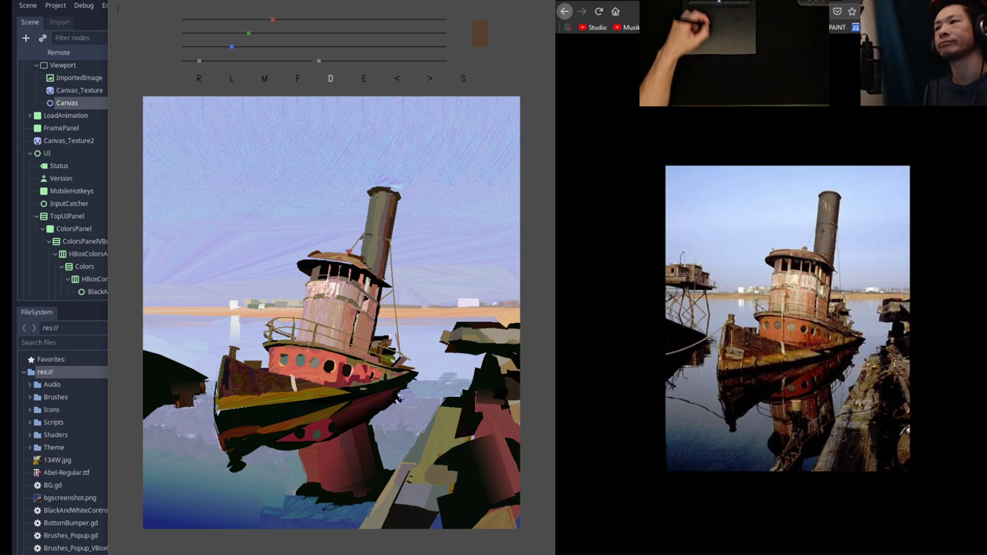
{"action": "key", "text": "e"}
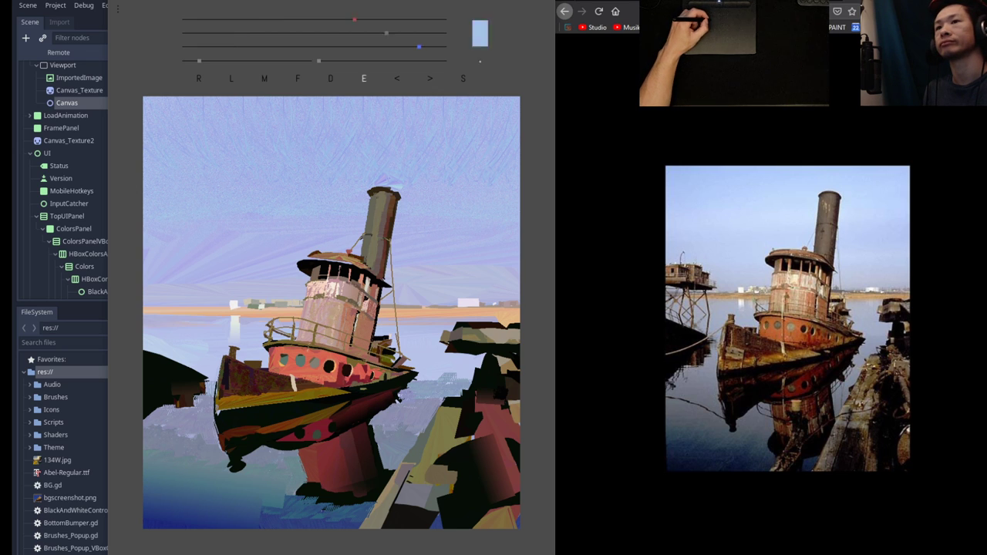
{"action": "key", "text": "d"}
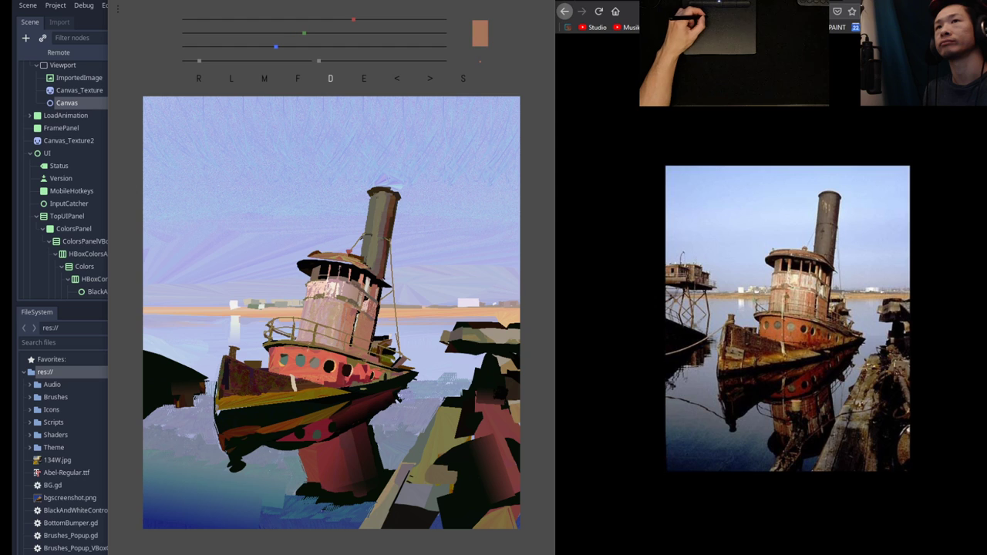
{"action": "left_click_drag", "start_coordinate": [276, 47], "coordinate": [294, 47]}
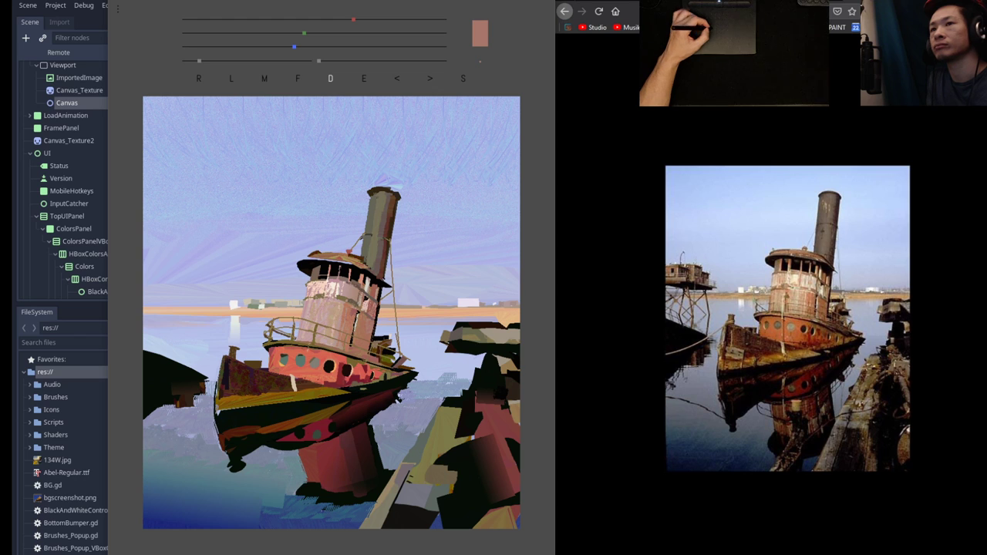
Refine fine edges around the tugboat with near-black and pale periwinkle colours sampled from the painting.
{"action": "key", "text": "e"}
{"action": "key", "text": "d"}
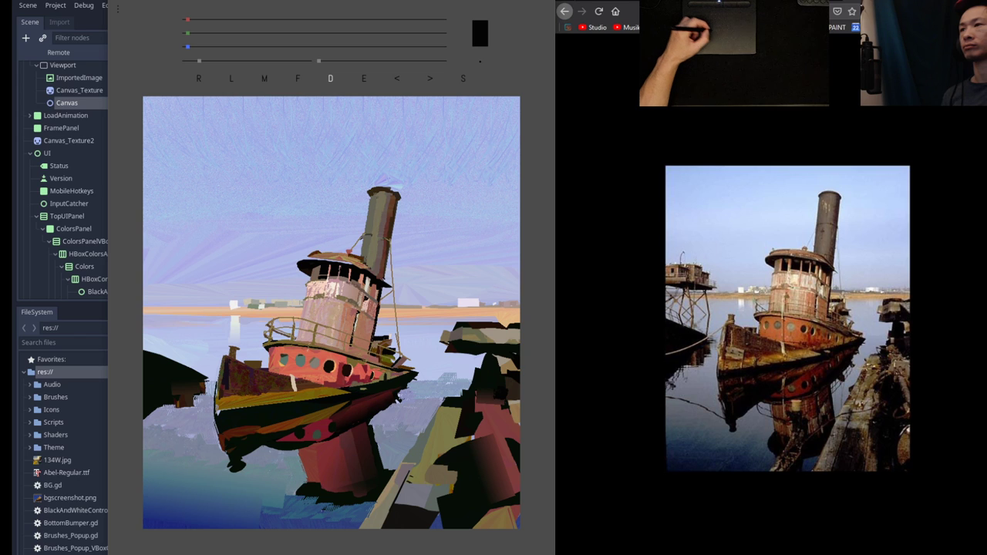
{"action": "key", "text": "e"}
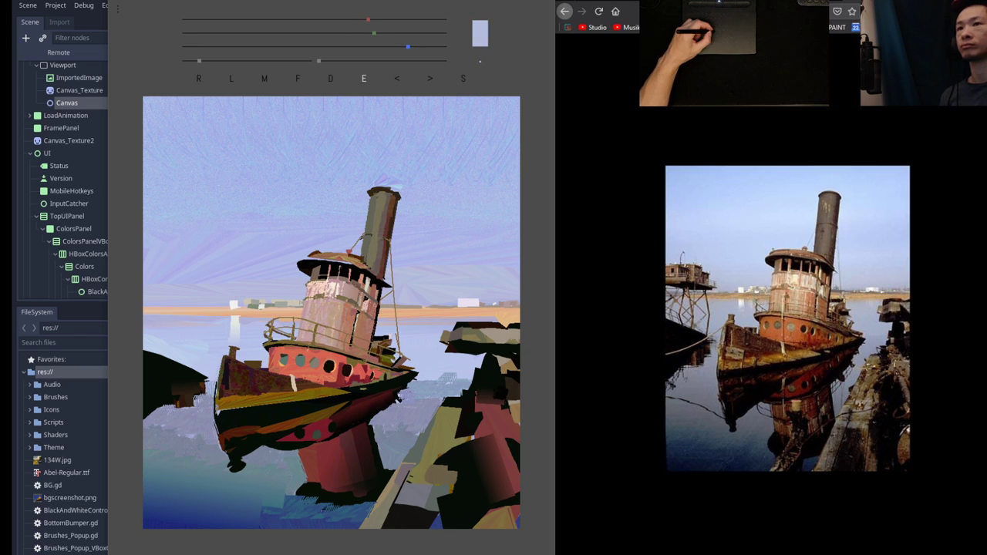
{"action": "key", "text": "d"}
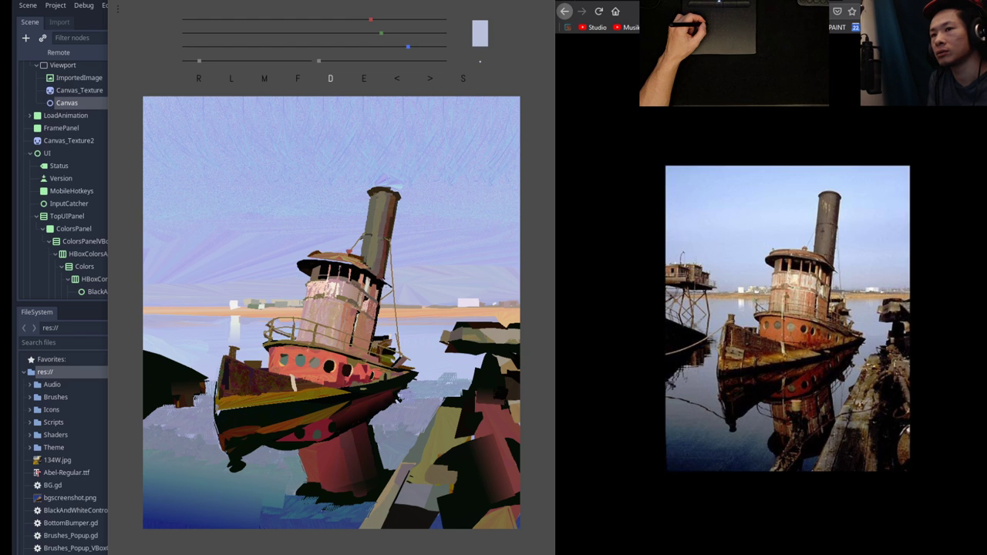
Scribble sampled near-black strokes around the base of the cabin's red reflection in the water.
{"action": "key", "text": "e"}
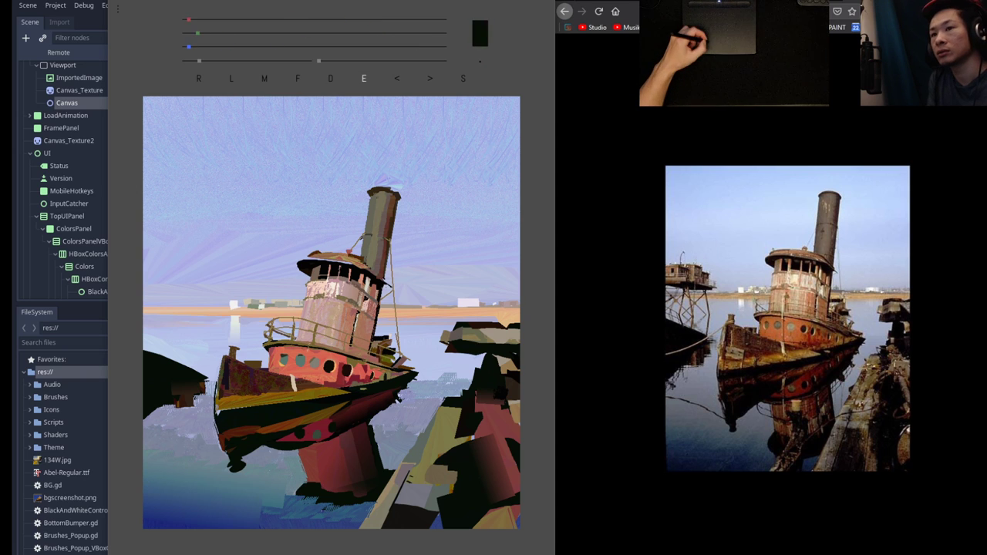
{"action": "key", "text": "d"}
{"action": "mouse_move", "coordinate": [302, 496]}
{"action": "left_mouse_down"}
{"action": "mouse_move", "coordinate": [320, 517]}
{"action": "mouse_move", "coordinate": [309, 510]}
{"action": "left_mouse_up"}
{"action": "mouse_move", "coordinate": [315, 510]}
{"action": "left_mouse_down"}
{"action": "mouse_move", "coordinate": [366, 506]}
{"action": "mouse_move", "coordinate": [315, 507]}
{"action": "mouse_move", "coordinate": [351, 514]}
{"action": "mouse_move", "coordinate": [368, 502]}
{"action": "mouse_move", "coordinate": [365, 492]}
{"action": "left_mouse_up"}
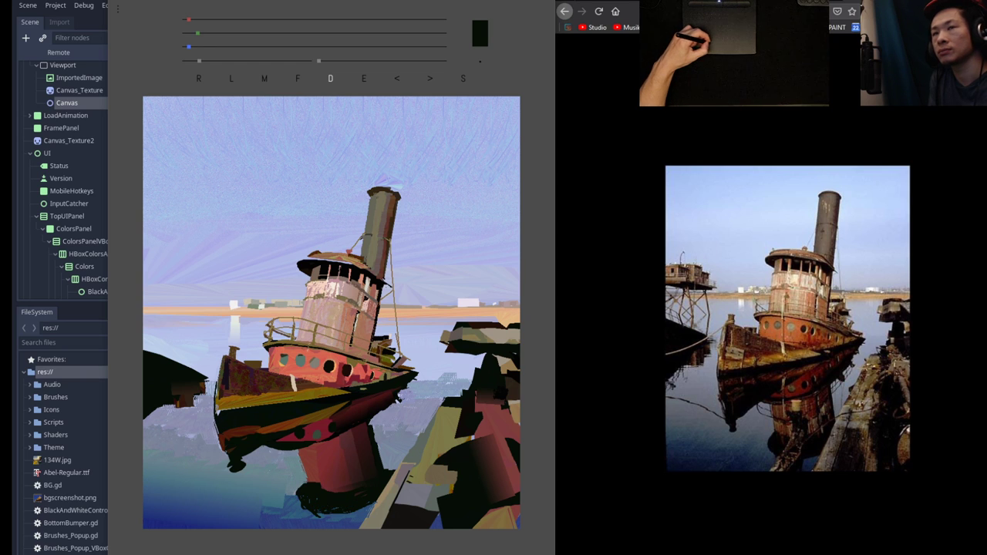
Darken the cabin's reflection with a larger near-black Fiber brush, adding near-black filled shapes on its shaded side.
{"action": "left_click", "coordinate": [331, 79]}
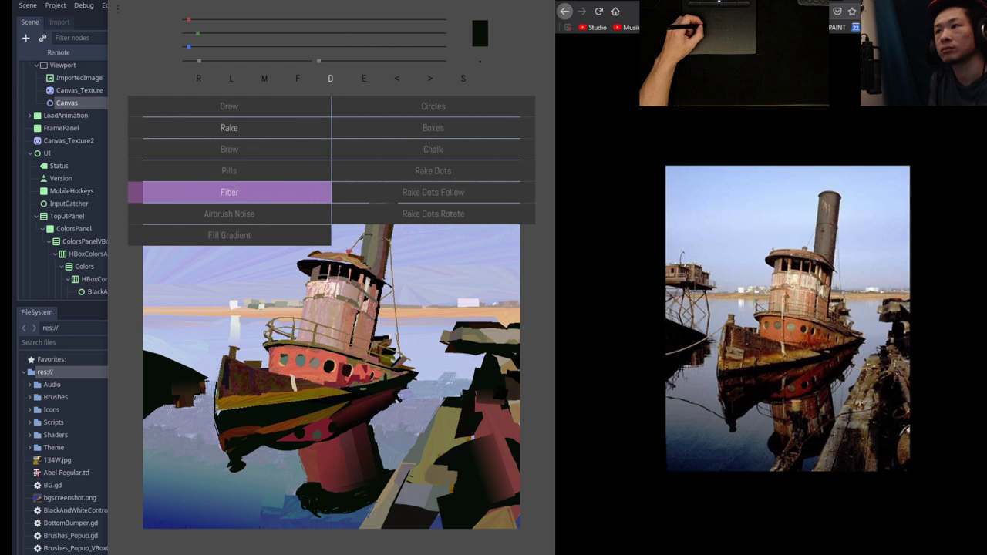
{"action": "left_click", "coordinate": [230, 192]}
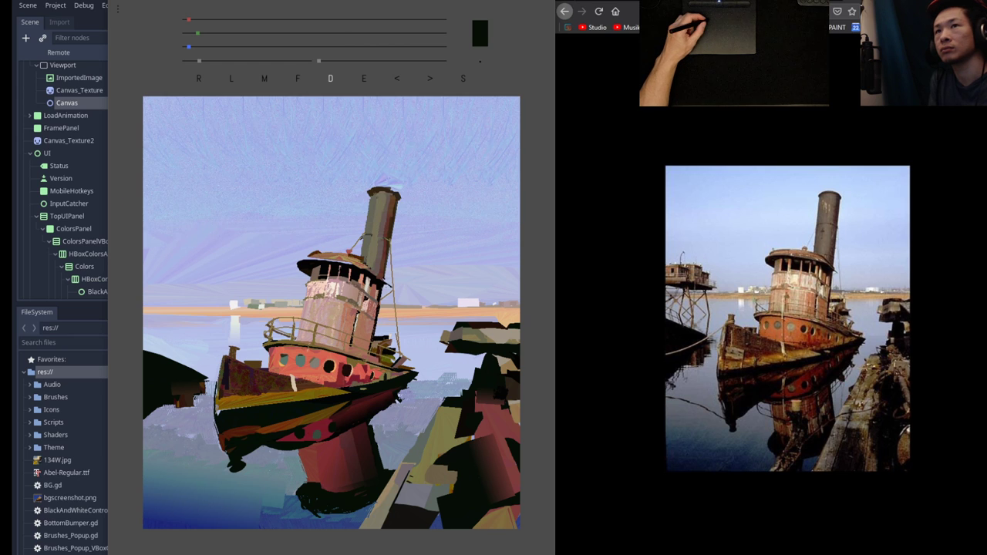
{"action": "left_click_drag", "start_coordinate": [319, 61], "coordinate": [380, 61]}
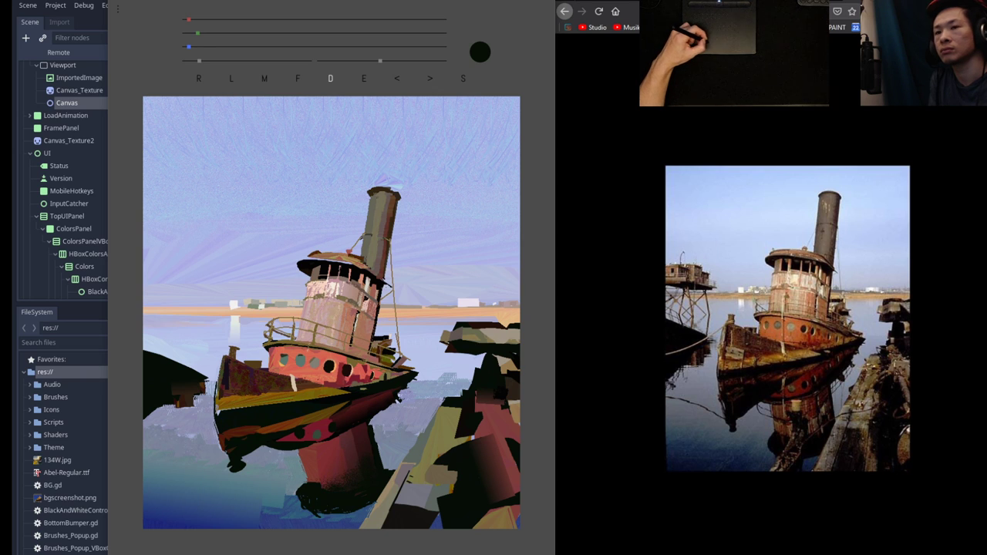
{"action": "key", "text": "f"}
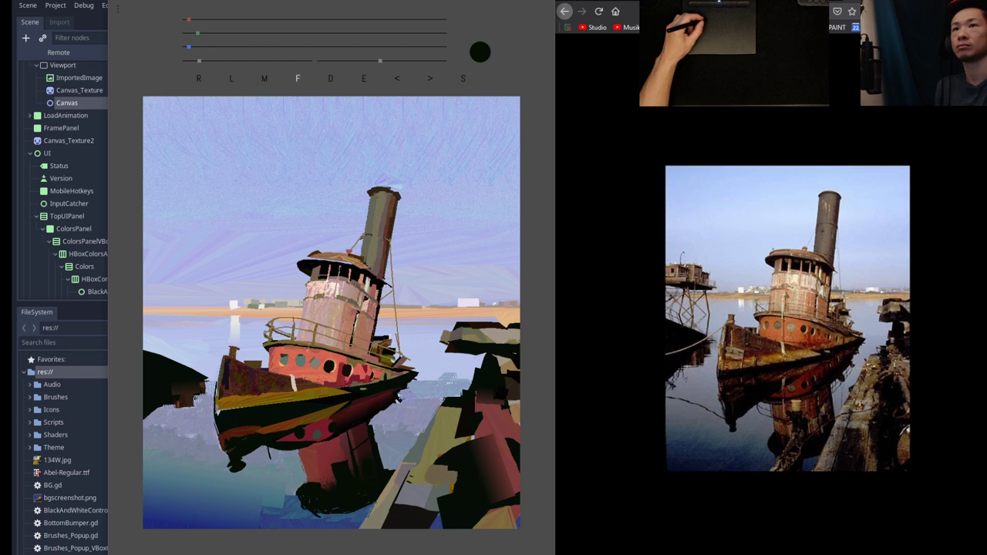
Switch to a fine Draw brush and draw near-black curved railing lines below the hull and beside the stern's reflection.
{"action": "left_click", "coordinate": [330, 79]}
{"action": "left_click", "coordinate": [289, 106]}
{"action": "left_click", "coordinate": [319, 61]}
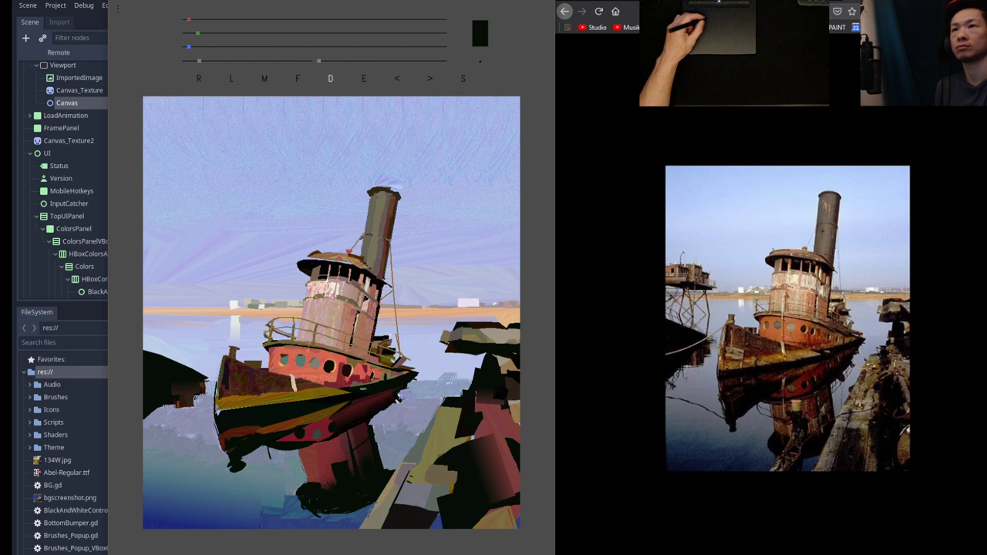
{"action": "left_click_drag", "start_coordinate": [268, 456], "coordinate": [319, 470]}
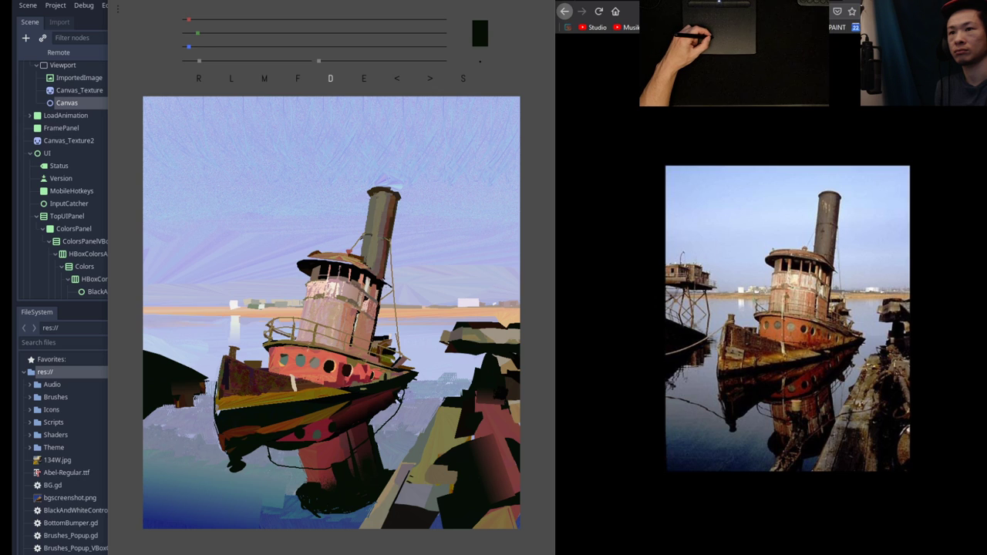
{"action": "left_click_drag", "start_coordinate": [399, 402], "coordinate": [391, 411]}
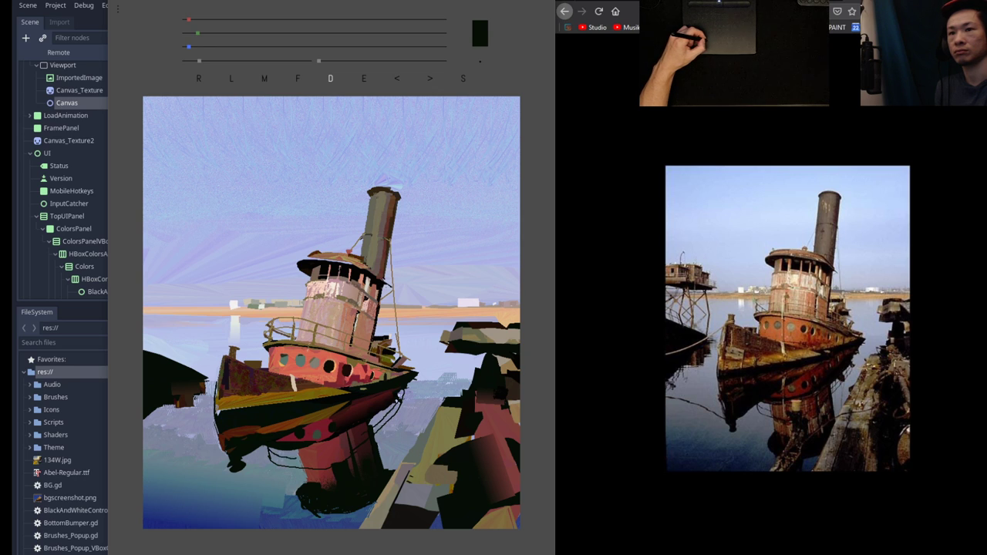
Add inner railing curves across the cabin's reflection, undo a stray stroke, and draw short railing posts and a trailing rope.
{"action": "left_click_drag", "start_coordinate": [302, 457], "coordinate": [337, 453]}
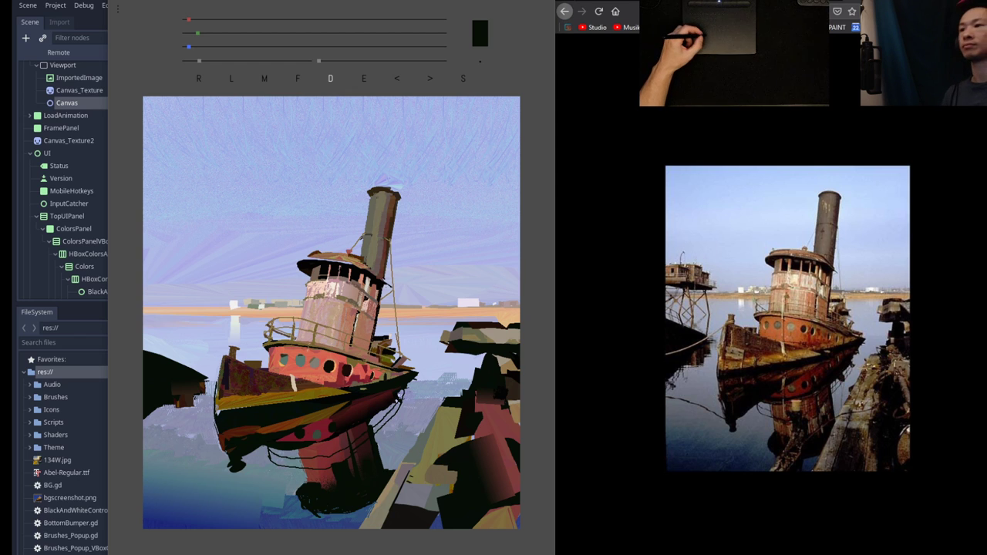
{"action": "left_click_drag", "start_coordinate": [304, 447], "coordinate": [342, 437]}
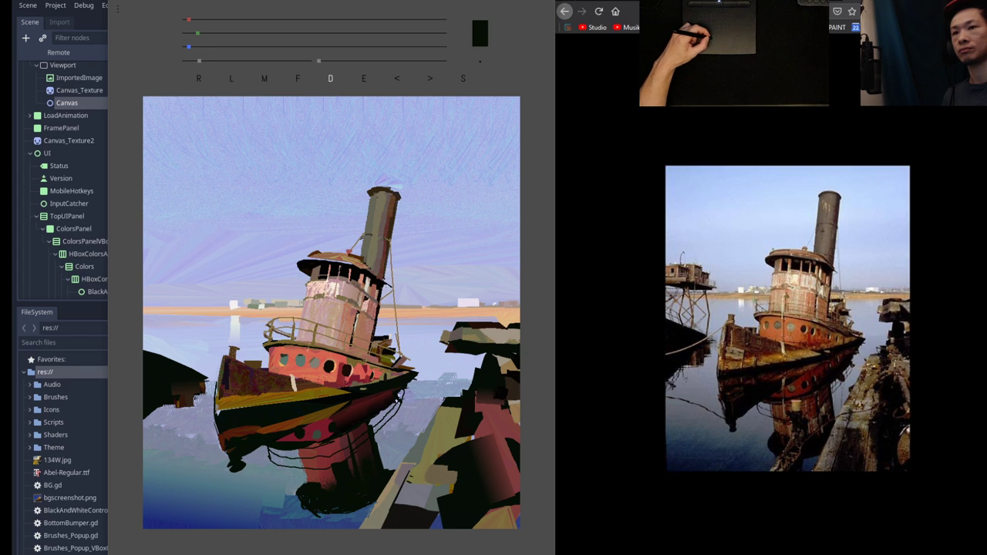
{"action": "left_click_drag", "start_coordinate": [381, 422], "coordinate": [385, 413]}
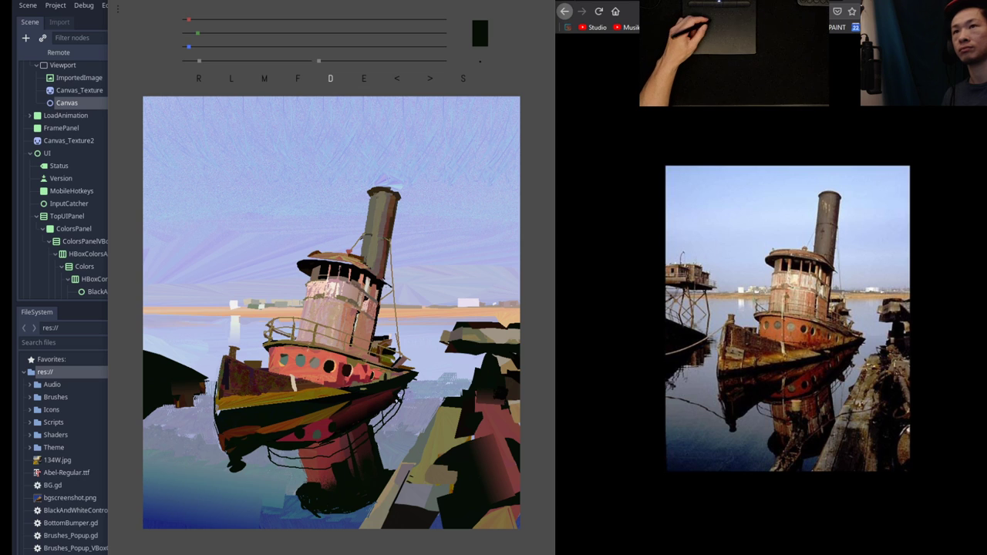
{"action": "key", "text": "ctrl+z"}
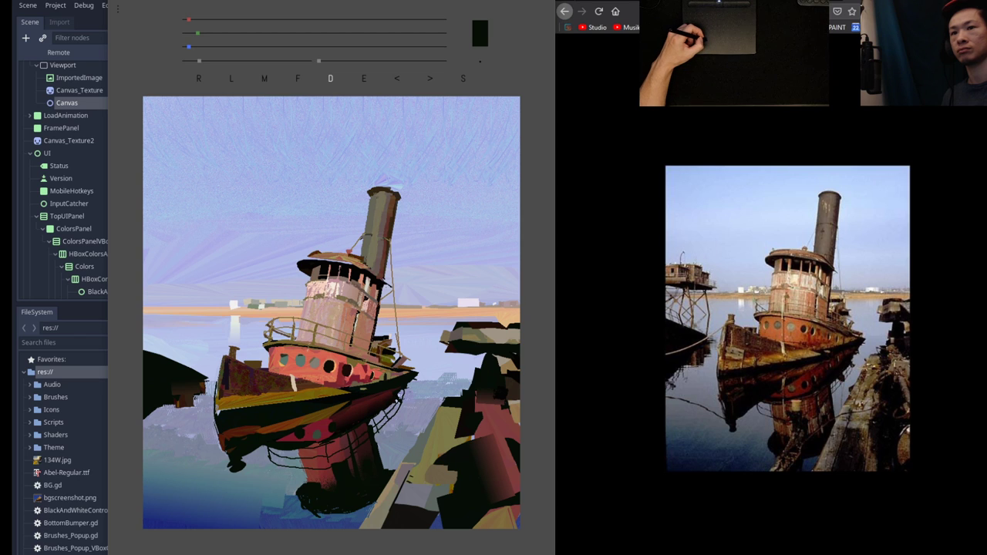
{"action": "left_click_drag", "start_coordinate": [294, 452], "coordinate": [297, 466]}
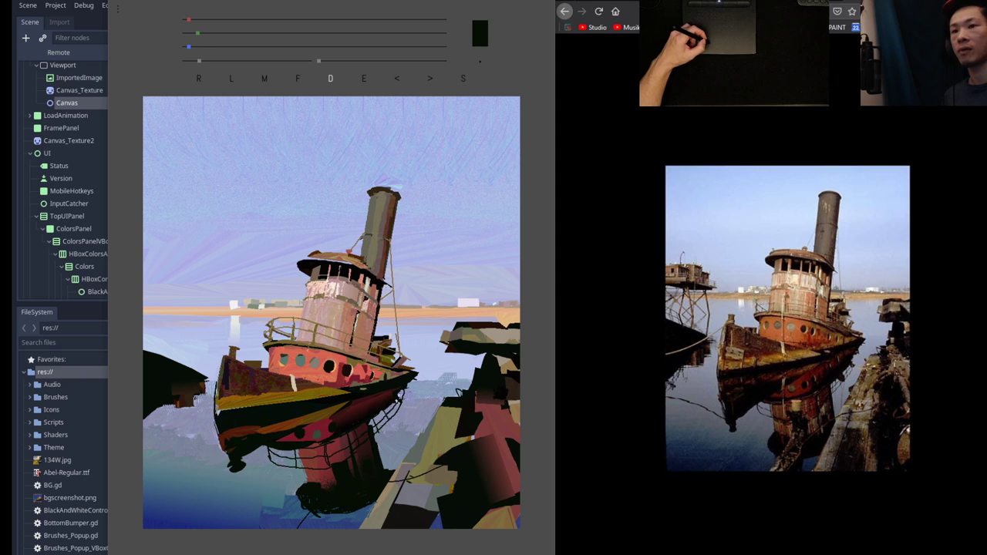
Paint dark-brown branches rising below the cabin reflection's base and rework them with sampled near-black strokes.
{"action": "left_click_drag", "start_coordinate": [198, 33], "coordinate": [228, 20]}
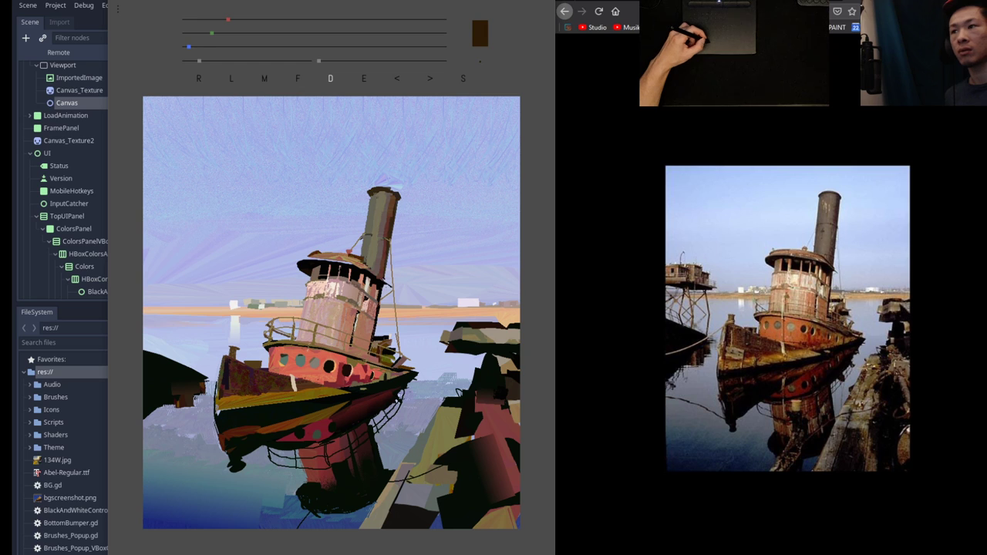
{"action": "mouse_move", "coordinate": [331, 511]}
{"action": "left_mouse_down"}
{"action": "mouse_move", "coordinate": [324, 523]}
{"action": "mouse_move", "coordinate": [339, 505]}
{"action": "mouse_move", "coordinate": [327, 528]}
{"action": "left_mouse_up"}
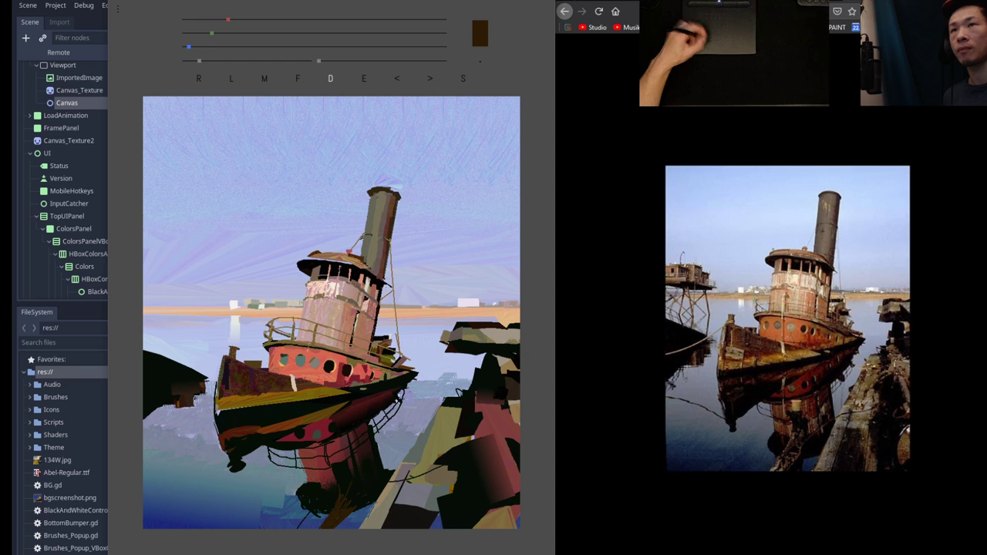
{"action": "key", "text": "e"}
{"action": "key", "text": "d"}
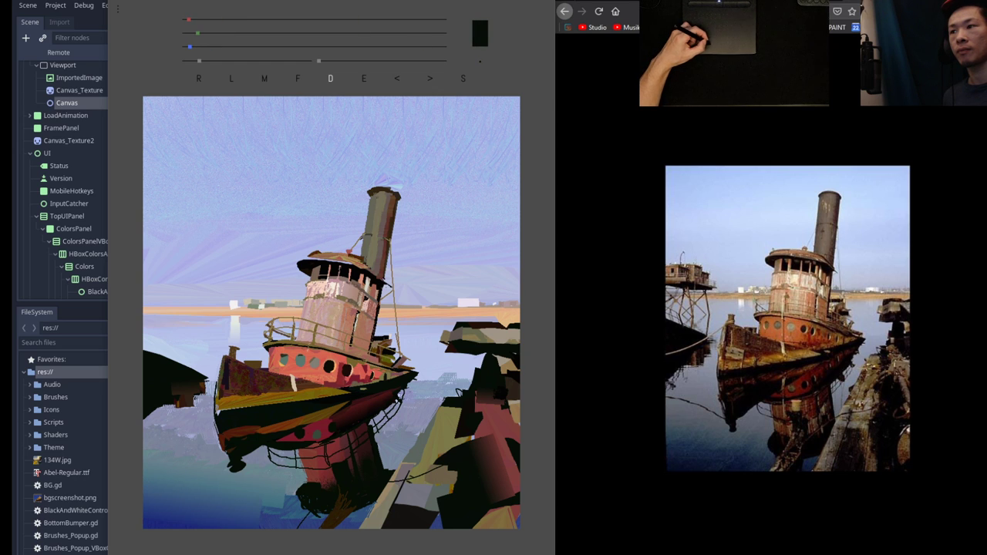
{"action": "mouse_move", "coordinate": [352, 513]}
{"action": "left_mouse_down"}
{"action": "mouse_move", "coordinate": [340, 528]}
{"action": "mouse_move", "coordinate": [349, 528]}
{"action": "mouse_move", "coordinate": [338, 529]}
{"action": "left_mouse_up"}
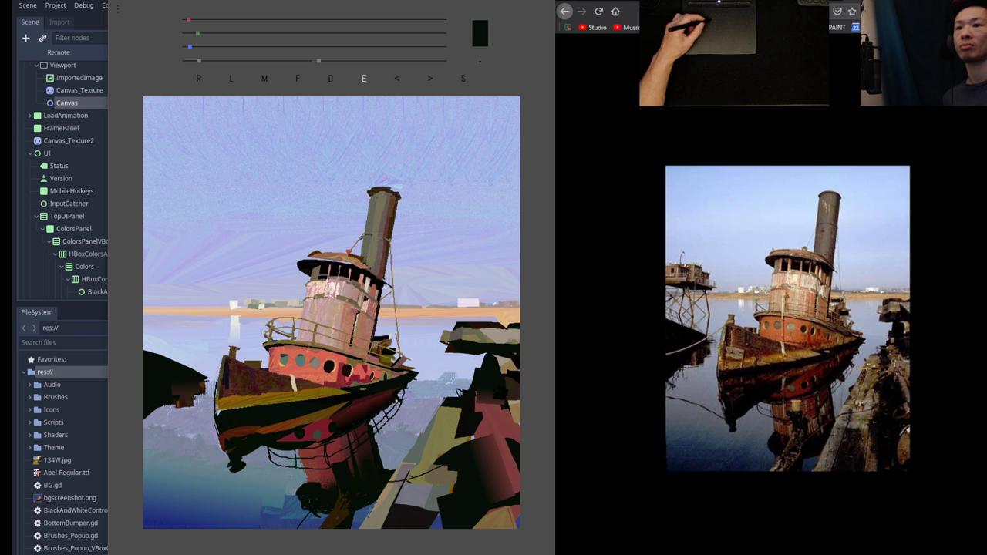
Brighten a sampled dark brown to olive, brush thin strokes over the branches below the reflection, and undo the last stroke.
{"action": "key", "text": "d"}
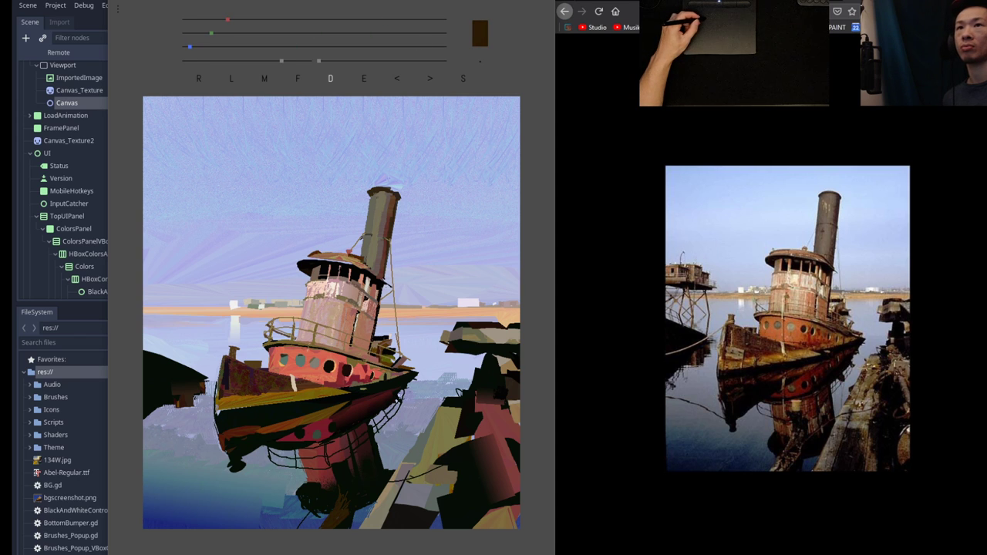
{"action": "mouse_move", "coordinate": [211, 33]}
{"action": "left_mouse_down"}
{"action": "mouse_move", "coordinate": [241, 33]}
{"action": "mouse_move", "coordinate": [249, 19]}
{"action": "left_mouse_up"}
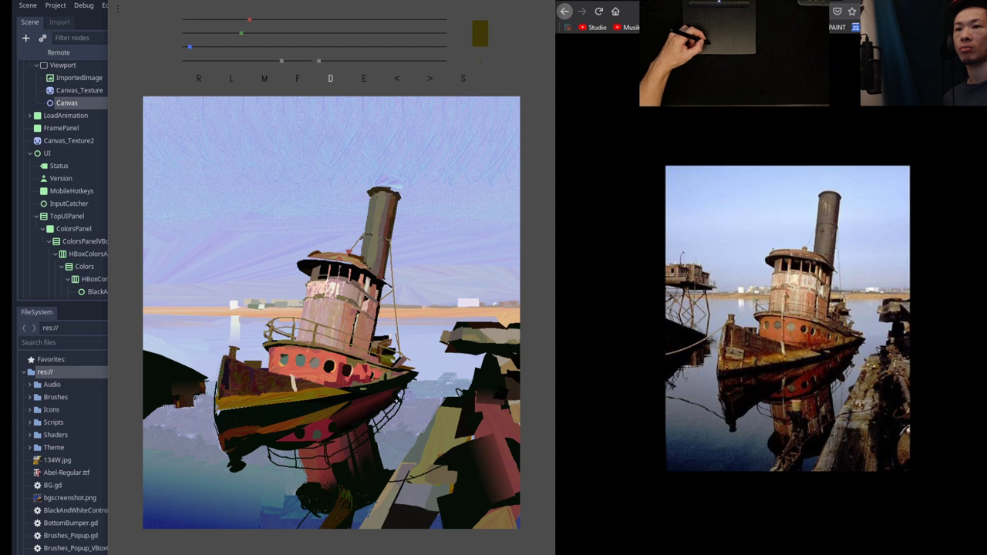
{"action": "left_click_drag", "start_coordinate": [357, 480], "coordinate": [354, 496]}
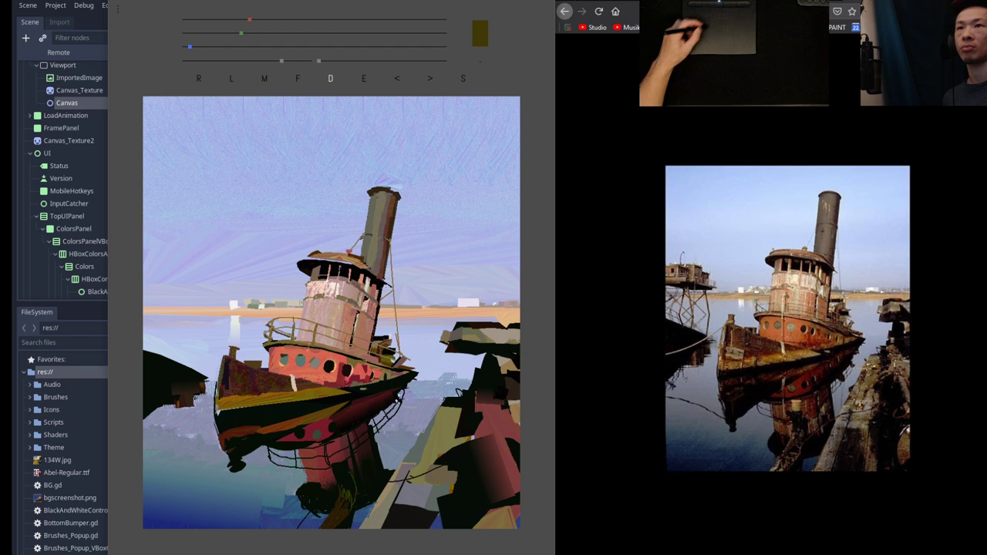
{"action": "key", "text": "ctrl+z"}
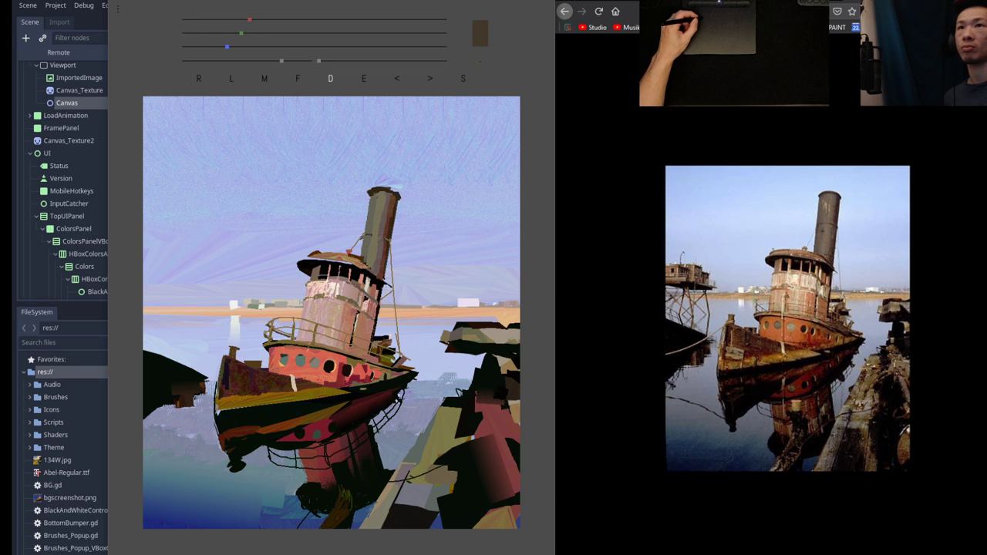
Brush muted grey-brown strokes upward from the branches into the cabin's reflection, undoing the unwanted ones.
{"action": "mouse_move", "coordinate": [342, 490]}
{"action": "left_mouse_down"}
{"action": "mouse_move", "coordinate": [333, 483]}
{"action": "mouse_move", "coordinate": [339, 492]}
{"action": "mouse_move", "coordinate": [352, 476]}
{"action": "left_mouse_up"}
{"action": "key", "text": "ctrl+z"}
{"action": "key", "text": "ctrl+z"}
{"action": "key", "text": "ctrl+z"}
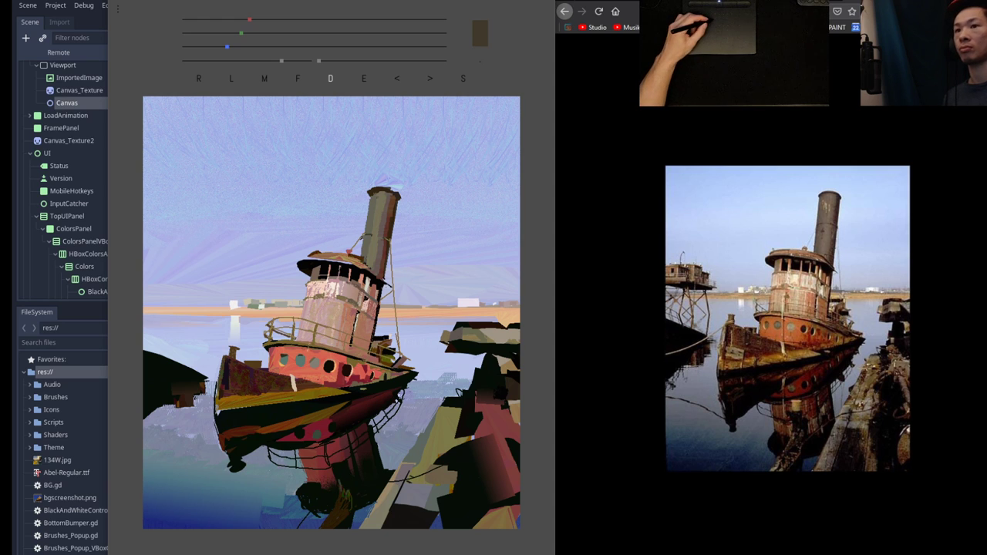
{"action": "key", "text": "ctrl+z"}
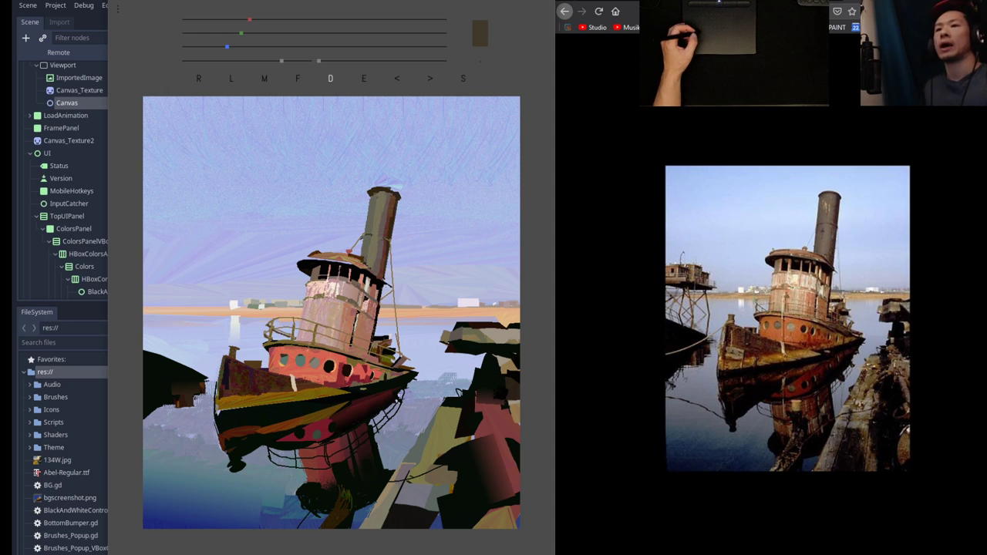
Mix near-white and pale cream from sampled colours and touch up the bright buildings and their reflection along the distant shore.
{"action": "key", "text": "e"}
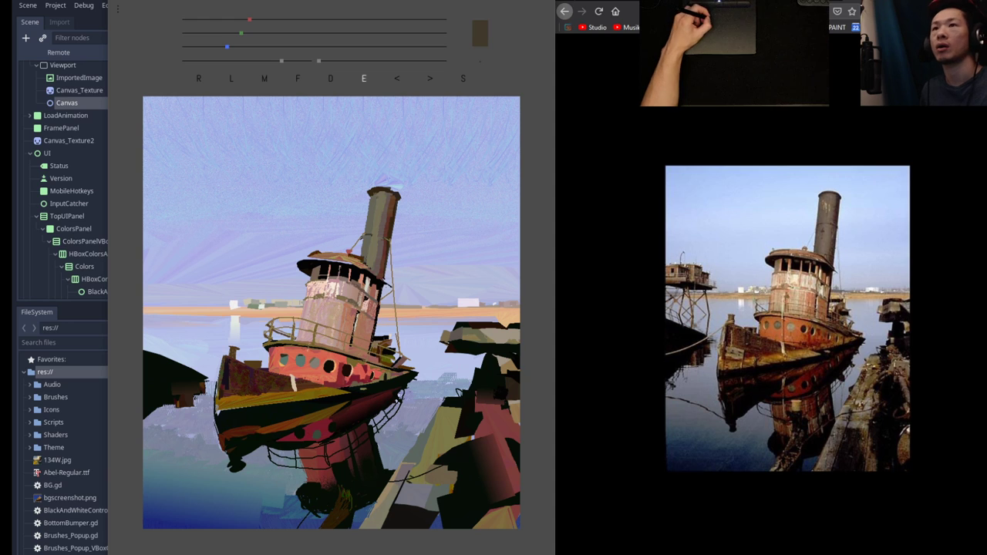
{"action": "left_click_drag", "start_coordinate": [412, 34], "coordinate": [421, 34]}
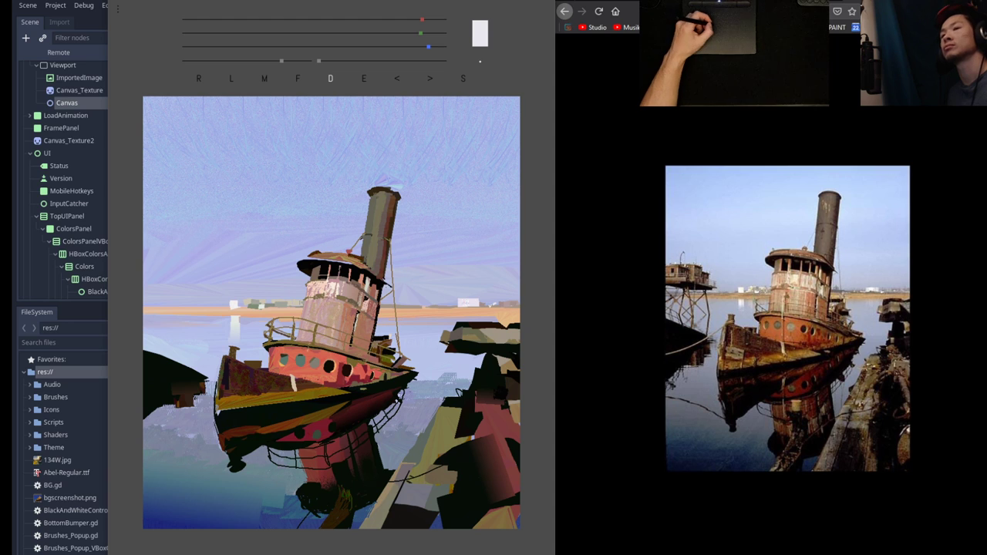
{"action": "key", "text": "e"}
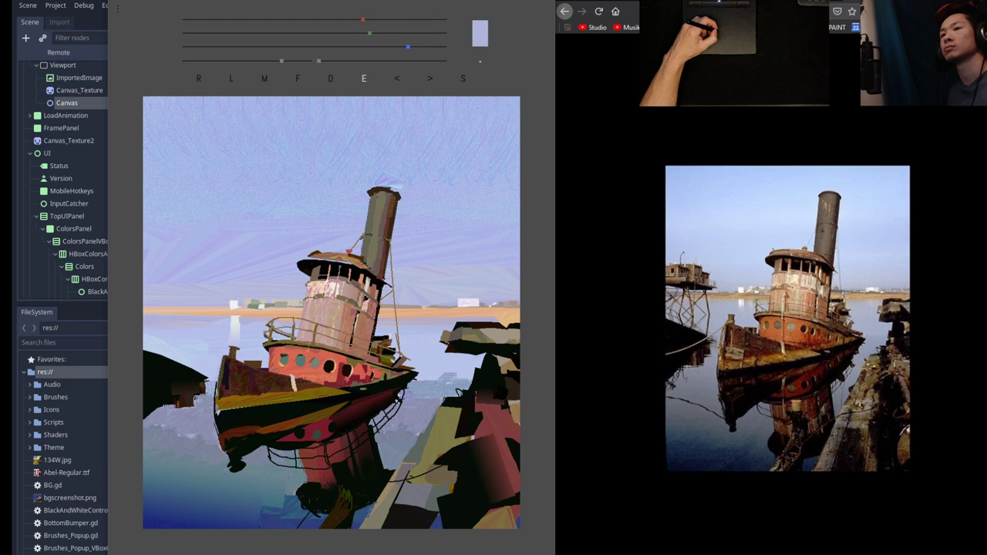
{"action": "key", "text": "d"}
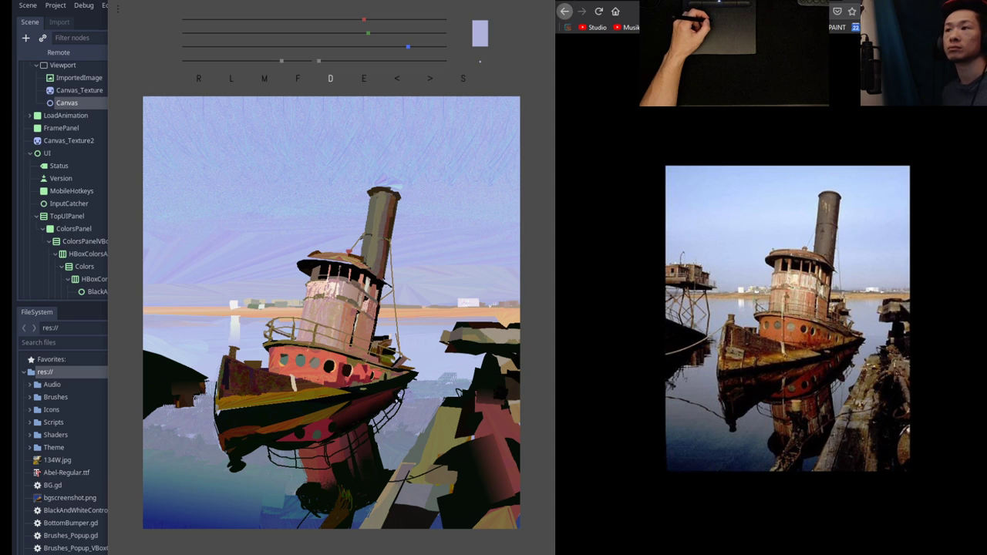
{"action": "left_click", "coordinate": [425, 33]}
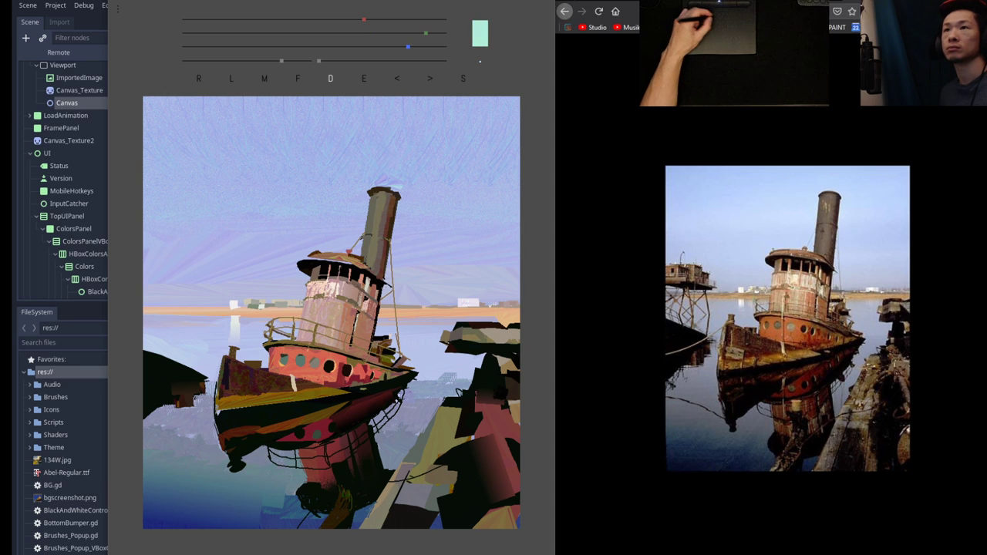
{"action": "left_click", "coordinate": [429, 19]}
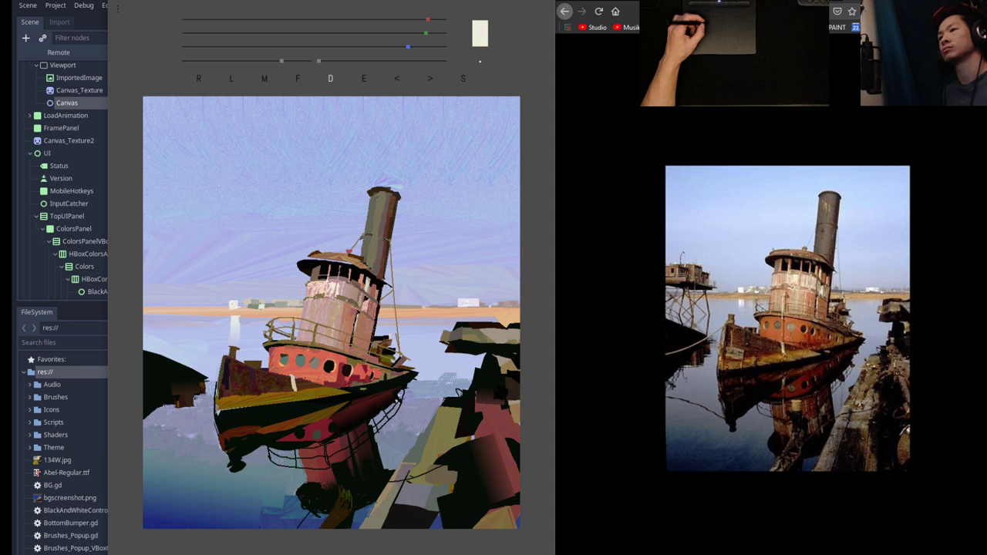
Lighten a sampled pink to pale cream and brush highlights on the cabin with a slightly larger Chalk brush.
{"action": "key", "text": "e"}
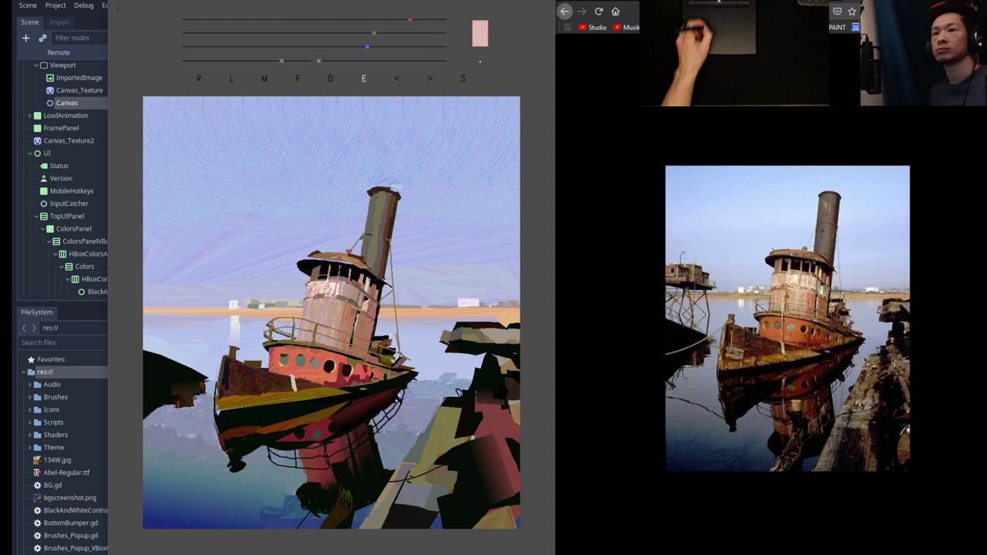
{"action": "left_click", "coordinate": [331, 79]}
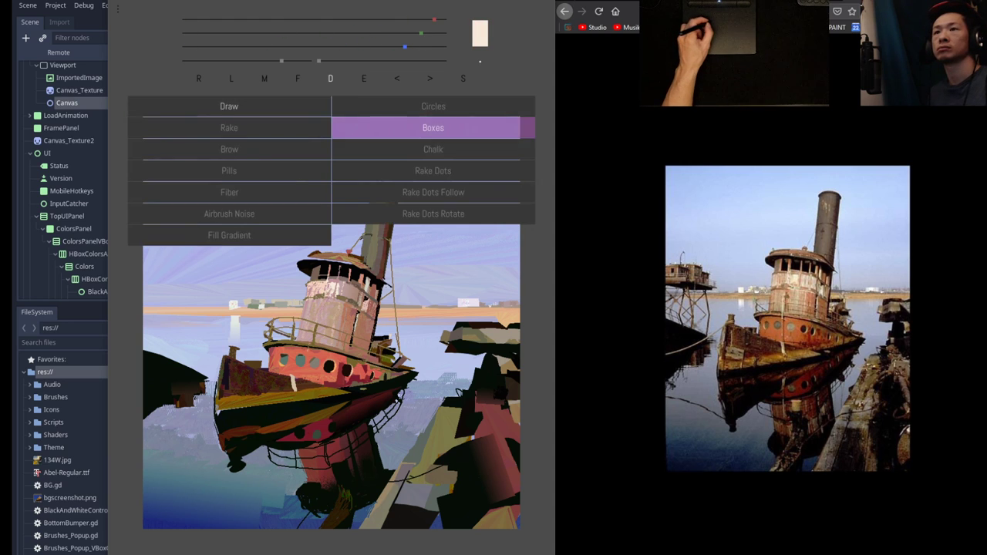
{"action": "left_click", "coordinate": [433, 150]}
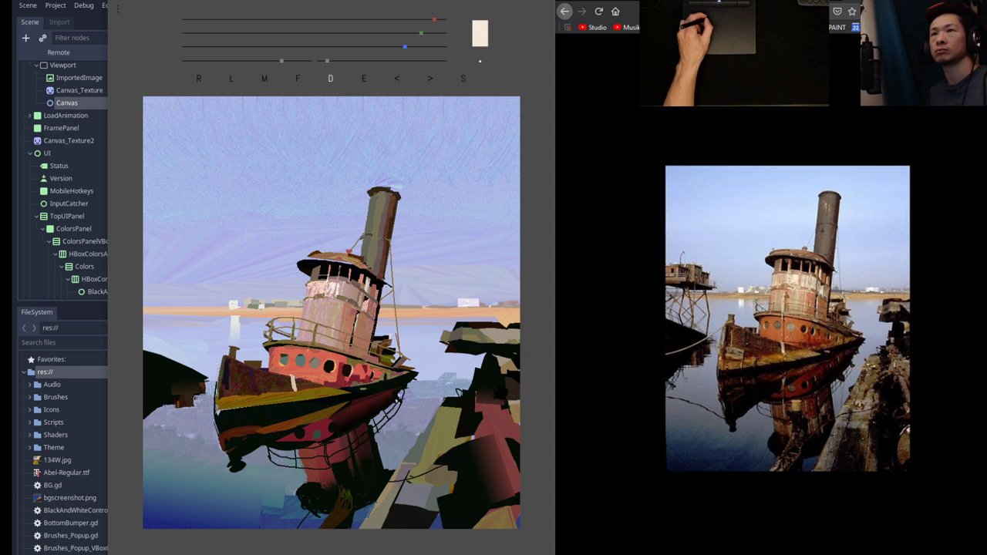
{"action": "left_click_drag", "start_coordinate": [327, 61], "coordinate": [333, 61]}
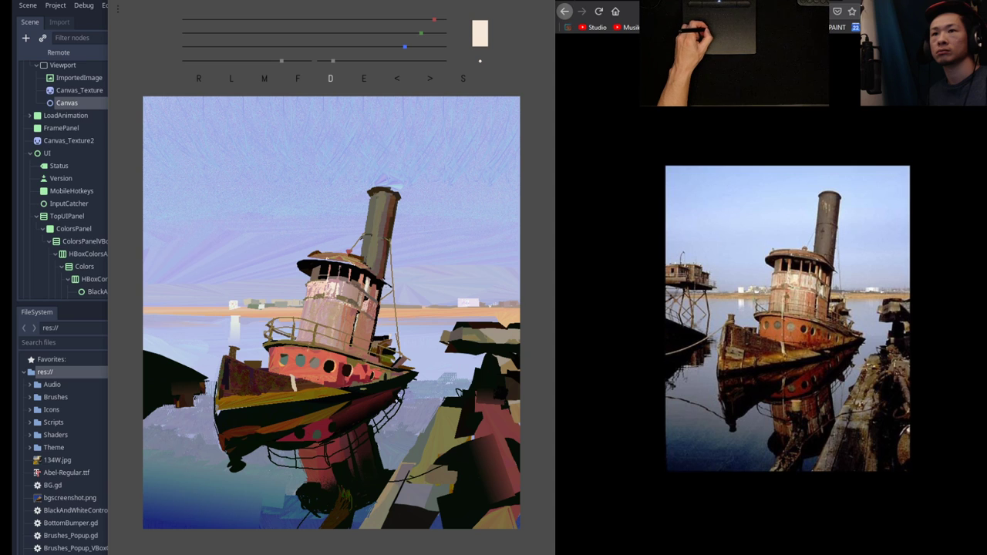
Sample black and rust-red tones and paint small deck details at the stern behind the cabin.
{"action": "key", "text": "e"}
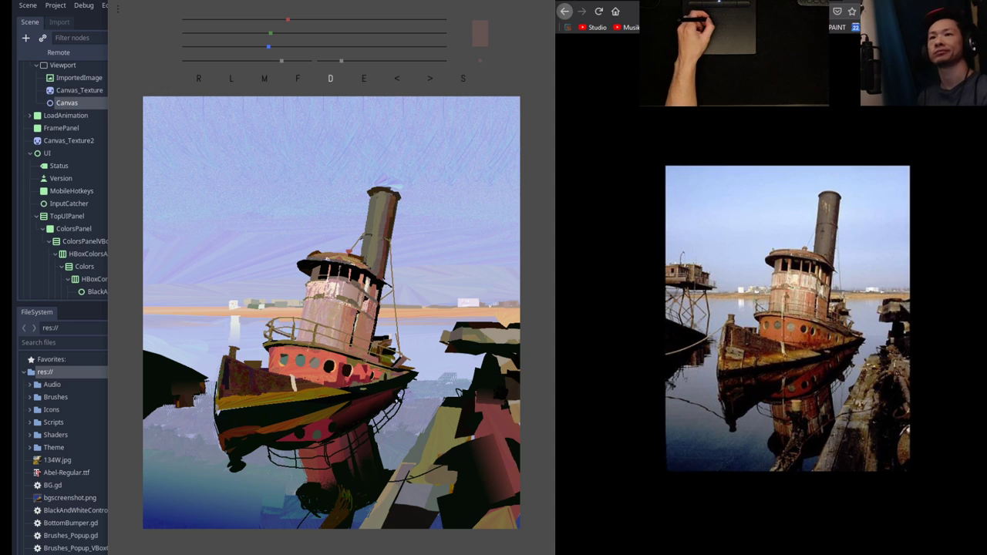
{"action": "key", "text": "alt"}
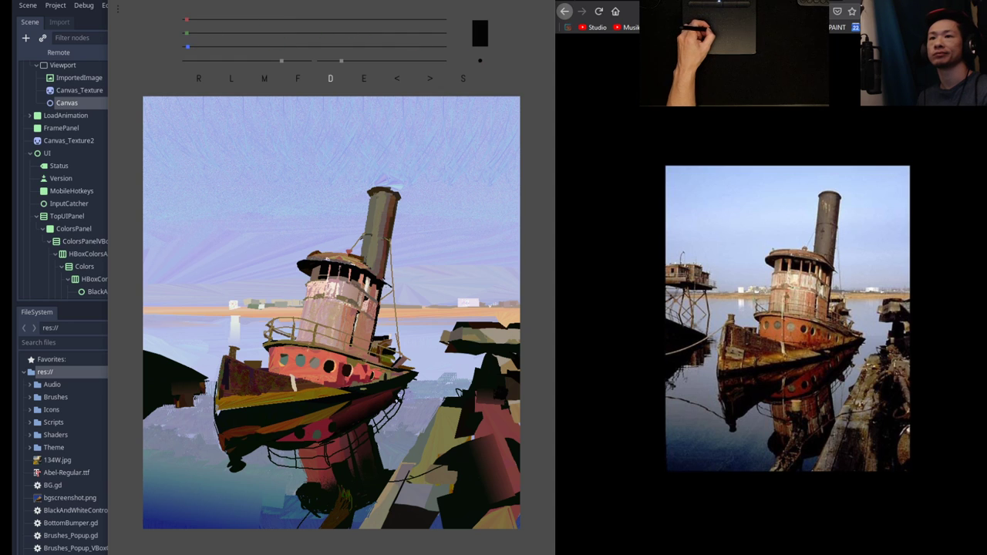
{"action": "key", "text": "e"}
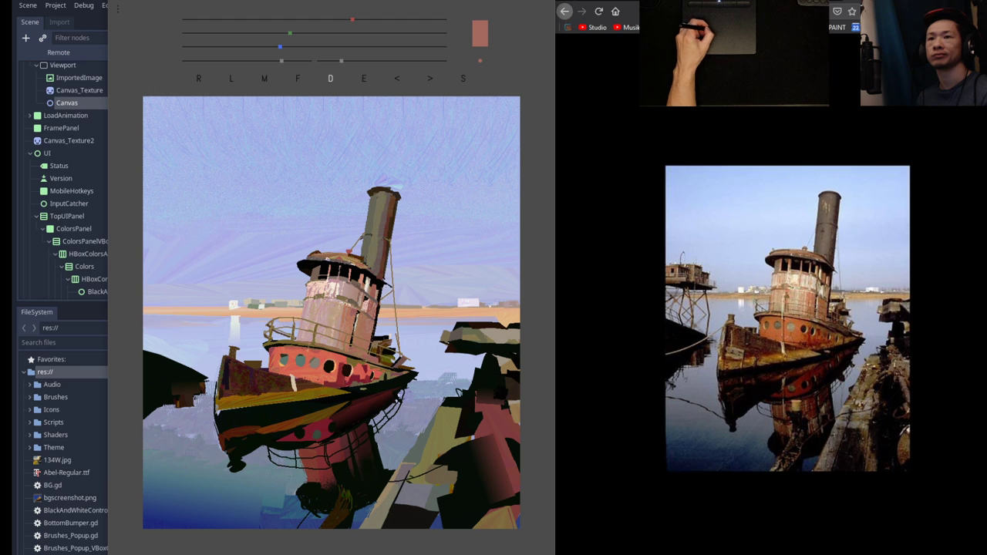
Sample a muted brown, lighten it to a warm light grey, and brush small accents among the stern deck details.
{"action": "key", "text": "e"}
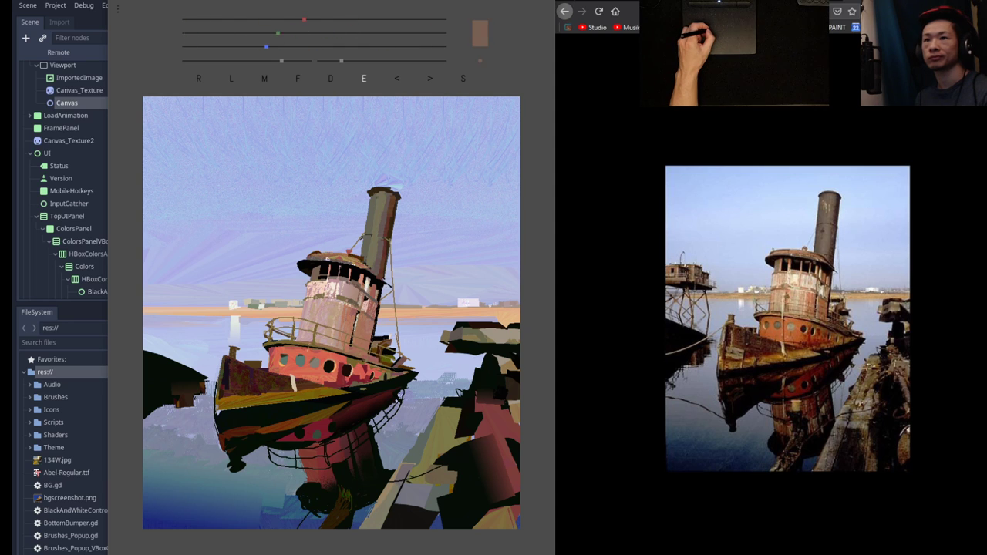
{"action": "key", "text": "d"}
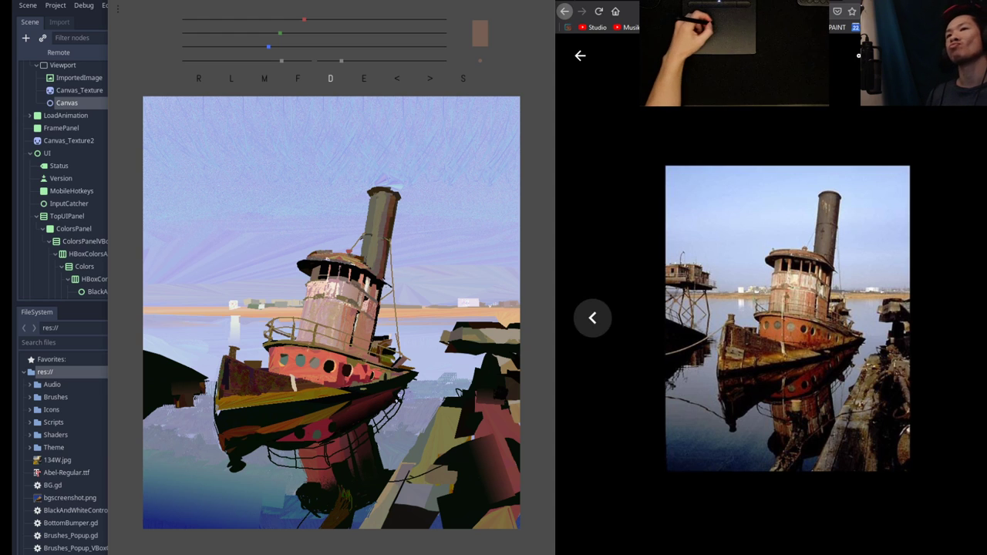
{"action": "left_click", "coordinate": [355, 20]}
{"action": "left_click", "coordinate": [353, 33]}
{"action": "left_click", "coordinate": [362, 20]}
{"action": "left_click", "coordinate": [340, 46]}
{"action": "left_click", "coordinate": [338, 47]}
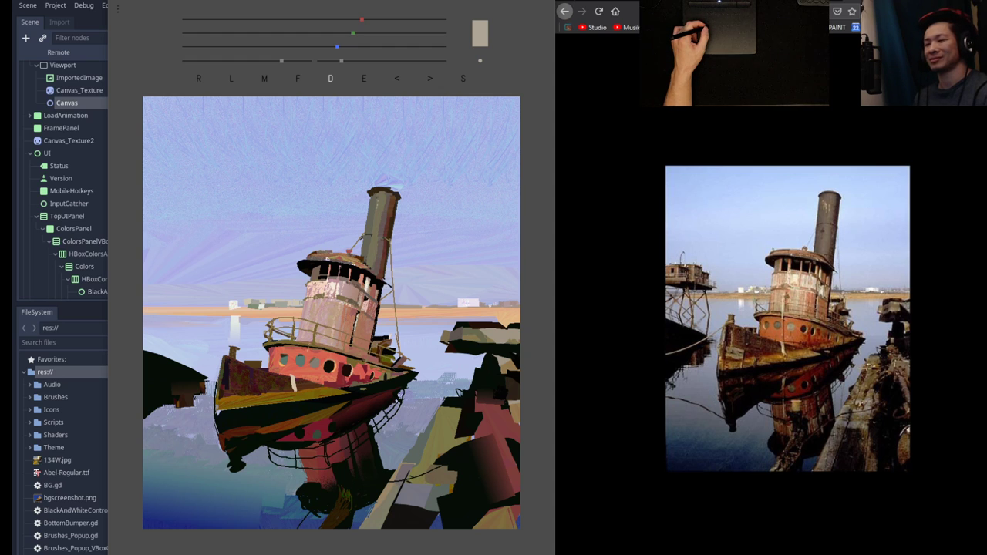
Sample black for dark accents on the boat, undoing a short stroke across the rigging beside the funnel.
{"action": "key", "text": "e"}
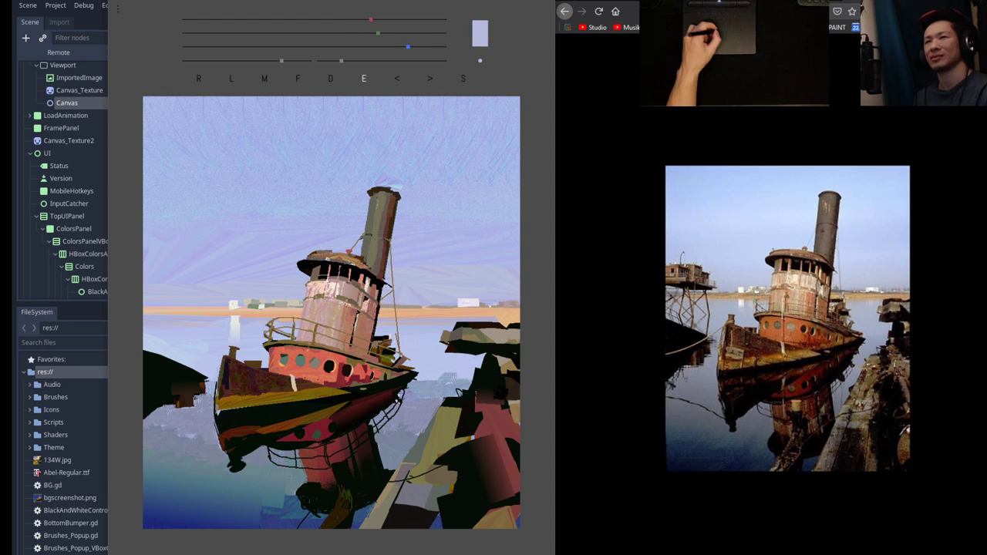
{"action": "key", "text": "d"}
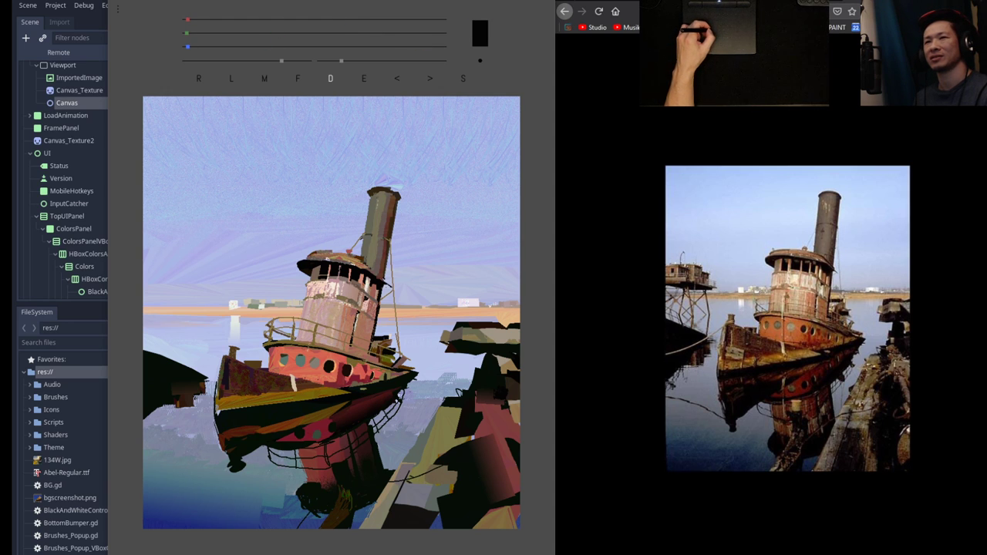
{"action": "left_click_drag", "start_coordinate": [382, 277], "coordinate": [394, 284]}
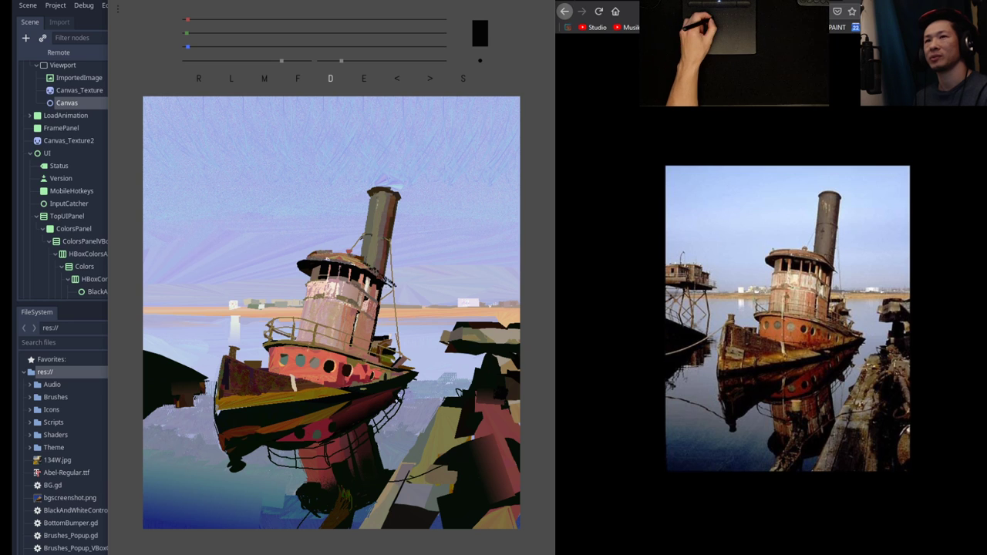
{"action": "key", "text": "ctrl+z"}
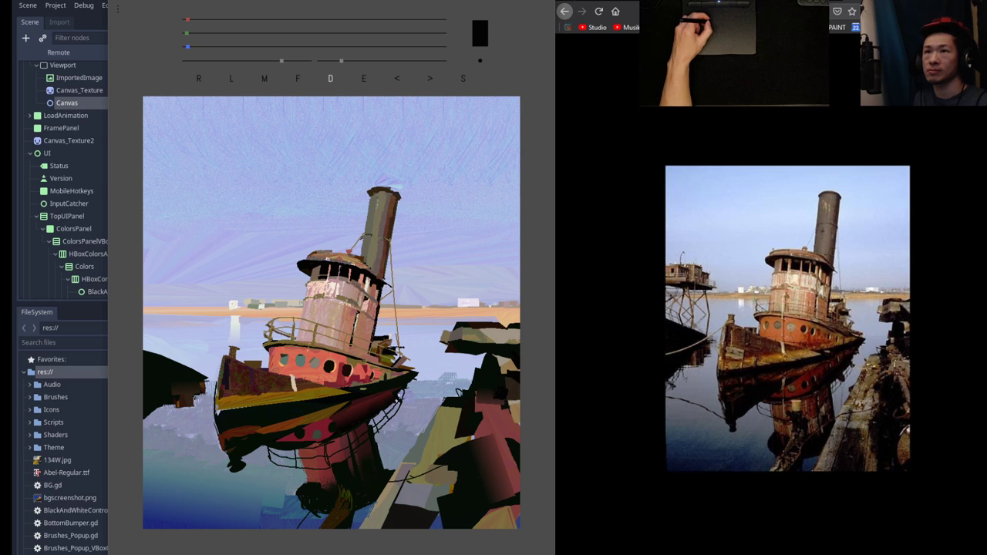
Touch up the red lower cabin with sampled red, and shift a sampled ochre to brown for the hull.
{"action": "key", "text": "e"}
{"action": "key", "text": "d"}
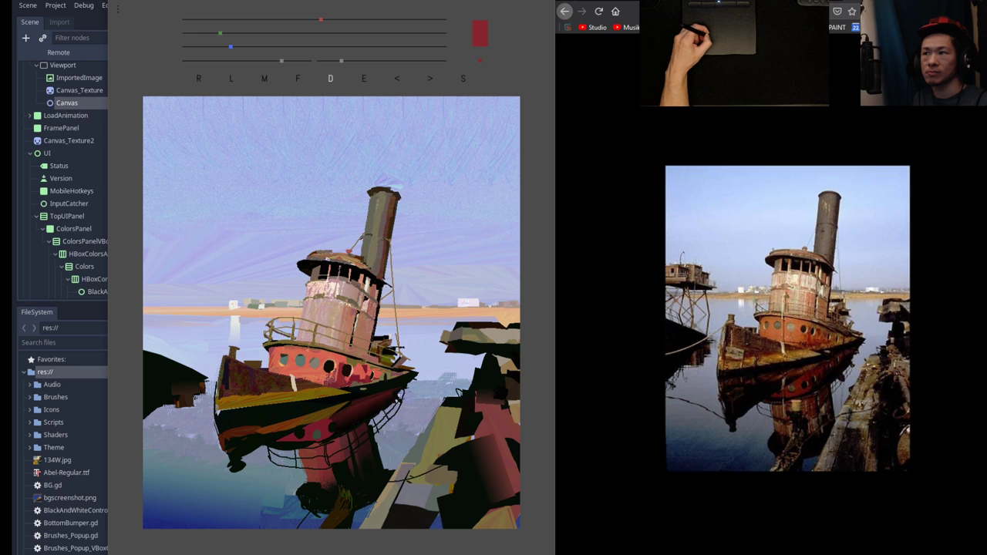
{"action": "key", "text": "e"}
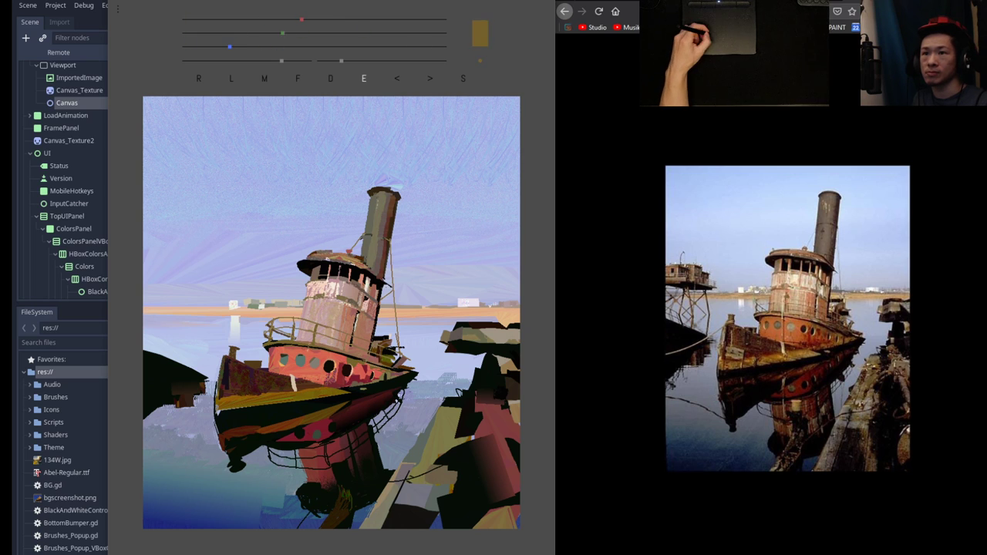
{"action": "left_click_drag", "start_coordinate": [281, 33], "coordinate": [270, 33]}
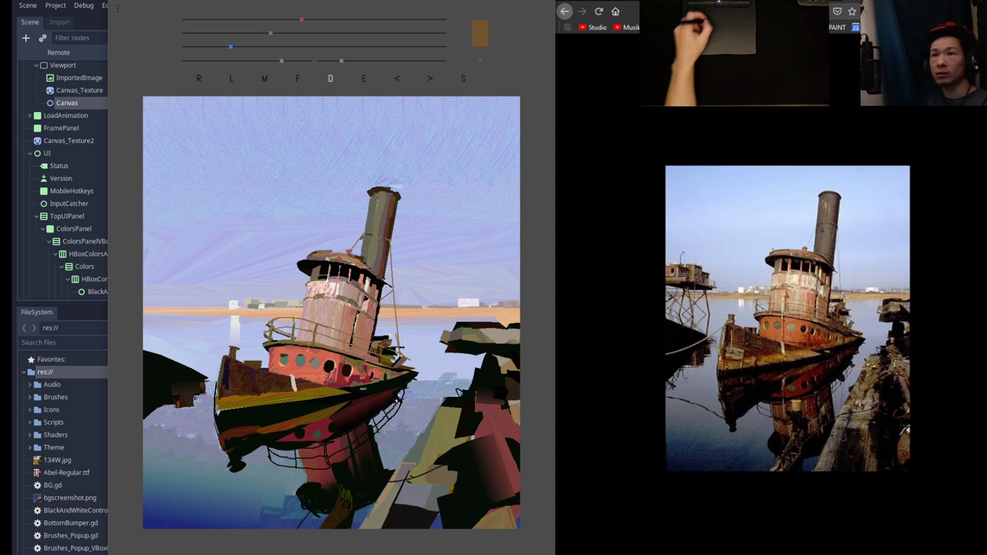
Adjust a sampled orange-brown to a dusty pinkish brown and brush rust texture along the hull's upper ochre band.
{"action": "key", "text": "e"}
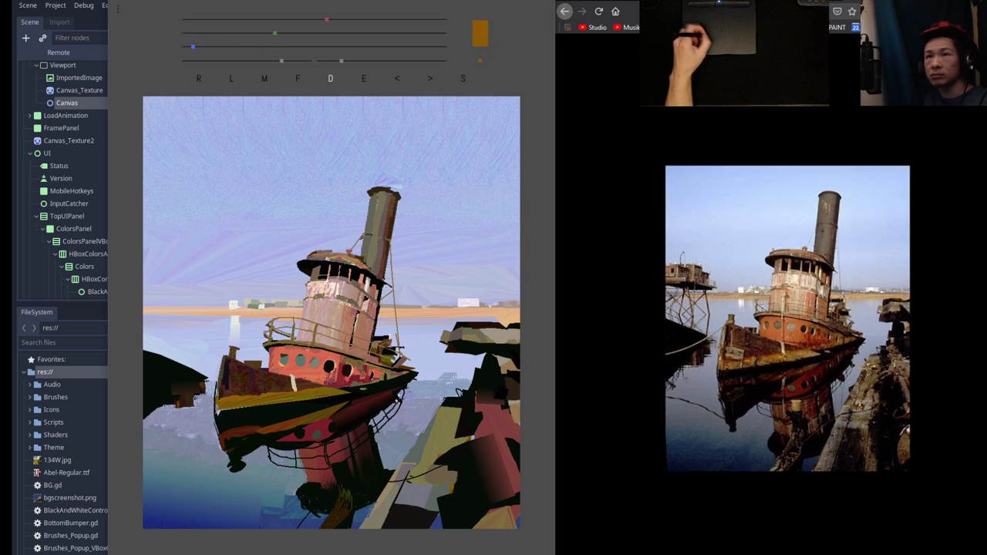
{"action": "left_click_drag", "start_coordinate": [274, 33], "coordinate": [288, 33]}
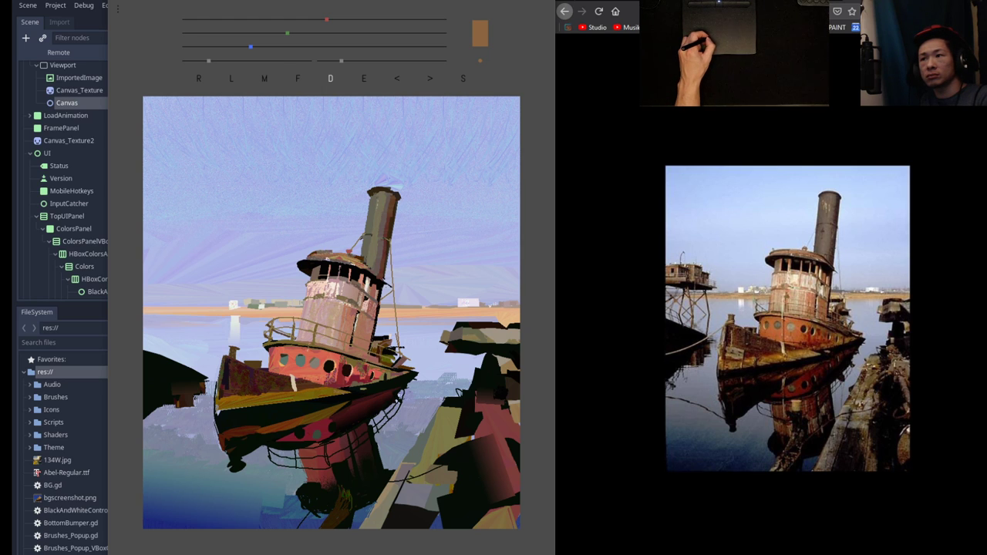
{"action": "left_click_drag", "start_coordinate": [250, 47], "coordinate": [285, 47]}
{"action": "left_click_drag", "start_coordinate": [288, 33], "coordinate": [297, 33]}
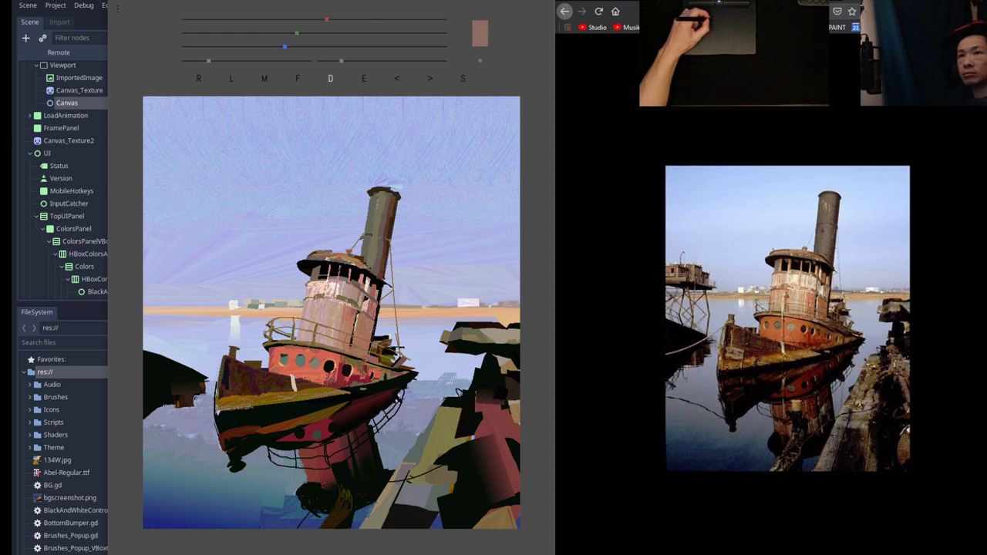
Sample near-black and a muted brown and refine the edges of the hull's weathered ochre band.
{"action": "key", "text": "e"}
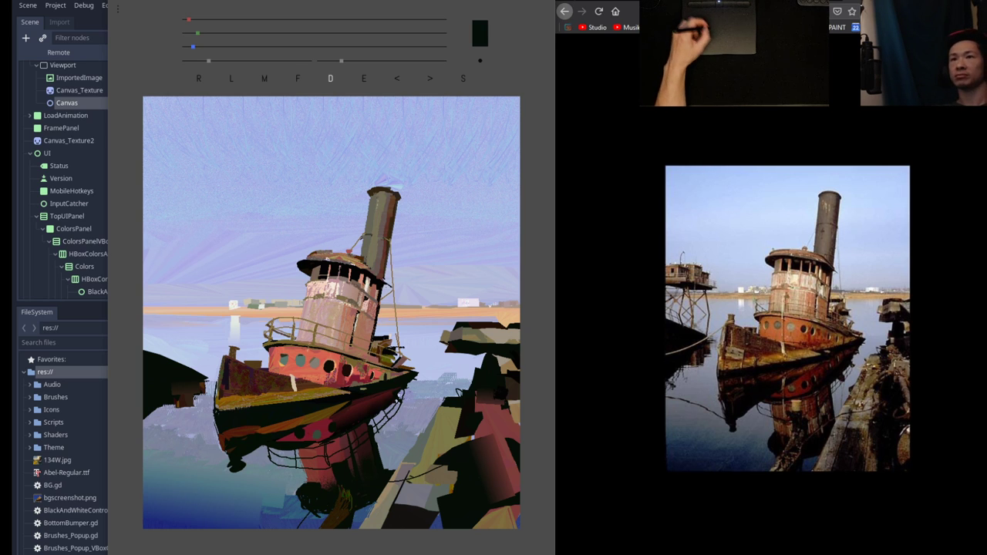
{"action": "key", "text": "e"}
{"action": "key", "text": "d"}
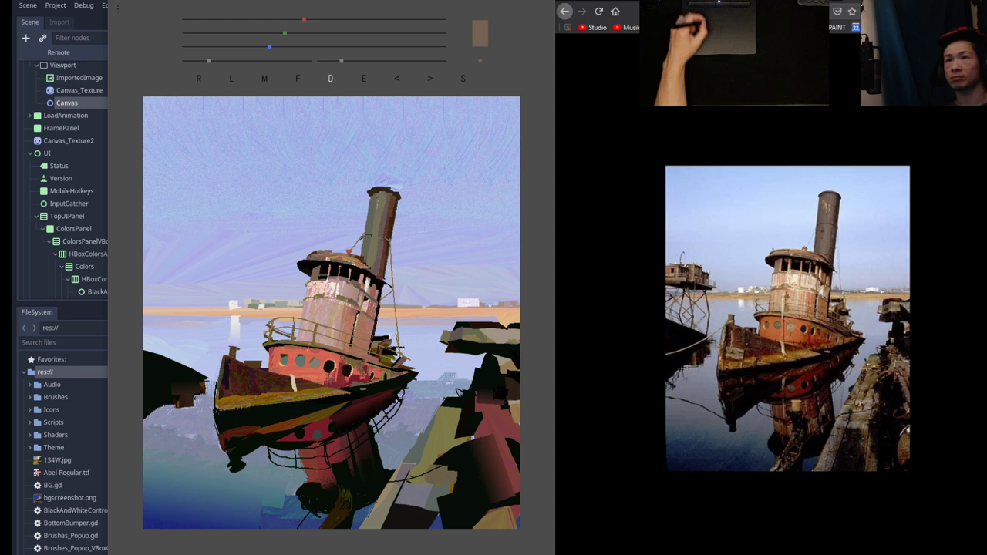
Darken a sampled brown to deep reddish brown and paint a filled shape along the hull's stern edge.
{"action": "key", "text": "f"}
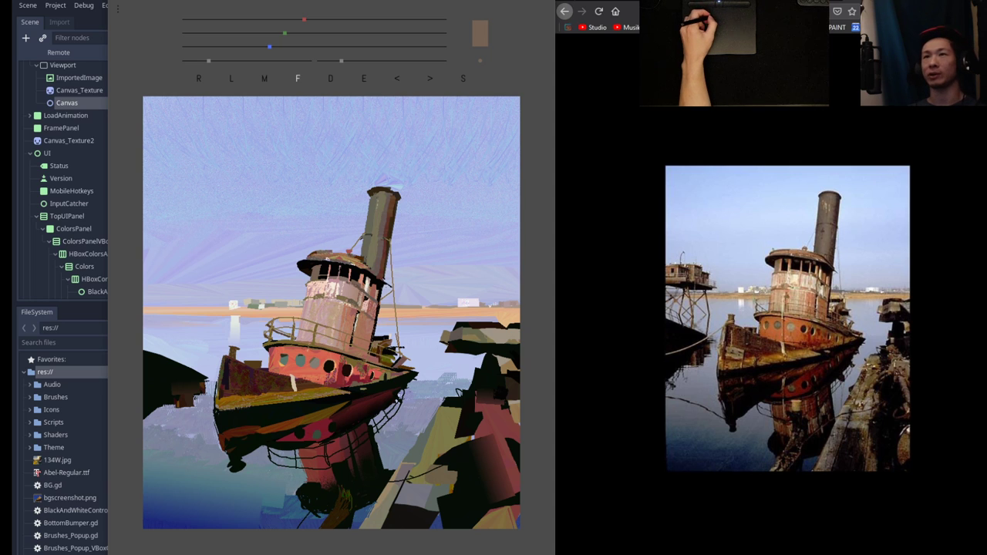
{"action": "key", "text": "e"}
{"action": "key", "text": "f"}
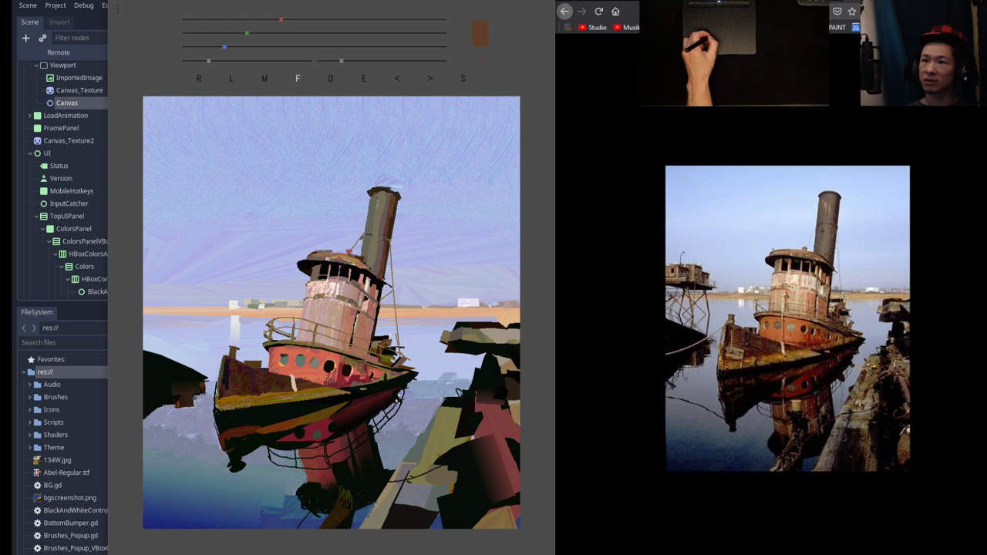
{"action": "left_click_drag", "start_coordinate": [247, 33], "coordinate": [225, 33]}
{"action": "left_click_drag", "start_coordinate": [224, 47], "coordinate": [208, 47]}
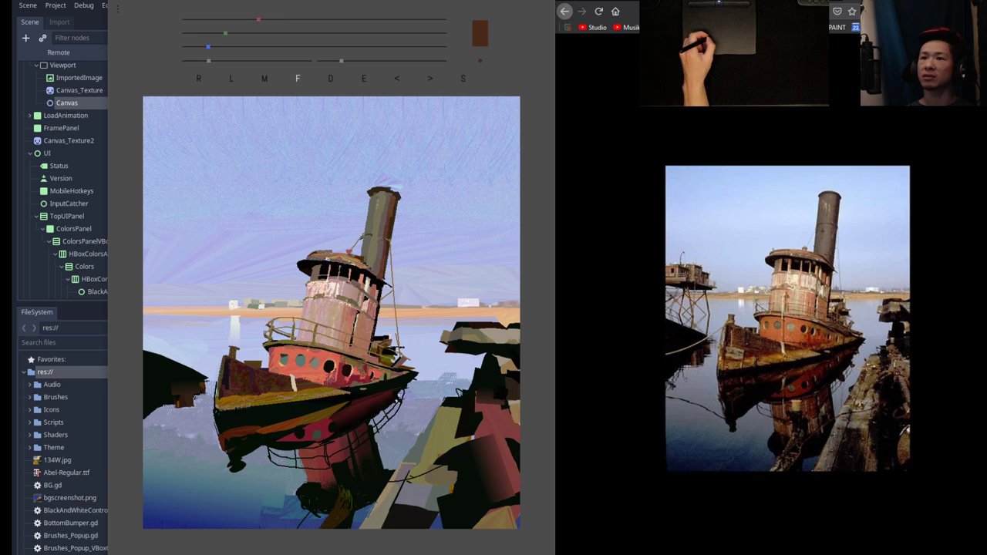
{"action": "left_click_drag", "start_coordinate": [371, 365], "coordinate": [390, 370]}
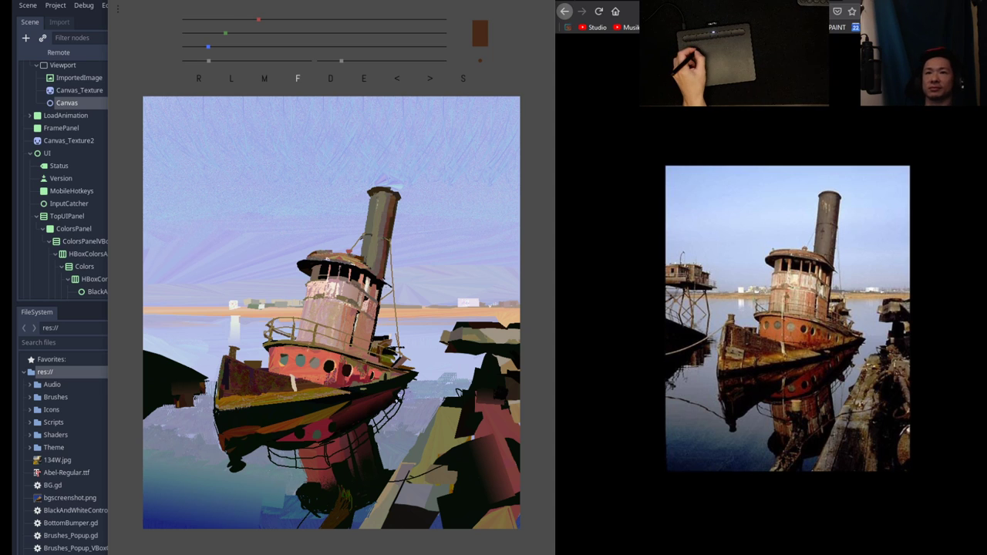
Darken the brown to a deep reddish brown, sample tan and ochre tones, and fill small shapes among the tugboat's stern details.
{"action": "left_click_drag", "start_coordinate": [258, 20], "coordinate": [230, 19]}
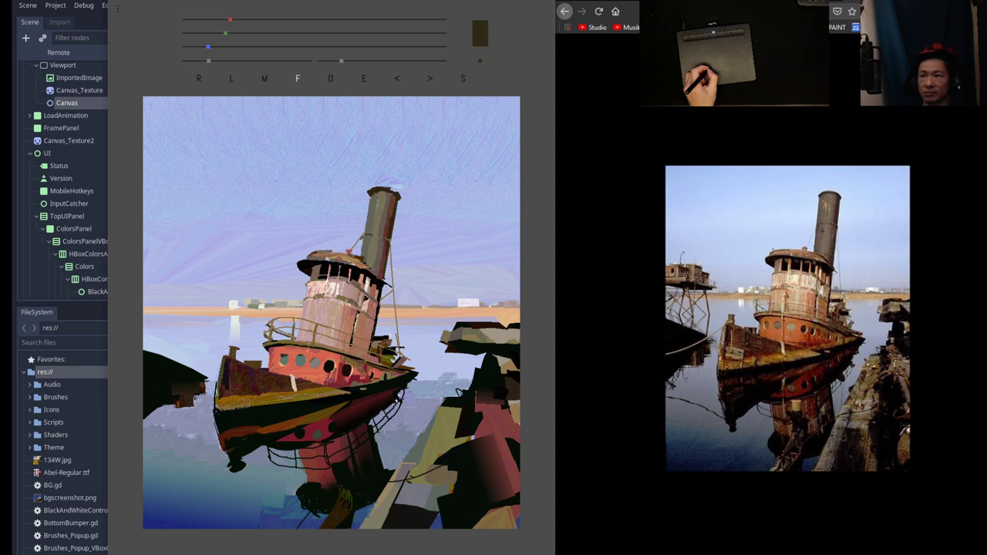
{"action": "left_click_drag", "start_coordinate": [225, 32], "coordinate": [202, 32]}
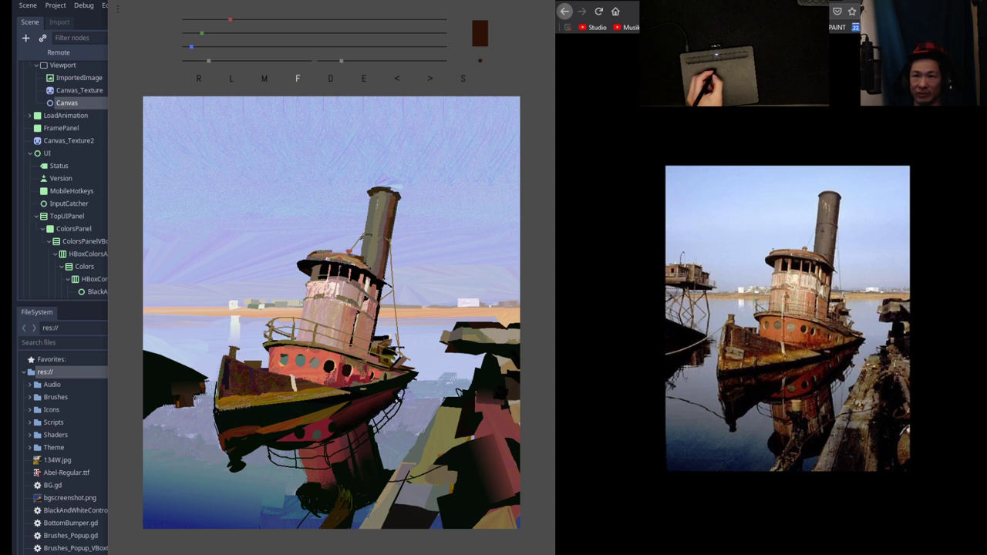
{"action": "key", "text": "e"}
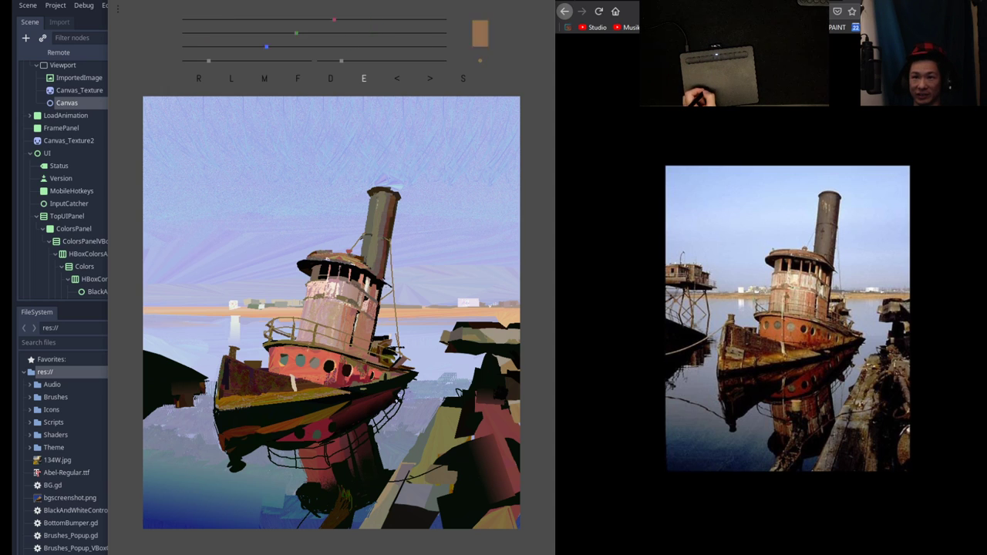
{"action": "key", "text": "f"}
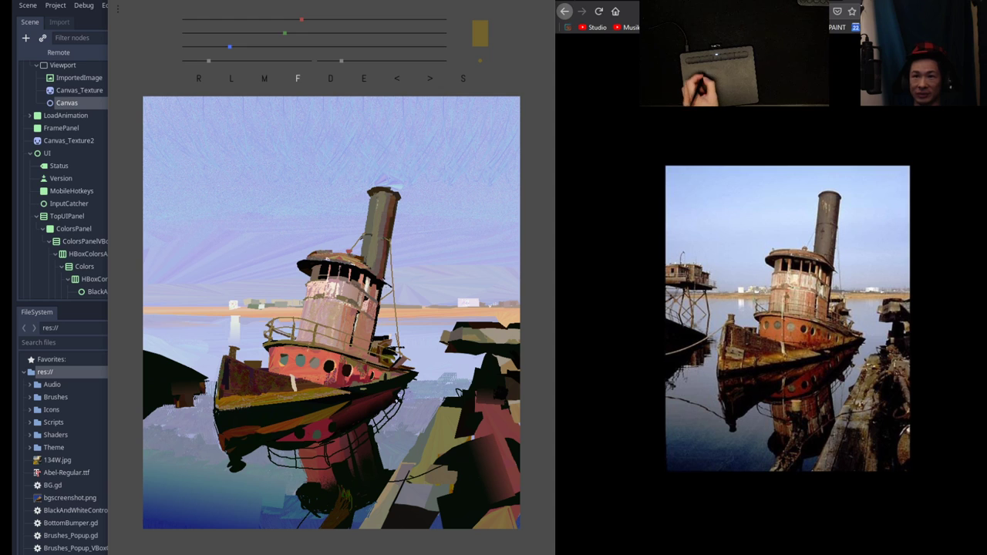
{"action": "key", "text": "e"}
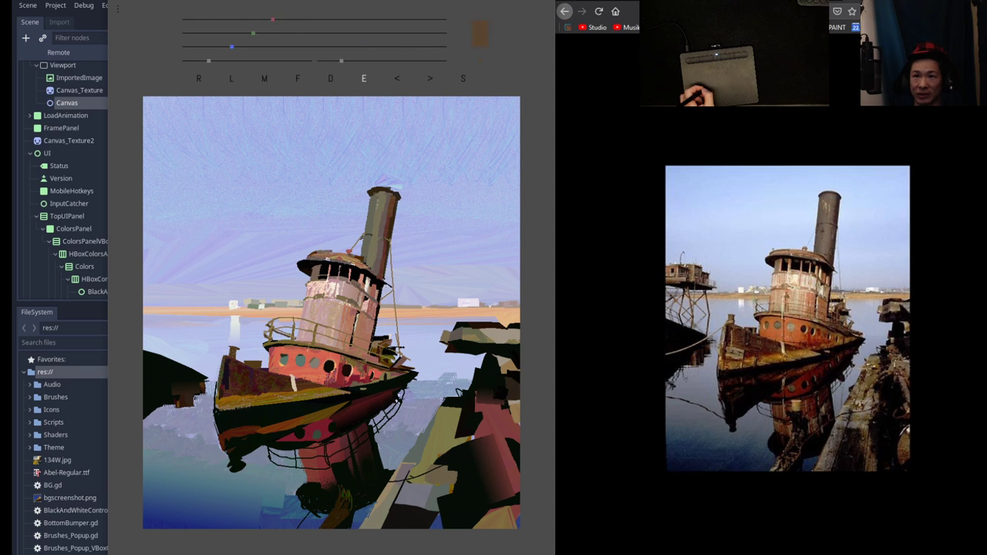
{"action": "key", "text": "f"}
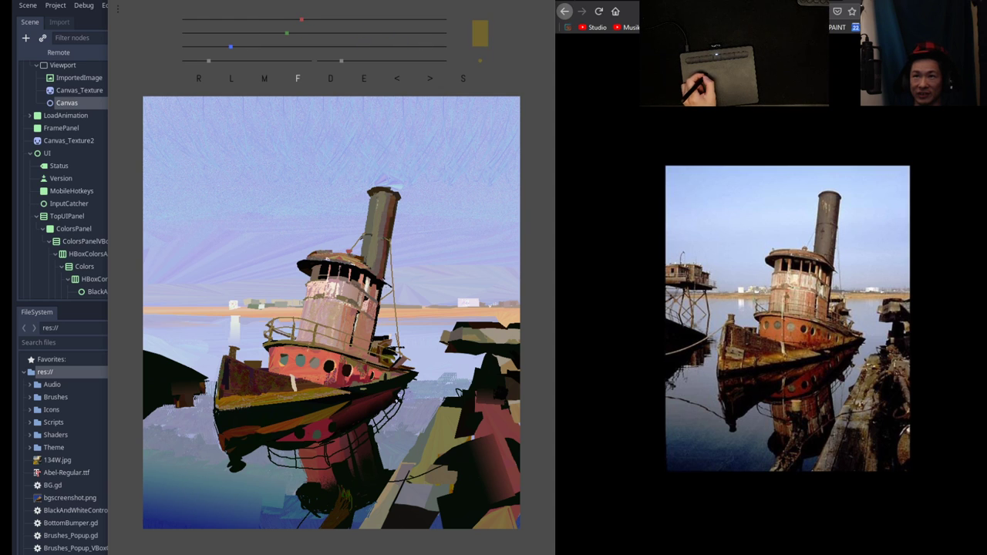
Choose the Circles brush at a slightly smaller size and shift the ochre to a muted reddish brown for fine boat details.
{"action": "left_click", "coordinate": [331, 79]}
{"action": "left_click", "coordinate": [434, 107]}
{"action": "left_click", "coordinate": [327, 60]}
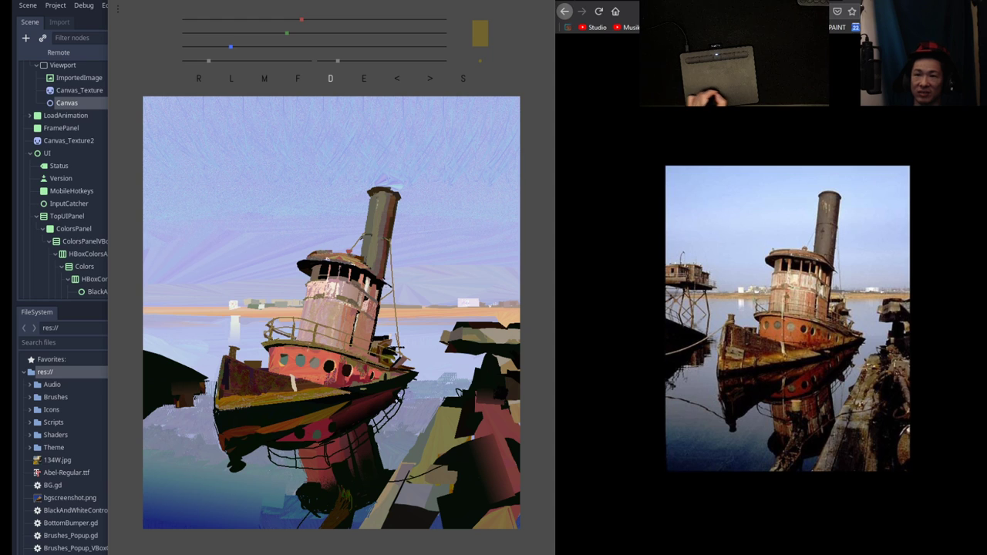
{"action": "left_click", "coordinate": [243, 33]}
{"action": "left_click_drag", "start_coordinate": [300, 20], "coordinate": [266, 19]}
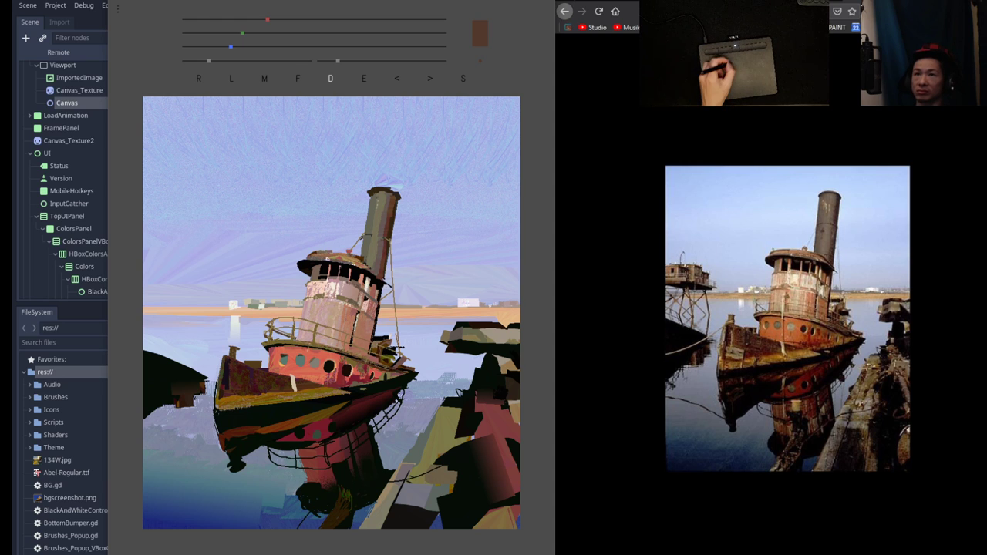
Touch up the tugboat's fine details with sampled beige, brown and dusty pink, and shift a sampled grey toward blue.
{"action": "key", "text": "e"}
{"action": "key", "text": "d"}
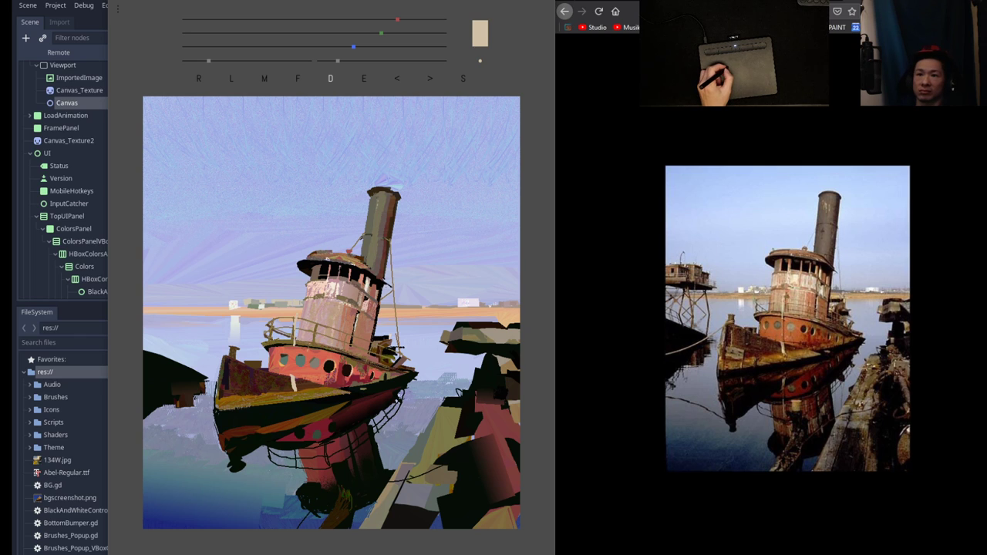
{"action": "key", "text": "e"}
{"action": "key", "text": "d"}
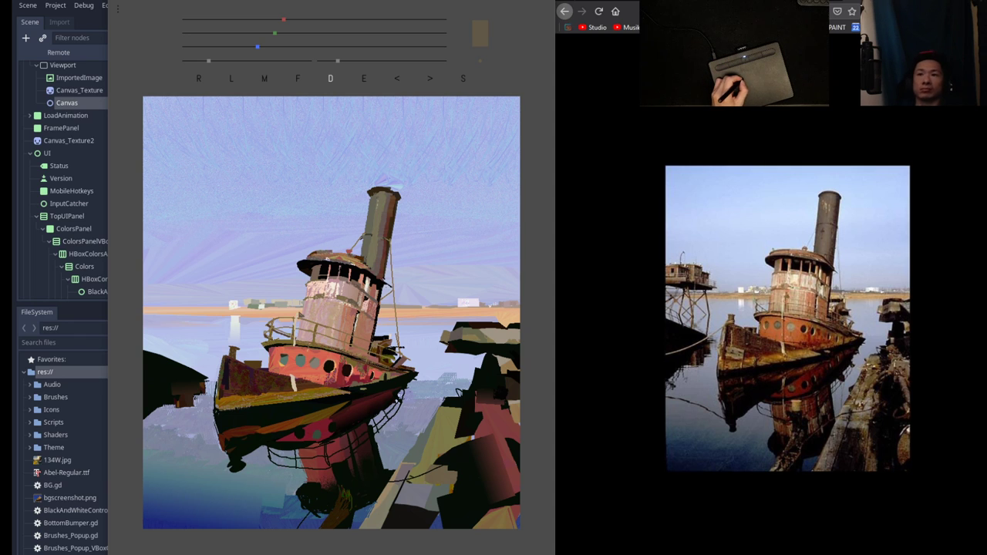
{"action": "key", "text": "e"}
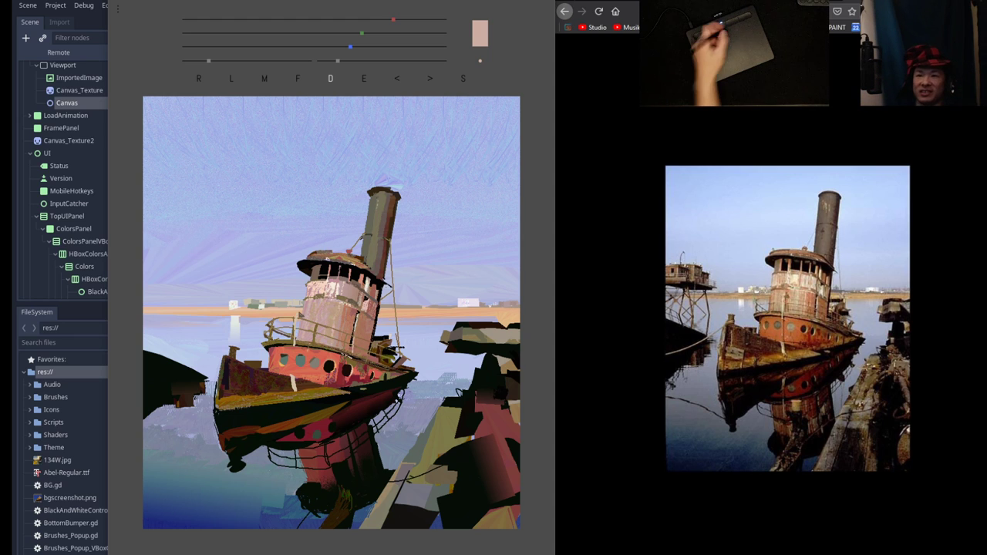
{"action": "key", "text": "e"}
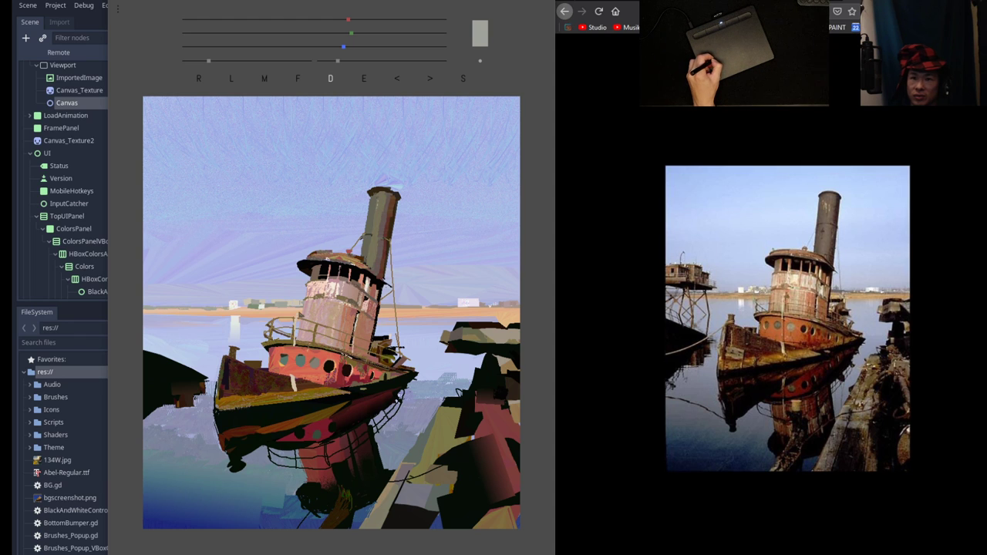
{"action": "left_click_drag", "start_coordinate": [343, 47], "coordinate": [355, 47]}
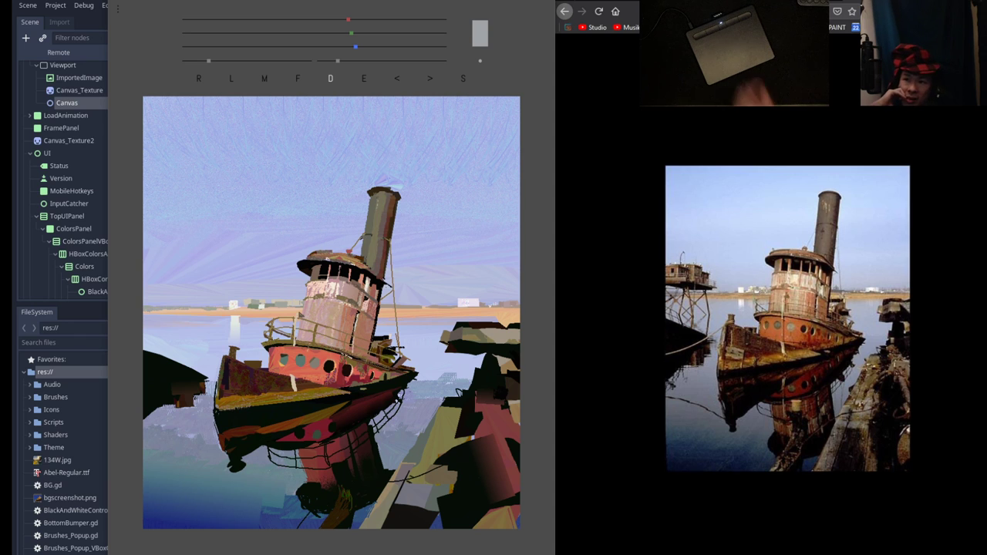
Sample near-black and lavender from the canvas and brush small ripples into the water between the hull and the pier.
{"action": "mouse_move", "coordinate": [859, 56]}
{"action": "key", "text": "e"}
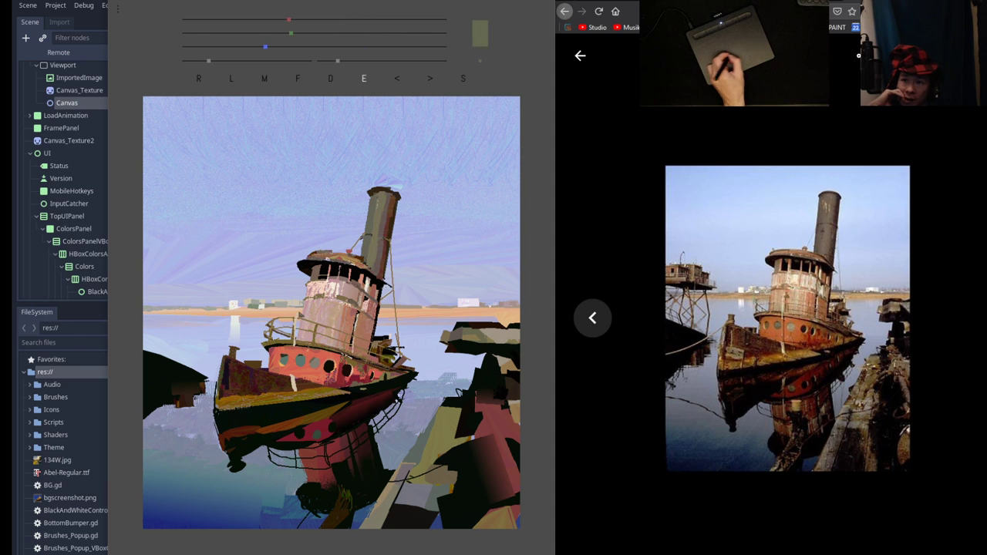
{"action": "left_click_drag", "start_coordinate": [495, 321], "coordinate": [511, 323]}
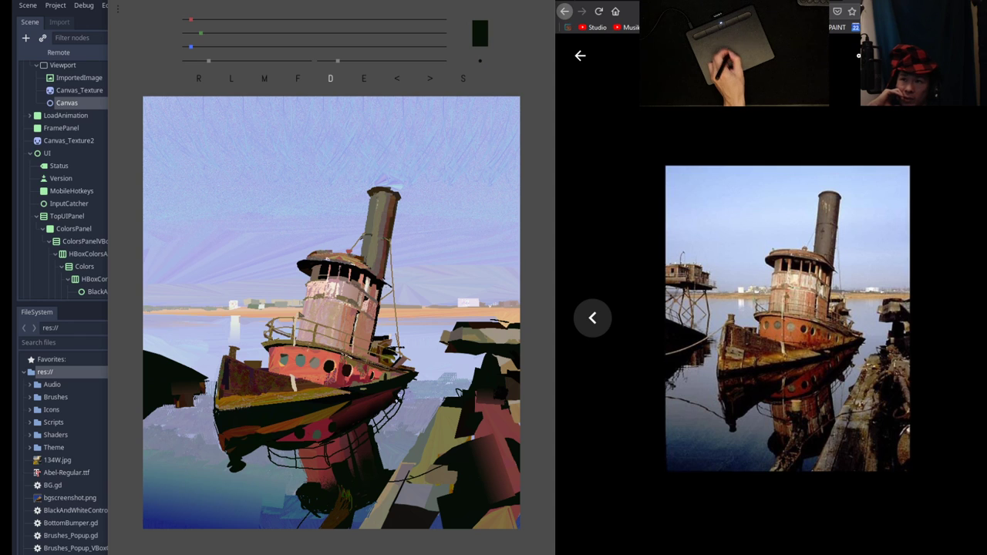
{"action": "key", "text": "e"}
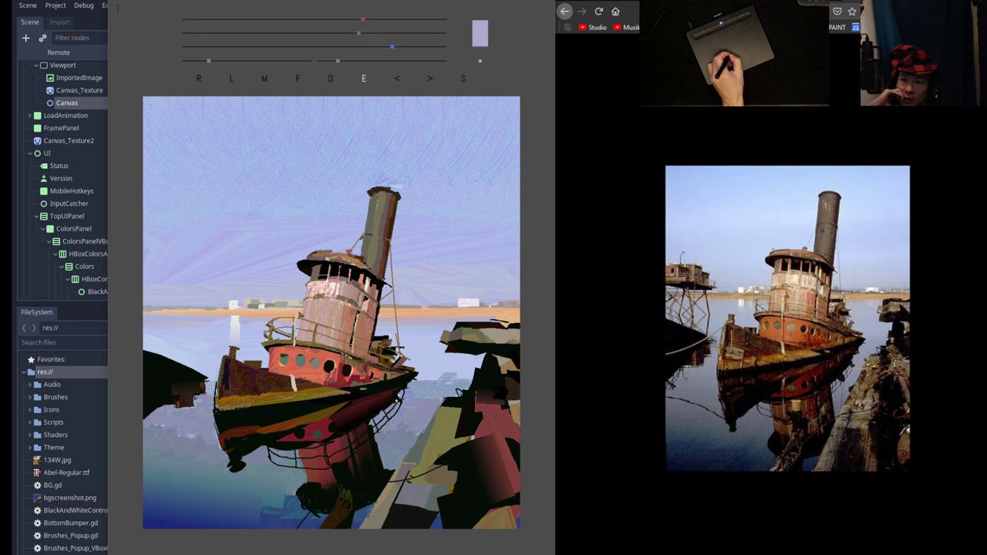
{"action": "key", "text": "d"}
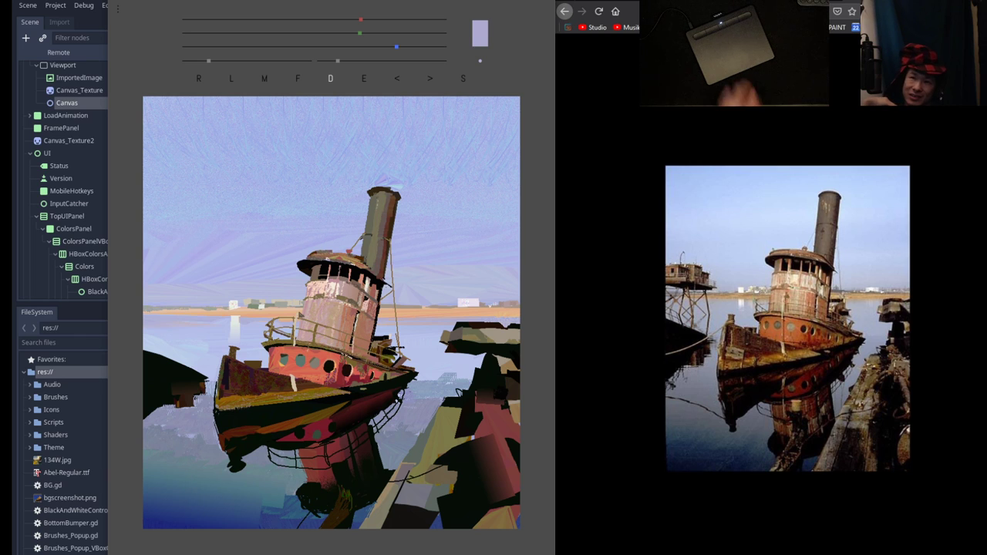
Sample a greyish blue and brush texture into the water beside the bow with an enlarged Rake brush.
{"action": "key", "text": "e"}
{"action": "left_click", "coordinate": [859, 192]}
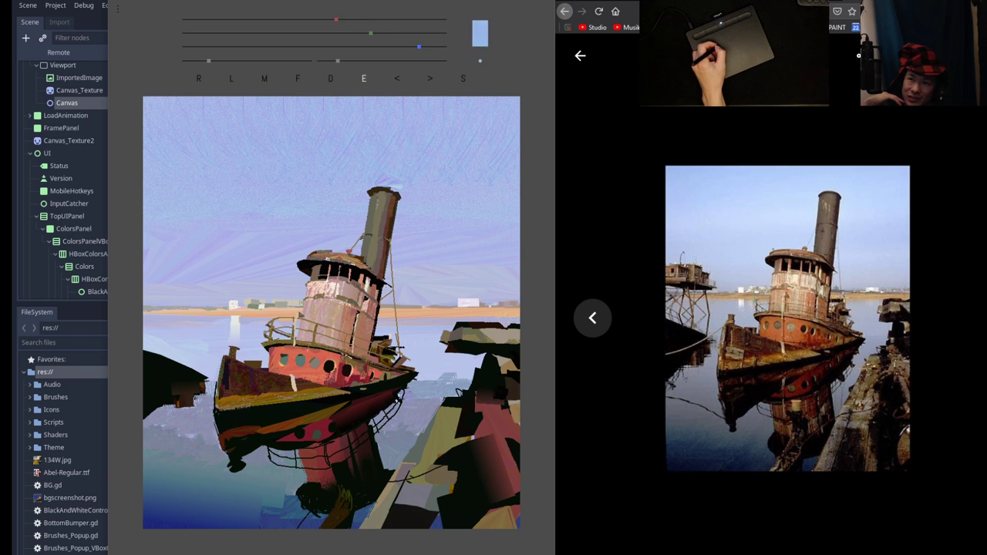
{"action": "key", "text": "d"}
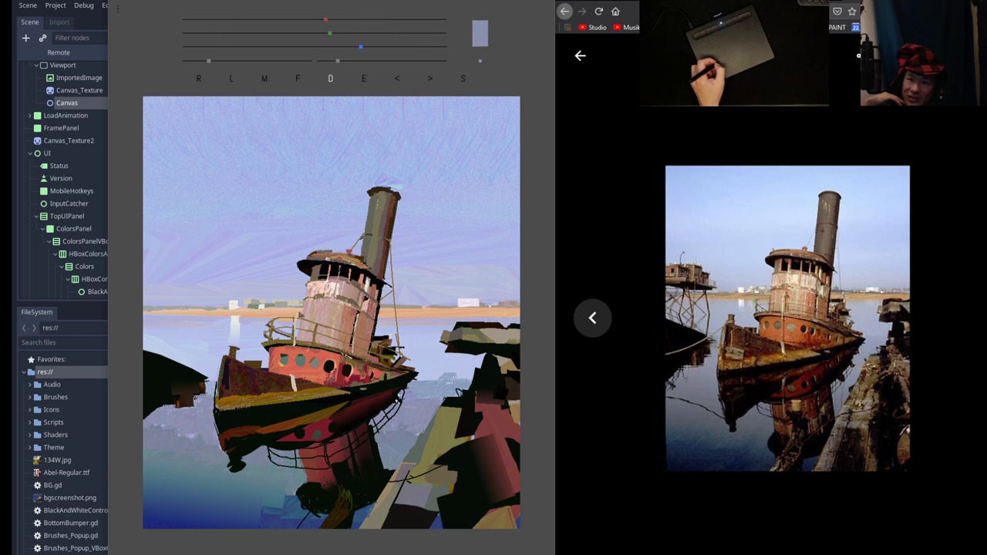
{"action": "left_click", "coordinate": [330, 78]}
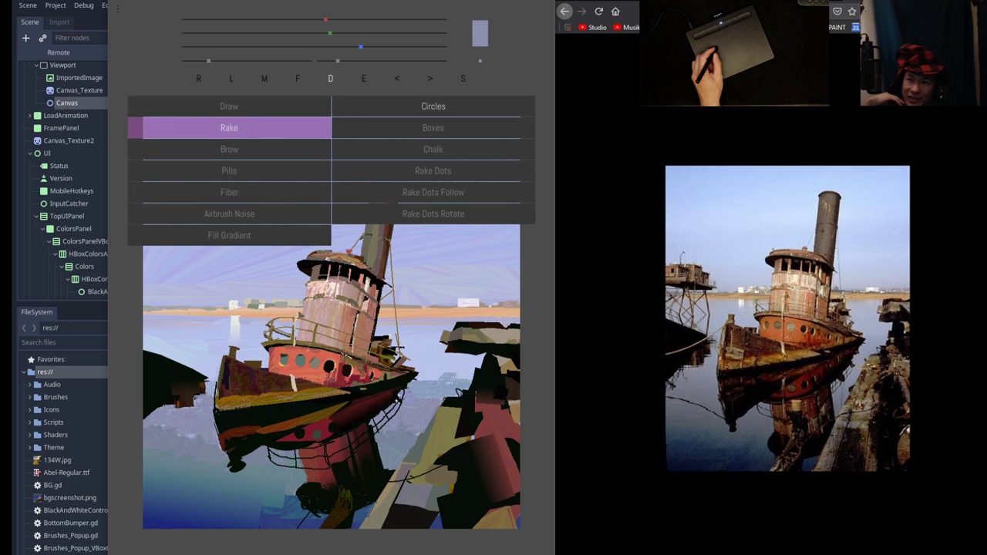
{"action": "left_click", "coordinate": [293, 128]}
{"action": "left_click_drag", "start_coordinate": [338, 61], "coordinate": [385, 61]}
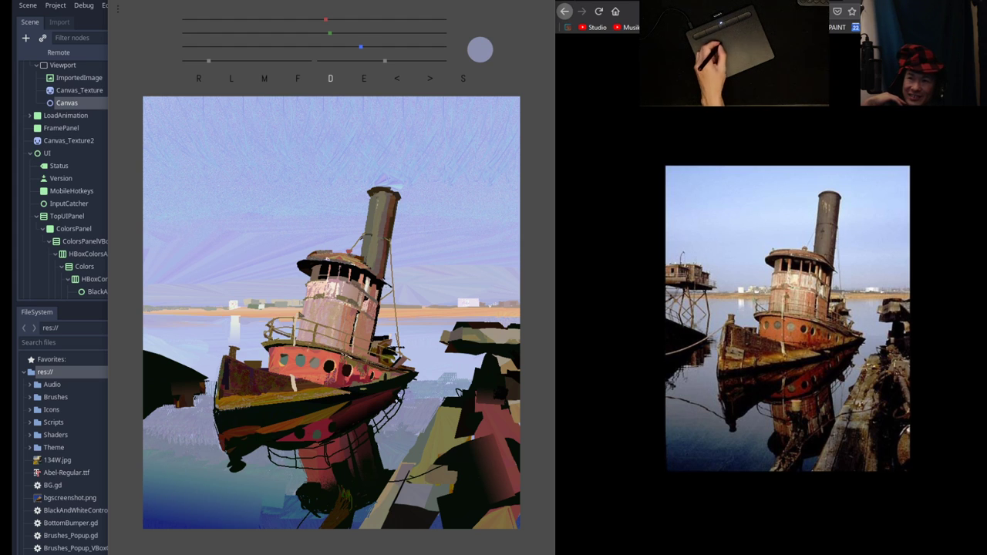
{"action": "key", "text": "bracketleft"}
{"action": "key", "text": "bracketleft"}
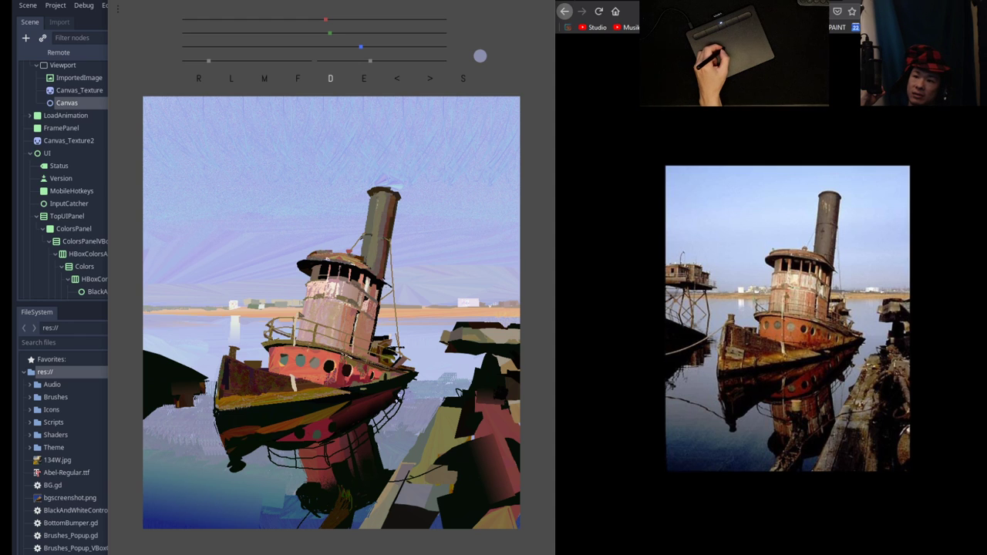
{"action": "left_click_drag", "start_coordinate": [208, 431], "coordinate": [222, 450]}
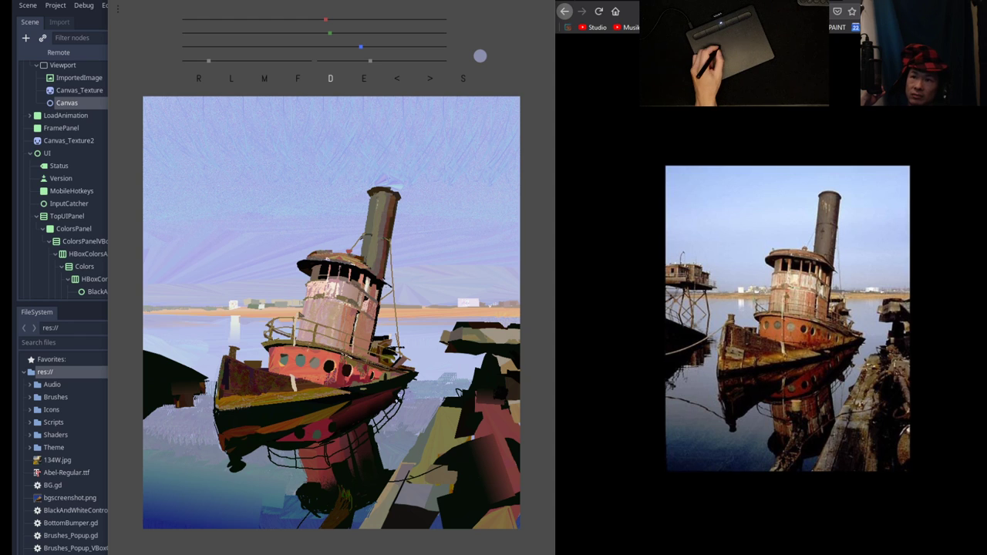
Sample near-black and rake rough texture into the dark hull reflection beneath the bow and along its red portion.
{"action": "key", "text": "e"}
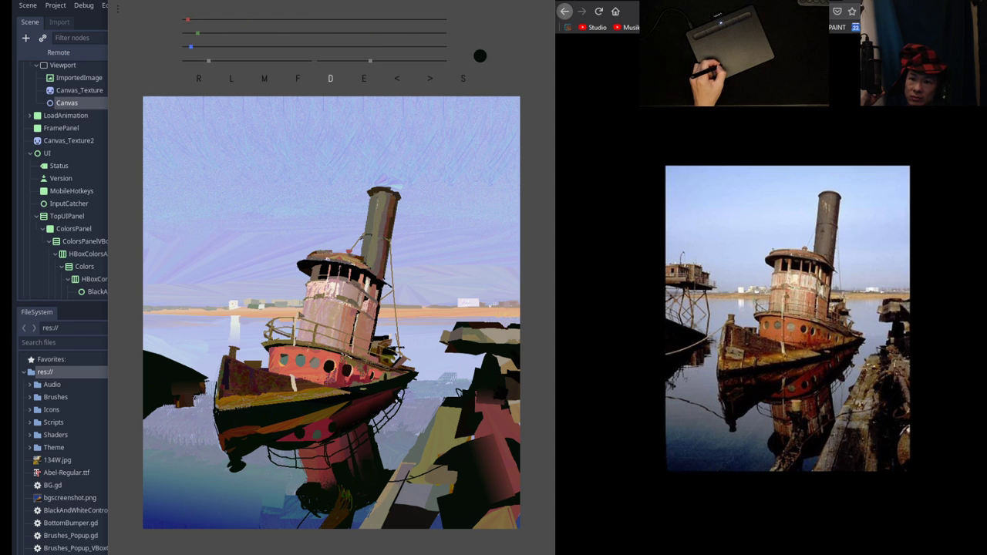
{"action": "left_click_drag", "start_coordinate": [220, 450], "coordinate": [230, 461]}
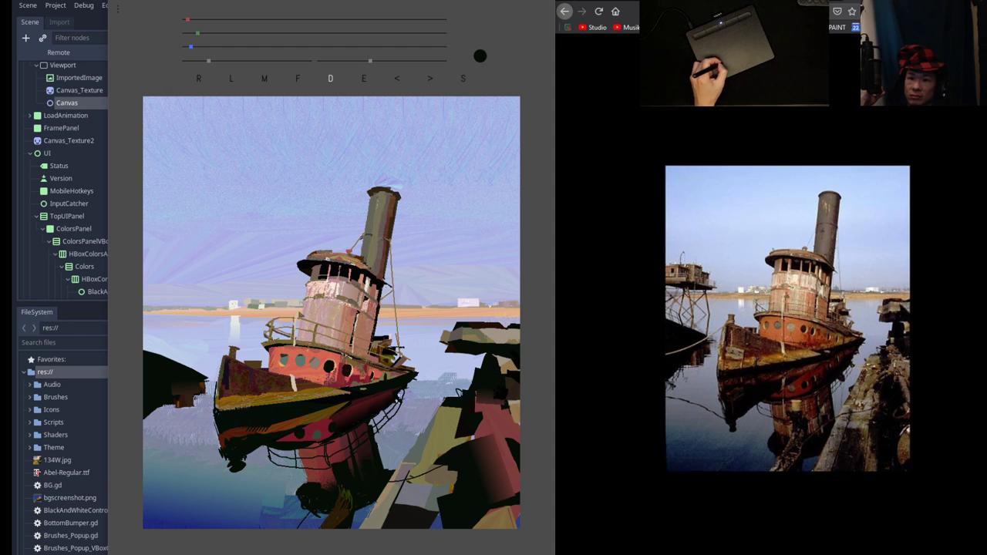
{"action": "mouse_move", "coordinate": [269, 432]}
{"action": "left_mouse_down"}
{"action": "mouse_move", "coordinate": [319, 424]}
{"action": "mouse_move", "coordinate": [310, 422]}
{"action": "left_mouse_up"}
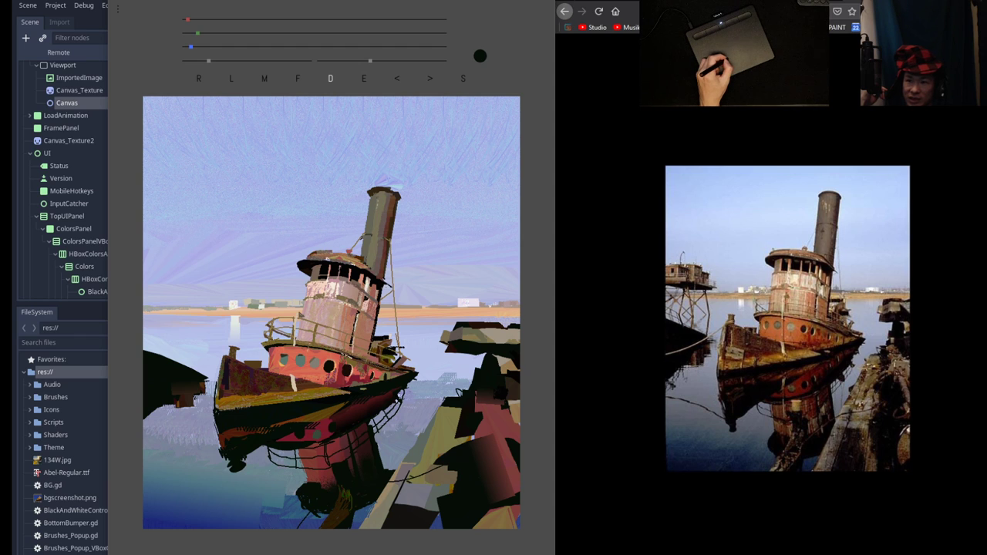
Resample near-black, shrink the brush, and roughen the edge of the wooden pier beside the tugboat.
{"action": "left_click", "coordinate": [366, 61]}
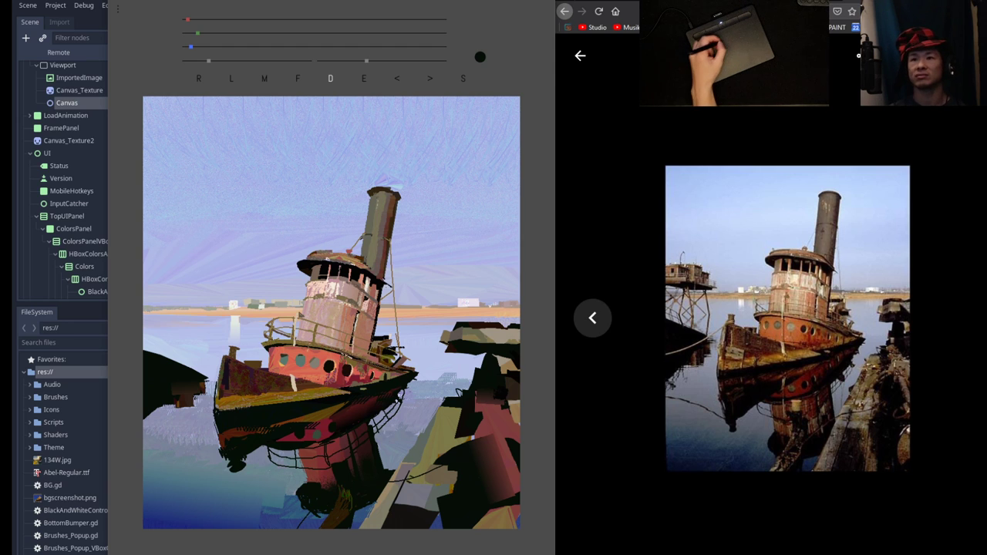
{"action": "key", "text": "e"}
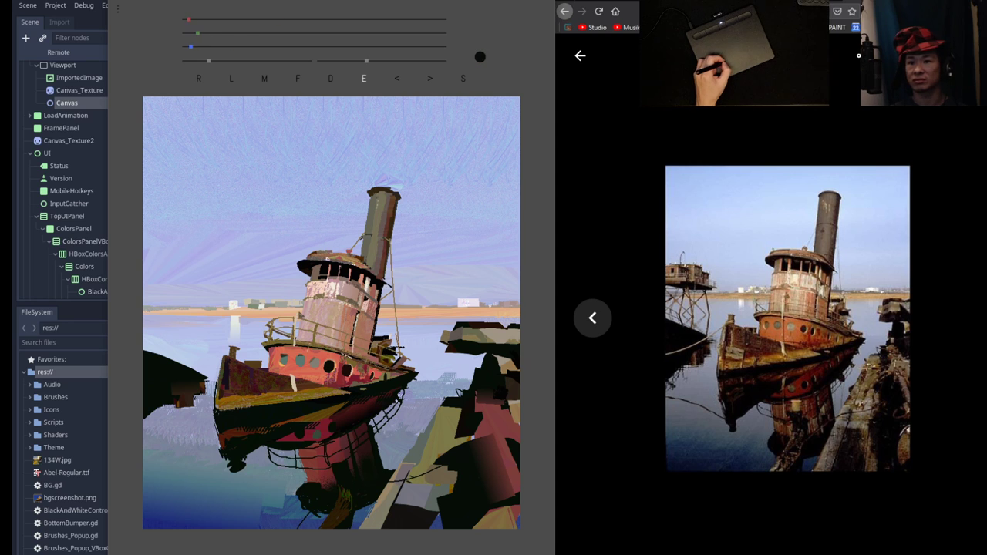
{"action": "key", "text": "d"}
{"action": "left_click", "coordinate": [327, 61]}
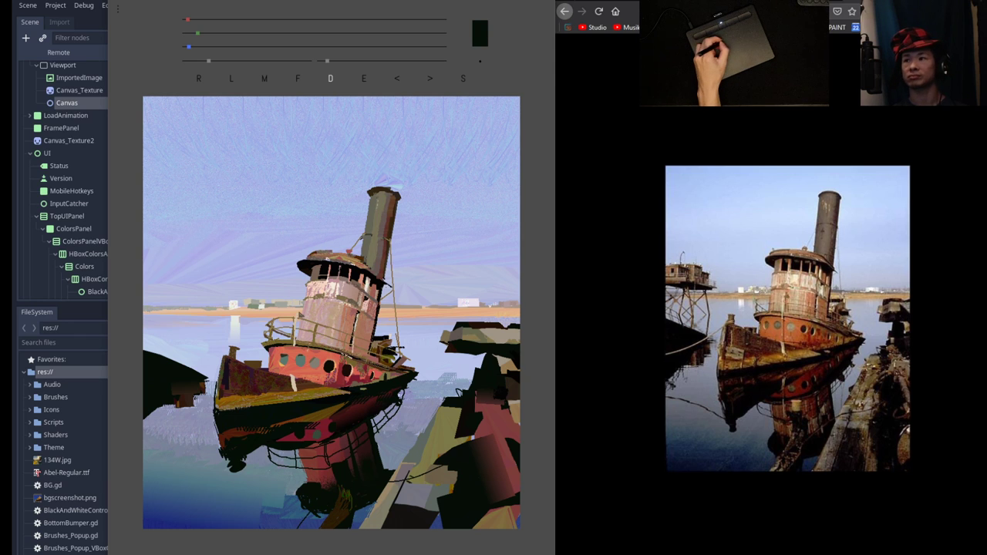
{"action": "left_click_drag", "start_coordinate": [439, 405], "coordinate": [435, 411]}
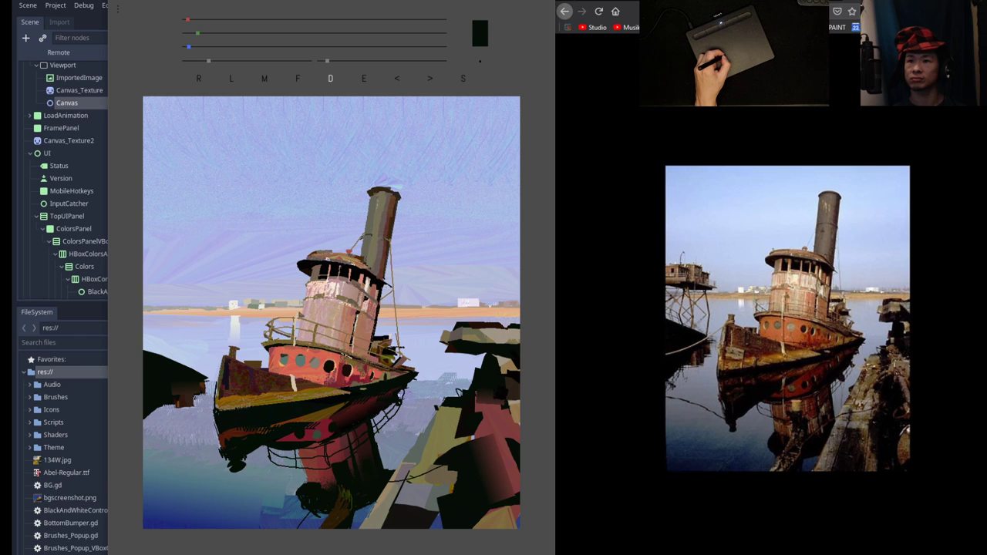
Sample pink, lavender and red from the canvas and fill small freehand shapes to refine the tugboat's cabin.
{"action": "key", "text": "f"}
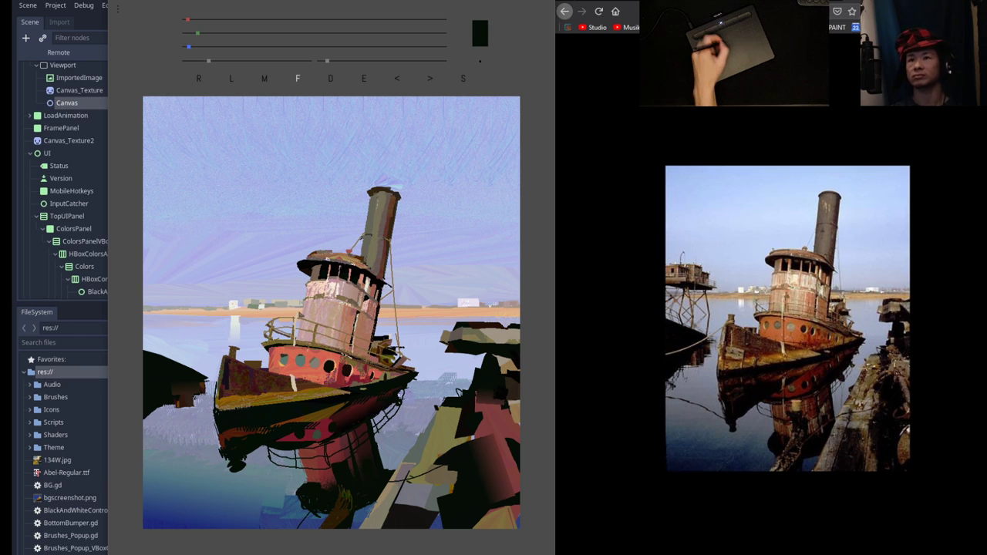
{"action": "key", "text": "e"}
{"action": "left_click_drag", "start_coordinate": [330, 297], "coordinate": [324, 317]}
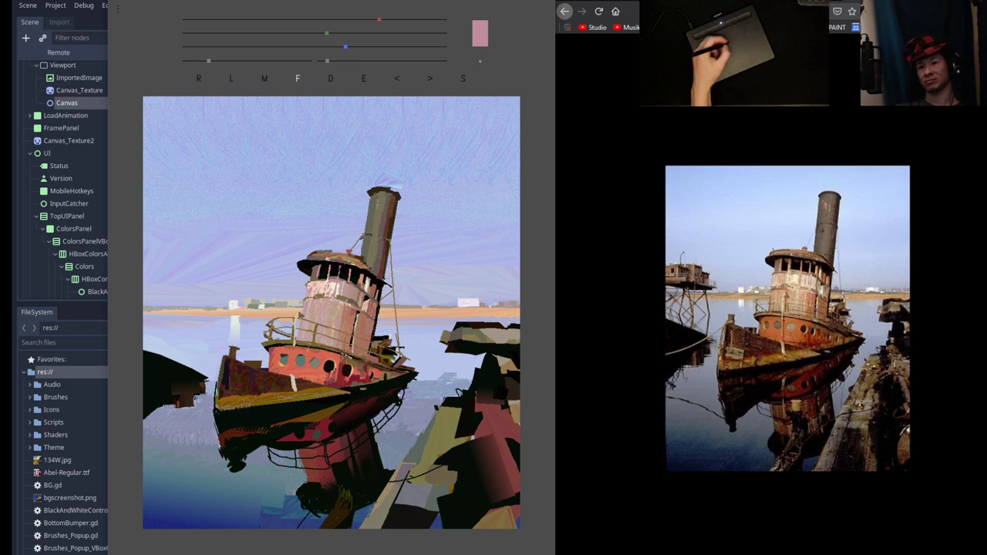
{"action": "key", "text": "e"}
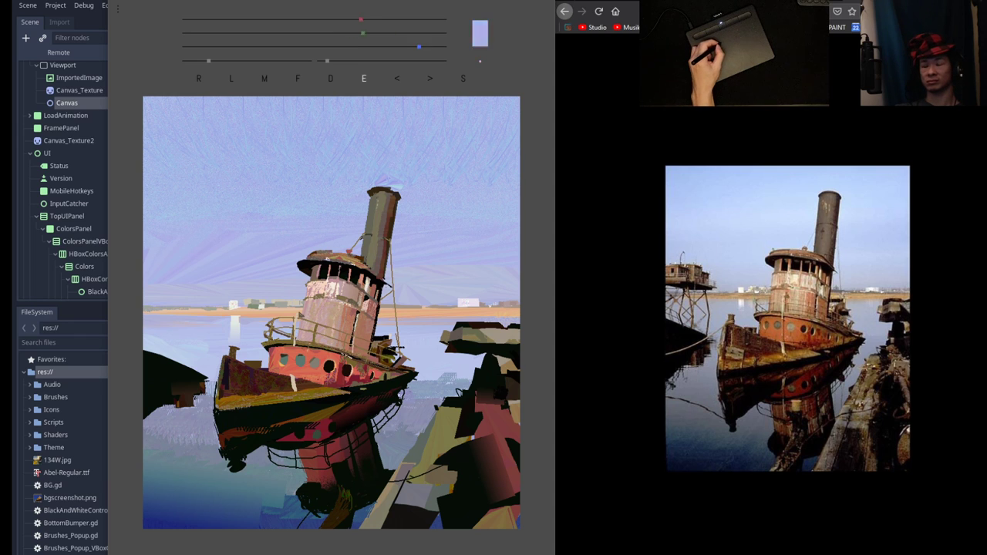
{"action": "key", "text": "f"}
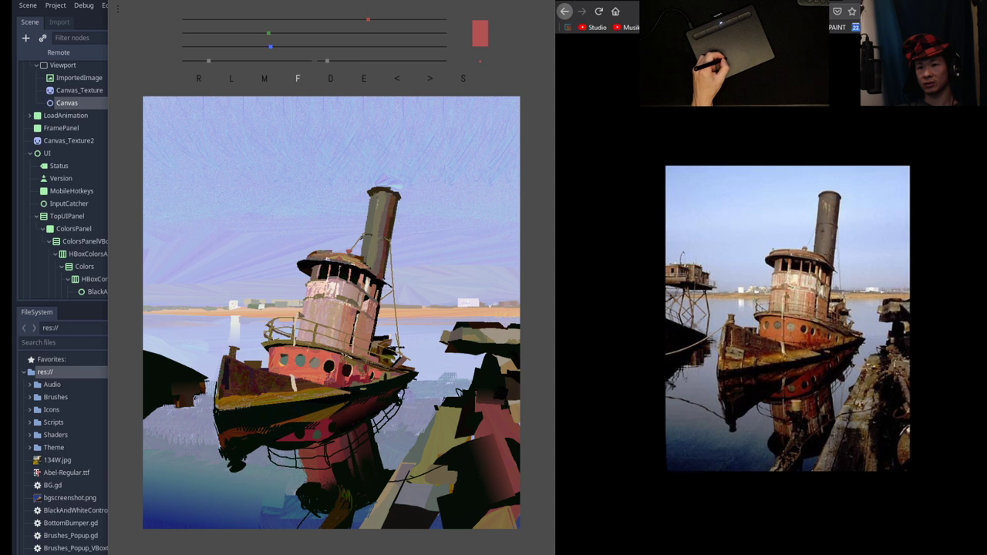
Switch to the Circles brush, enlarge it, and mix a muted orange-brown for rust dabs on the tugboat.
{"action": "left_click", "coordinate": [330, 79]}
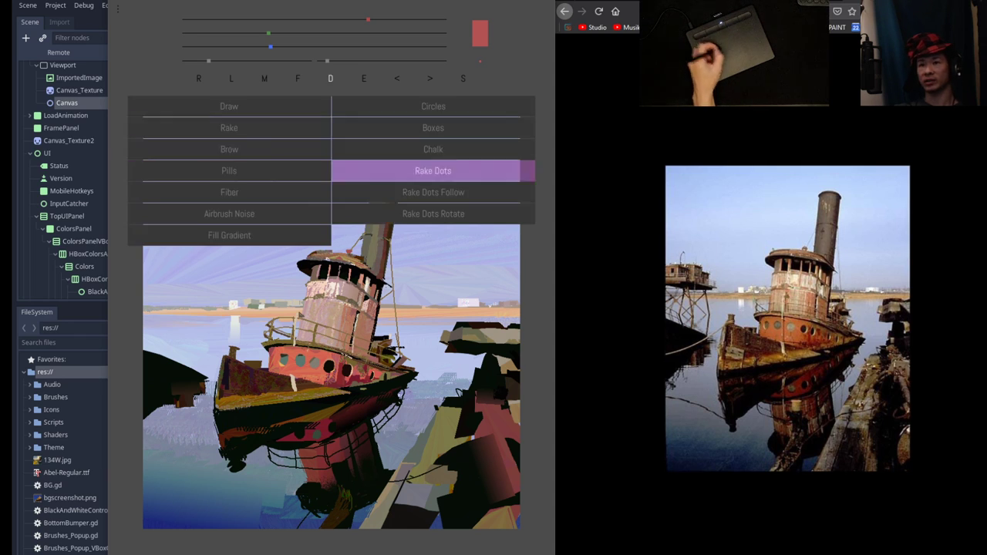
{"action": "left_click", "coordinate": [433, 107]}
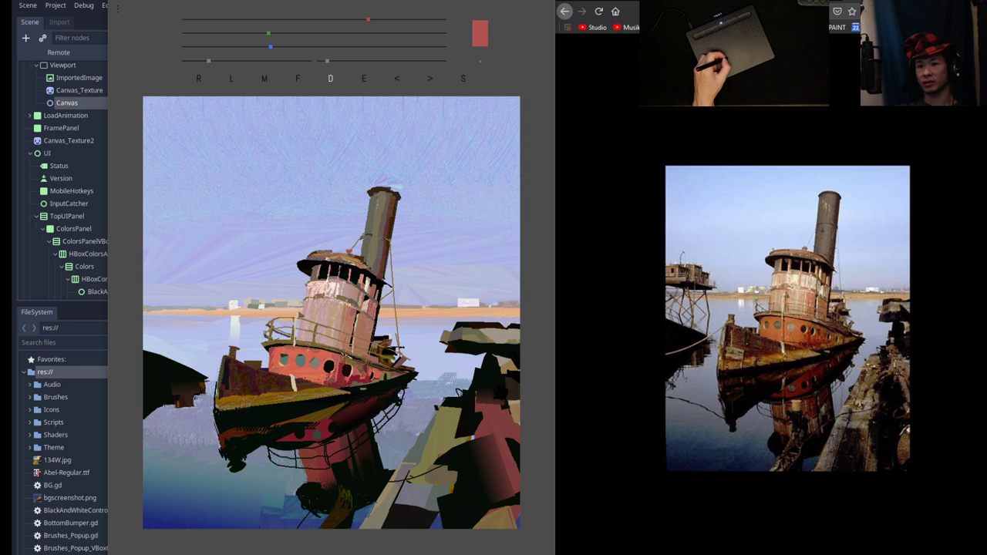
{"action": "left_click_drag", "start_coordinate": [327, 61], "coordinate": [358, 61]}
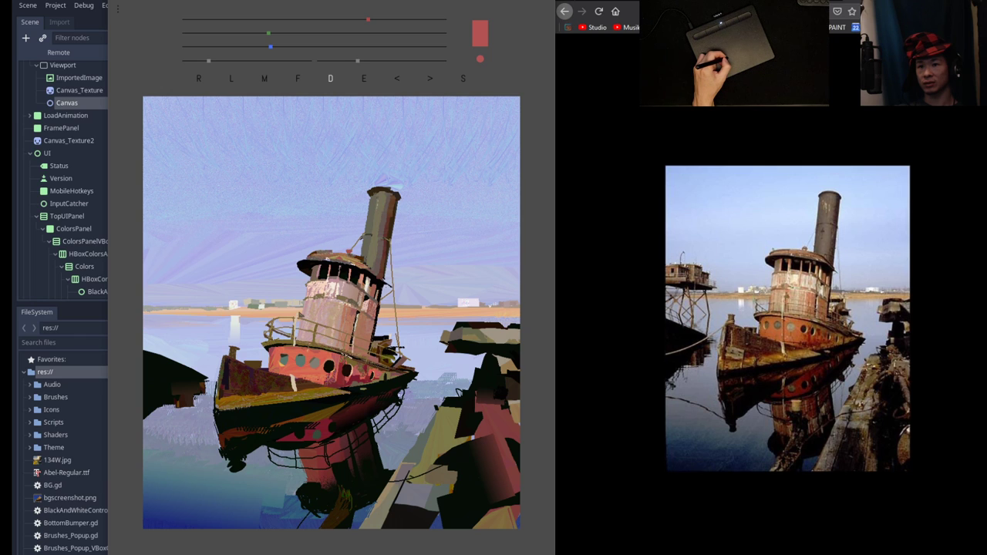
{"action": "left_click_drag", "start_coordinate": [368, 19], "coordinate": [325, 20]}
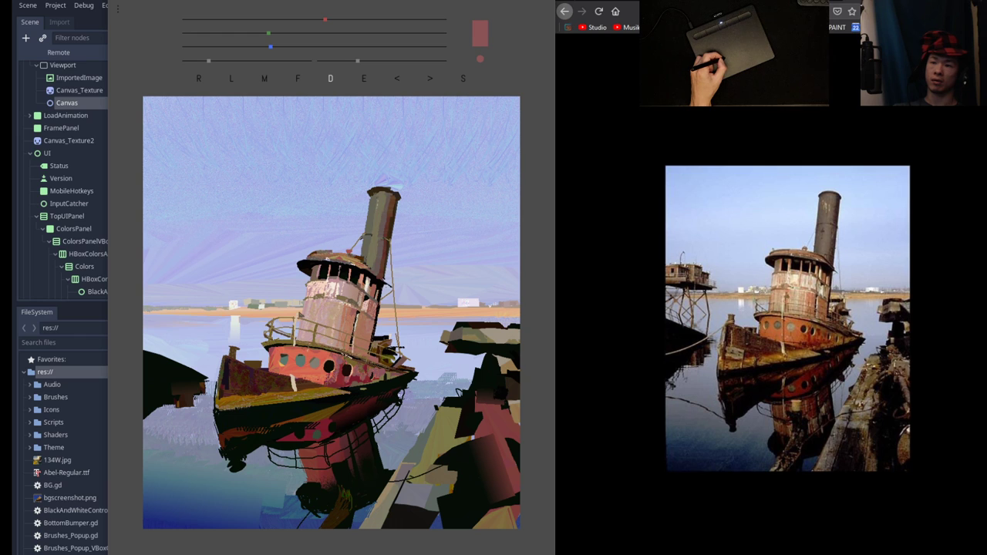
{"action": "left_click_drag", "start_coordinate": [325, 20], "coordinate": [353, 19]}
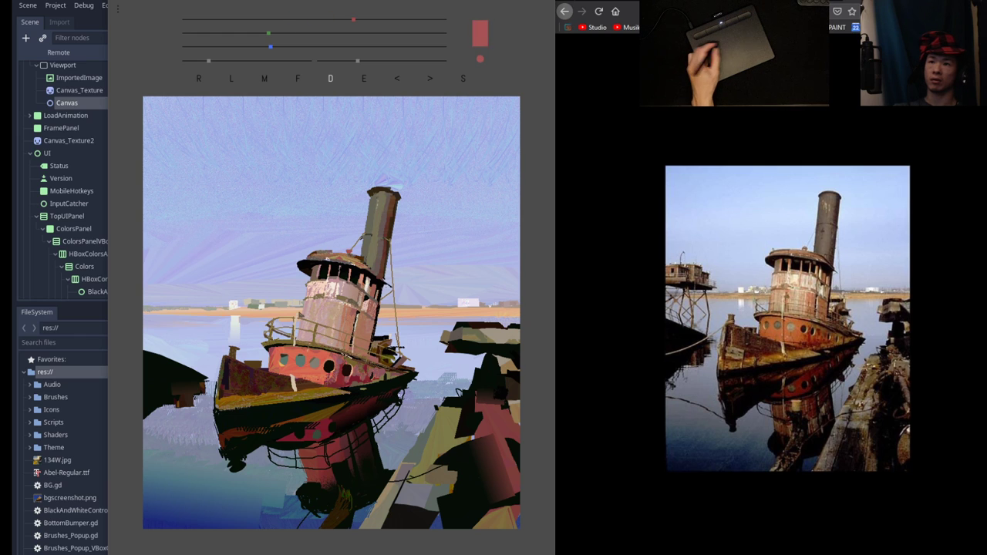
{"action": "left_click_drag", "start_coordinate": [269, 33], "coordinate": [298, 33]}
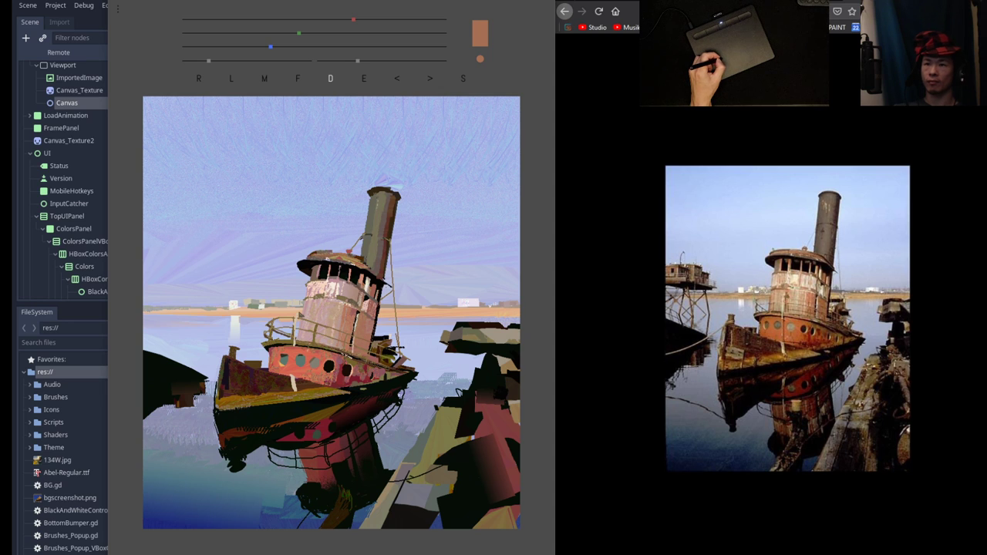
{"action": "key", "text": "b"}
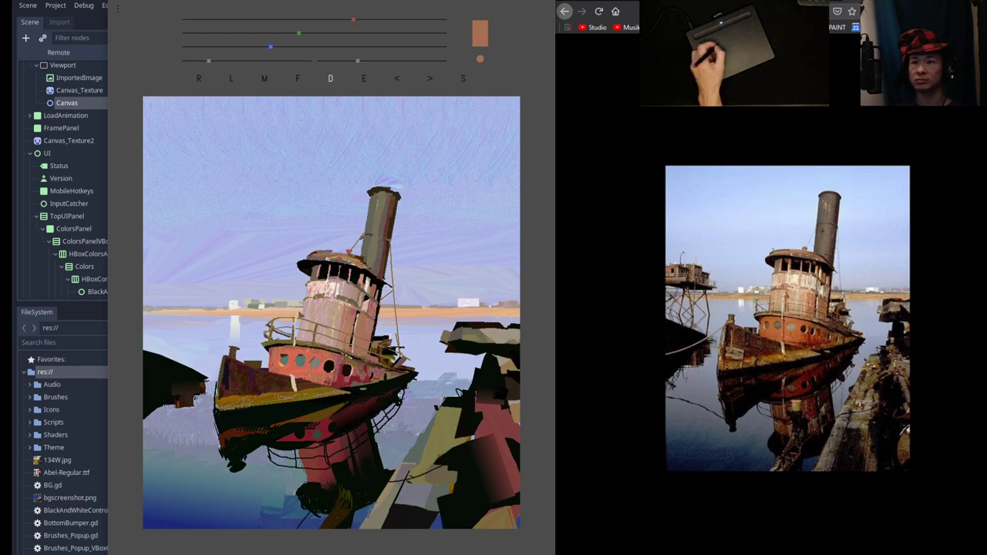
Sample ochre-brown and dark red, dab them across the upper bow hull, and darken the colour to a deep maroon.
{"action": "key", "text": "e"}
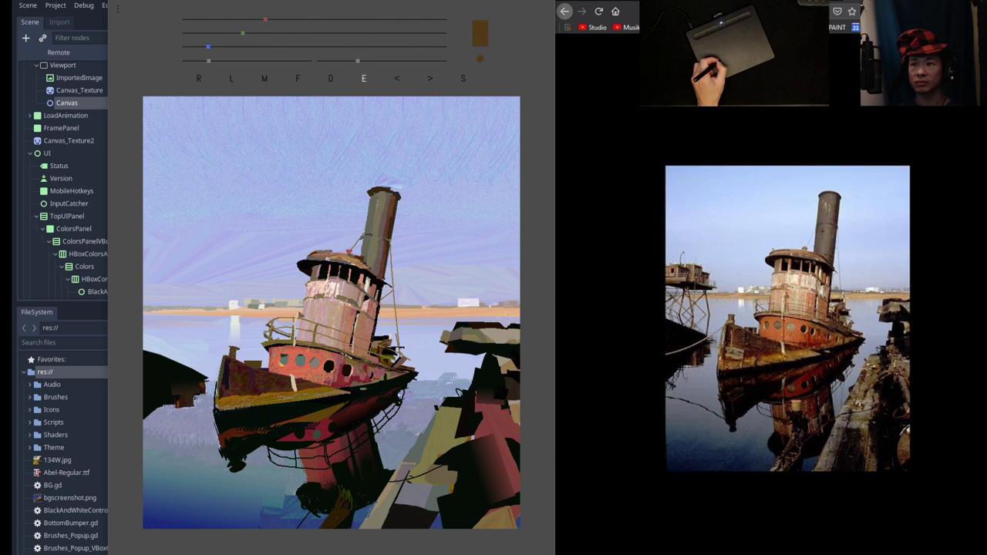
{"action": "key", "text": "d"}
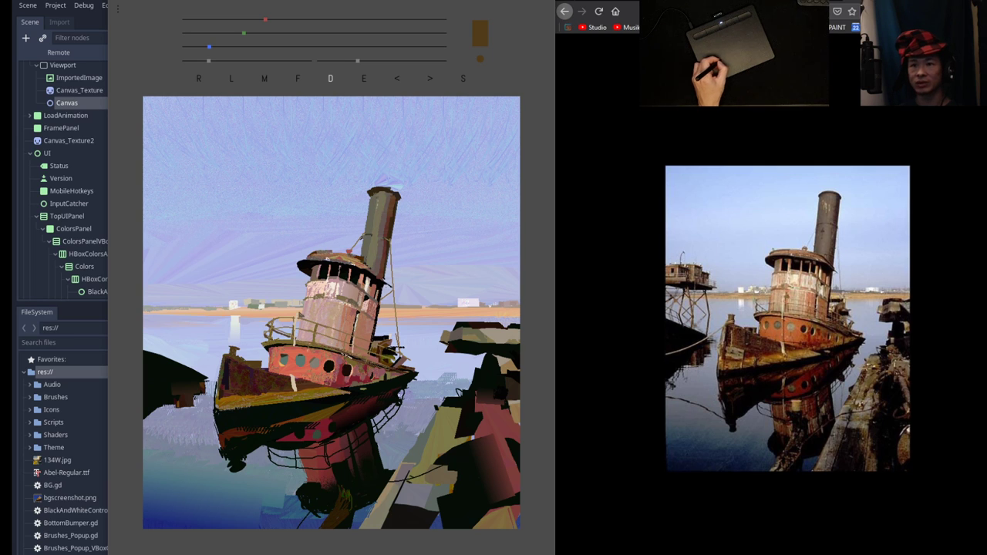
{"action": "key", "text": "e"}
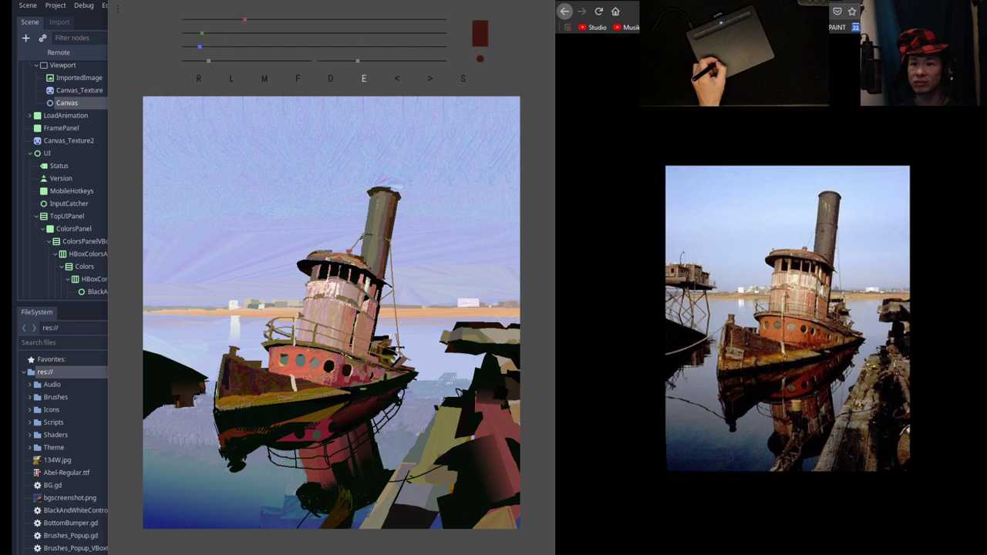
{"action": "key", "text": "d"}
{"action": "left_click_drag", "start_coordinate": [246, 364], "coordinate": [286, 375]}
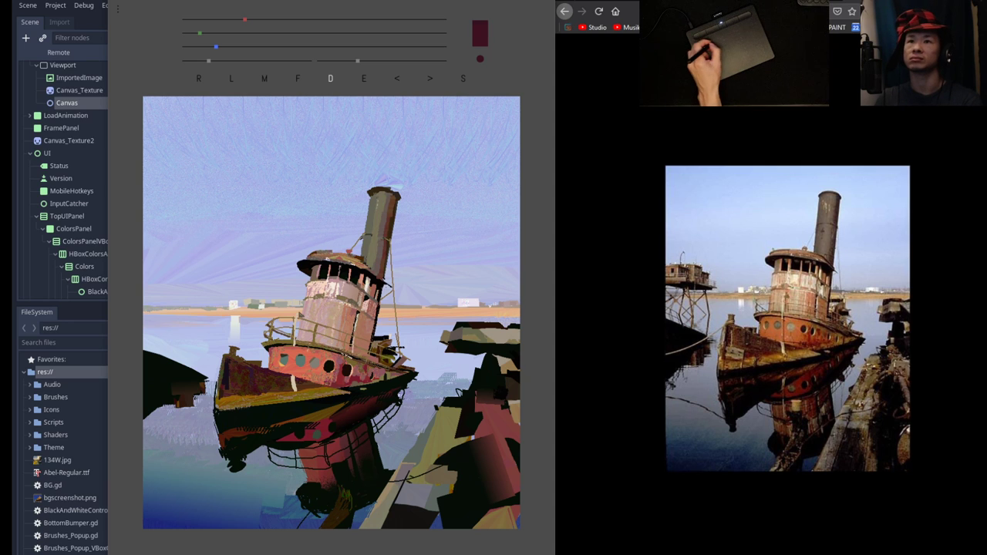
{"action": "left_click_drag", "start_coordinate": [246, 19], "coordinate": [204, 47]}
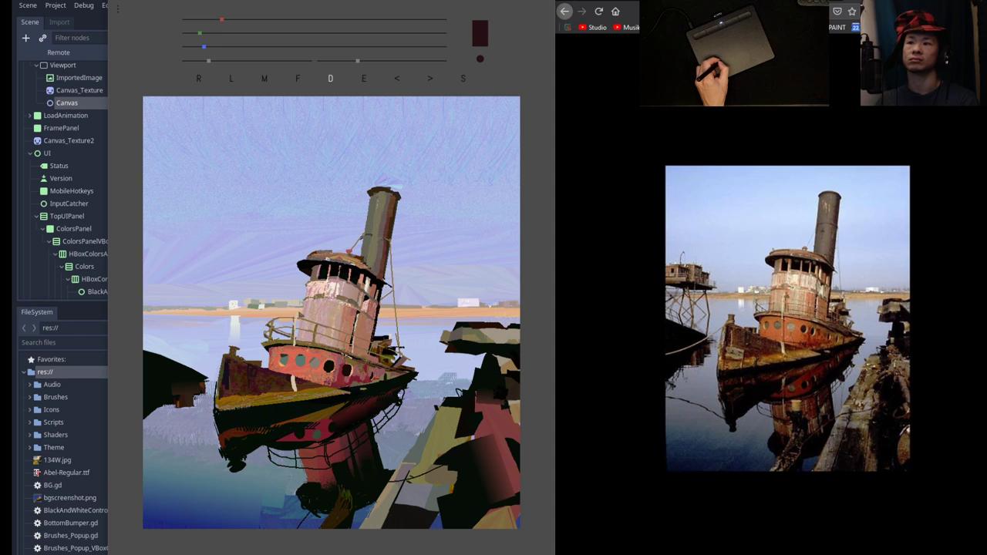
Mix a dark green and paint a small weathered patch on the upper side of the bow.
{"action": "left_click", "coordinate": [247, 33]}
{"action": "left_click", "coordinate": [251, 47]}
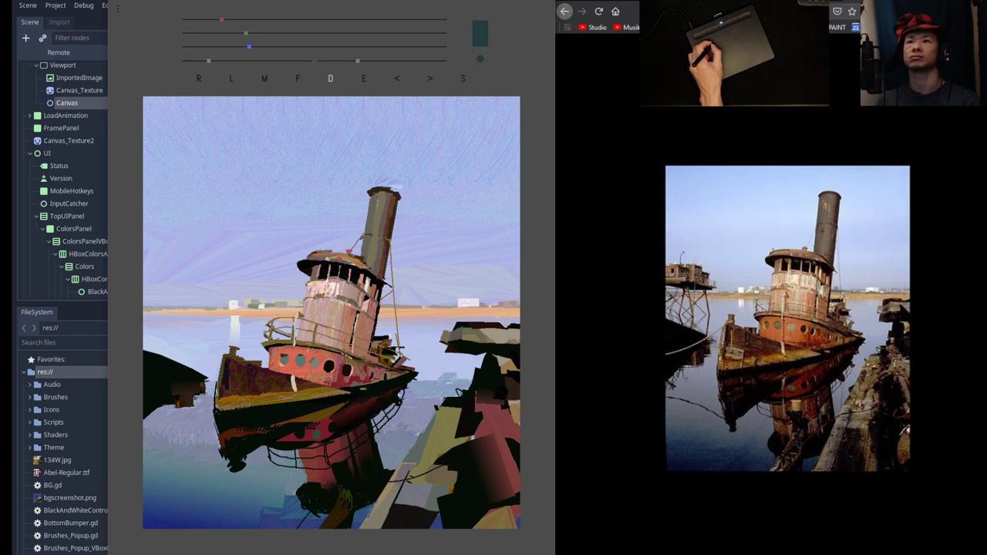
{"action": "left_click", "coordinate": [254, 19]}
{"action": "left_click", "coordinate": [270, 33]}
{"action": "left_click_drag", "start_coordinate": [270, 33], "coordinate": [268, 33]}
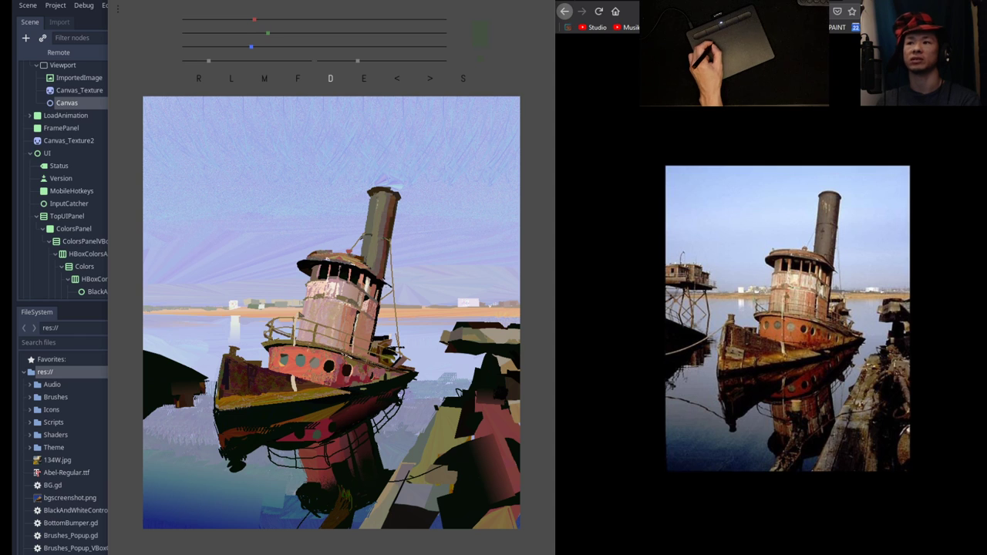
{"action": "mouse_move", "coordinate": [225, 381]}
{"action": "left_mouse_down"}
{"action": "mouse_move", "coordinate": [225, 393]}
{"action": "mouse_move", "coordinate": [246, 389]}
{"action": "mouse_move", "coordinate": [236, 391]}
{"action": "left_mouse_up"}
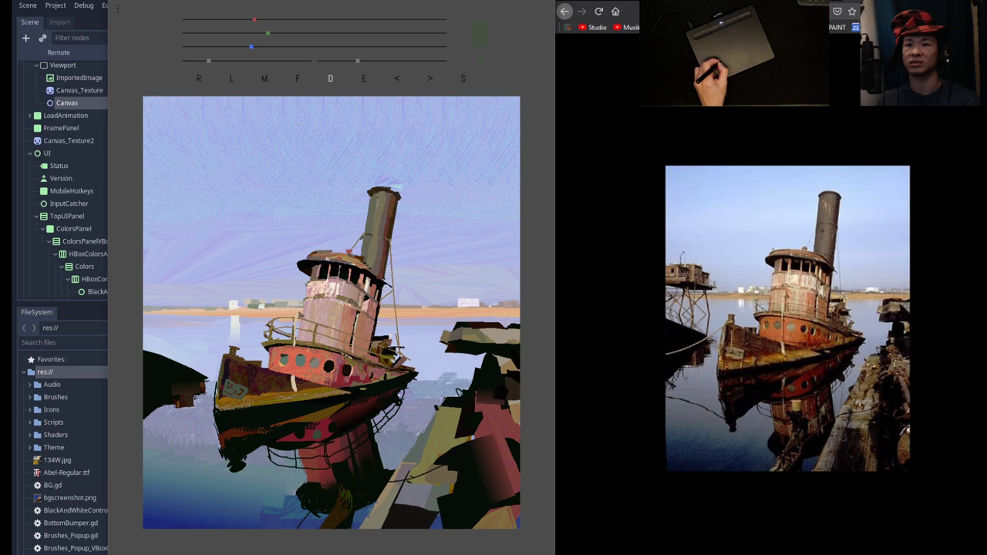
Mix a lighter grey-green, highlight the patch on the bow, and warm the colour to a greyish brown.
{"action": "left_click_drag", "start_coordinate": [305, 33], "coordinate": [300, 34]}
{"action": "left_click", "coordinate": [283, 19]}
{"action": "left_click", "coordinate": [289, 47]}
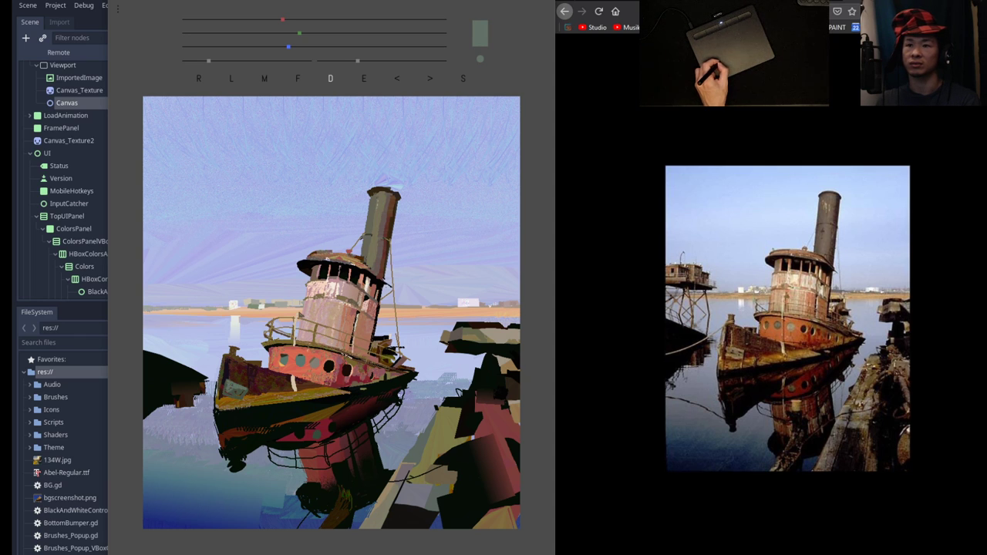
{"action": "left_click_drag", "start_coordinate": [282, 20], "coordinate": [321, 19]}
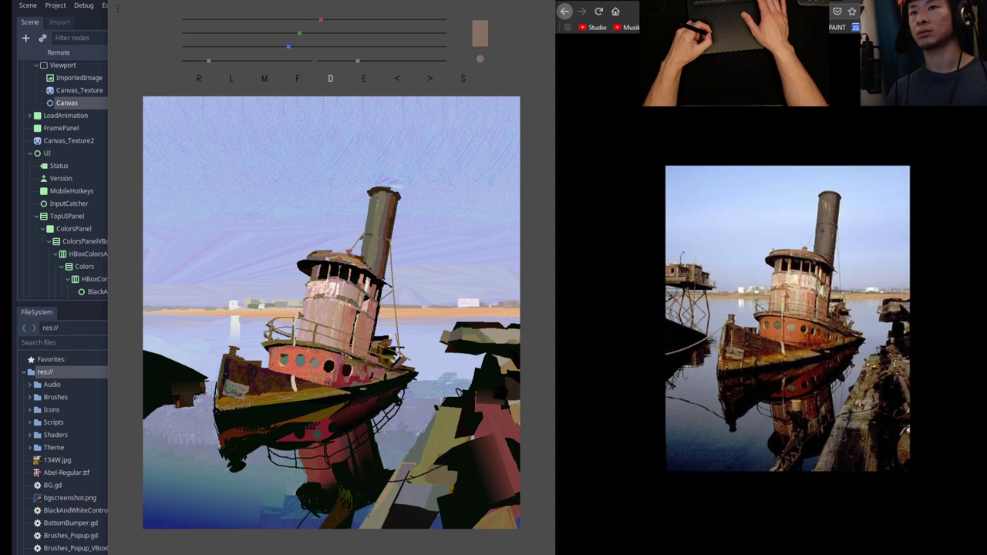
Sample sky blue, dark purple, reds and ochre from the canvas and dab varied rust tones over the bow hull.
{"action": "key", "text": "e"}
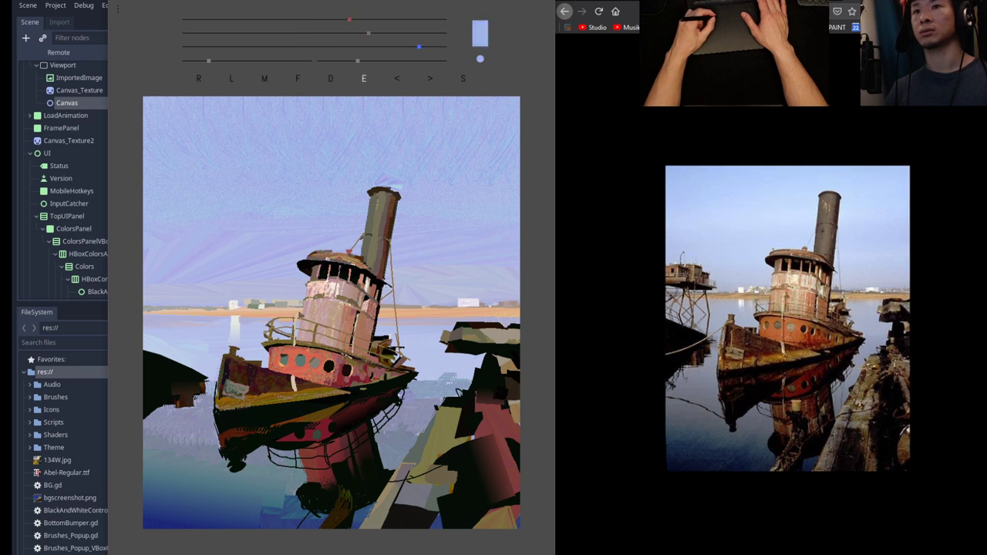
{"action": "key", "text": "d"}
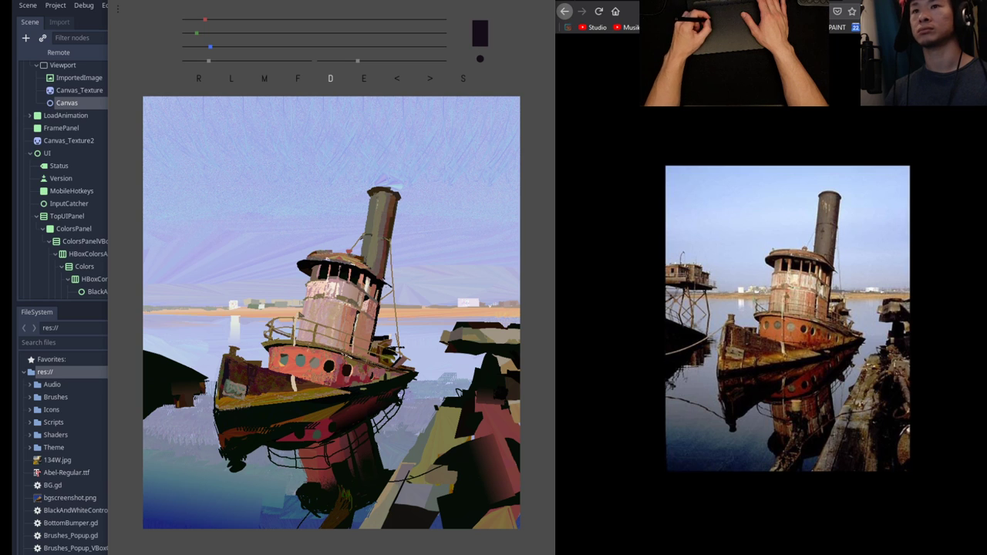
{"action": "key", "text": "e"}
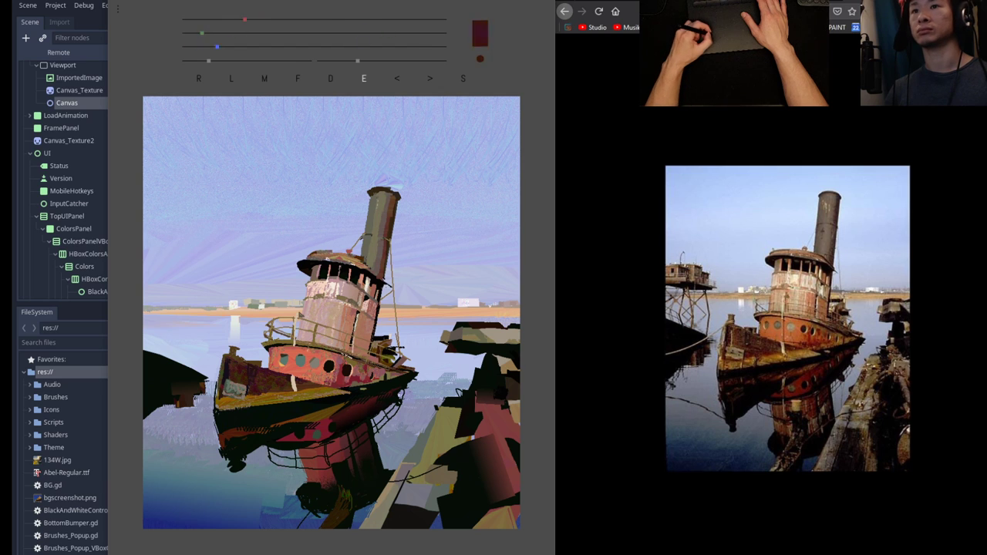
{"action": "key", "text": "d"}
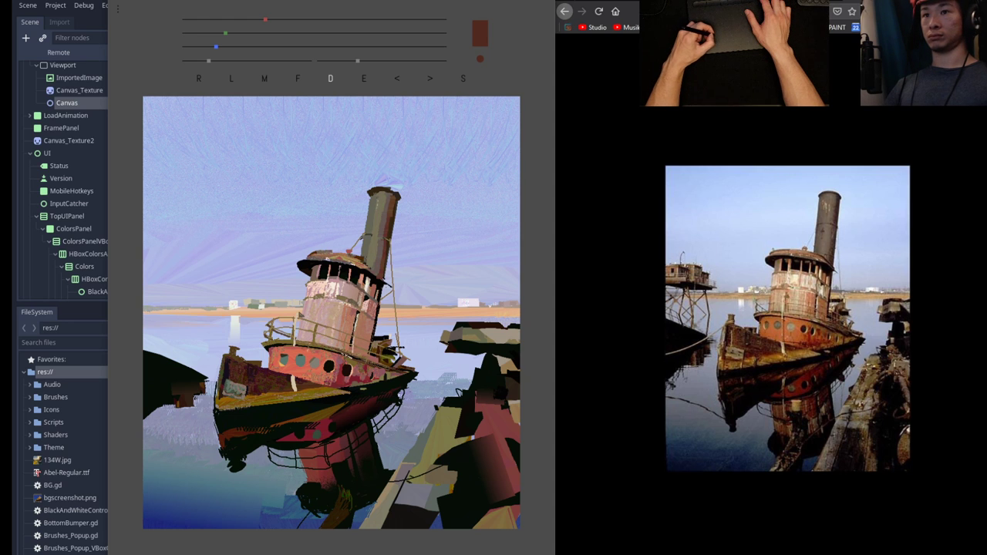
{"action": "key", "text": "e"}
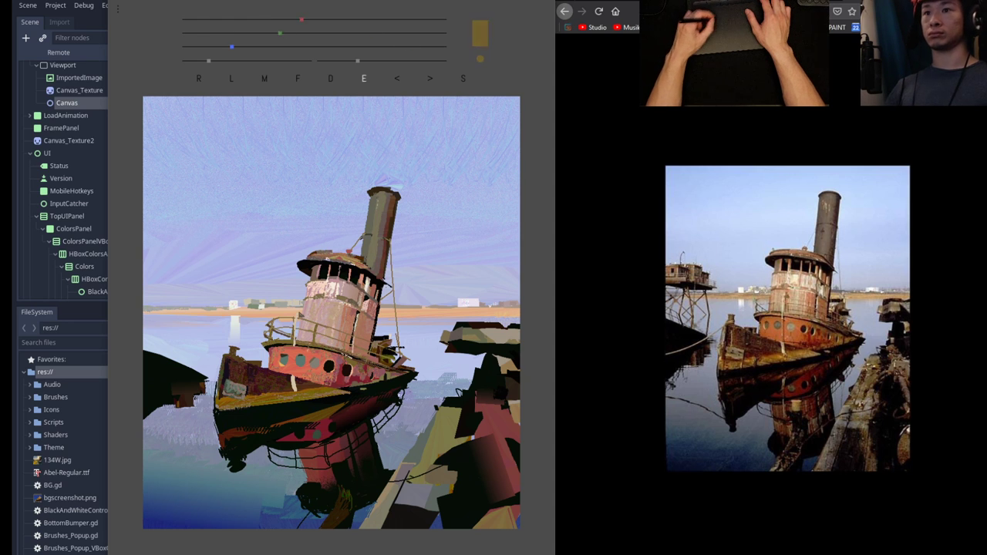
{"action": "key", "text": "d"}
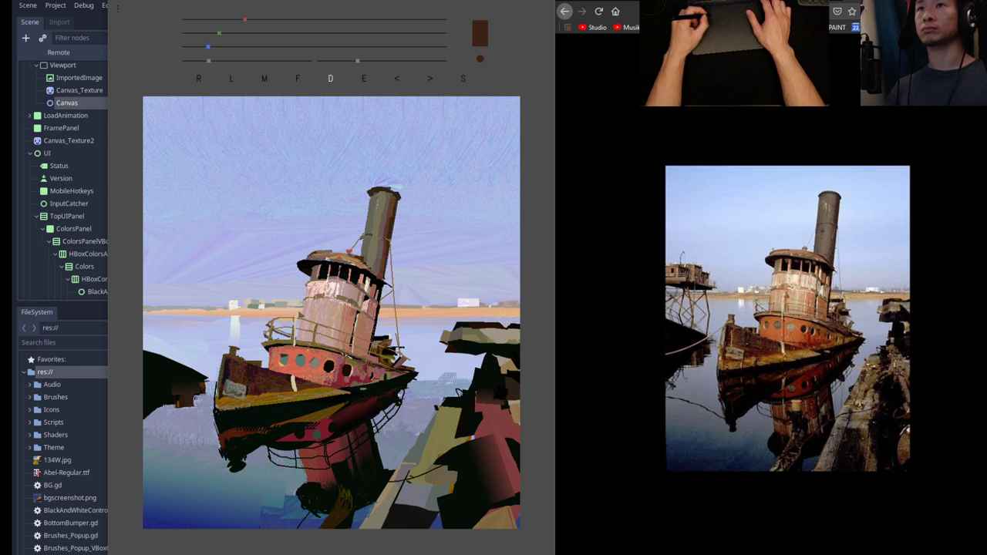
Fleck the bow hull with brighter rust, shifting the colour from brick red through sampled orange-brown to olive-yellow.
{"action": "left_click_drag", "start_coordinate": [245, 19], "coordinate": [263, 20]}
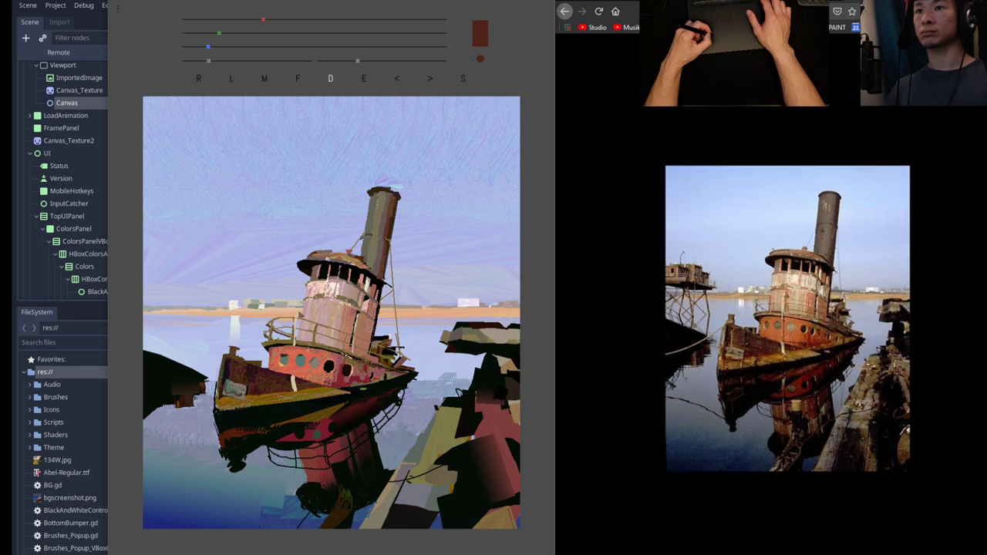
{"action": "left_click_drag", "start_coordinate": [263, 19], "coordinate": [289, 20]}
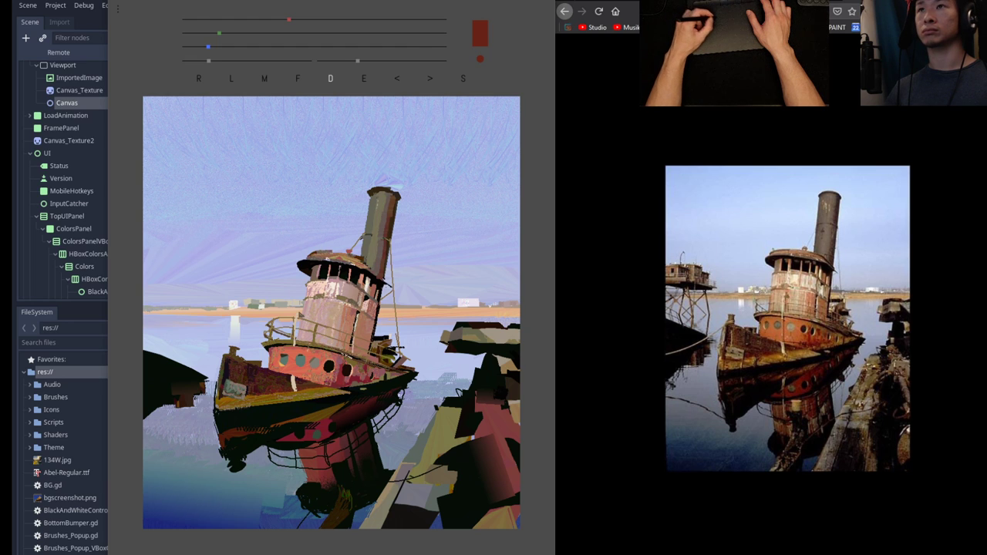
{"action": "key", "text": "e"}
{"action": "key", "text": "d"}
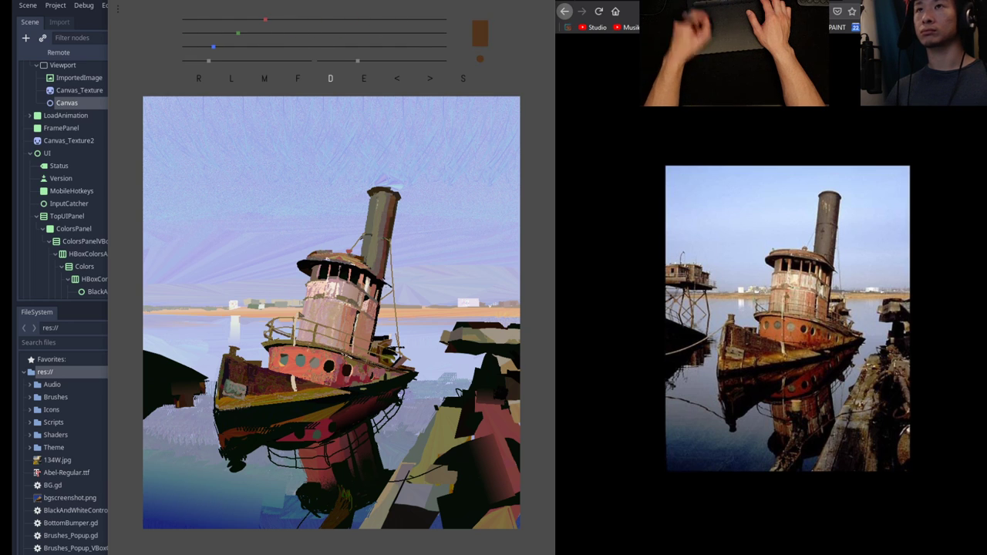
{"action": "left_click_drag", "start_coordinate": [239, 34], "coordinate": [250, 33]}
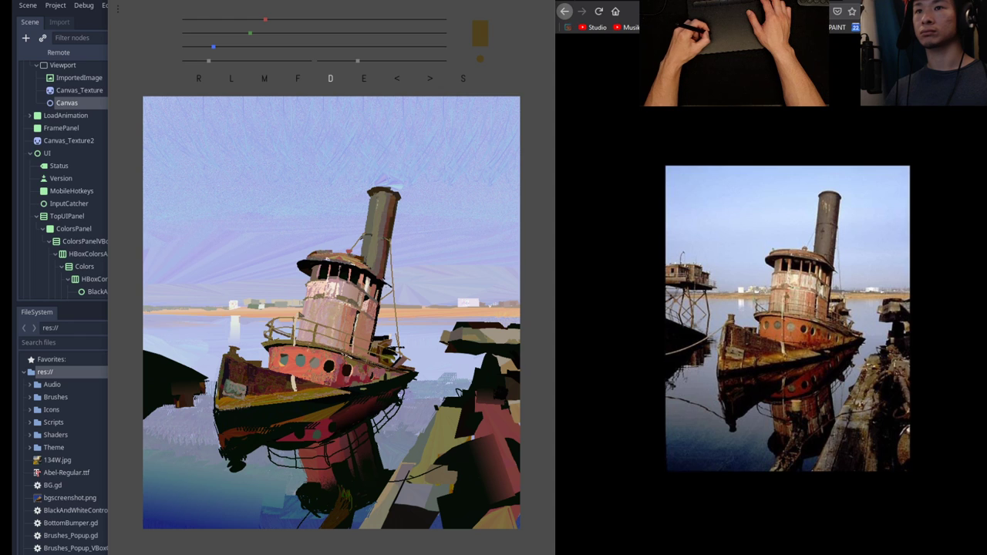
{"action": "left_click_drag", "start_coordinate": [250, 33], "coordinate": [298, 20]}
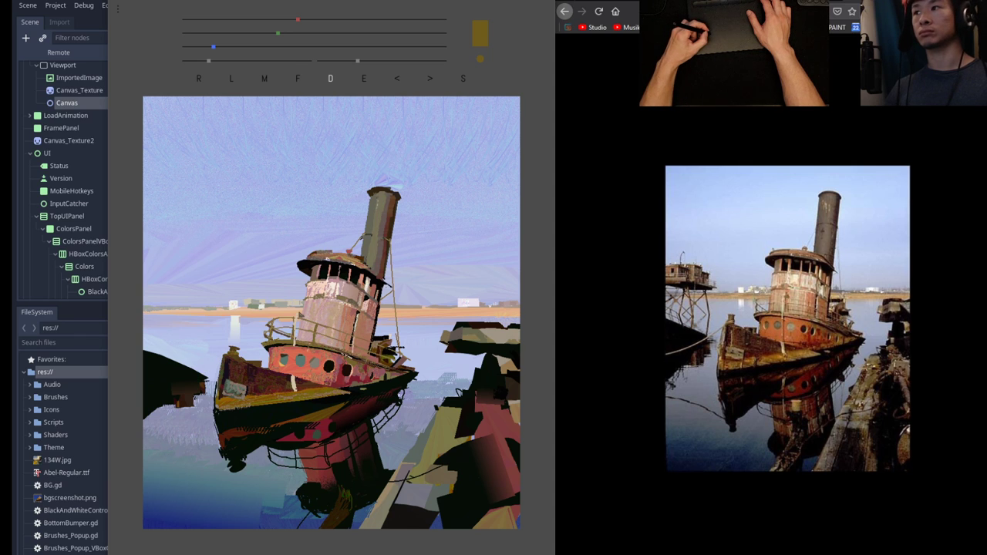
Draw a mooring rope from the bow across the dark shape at the canvas edge in olive, and redraw it in pinkish tan.
{"action": "left_click", "coordinate": [307, 33]}
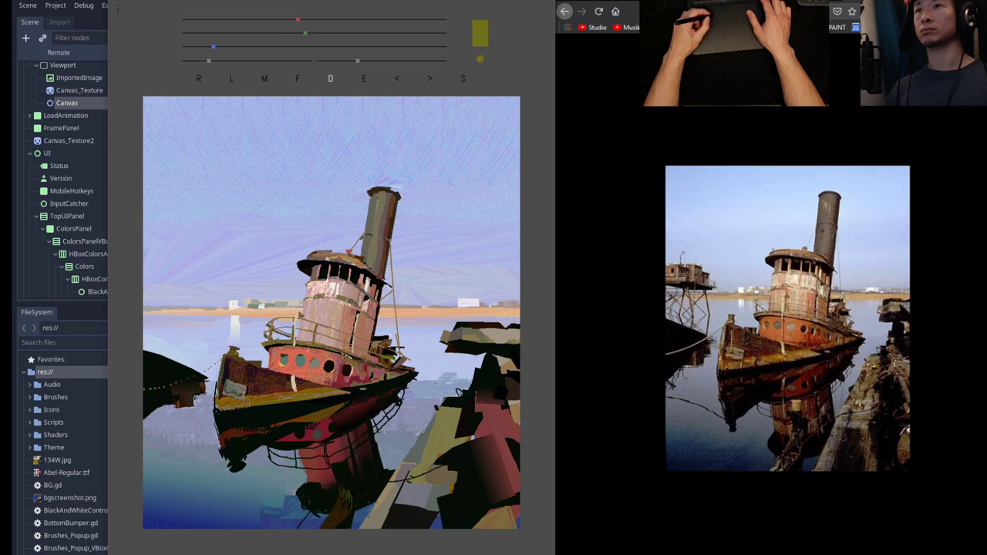
{"action": "left_click", "coordinate": [358, 20]}
{"action": "left_click", "coordinate": [296, 47]}
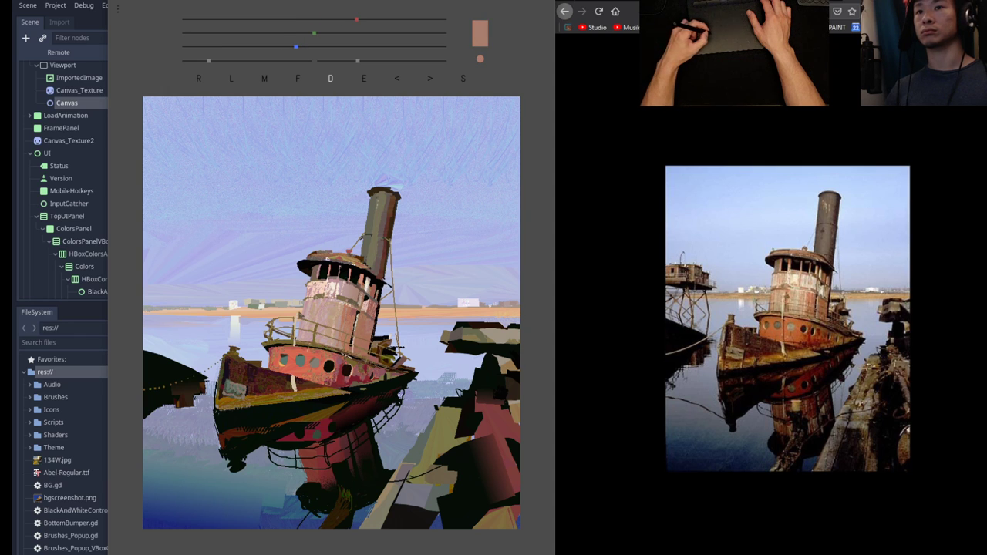
{"action": "left_click_drag", "start_coordinate": [210, 367], "coordinate": [143, 393]}
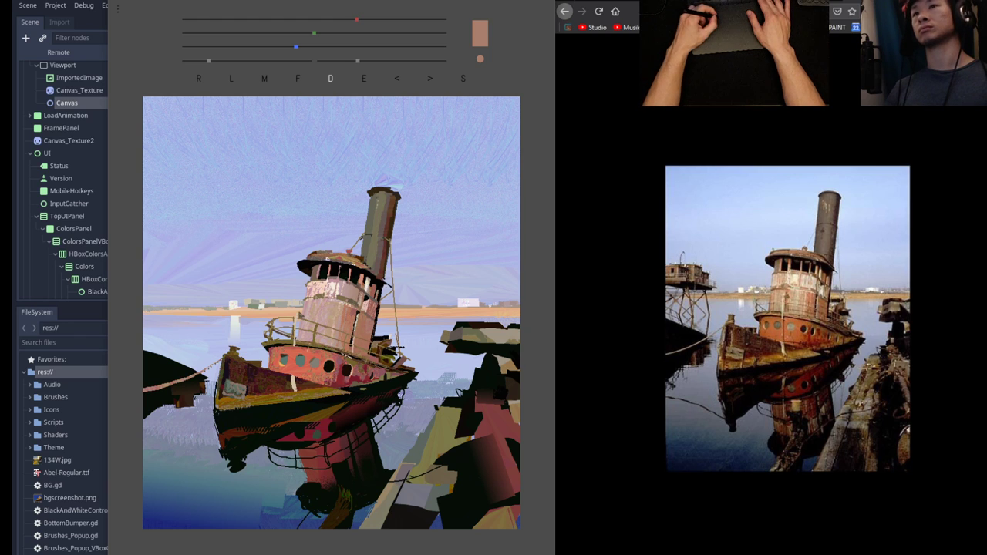
Undo the solid pinkish-tan rope, redraw it as a fine dotted line across the dark shape, and sample pale sky blue.
{"action": "key", "text": "ctrl+z"}
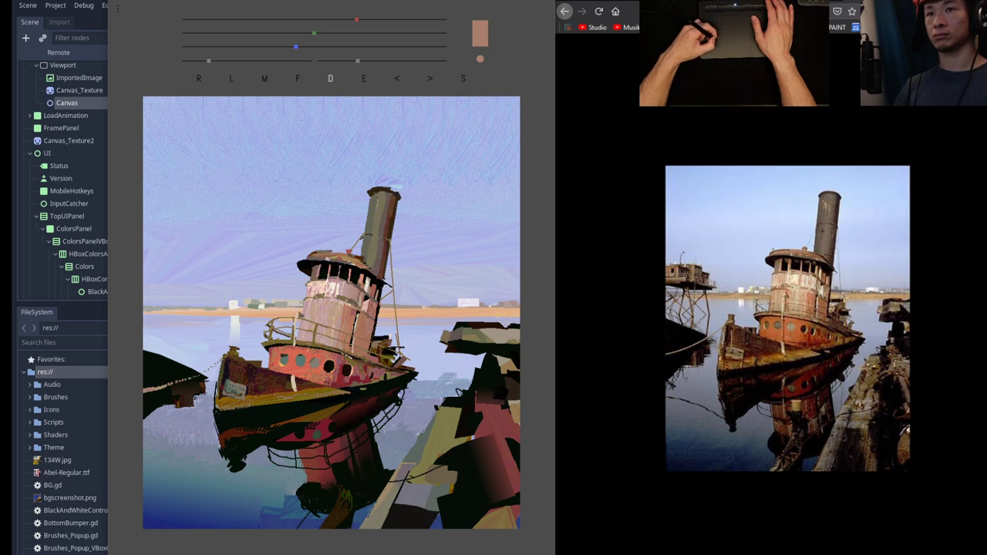
{"action": "key", "text": "ctrl+z"}
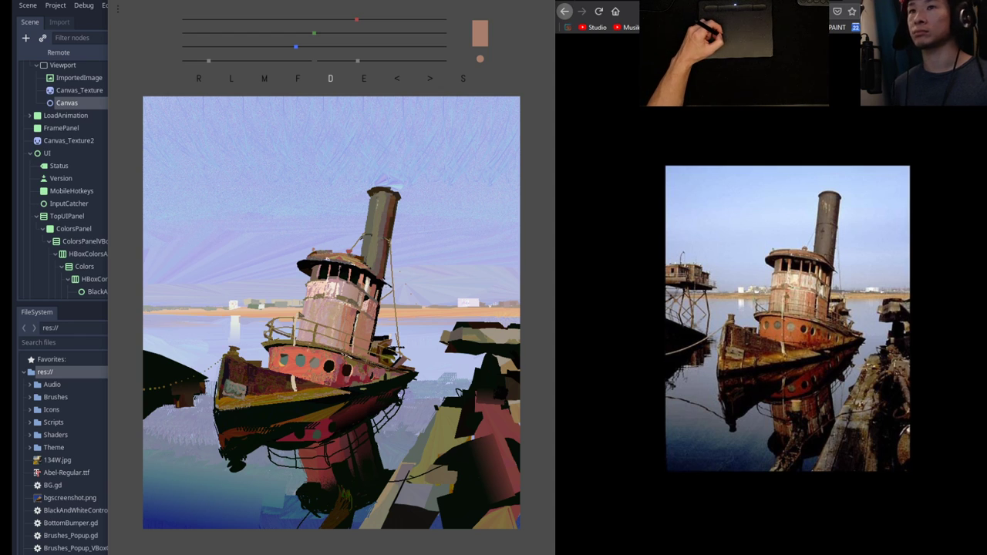
{"action": "key", "text": "e"}
{"action": "key", "text": "d"}
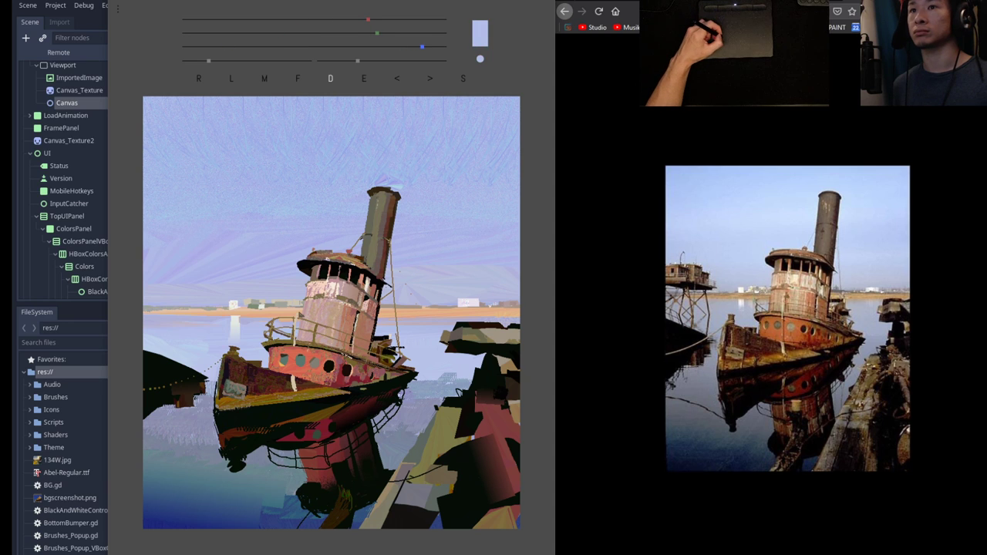
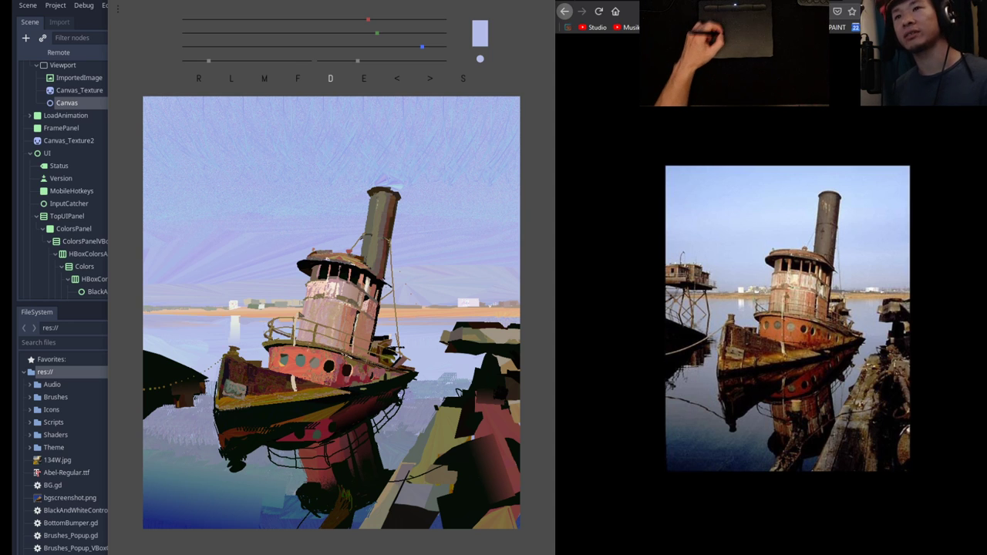
Sample near-black, olive-yellow and ochre-brown from the canvas for small touch-ups to the scene.
{"action": "key", "text": "e"}
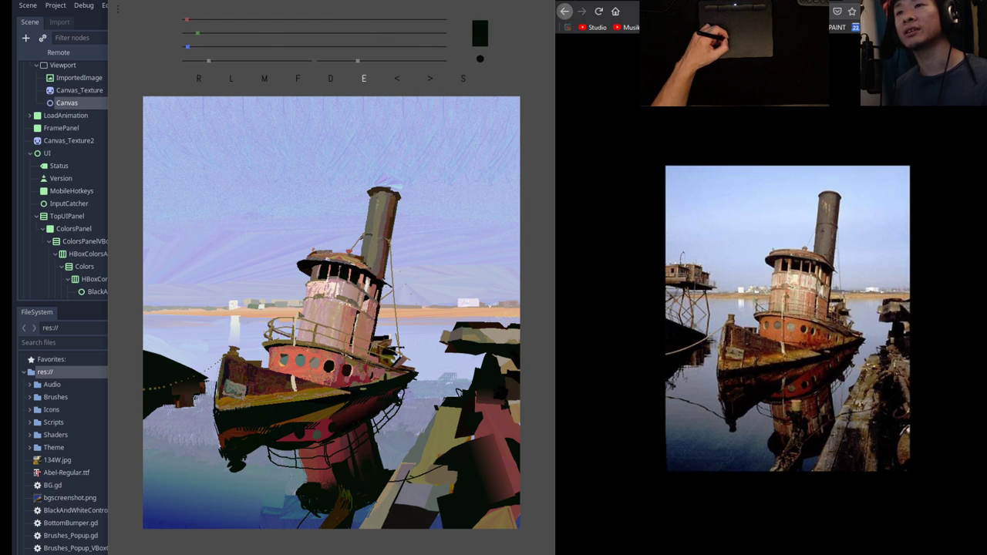
{"action": "key", "text": "d"}
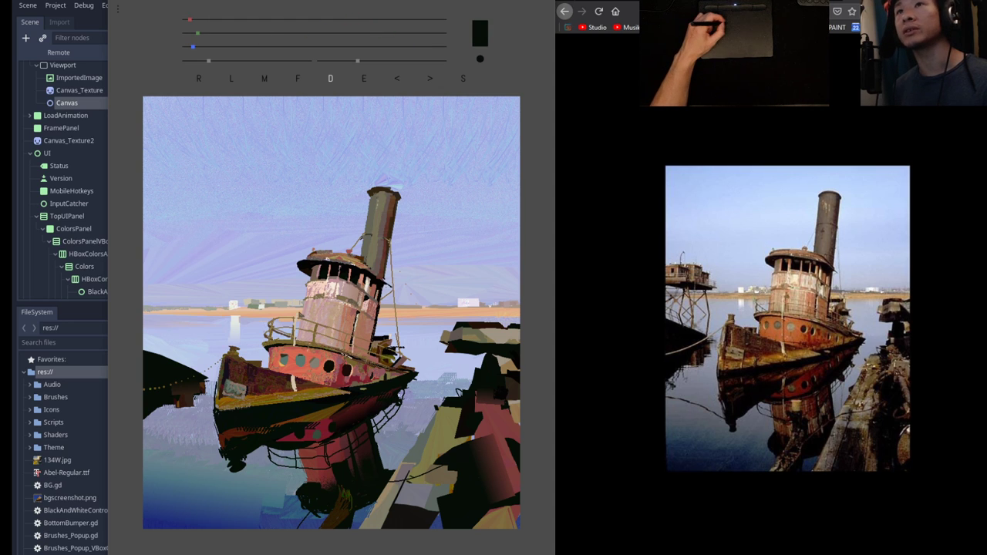
{"action": "key", "text": "e"}
{"action": "key", "text": "d"}
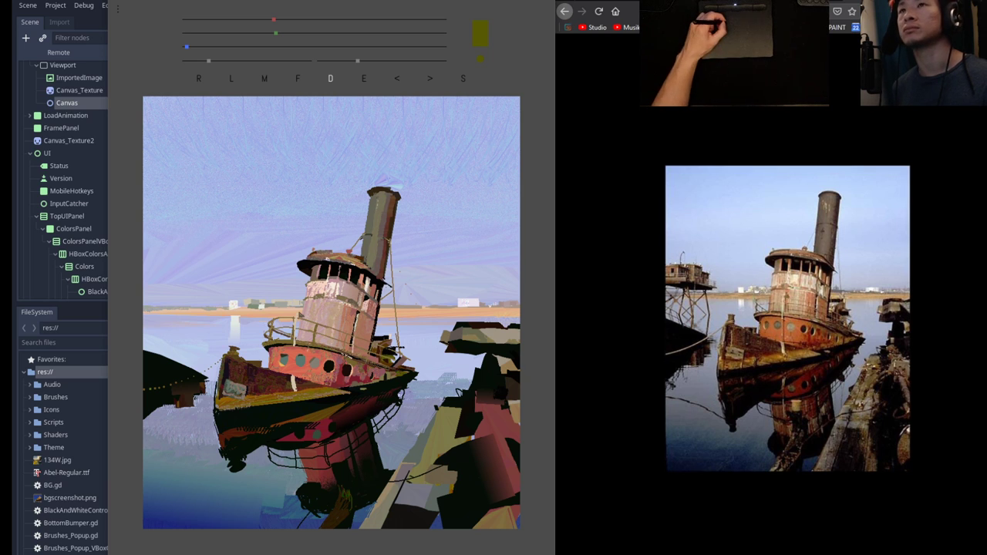
{"action": "key", "text": "e"}
{"action": "key", "text": "d"}
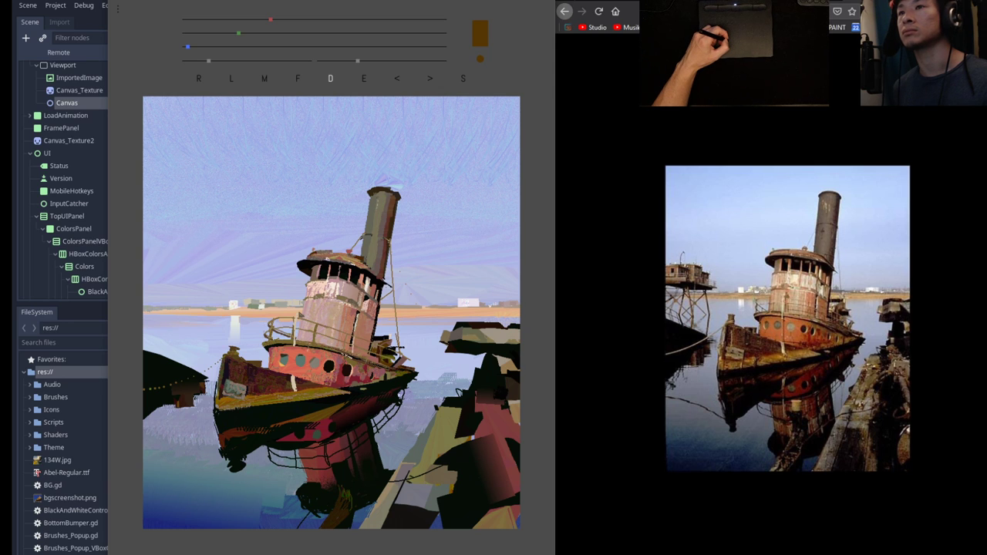
Alternate sampled blue-grey, near-black and pale blue to refine the pier's dark edge against the water.
{"action": "key", "text": "e"}
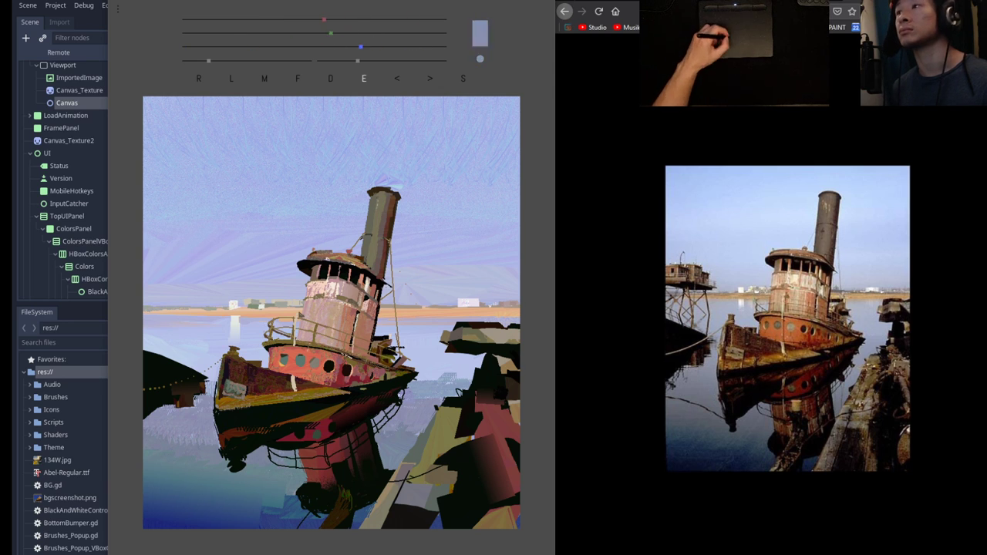
{"action": "key", "text": "d"}
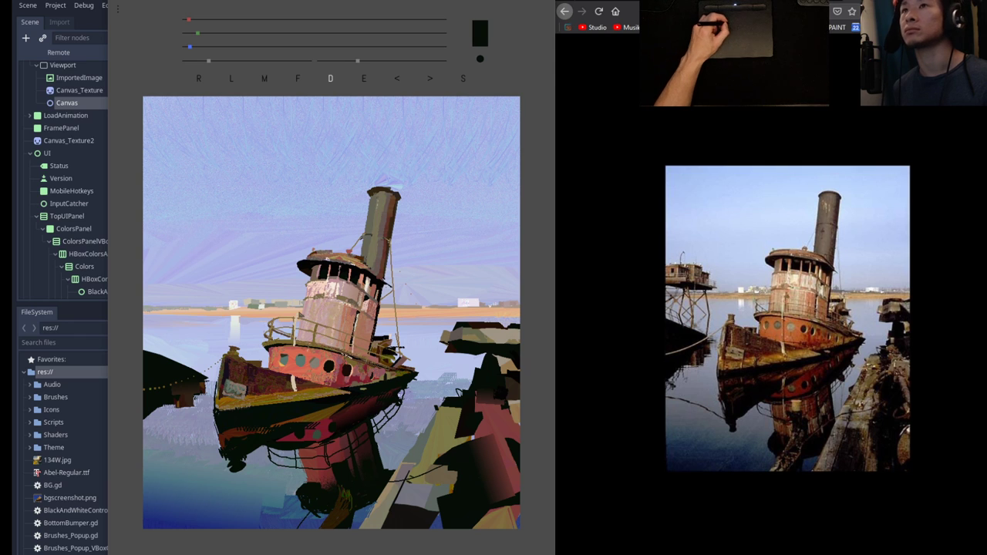
{"action": "key", "text": "e"}
{"action": "key", "text": "d"}
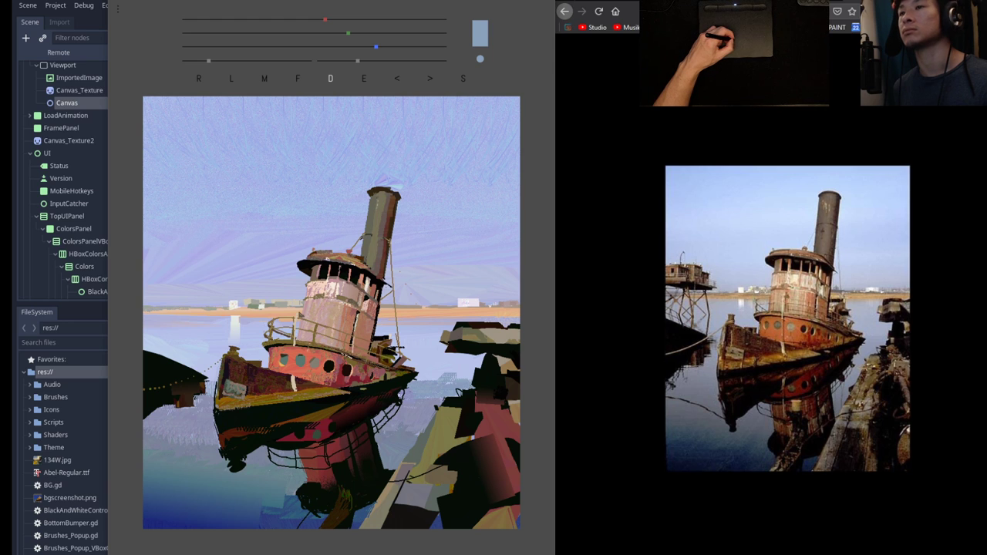
{"action": "key", "text": "e"}
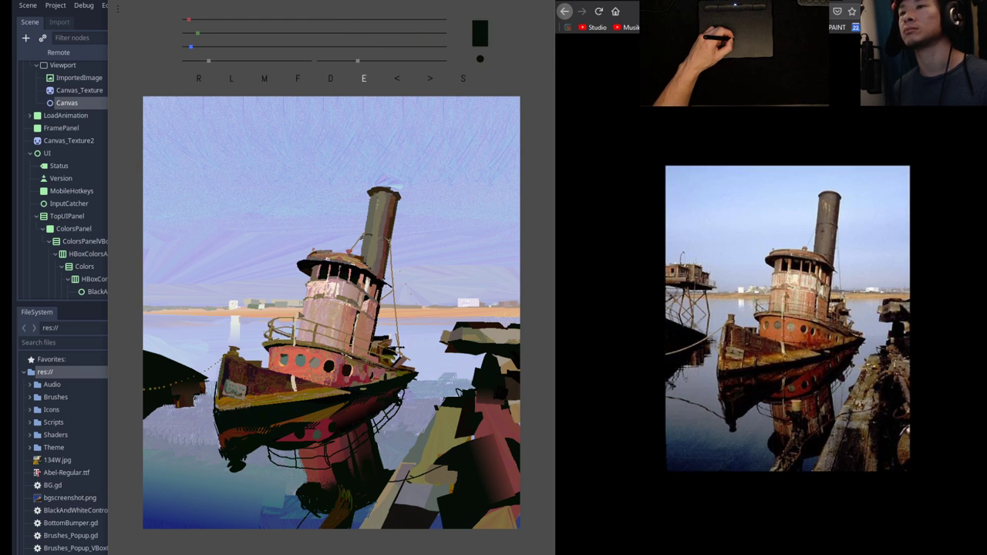
{"action": "key", "text": "d"}
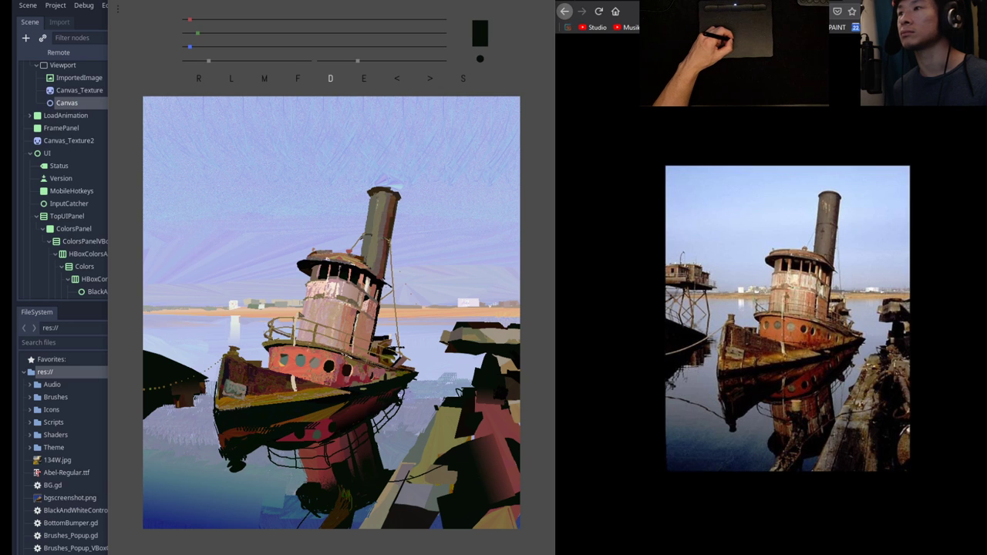
{"action": "key", "text": "alt"}
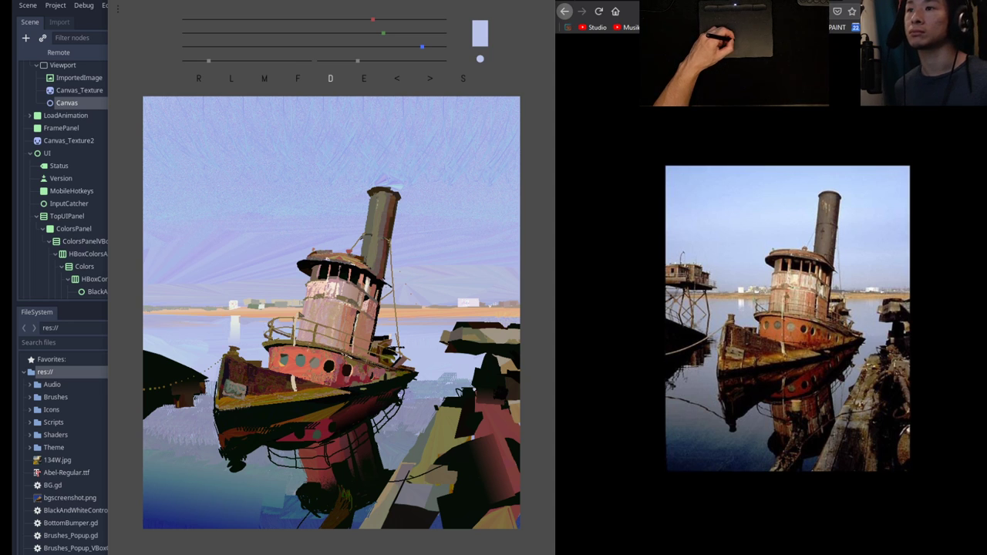
{"action": "key", "text": "e"}
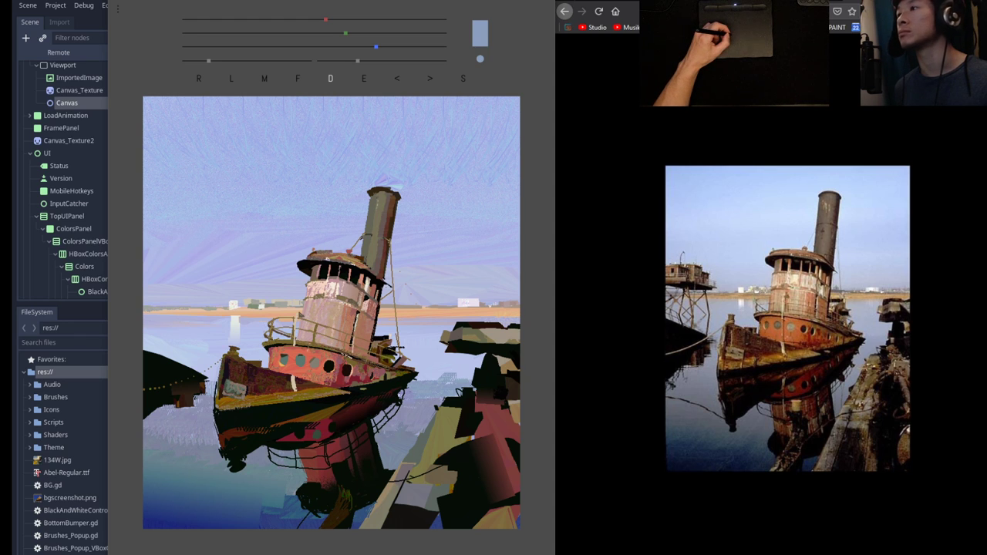
Sample a dark brown, raise its red and green to a rusty brown, and sample a muted mauve-brown for the pier.
{"action": "key", "text": "e"}
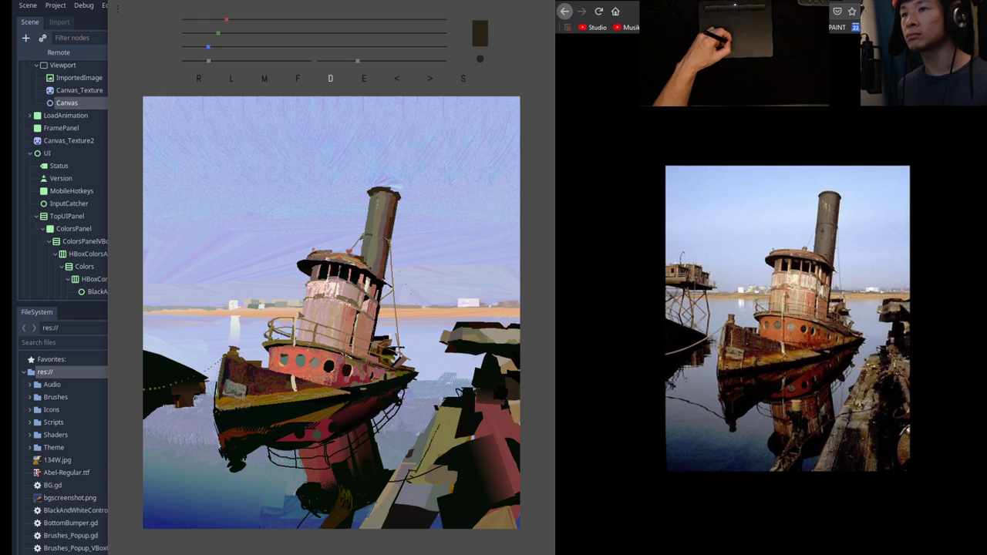
{"action": "left_click_drag", "start_coordinate": [226, 20], "coordinate": [257, 20]}
{"action": "left_click_drag", "start_coordinate": [218, 33], "coordinate": [229, 33]}
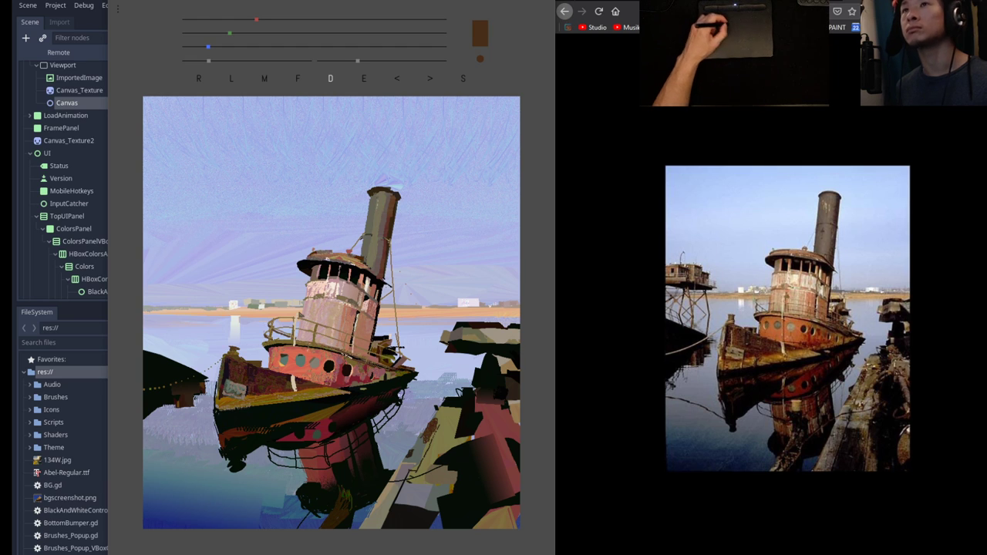
{"action": "key", "text": "e"}
{"action": "key", "text": "d"}
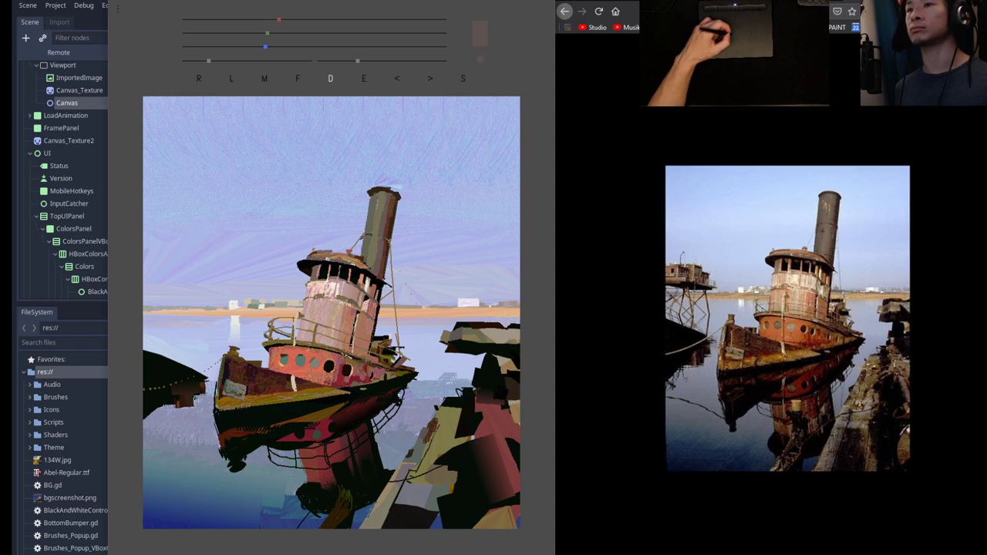
Sample dark reddish brown, pale lavender-blue and blackish brown to work on the pier's weathered timber edge.
{"action": "key", "text": "e"}
{"action": "key", "text": "d"}
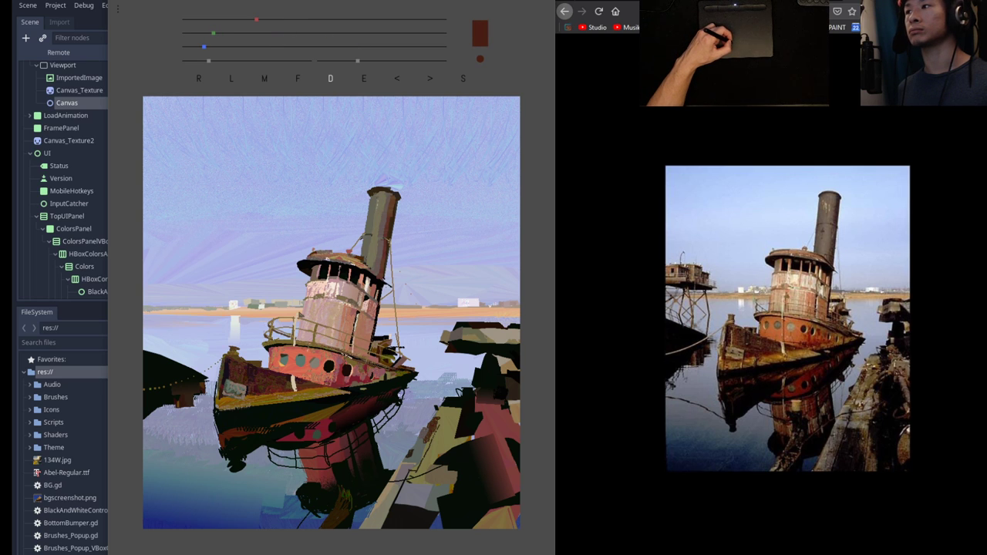
{"action": "key", "text": "e"}
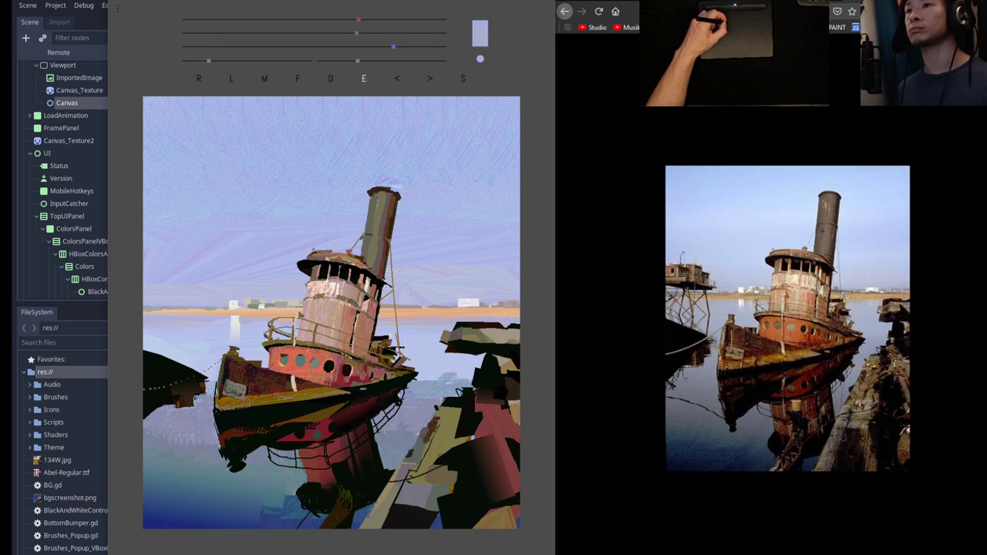
{"action": "key", "text": "d"}
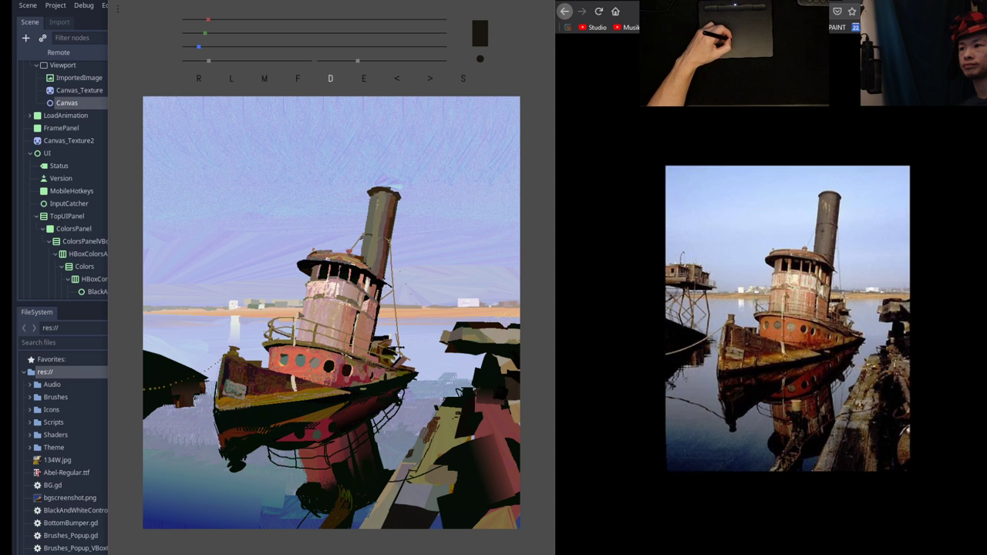
Paint rusty brown patches on the pier's light plank, undoing one stroke and repainting it beside the dark edge.
{"action": "key", "text": "e"}
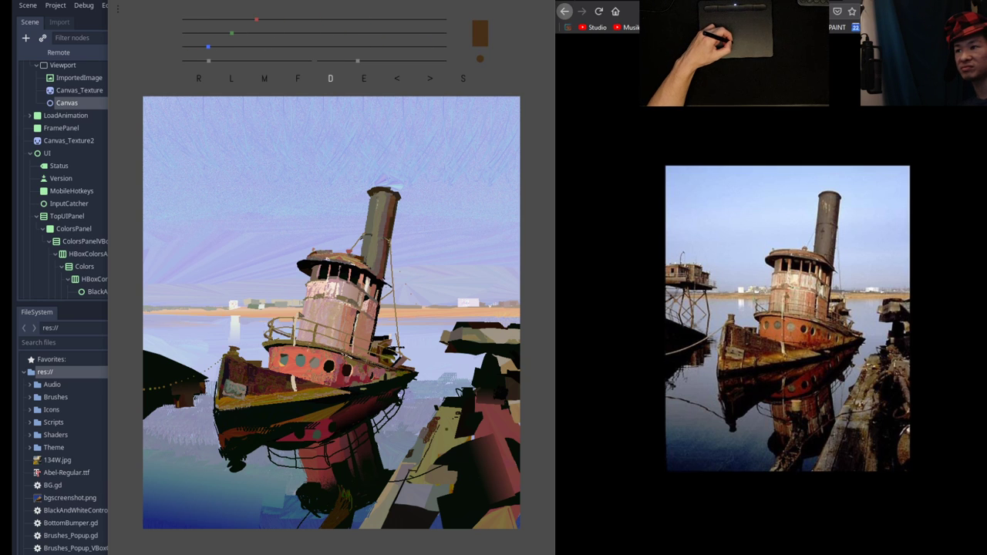
{"action": "left_click_drag", "start_coordinate": [447, 429], "coordinate": [442, 443]}
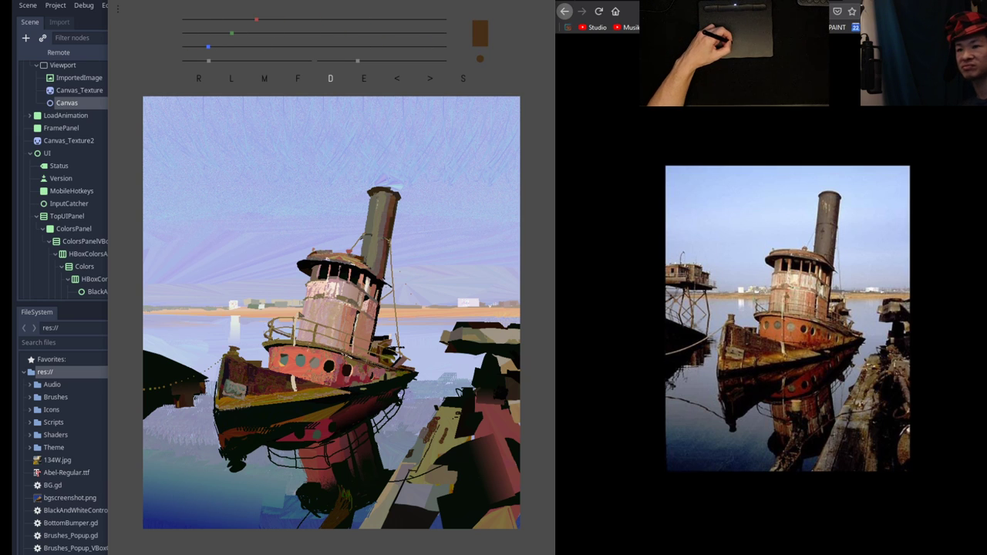
{"action": "key", "text": "ctrl+z"}
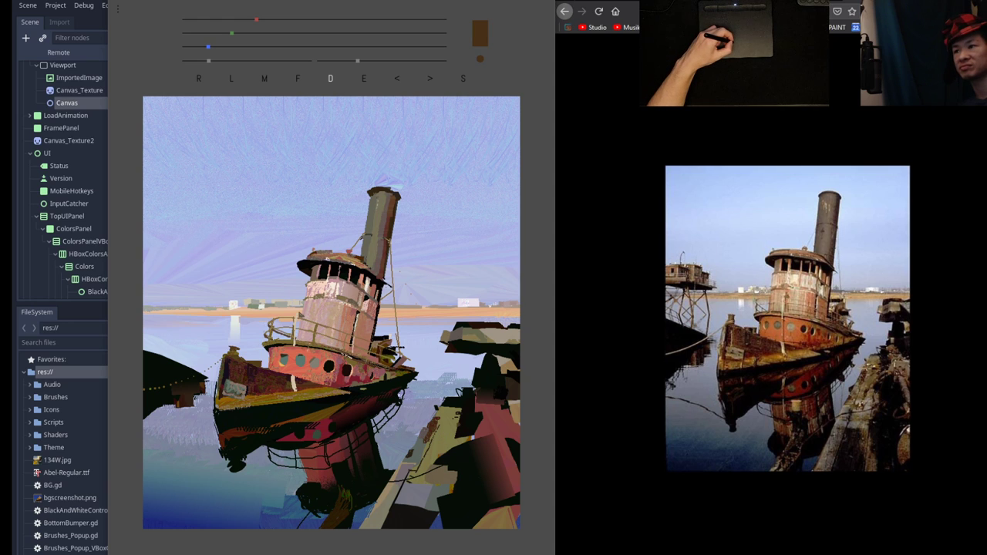
{"action": "mouse_move", "coordinate": [453, 425]}
{"action": "left_mouse_down"}
{"action": "mouse_move", "coordinate": [428, 467]}
{"action": "mouse_move", "coordinate": [447, 446]}
{"action": "left_mouse_up"}
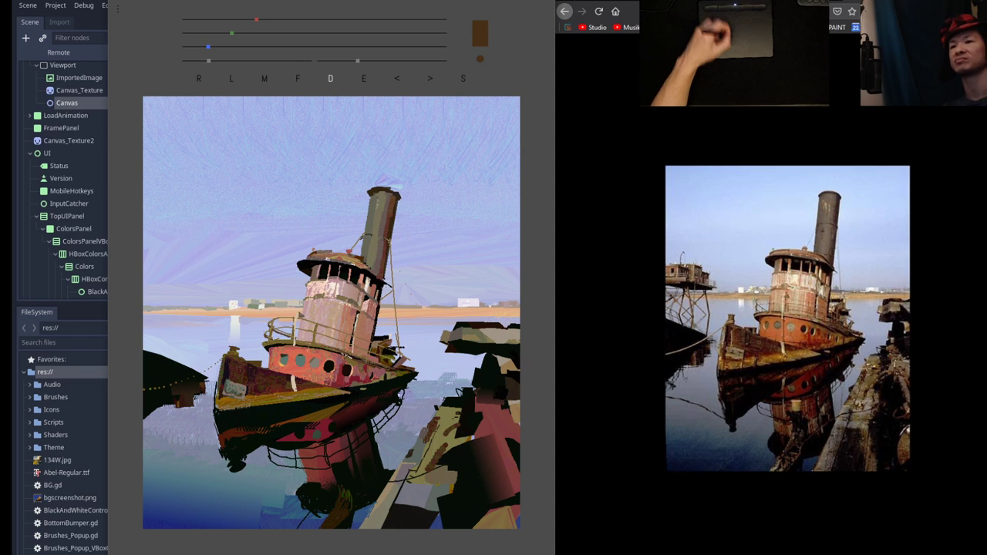
Break up the plank's brown patches with sampled olive green, and lighten the colour to a greyish olive.
{"action": "key", "text": "e"}
{"action": "key", "text": "d"}
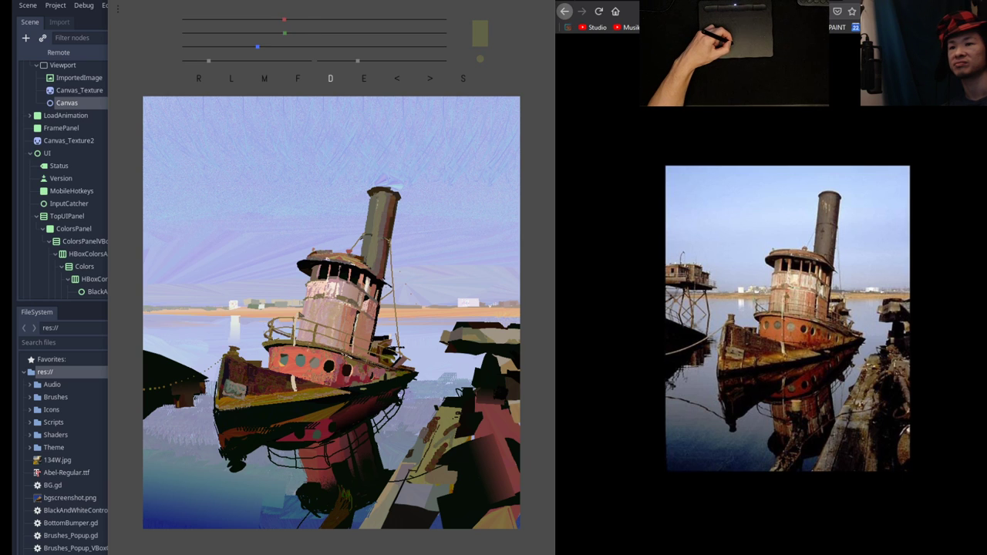
{"action": "mouse_move", "coordinate": [441, 431]}
{"action": "left_mouse_down"}
{"action": "mouse_move", "coordinate": [431, 446]}
{"action": "mouse_move", "coordinate": [446, 427]}
{"action": "left_mouse_up"}
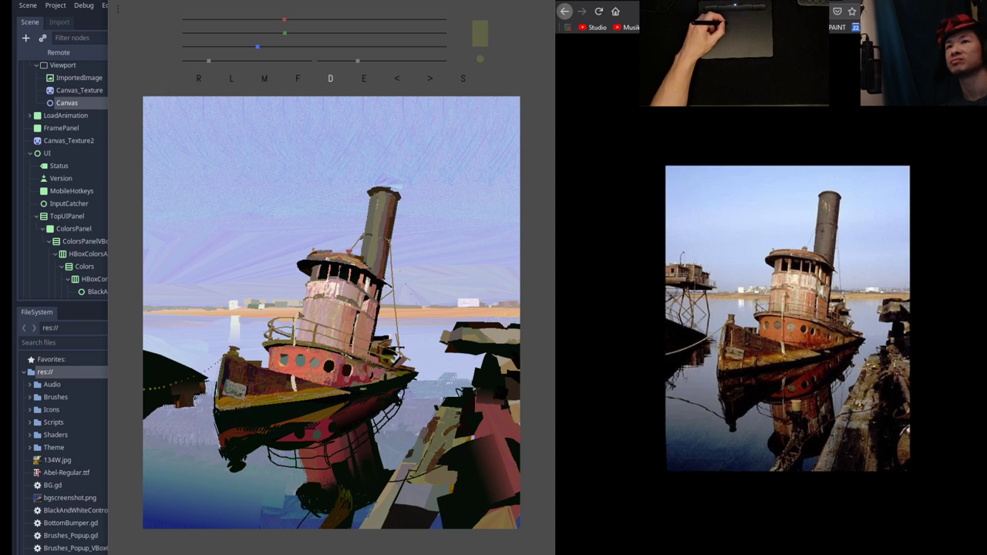
{"action": "left_click", "coordinate": [291, 47]}
{"action": "left_click", "coordinate": [310, 33]}
{"action": "left_click", "coordinate": [309, 19]}
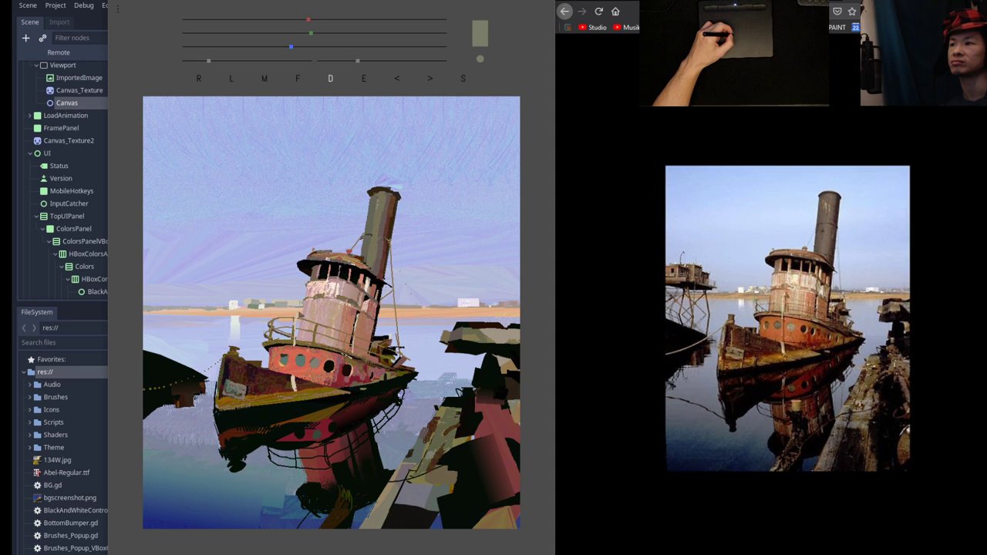
Sample near-black, light grey and olive, and paint near-black strokes over the pier's upper dark timbers.
{"action": "key", "text": "e"}
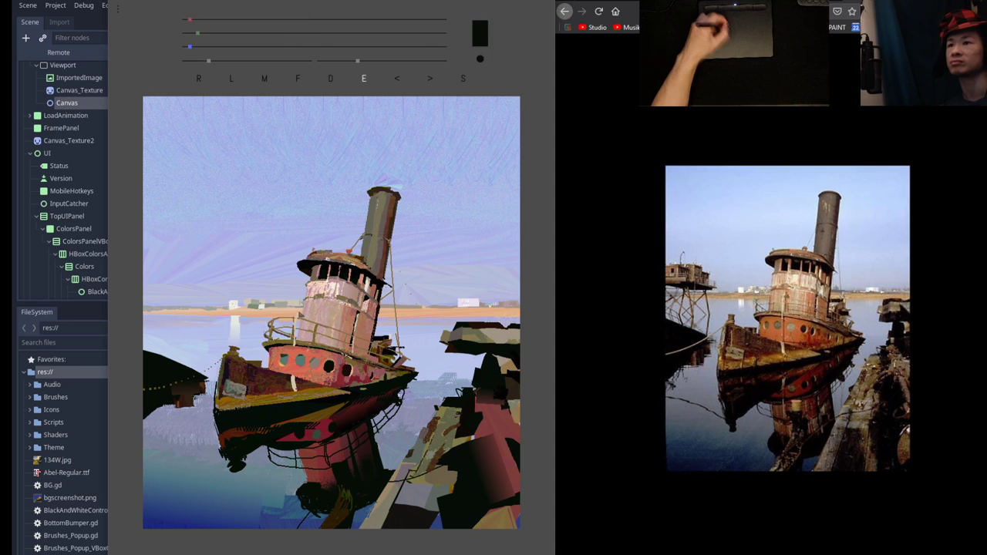
{"action": "key", "text": "d"}
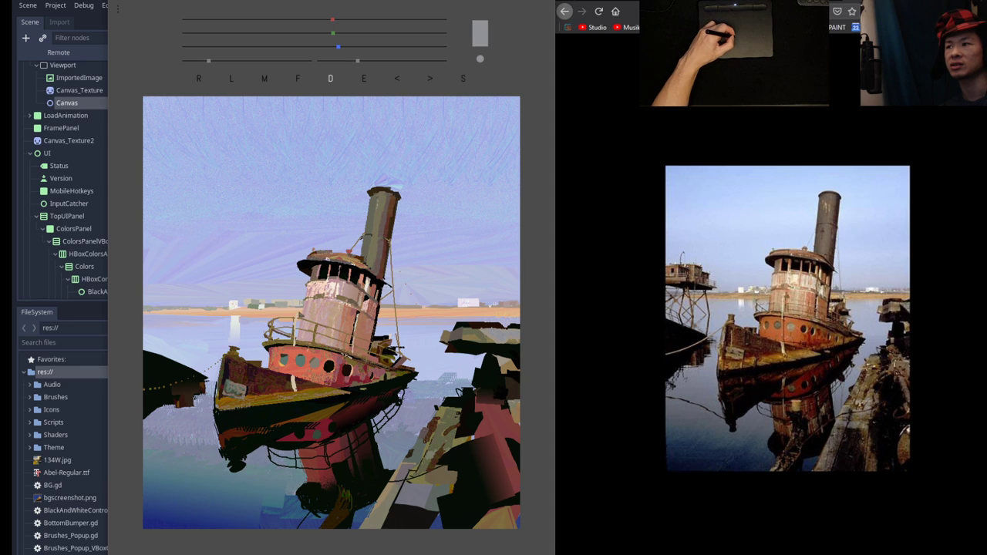
{"action": "key", "text": "e"}
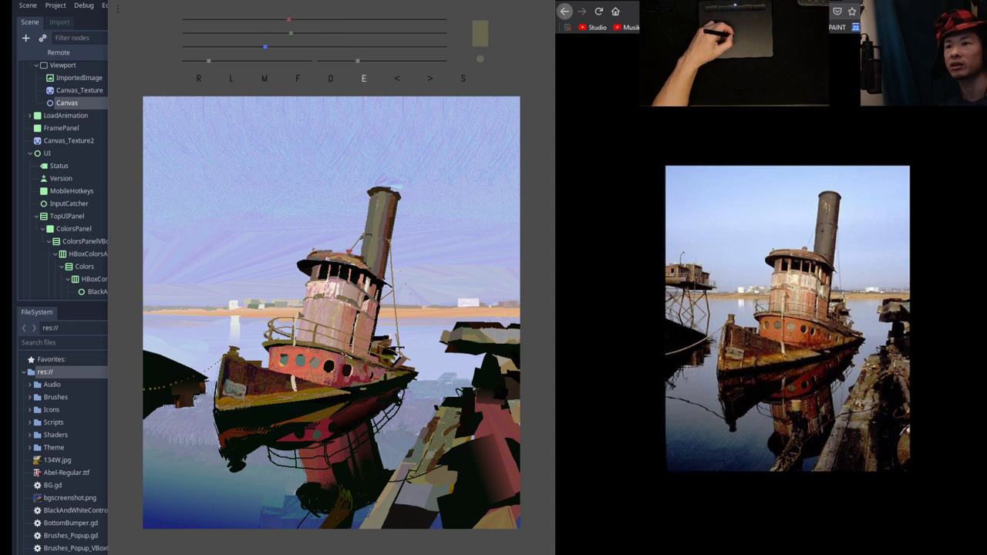
{"action": "key", "text": "d"}
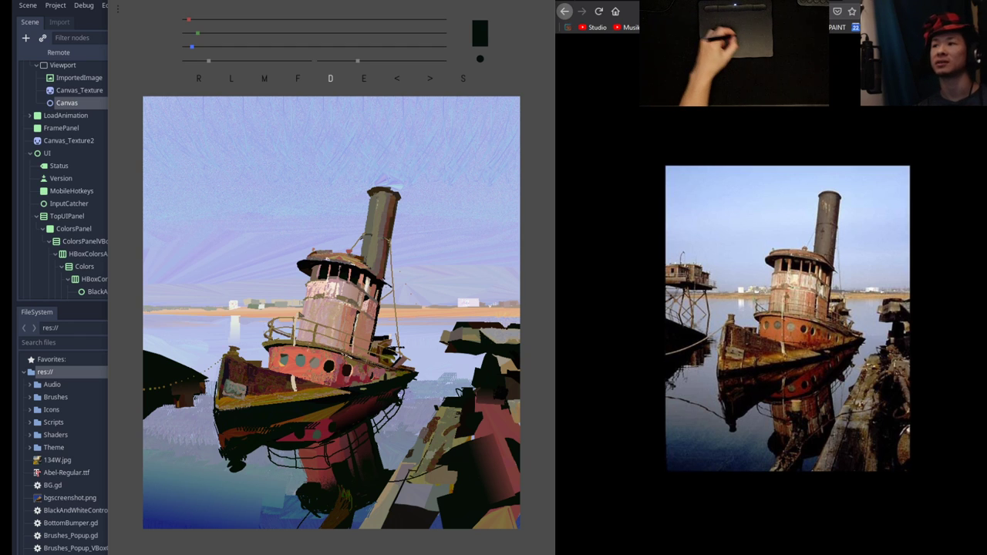
{"action": "left_click_drag", "start_coordinate": [500, 356], "coordinate": [507, 361]}
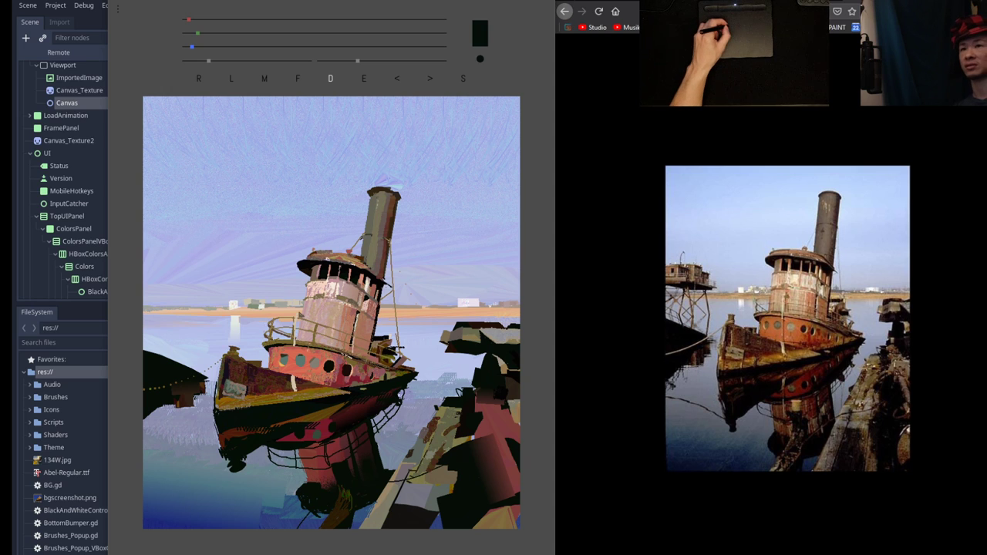
Sample light grey, stroke a highlight onto the pier's upper dark timbers, and sample a warm grey-tan.
{"action": "key", "text": "e"}
{"action": "key", "text": "d"}
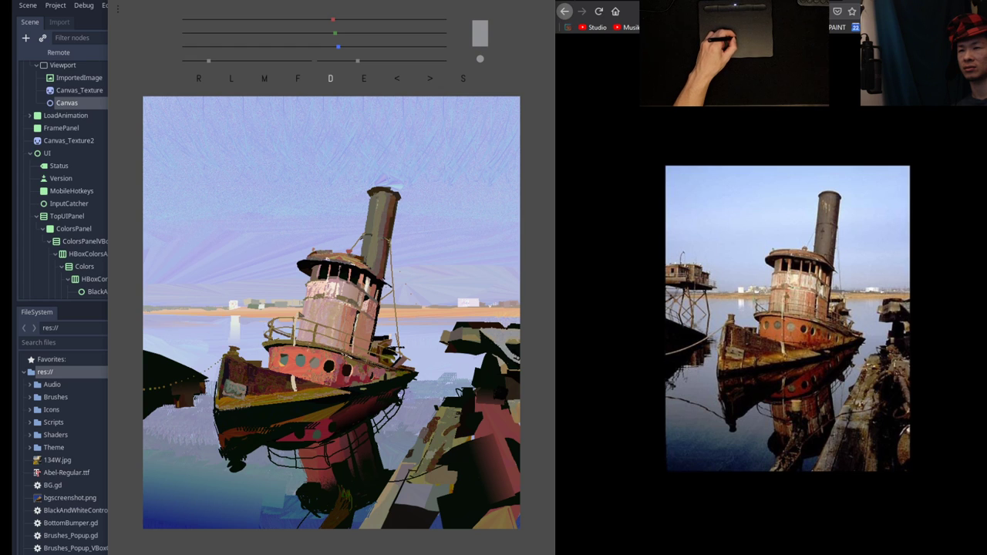
{"action": "mouse_move", "coordinate": [509, 346]}
{"action": "left_mouse_down"}
{"action": "mouse_move", "coordinate": [519, 358]}
{"action": "mouse_move", "coordinate": [506, 354]}
{"action": "mouse_move", "coordinate": [506, 340]}
{"action": "left_mouse_up"}
{"action": "left_click", "coordinate": [364, 78]}
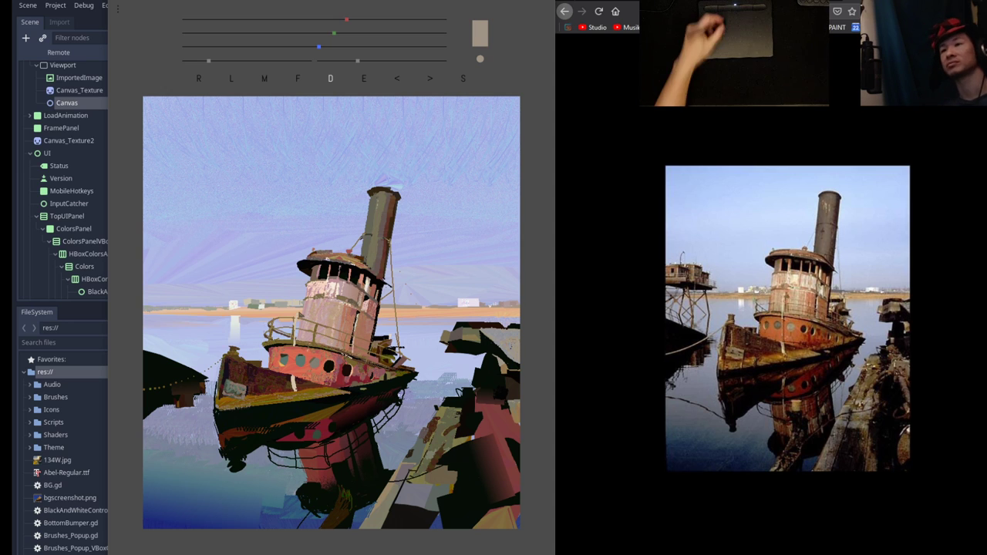
Sample ochre and near-black from the painting, and touch up the tugboat's dark details with near-black.
{"action": "key", "text": "e"}
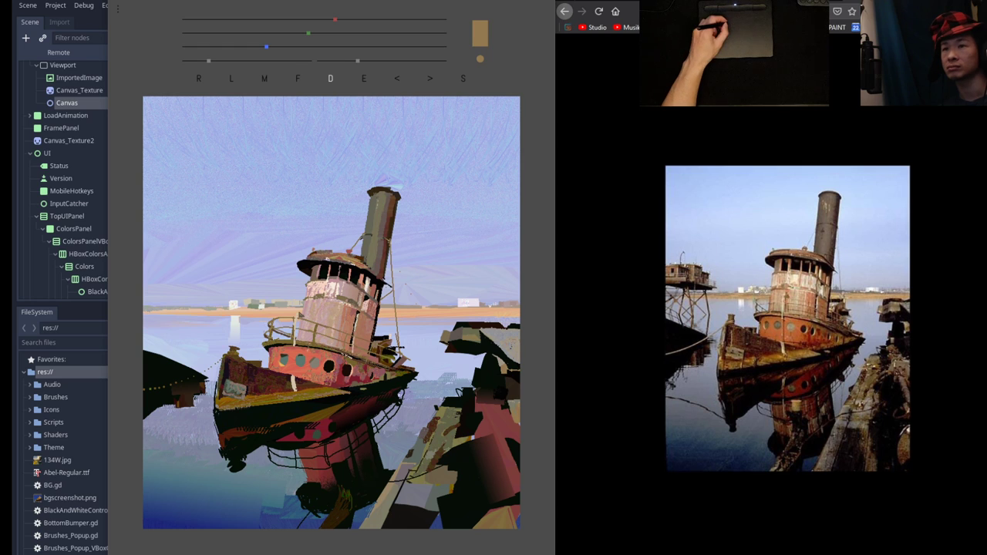
{"action": "key", "text": "e"}
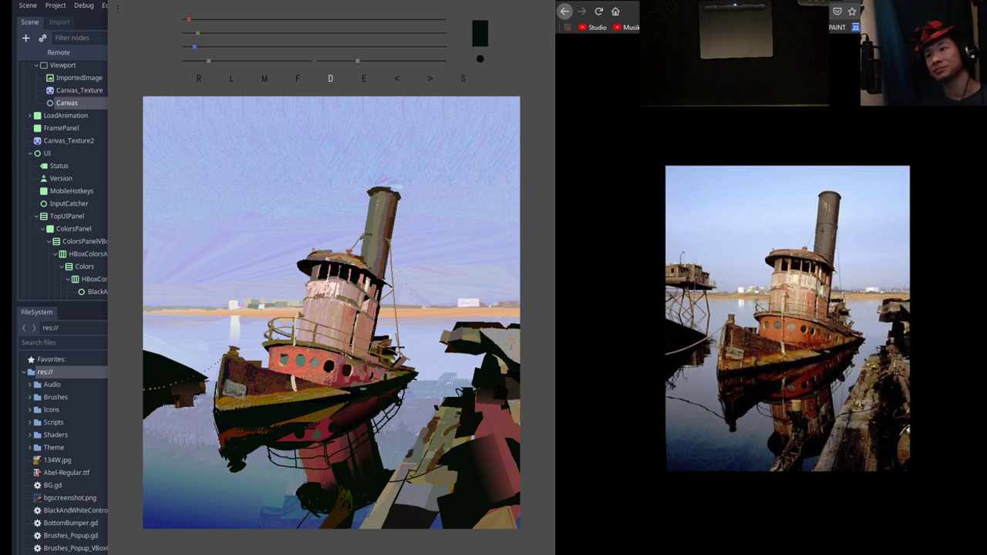
{"action": "mouse_move", "coordinate": [859, 56]}
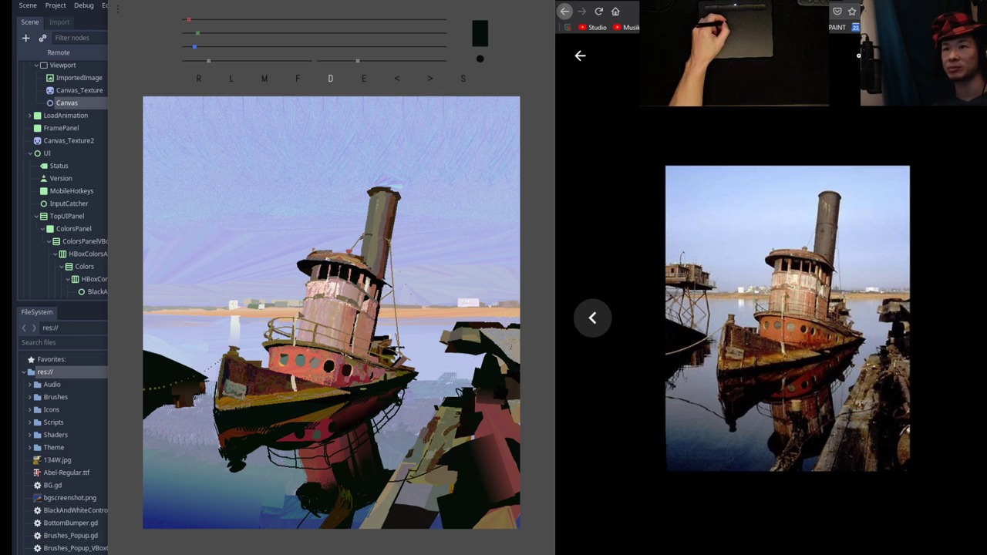
{"action": "key", "text": "e"}
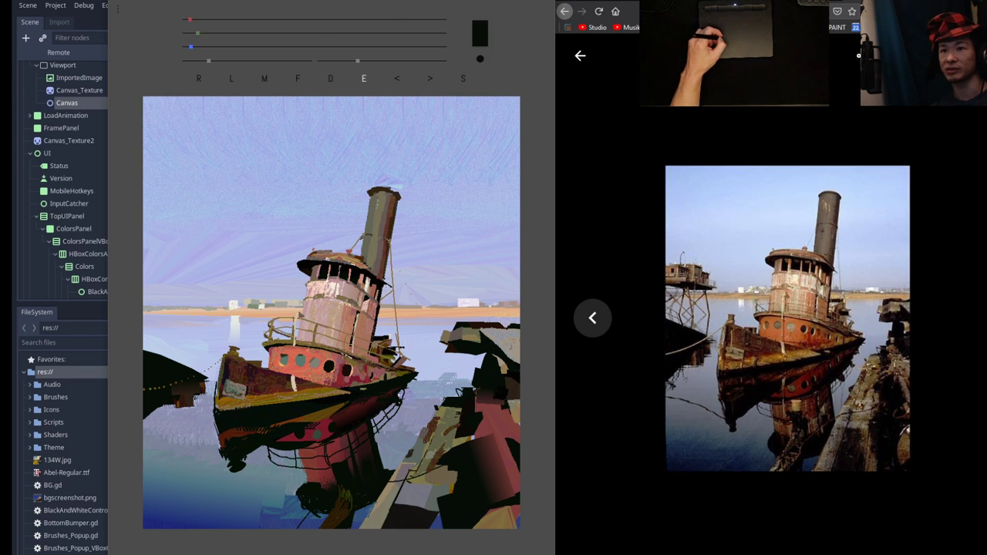
{"action": "key", "text": "d"}
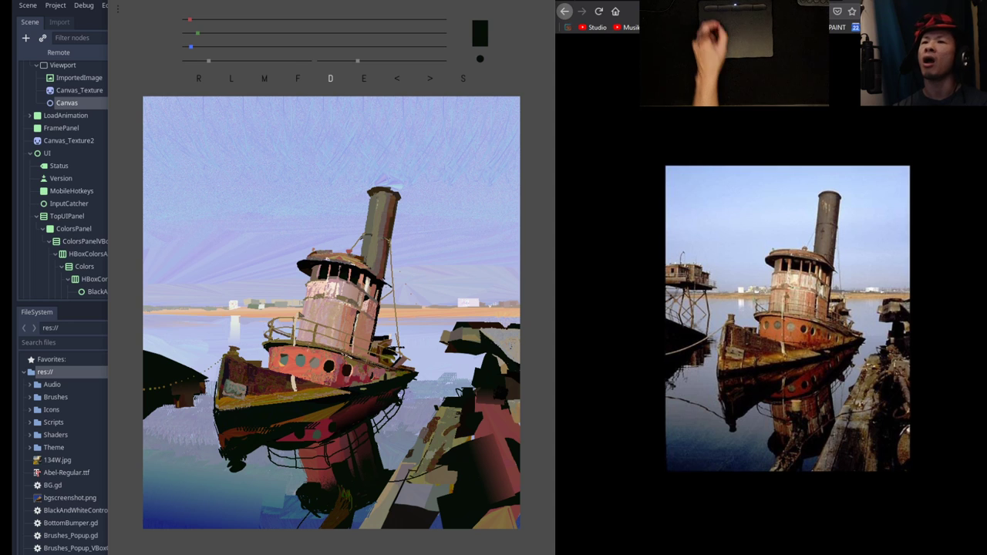
{"action": "key", "text": "e"}
{"action": "key", "text": "d"}
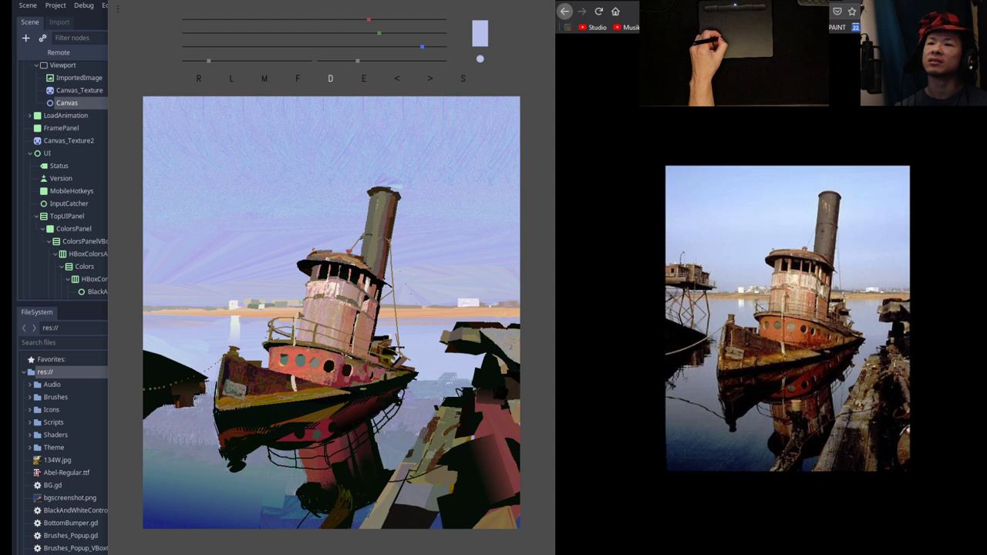
Sample light blue and the wheelhouse roof's brown, and pick up a golden brown for touching up the tugboat's upper structure.
{"action": "key", "text": "e"}
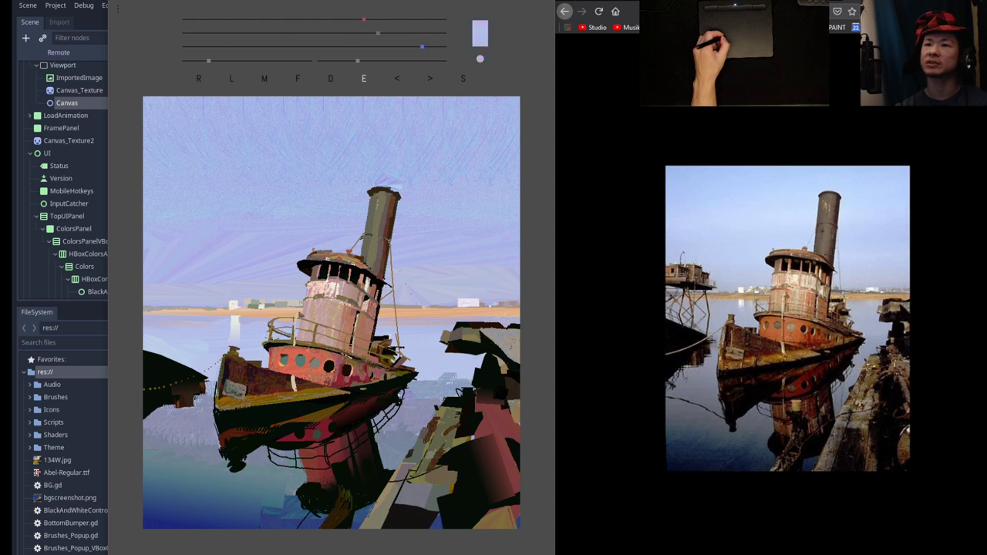
{"action": "left_click_drag", "start_coordinate": [297, 245], "coordinate": [330, 256]}
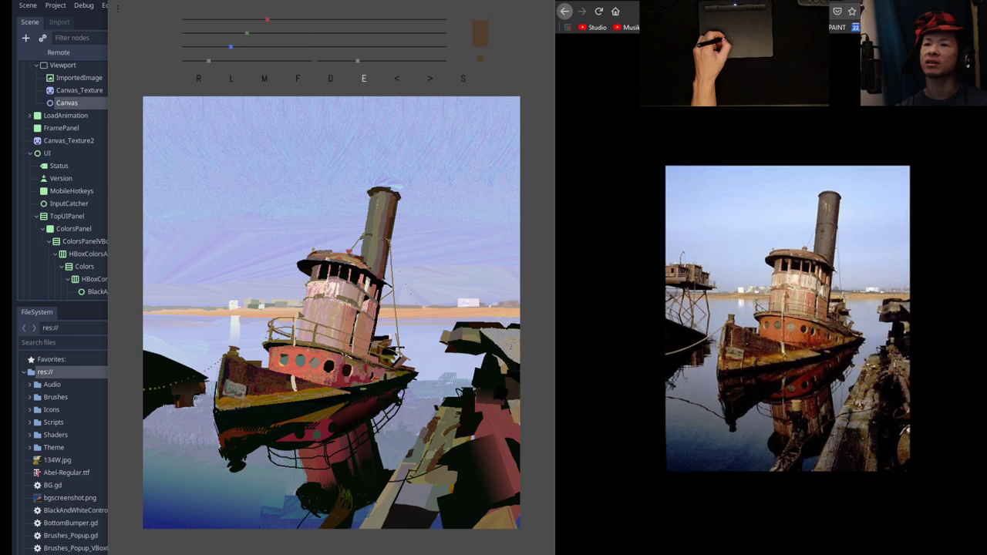
{"action": "key", "text": "d"}
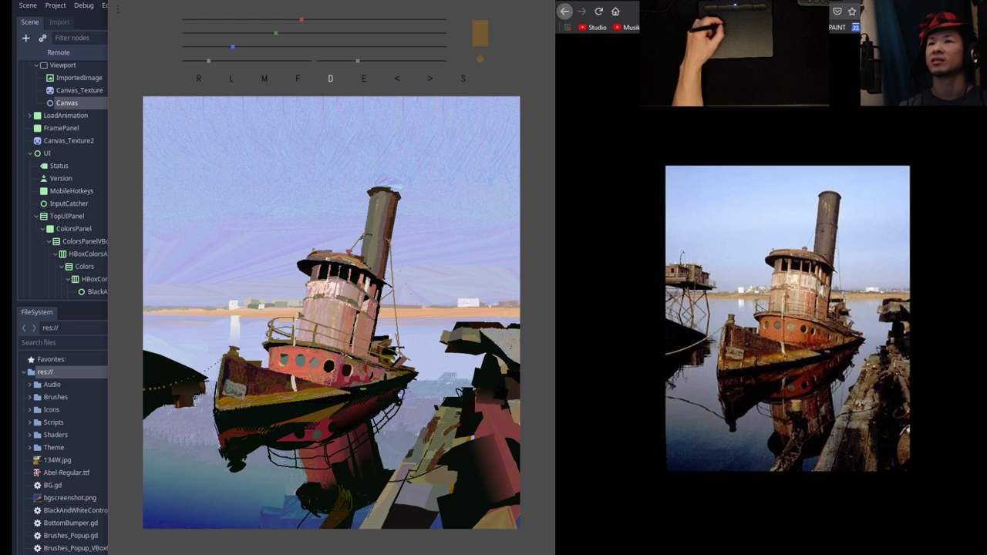
{"action": "key", "text": "e"}
{"action": "key", "text": "d"}
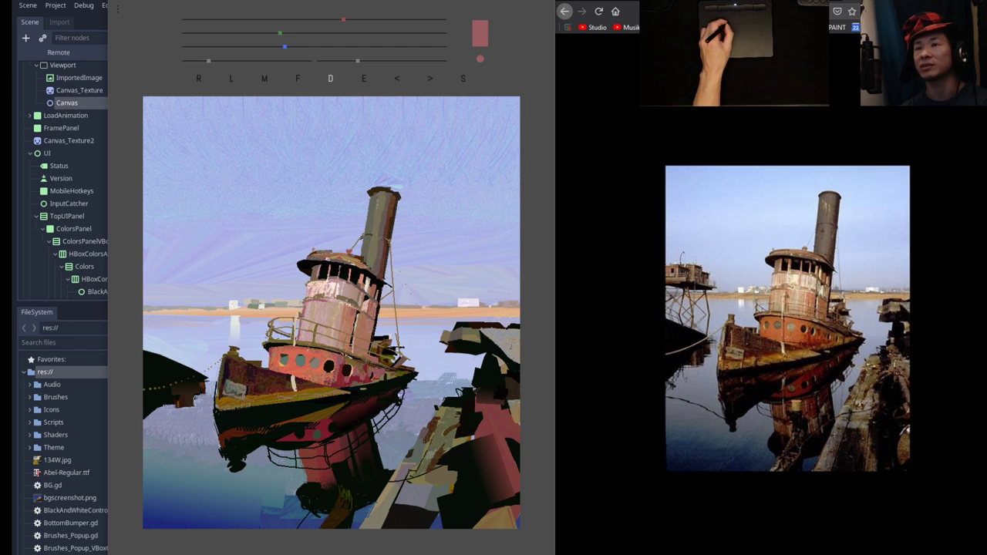
Sample a muted red and mix it into a rusty orange-brown by raising its red and green amounts.
{"action": "key", "text": "e"}
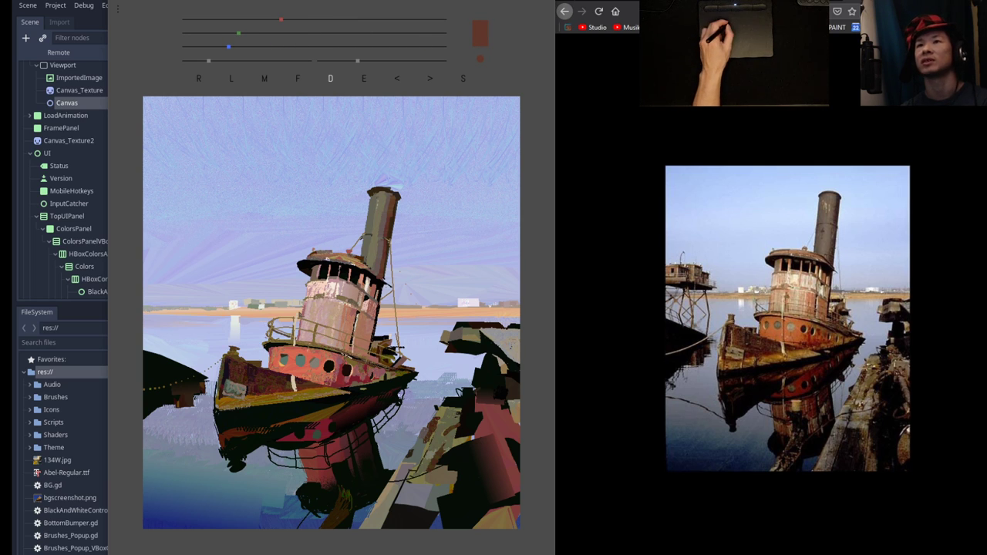
{"action": "mouse_move", "coordinate": [281, 20]}
{"action": "left_mouse_down"}
{"action": "mouse_move", "coordinate": [230, 33]}
{"action": "mouse_move", "coordinate": [279, 19]}
{"action": "left_mouse_up"}
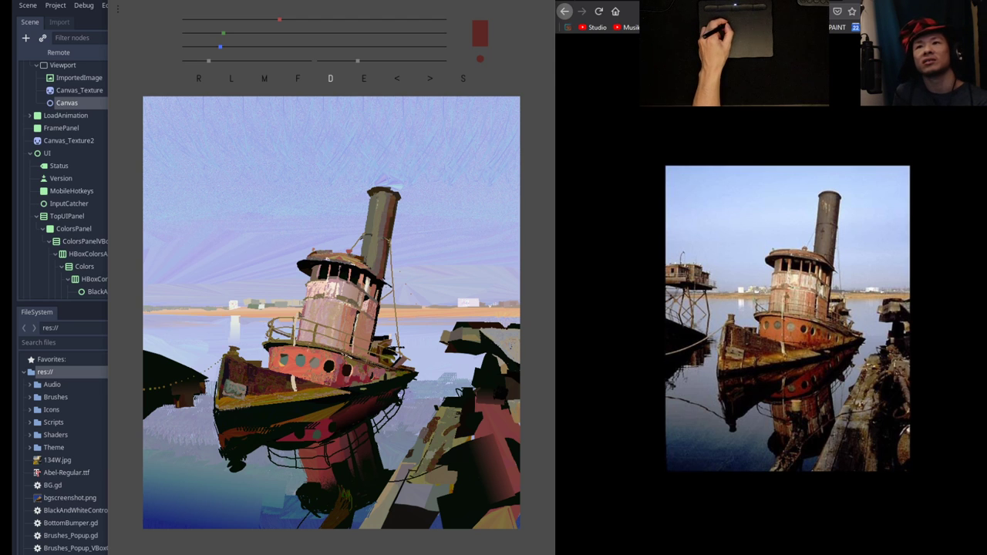
{"action": "left_click_drag", "start_coordinate": [279, 20], "coordinate": [315, 19]}
{"action": "left_click_drag", "start_coordinate": [223, 33], "coordinate": [248, 33]}
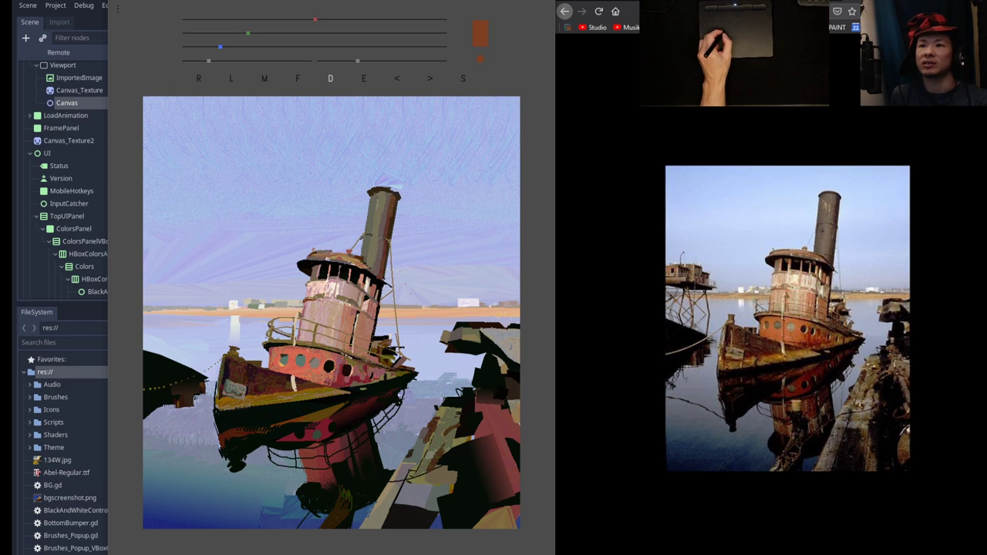
{"action": "left_click", "coordinate": [264, 32]}
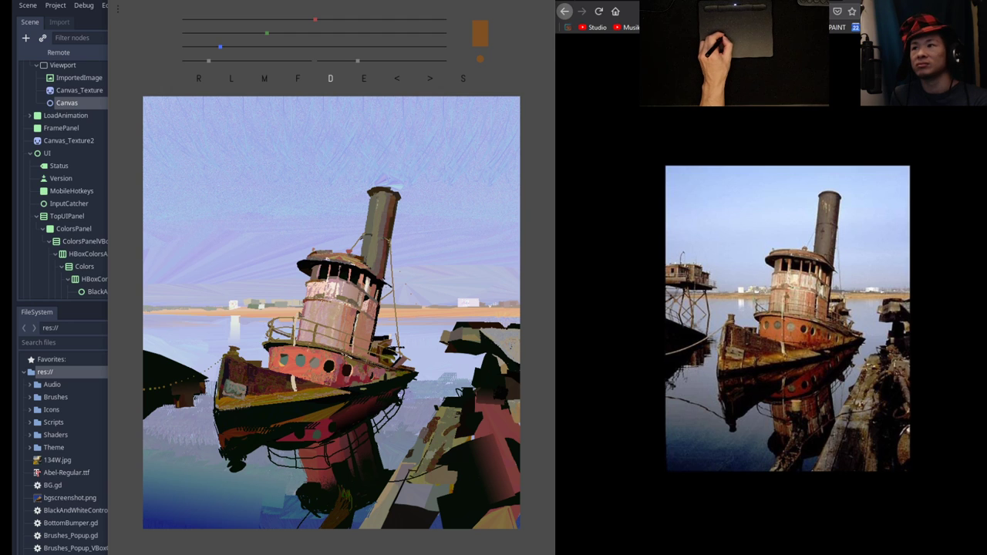
Sample cream and shift it to pale pink, then sample light blue, olive and a muted brown for the tugboat's details.
{"action": "key", "text": "e"}
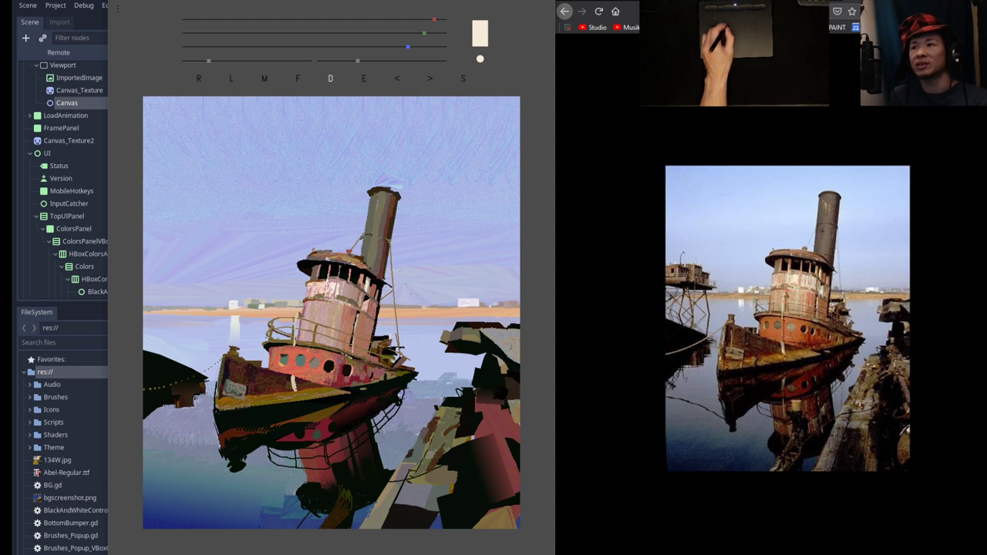
{"action": "left_click_drag", "start_coordinate": [392, 33], "coordinate": [385, 33]}
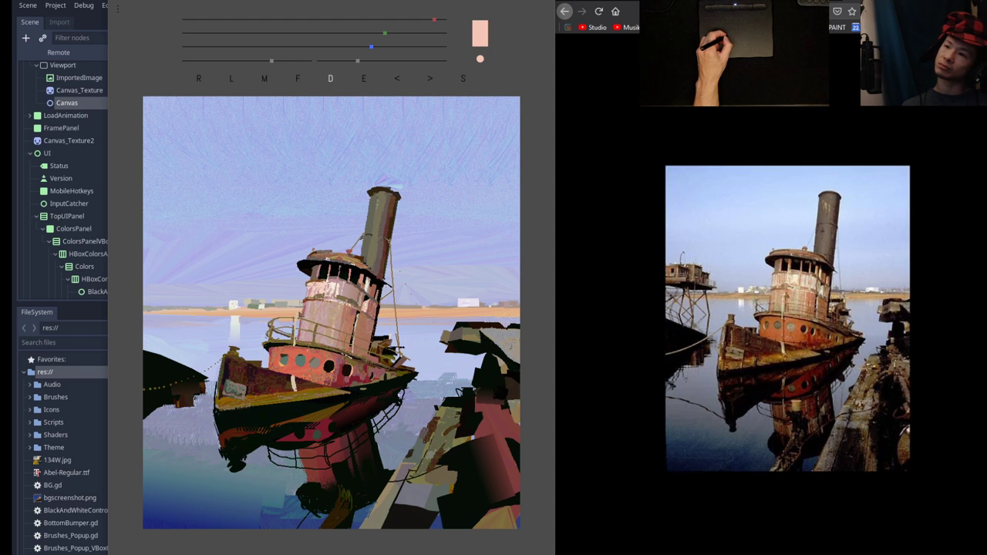
{"action": "key", "text": "e"}
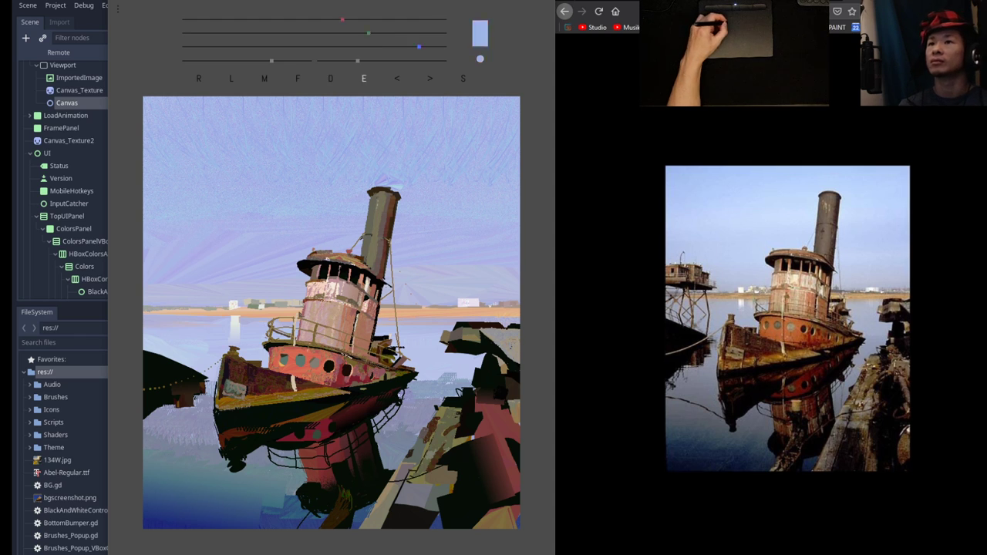
{"action": "key", "text": "d"}
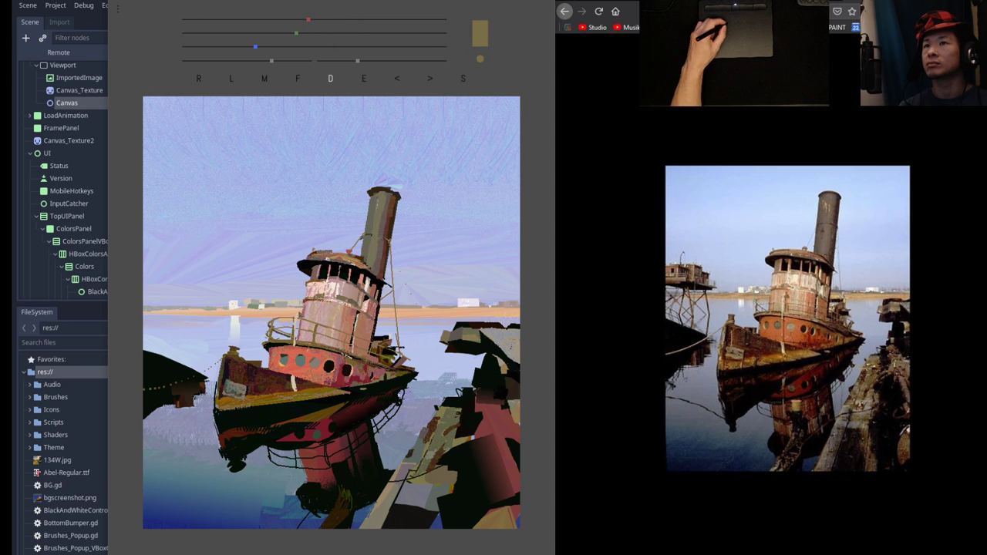
{"action": "key", "text": "e"}
{"action": "key", "text": "d"}
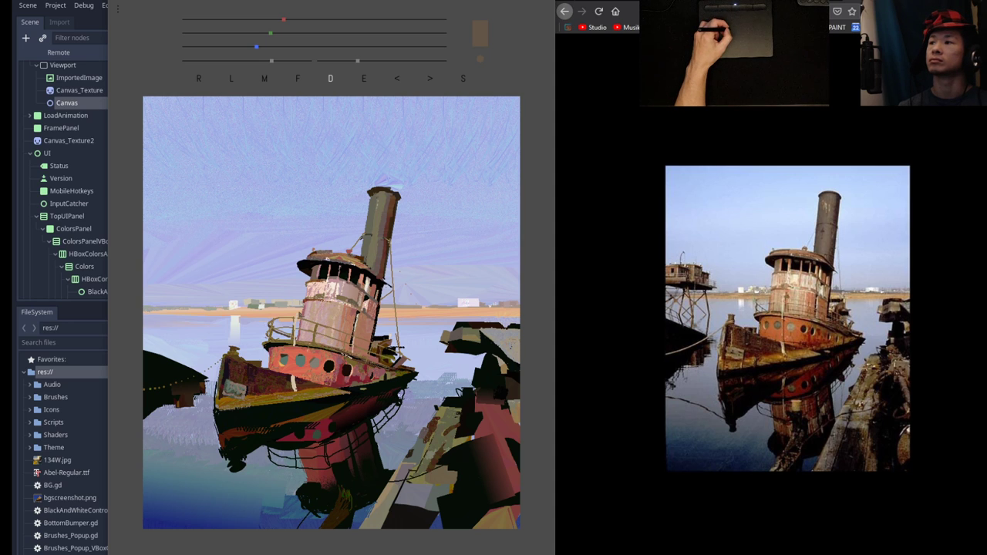
Sample a dusty pink, reduce the brush size, and paint a thin line down the aft side of the cabin.
{"action": "key", "text": "e"}
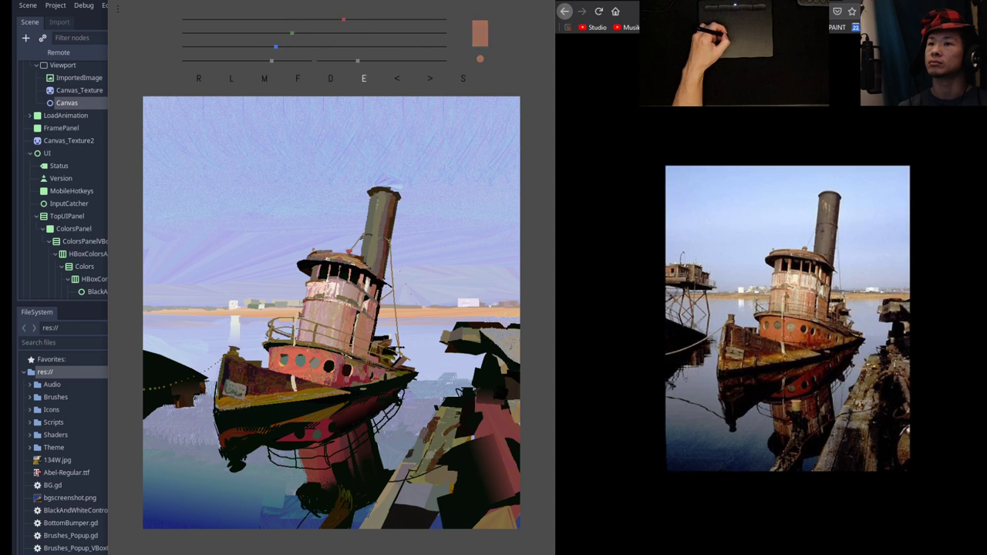
{"action": "key", "text": "d"}
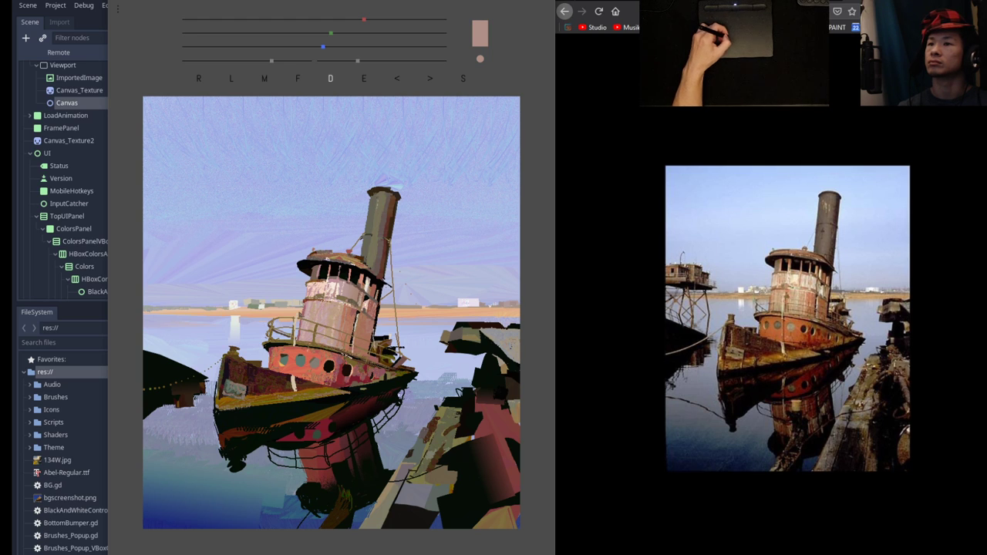
{"action": "left_click", "coordinate": [327, 61]}
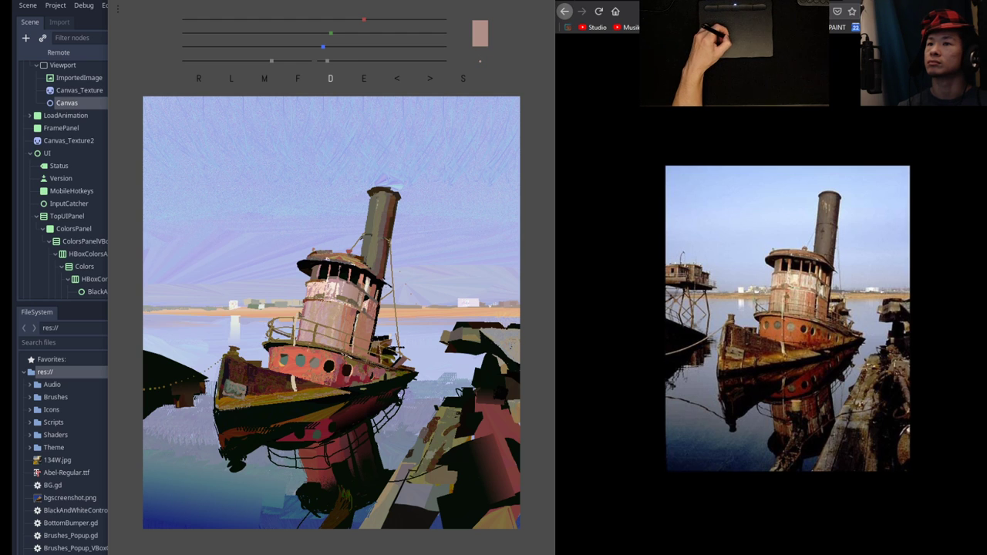
{"action": "left_click_drag", "start_coordinate": [376, 318], "coordinate": [379, 353]}
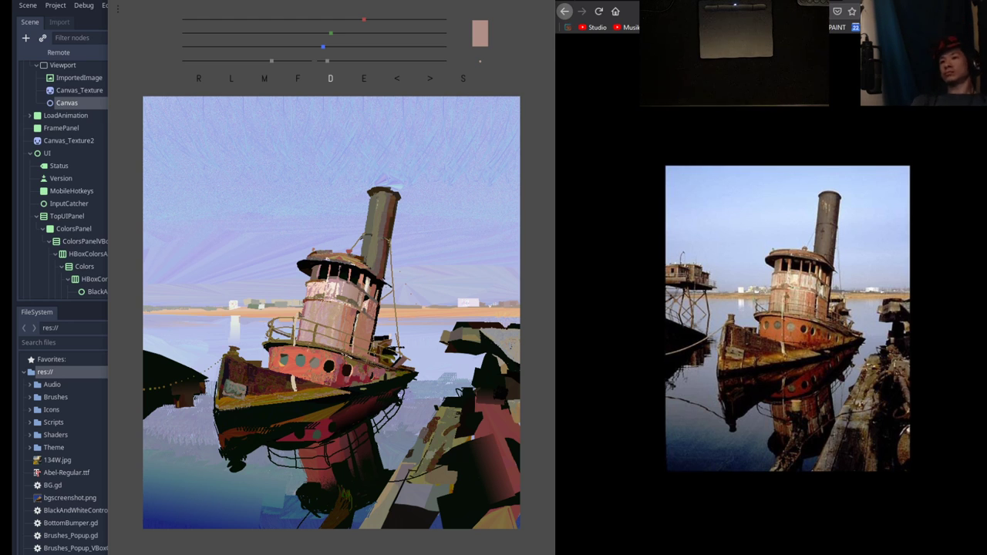
Sample periwinkle, dark maroon and black as the painting colours with the small brush.
{"action": "mouse_move", "coordinate": [859, 55]}
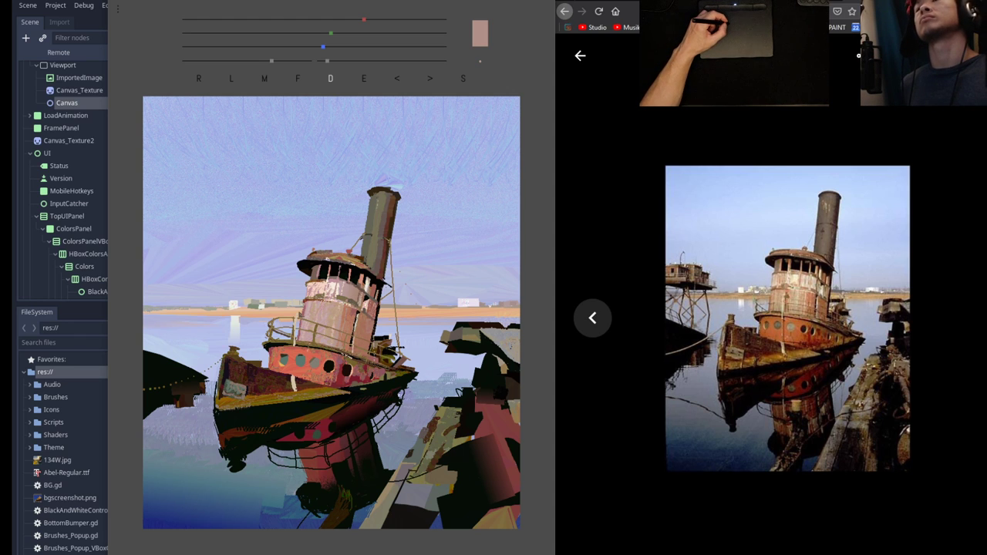
{"action": "key", "text": "e"}
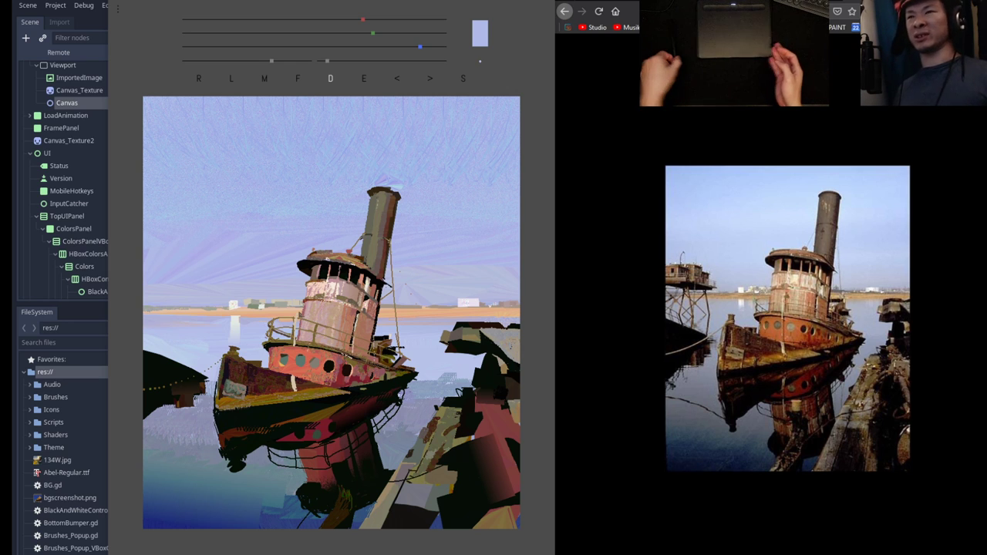
{"action": "key", "text": "e"}
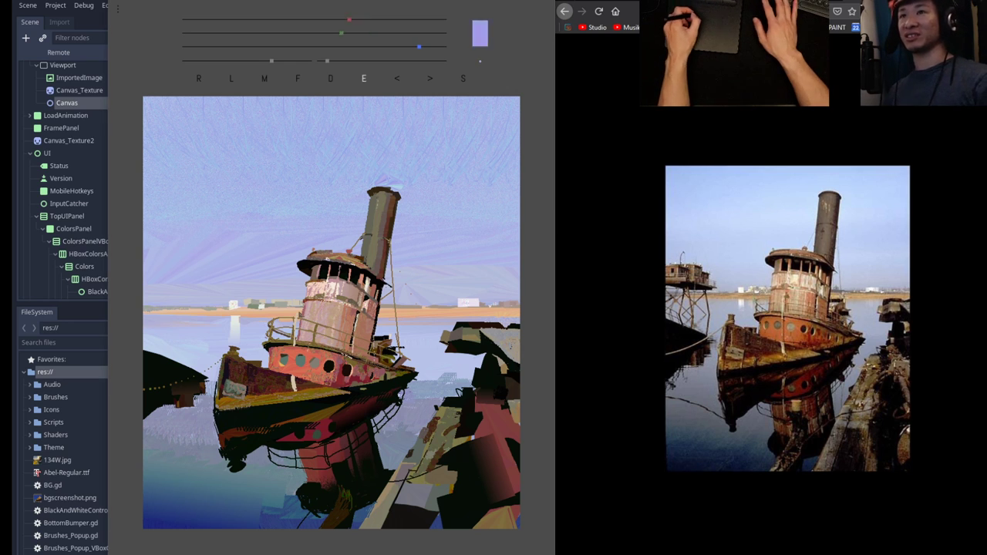
{"action": "key", "text": "d"}
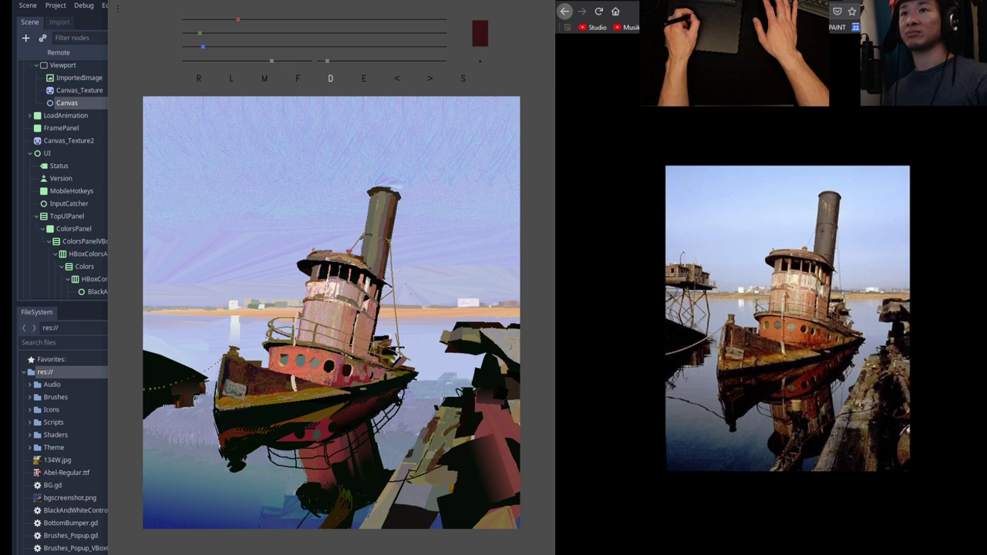
{"action": "key", "text": "e"}
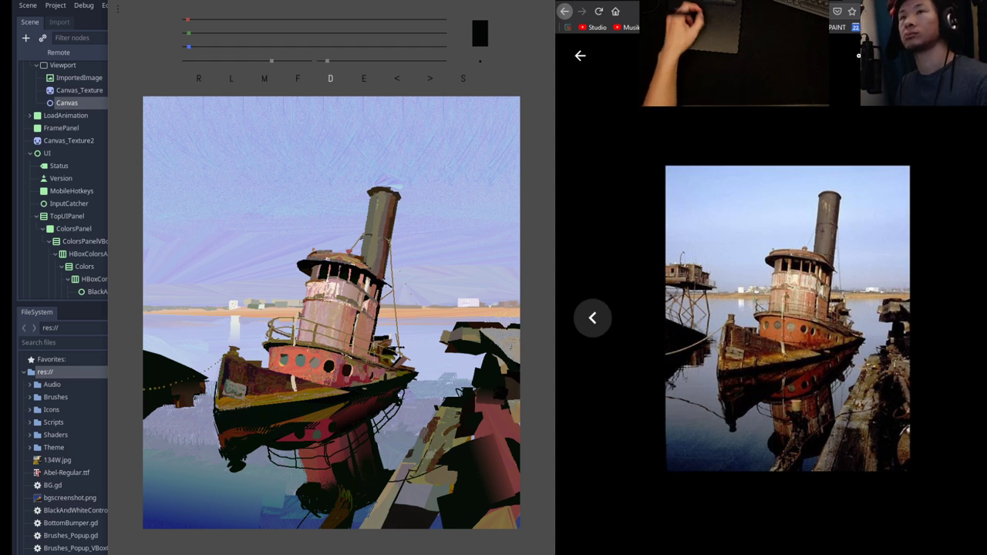
Sample a dark green-black, enlarge the brush, and darken the ochre band along the tugboat's lower bow.
{"action": "key", "text": "e"}
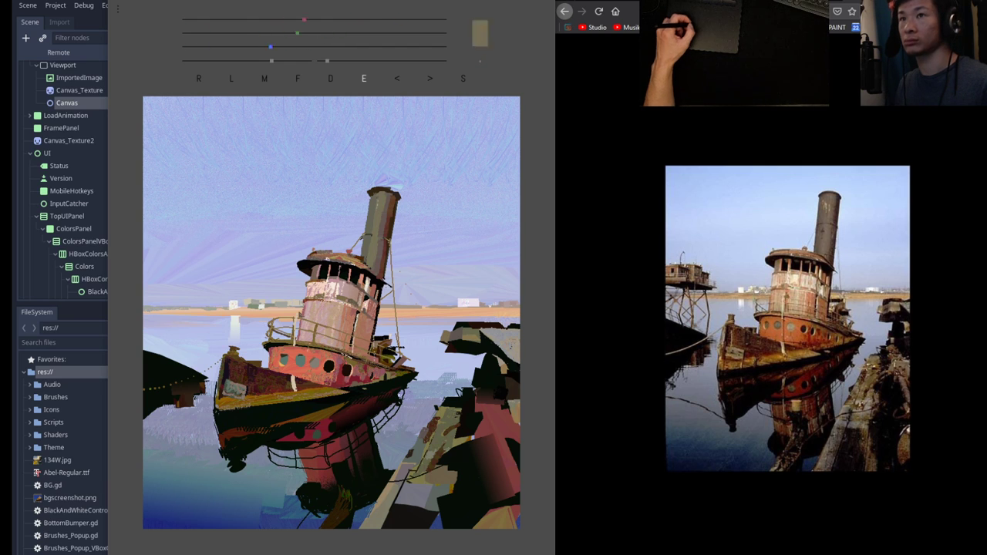
{"action": "key", "text": "d"}
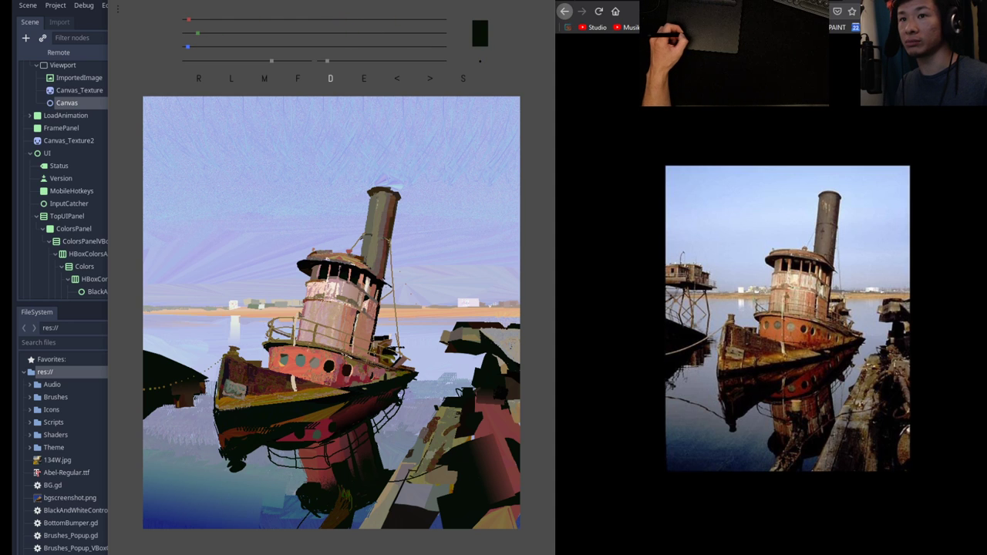
{"action": "key", "text": "bracketright"}
{"action": "key", "text": "bracketright"}
{"action": "key", "text": "bracketright"}
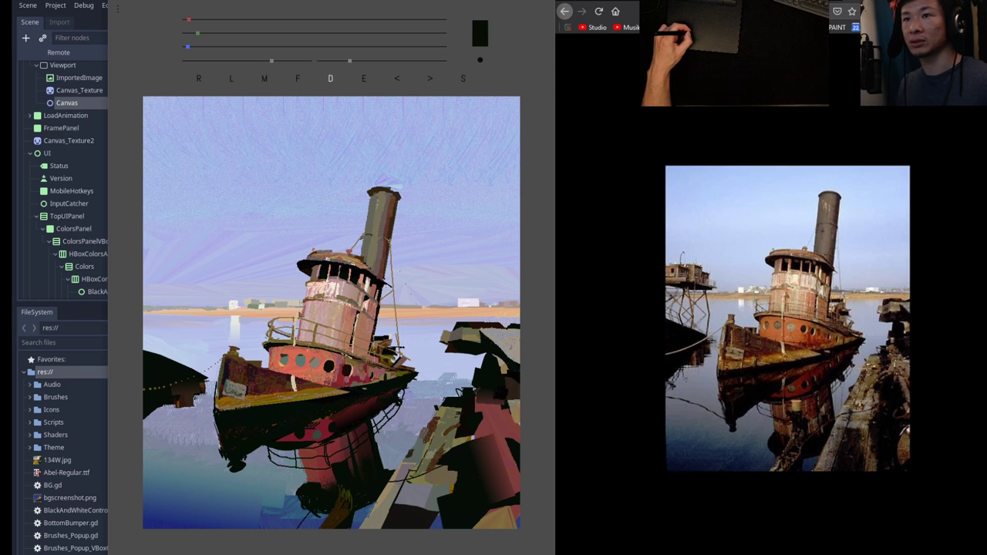
Sample golden brown, mix it into a dark reddish rust, and add faint rust texture to the tugboat's darkened hull.
{"action": "key", "text": "e"}
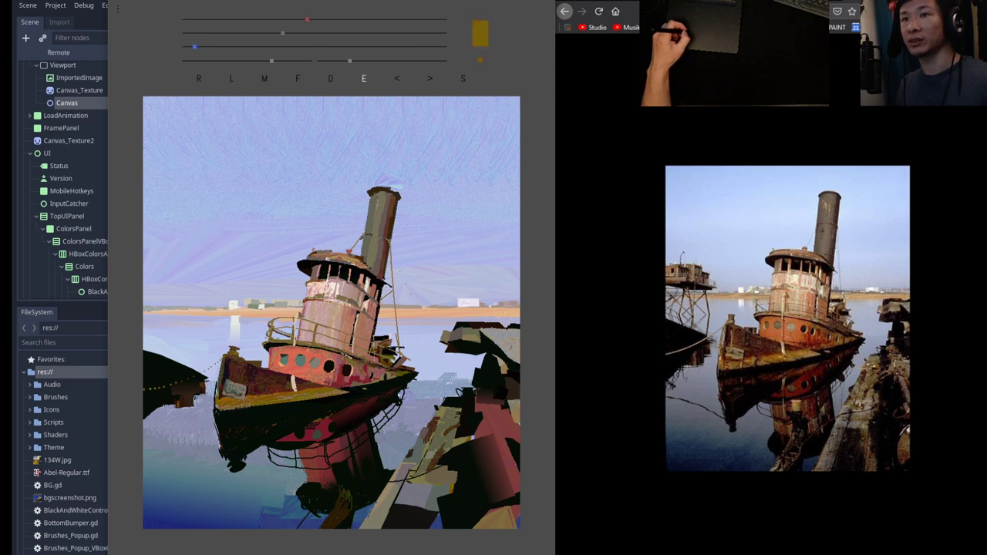
{"action": "key", "text": "d"}
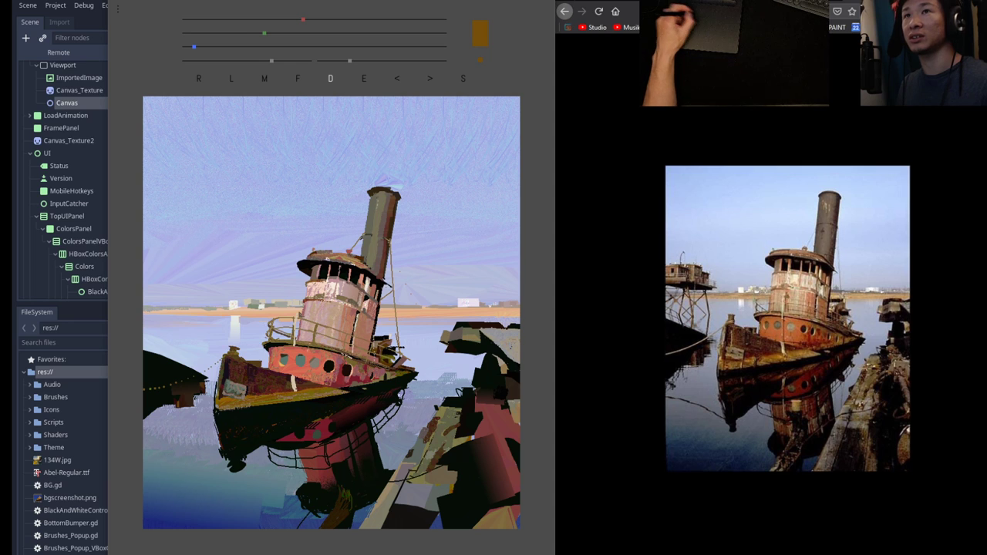
{"action": "left_click", "coordinate": [235, 33]}
{"action": "left_click", "coordinate": [267, 20]}
{"action": "left_click", "coordinate": [227, 33]}
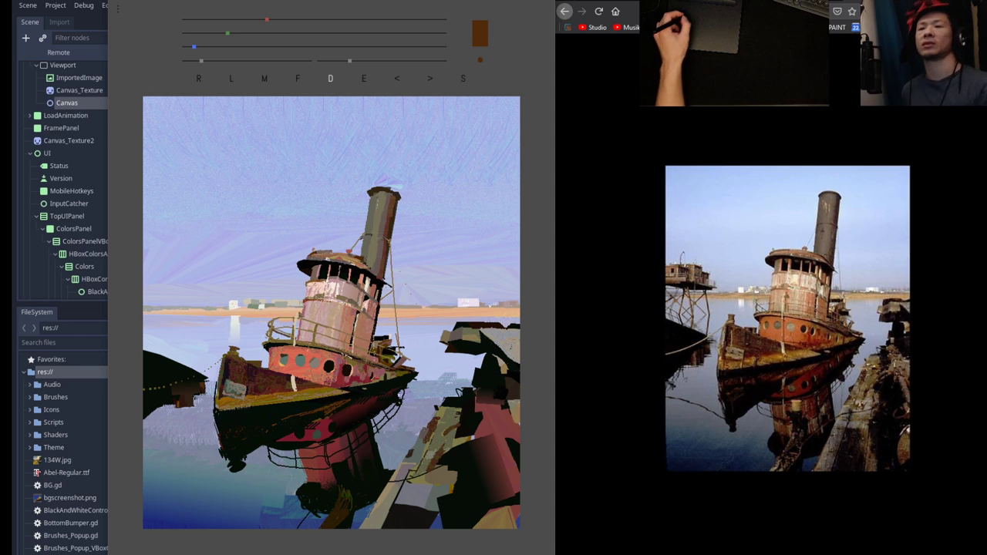
{"action": "left_click_drag", "start_coordinate": [228, 34], "coordinate": [214, 33]}
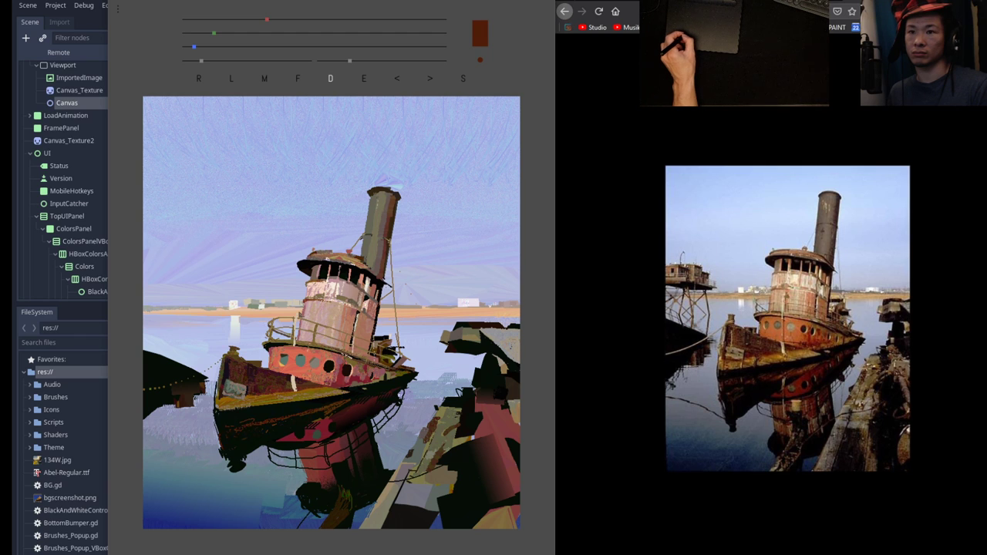
Enlarge the brush slightly, switch to the Fiber brush, and add dark rust texture to the tugboat's lower bow.
{"action": "key", "text": "]"}
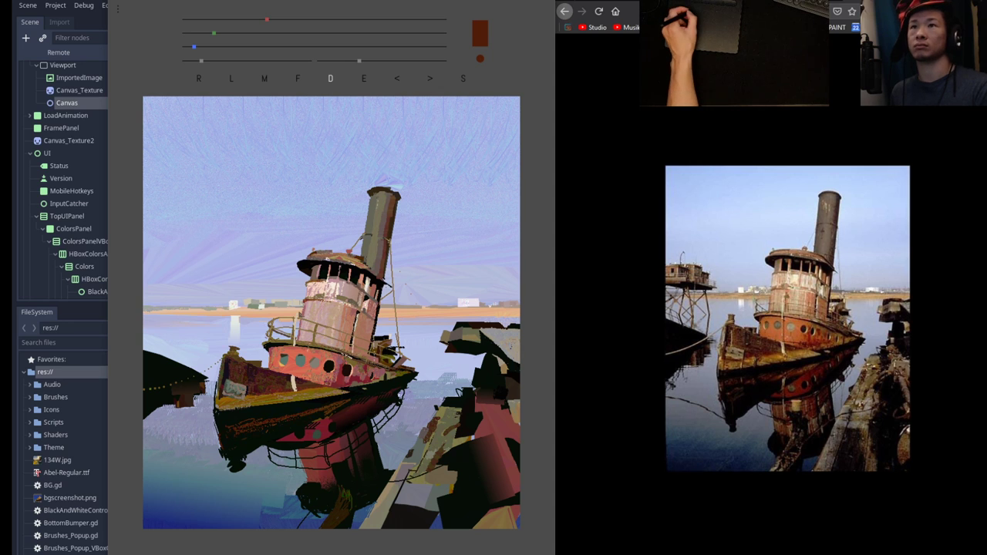
{"action": "left_click", "coordinate": [331, 79]}
{"action": "left_click", "coordinate": [229, 193]}
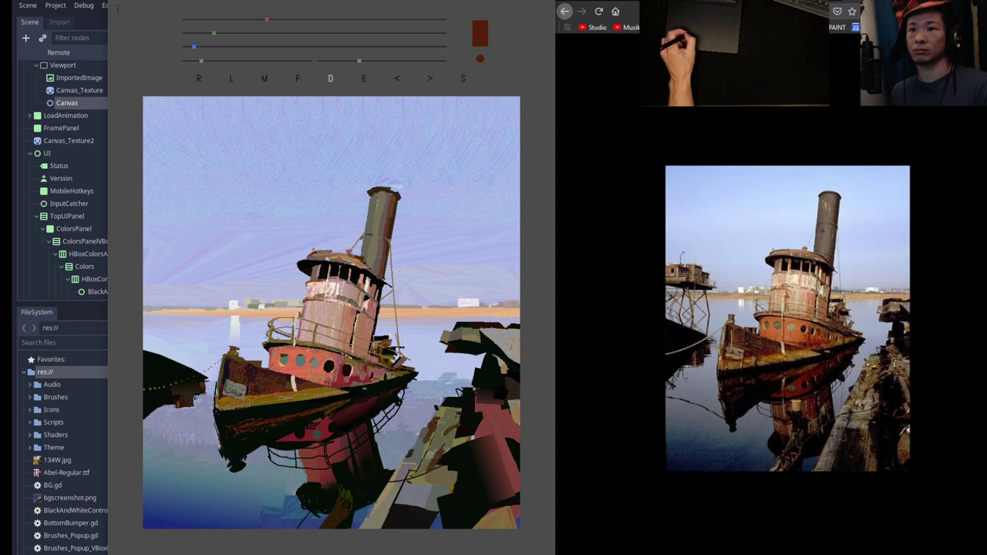
{"action": "left_click_drag", "start_coordinate": [229, 425], "coordinate": [217, 428]}
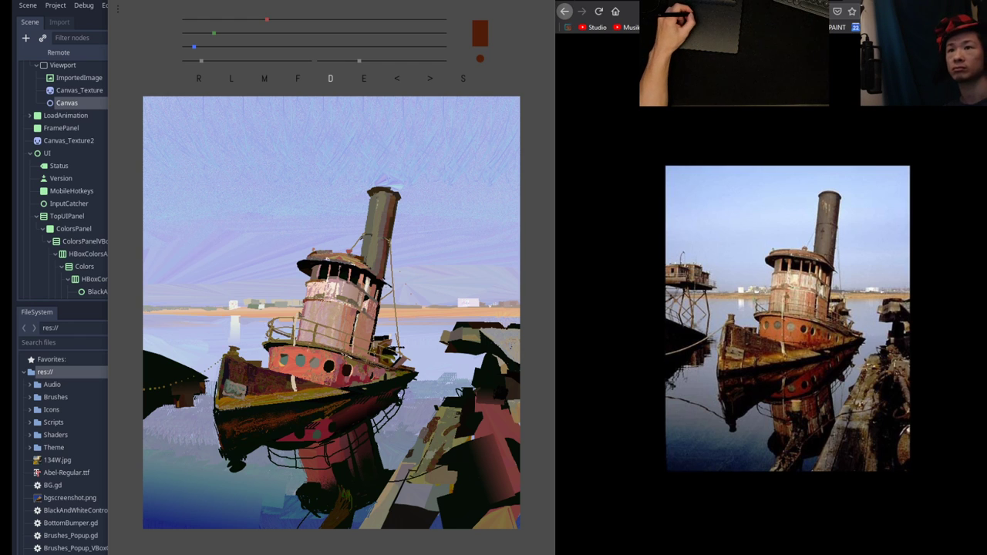
Sample a dark green-black and use the Rake brush to darken the tugboat's lower hull behind the bow, undoing one stray stroke.
{"action": "key", "text": "e"}
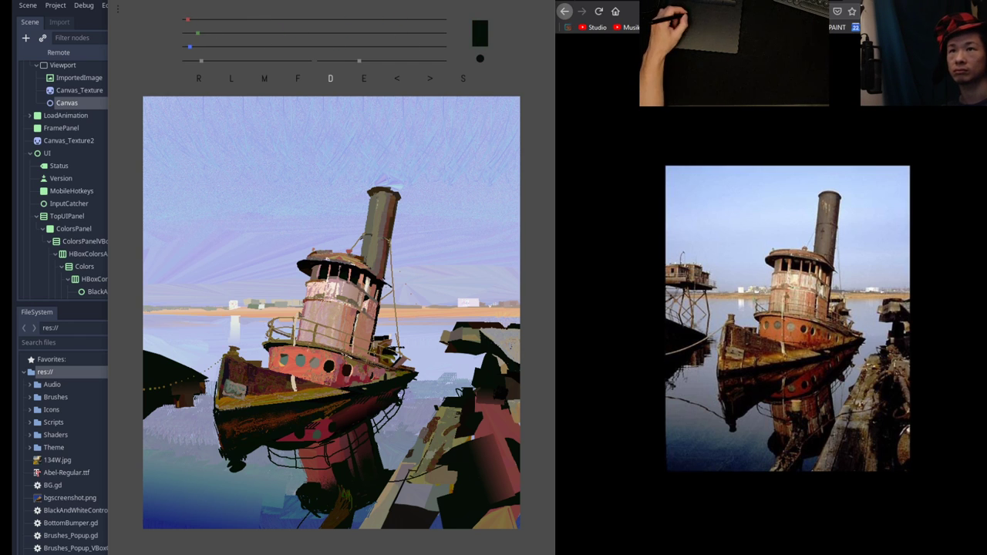
{"action": "left_click", "coordinate": [199, 79]}
{"action": "left_click", "coordinate": [230, 127]}
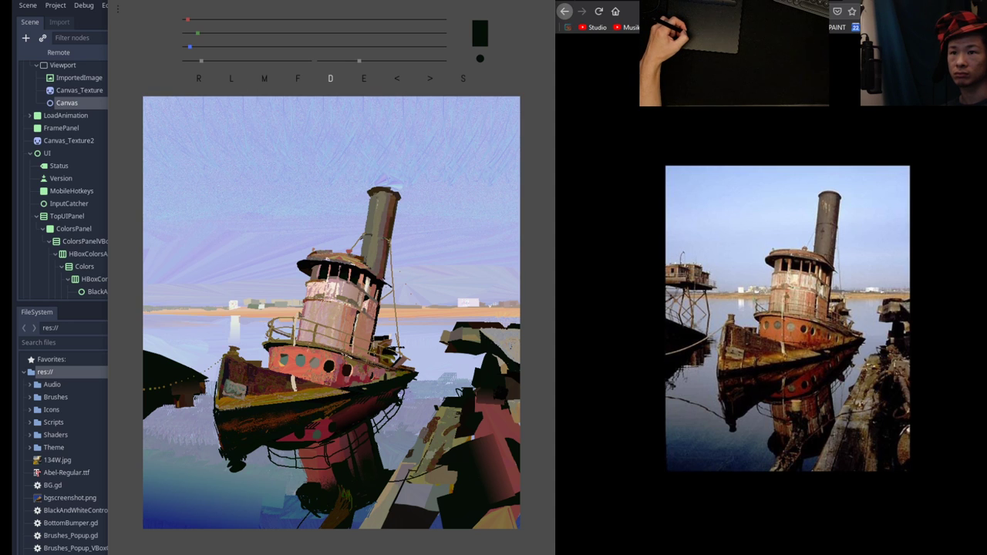
{"action": "left_click_drag", "start_coordinate": [241, 430], "coordinate": [290, 423]}
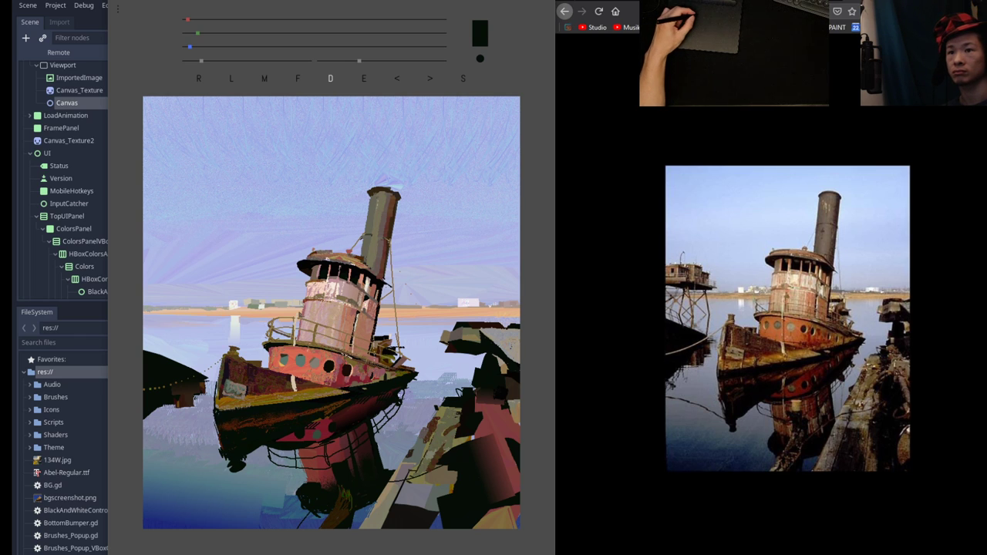
{"action": "key", "text": "ctrl+z"}
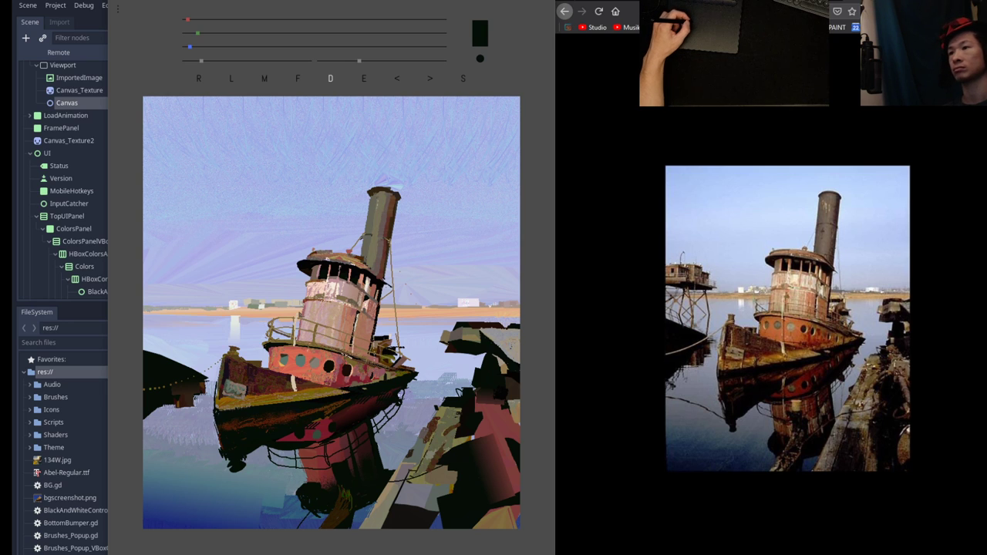
{"action": "mouse_move", "coordinate": [272, 411]}
{"action": "left_mouse_down"}
{"action": "mouse_move", "coordinate": [294, 418]}
{"action": "mouse_move", "coordinate": [228, 426]}
{"action": "left_mouse_up"}
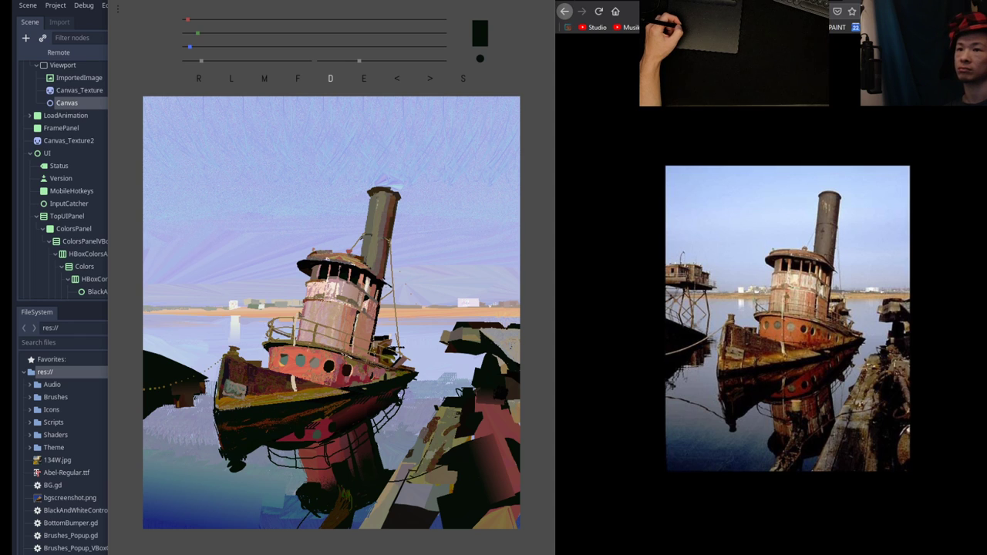
{"action": "left_click_drag", "start_coordinate": [227, 424], "coordinate": [262, 422]}
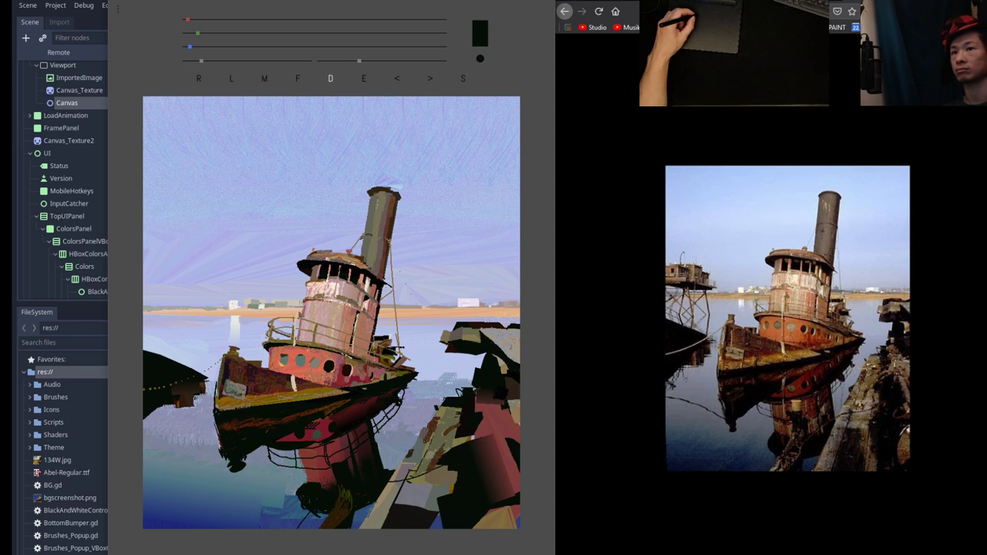
Sample a dark green-black, switch to the Fill Gradient brush, and fill a dark shape along the hull's lower edge.
{"action": "key", "text": "e"}
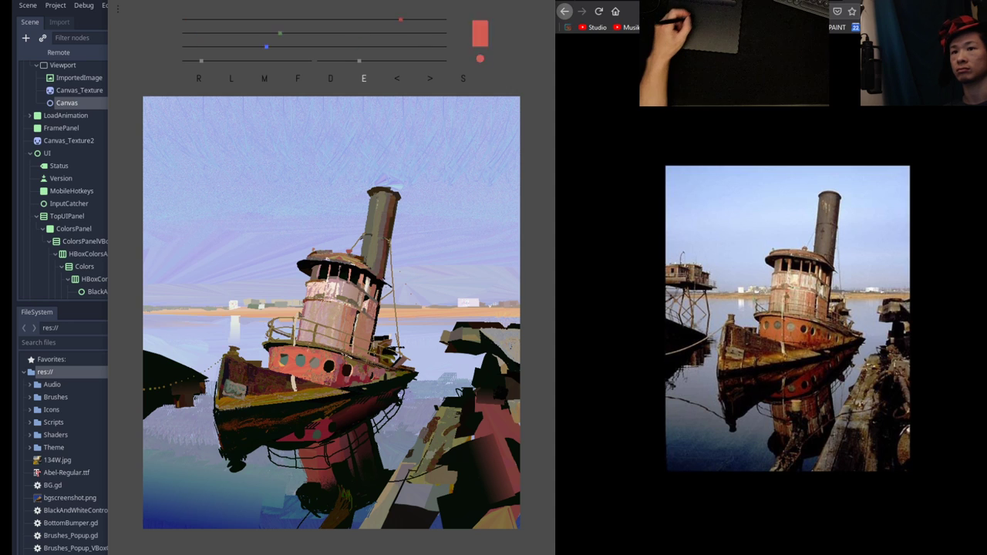
{"action": "key", "text": "b"}
{"action": "left_click", "coordinate": [230, 235]}
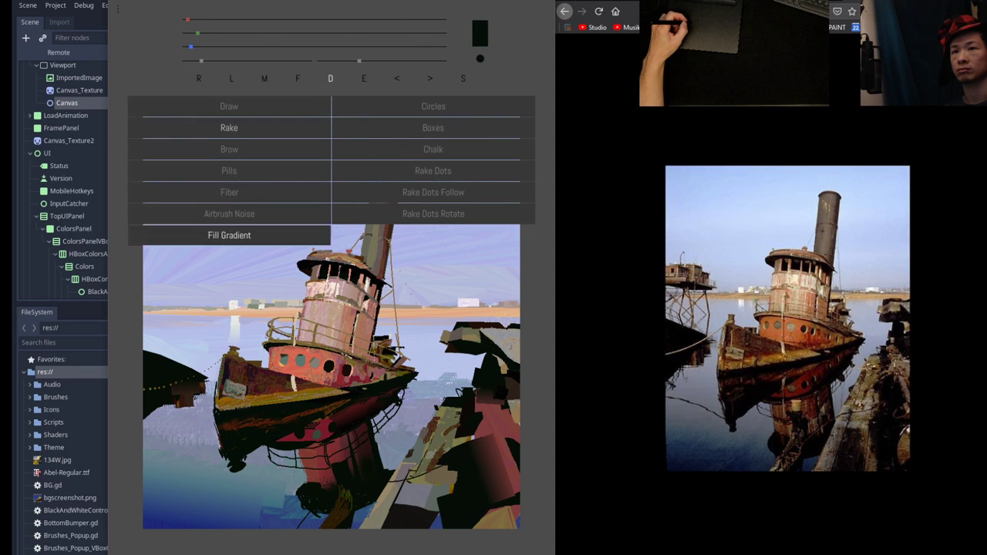
{"action": "left_click_drag", "start_coordinate": [248, 422], "coordinate": [297, 416]}
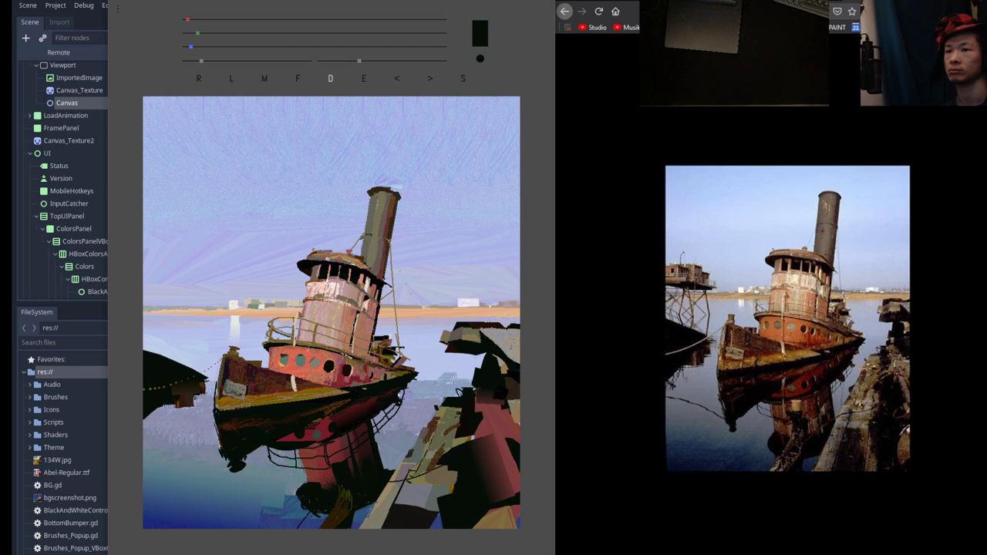
Sample a dark rust red and a dark green-black as the painting colours for the hull.
{"action": "mouse_move", "coordinate": [858, 56]}
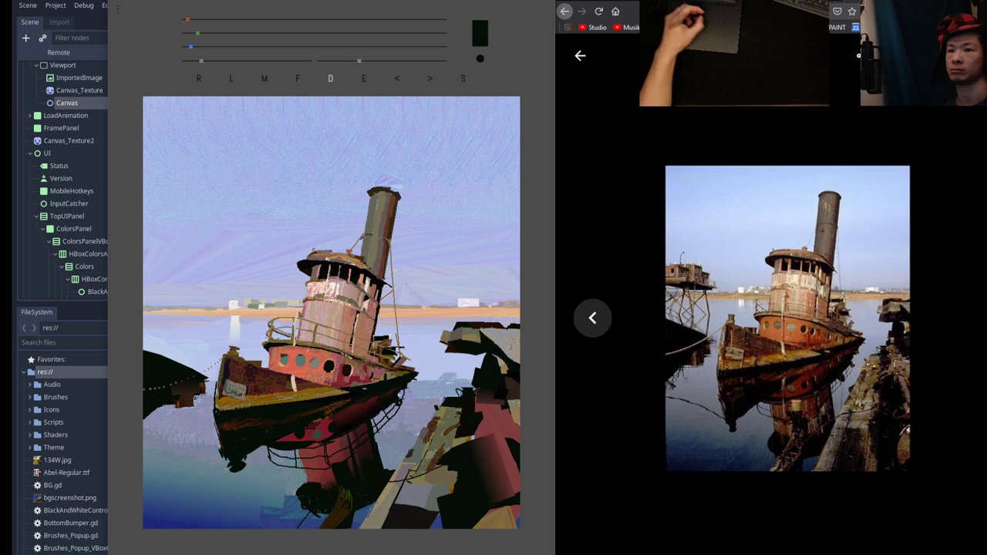
{"action": "key", "text": "e"}
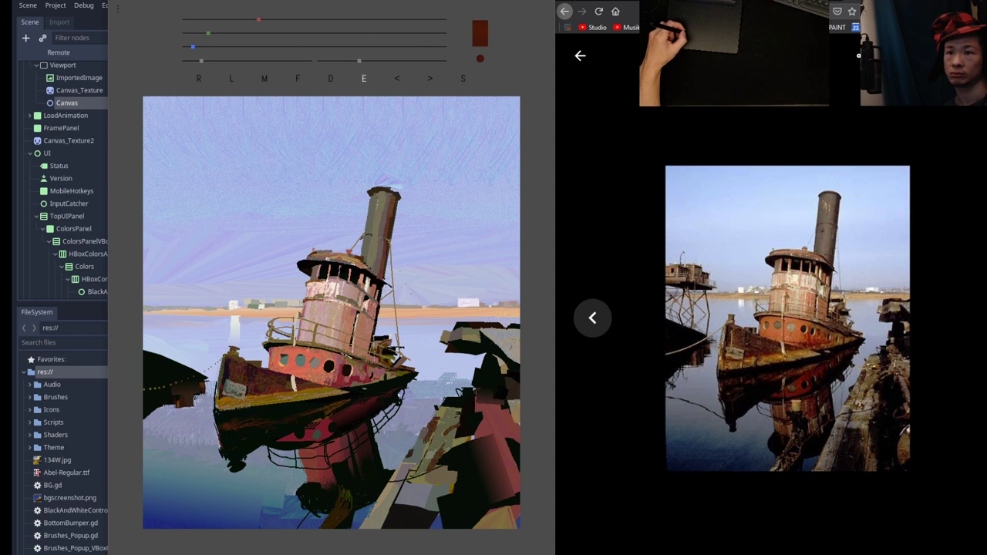
{"action": "key", "text": "d"}
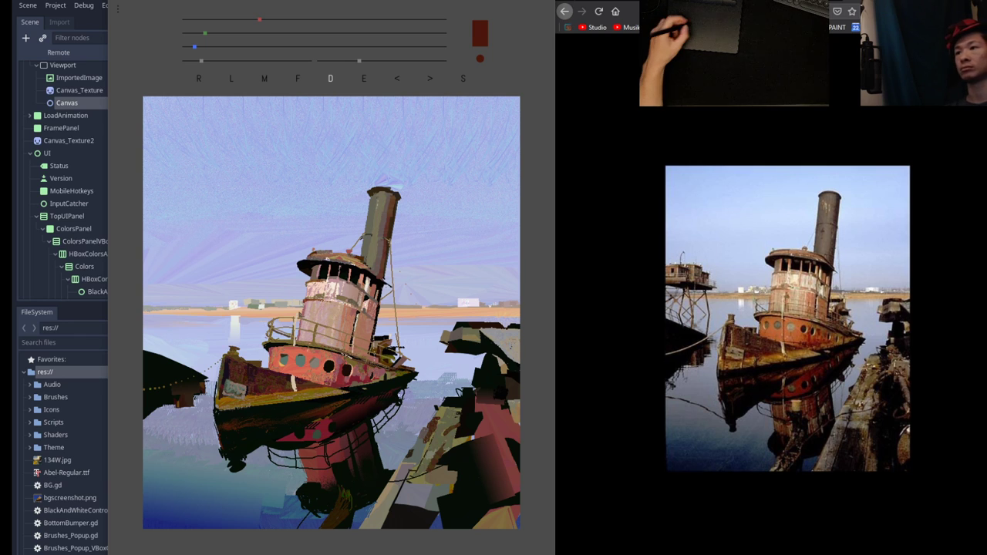
{"action": "key", "text": "e"}
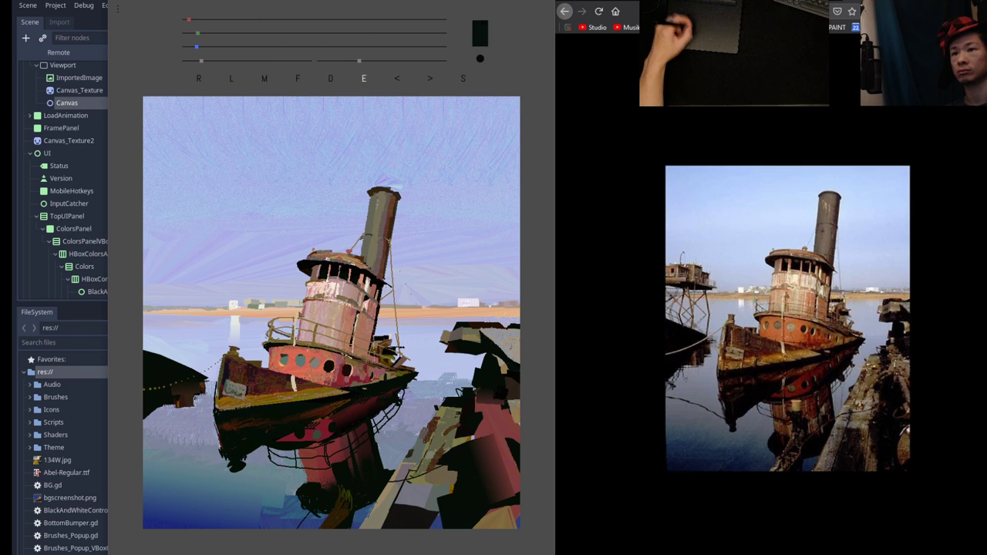